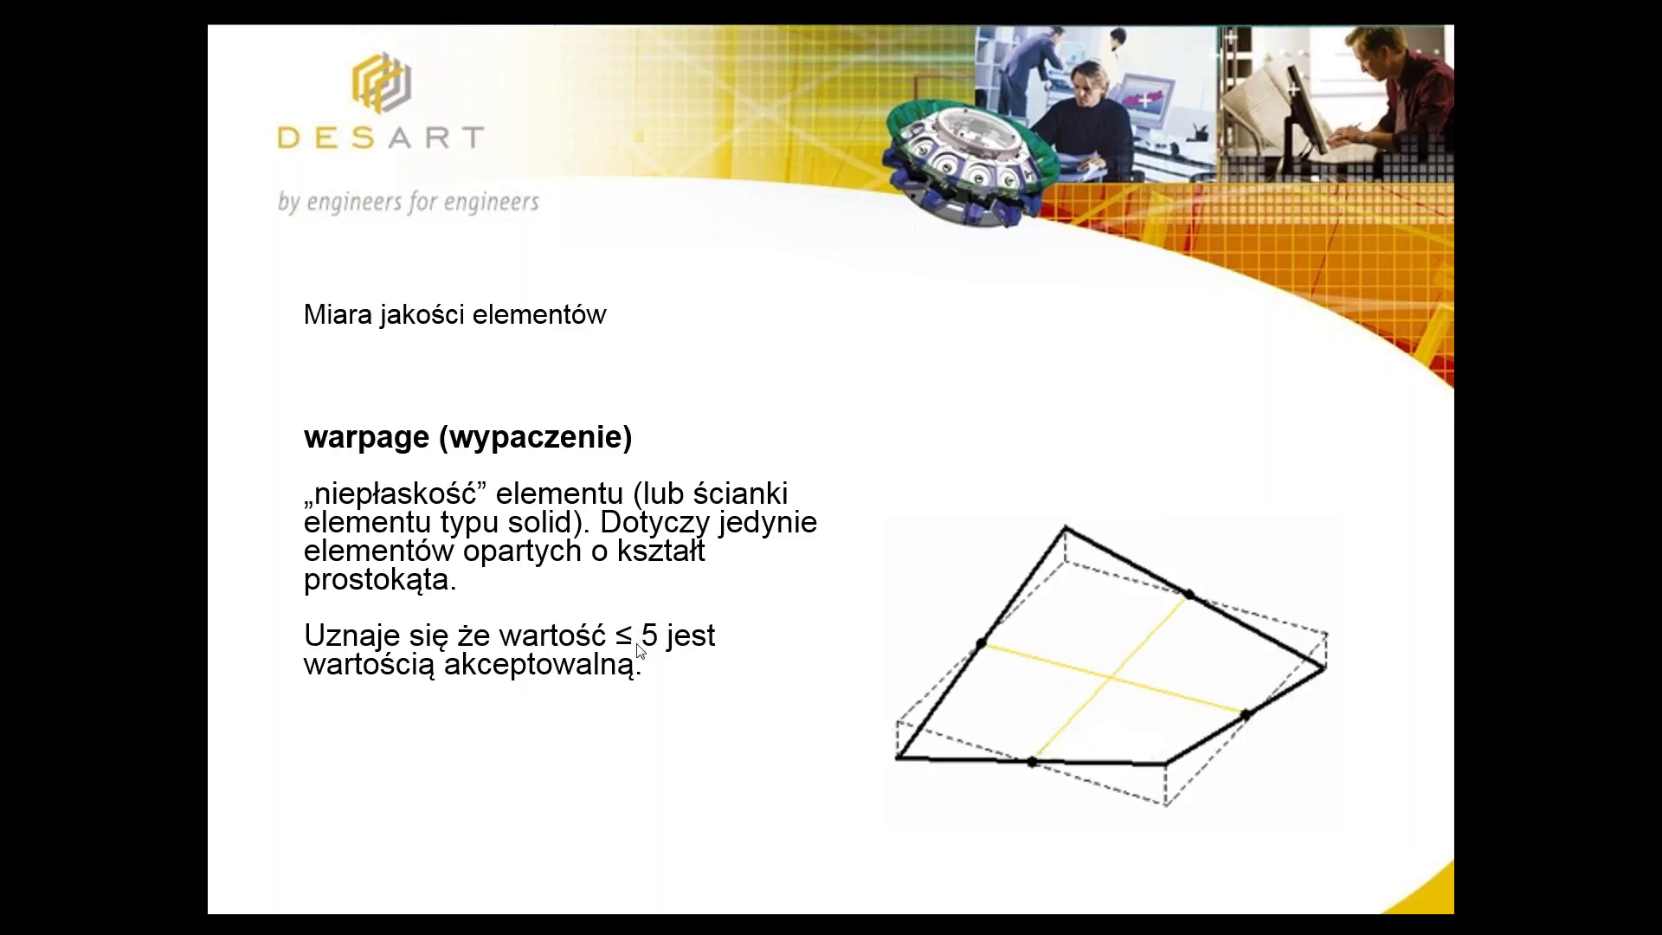
# Page the slideshow through the aspect ratio and warpage slides to the Skew angle slide.
pyautogui.click(695, 675)
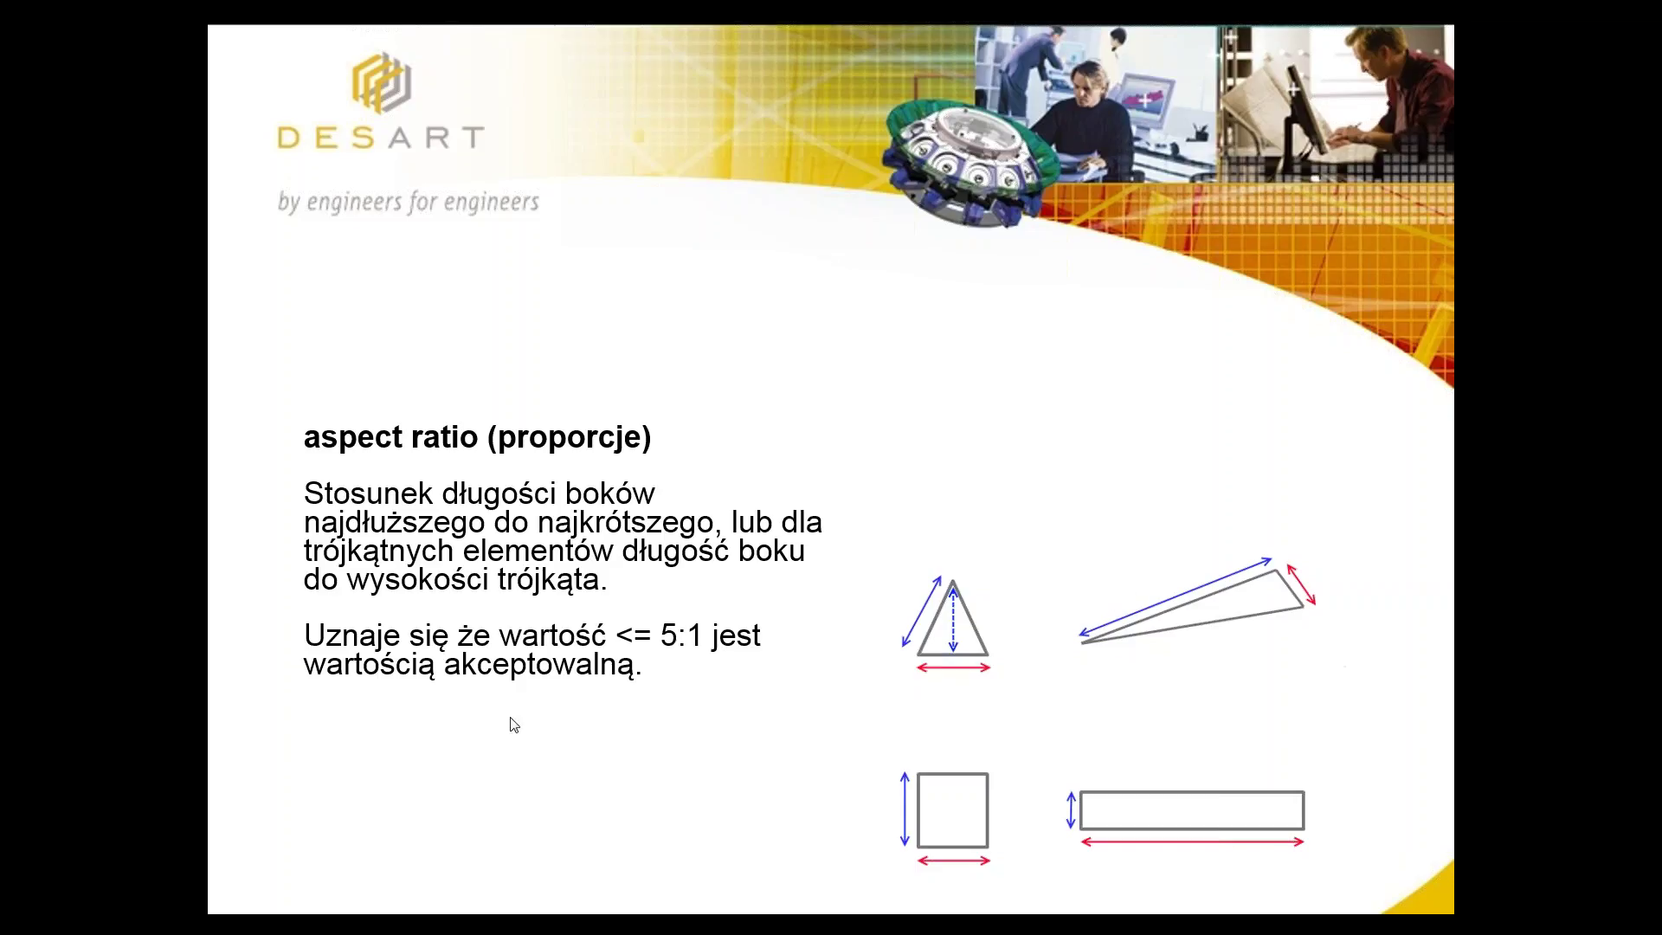
pyautogui.click(584, 715)
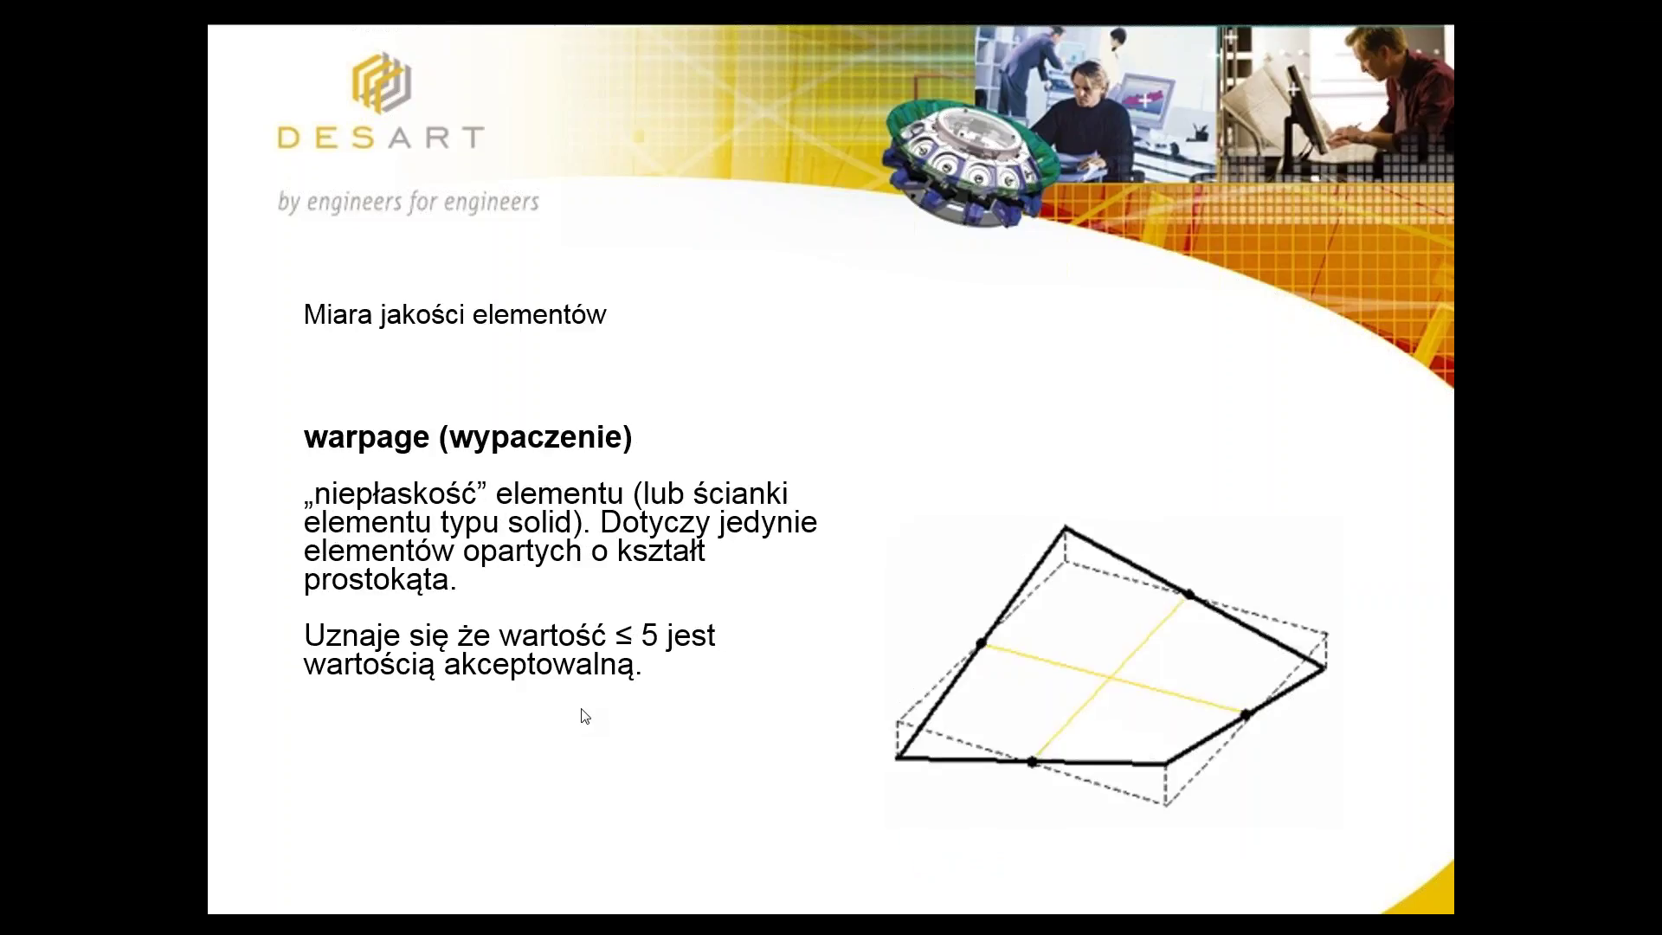
pyautogui.press('Left')
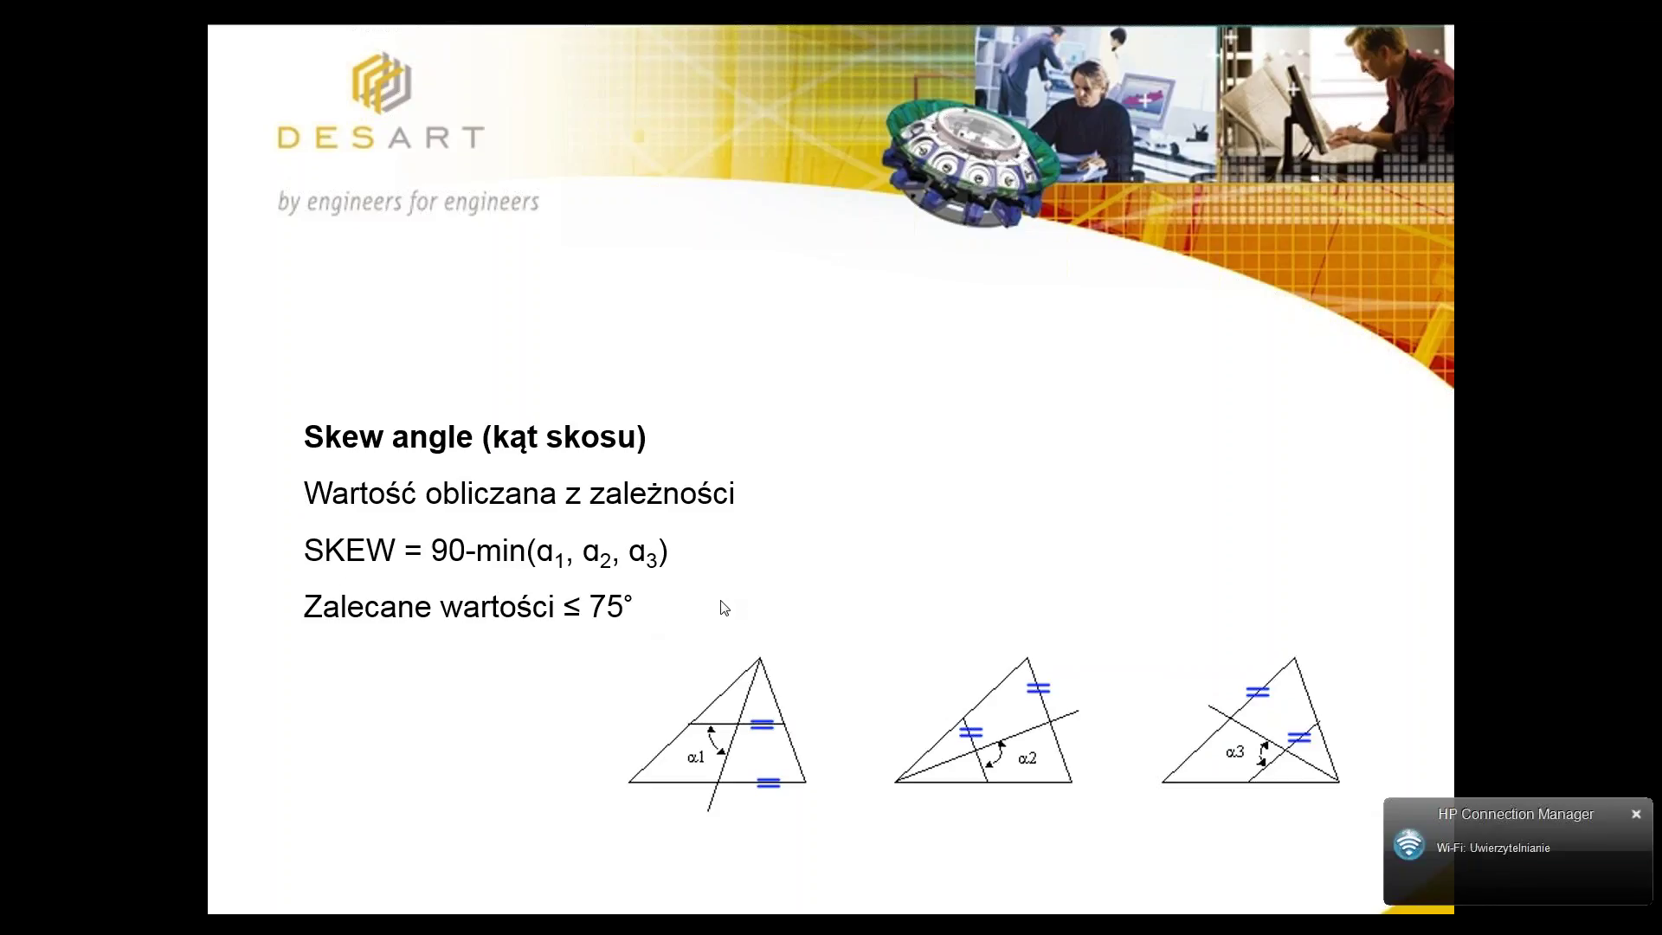
# Advance the slideshow to the Length slide on element size and the CFL time step.
pyautogui.click(635, 618)
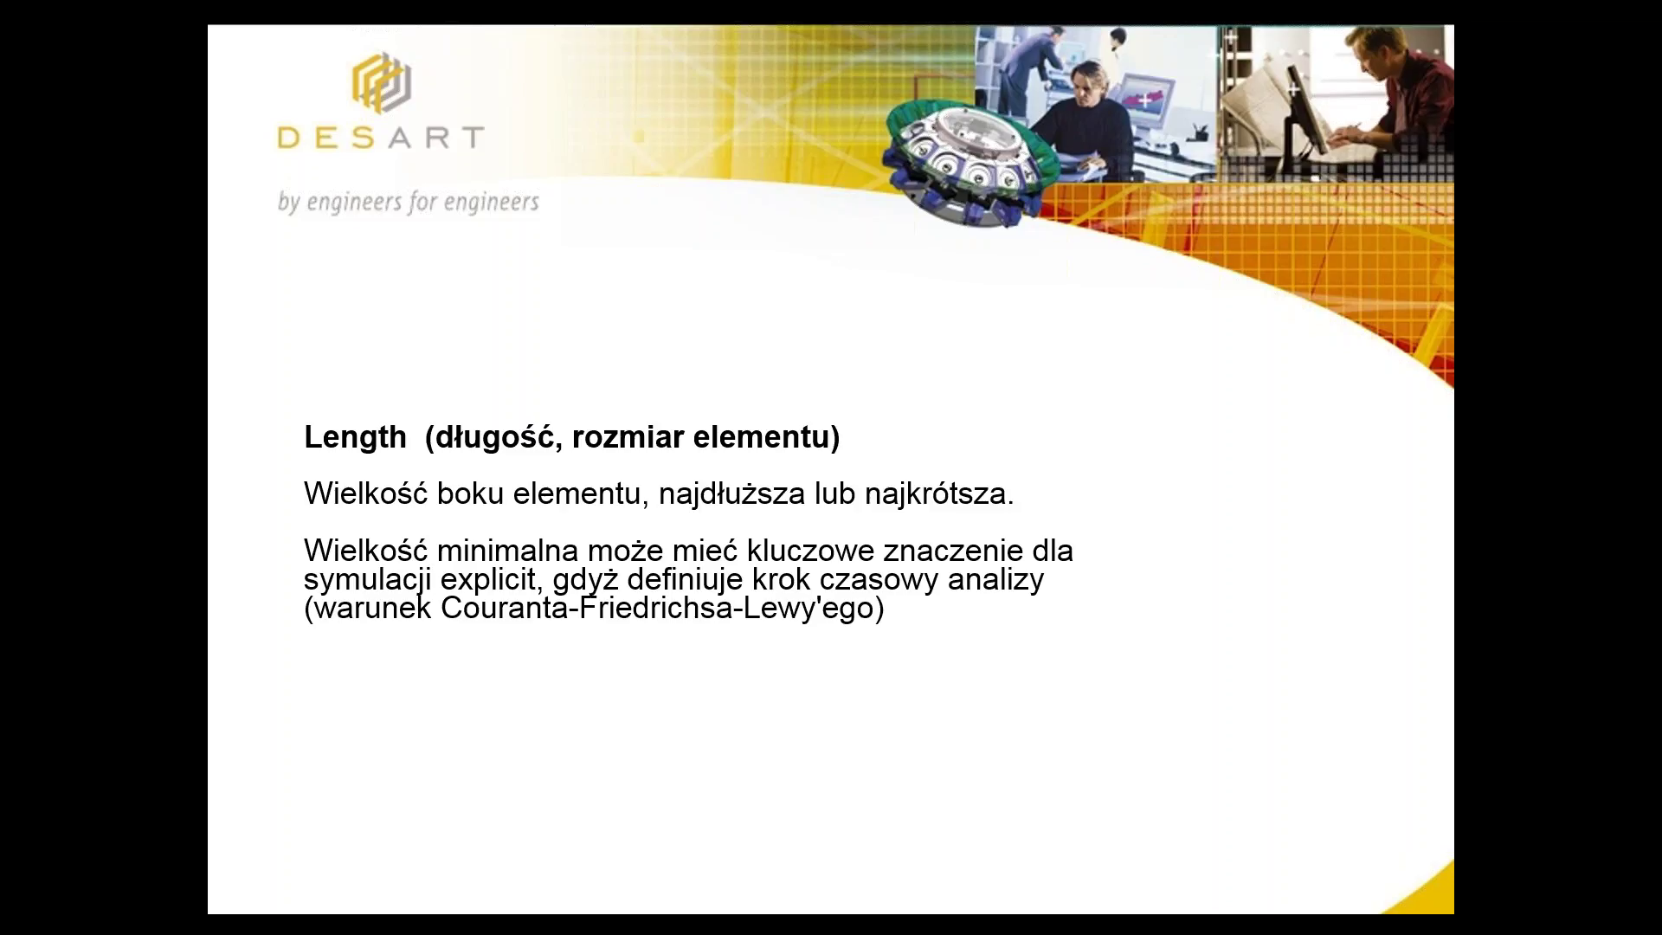
# Go past the Jacobian slide to end the slideshow and return to slide 7 editing.
pyautogui.press('Right')
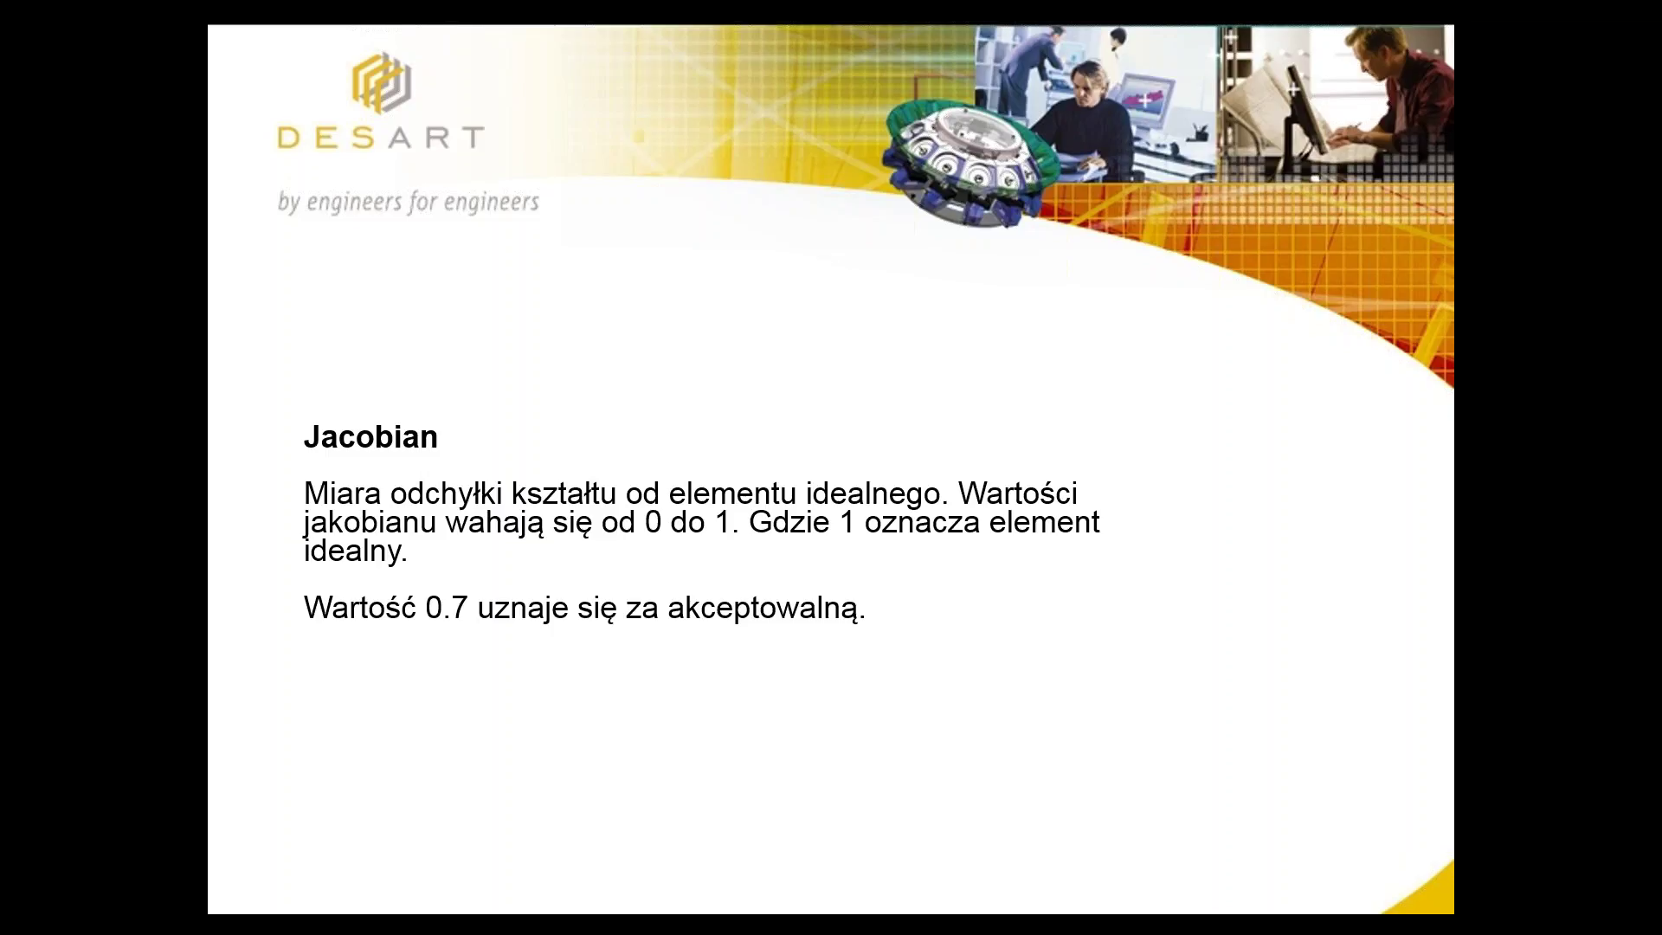
pyautogui.press('Right')
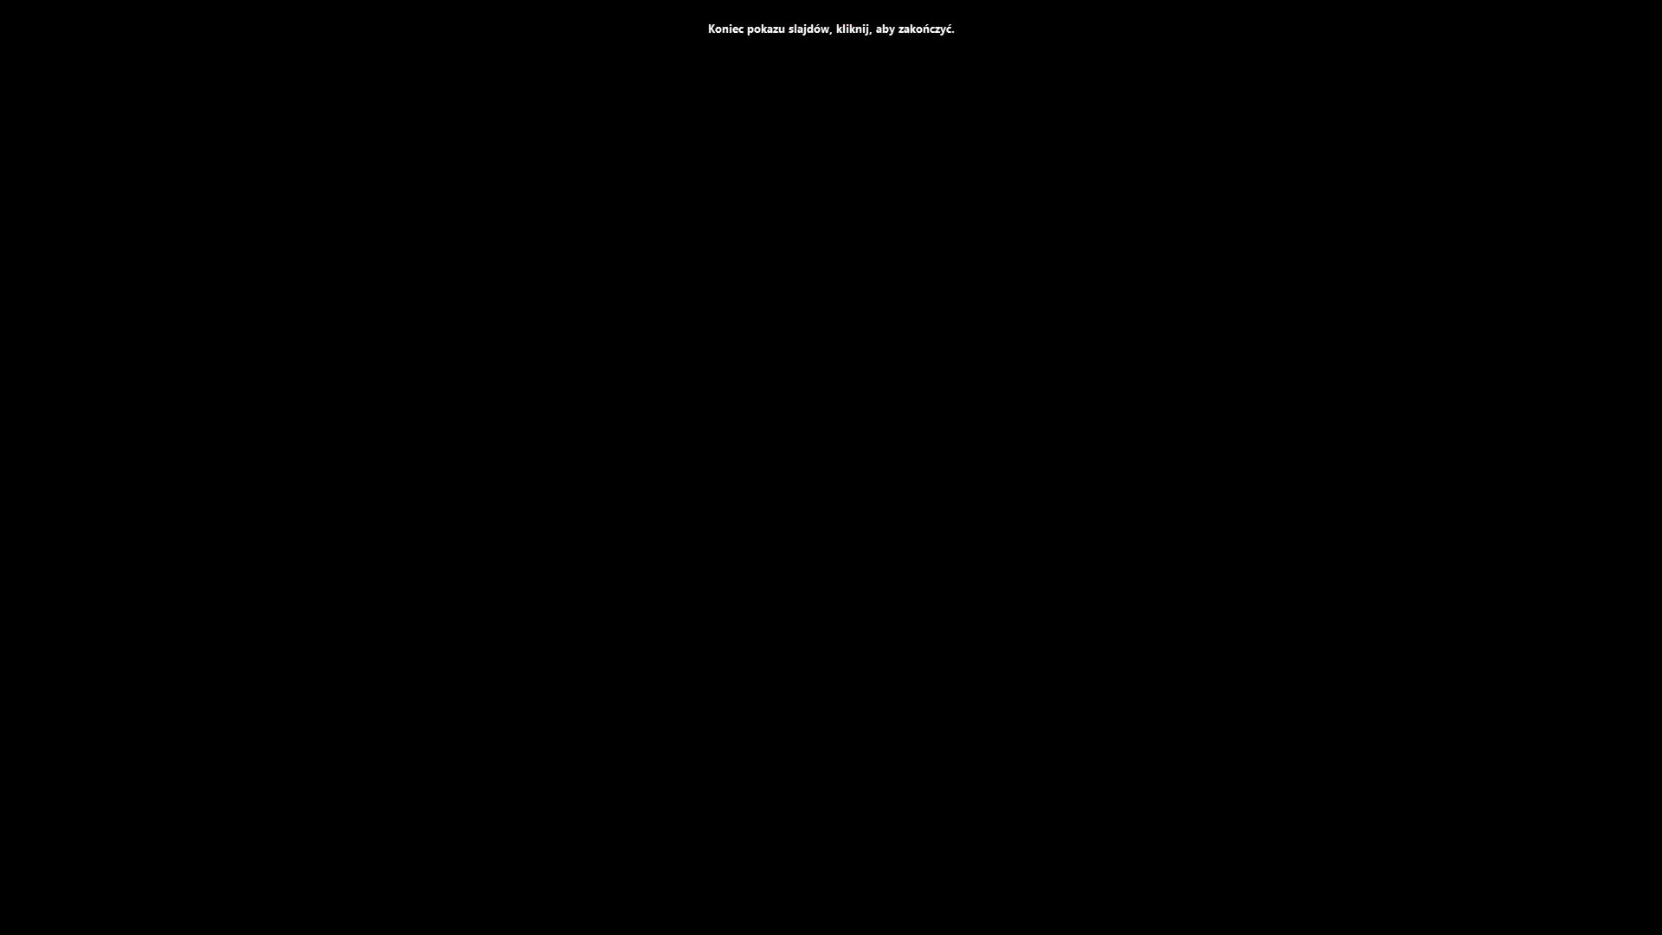
pyautogui.click(1278, 483)
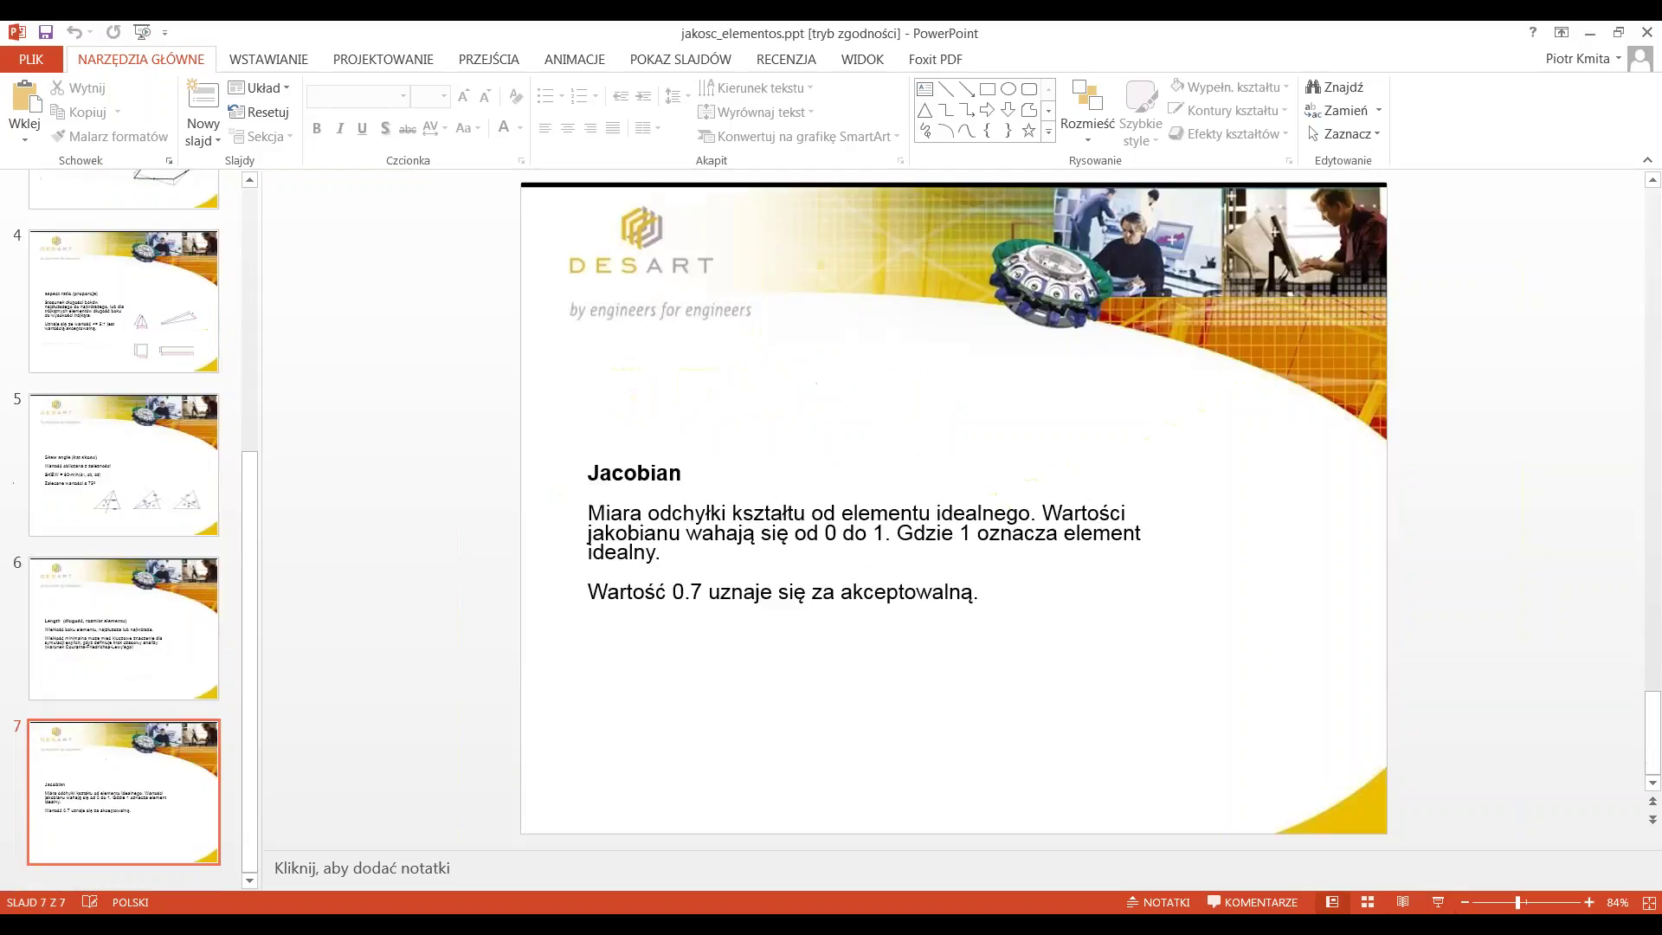
# Bring up the planar.hm mesh in HyperMesh, dismiss the notification, and show the Tool page.
pyautogui.click(454, 822)
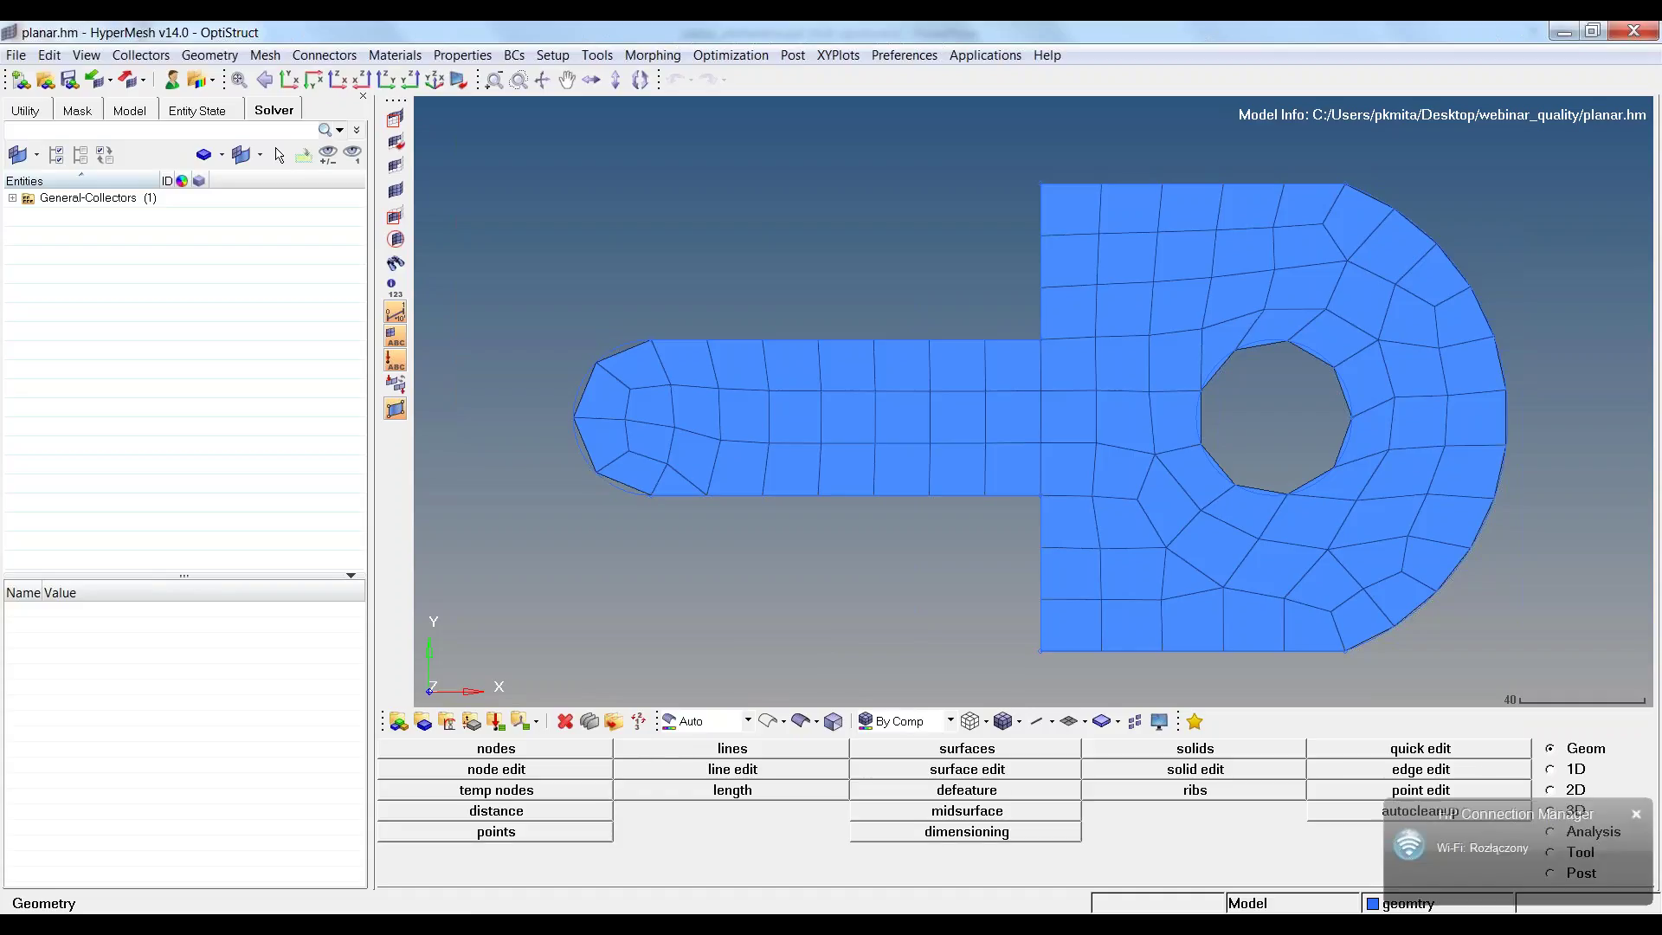
pyautogui.click(1636, 815)
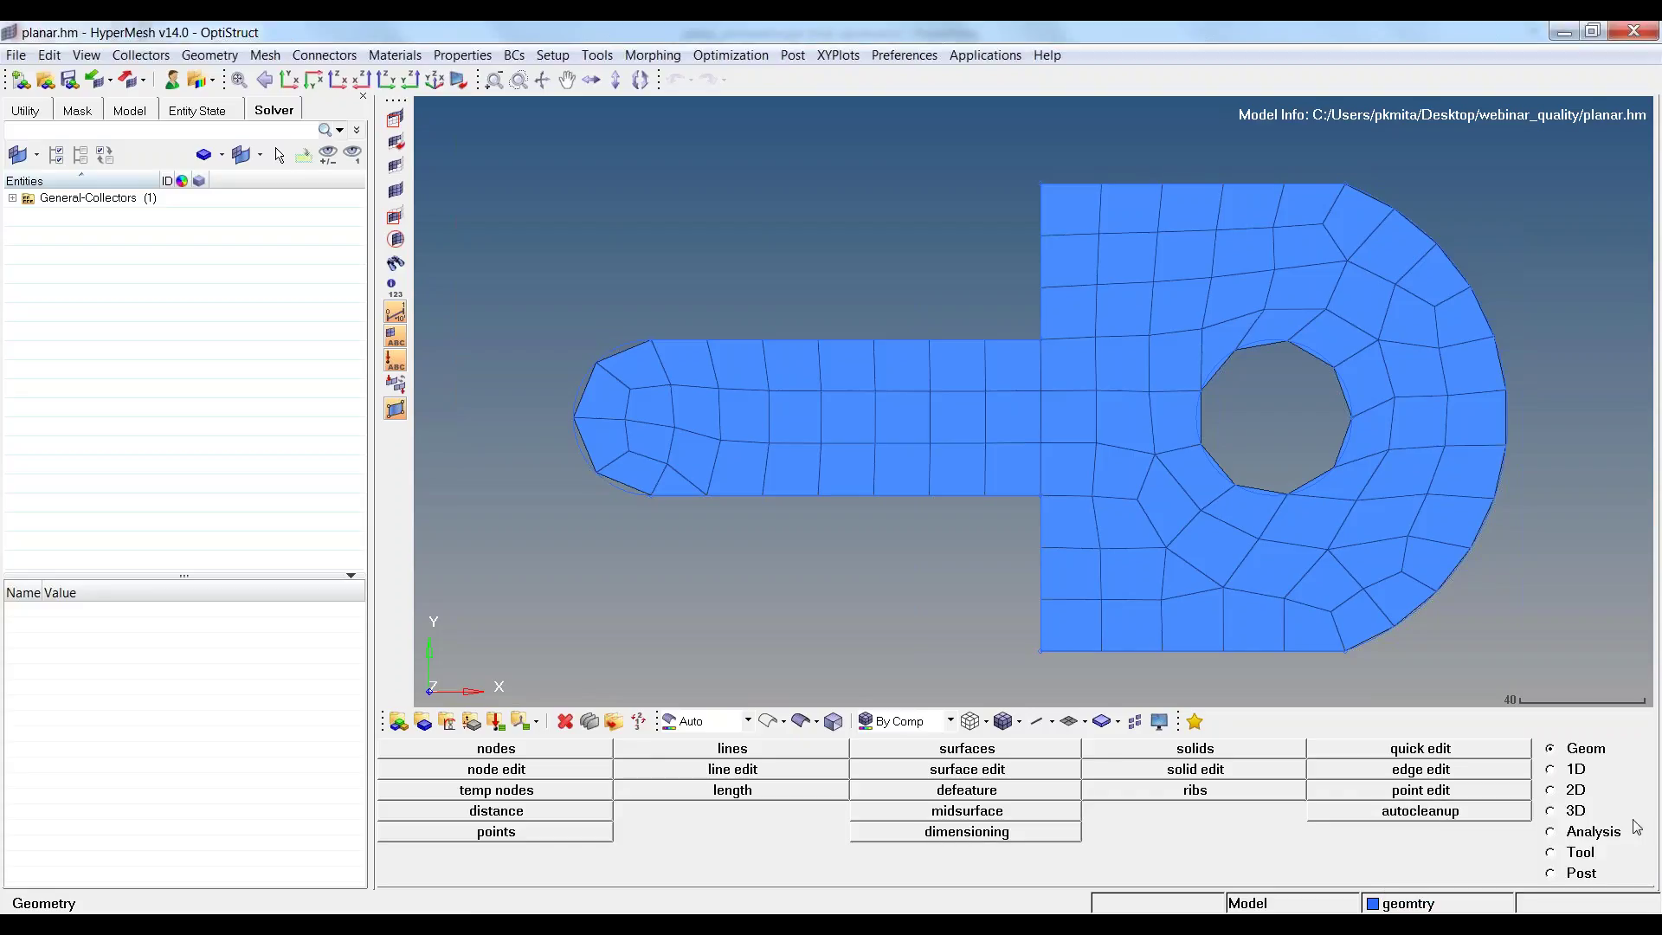
pyautogui.click(1552, 853)
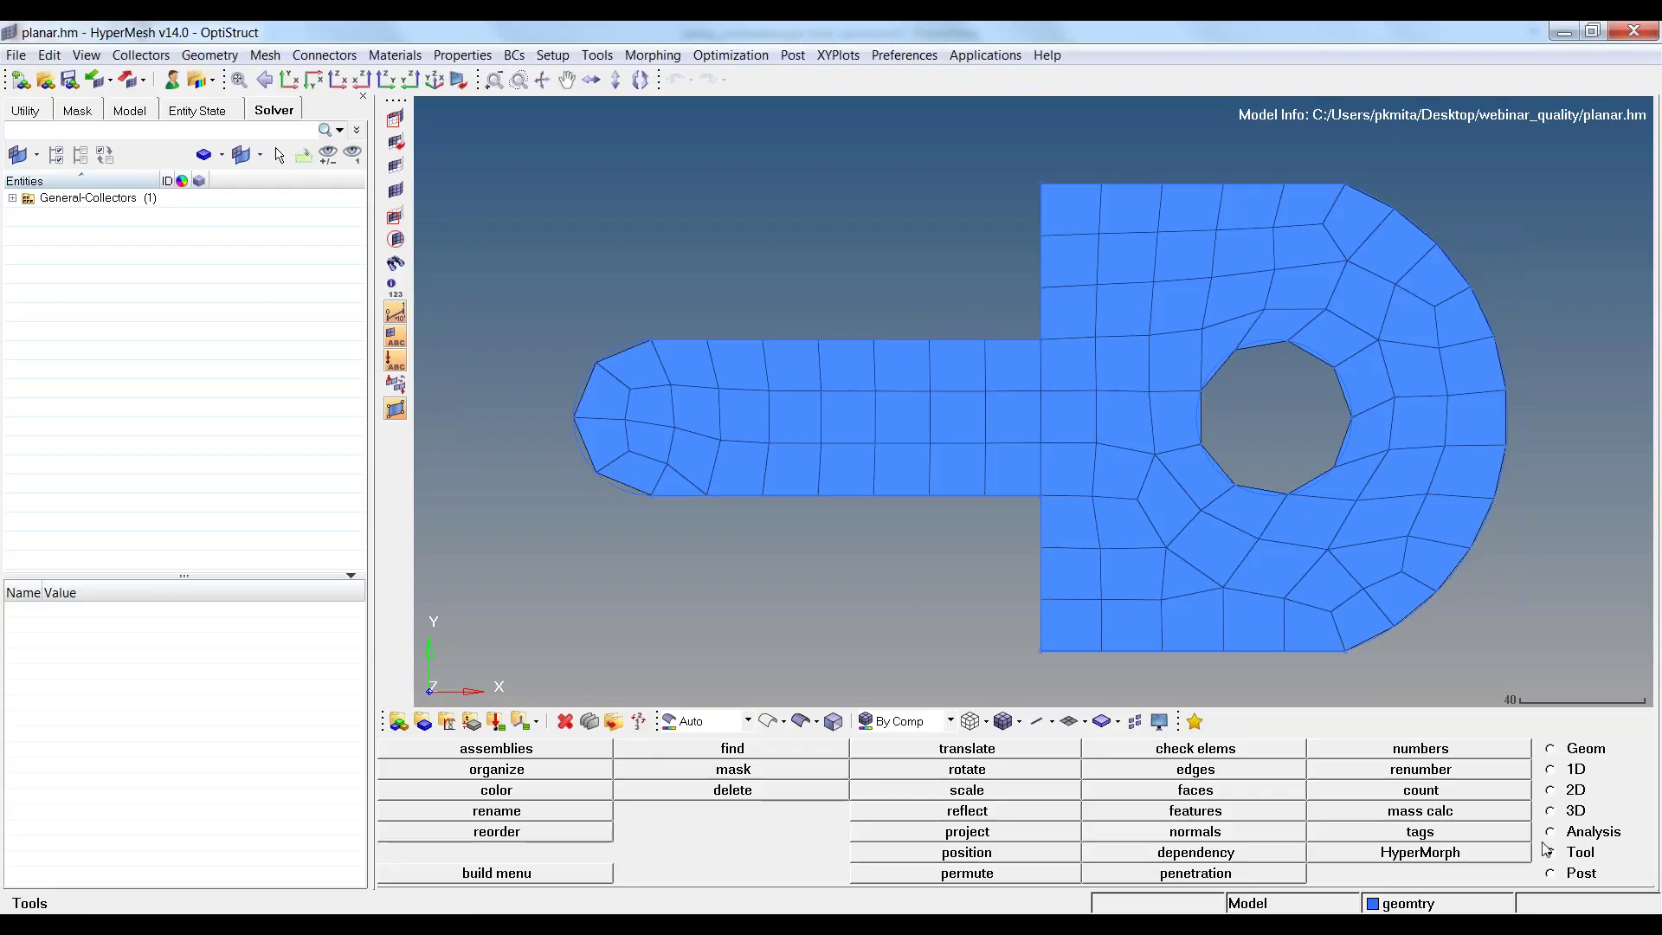
# Open check elems on its 1-d checks, with length limits 20.000 and 0.000.
pyautogui.click(1195, 749)
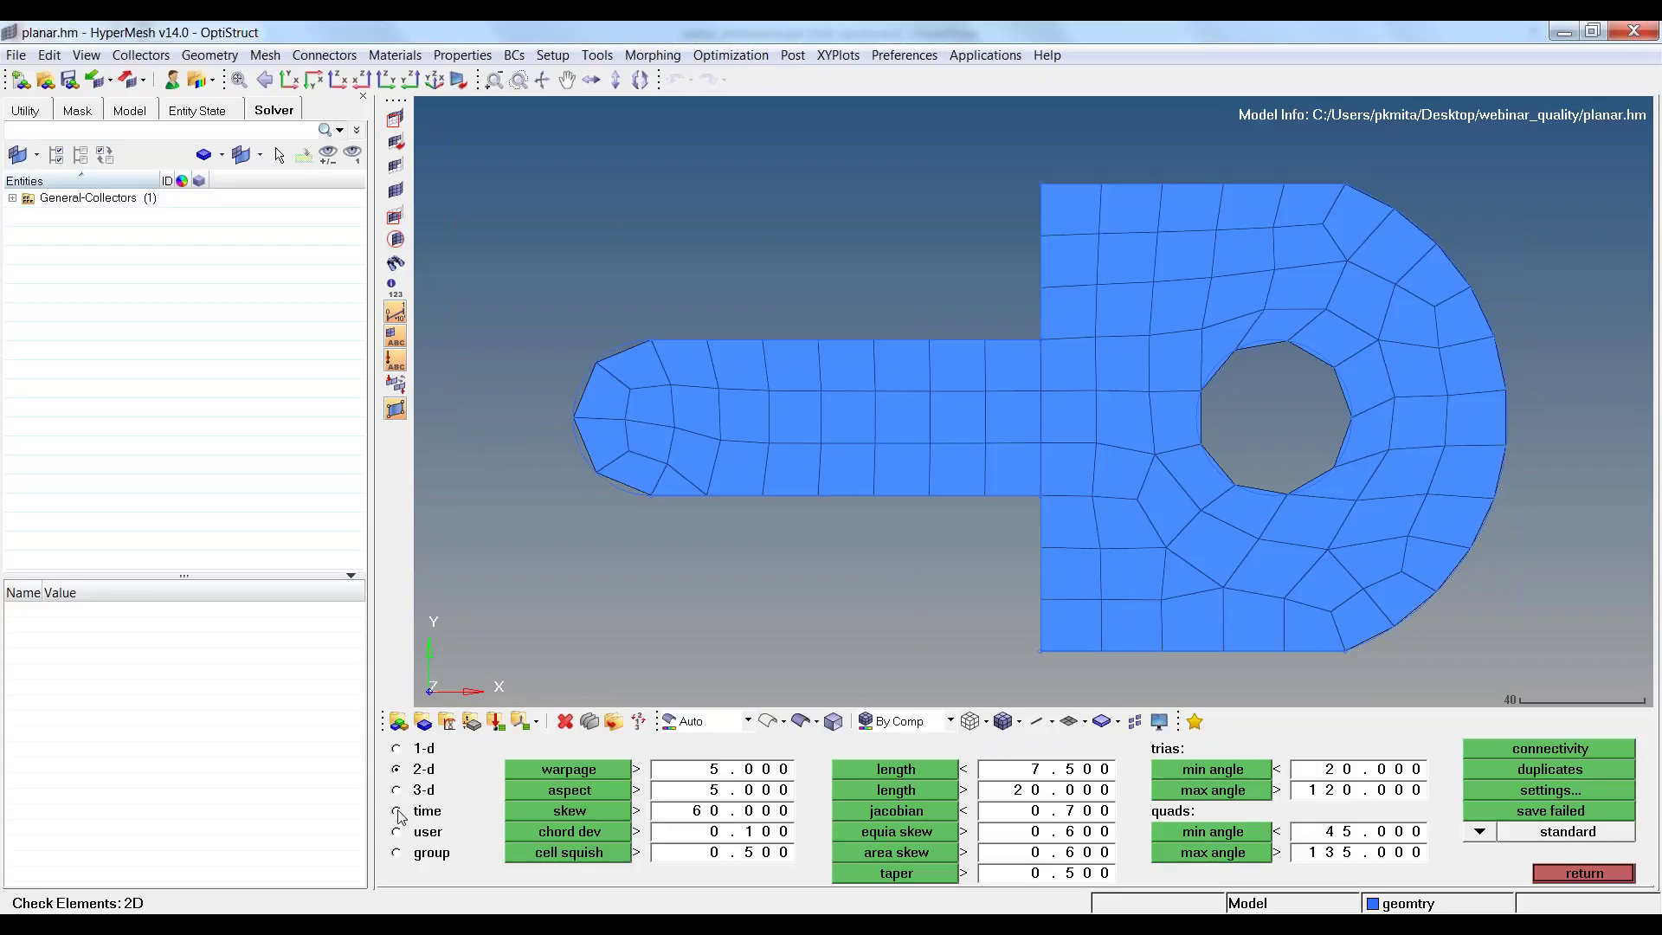
pyautogui.click(397, 749)
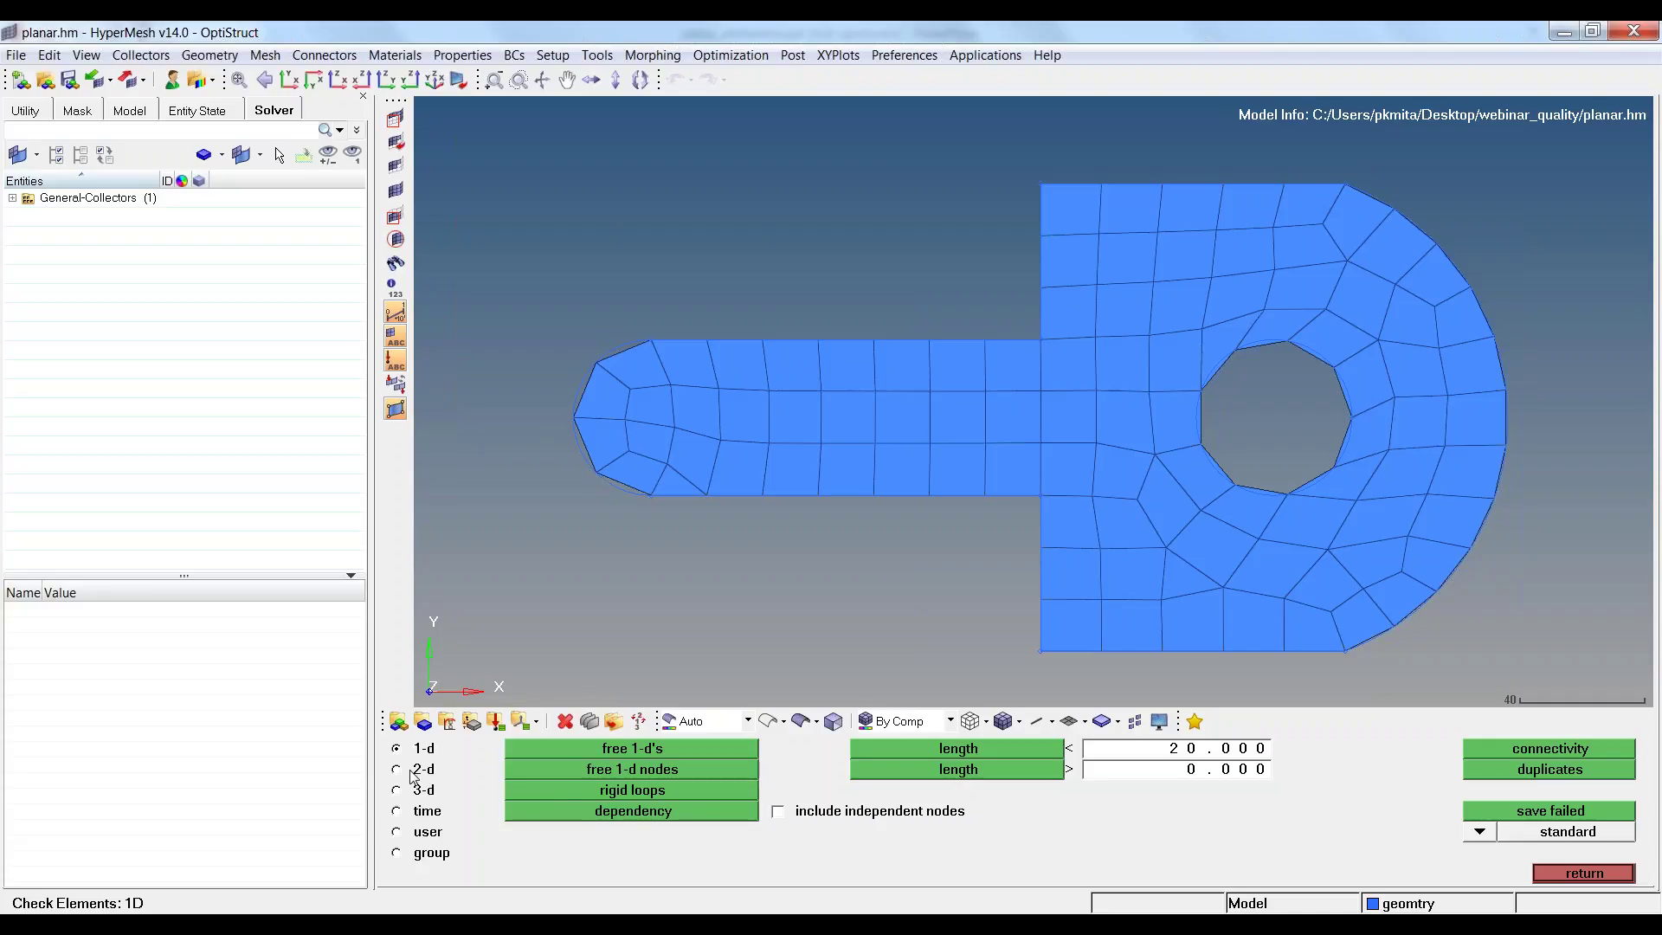
# Run the free 1-d's, free 1-d nodes and dependency checks, then switch to 2-d checks.
pyautogui.click(657, 750)
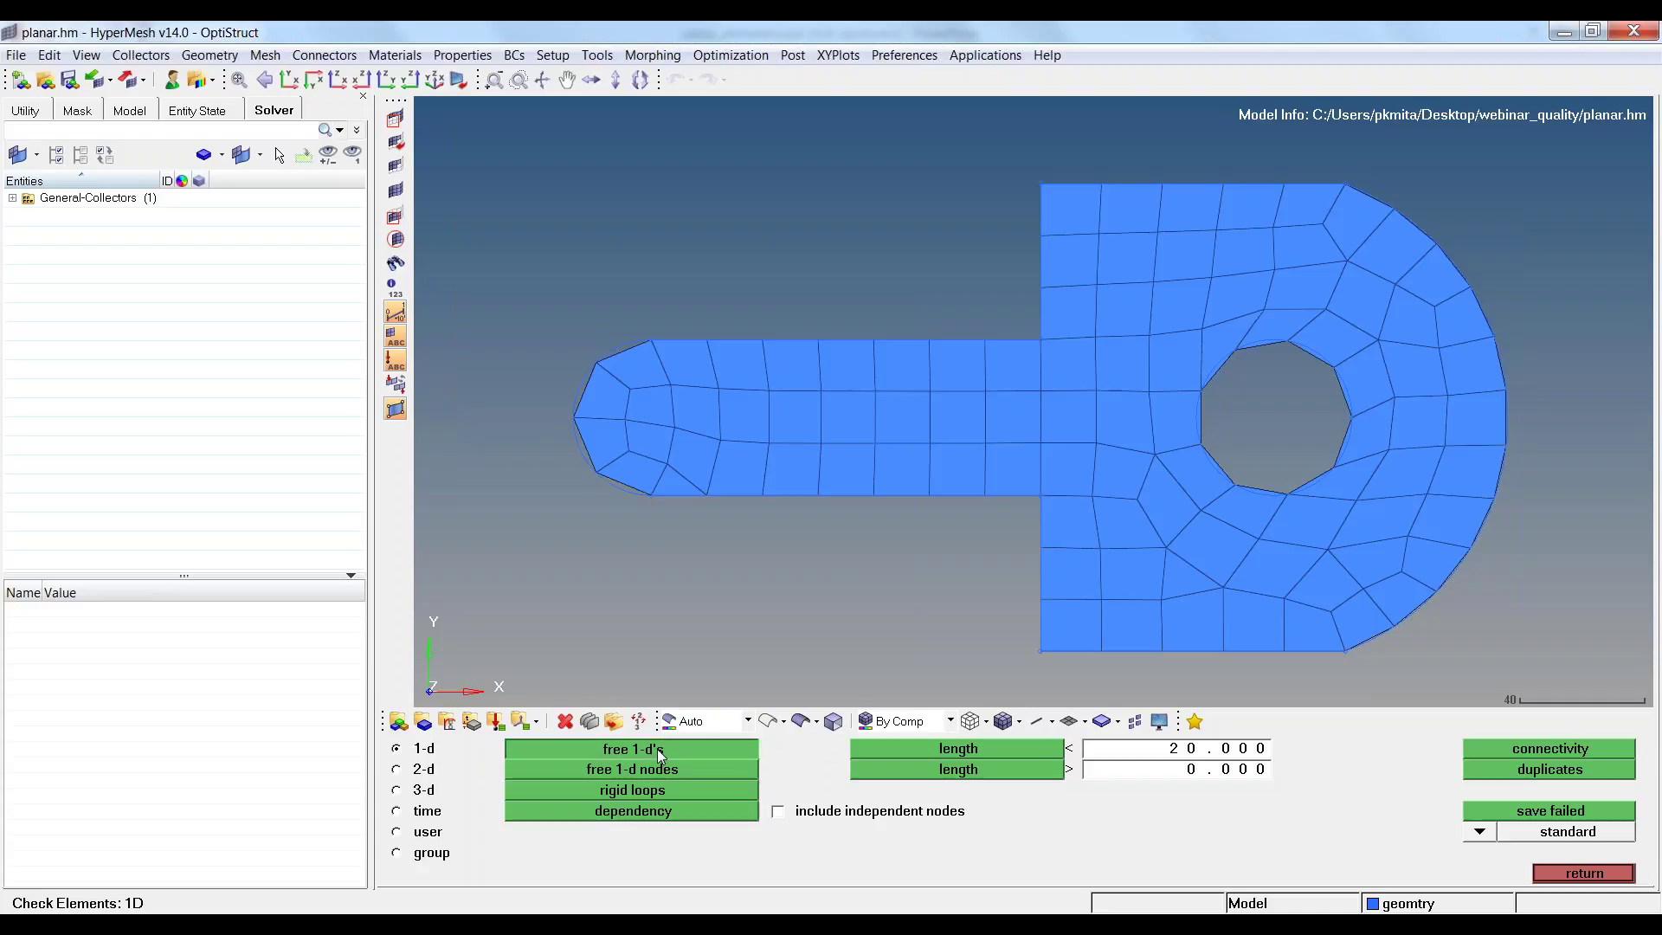
pyautogui.click(656, 764)
pyautogui.click(615, 802)
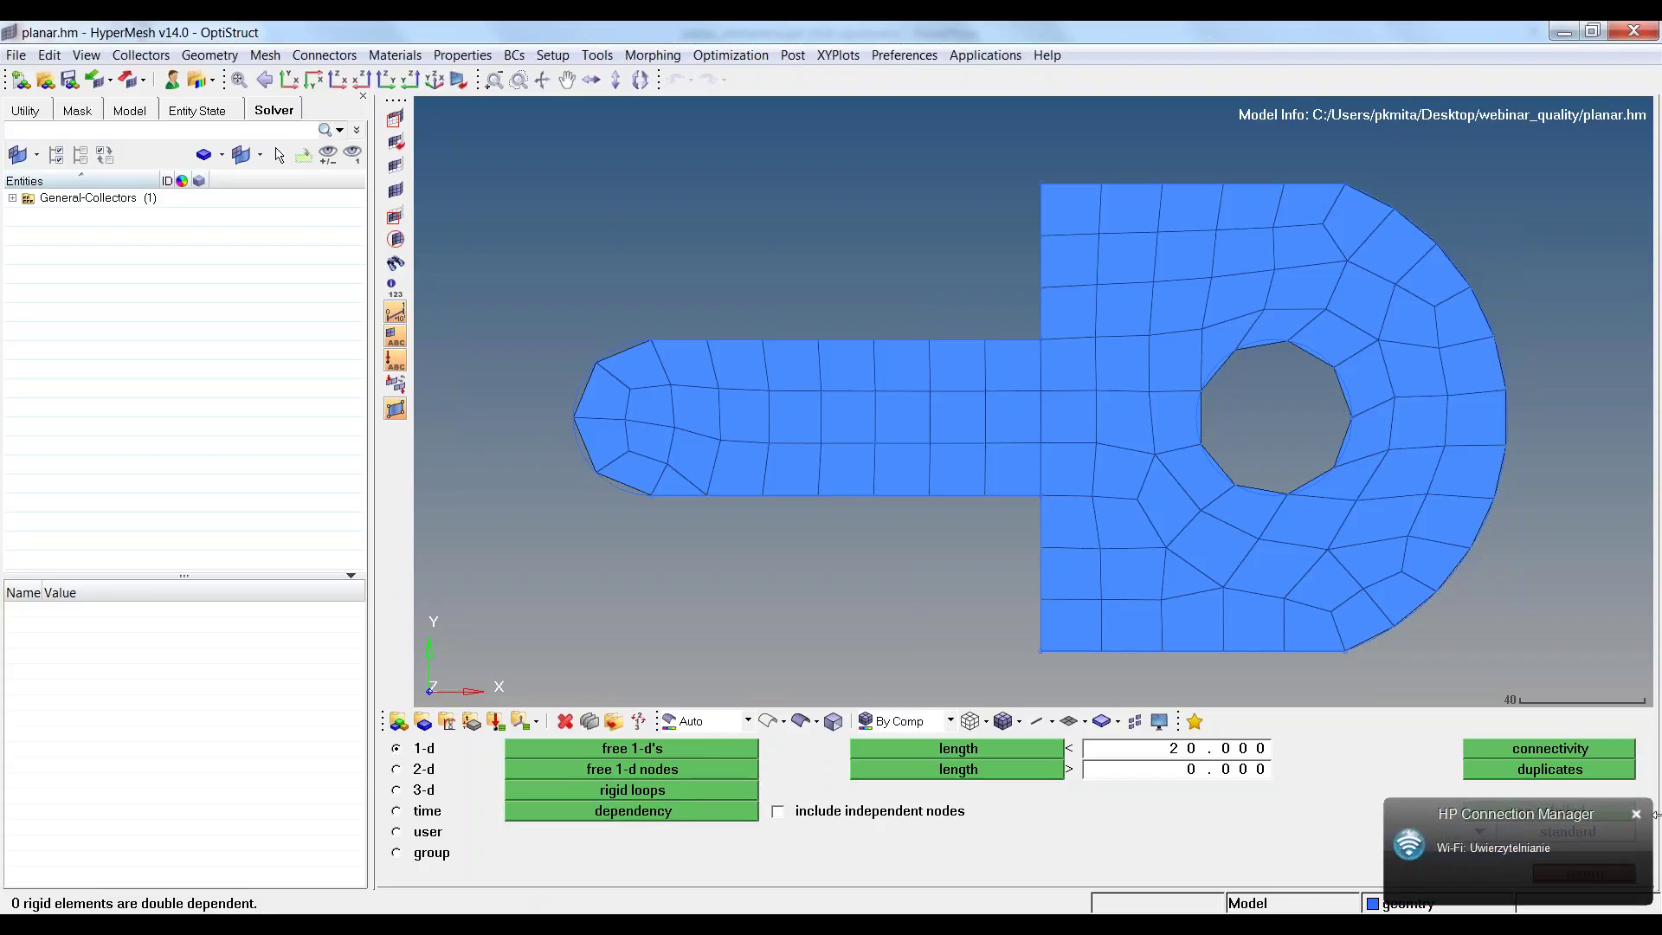
pyautogui.click(396, 769)
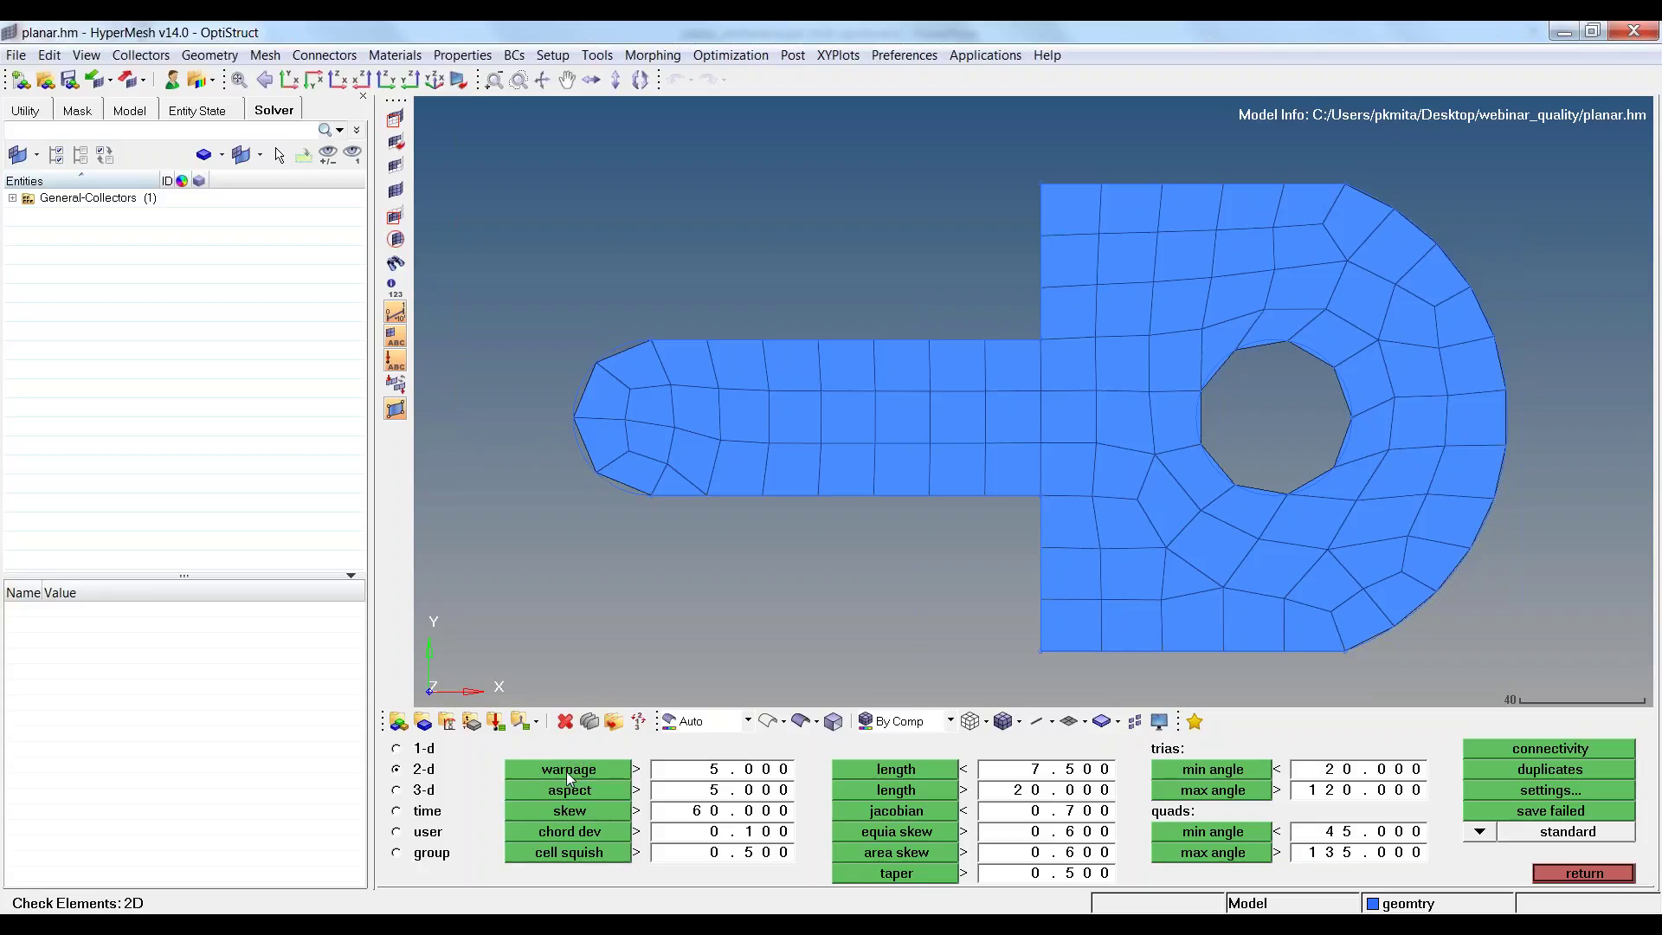
# Run the warpage check on the 92 shells, finding 0 failures with max 0.00.
pyautogui.click(577, 767)
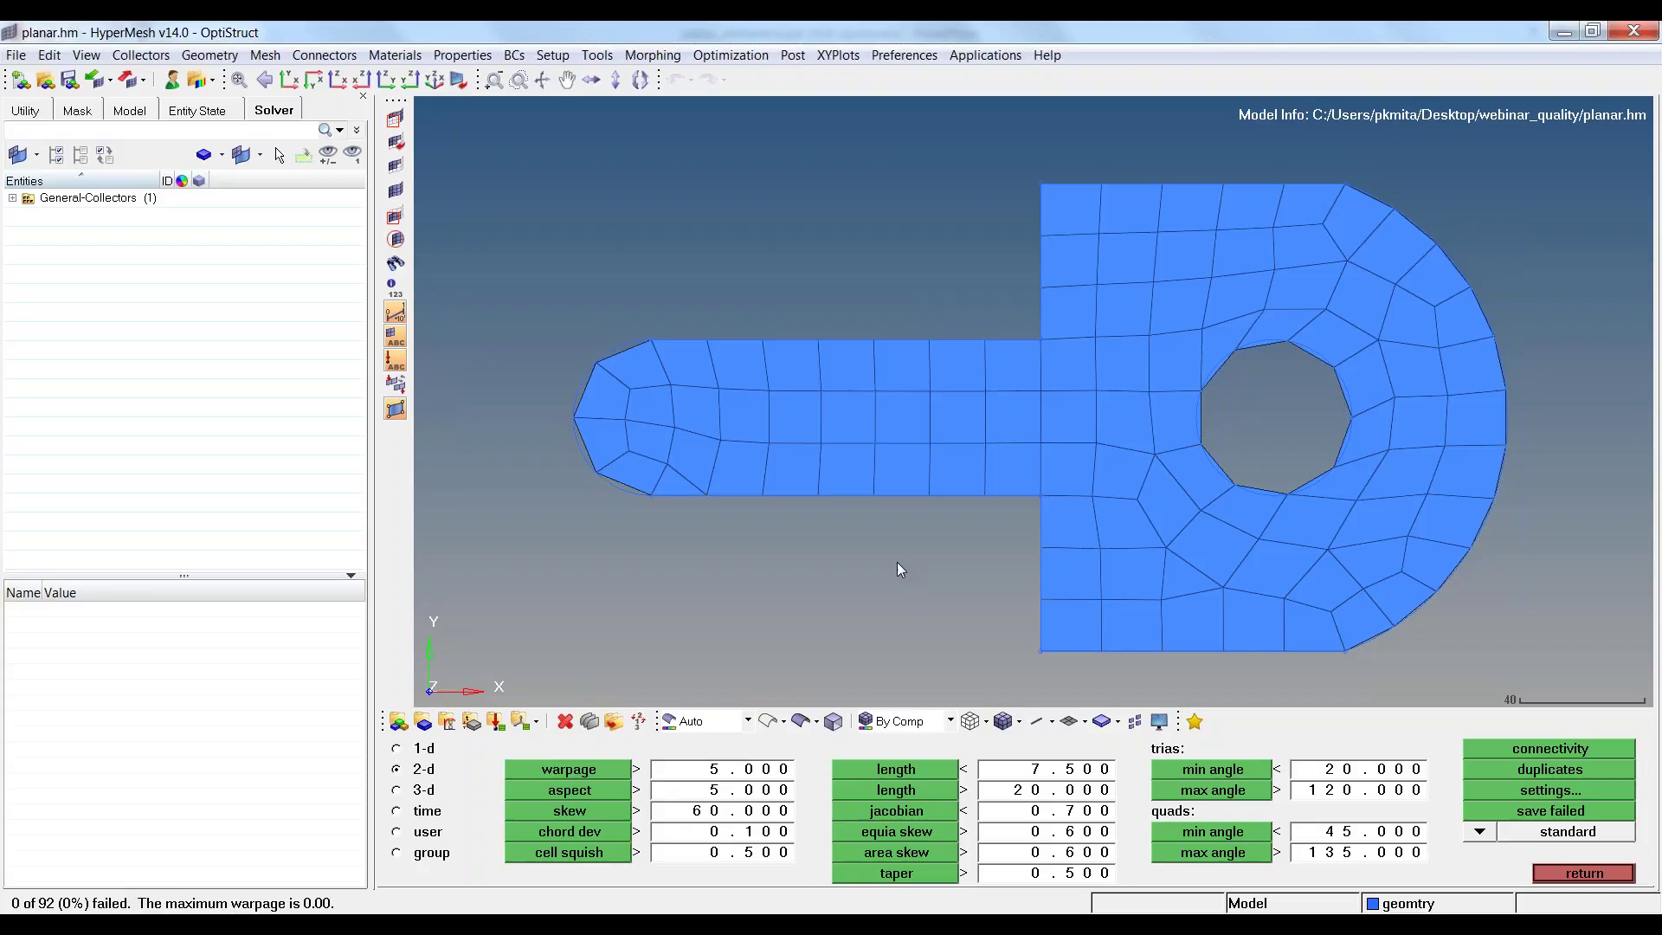
pyautogui.moveTo(1131, 597)
pyautogui.keyDown('ctrl'); pyautogui.mouseDown()
pyautogui.moveTo(1050, 520)
pyautogui.moveTo(1057, 345)
pyautogui.moveTo(1050, 433)
pyautogui.moveTo(1102, 464)
pyautogui.moveTo(1088, 482)
pyautogui.mouseUp(); pyautogui.keyUp('ctrl')
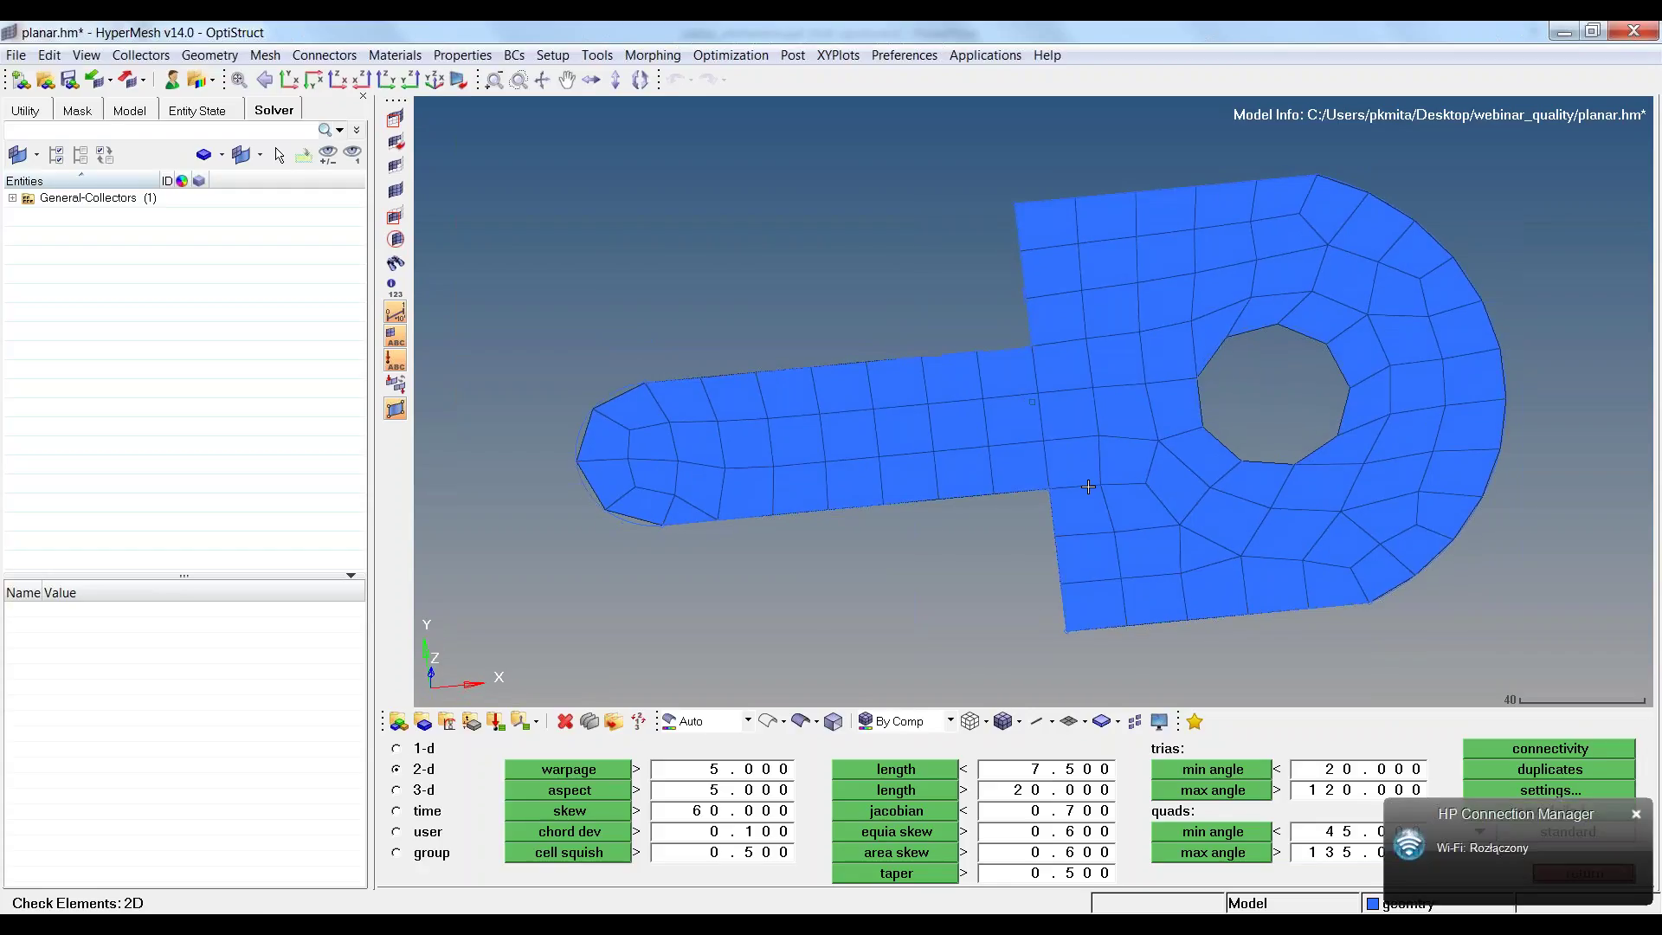
pyautogui.click(1635, 814)
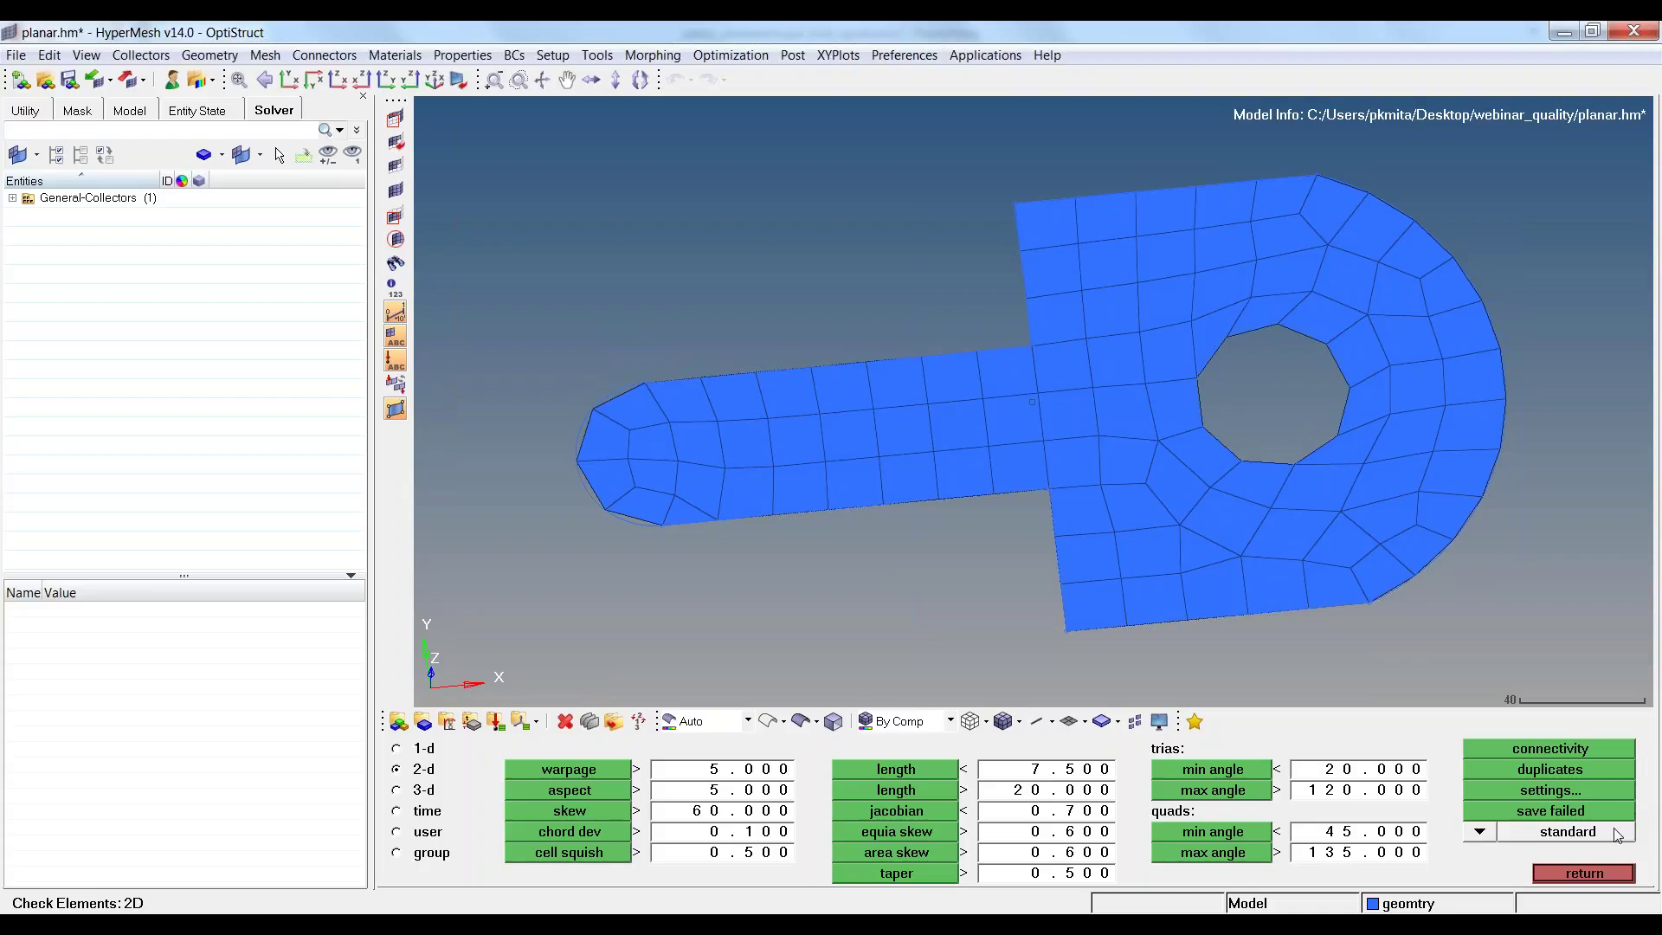
# Translate the node where the arm meets the plate 2 units along the z-axis, then reopen the 2-d checks.
pyautogui.hotkey('shift', 'F4')
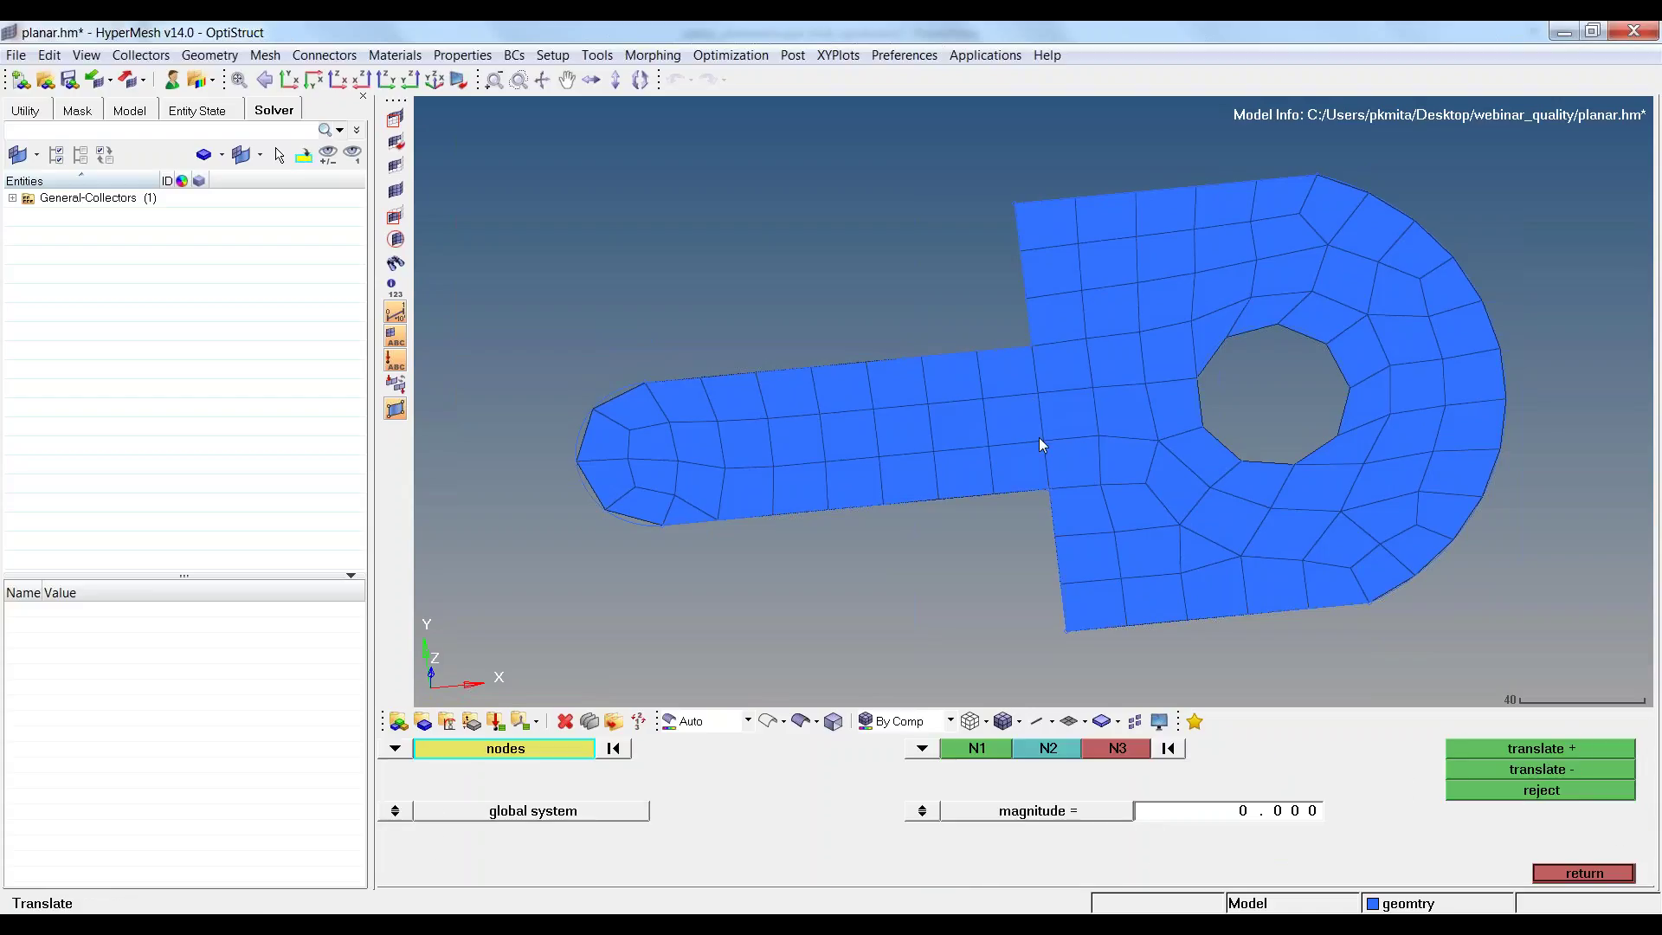
pyautogui.click(1043, 441)
pyautogui.click(922, 748)
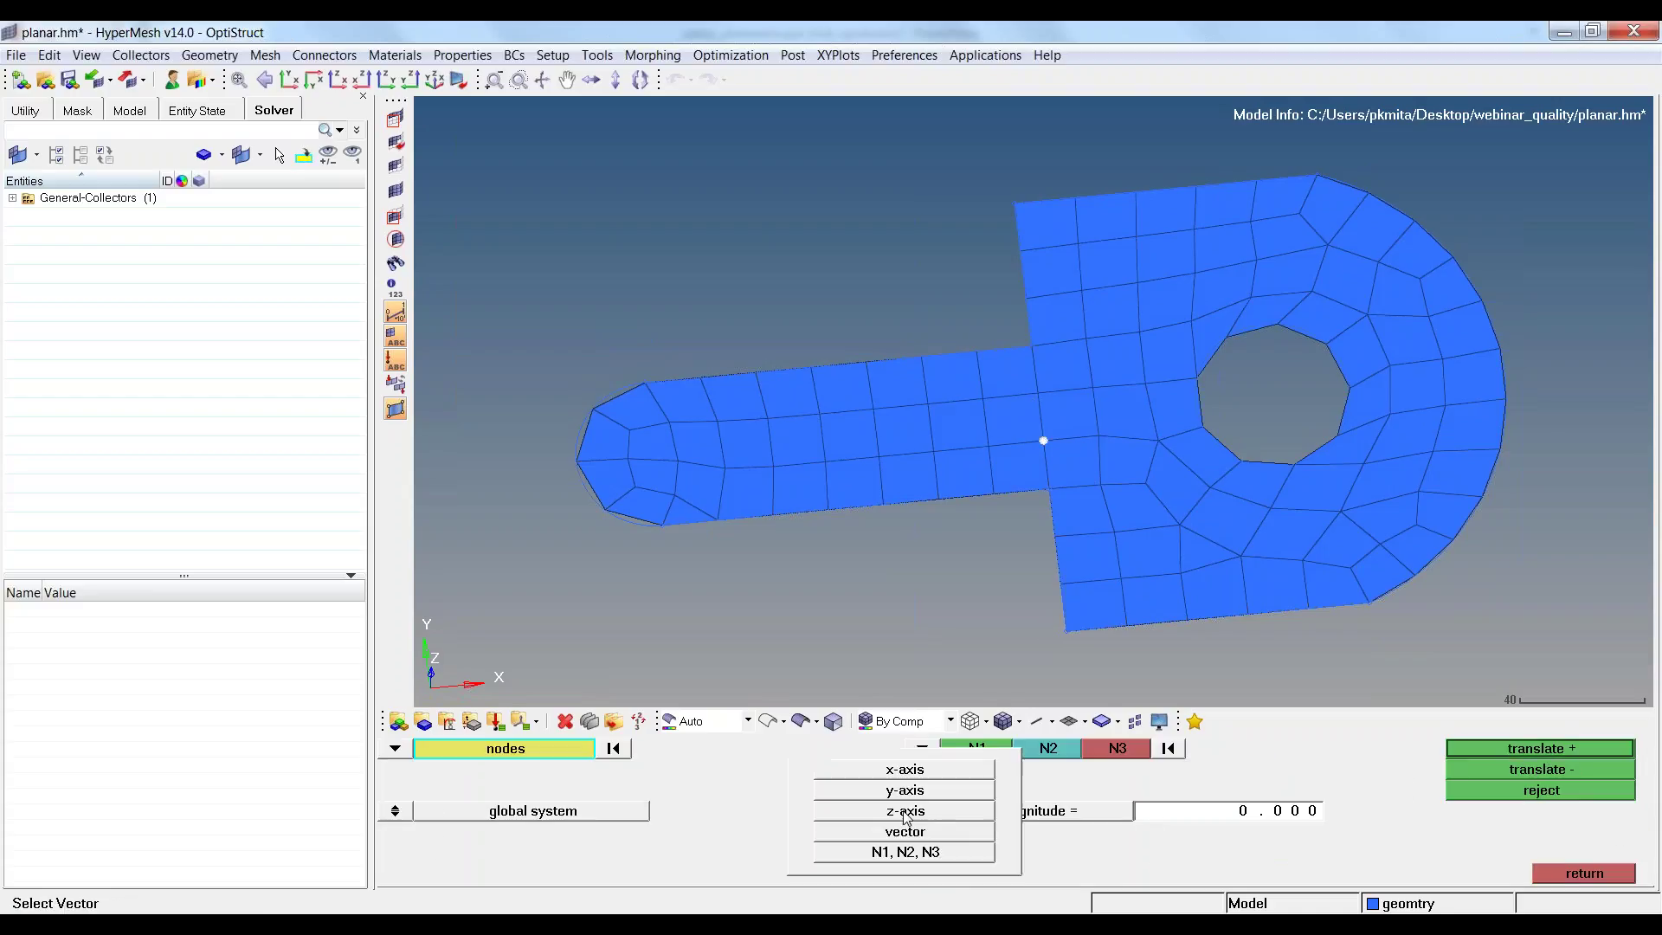
pyautogui.click(908, 815)
pyautogui.click(1192, 815)
pyautogui.write('2')
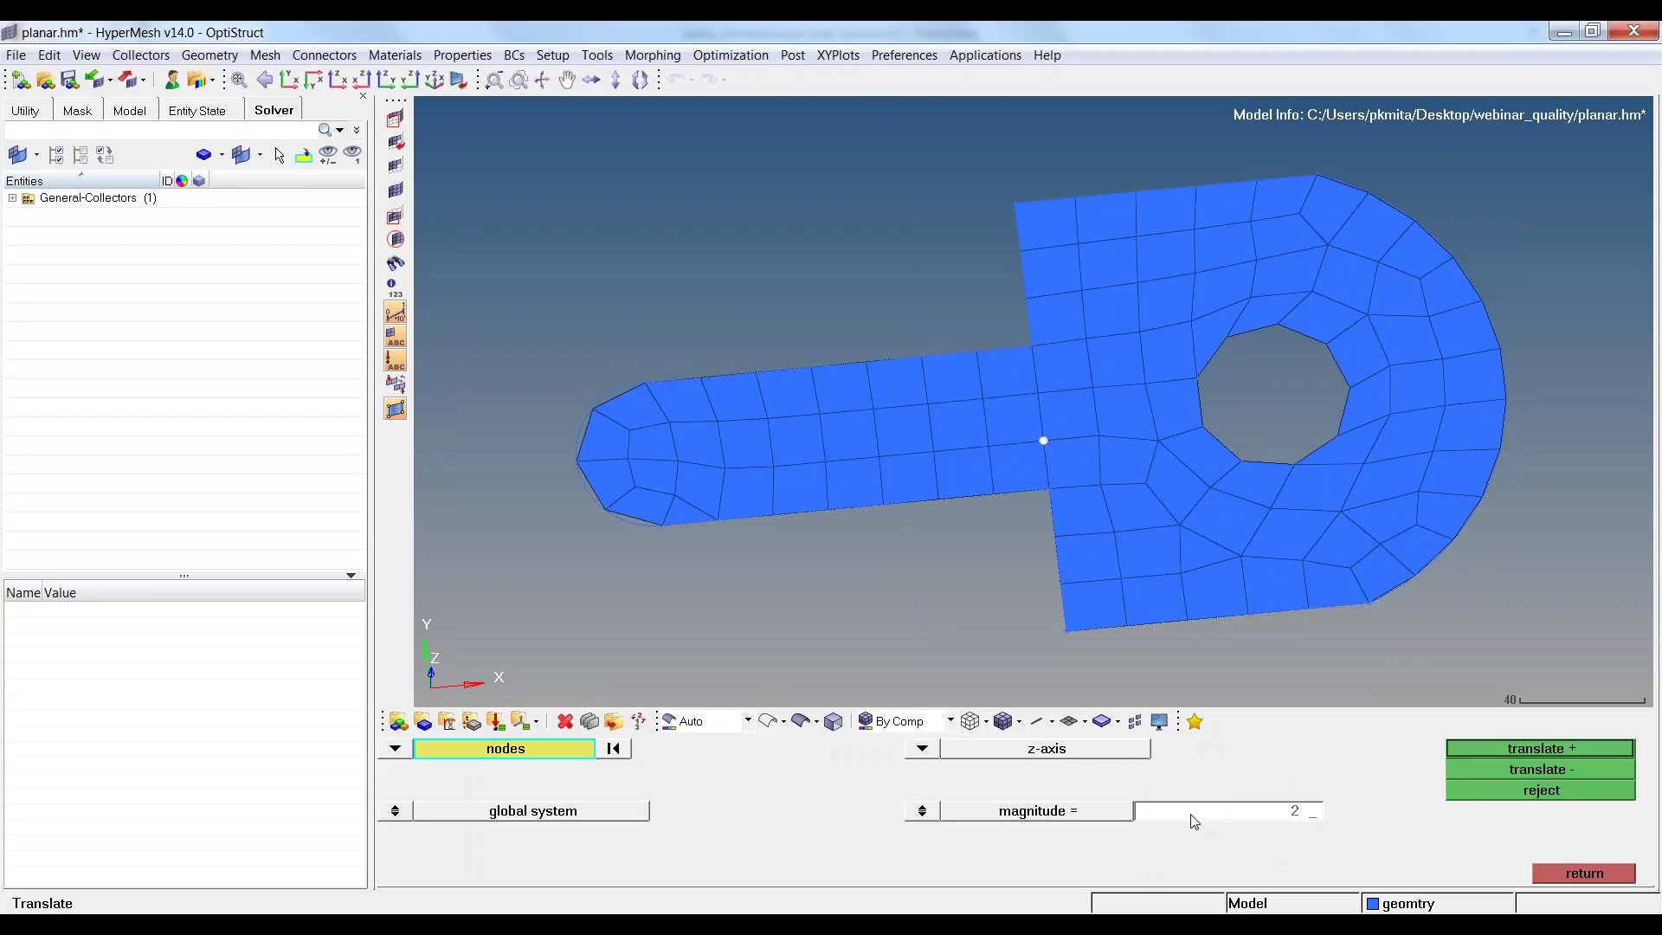
pyautogui.click(1538, 748)
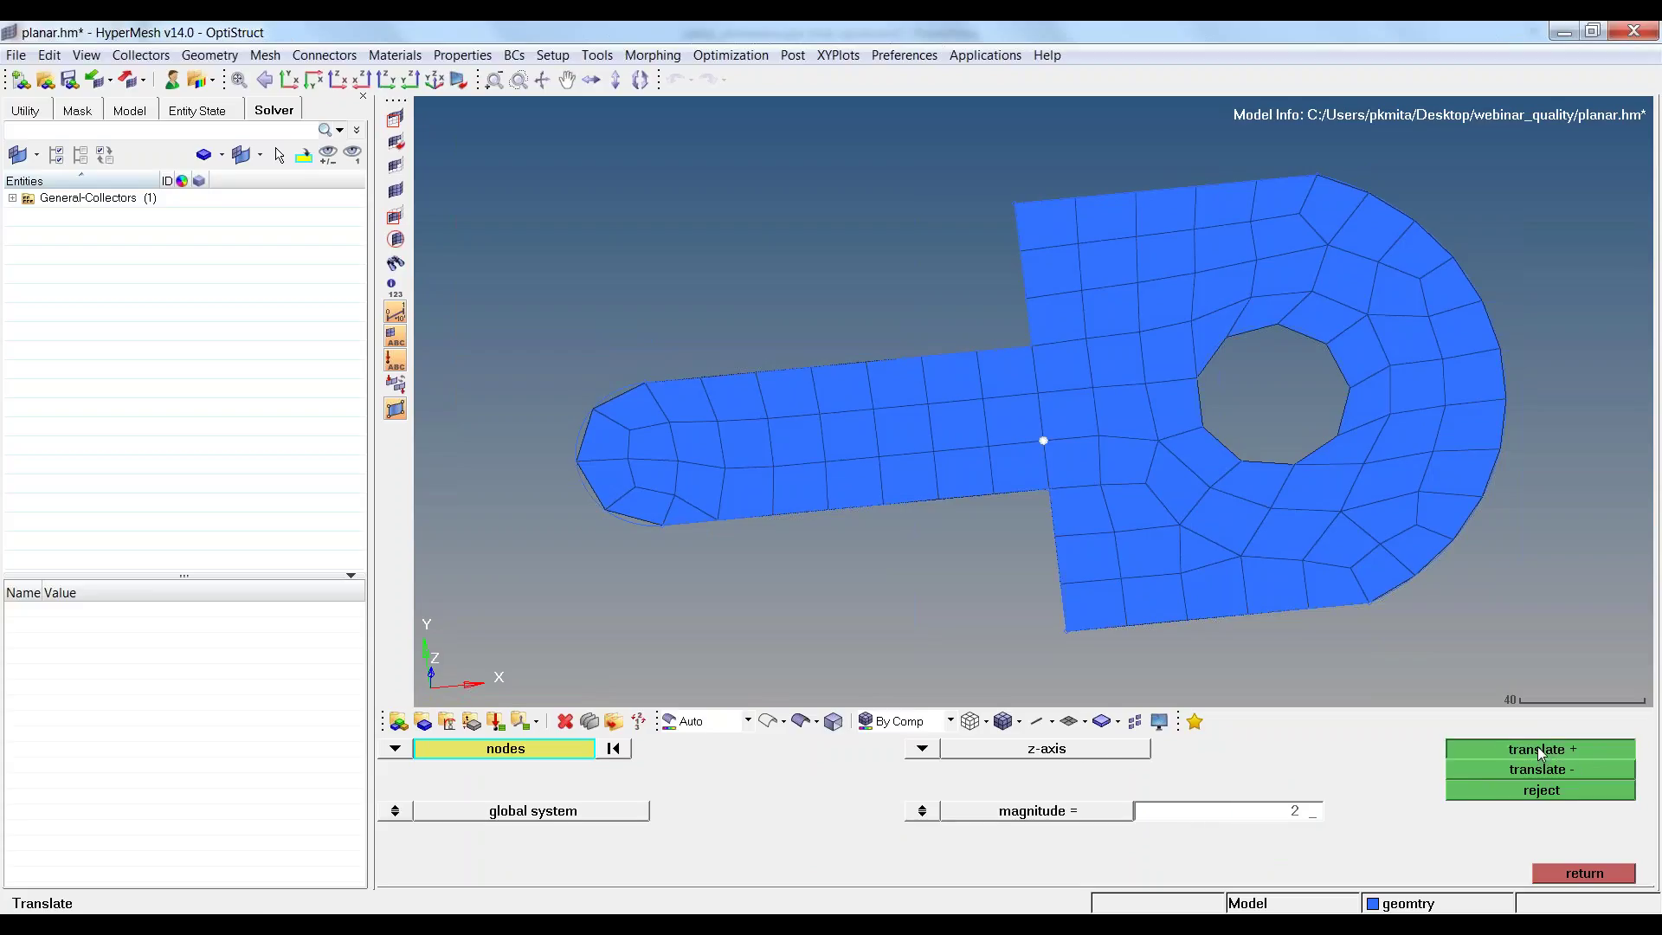
pyautogui.moveTo(1114, 562)
pyautogui.keyDown('ctrl'); pyautogui.mouseDown()
pyautogui.moveTo(1040, 374)
pyautogui.moveTo(1039, 427)
pyautogui.mouseUp(); pyautogui.keyUp('ctrl')
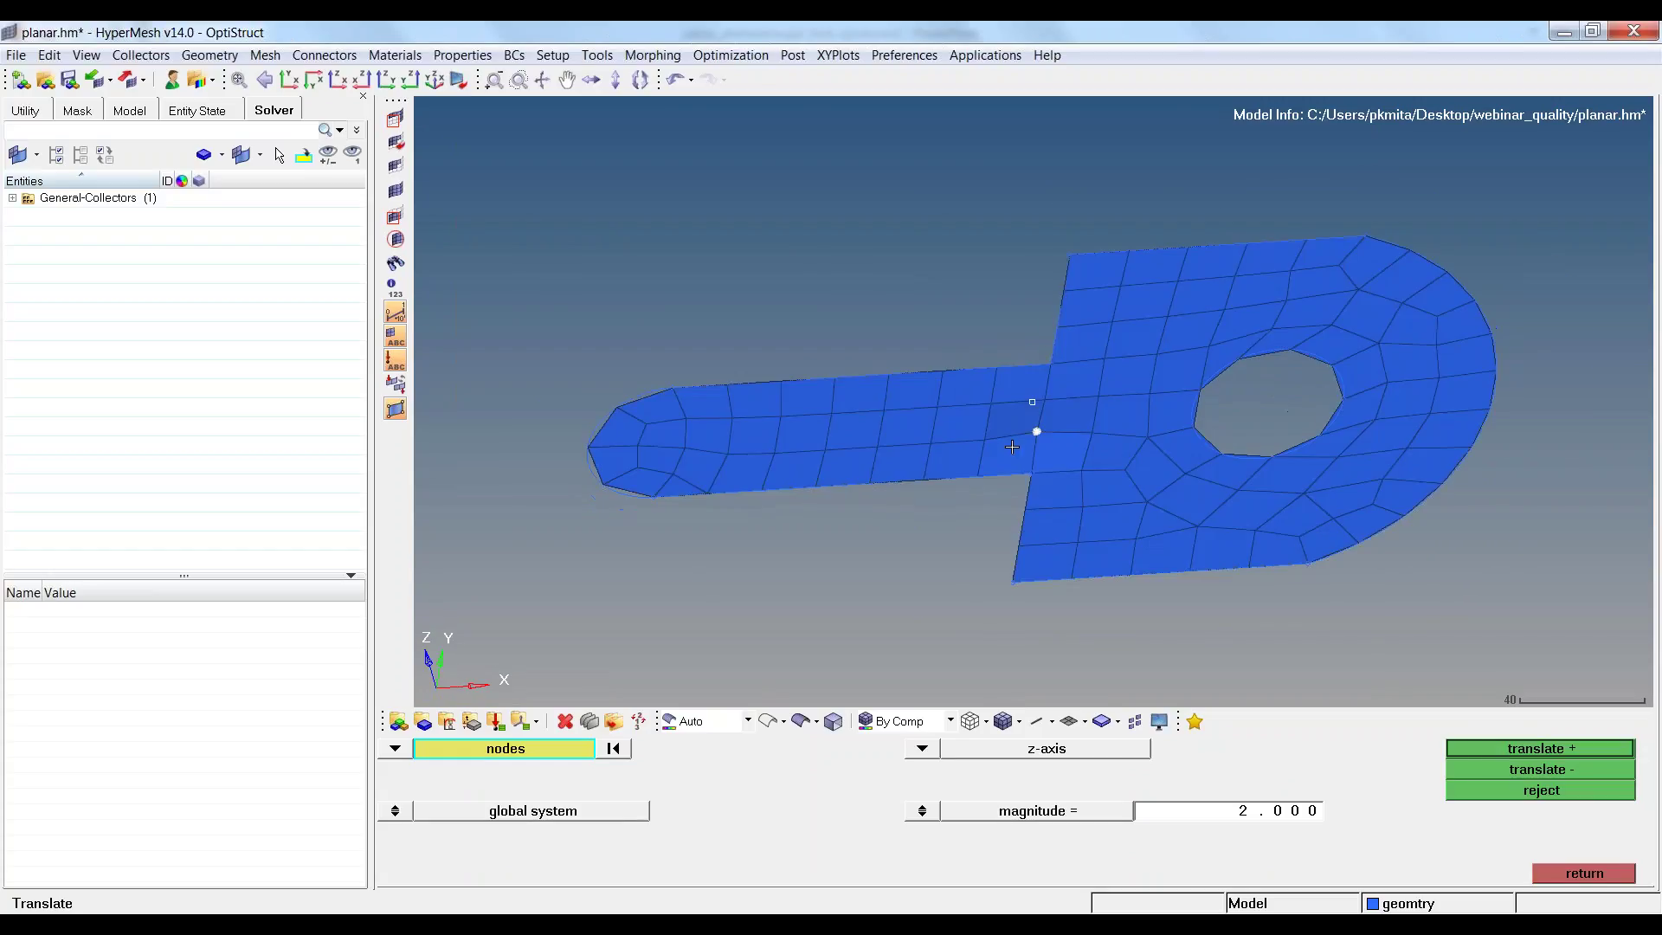
pyautogui.scroll(3, 1041, 445)
pyautogui.scroll(-3, 1040, 445)
pyautogui.scroll(3, 1160, 445)
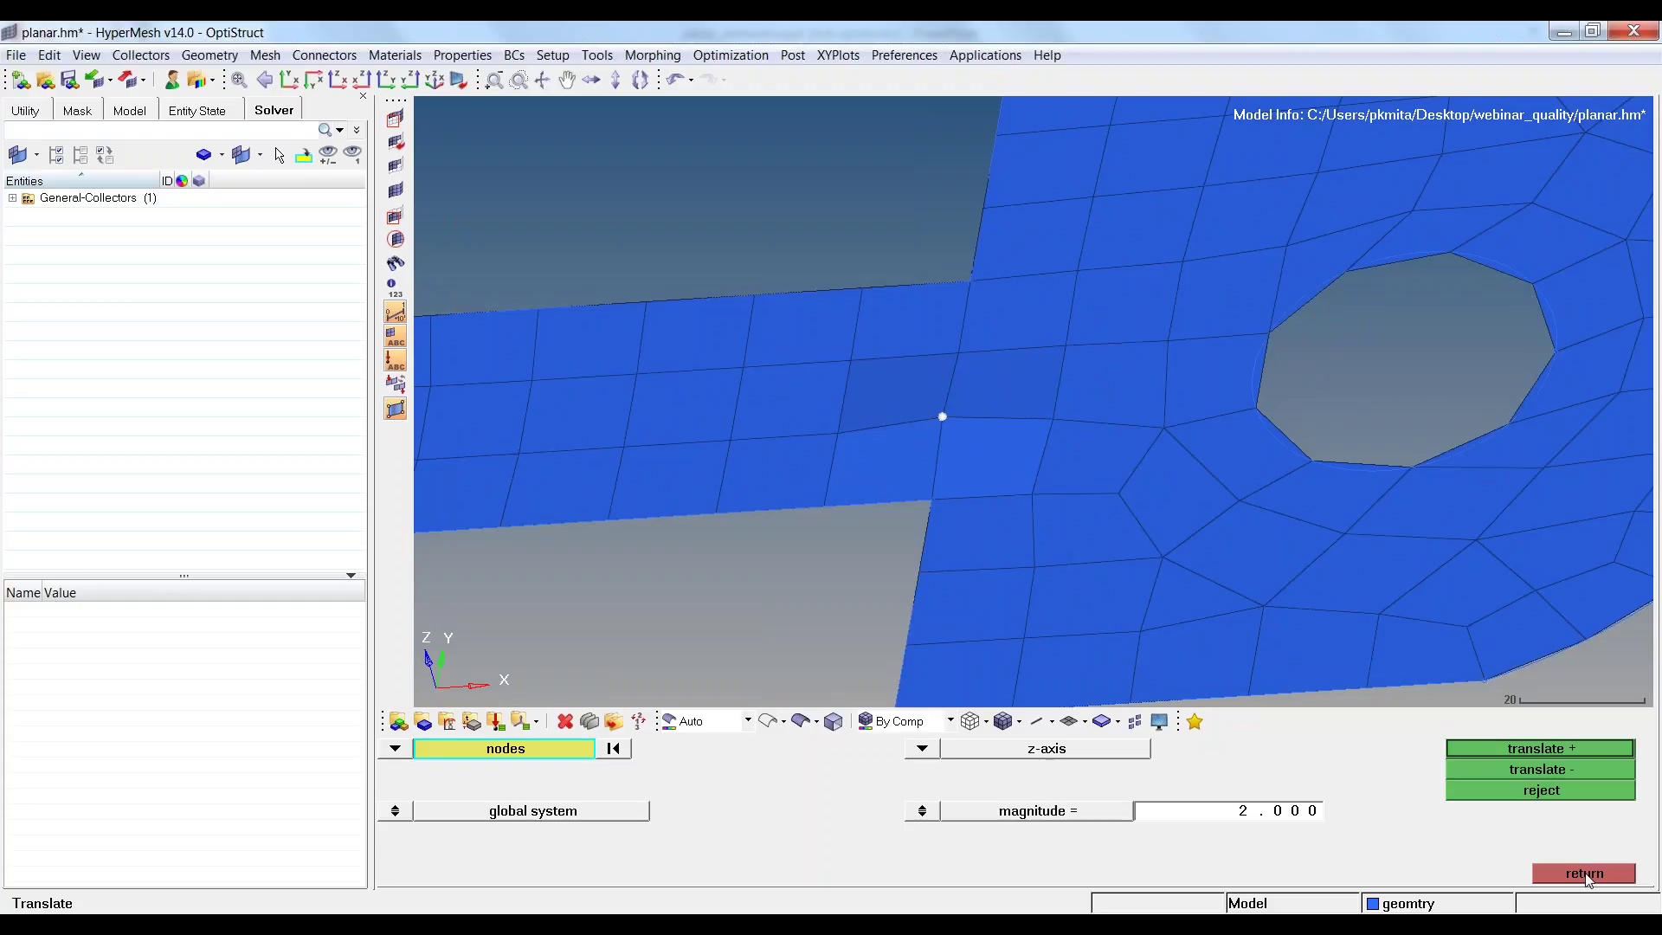
pyautogui.press('F10')
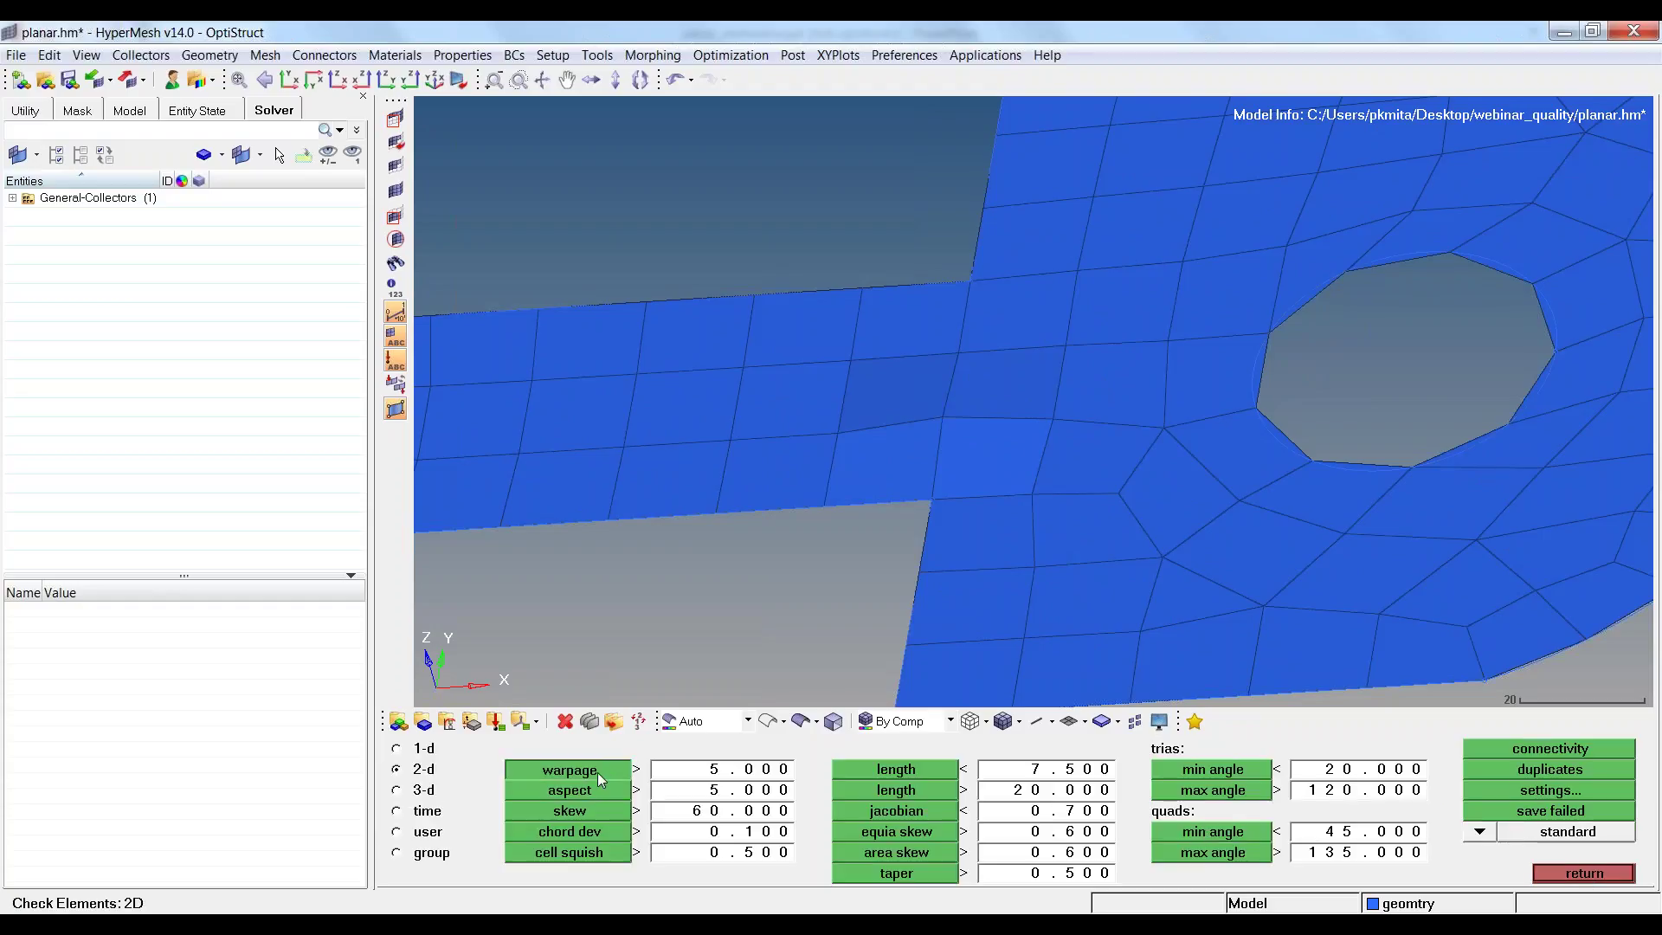
# Recheck warpage, now failing four quads around the raised node, and save them to the user mark.
pyautogui.click(598, 772)
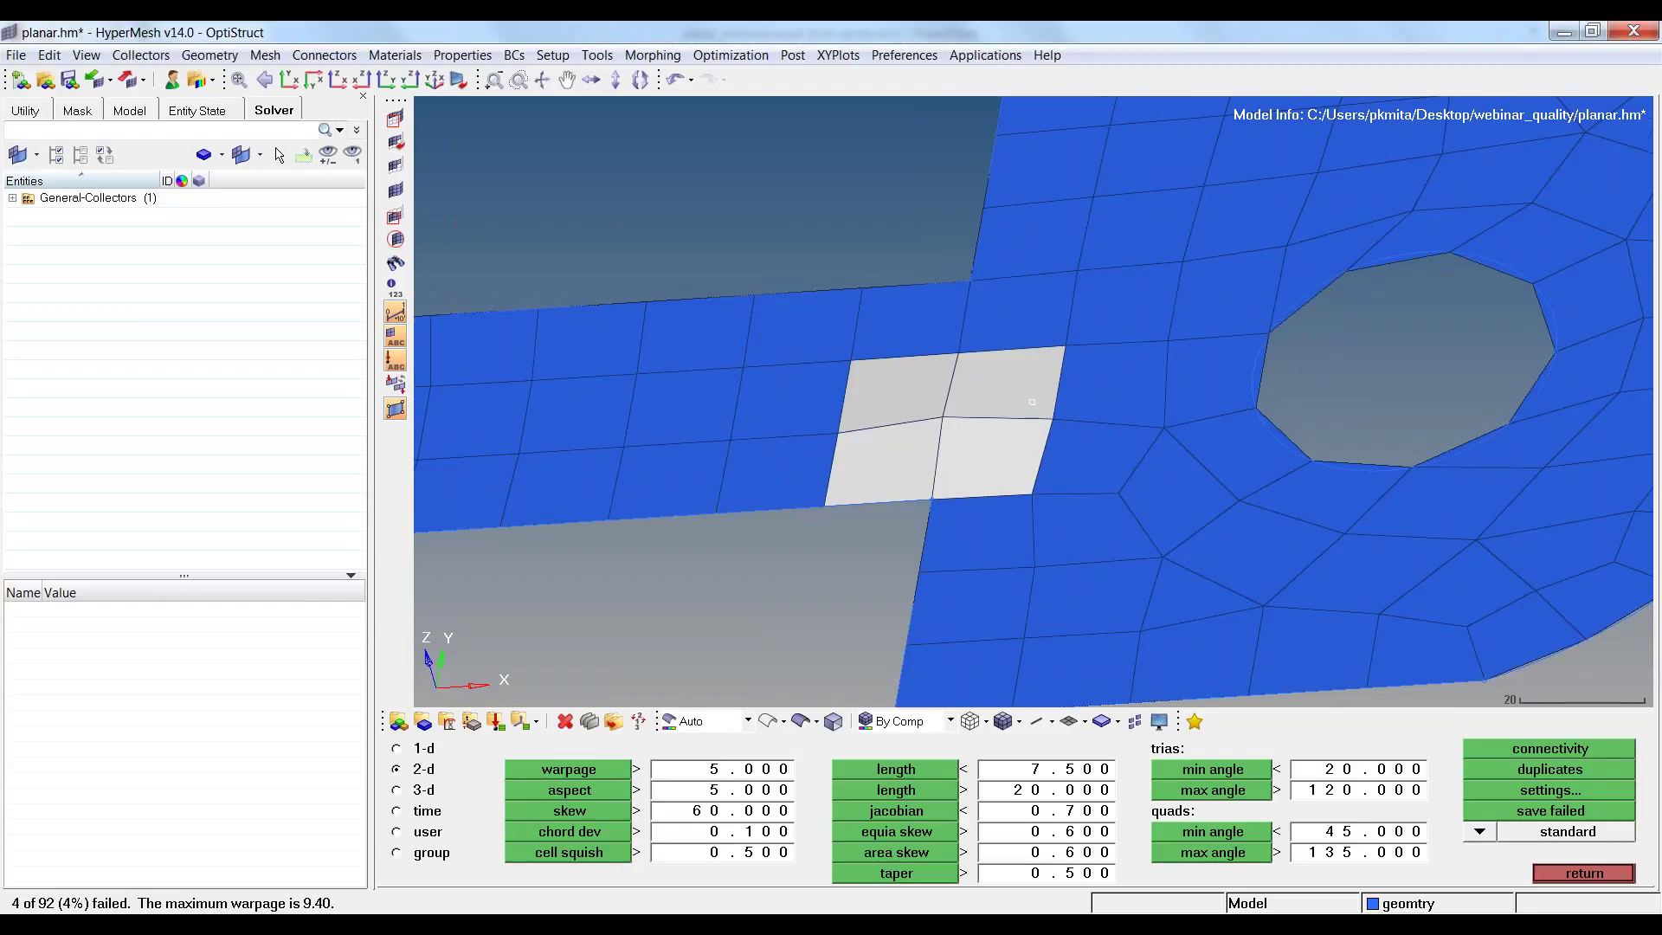
pyautogui.moveTo(1032, 401)
pyautogui.keyDown('ctrl'); pyautogui.mouseDown()
pyautogui.moveTo(979, 438)
pyautogui.moveTo(972, 516)
pyautogui.moveTo(972, 460)
pyautogui.moveTo(1032, 401)
pyautogui.mouseUp(); pyautogui.keyUp('ctrl')
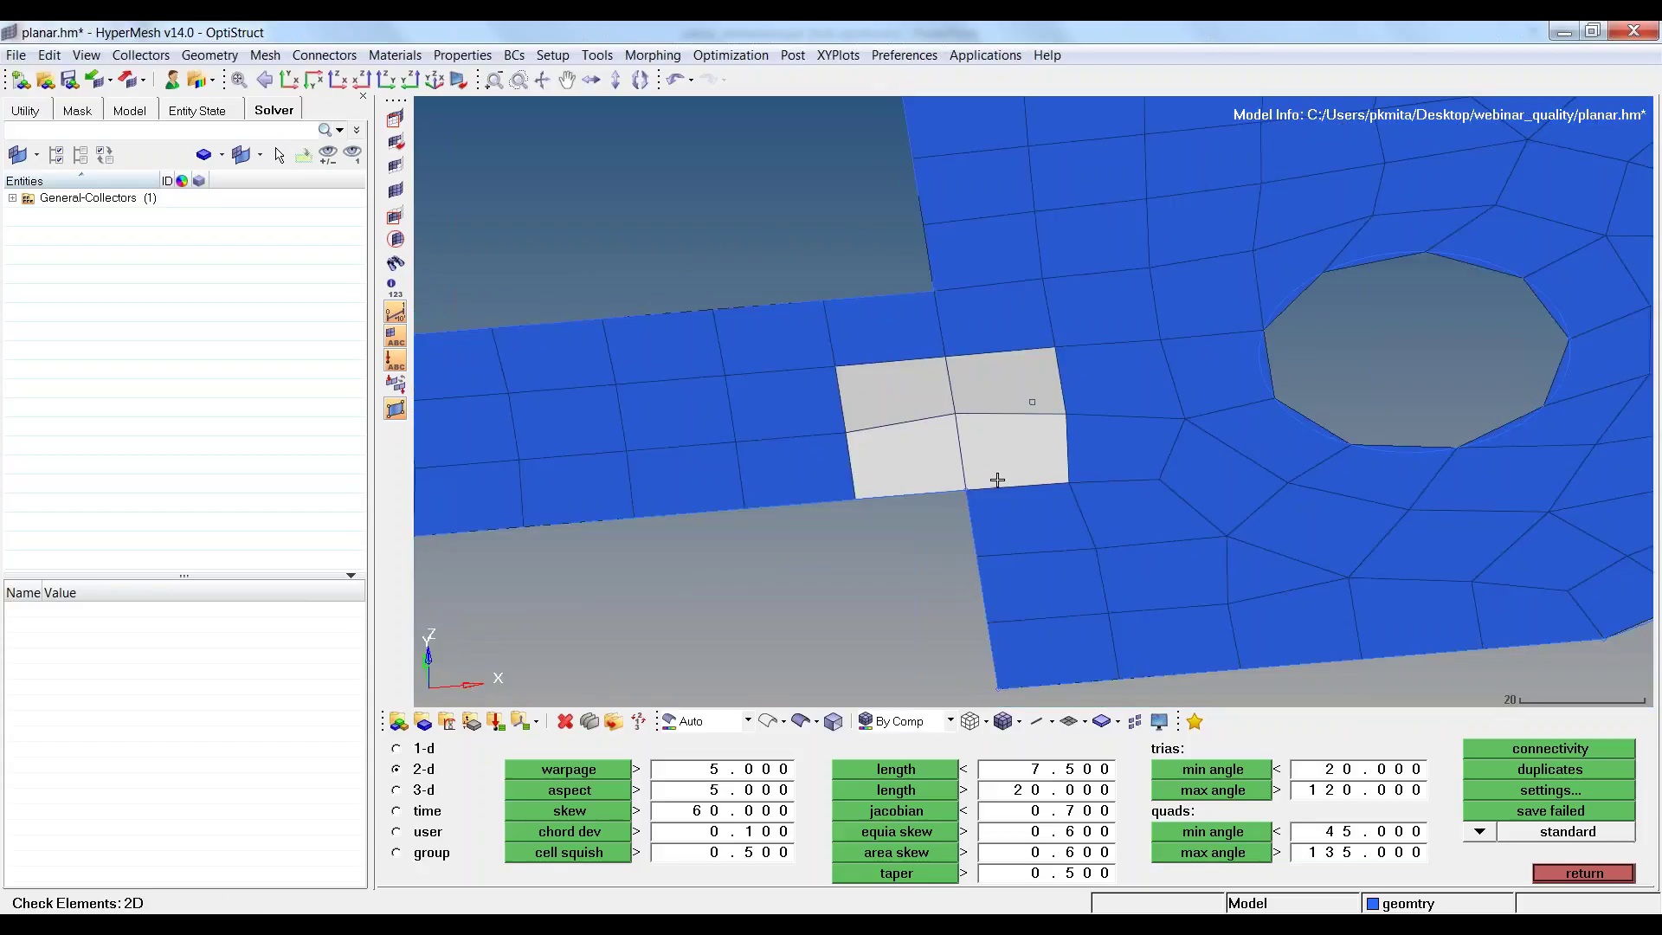
pyautogui.scroll(-2, 997, 480)
pyautogui.scroll(-2, 969, 464)
pyautogui.scroll(-2, 866, 429)
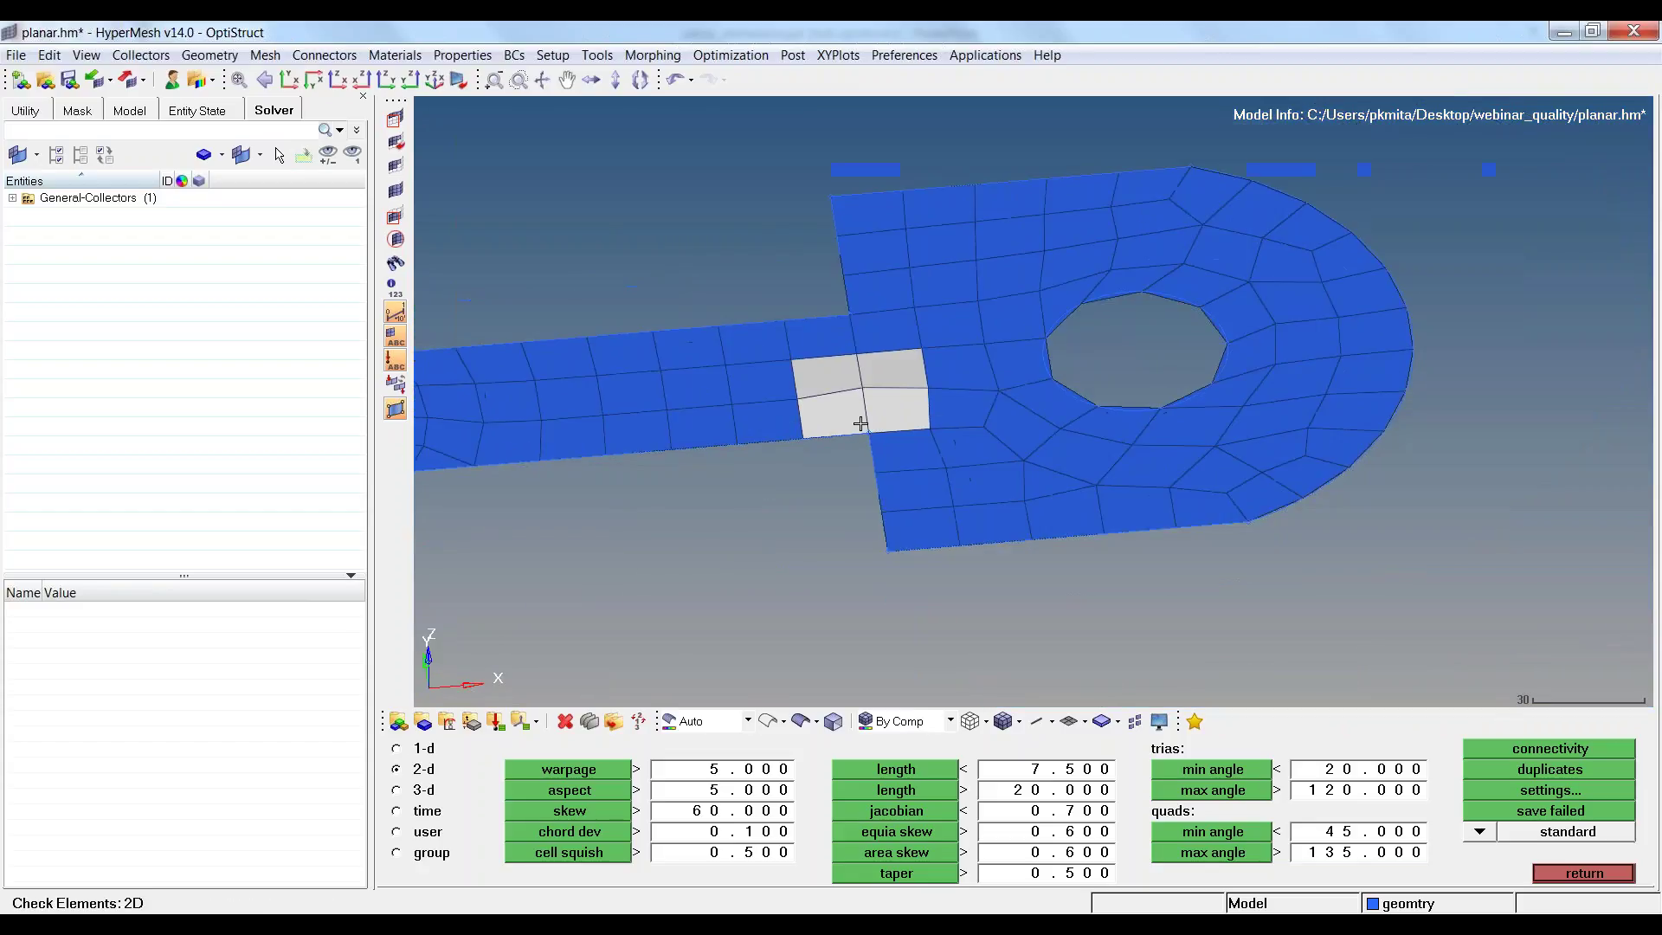
pyautogui.click(1567, 814)
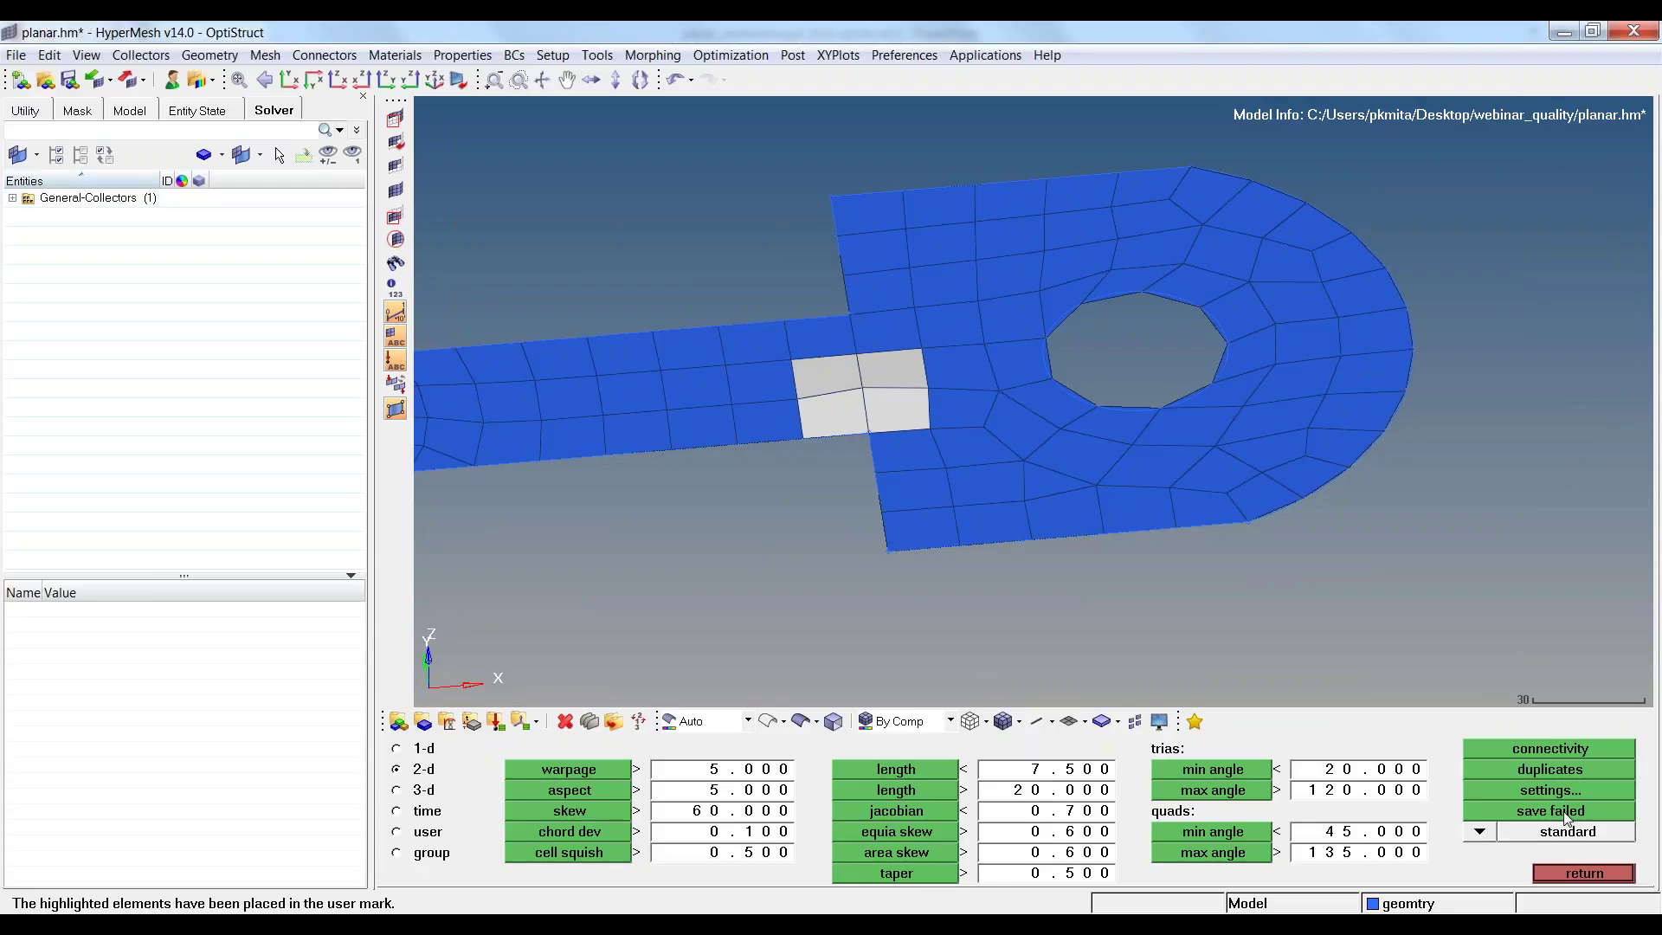
pyautogui.click(1569, 872)
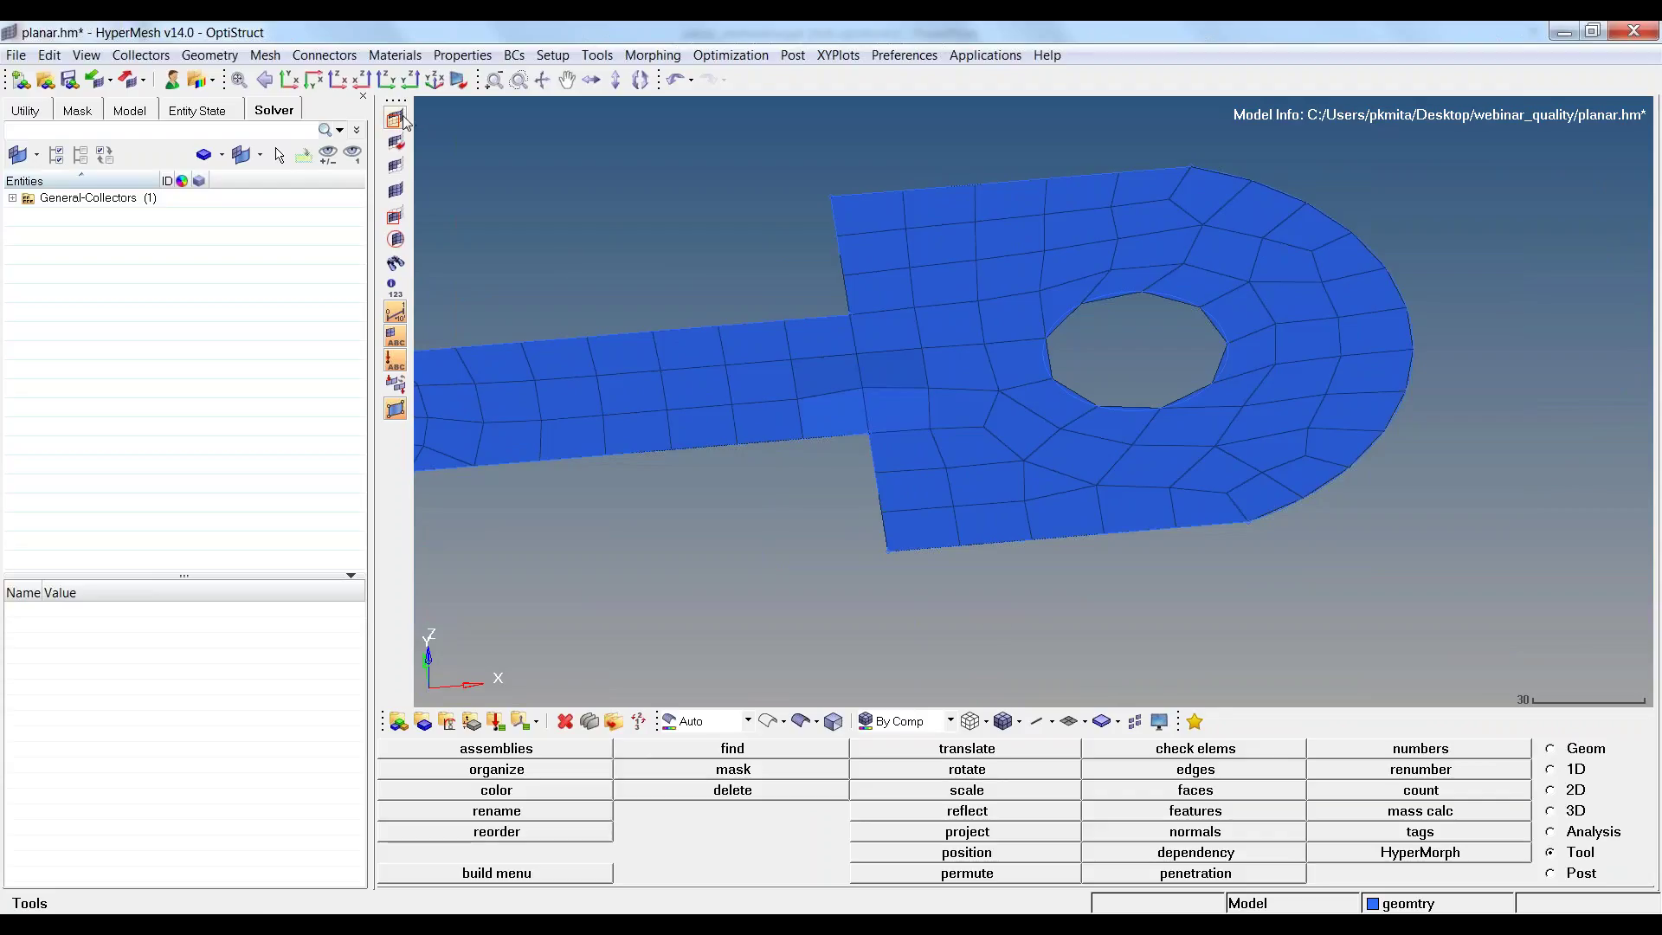
# Retrieve the four saved elements and mask everything else so only they show.
pyautogui.press('F5')
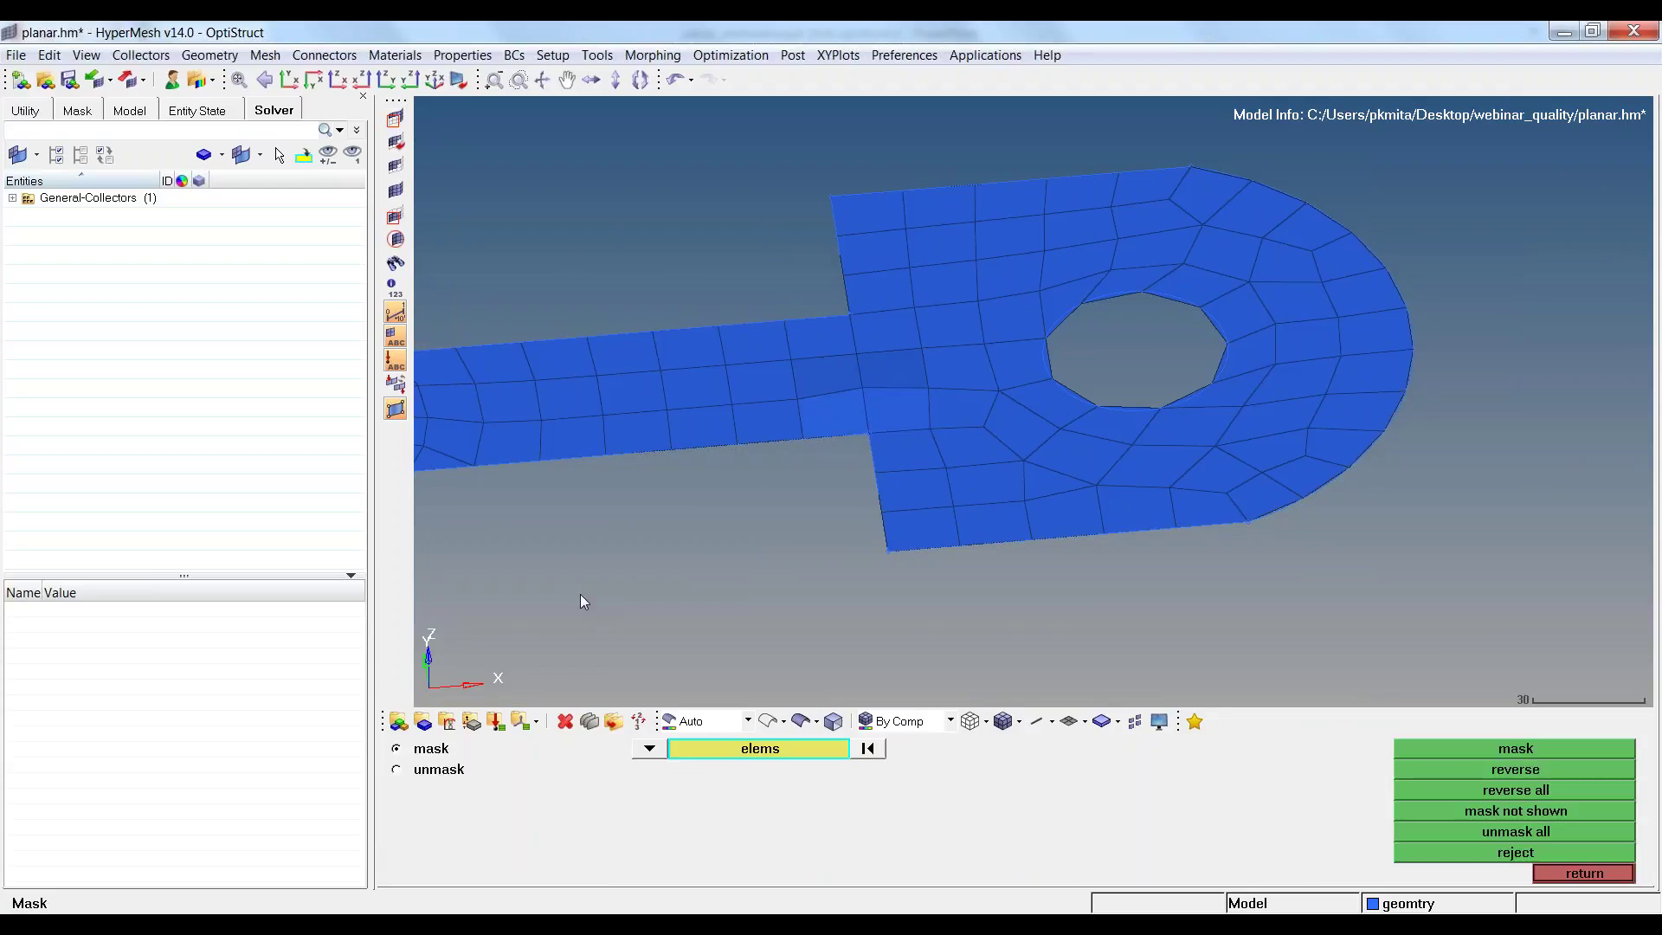
pyautogui.click(712, 755)
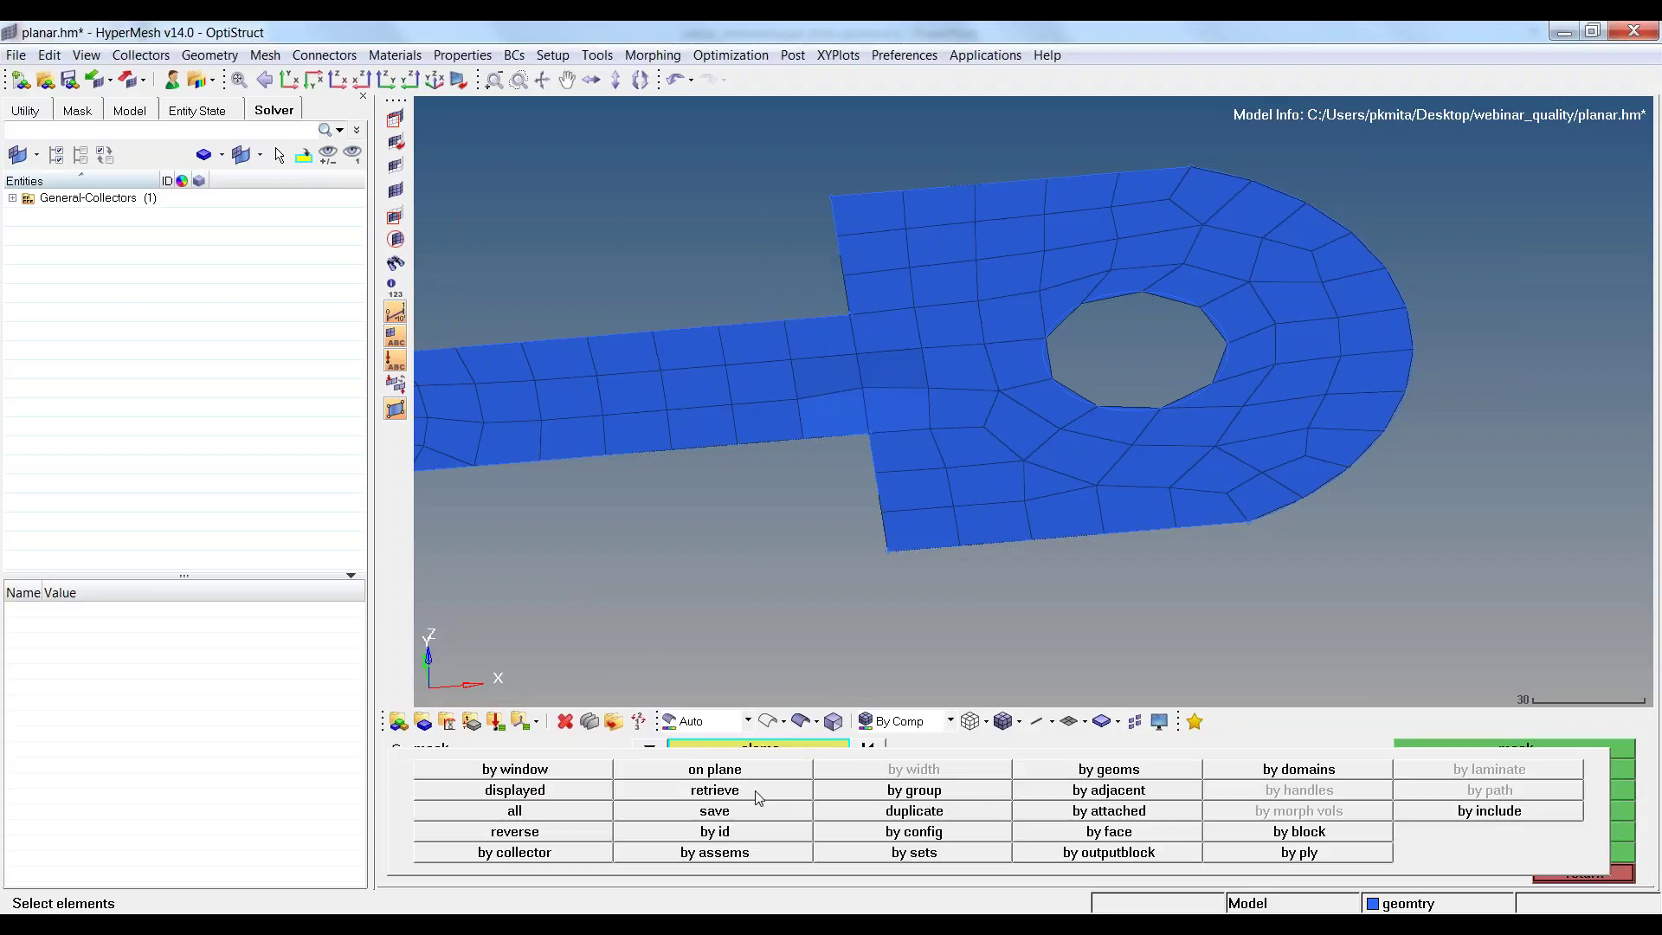
pyautogui.click(755, 791)
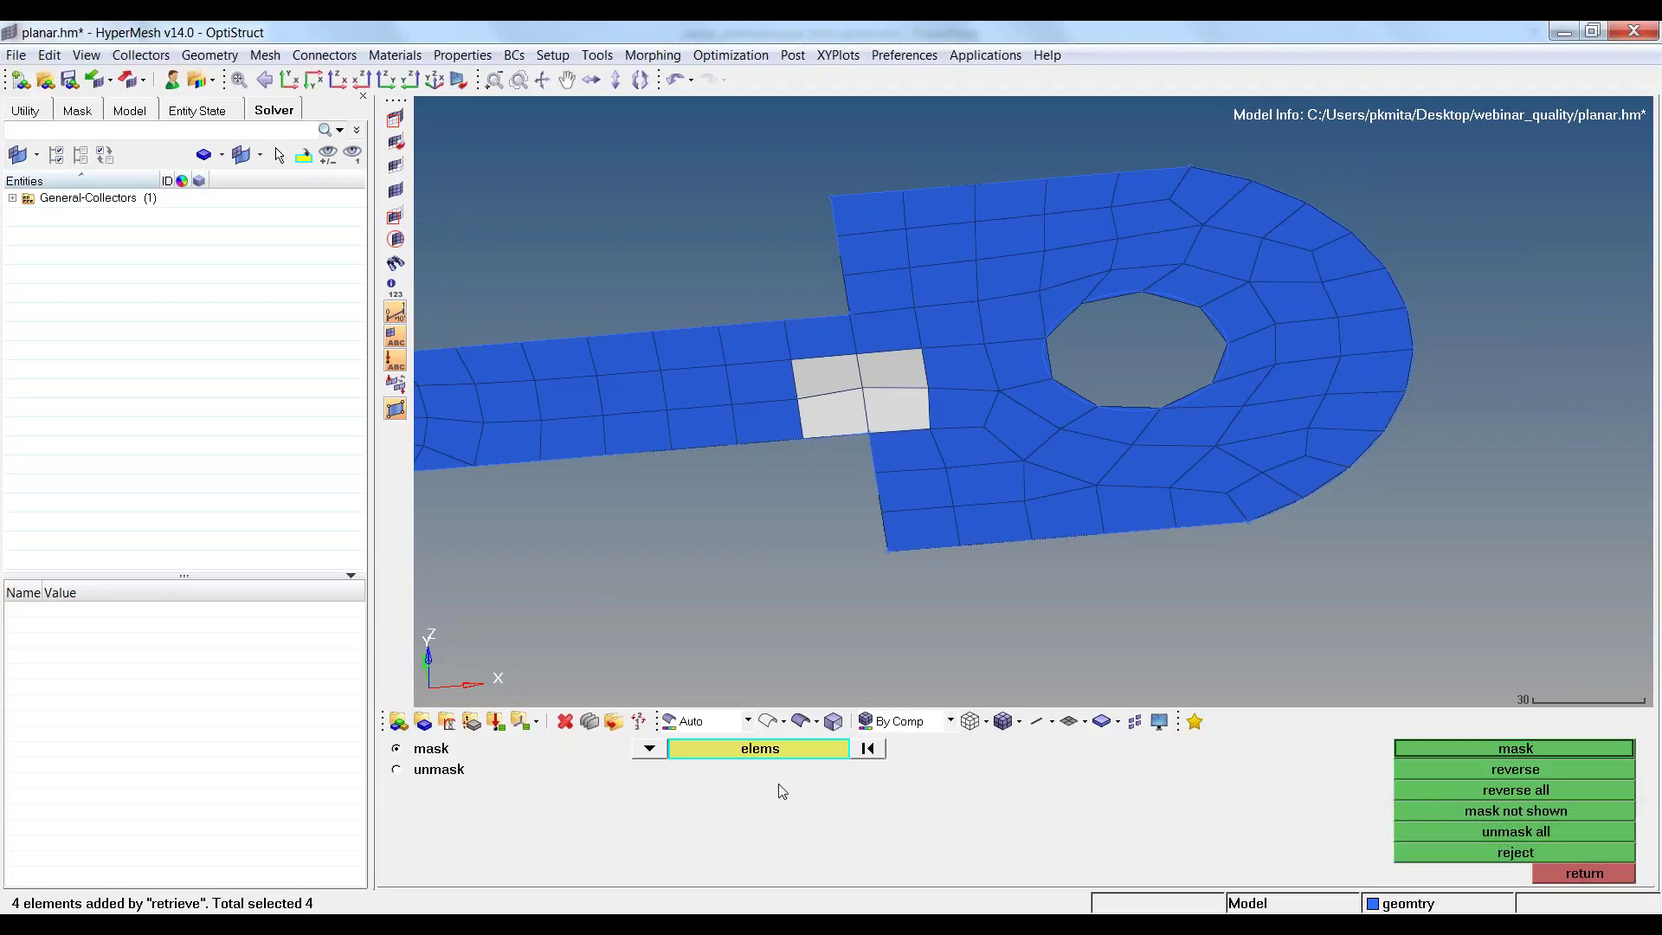
pyautogui.click(1547, 748)
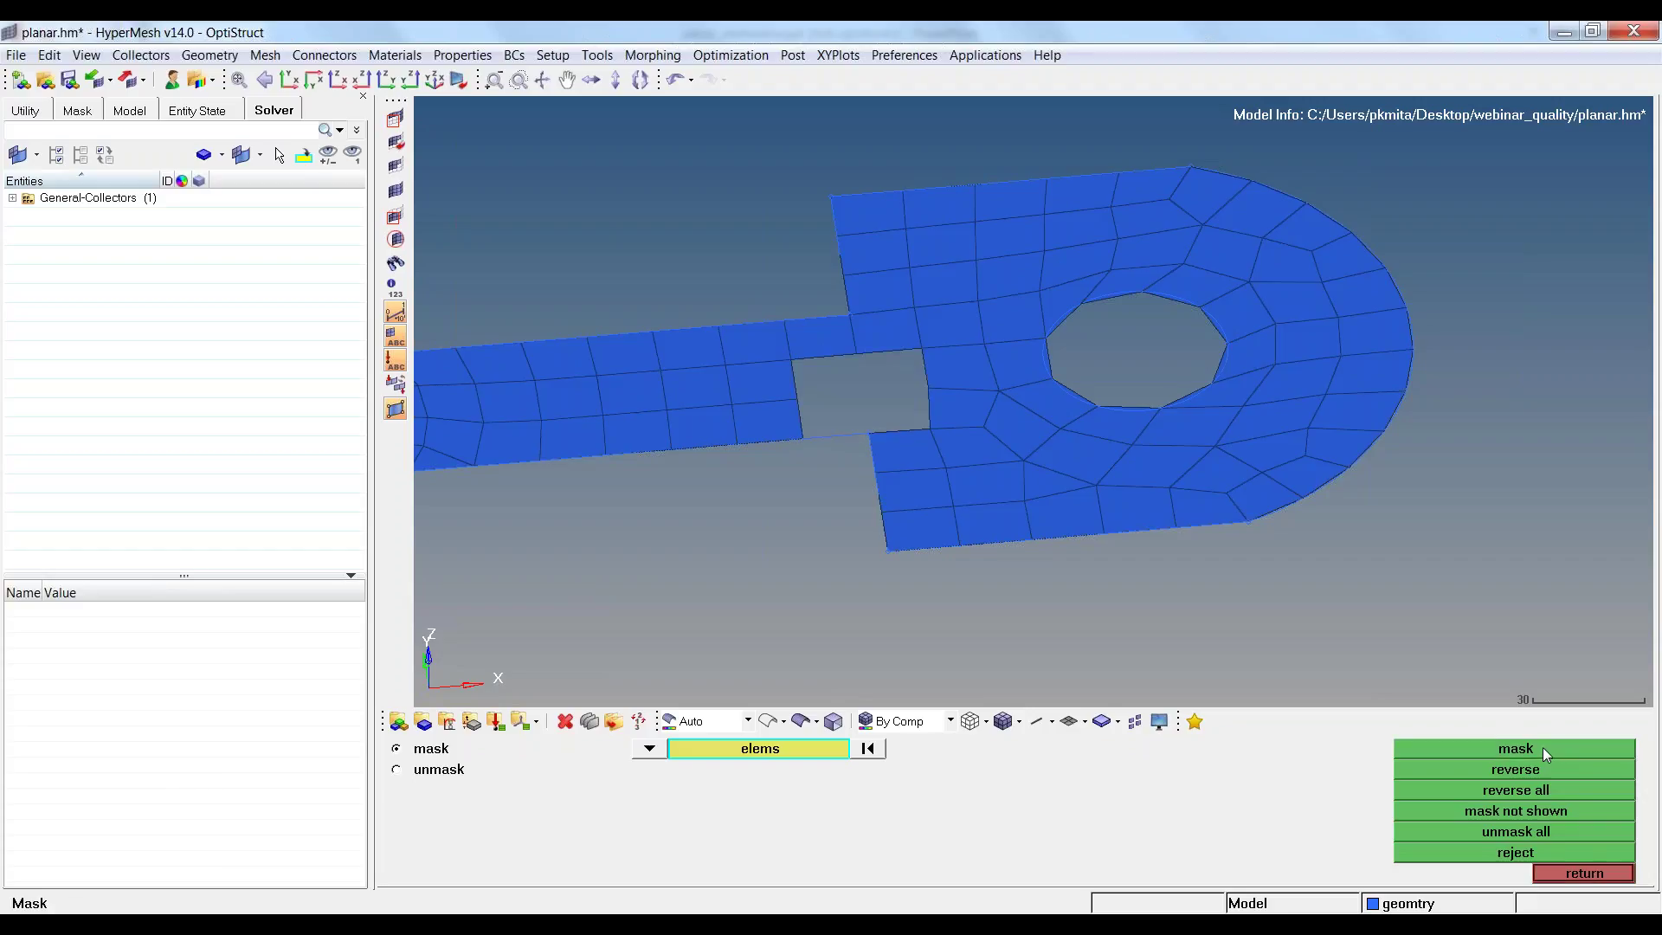
pyautogui.click(1530, 767)
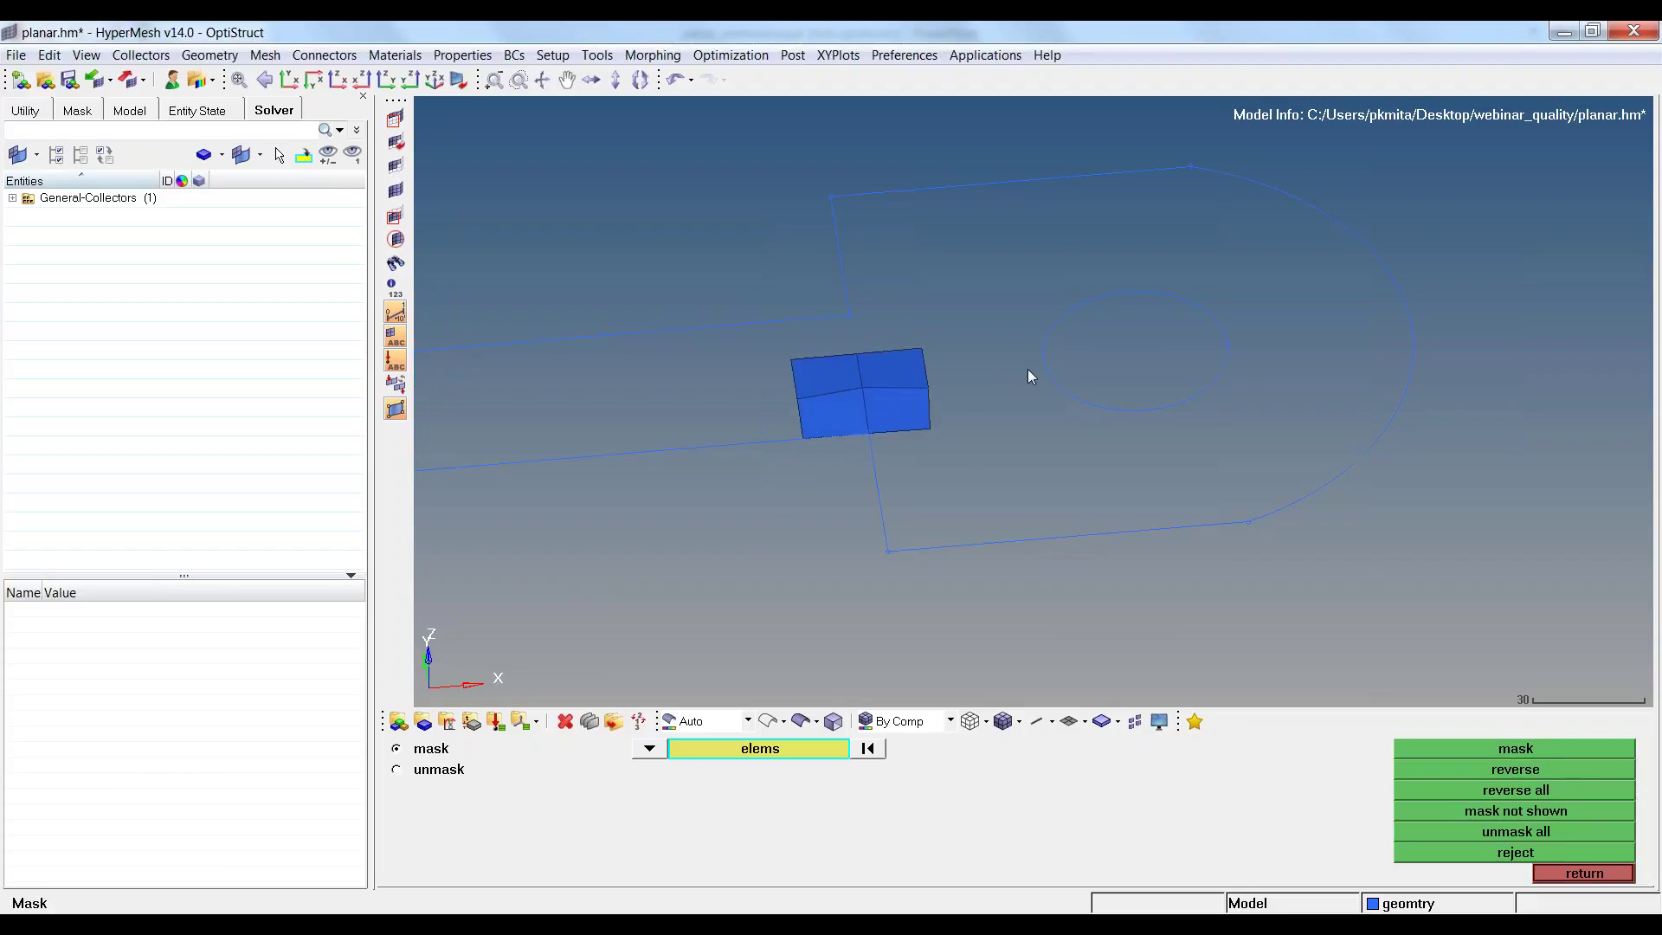
pyautogui.moveTo(1044, 333)
pyautogui.keyDown('ctrl'); pyautogui.mouseDown()
pyautogui.moveTo(936, 455)
pyautogui.moveTo(1224, 459)
pyautogui.mouseUp(); pyautogui.keyUp('ctrl')
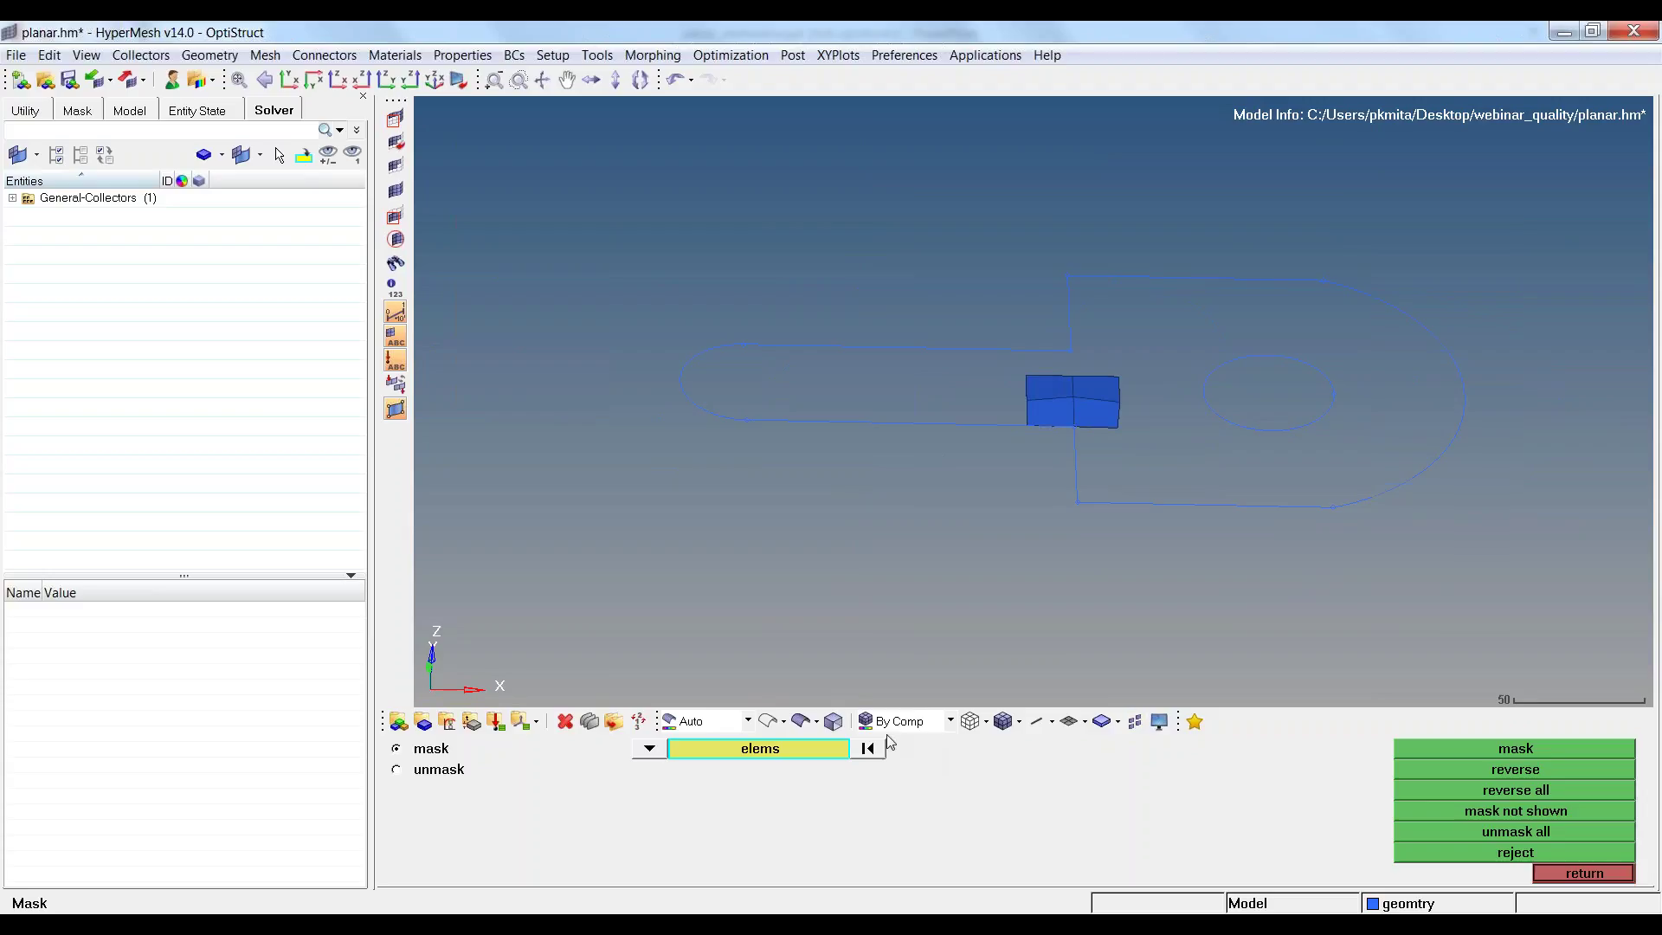
# Find attached elements, unmask all, and rerun warpage: 4 of 92 fail, max 9.40.
pyautogui.click(395, 167)
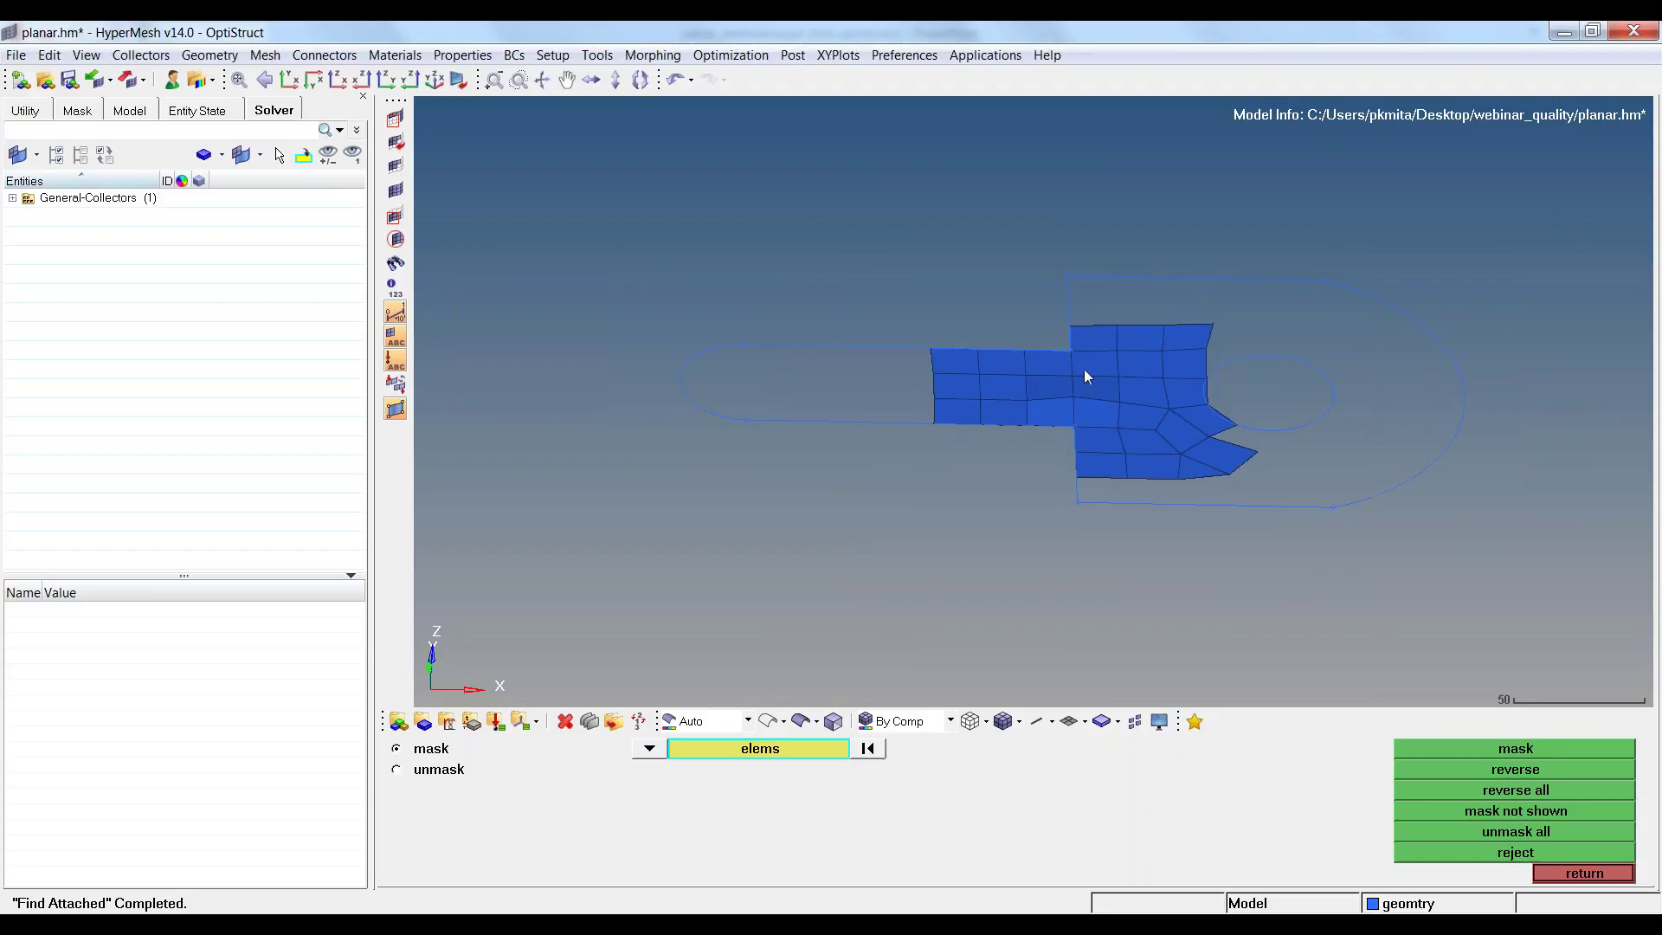
pyautogui.click(396, 190)
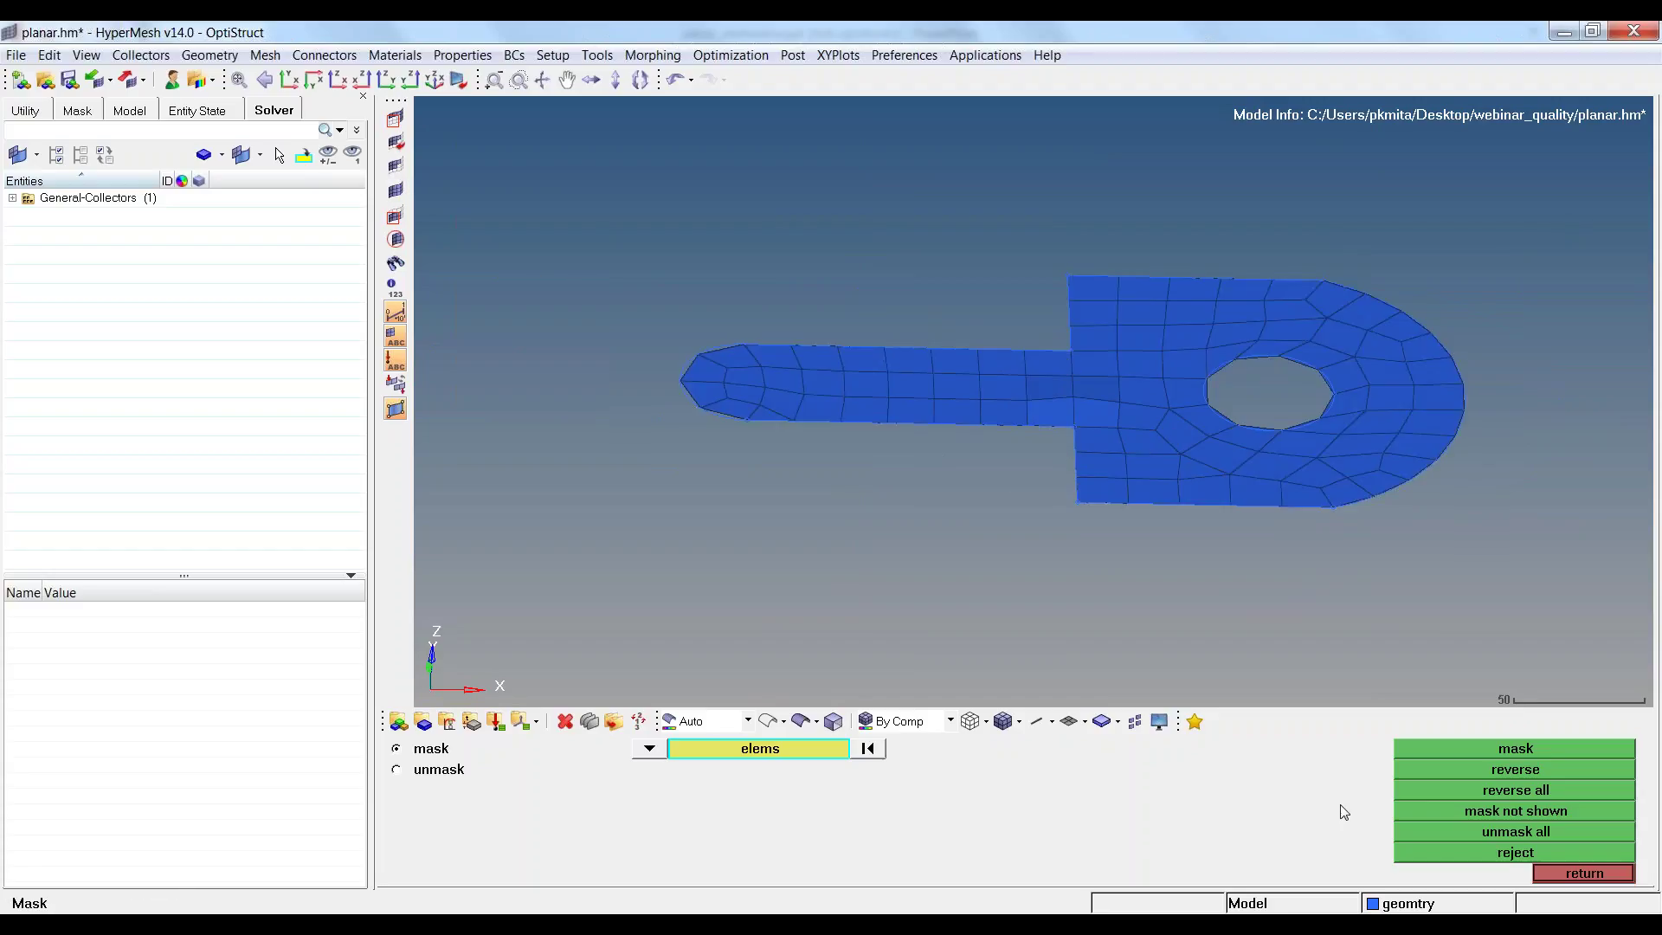
pyautogui.click(1585, 873)
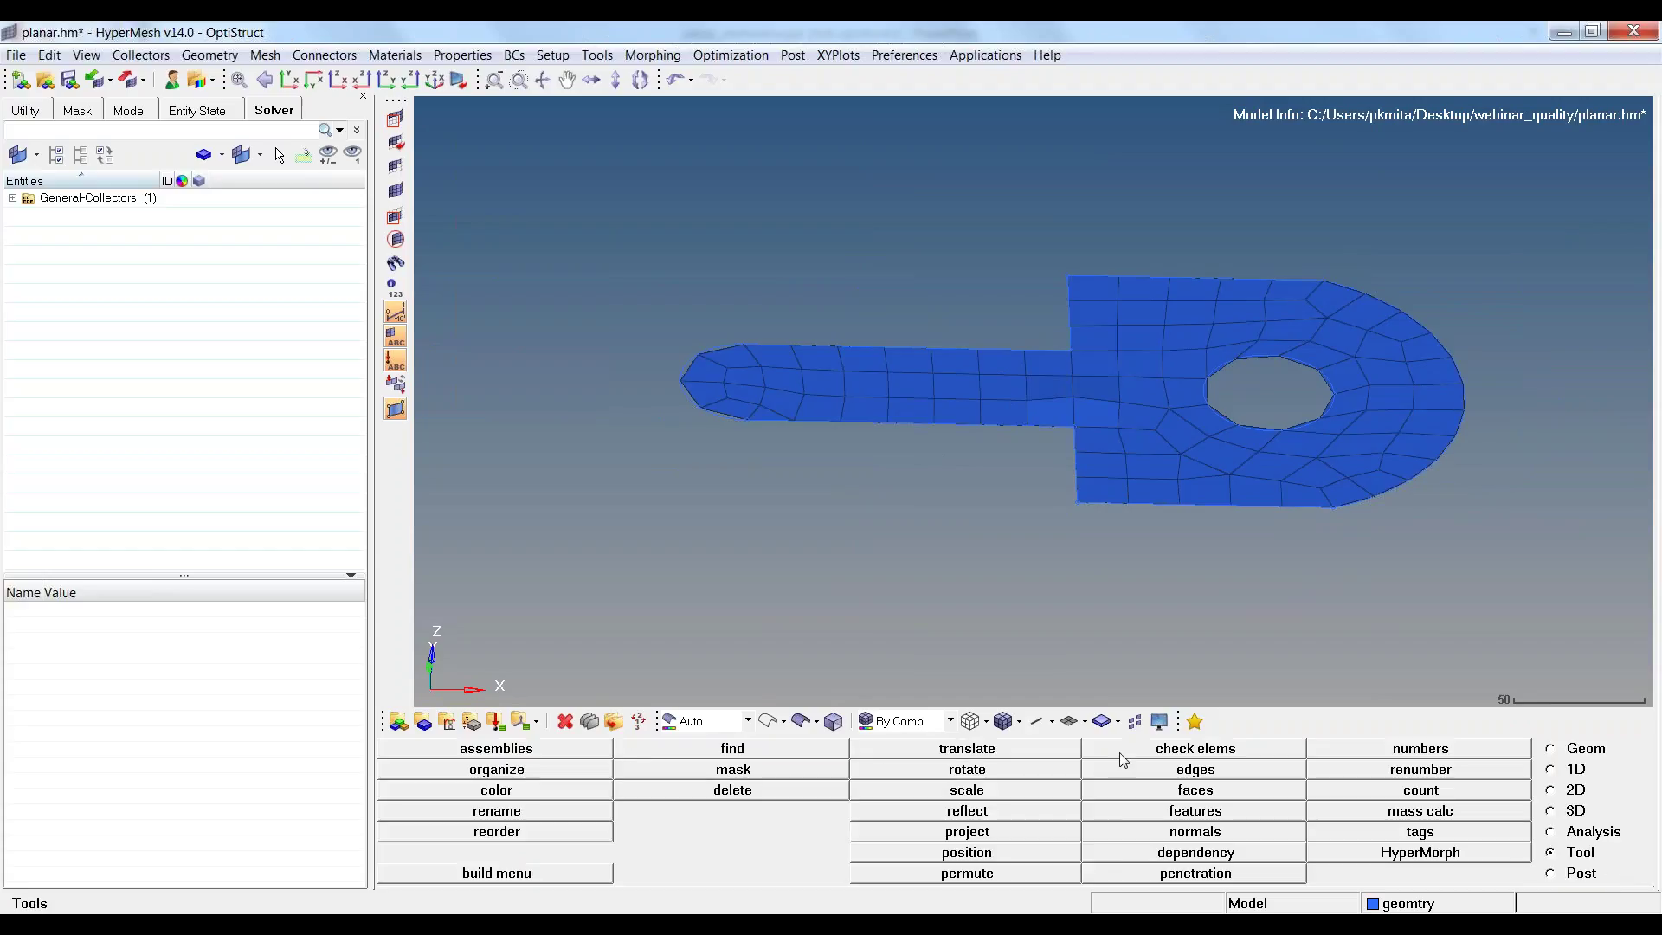
pyautogui.click(1187, 750)
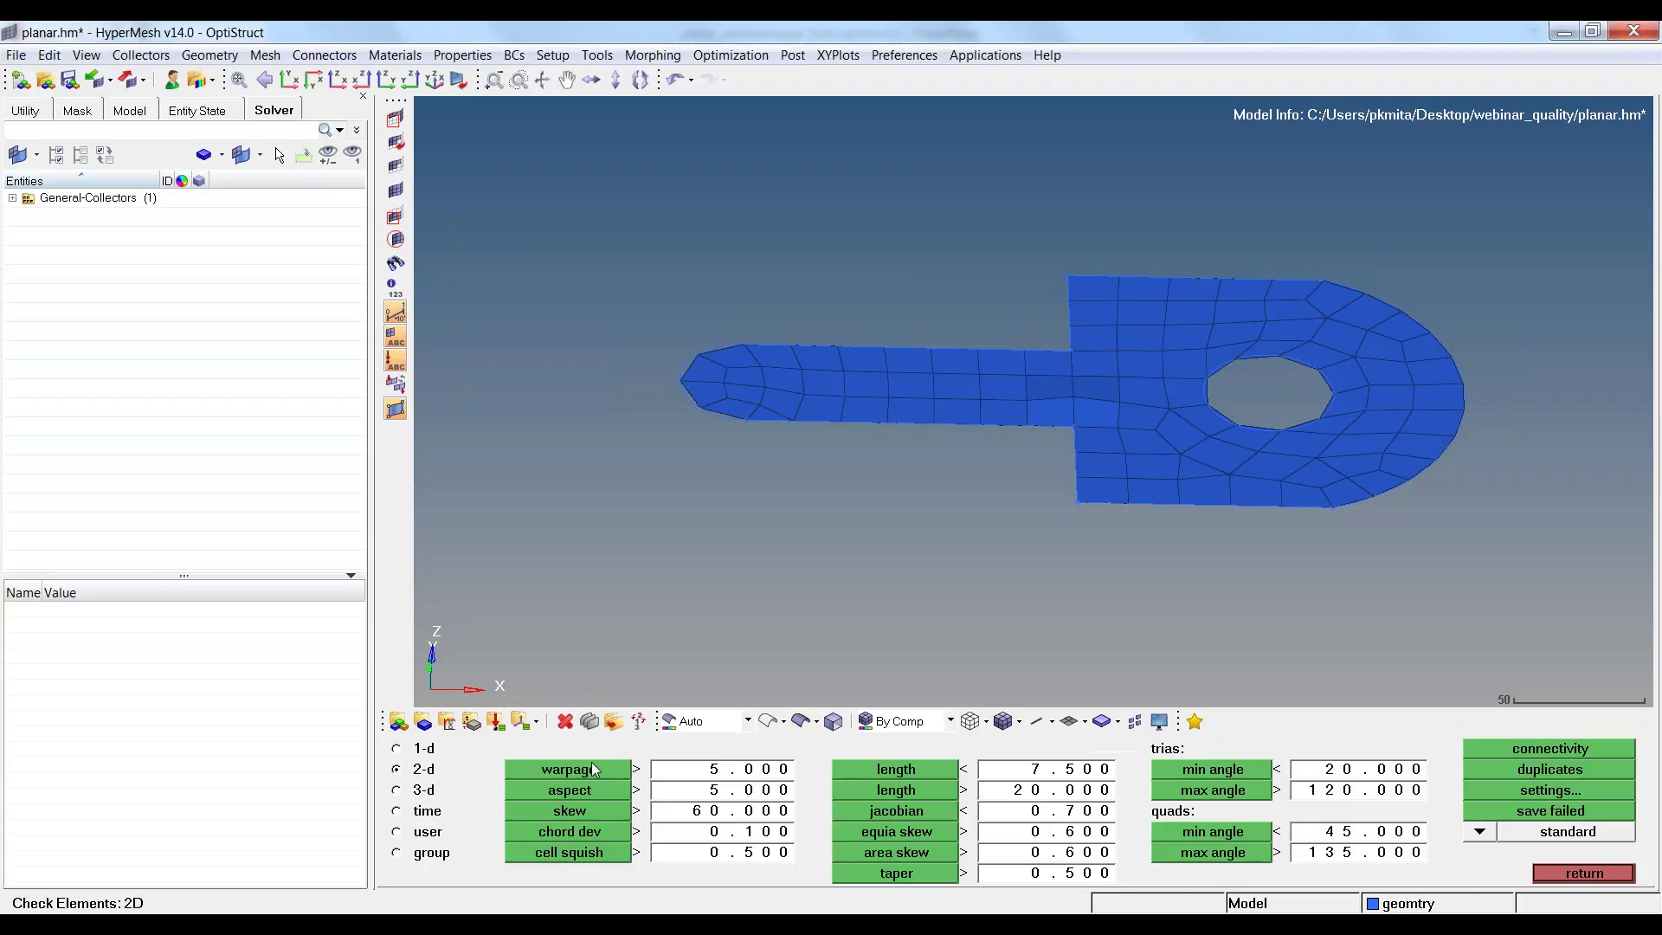
pyautogui.click(562, 767)
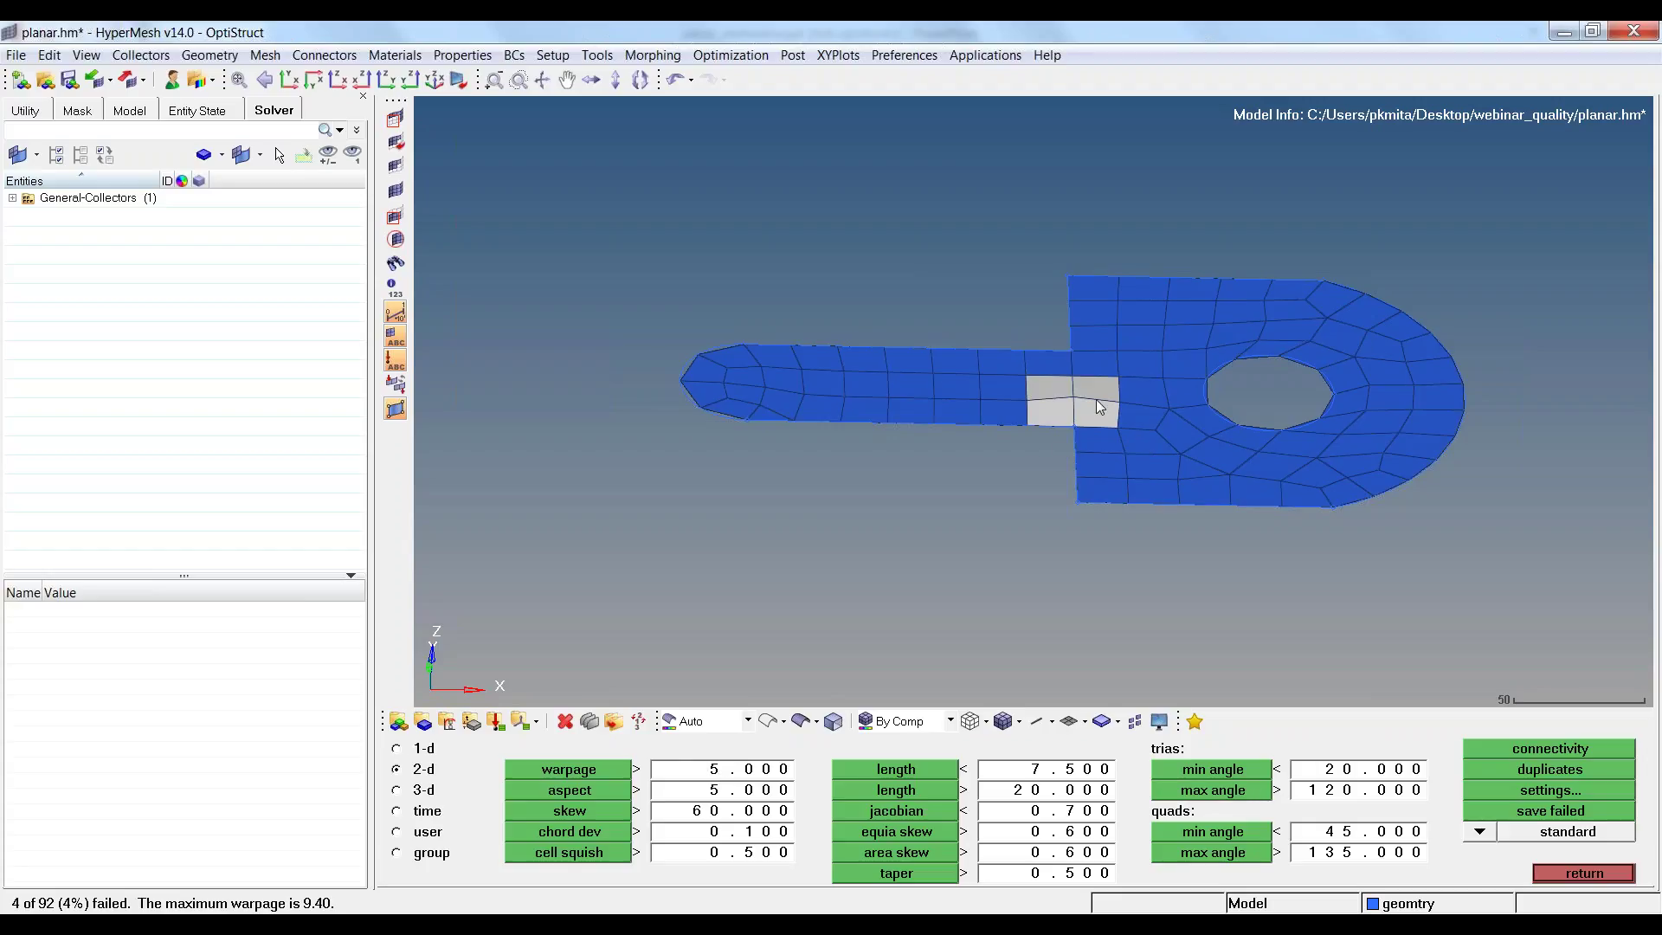
# Recheck warpage at limit 10 (none fail), then at limit 9 (four fail).
pyautogui.keyDown('ctrl'); pyautogui.moveTo(1083, 403); pyautogui.dragTo(877, 368, button='right'); pyautogui.keyUp('ctrl')
pyautogui.scroll(2, 974, 385)
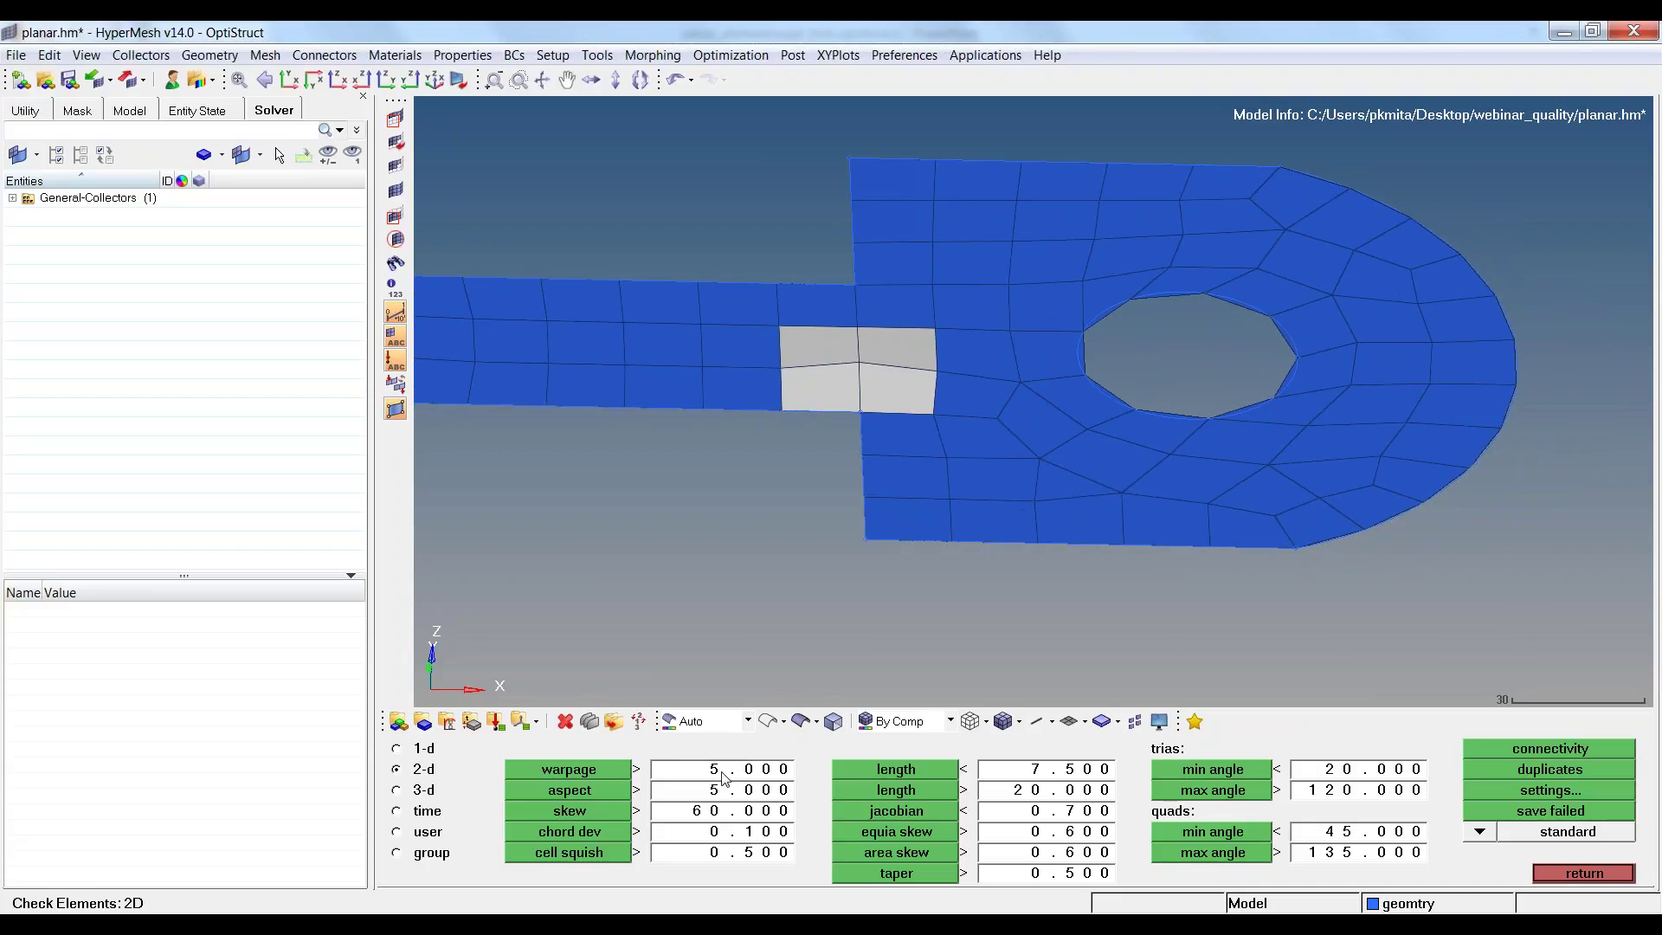
pyautogui.click(749, 776)
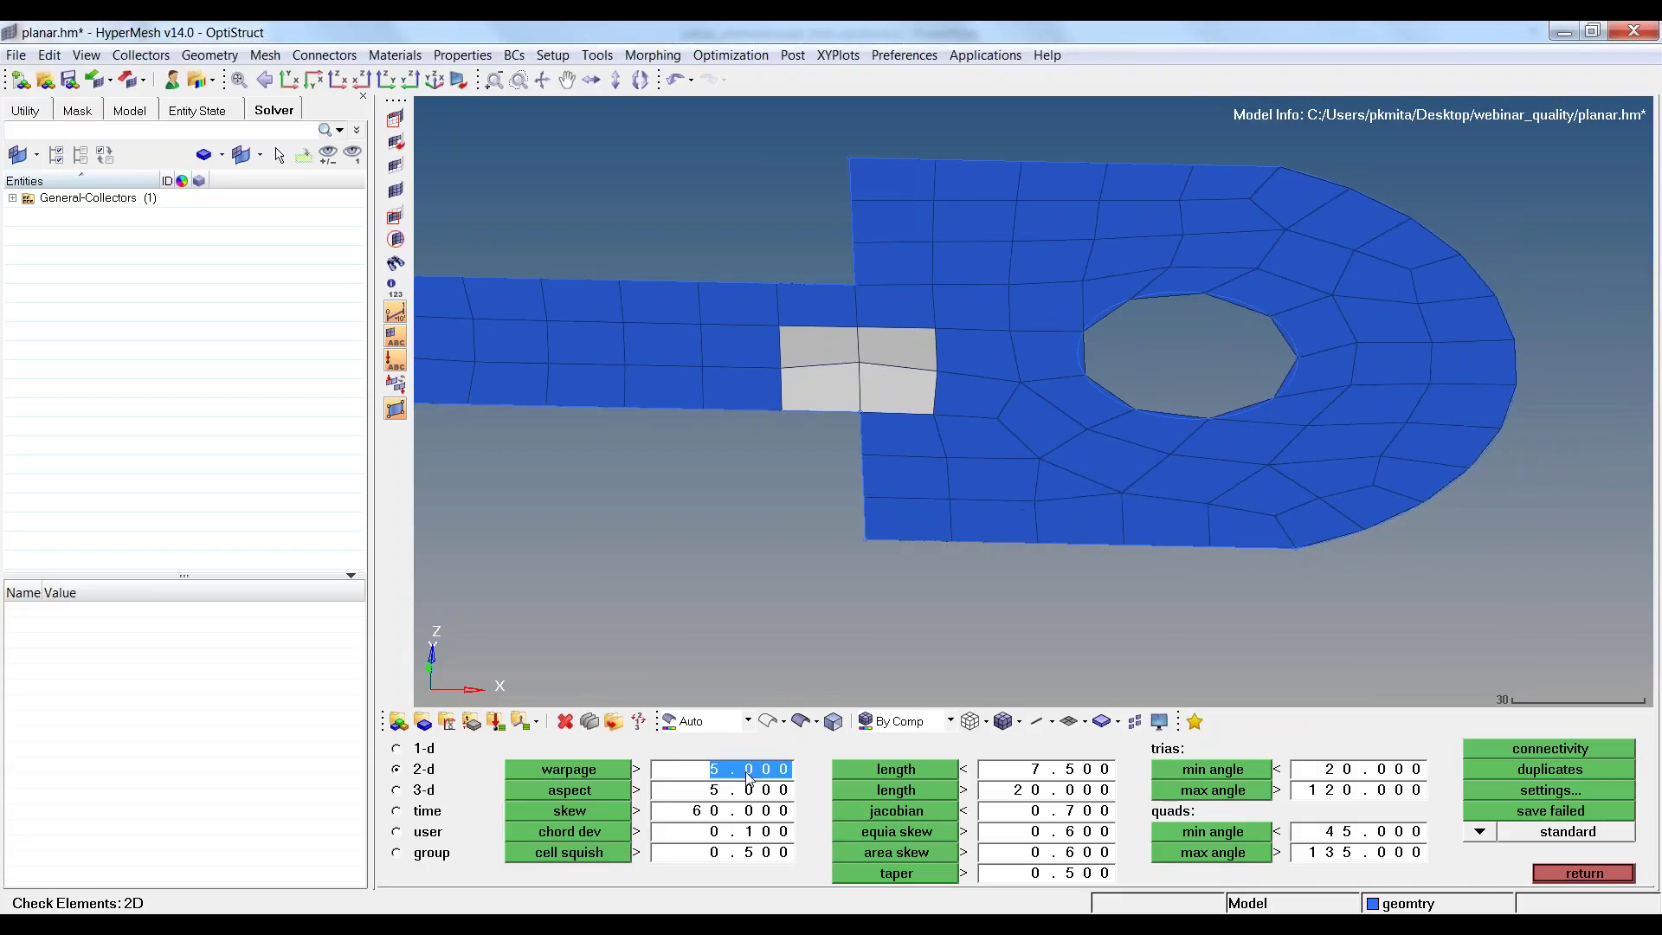
pyautogui.write('10')
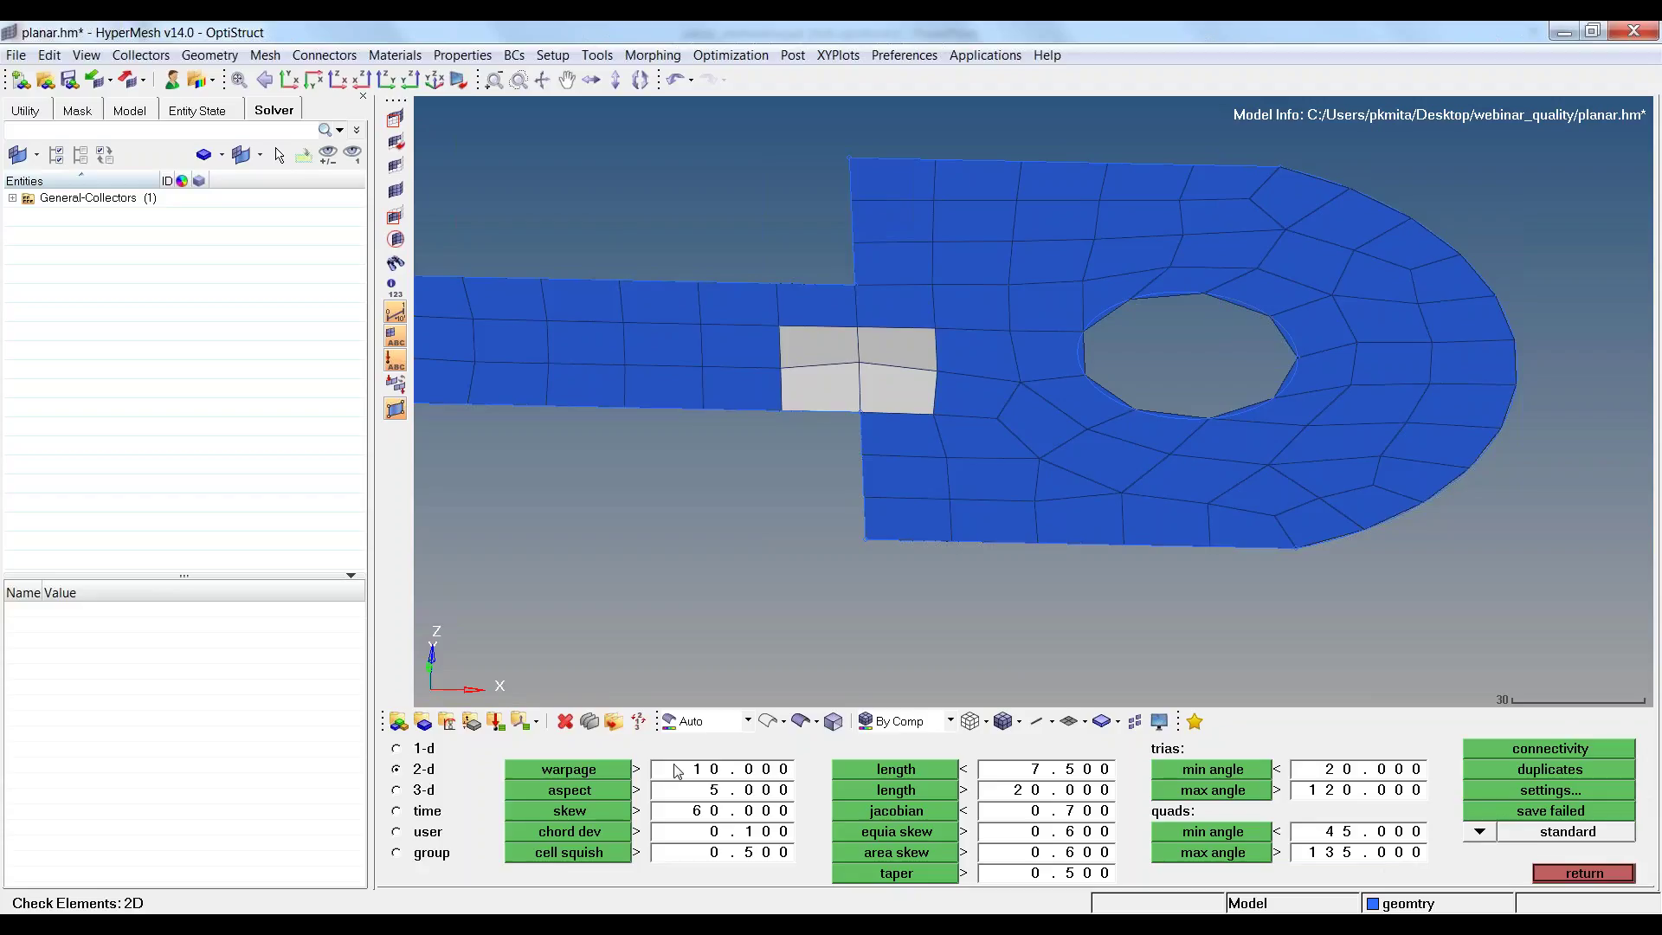
pyautogui.click(595, 767)
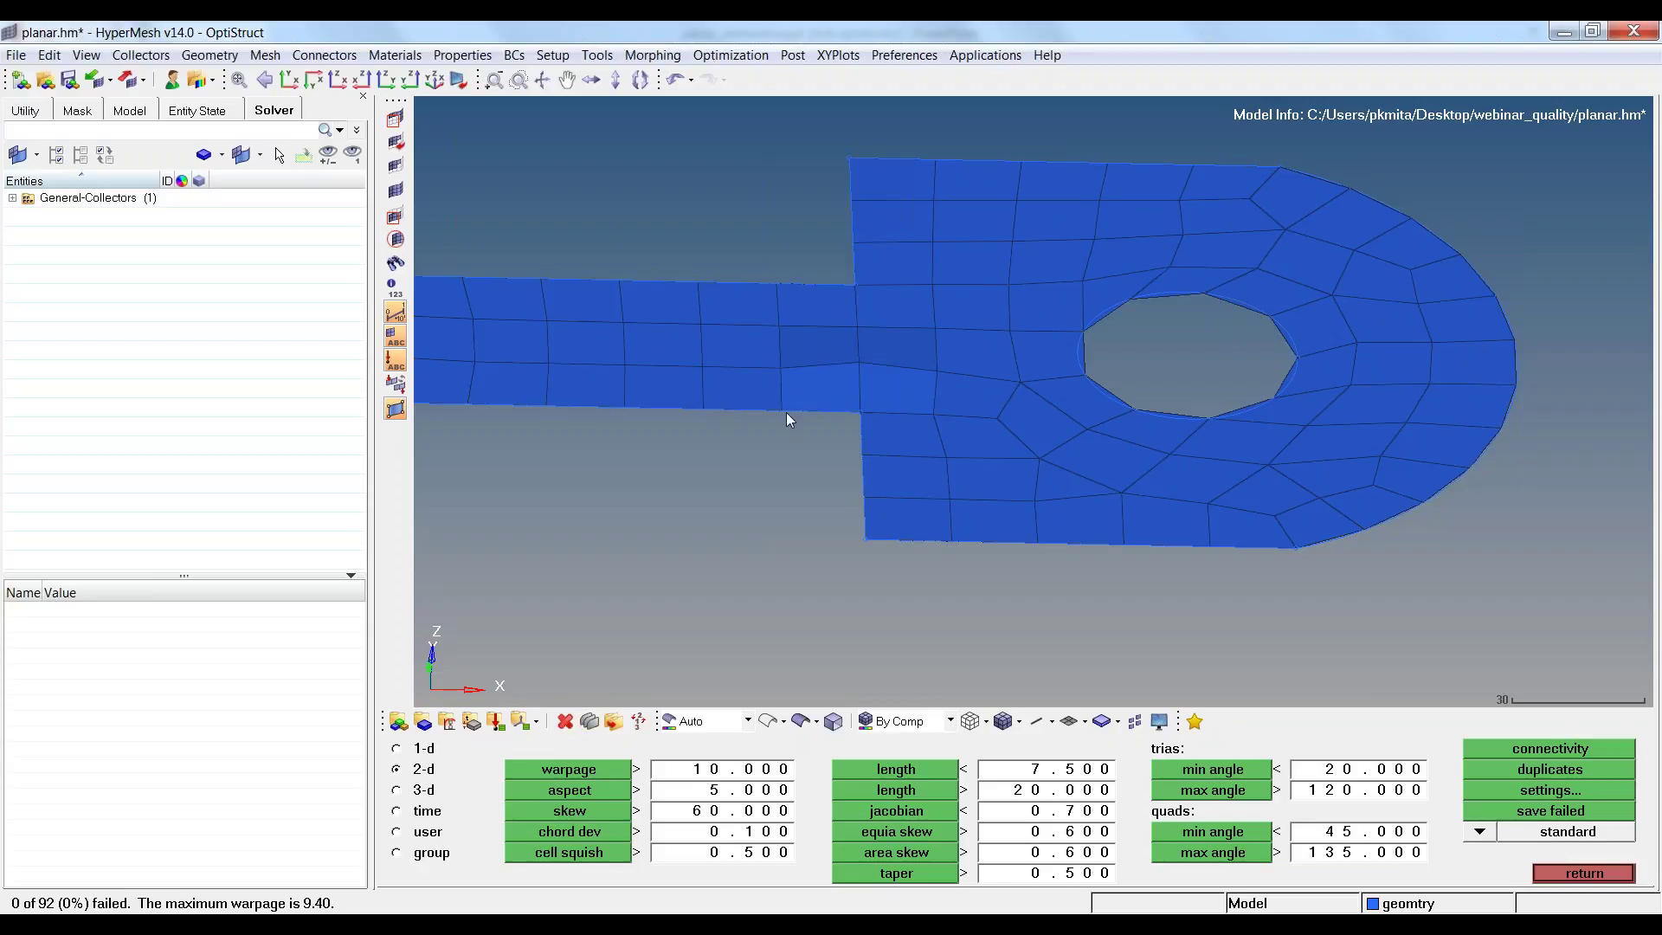
pyautogui.click(717, 776)
pyautogui.write('9')
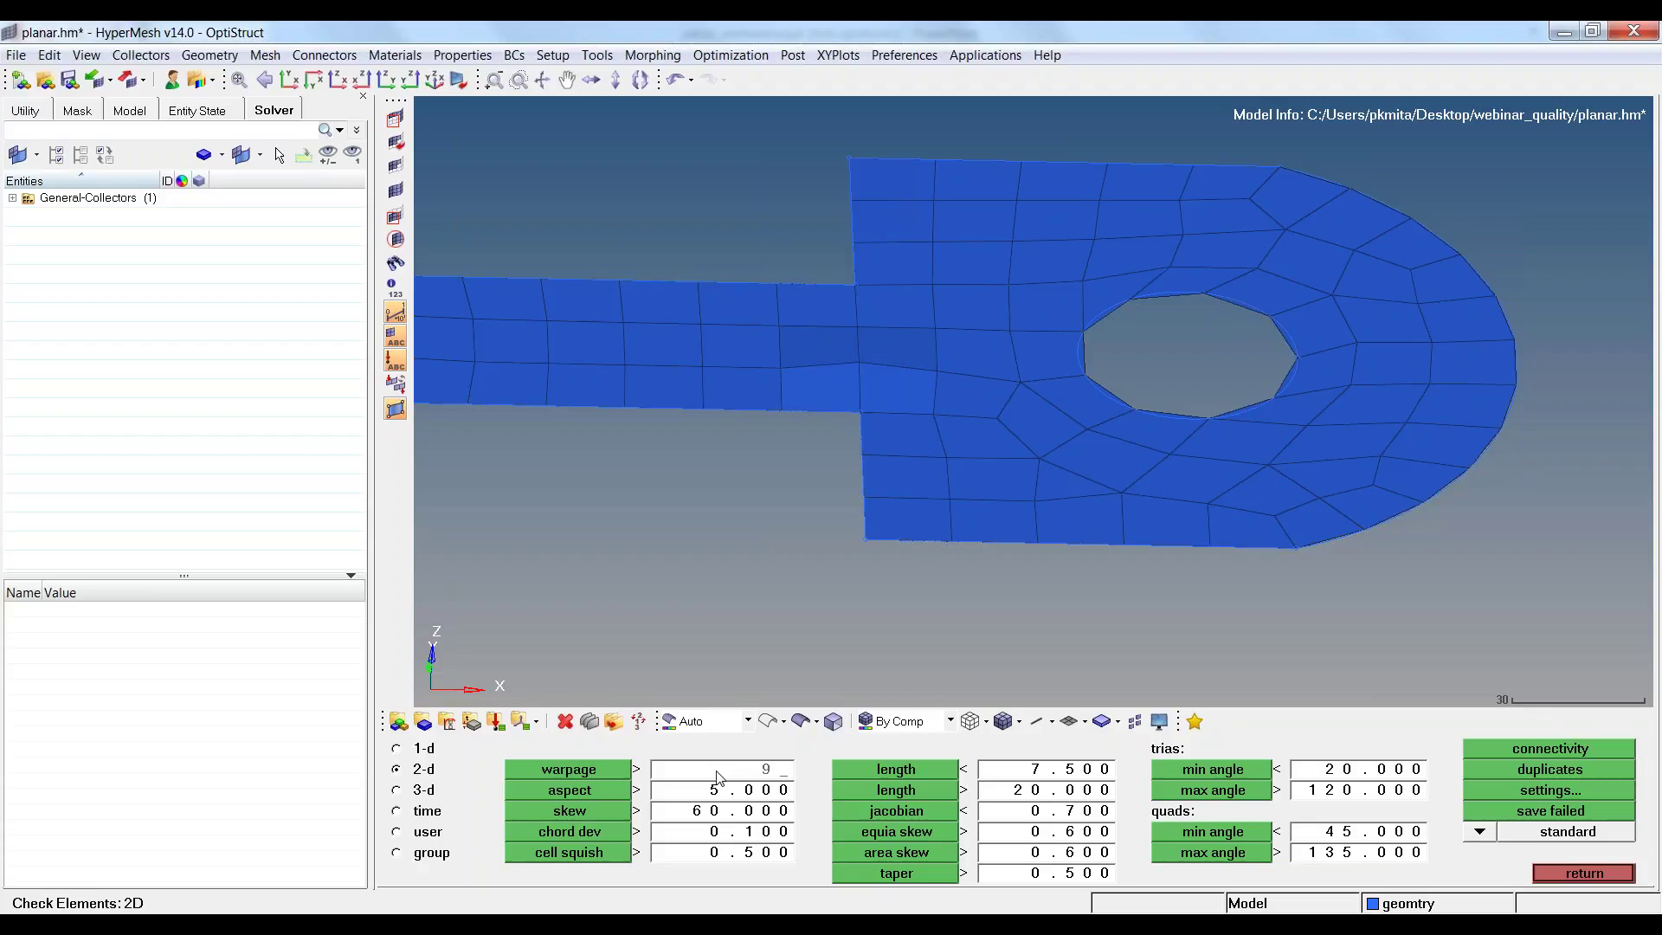
pyautogui.click(567, 767)
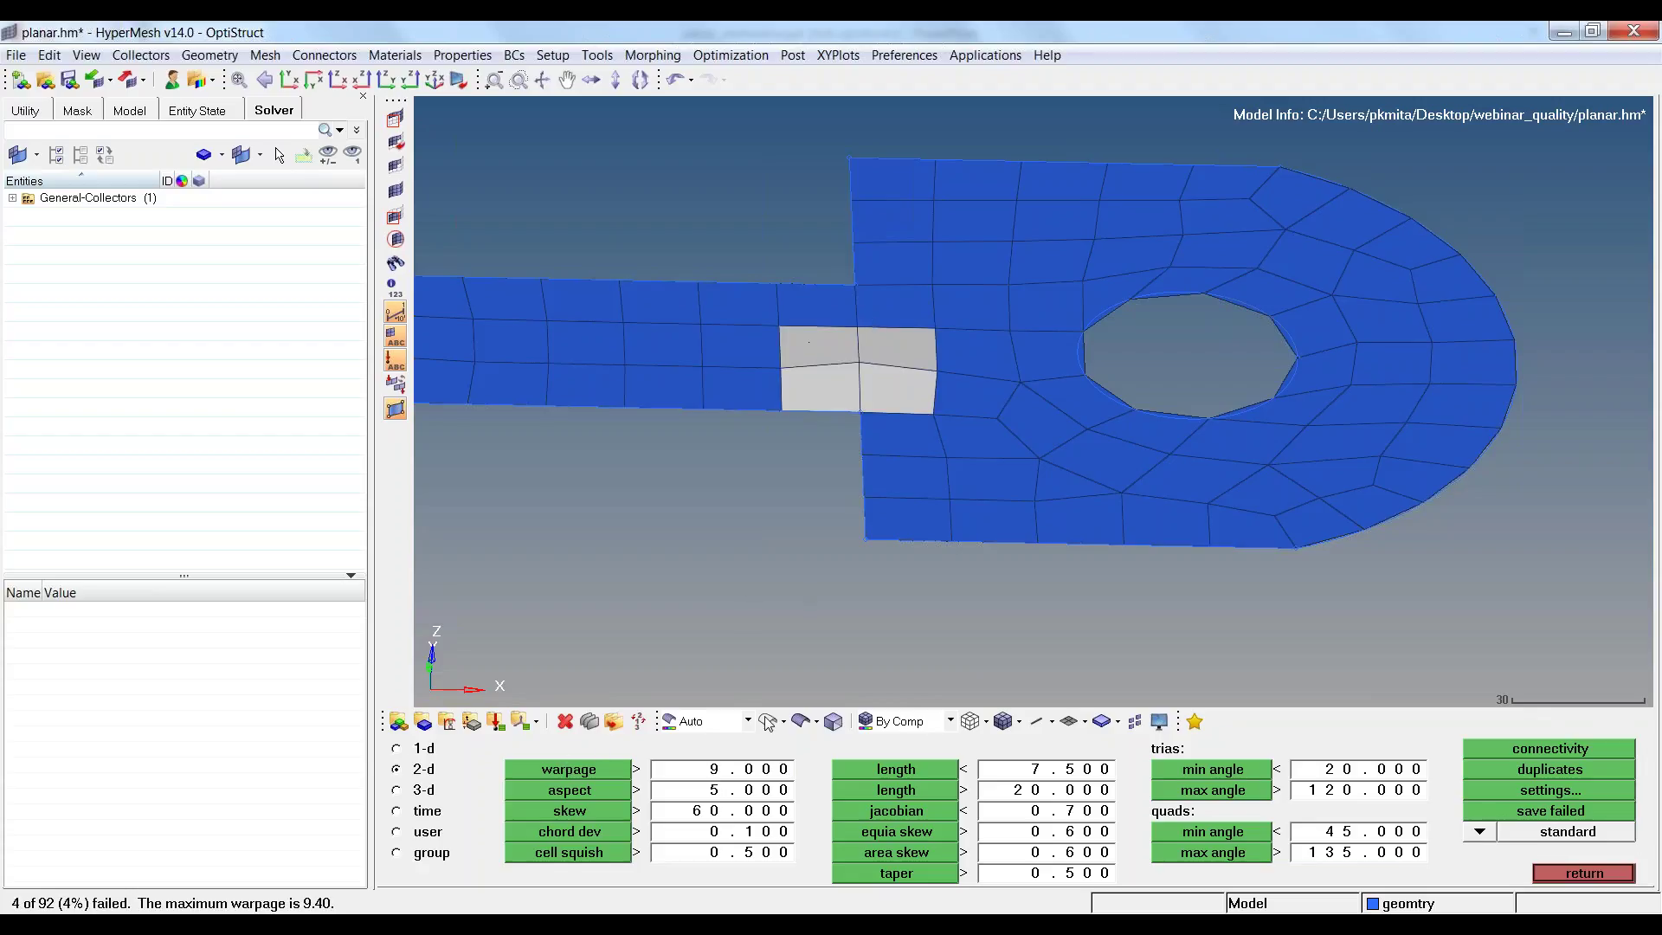
# Restore the warpage limit to 5.000 and rerun the check.
pyautogui.click(714, 769)
pyautogui.write('5')
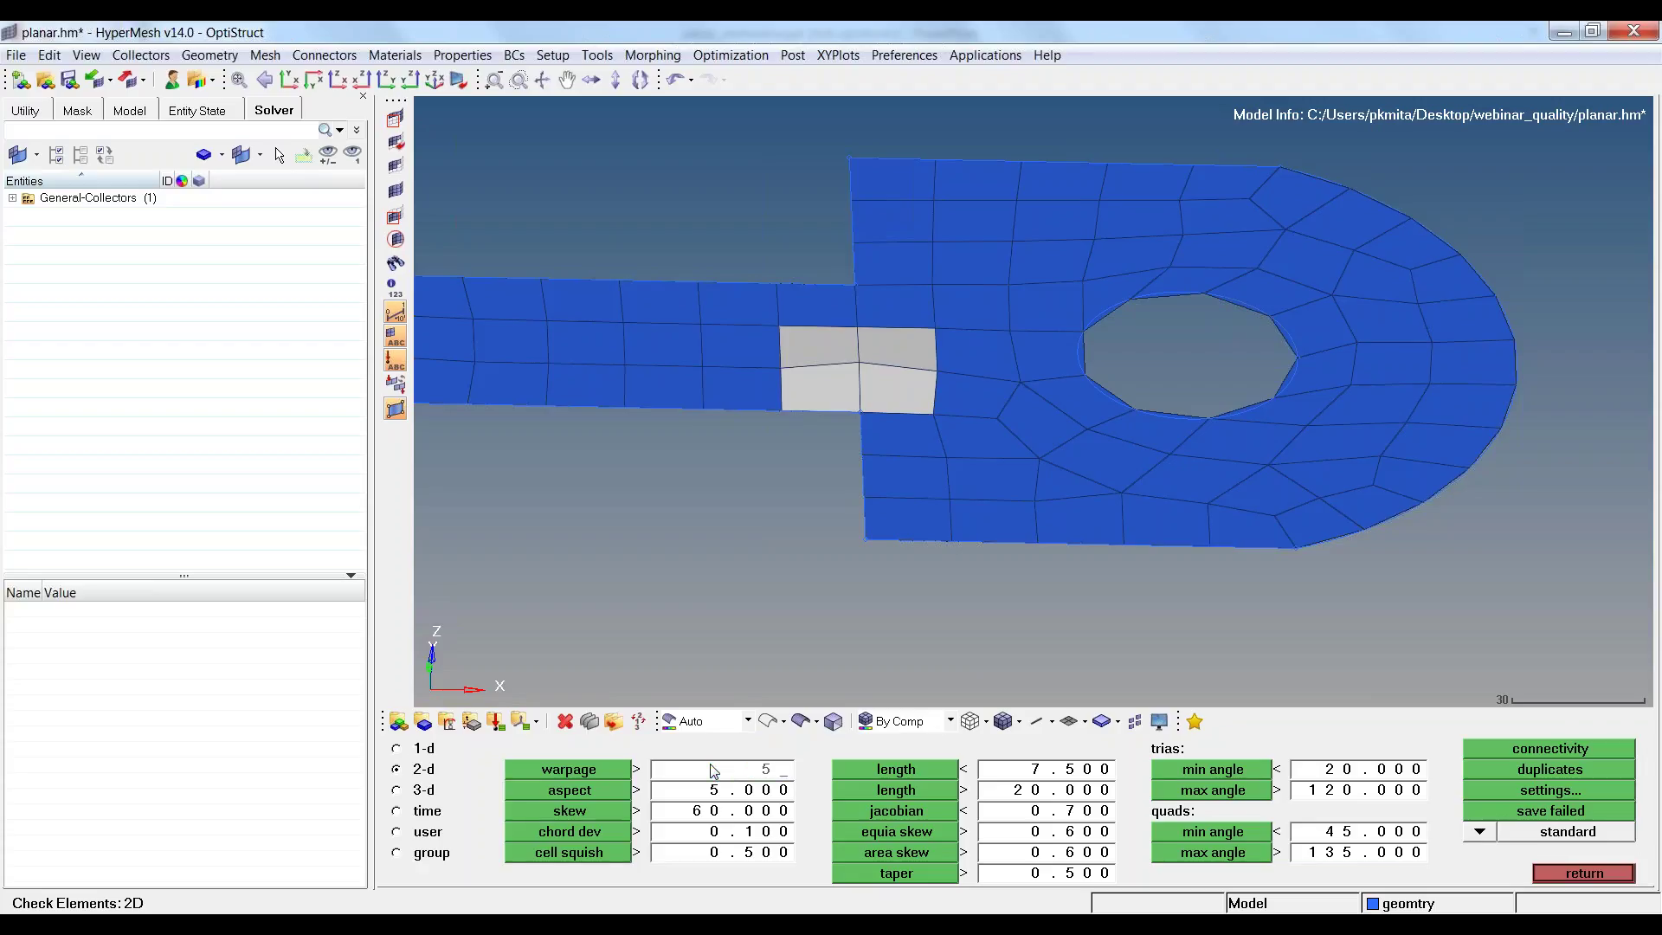
pyautogui.write('.000')
pyautogui.click(535, 770)
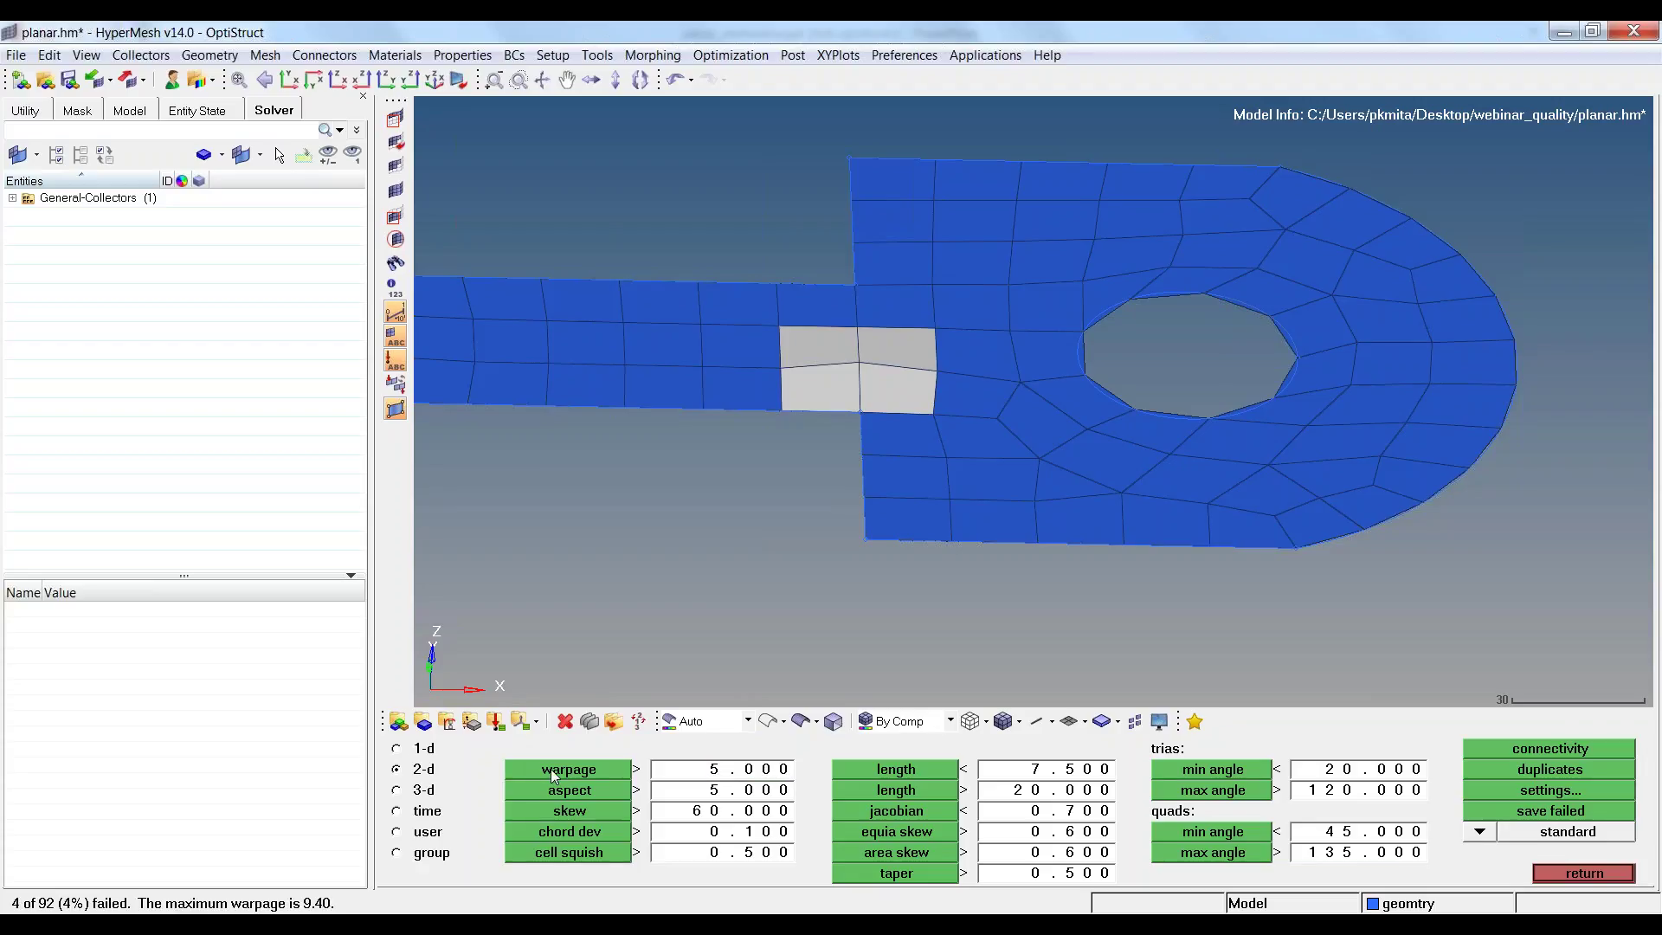
pyautogui.scroll(-2, 1104, 471)
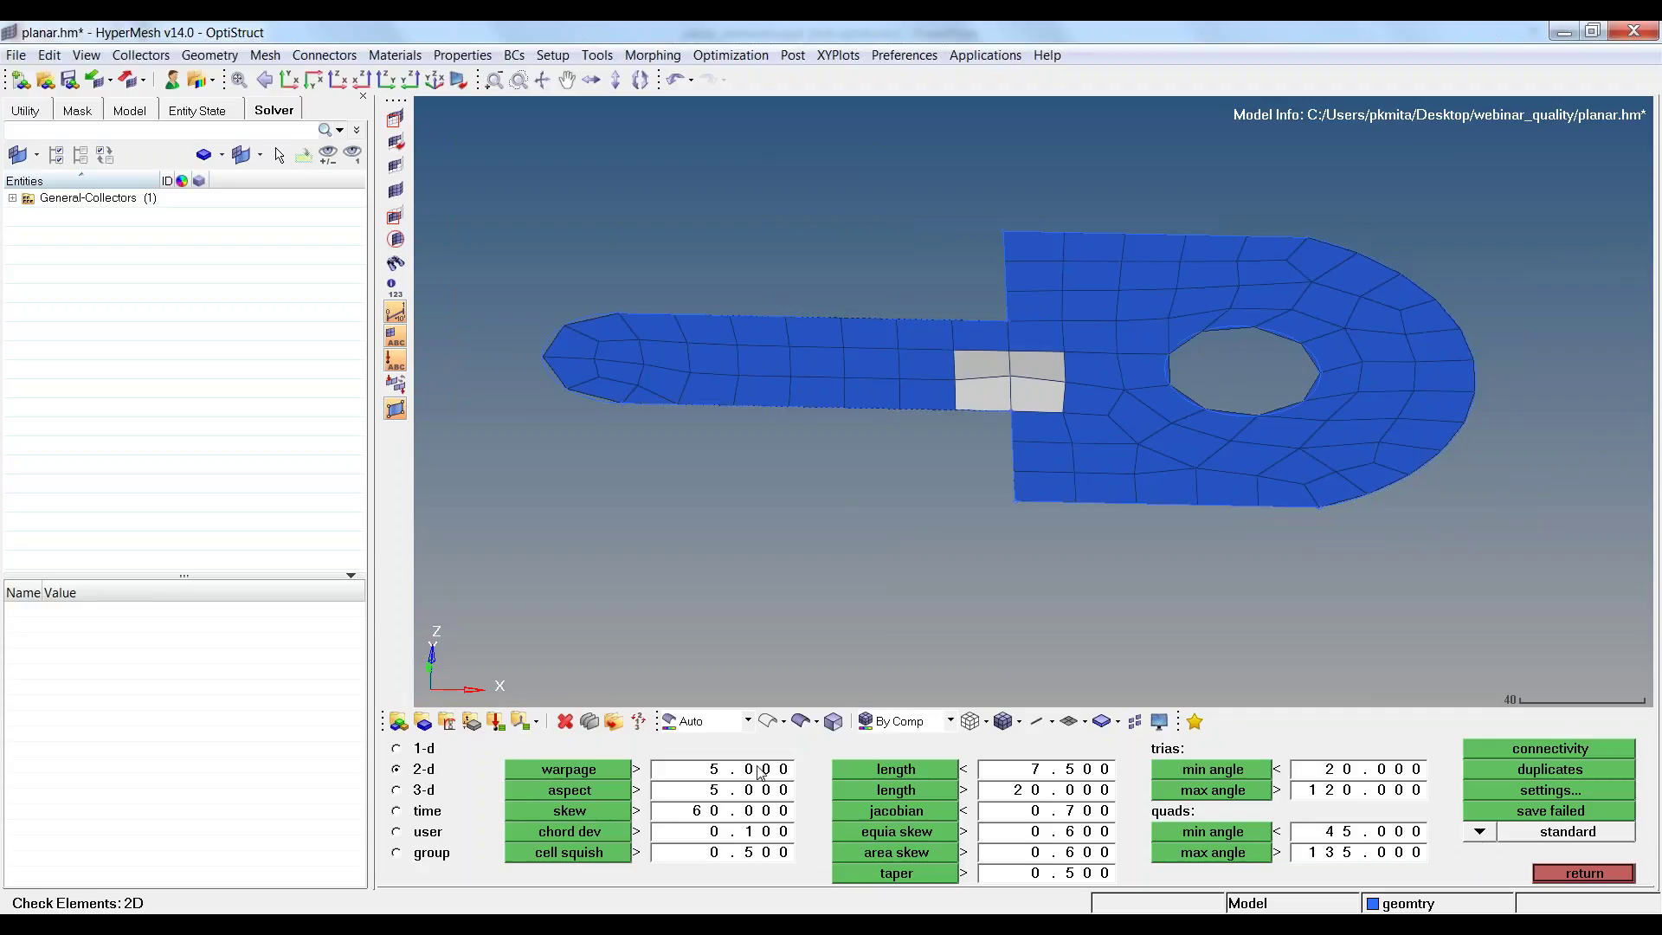
pyautogui.click(1482, 836)
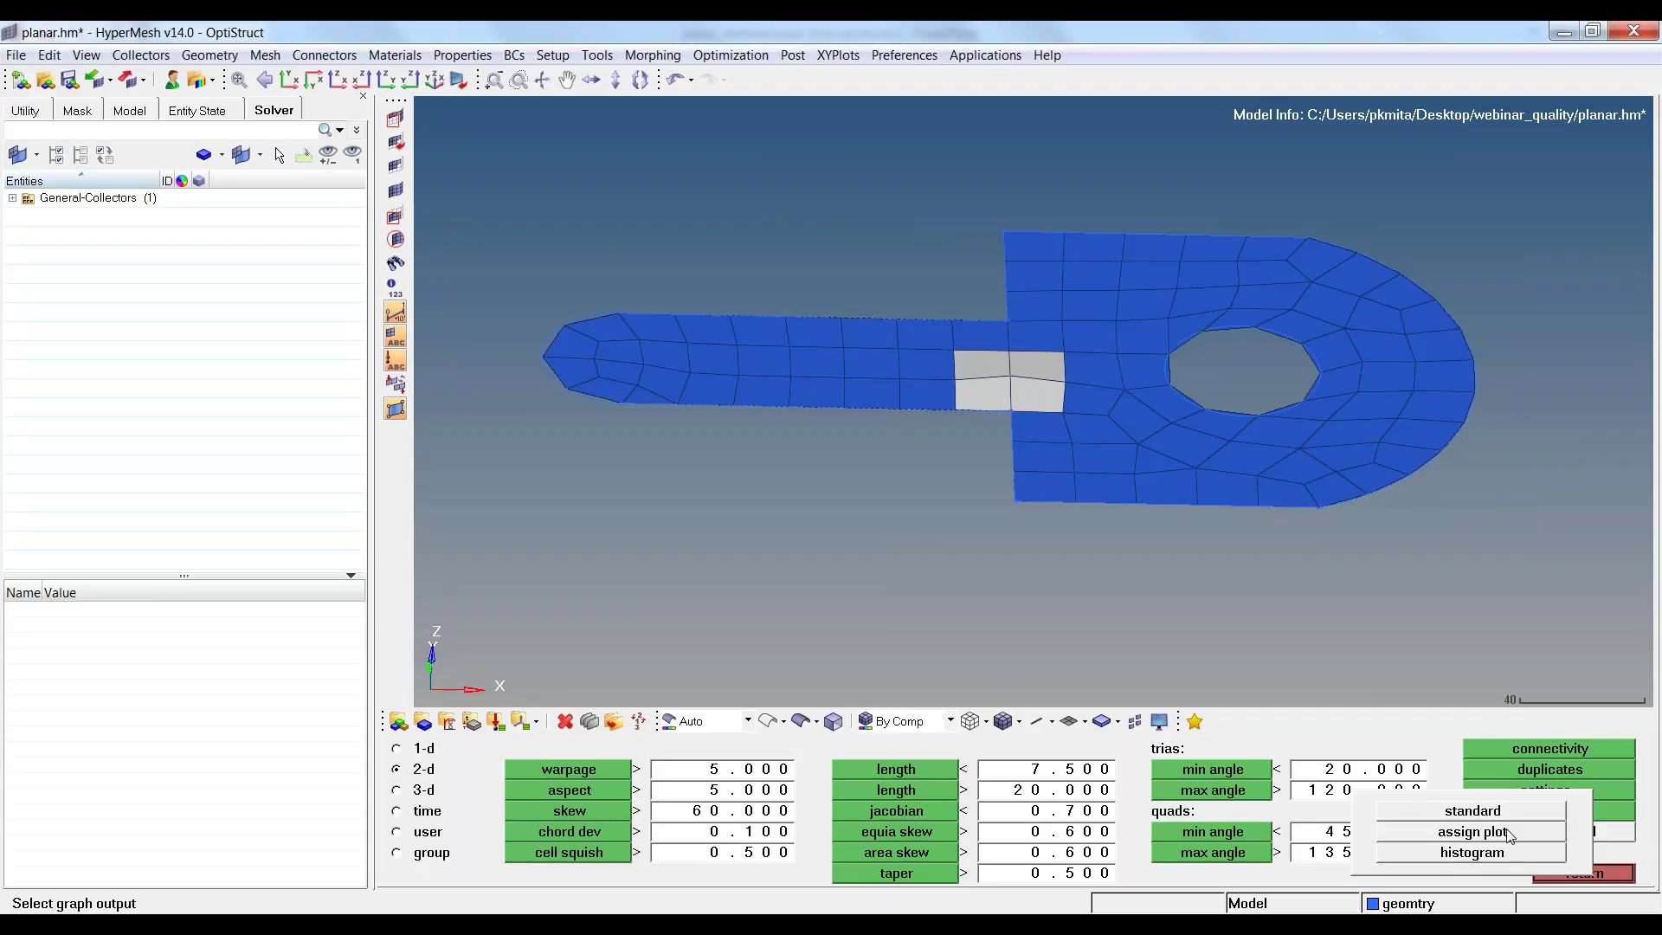
pyautogui.click(1508, 833)
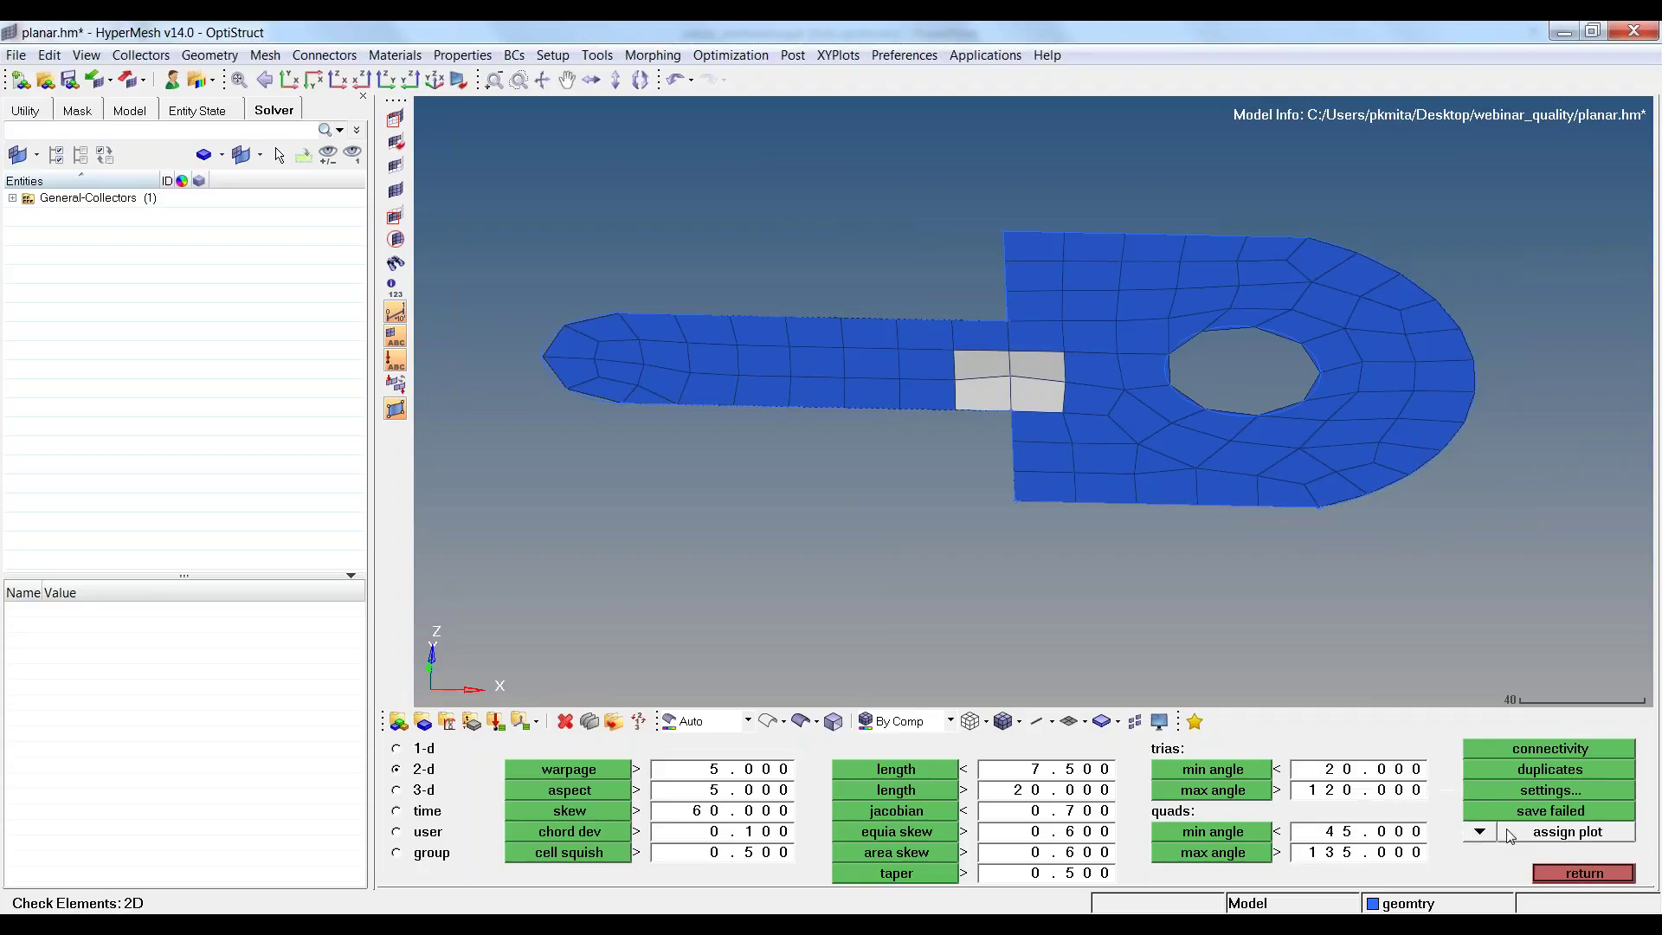
pyautogui.click(588, 773)
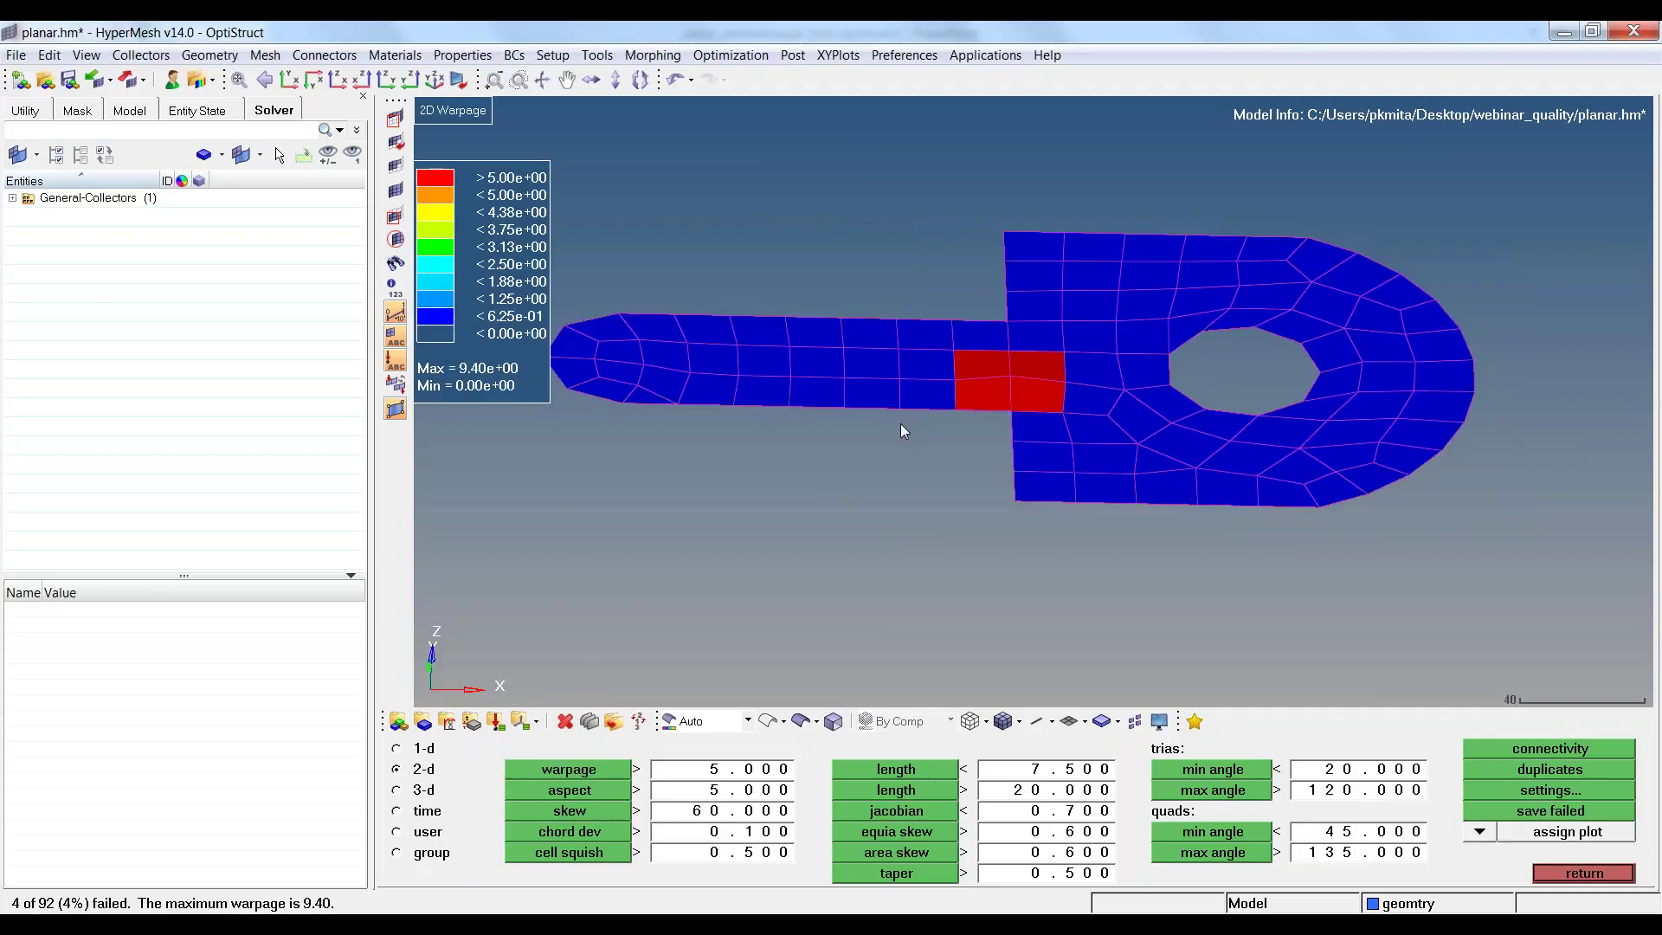
pyautogui.keyDown('ctrl'); pyautogui.moveTo(900, 430); pyautogui.dragTo(869, 456); pyautogui.keyUp('ctrl')
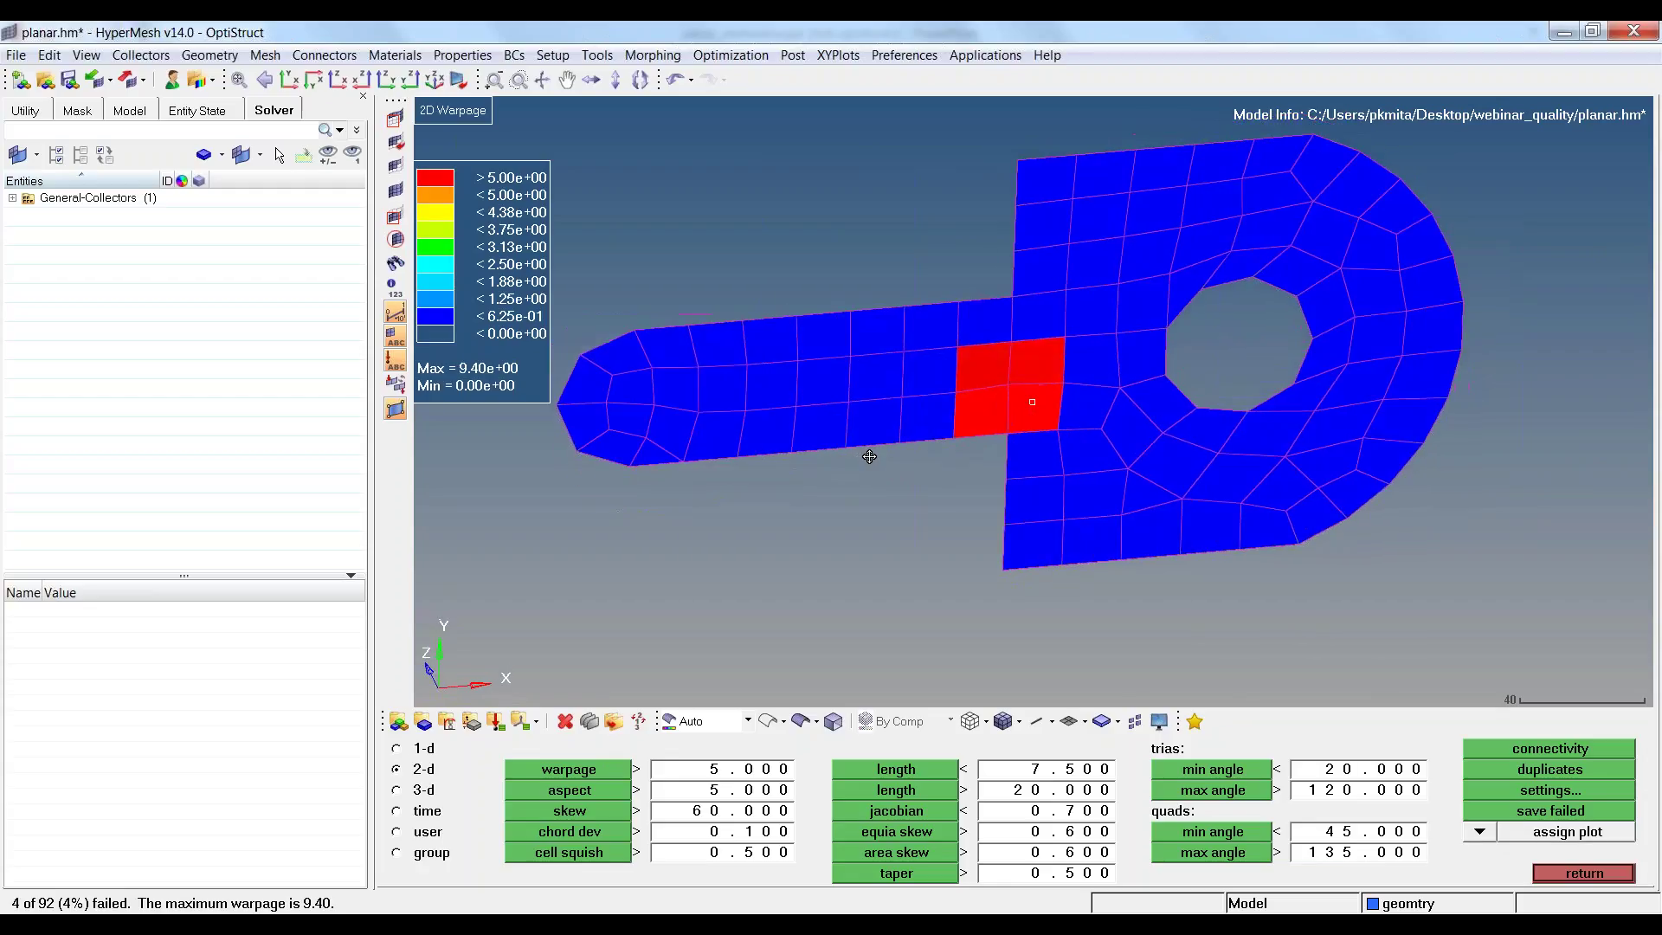
pyautogui.scroll(3, 1069, 452)
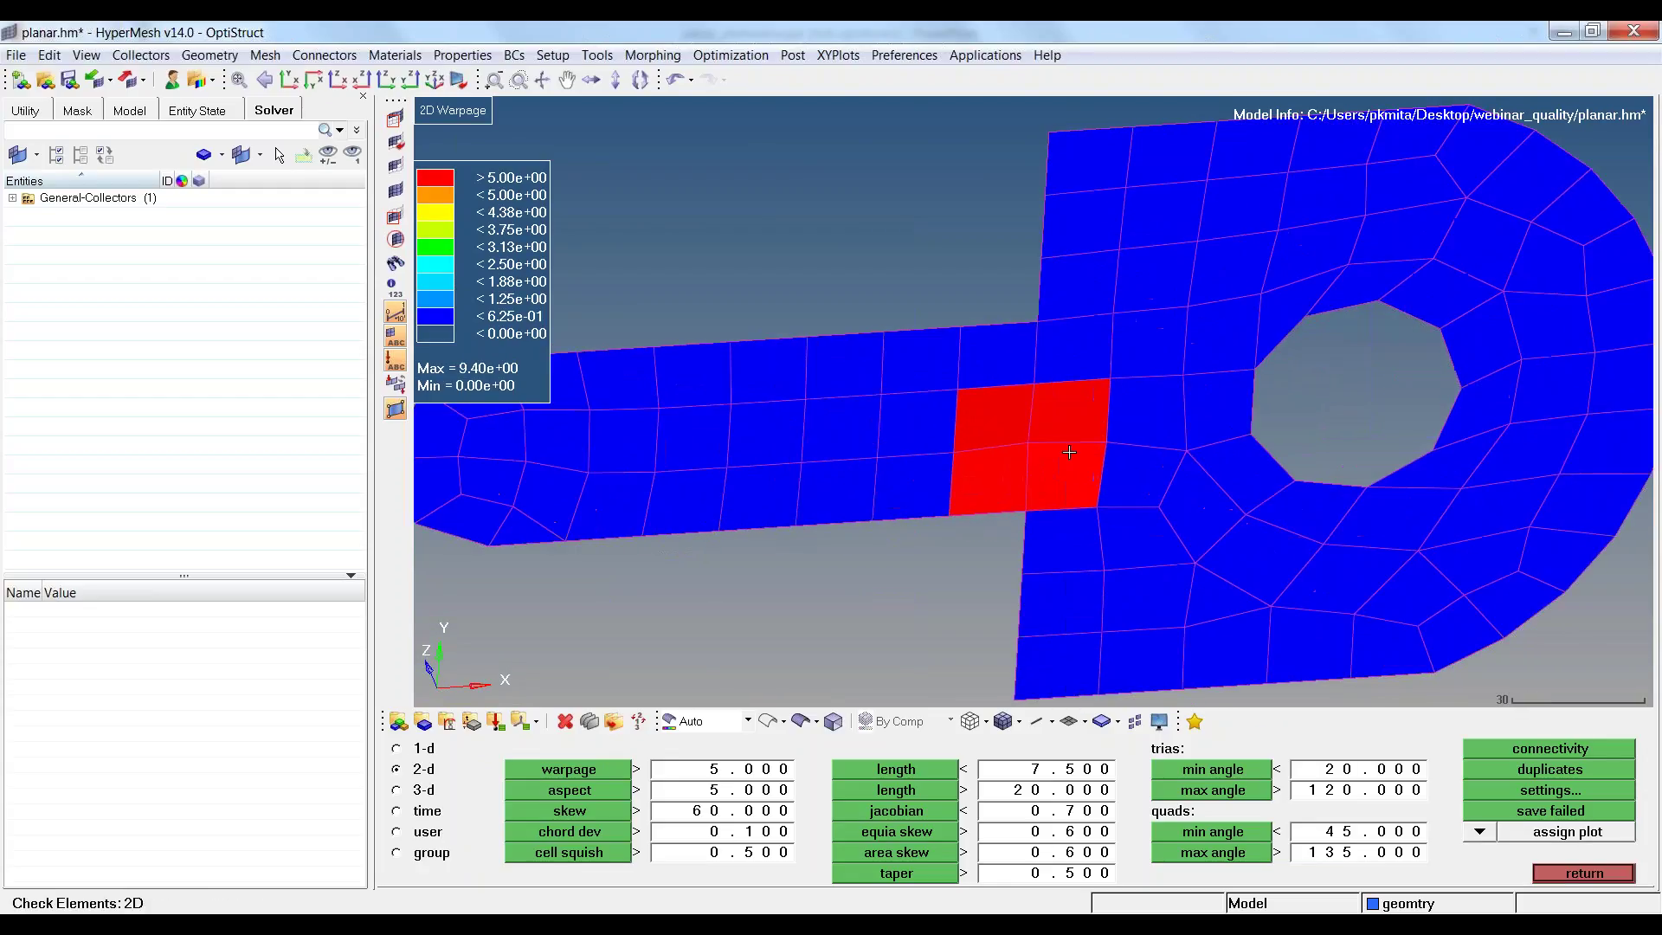
pyautogui.moveTo(1069, 452)
pyautogui.keyDown('ctrl'); pyautogui.mouseDown()
pyautogui.moveTo(1148, 414)
pyautogui.moveTo(434, 241)
pyautogui.mouseUp(); pyautogui.keyUp('ctrl')
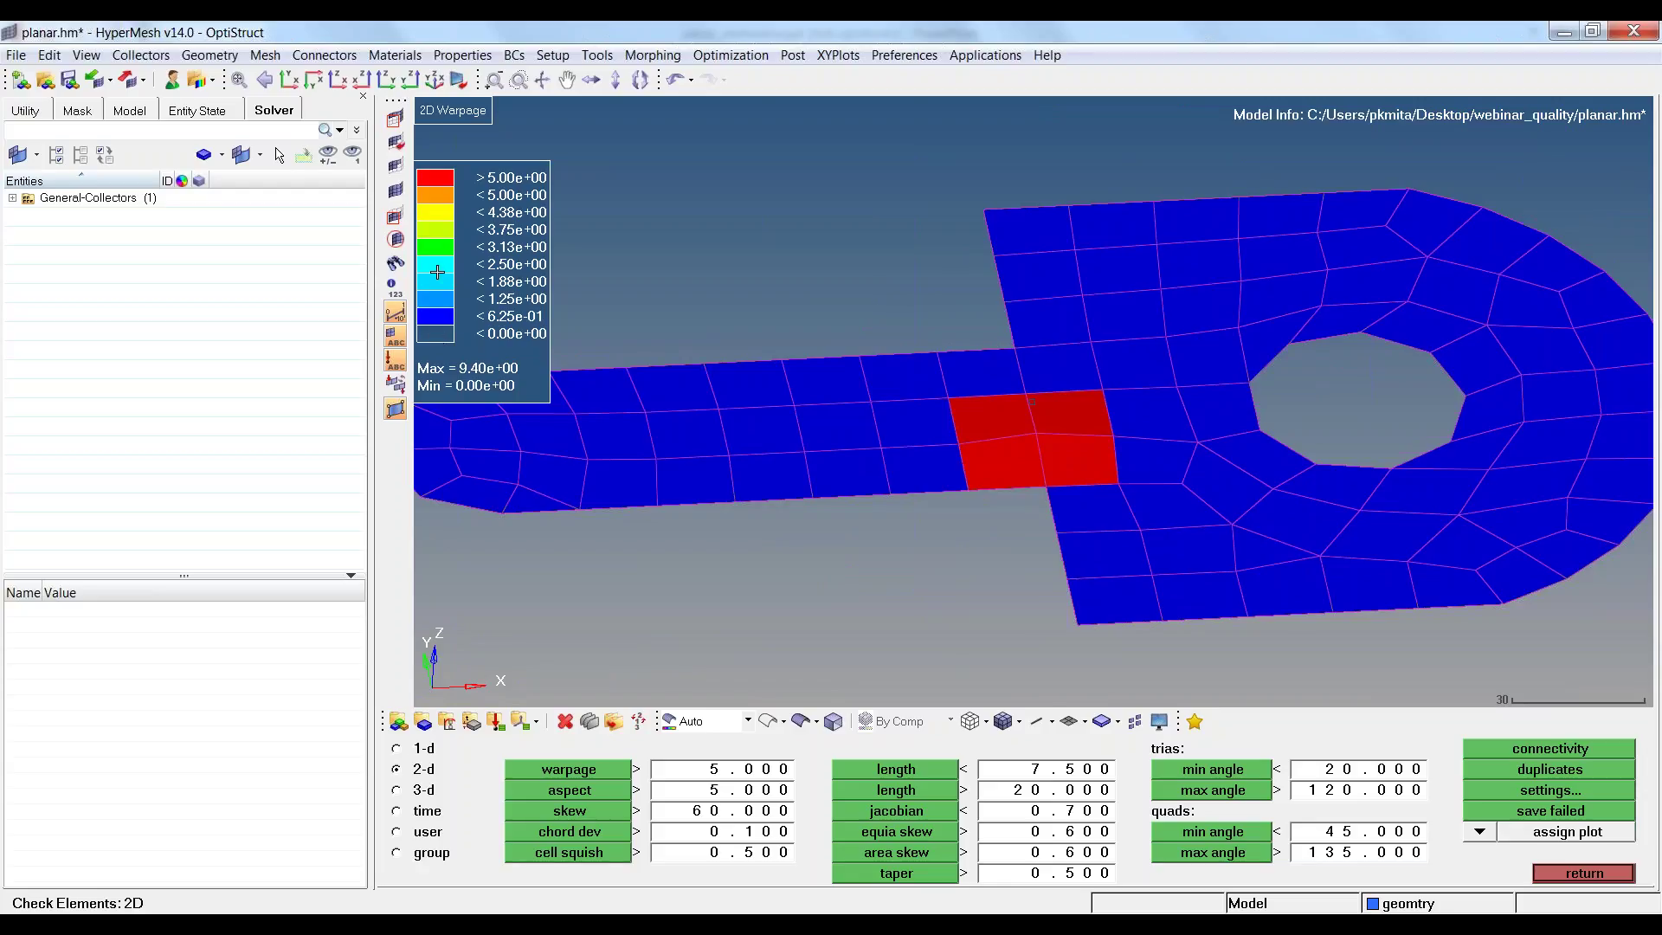
pyautogui.moveTo(1097, 486)
pyautogui.keyDown('ctrl'); pyautogui.mouseDown()
pyautogui.moveTo(1057, 461)
pyautogui.moveTo(1073, 381)
pyautogui.mouseUp(); pyautogui.keyUp('ctrl')
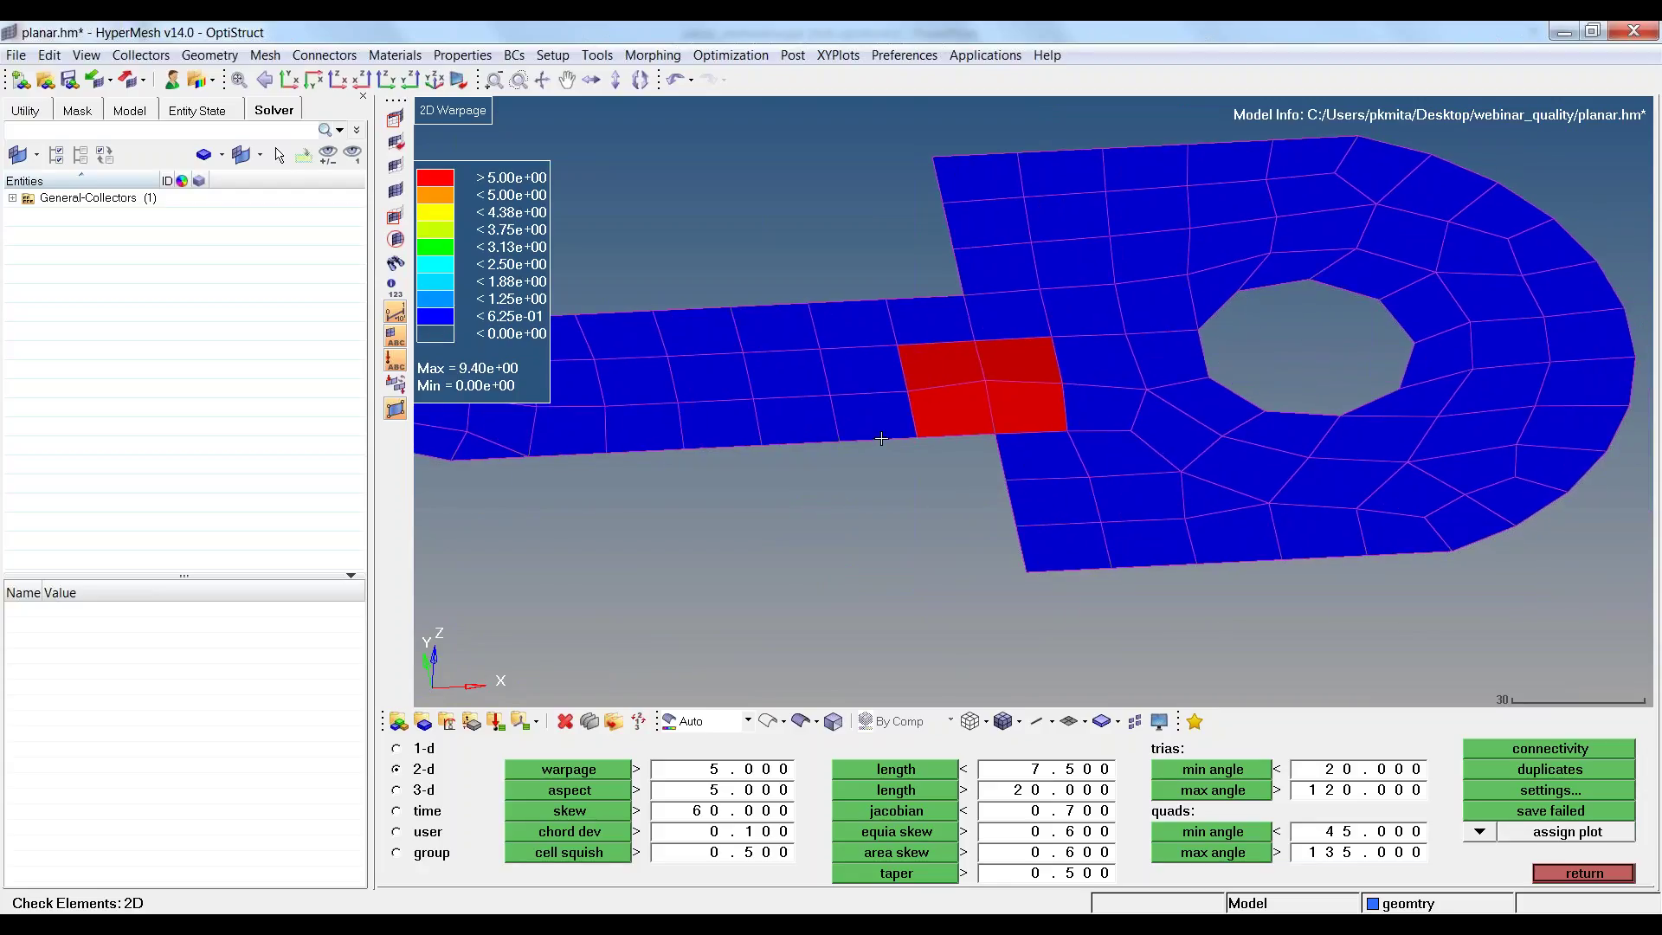
# Plot the 2D aspect ratio contour and count elements over the limit, maximum 2.23.
pyautogui.click(580, 791)
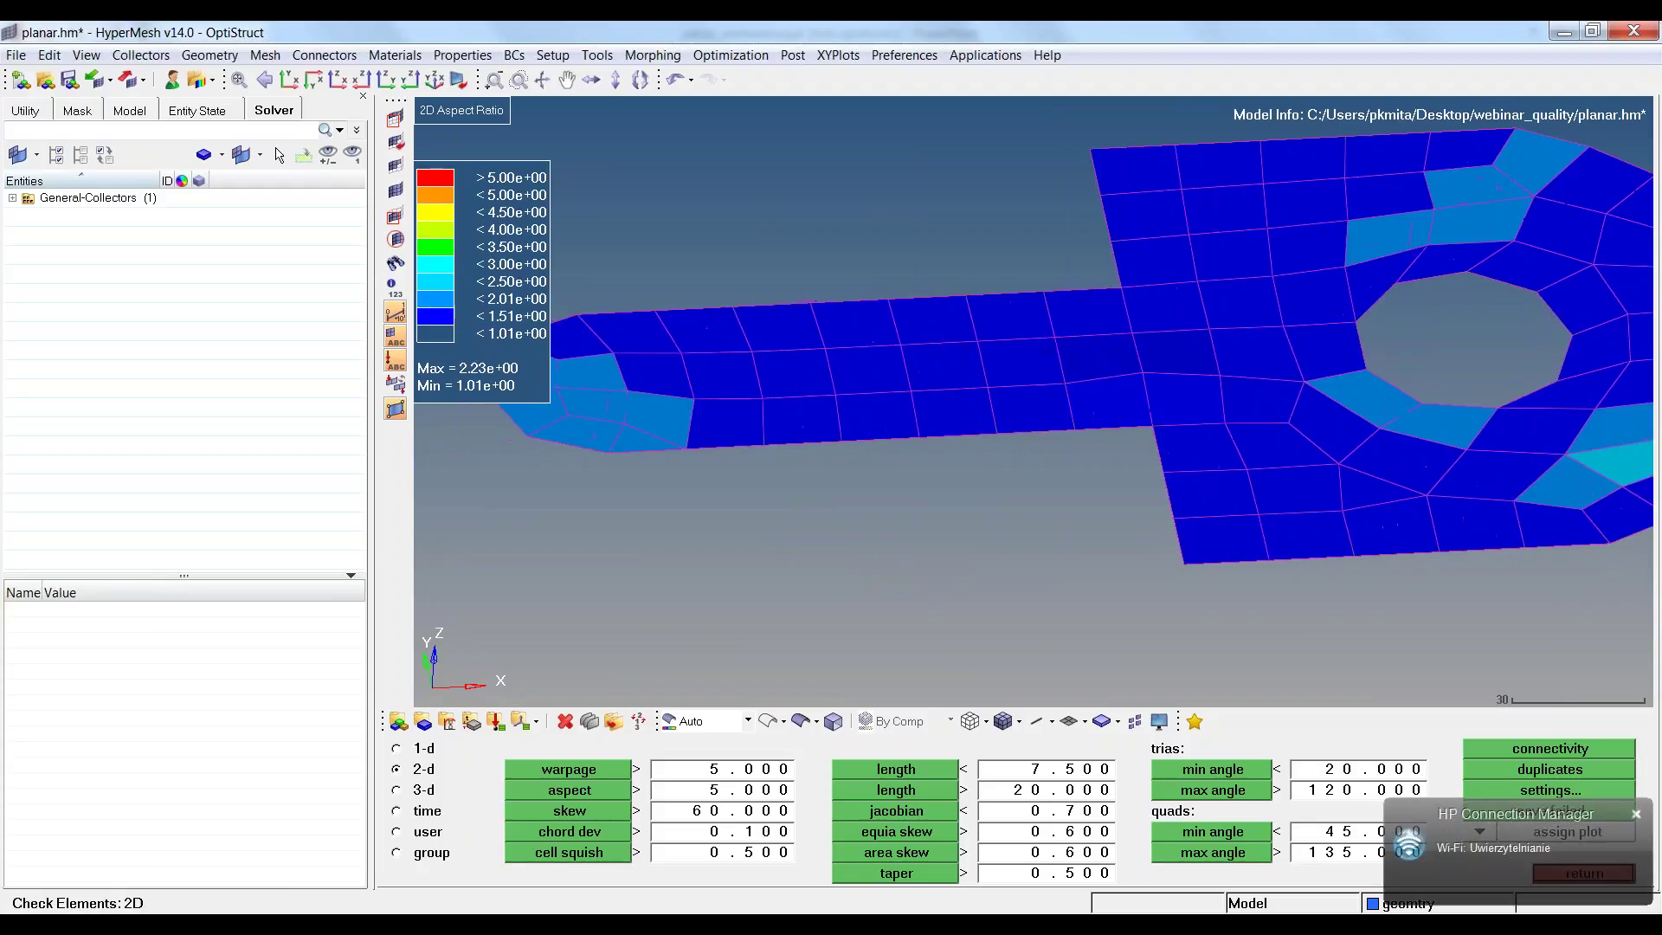
pyautogui.click(1636, 814)
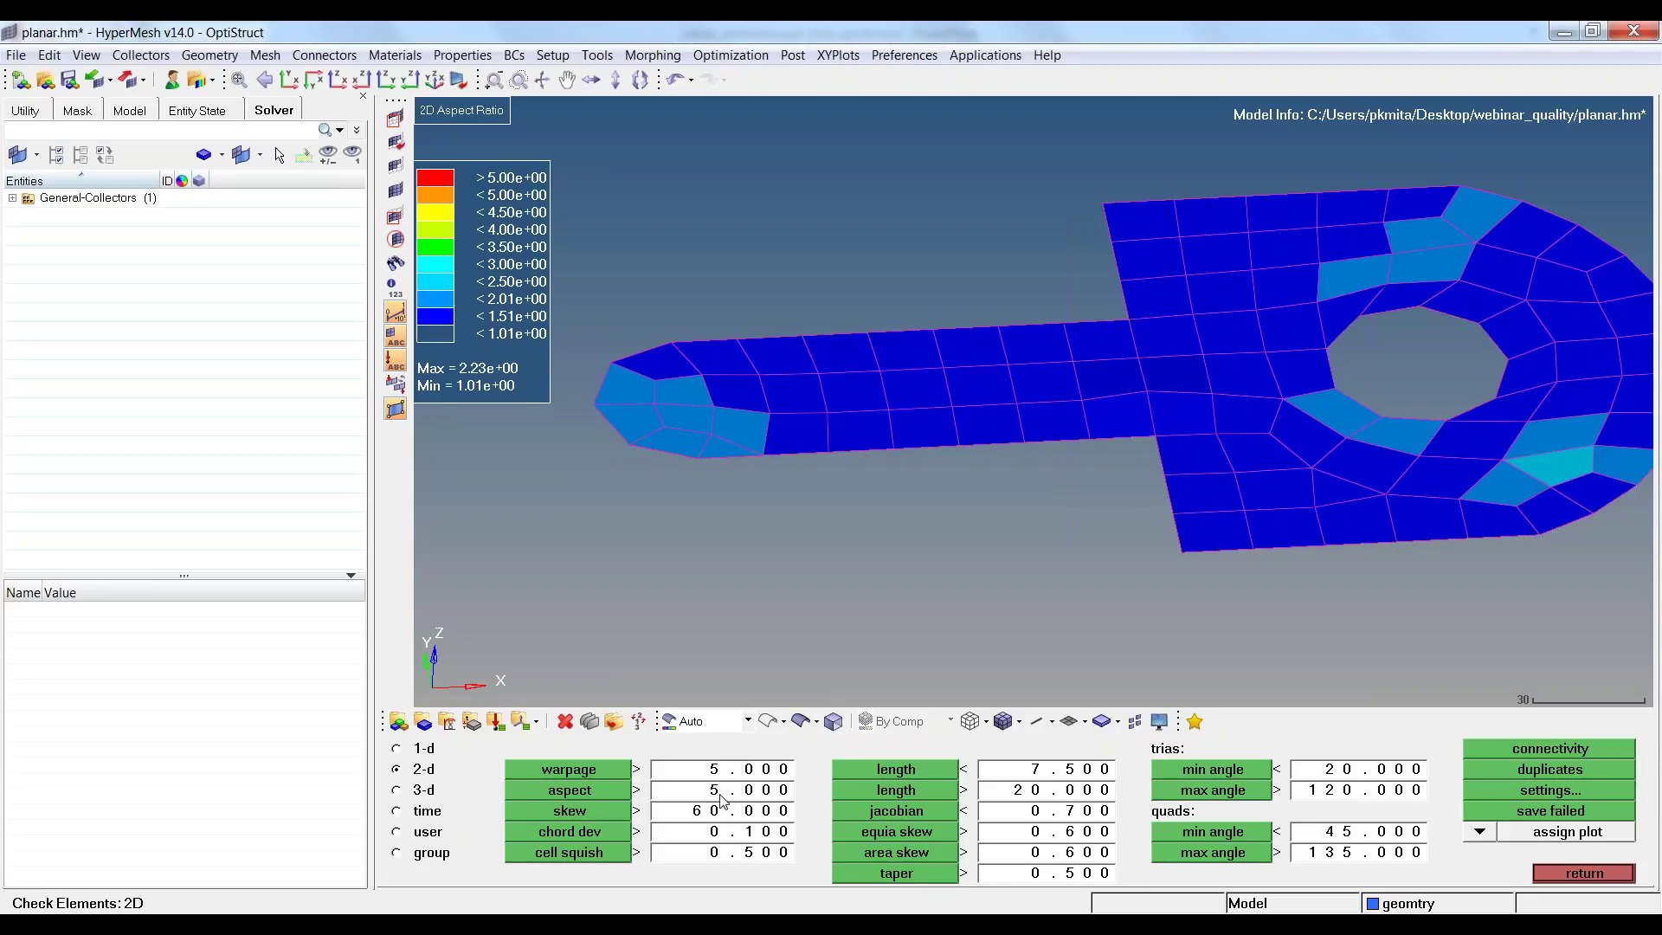
pyautogui.click(599, 788)
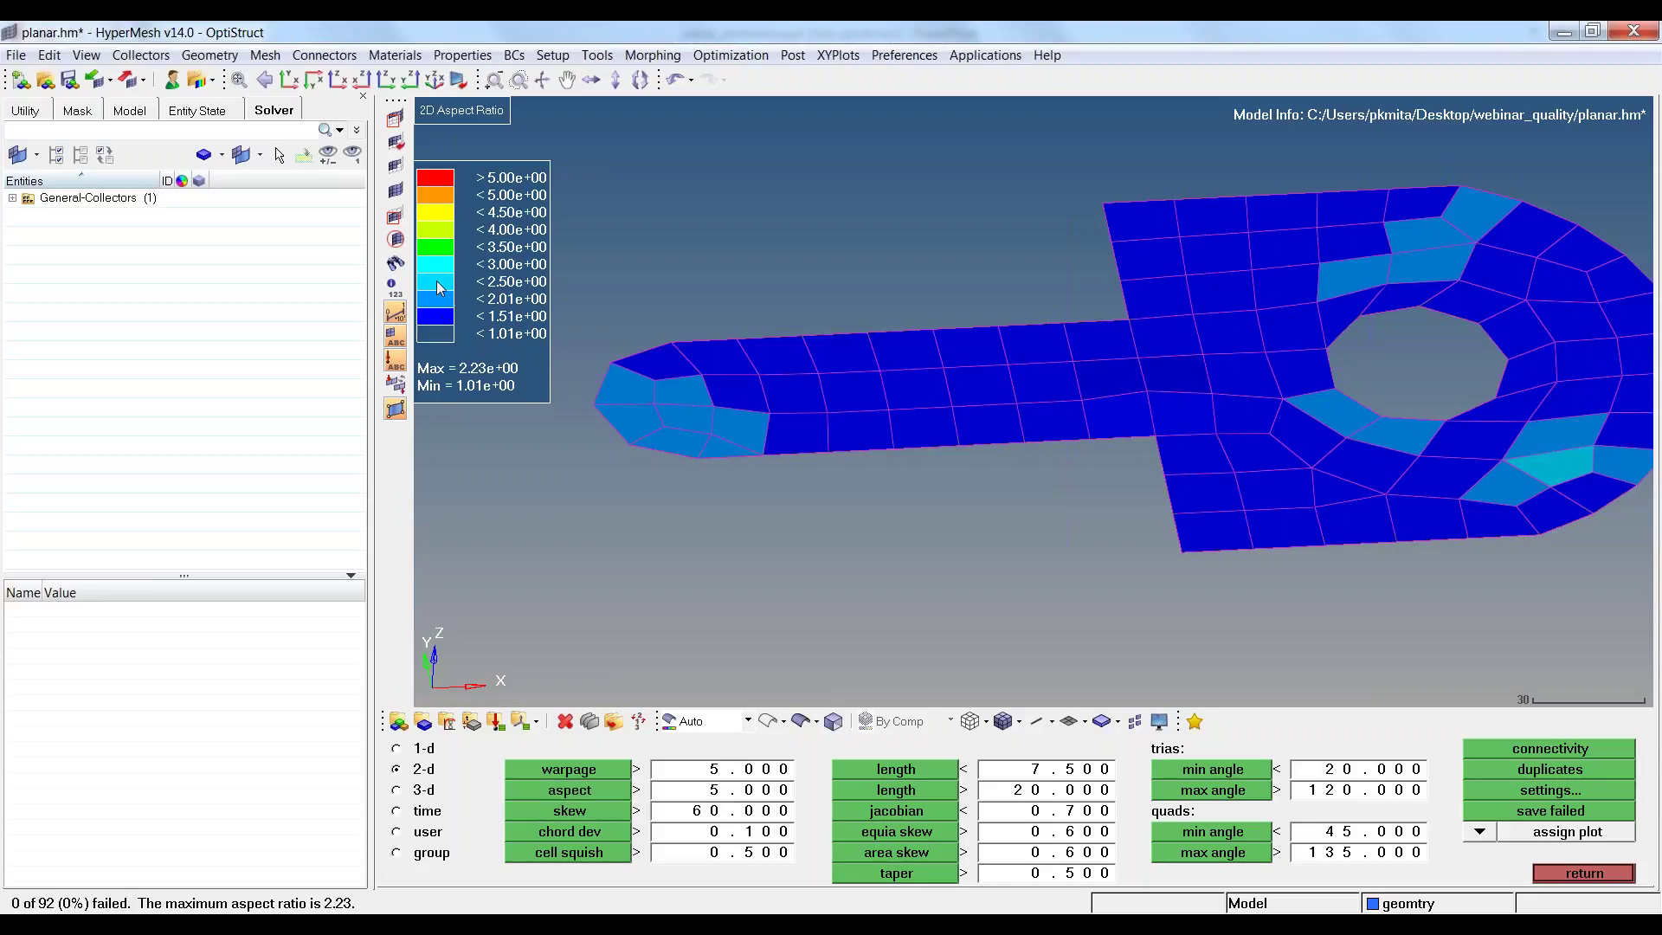
pyautogui.keyDown('ctrl'); pyautogui.moveTo(1261, 426); pyautogui.dragTo(901, 383, button='right'); pyautogui.keyUp('ctrl')
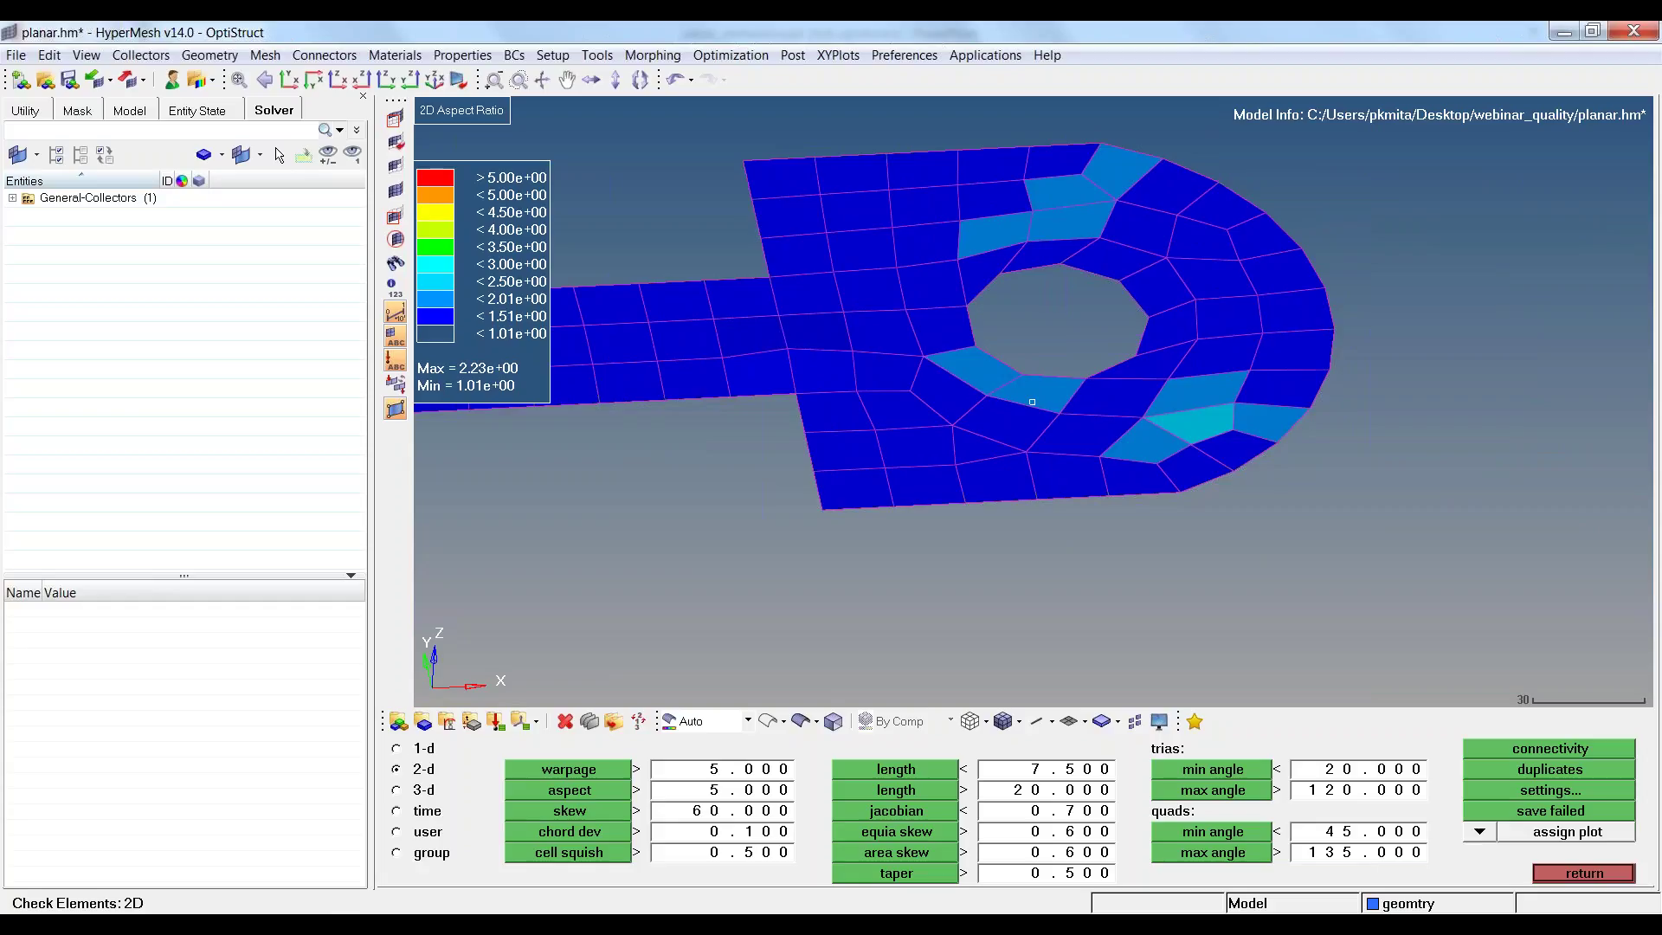
pyautogui.keyDown('ctrl'); pyautogui.moveTo(1032, 402); pyautogui.dragTo(1212, 463); pyautogui.keyUp('ctrl')
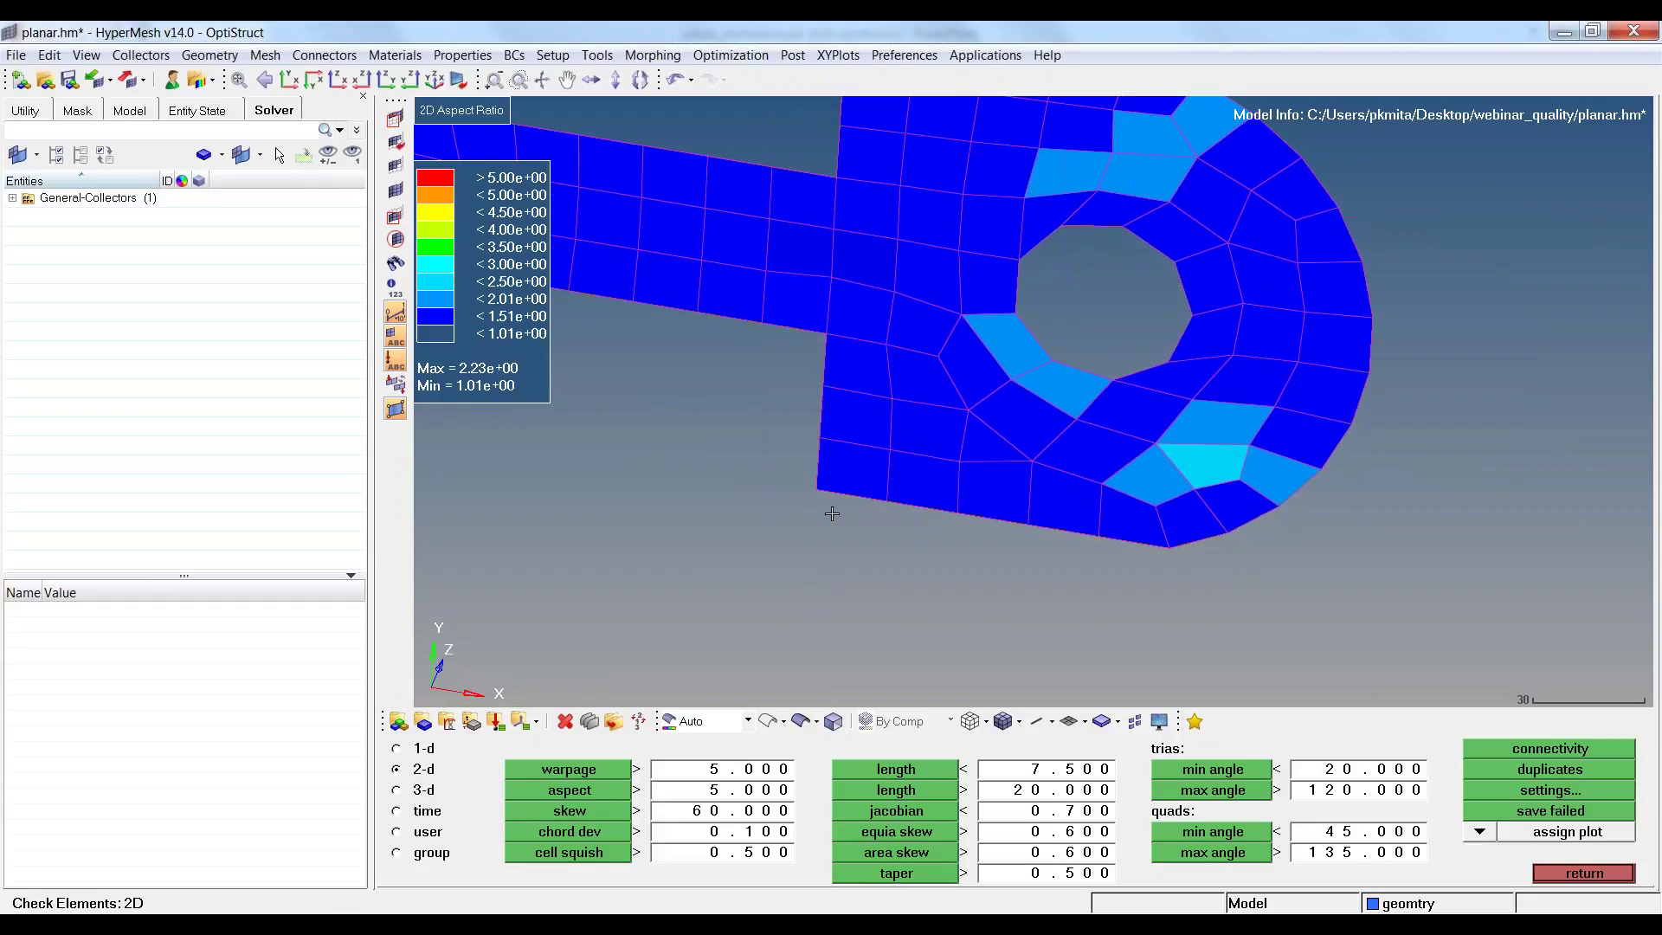
pyautogui.keyDown('ctrl'); pyautogui.moveTo(832, 513); pyautogui.dragTo(1039, 505, button='right'); pyautogui.keyUp('ctrl')
# Recheck aspect ratio with a stricter limit of 2, then reset the limit to 5.
pyautogui.click(751, 791)
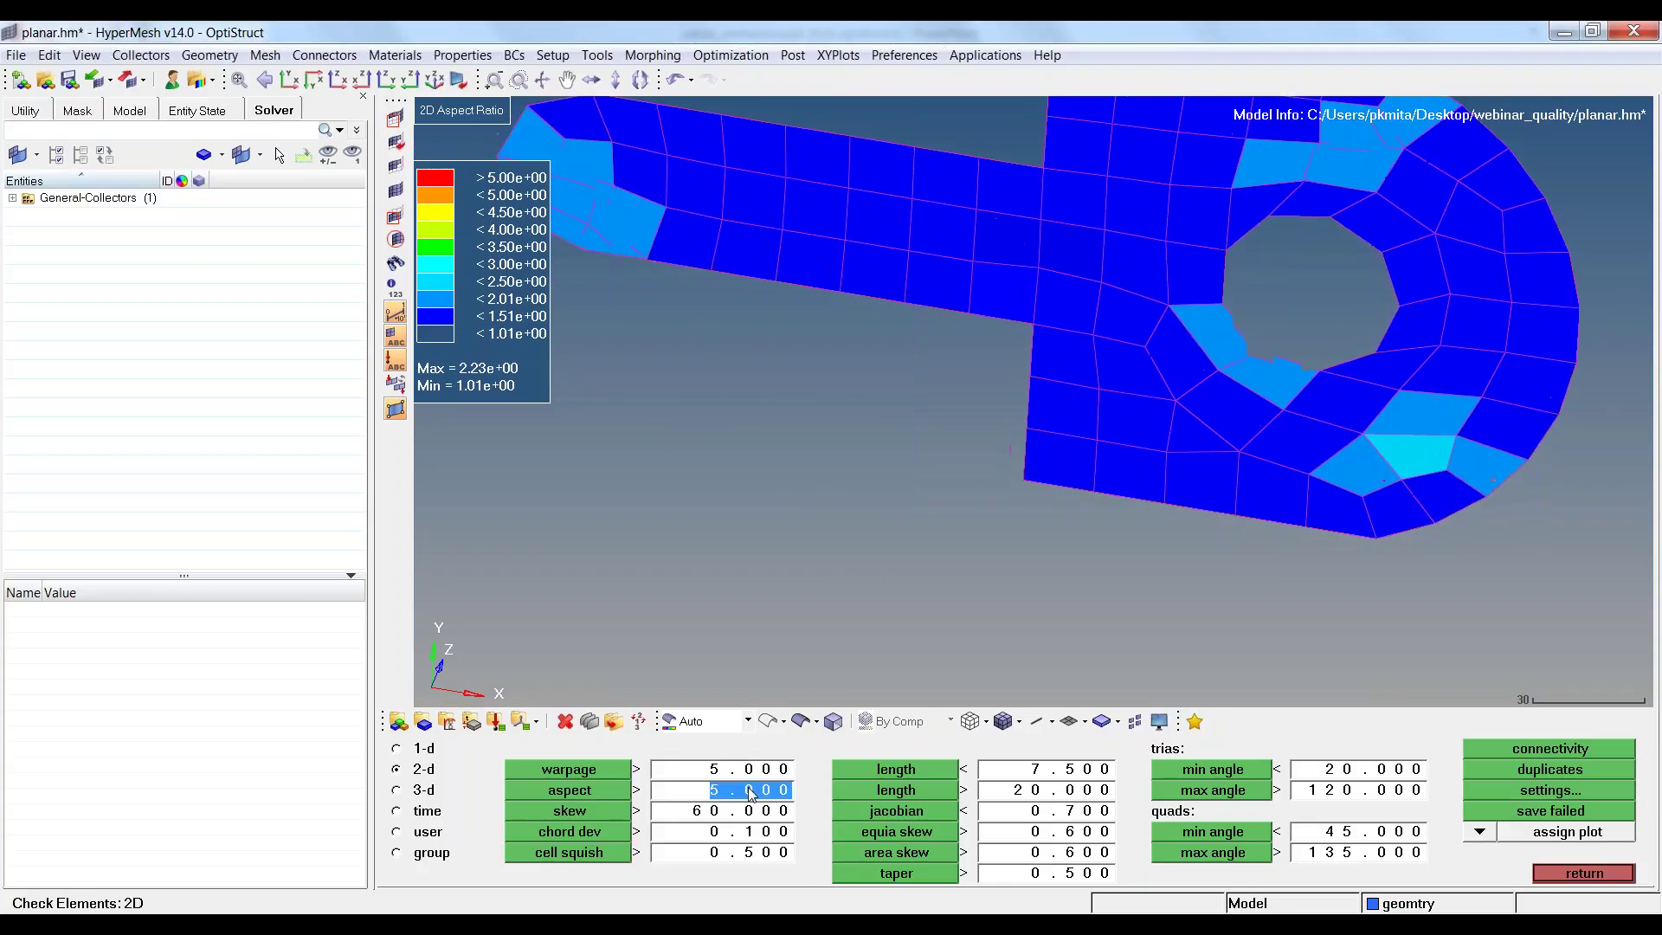
pyautogui.write('2')
pyautogui.click(572, 789)
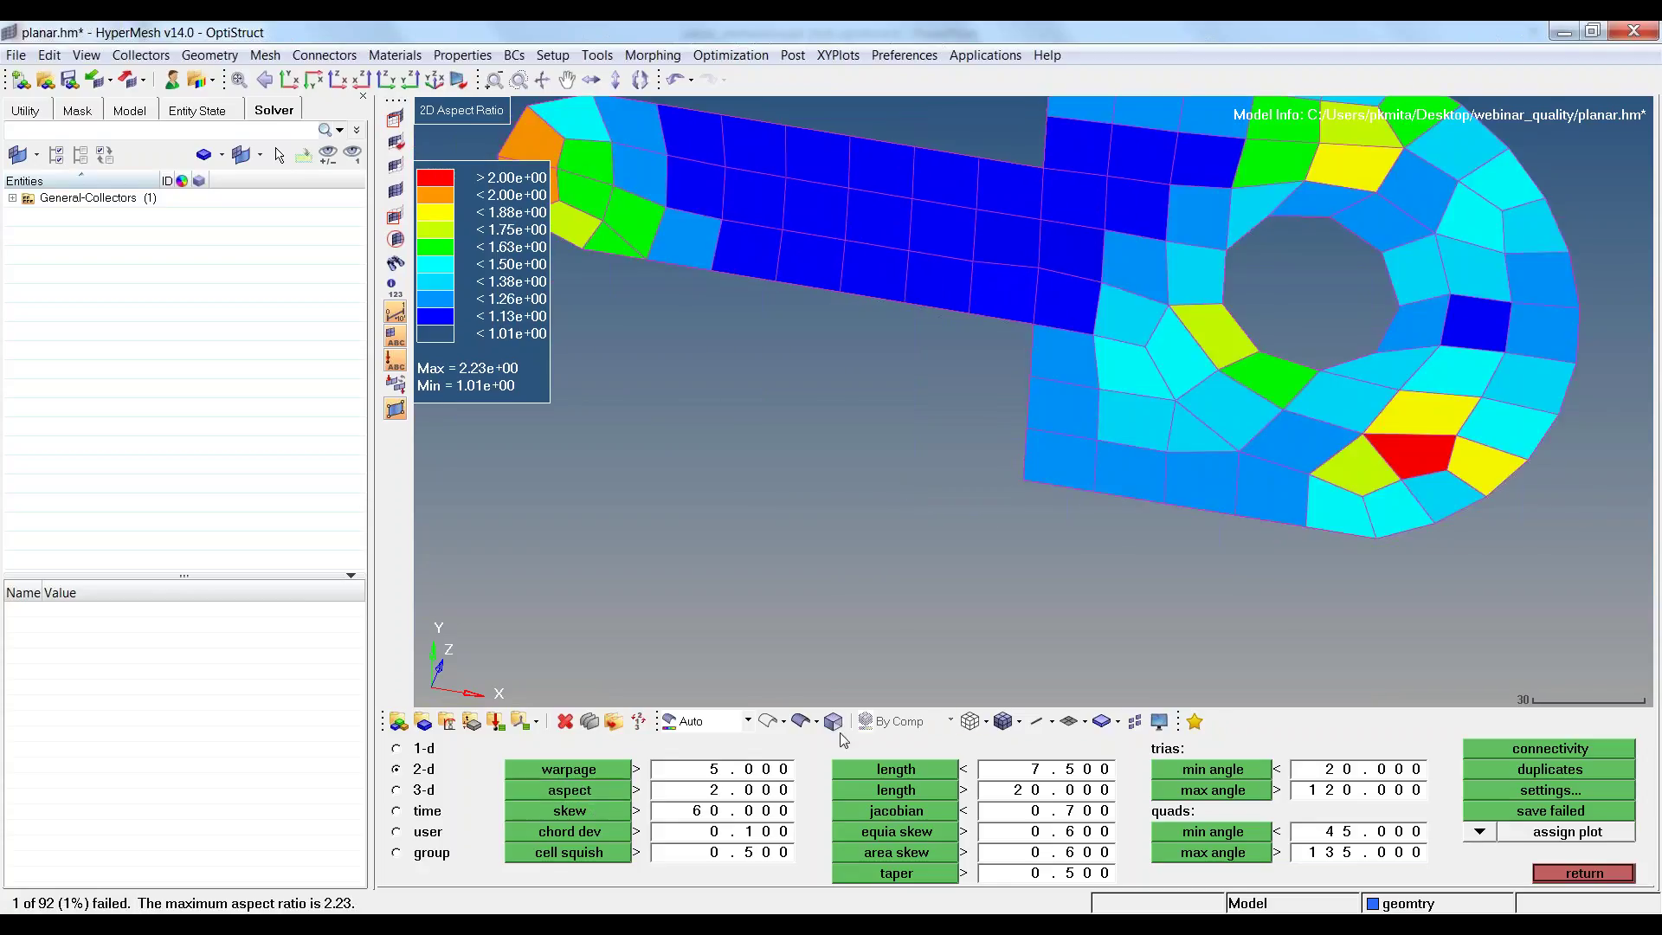
pyautogui.scroll(-3, 1154, 408)
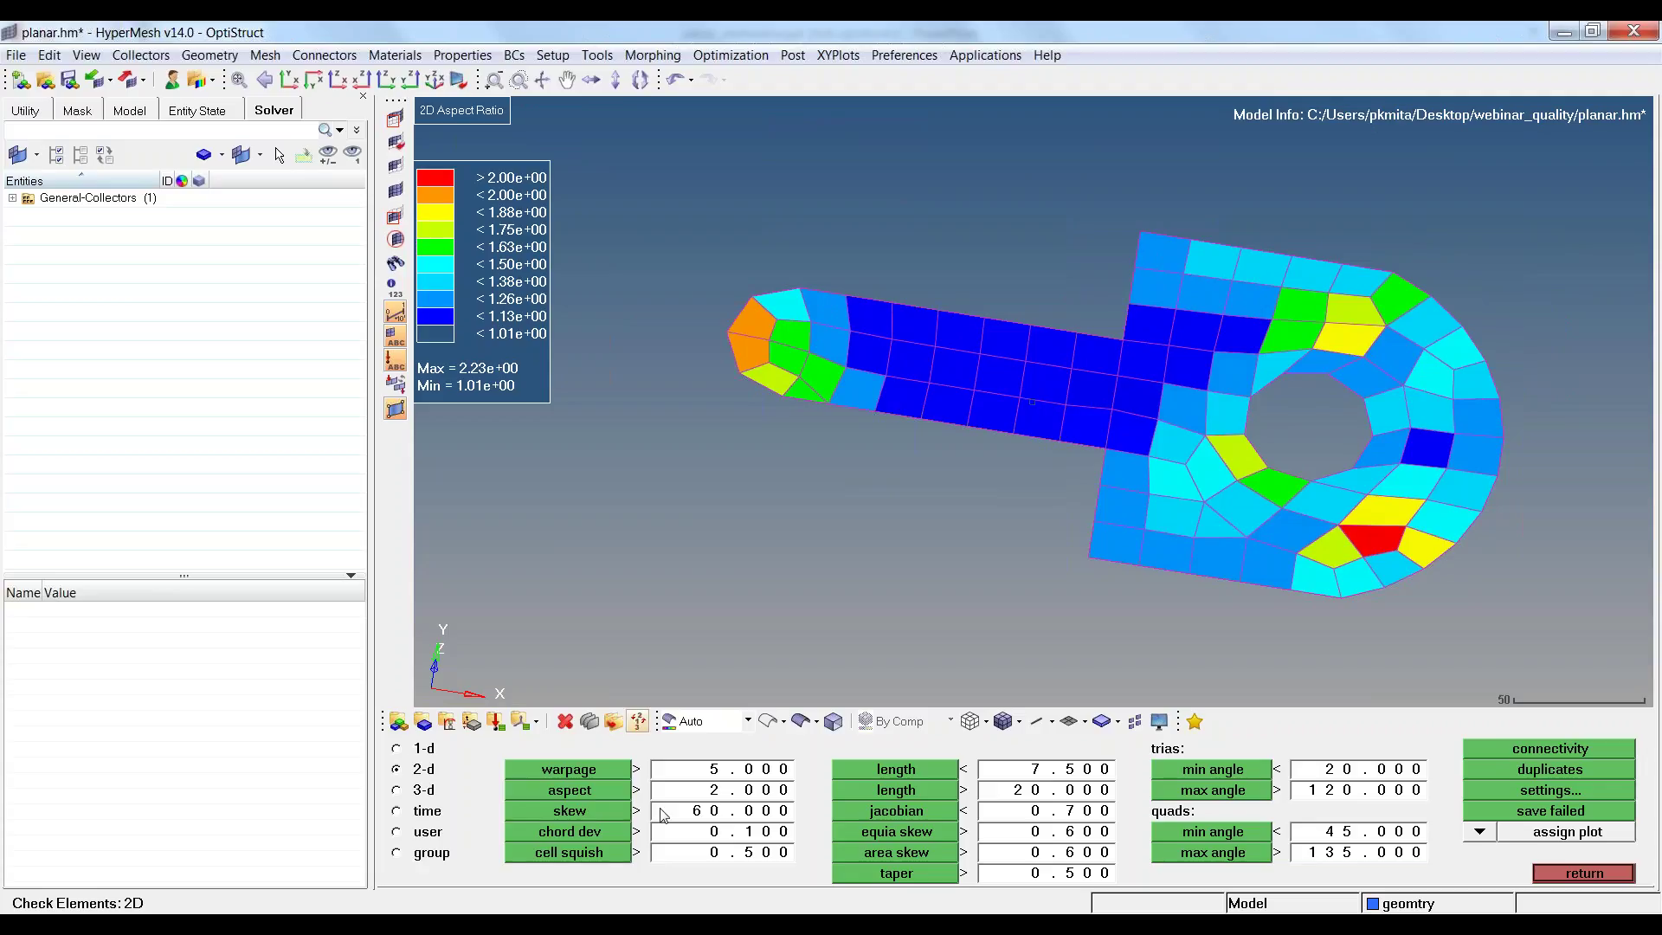
pyautogui.click(757, 793)
pyautogui.write('5')
pyautogui.press('Return')
# Check 2D skew and Jacobian (minimum 0.318), then tria minimum angle (38.52, none failing).
pyautogui.click(593, 812)
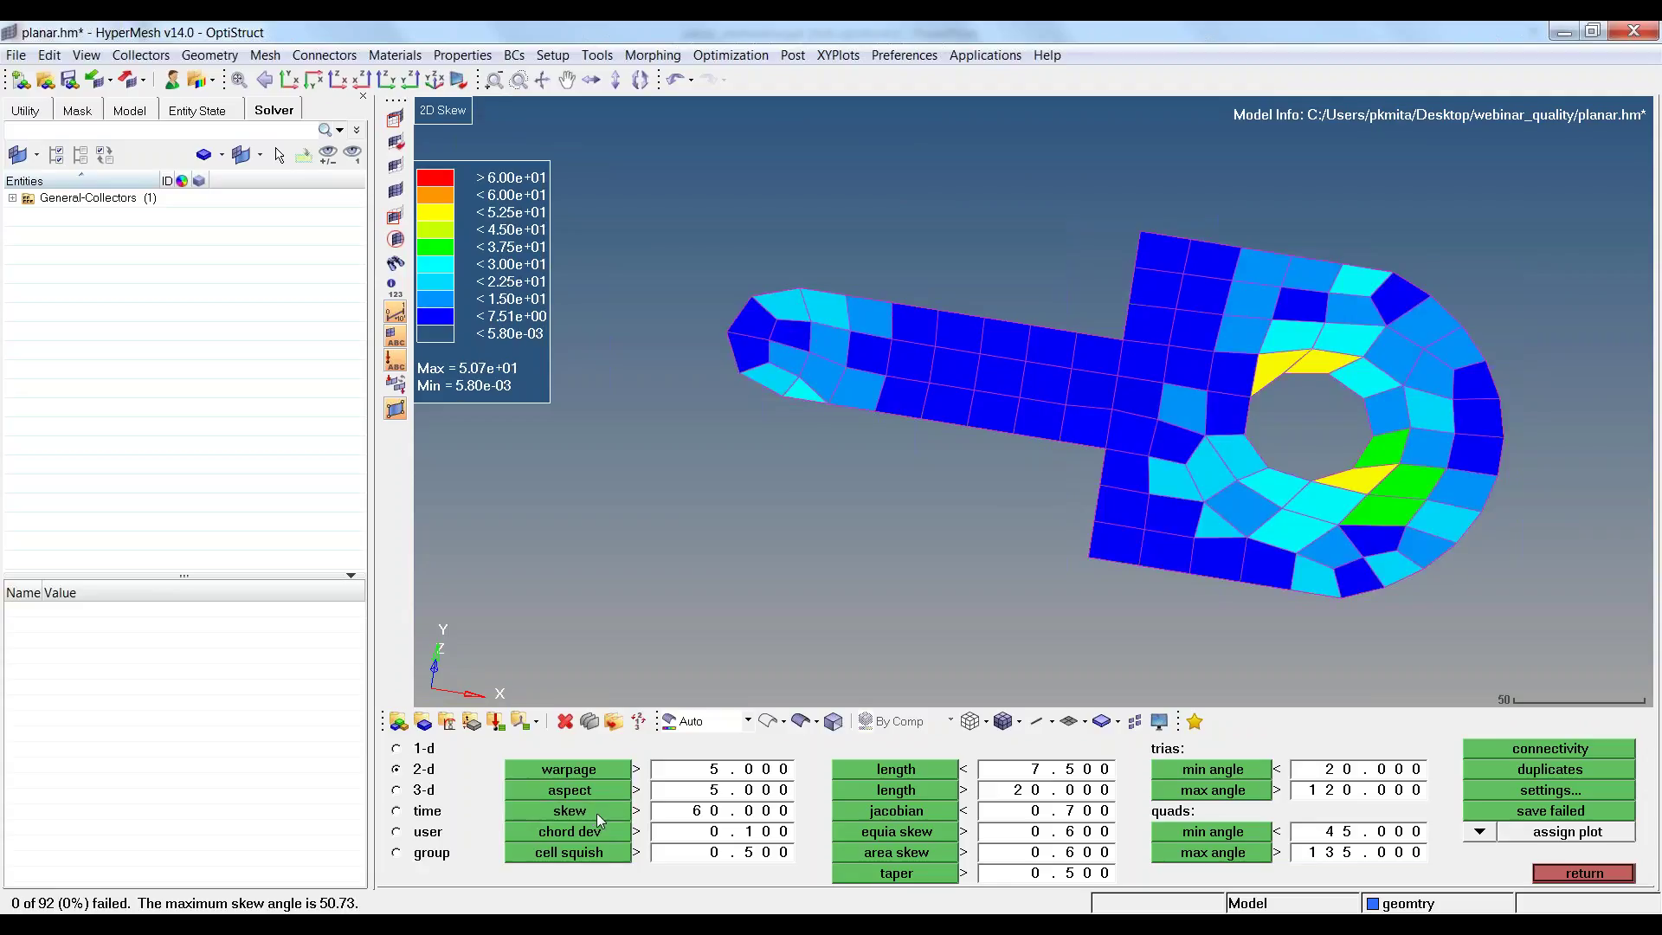
pyautogui.click(921, 812)
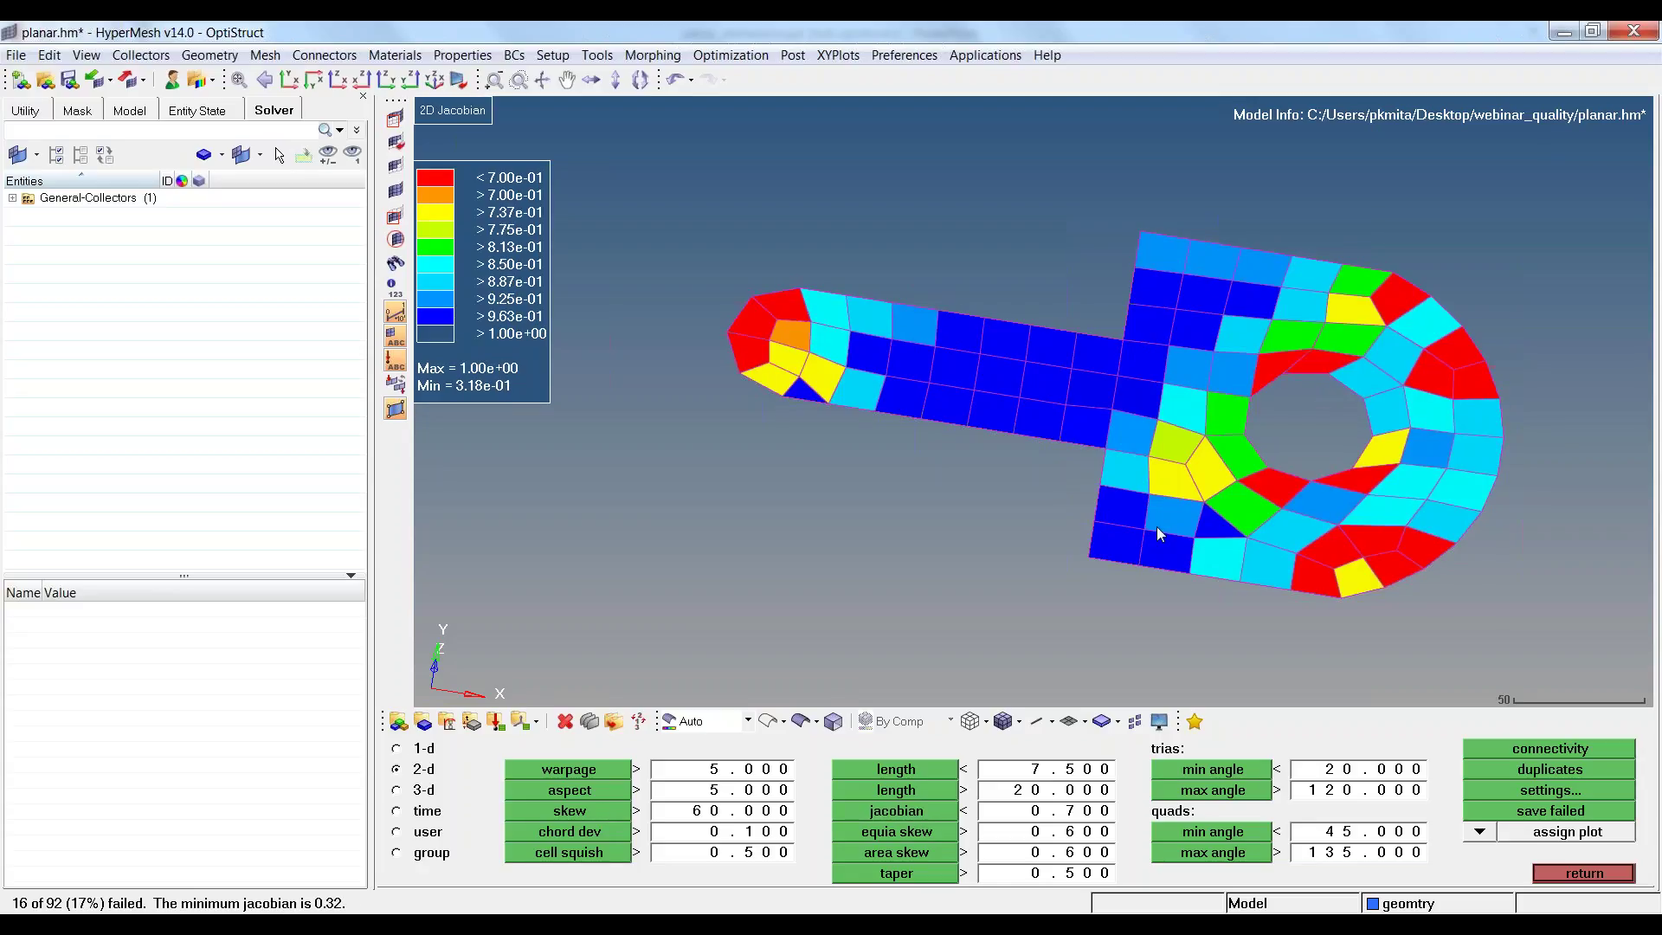
pyautogui.keyDown('ctrl'); pyautogui.moveTo(1153, 586); pyautogui.dragTo(1056, 512, button='right'); pyautogui.keyUp('ctrl')
pyautogui.keyDown('ctrl'); pyautogui.moveTo(1086, 540); pyautogui.dragTo(1074, 563); pyautogui.keyUp('ctrl')
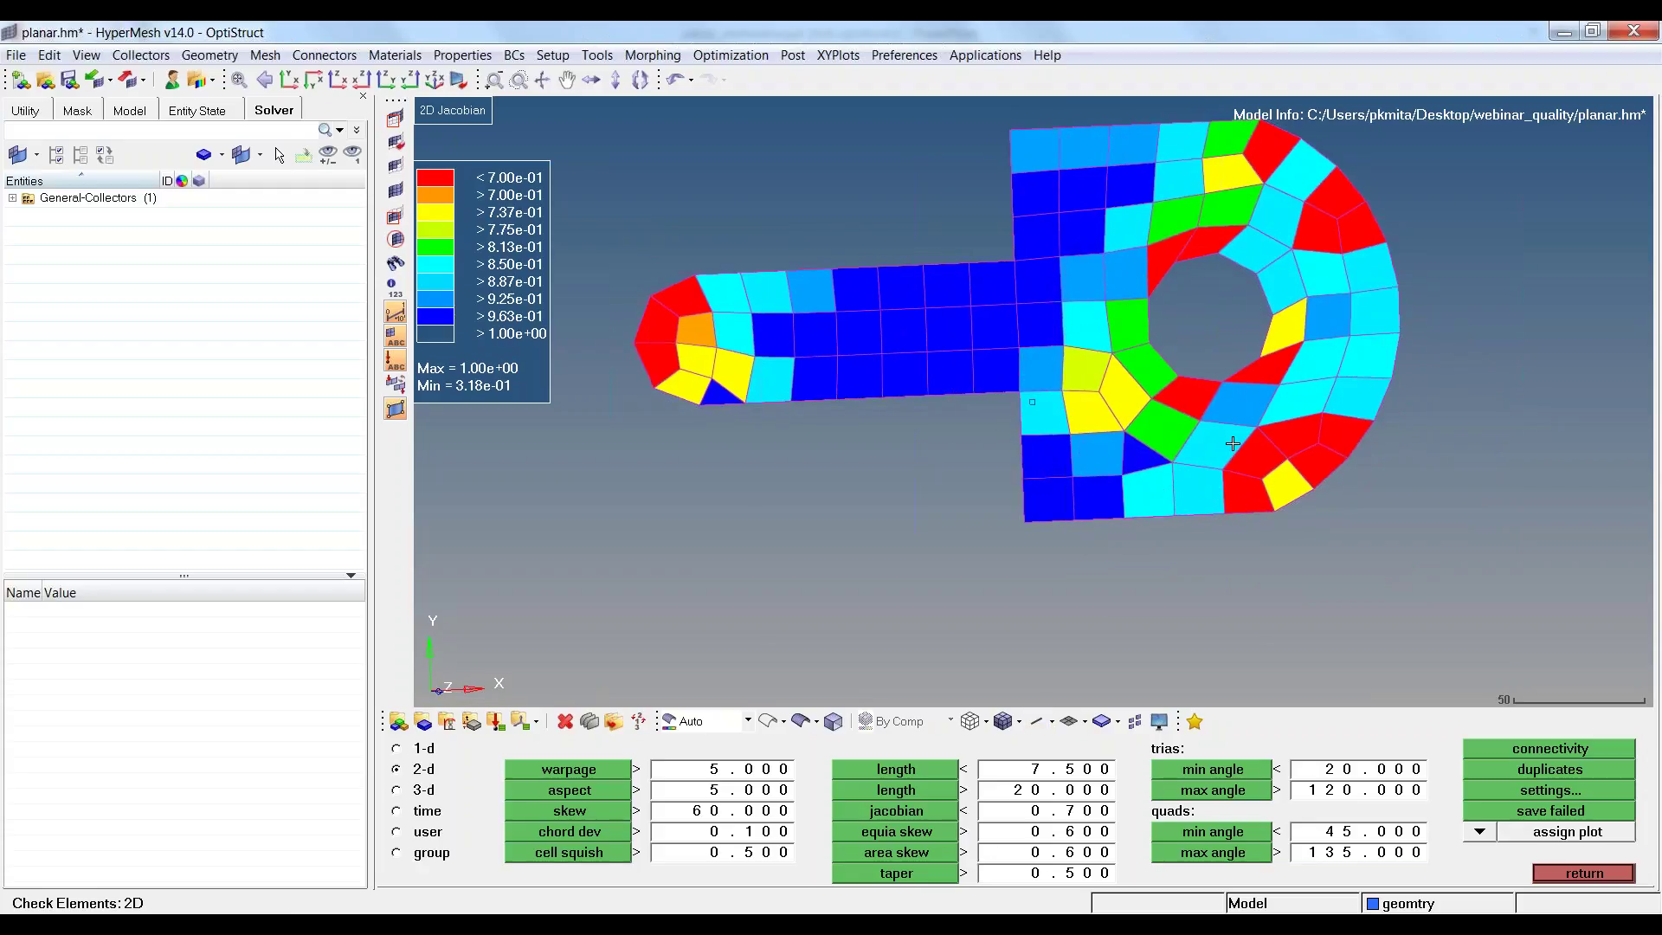
pyautogui.keyDown('ctrl'); pyautogui.moveTo(1233, 443); pyautogui.dragTo(1151, 519); pyautogui.keyUp('ctrl')
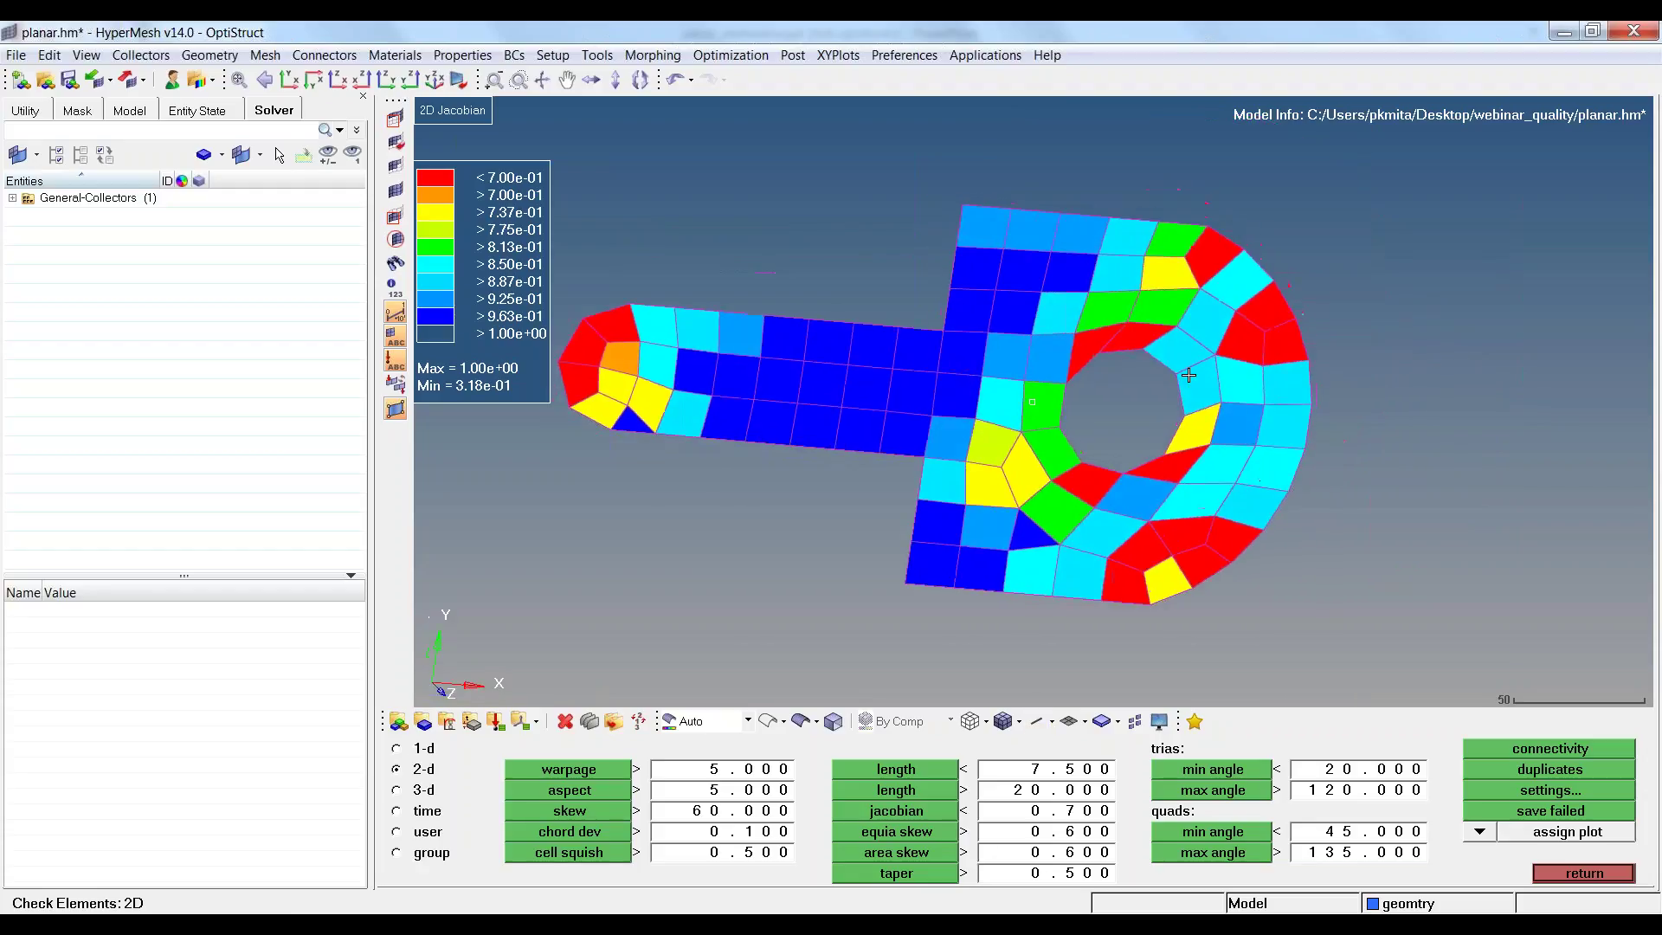
pyautogui.keyDown('ctrl'); pyautogui.moveTo(1151, 519); pyautogui.dragTo(985, 364); pyautogui.keyUp('ctrl')
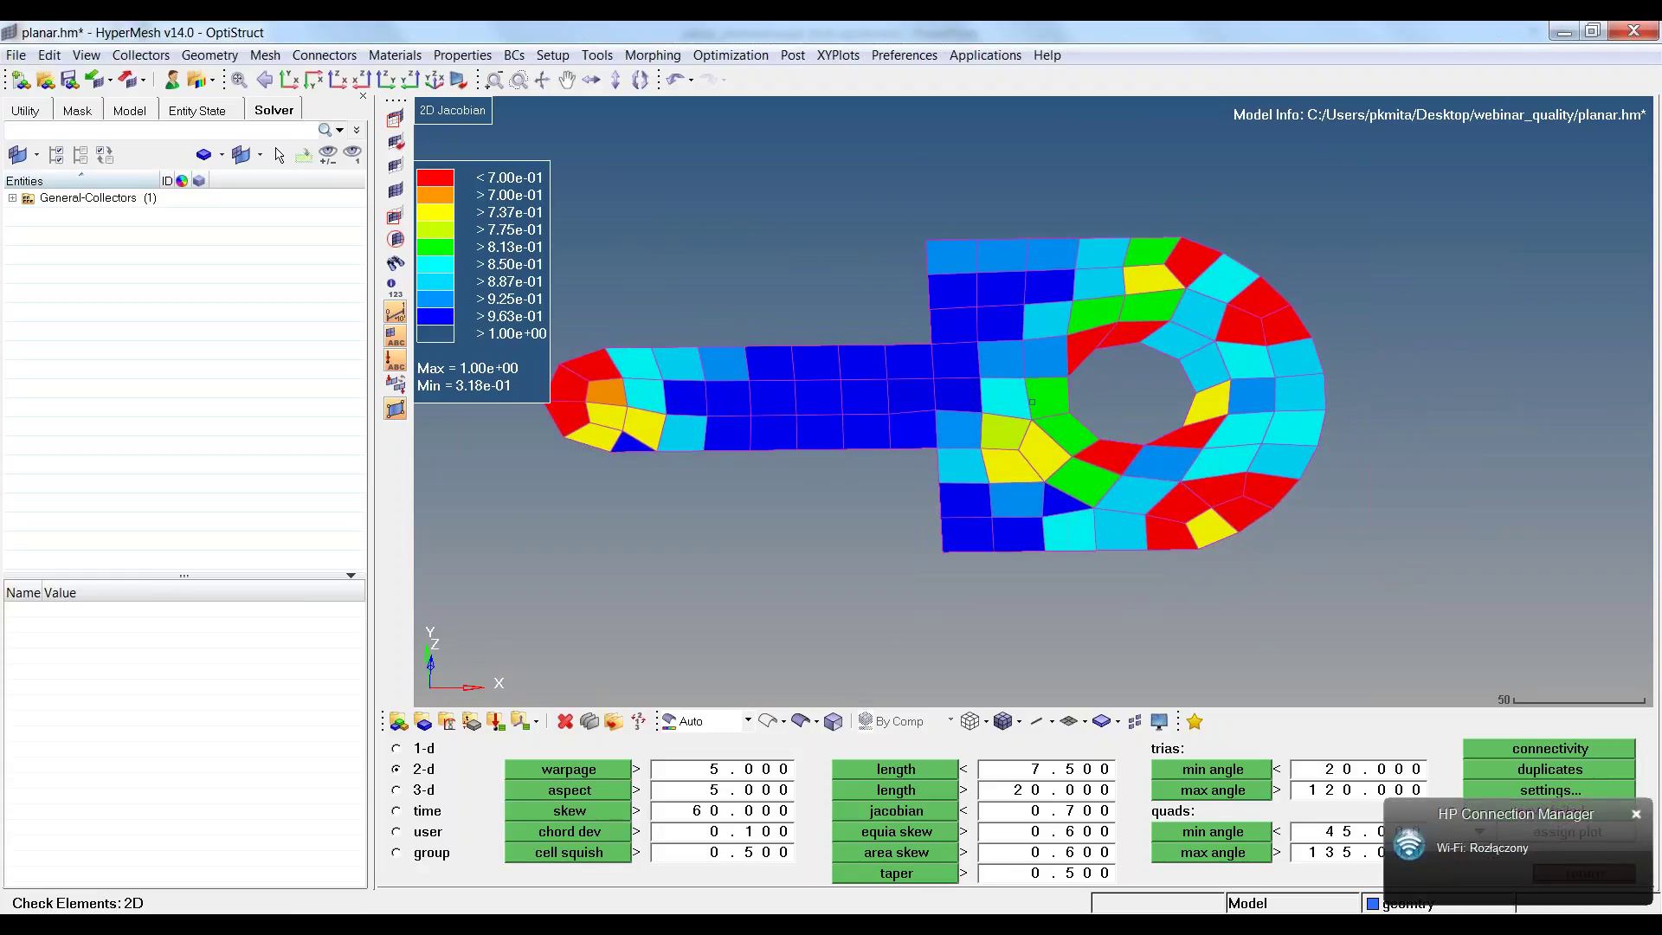
pyautogui.click(1632, 814)
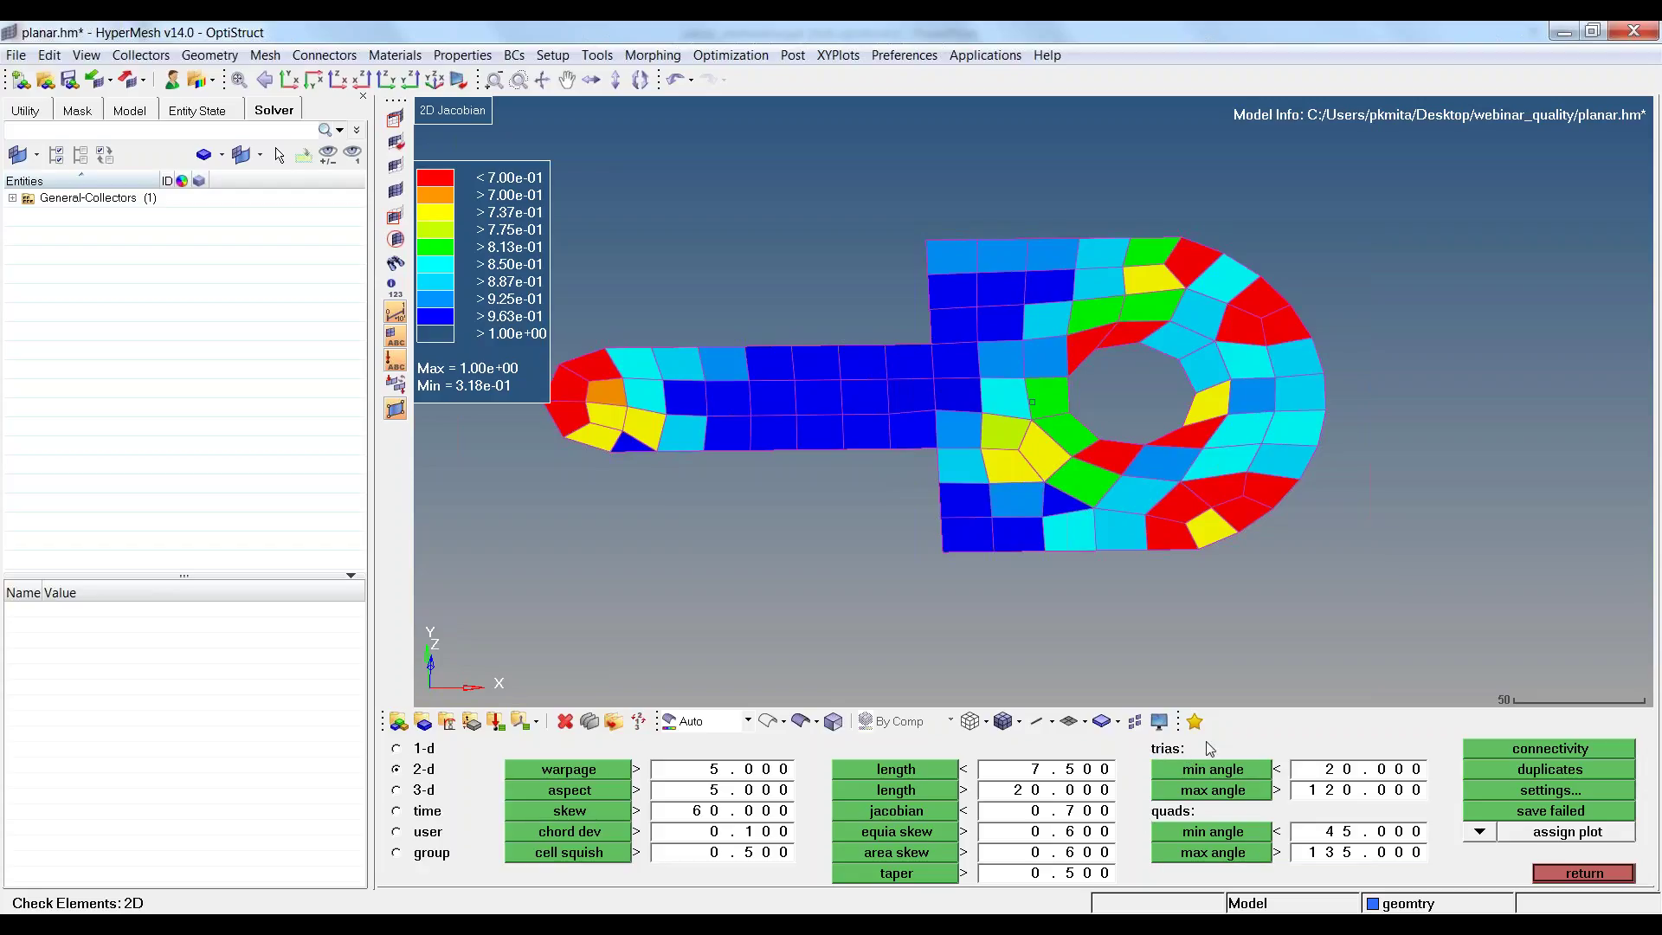
pyautogui.click(1230, 776)
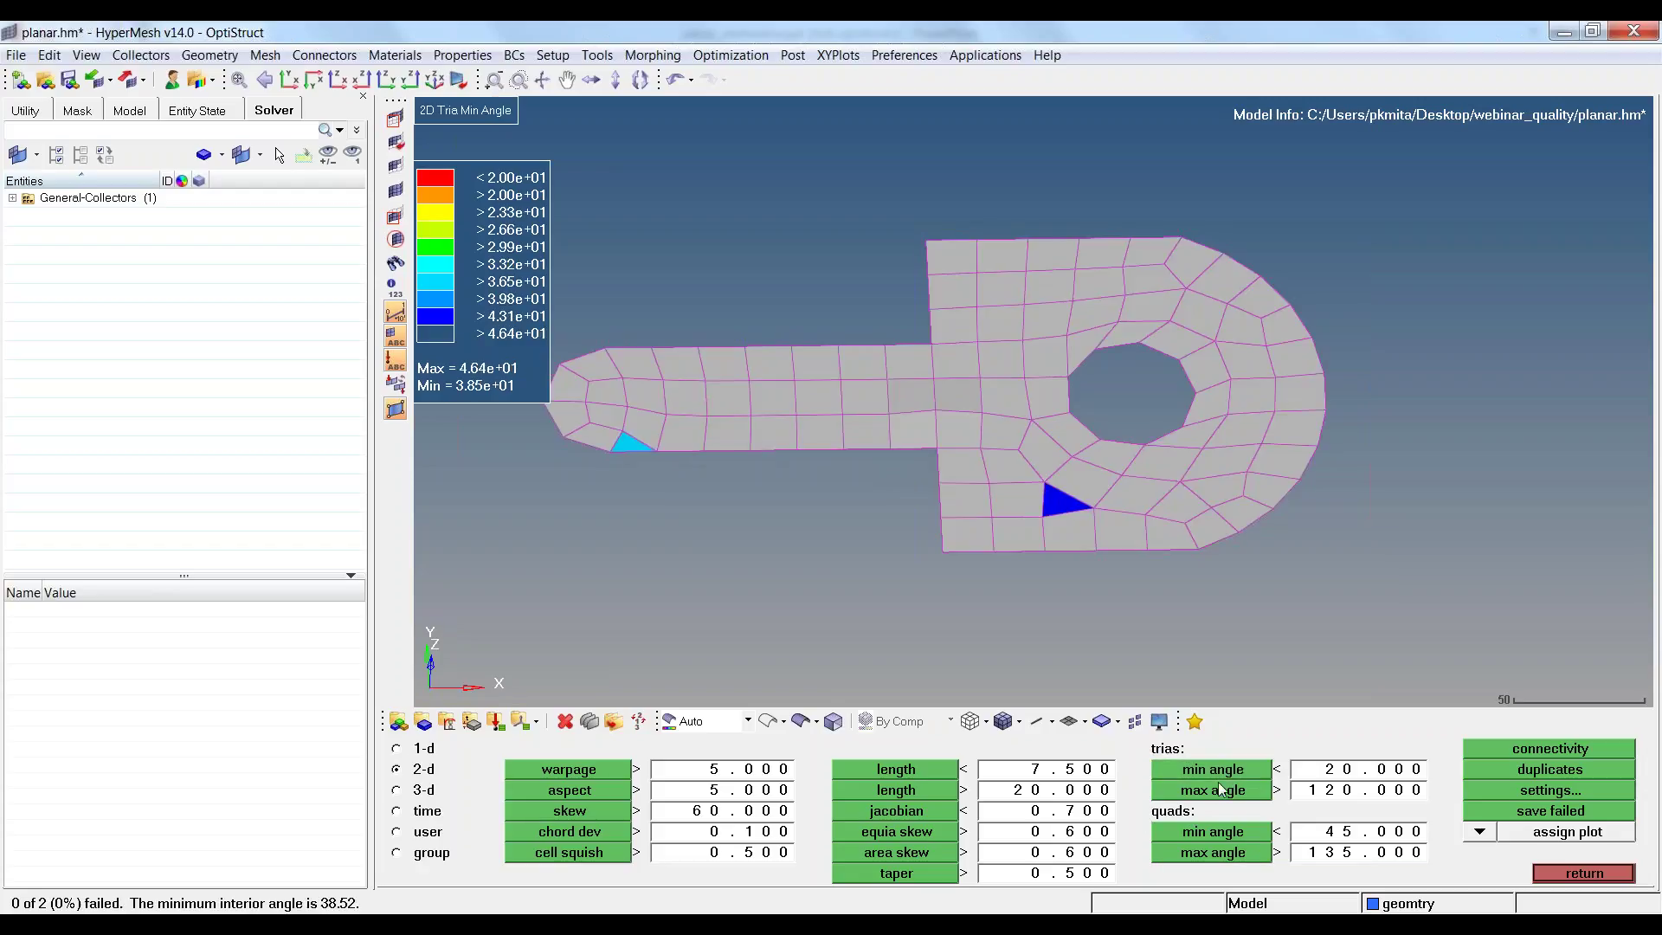
# Compare the tria minimum-angle and maximum-angle contours, ending on minimum angle.
pyautogui.click(1219, 772)
pyautogui.click(1216, 789)
pyautogui.click(1210, 791)
pyautogui.click(1229, 795)
pyautogui.click(1232, 772)
# Show quad min- and max-angle contours, inspecting elements below 45 degrees around the hole.
pyautogui.click(1212, 835)
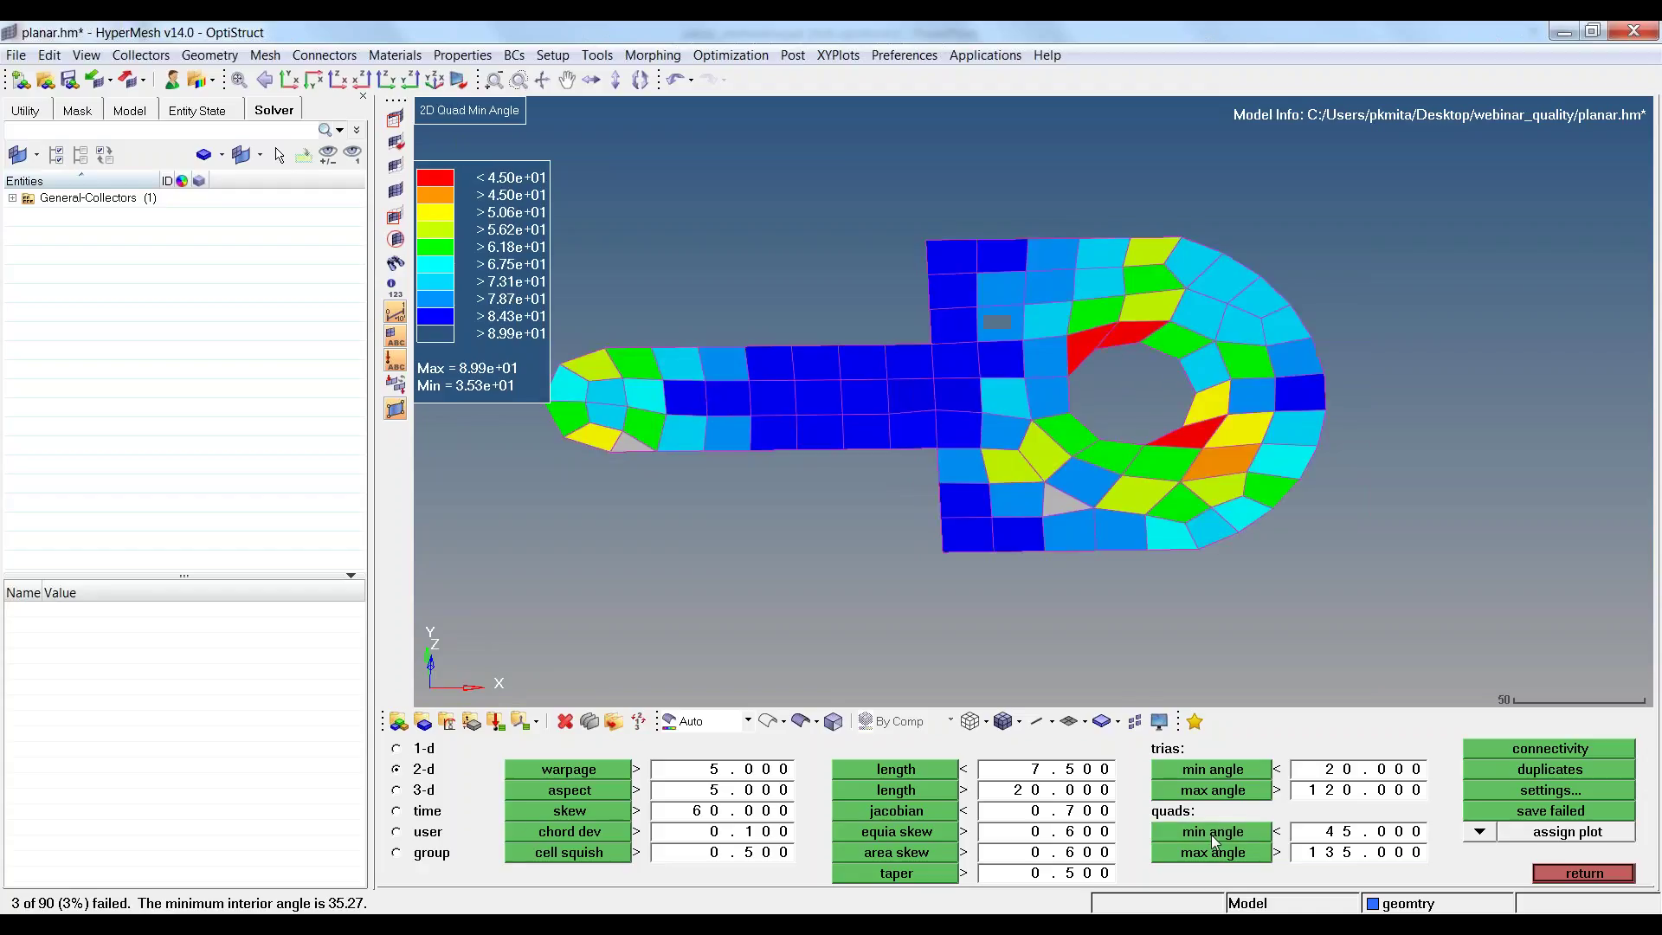
pyautogui.click(1203, 851)
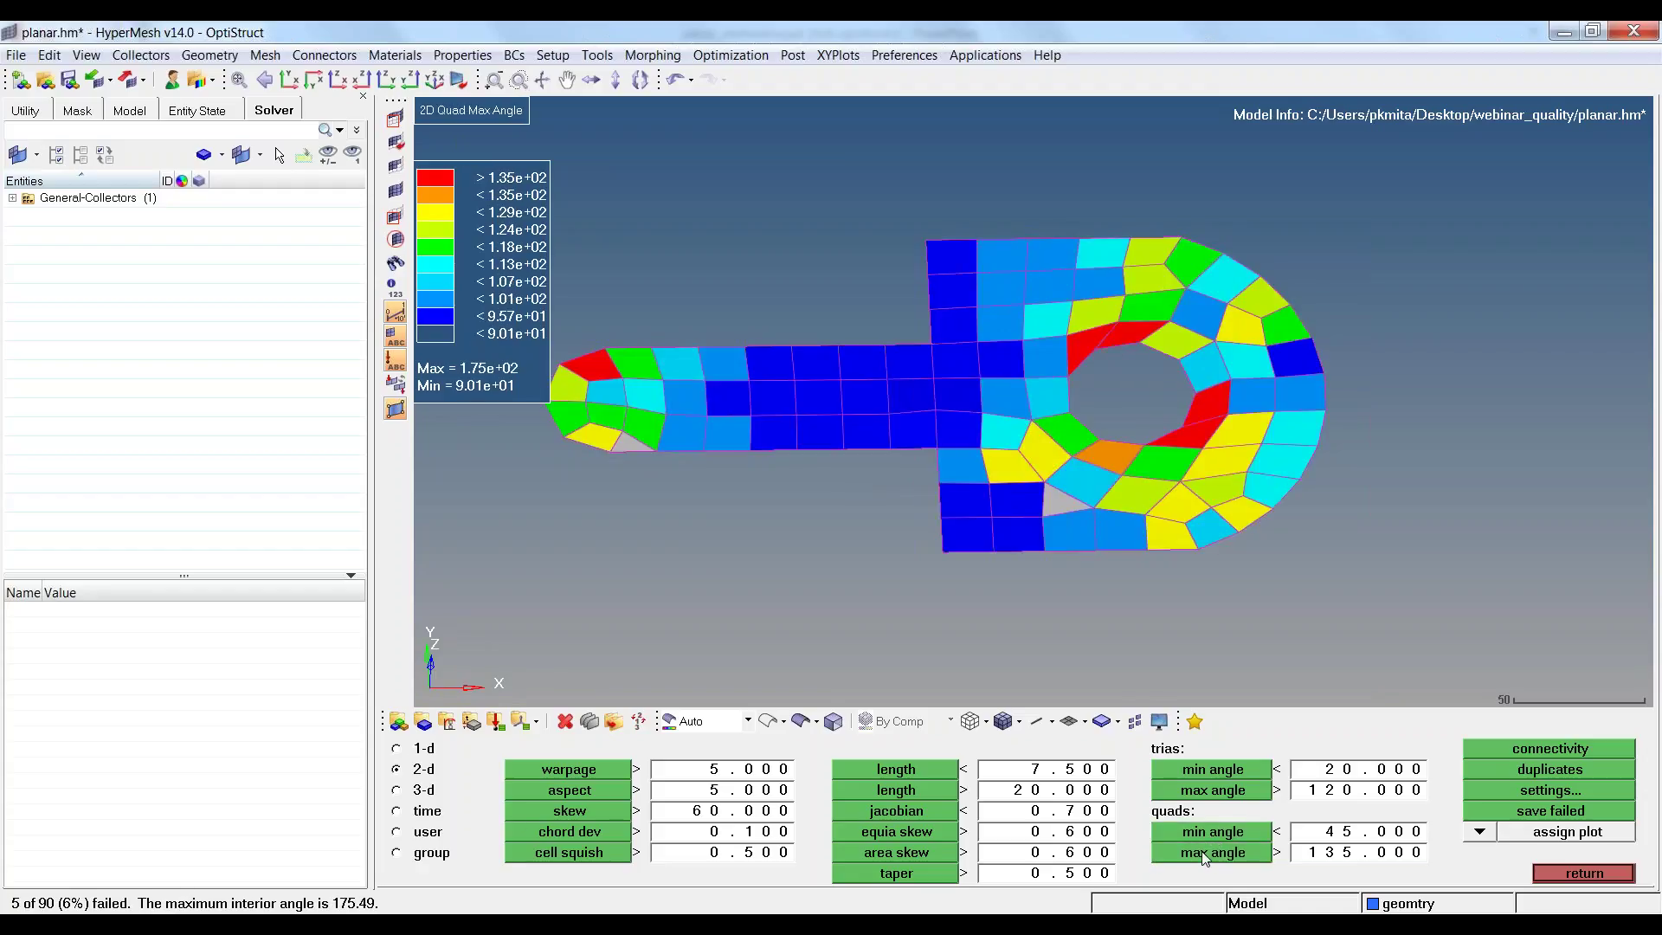
pyautogui.click(1205, 851)
pyautogui.click(1210, 833)
pyautogui.scroll(1, 1082, 363)
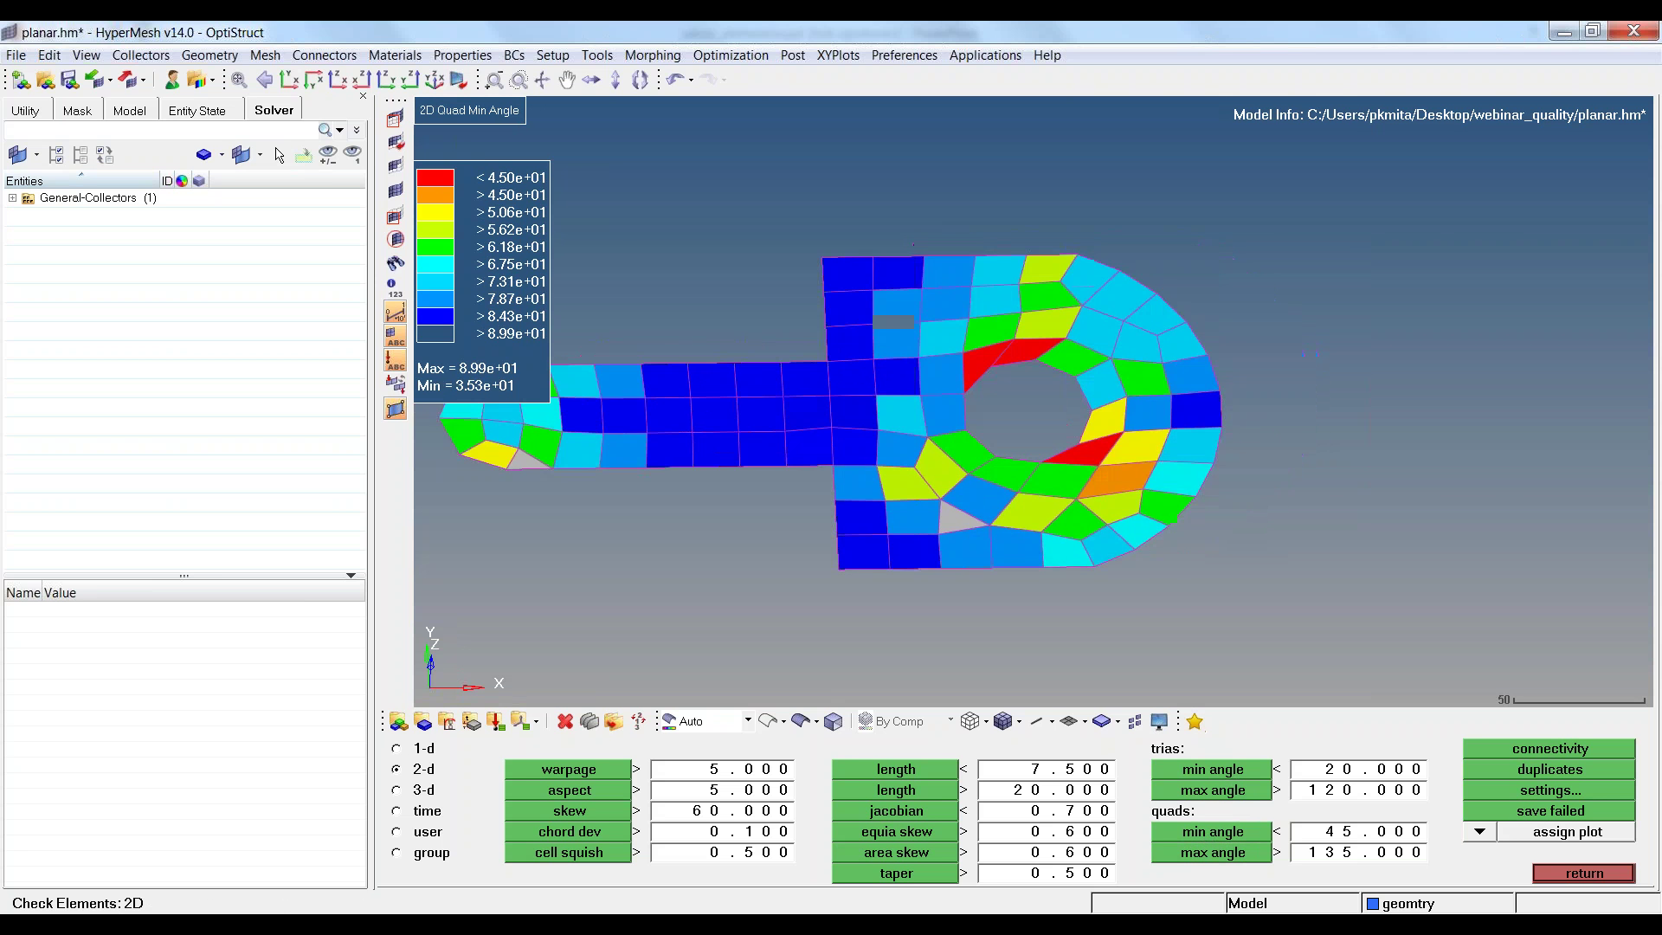
pyautogui.scroll(2, 996, 277)
pyautogui.scroll(2, 956, 221)
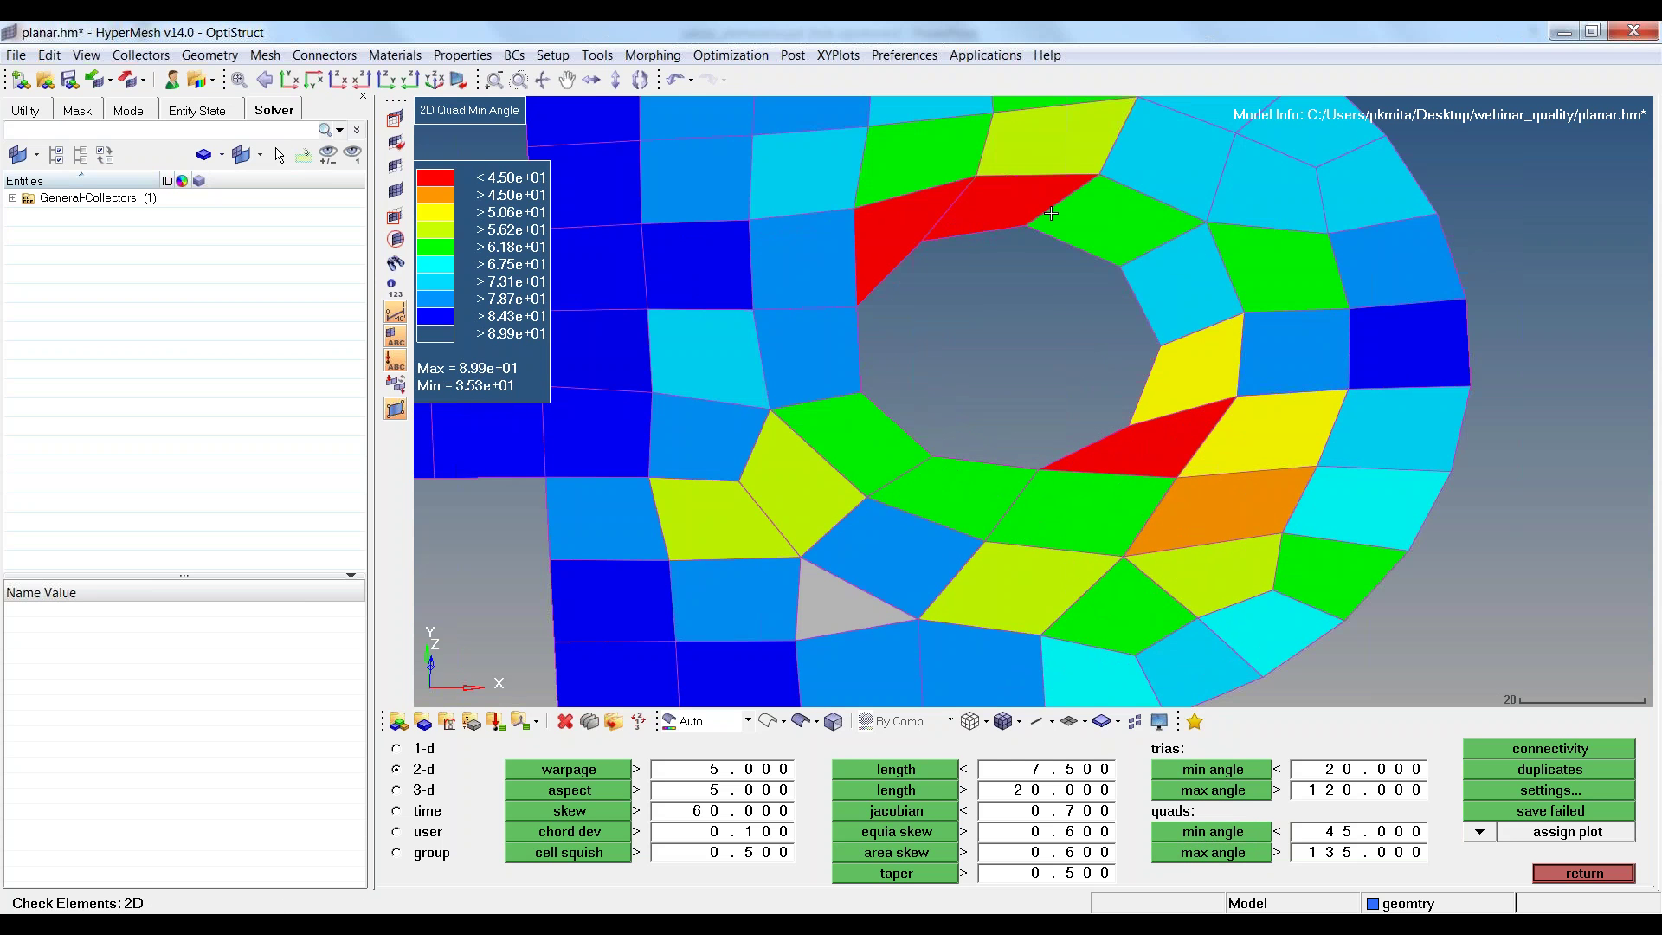
pyautogui.moveTo(1051, 213)
pyautogui.keyDown('ctrl'); pyautogui.mouseDown()
pyautogui.moveTo(920, 418)
pyautogui.moveTo(1415, 361)
pyautogui.moveTo(1392, 372)
pyautogui.mouseUp(); pyautogui.keyUp('ctrl')
pyautogui.scroll(-2, 921, 418)
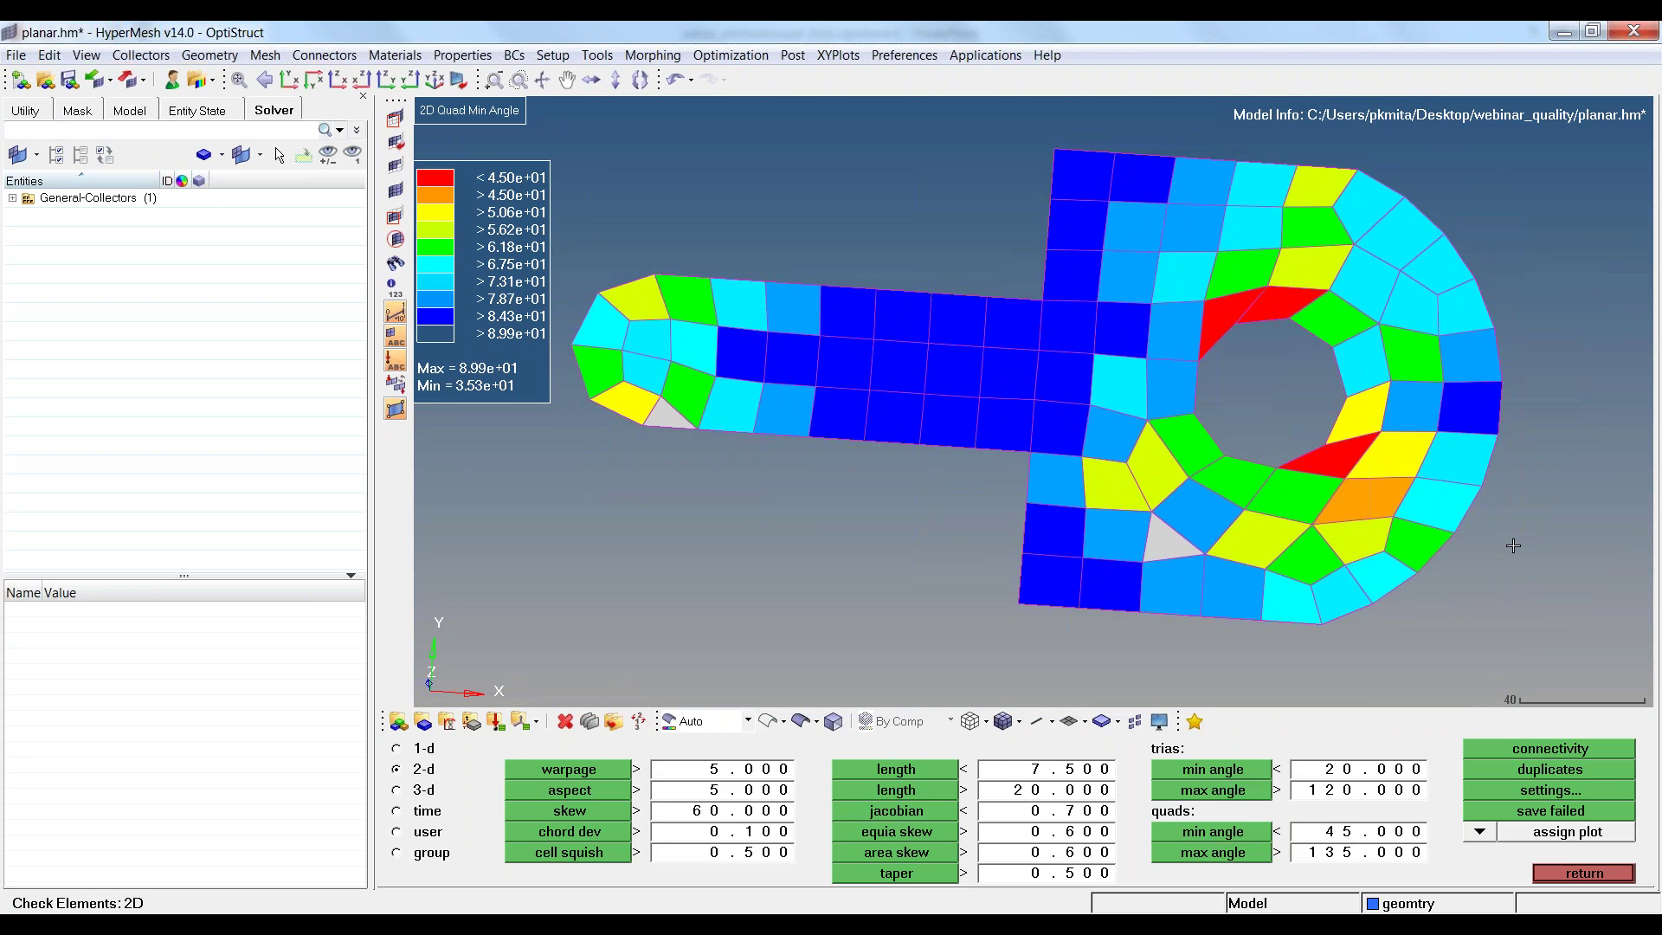
# Plot quad maximum angles as a histogram (5 of 90 failing, max 175.49), then close it.
pyautogui.click(1481, 834)
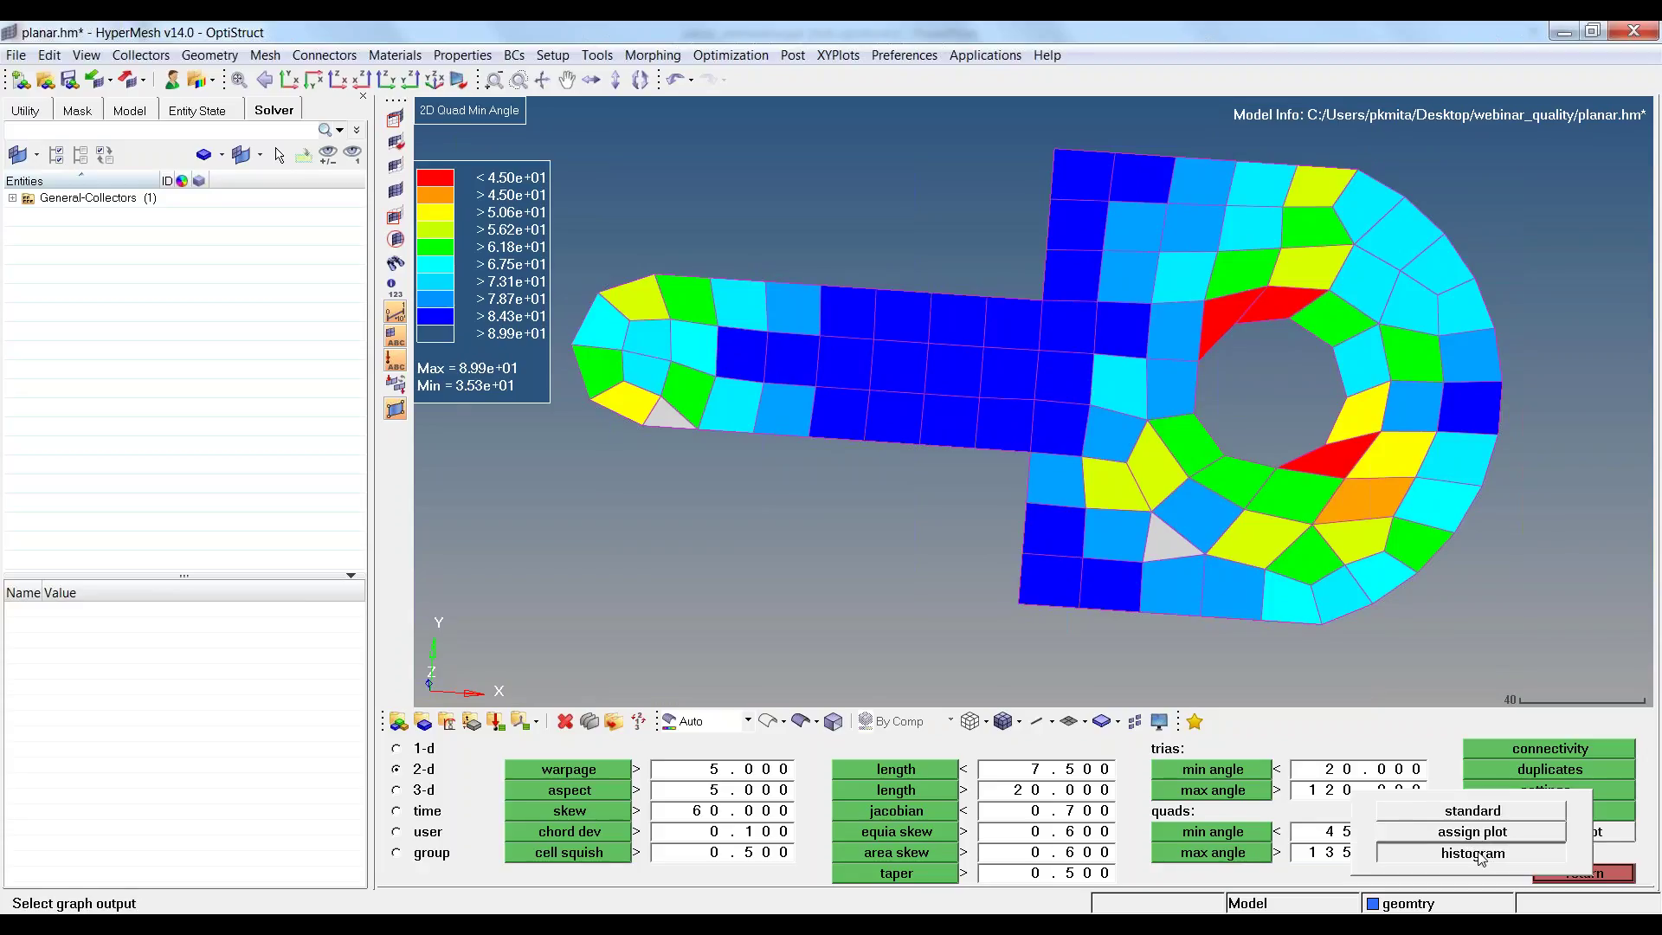
pyautogui.click(1480, 853)
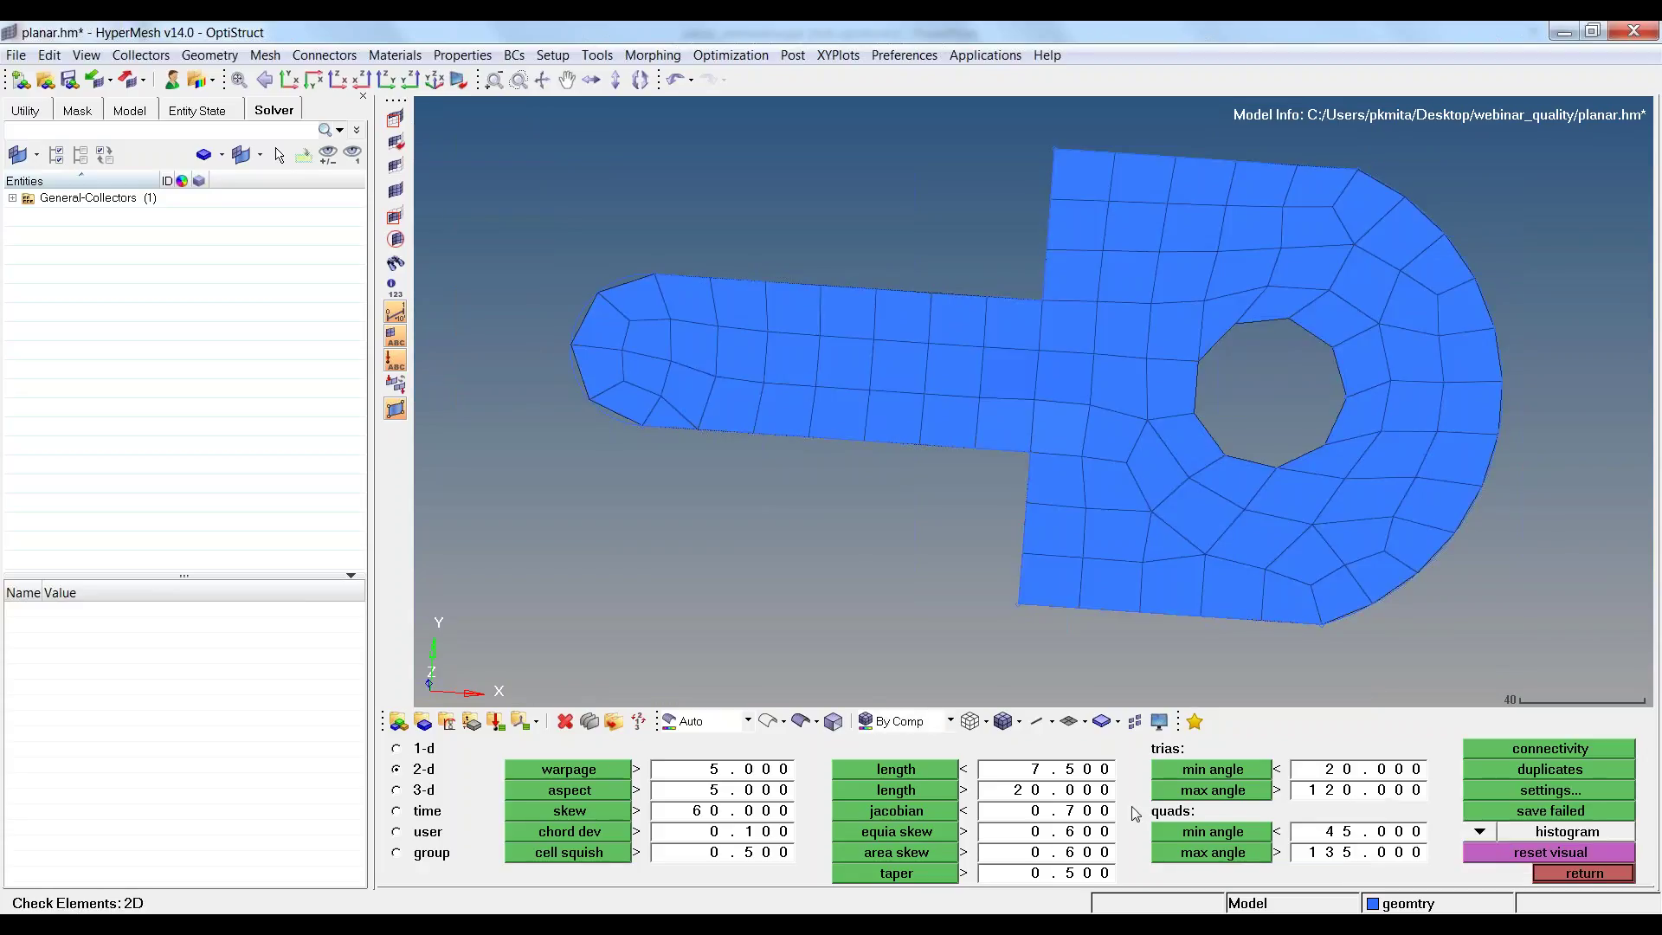
pyautogui.click(1204, 850)
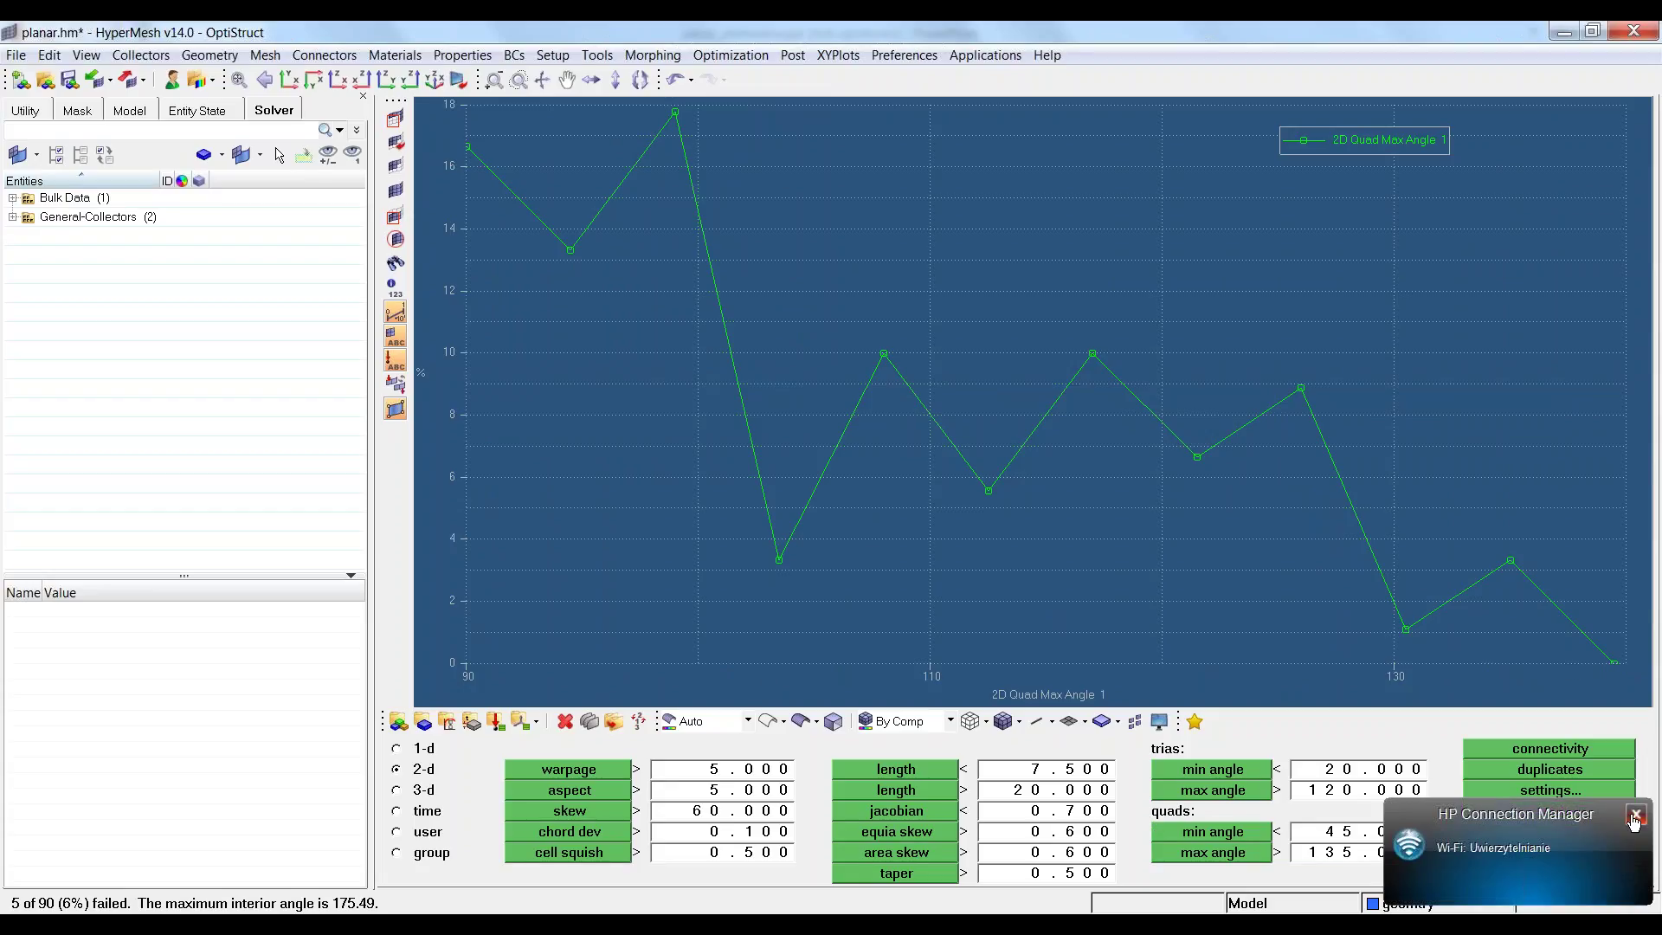
pyautogui.click(1634, 820)
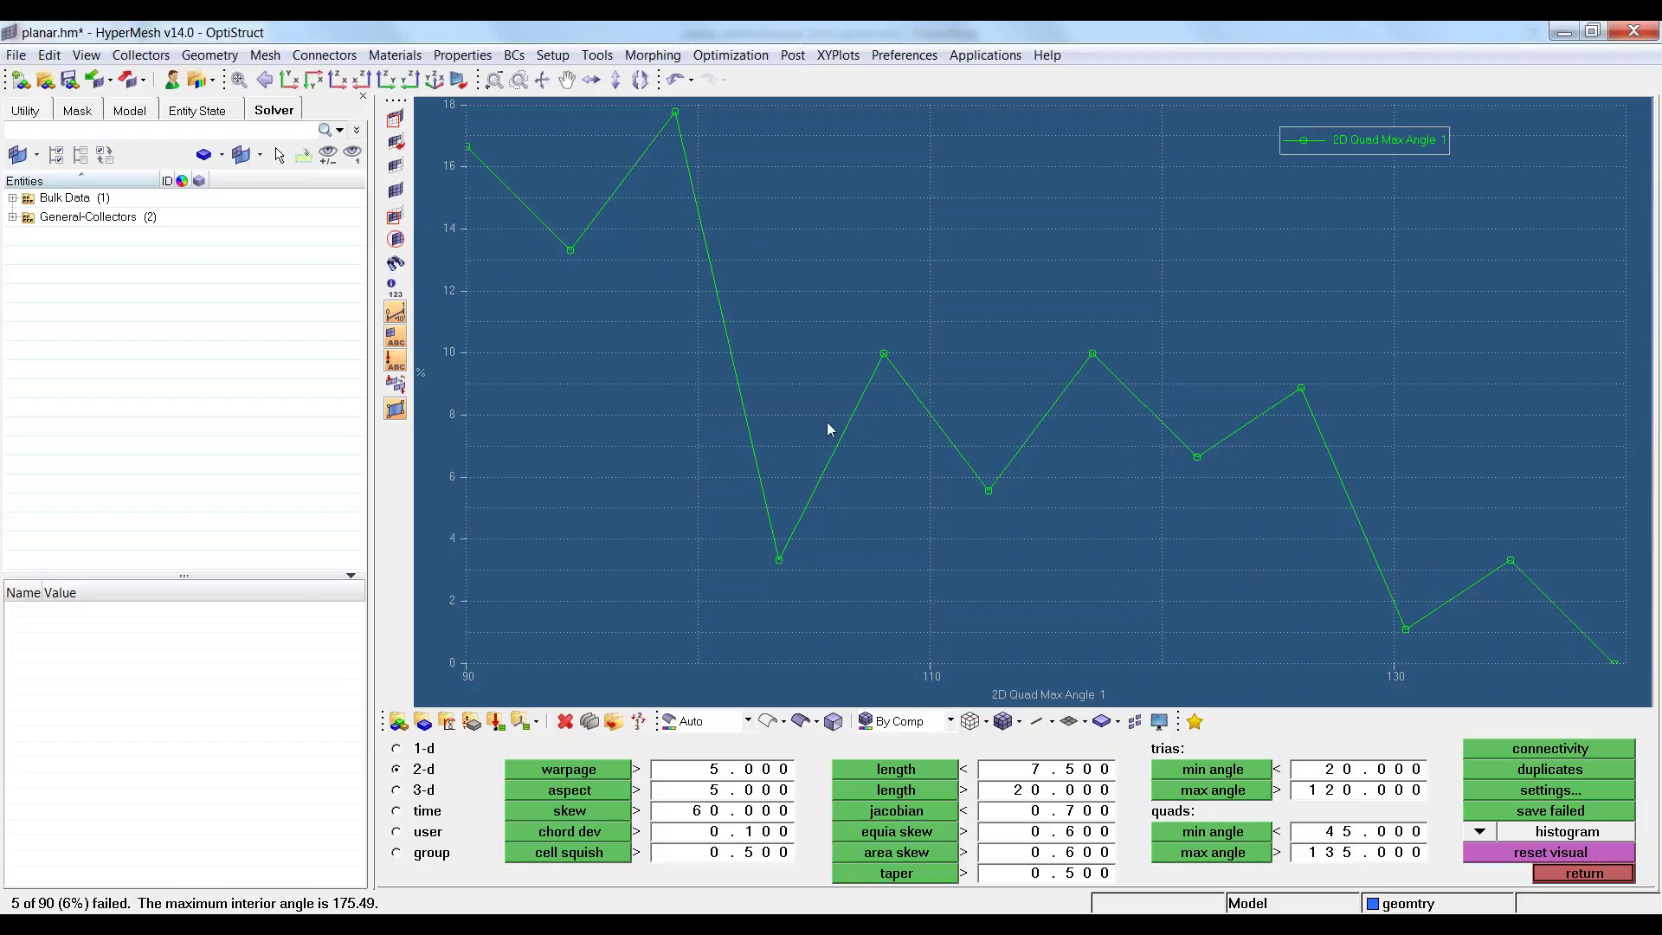
pyautogui.click(1589, 876)
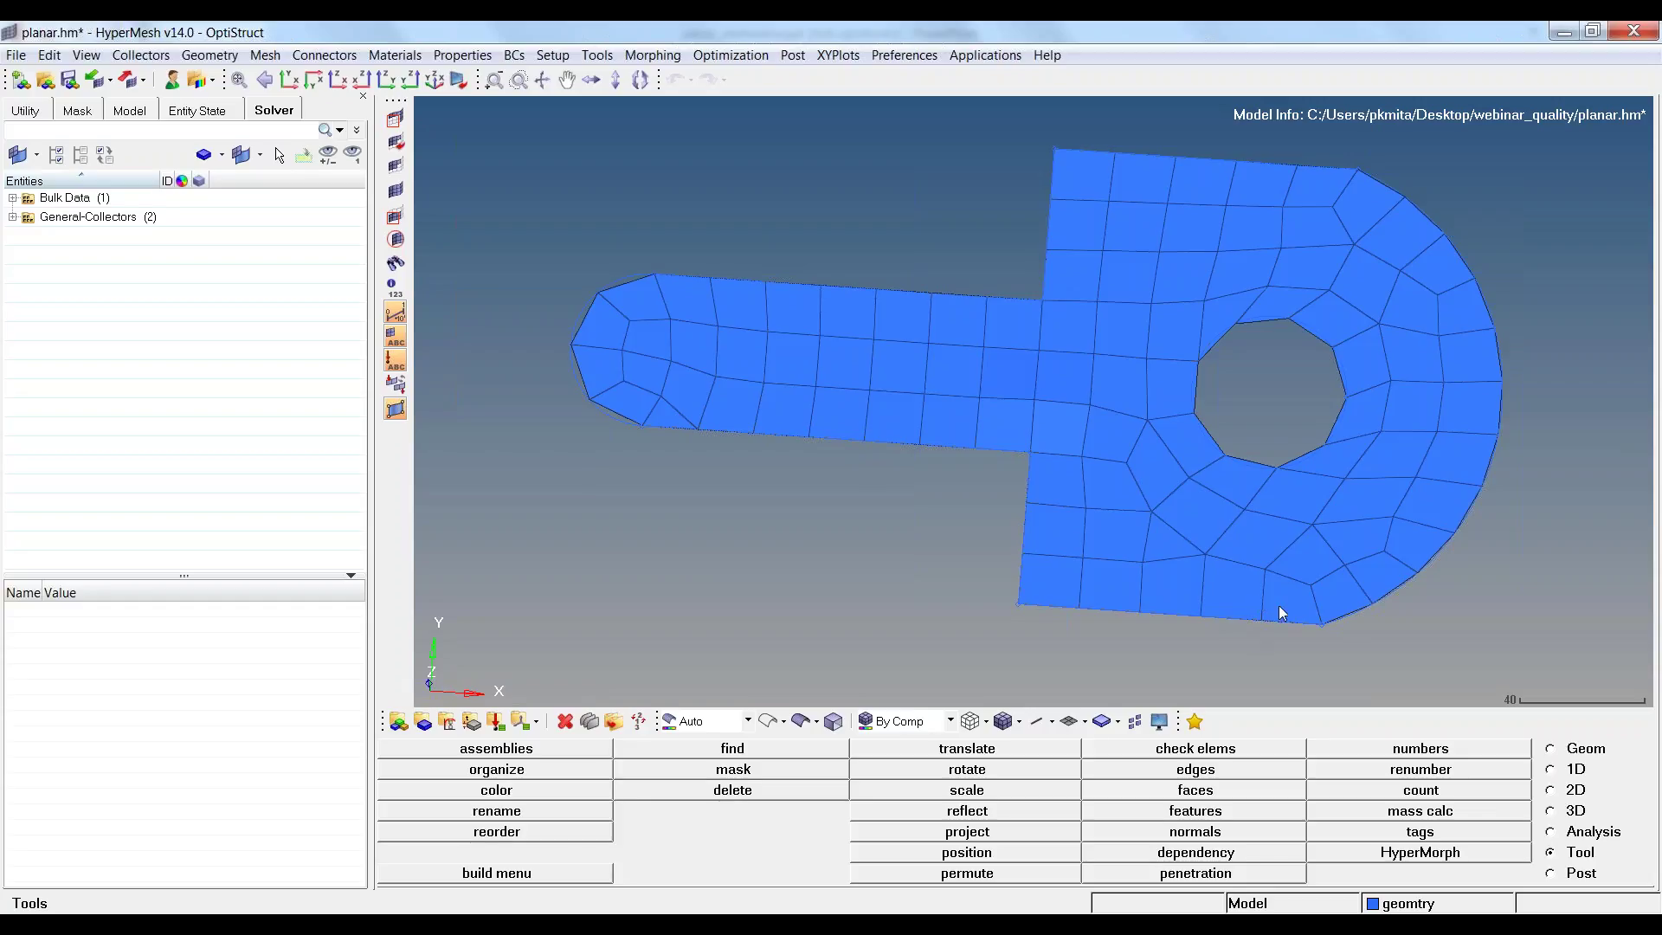
# Snap the bracket mesh to the top-down XY view and switch to the 2D page.
pyautogui.keyDown('ctrl'); pyautogui.moveTo(1353, 613); pyautogui.dragTo(1315, 571); pyautogui.keyUp('ctrl')
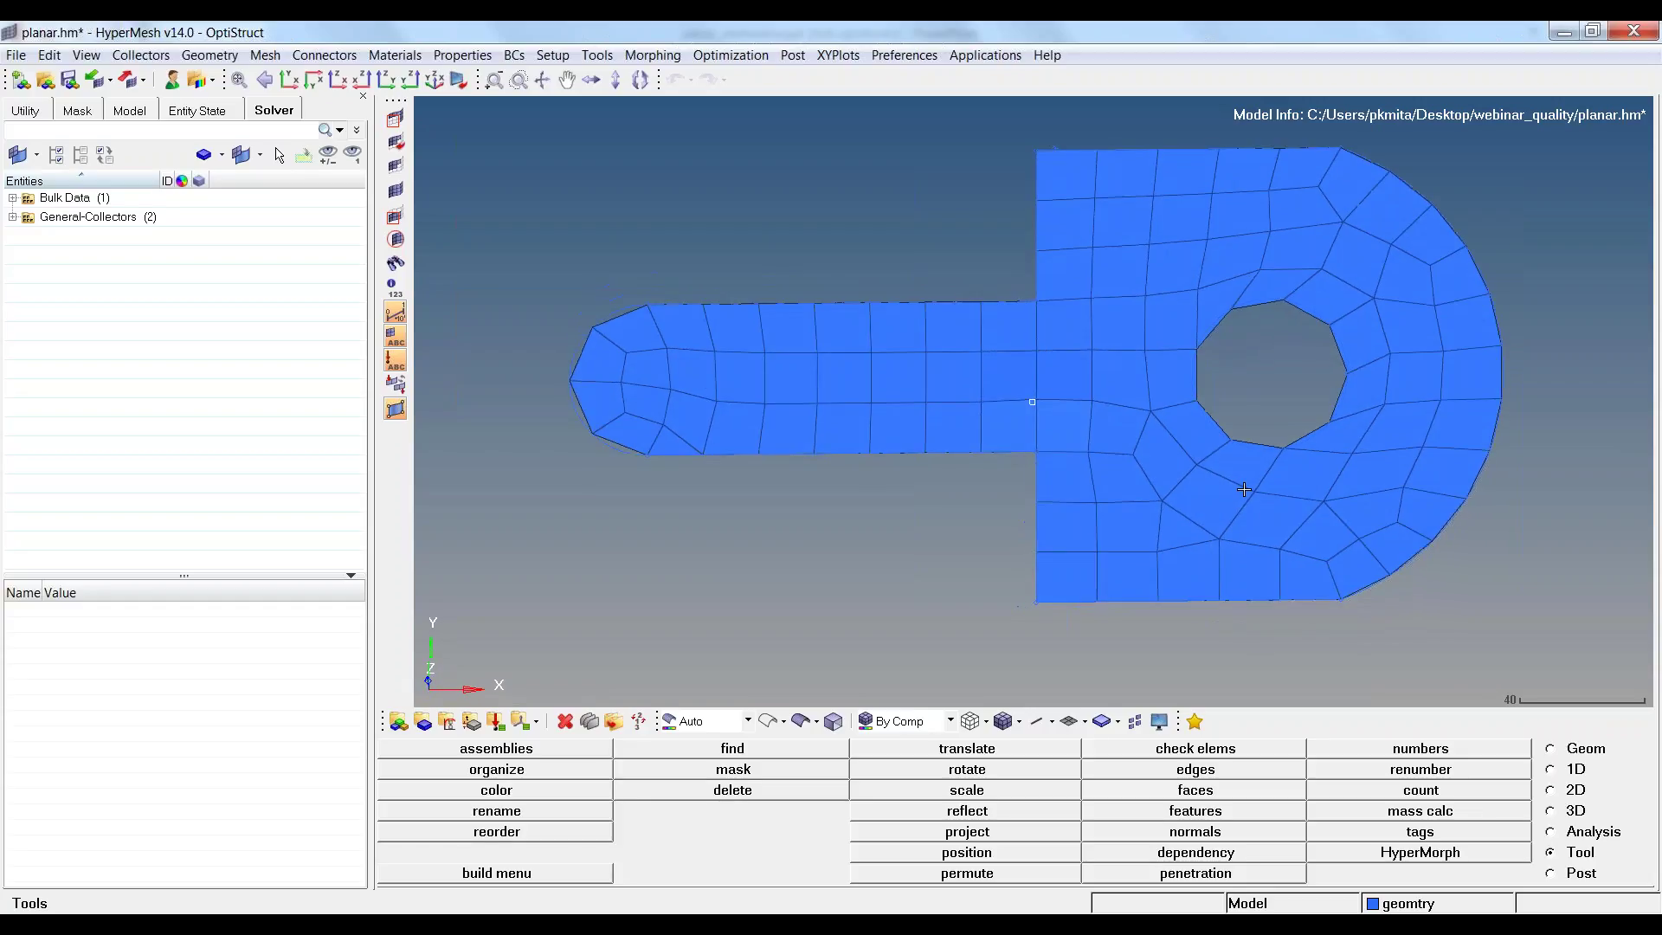
pyautogui.click(294, 79)
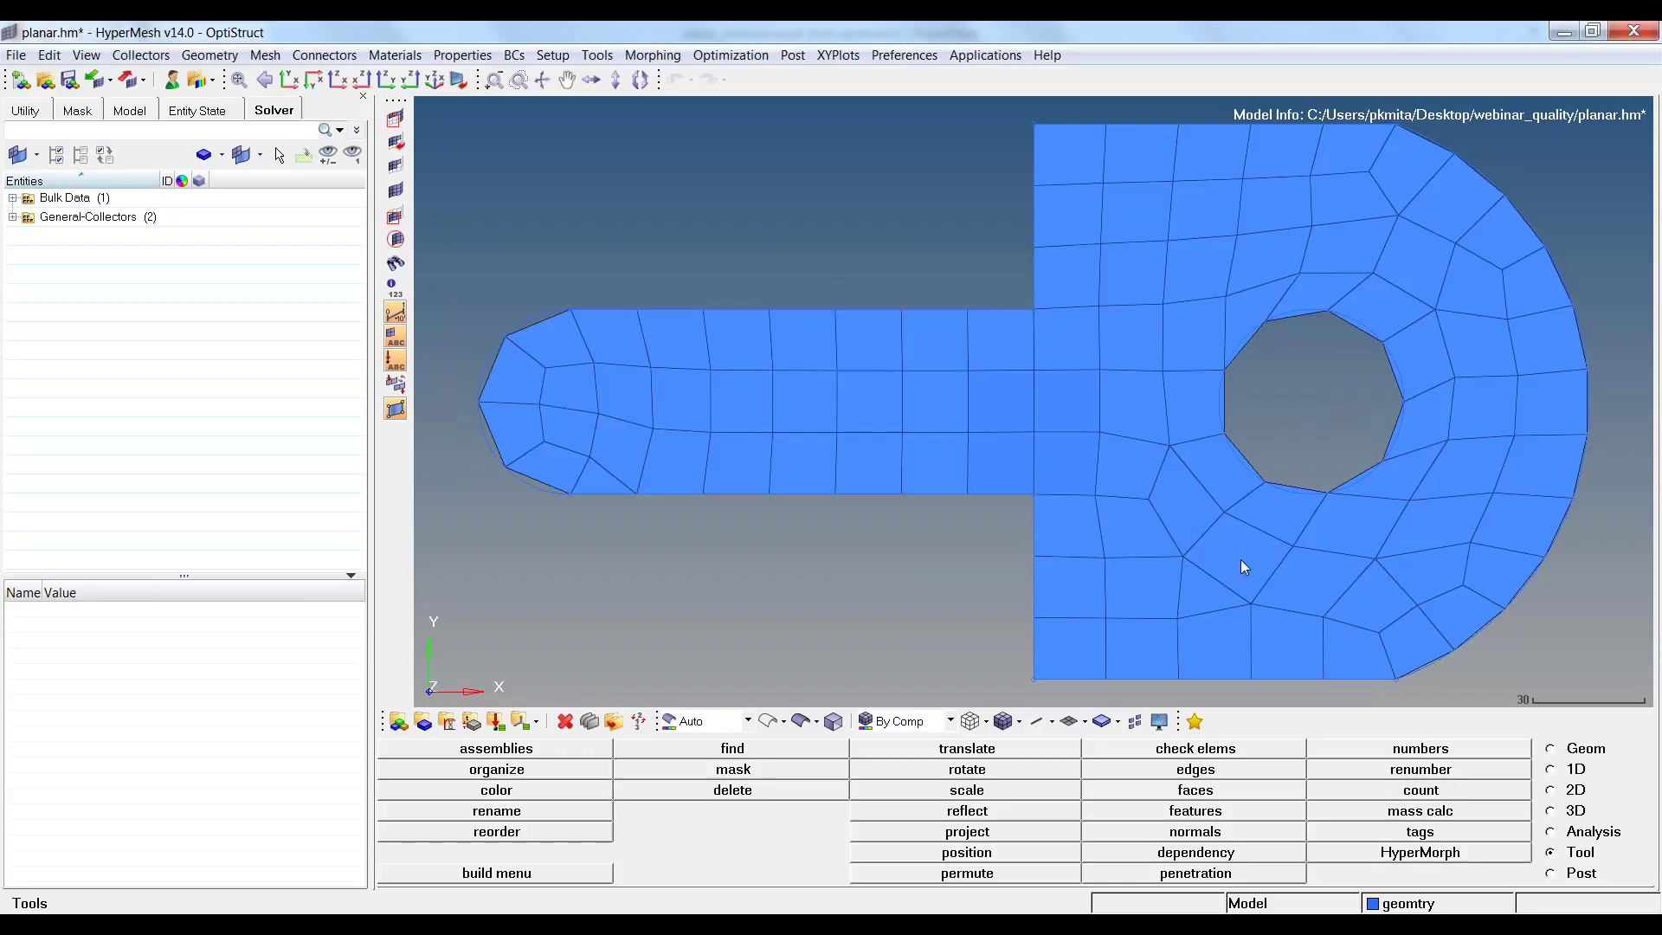
pyautogui.click(1563, 792)
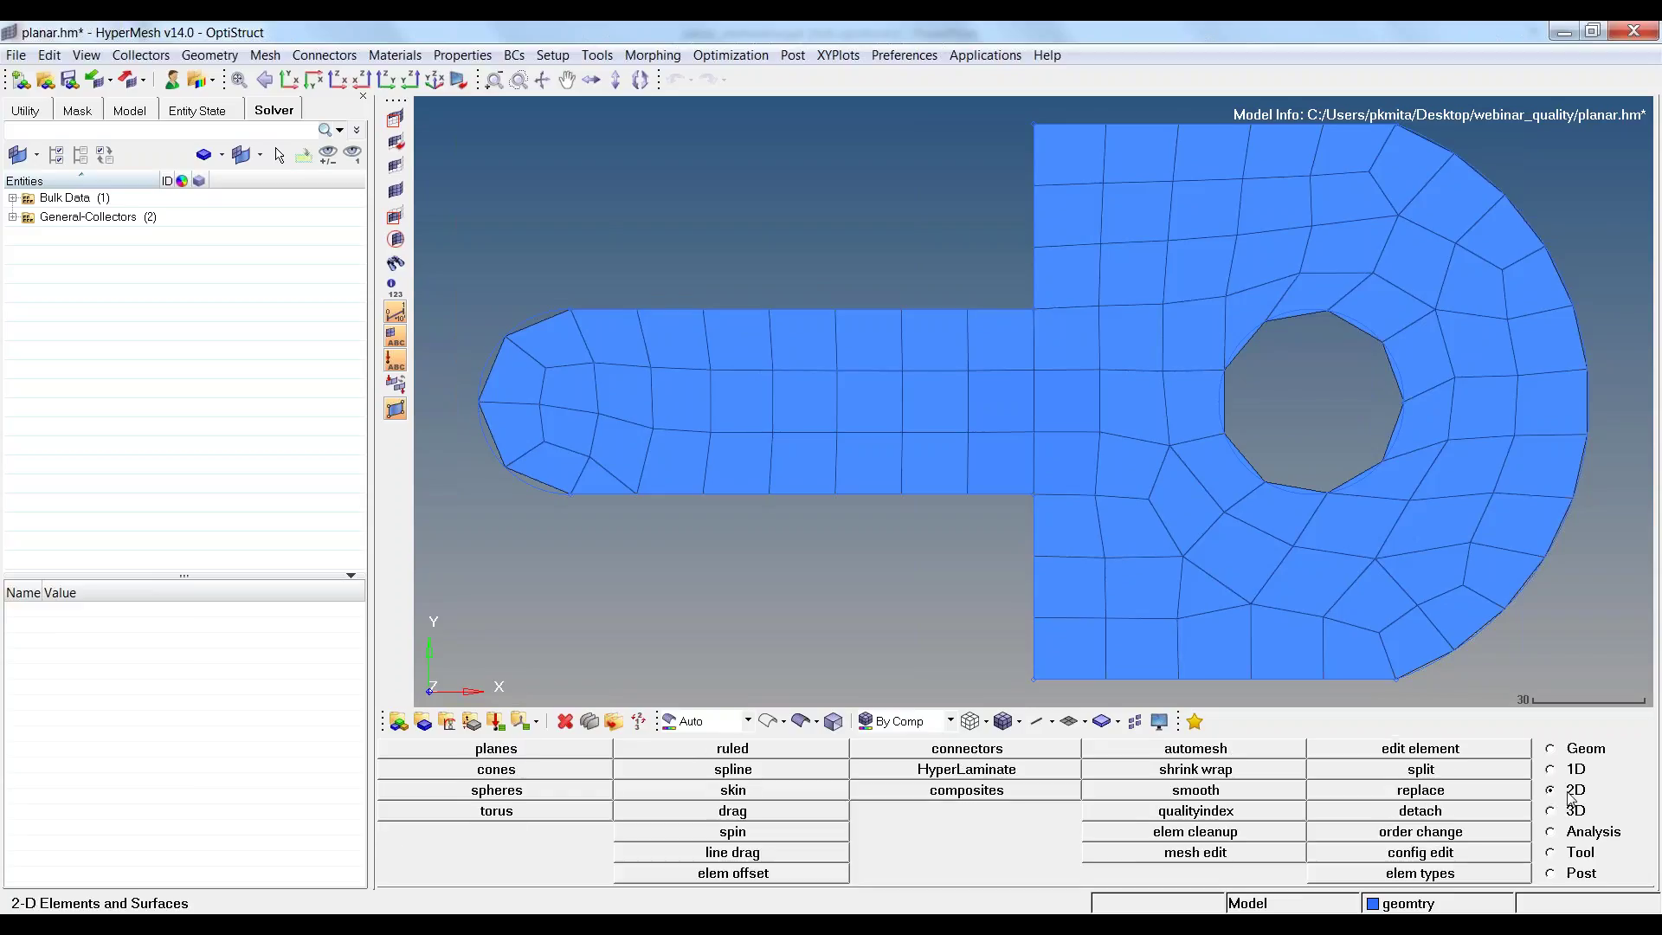
# Run qualityindex on the bracket mesh (comp. QI 85.10) and drag thresholds toward ideal.
pyautogui.click(1200, 816)
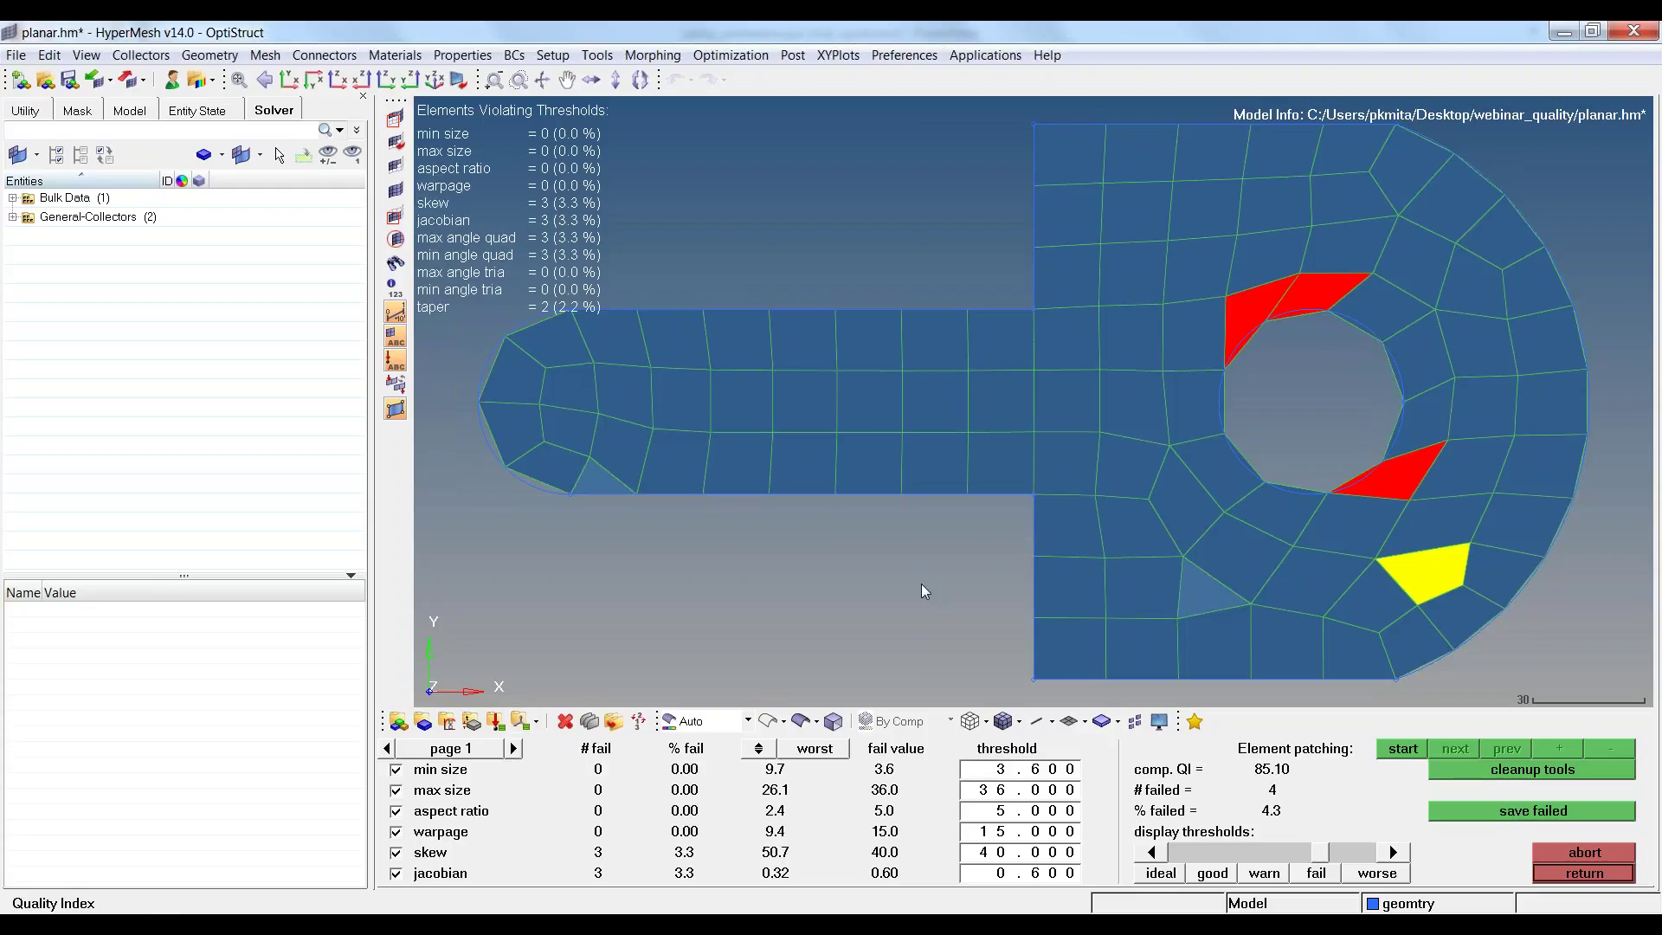
pyautogui.scroll(-2, 909, 537)
pyautogui.scroll(-2, 909, 541)
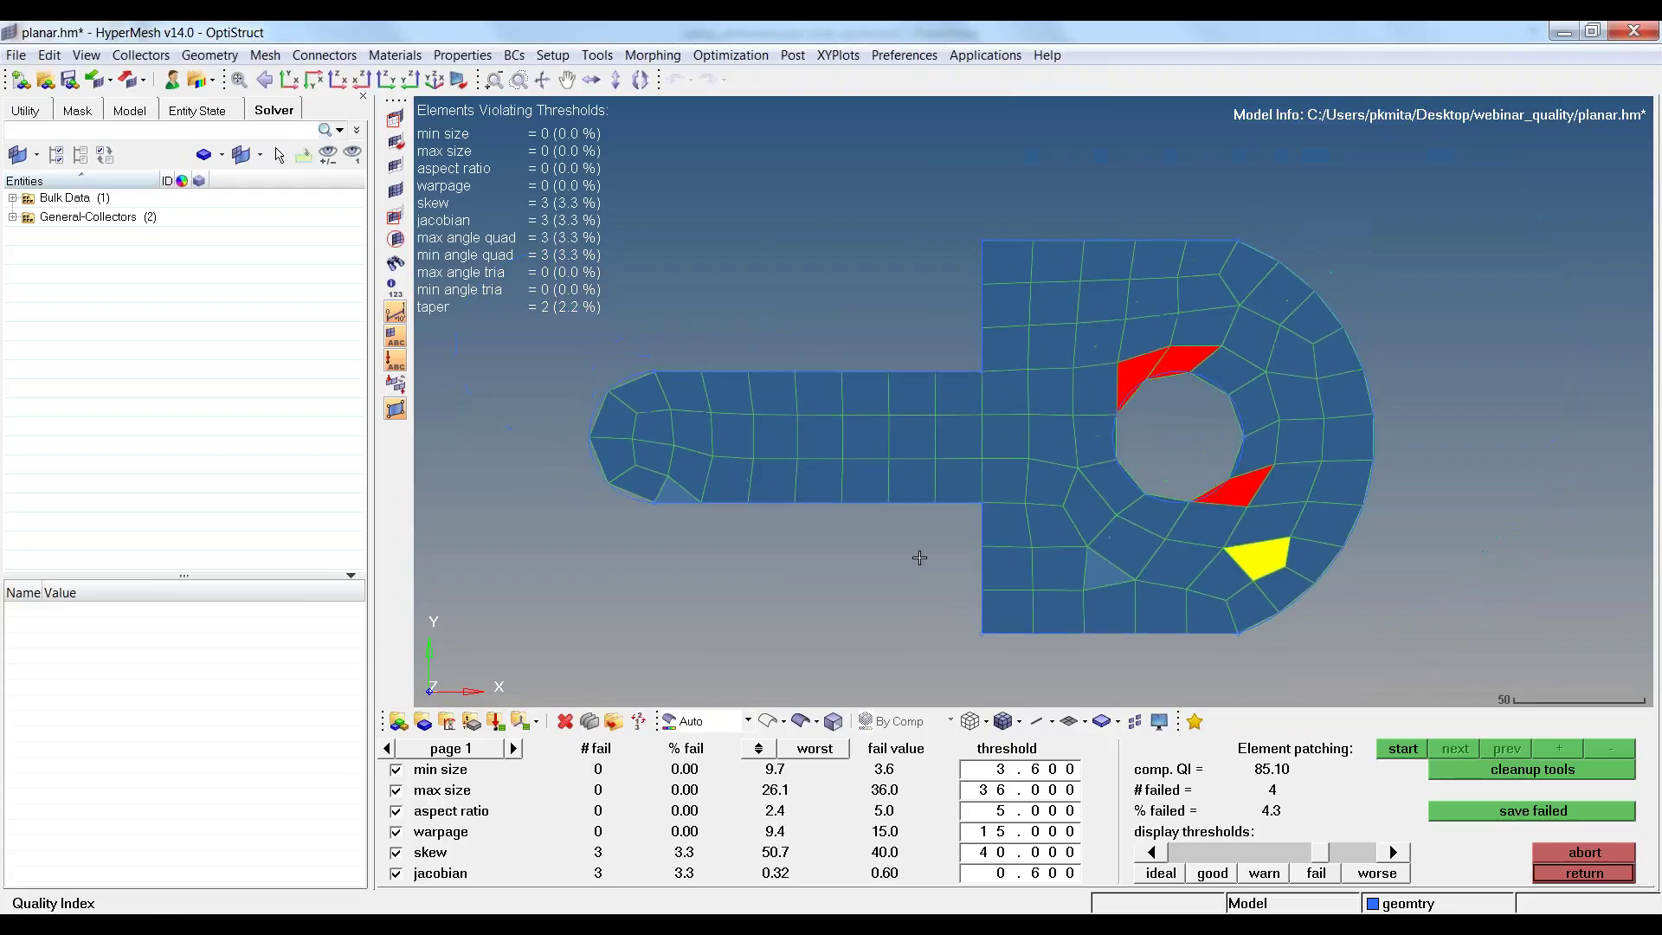
pyautogui.moveTo(1322, 853)
pyautogui.mouseDown()
pyautogui.moveTo(1174, 860)
pyautogui.moveTo(1346, 858)
pyautogui.moveTo(1170, 857)
pyautogui.mouseUp()
# Page through the quality criteria and exclude min size and max size.
pyautogui.moveTo(1030, 485)
pyautogui.keyDown('ctrl'); pyautogui.mouseDown()
pyautogui.moveTo(1032, 401)
pyautogui.moveTo(1223, 431)
pyautogui.moveTo(1218, 418)
pyautogui.mouseUp(); pyautogui.keyUp('ctrl')
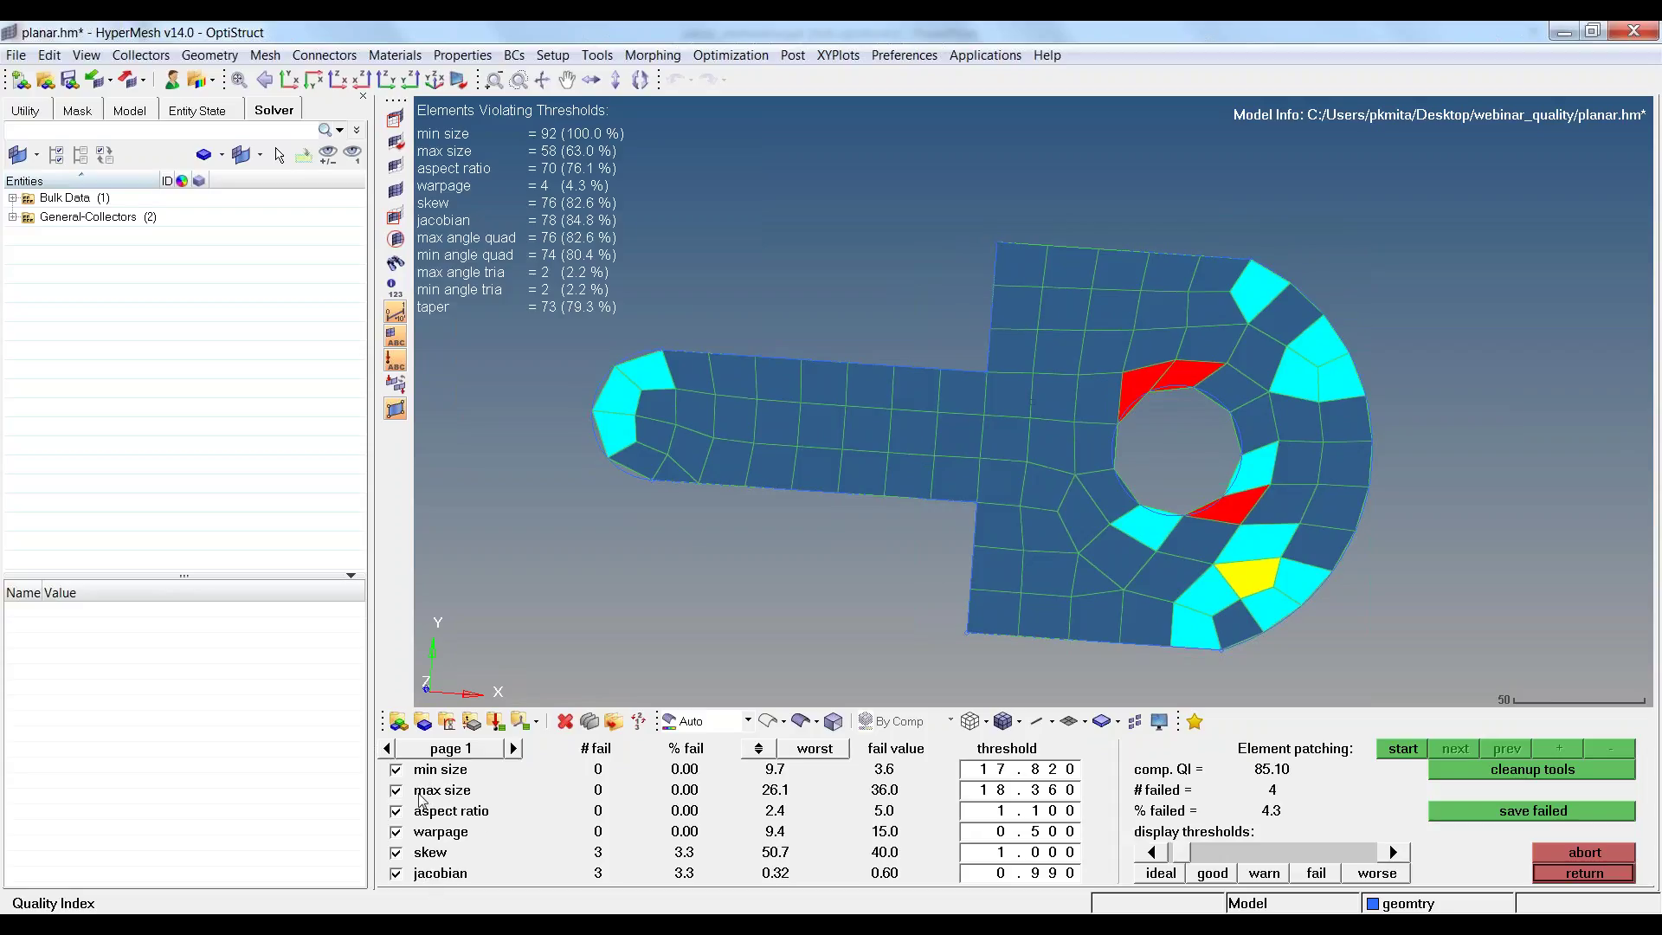
pyautogui.click(515, 750)
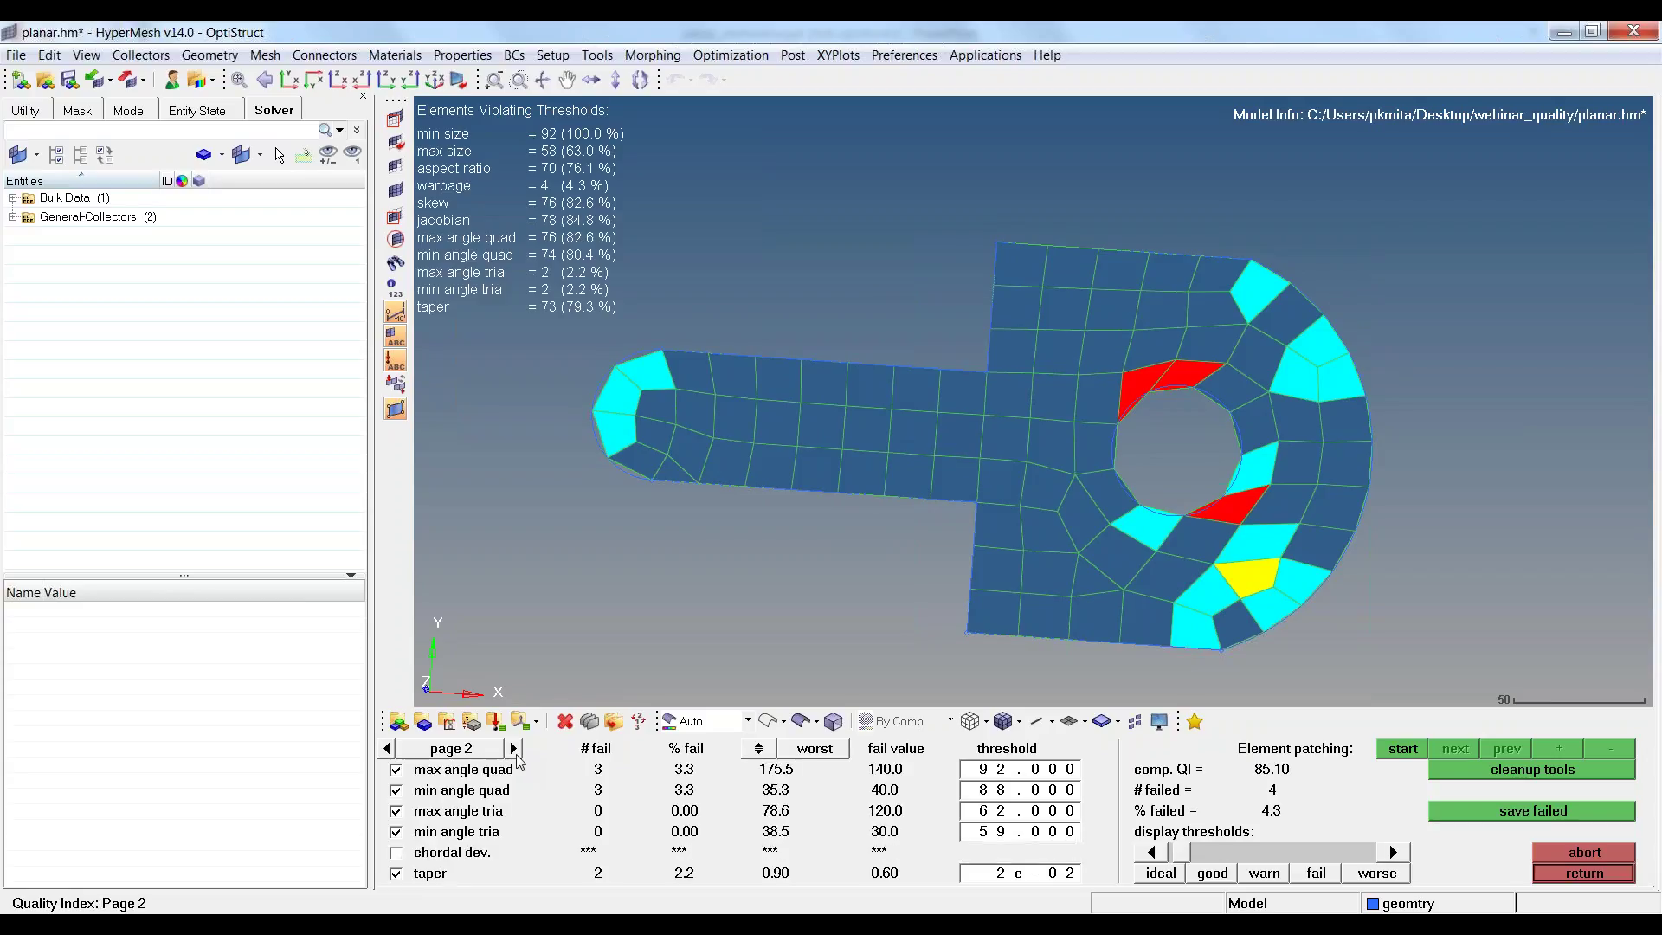
pyautogui.click(514, 748)
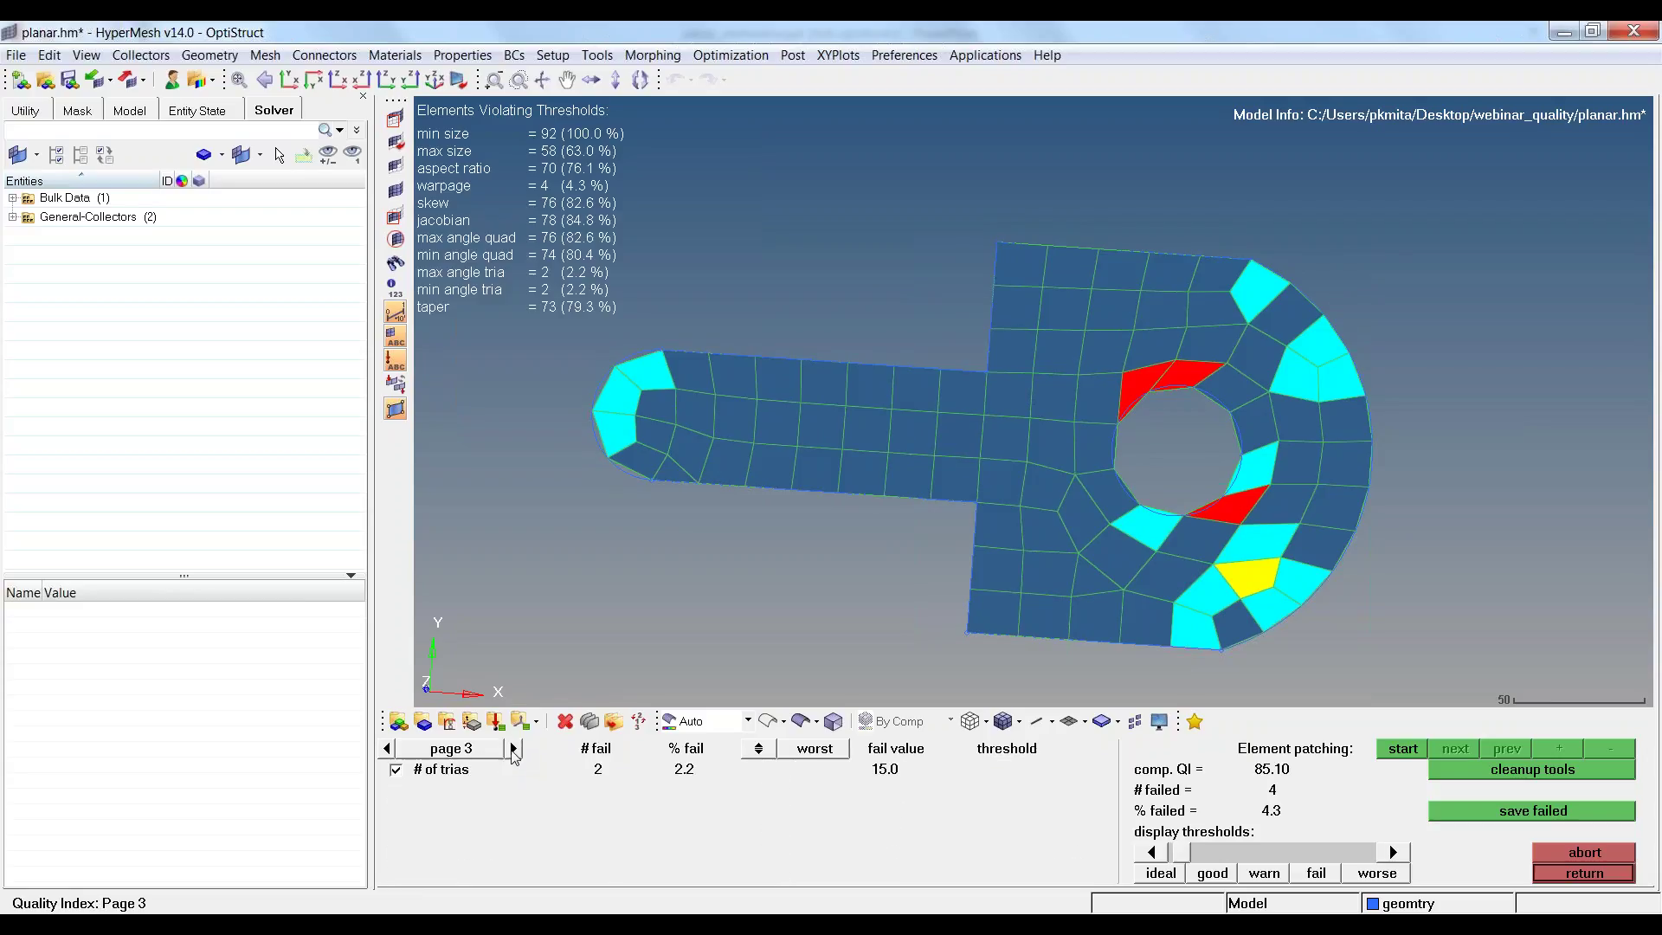
pyautogui.click(391, 750)
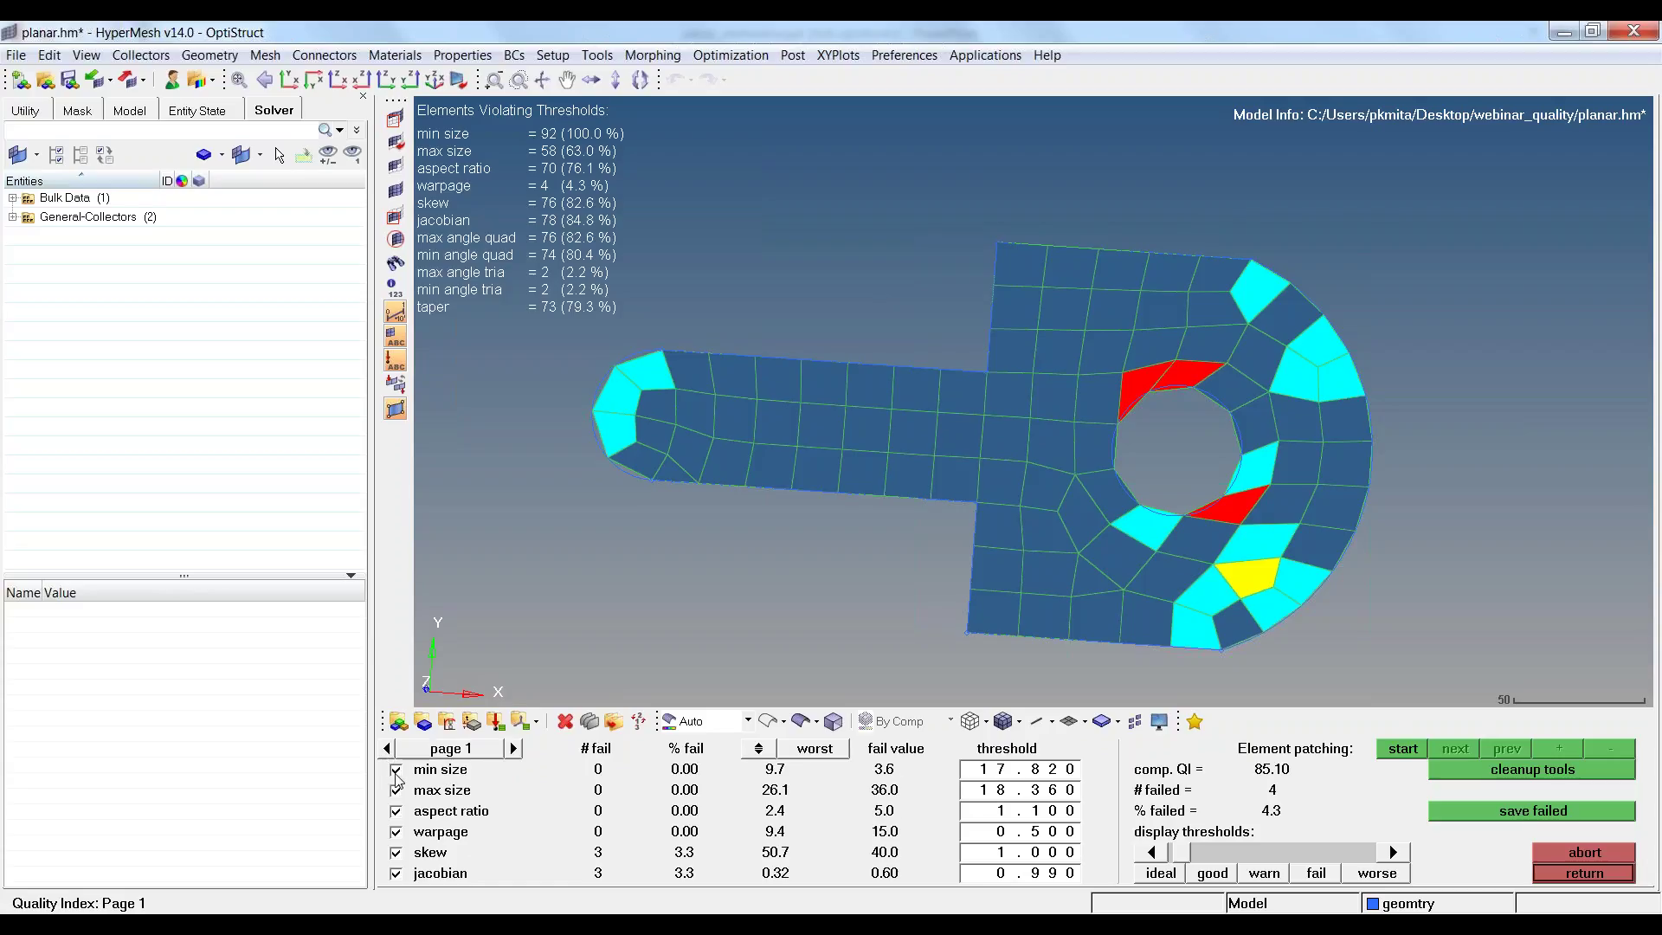
pyautogui.click(395, 770)
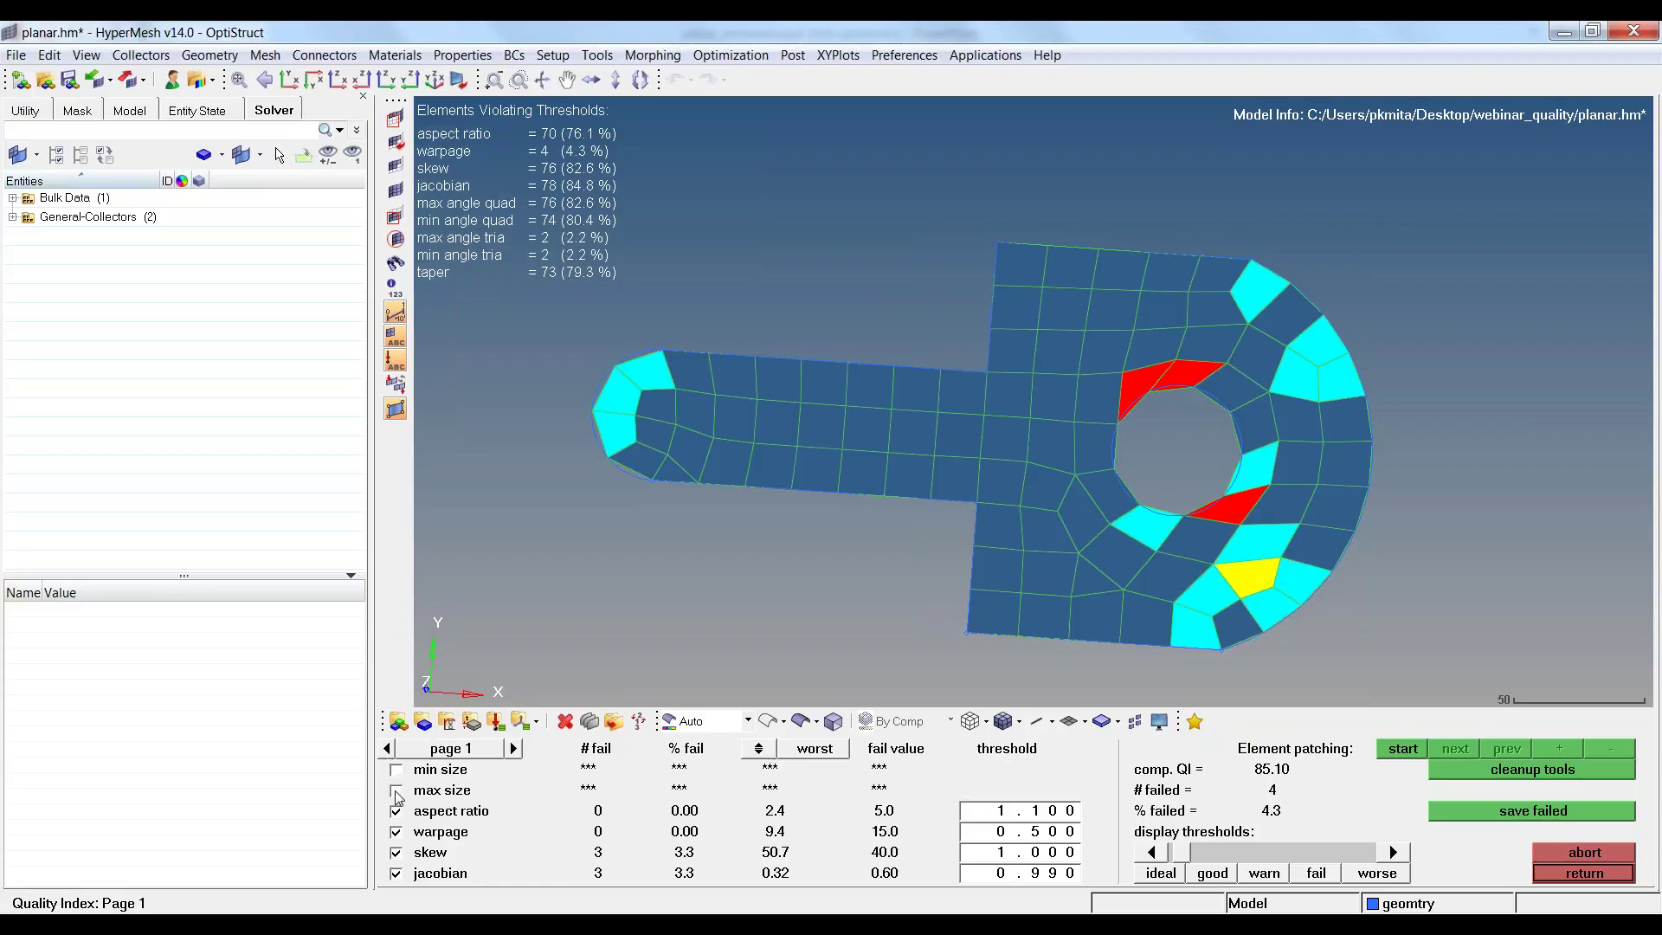
# Push display thresholds fully to ideal, flagging all 92 elements for aspect and skew.
pyautogui.scroll(-2, 1158, 607)
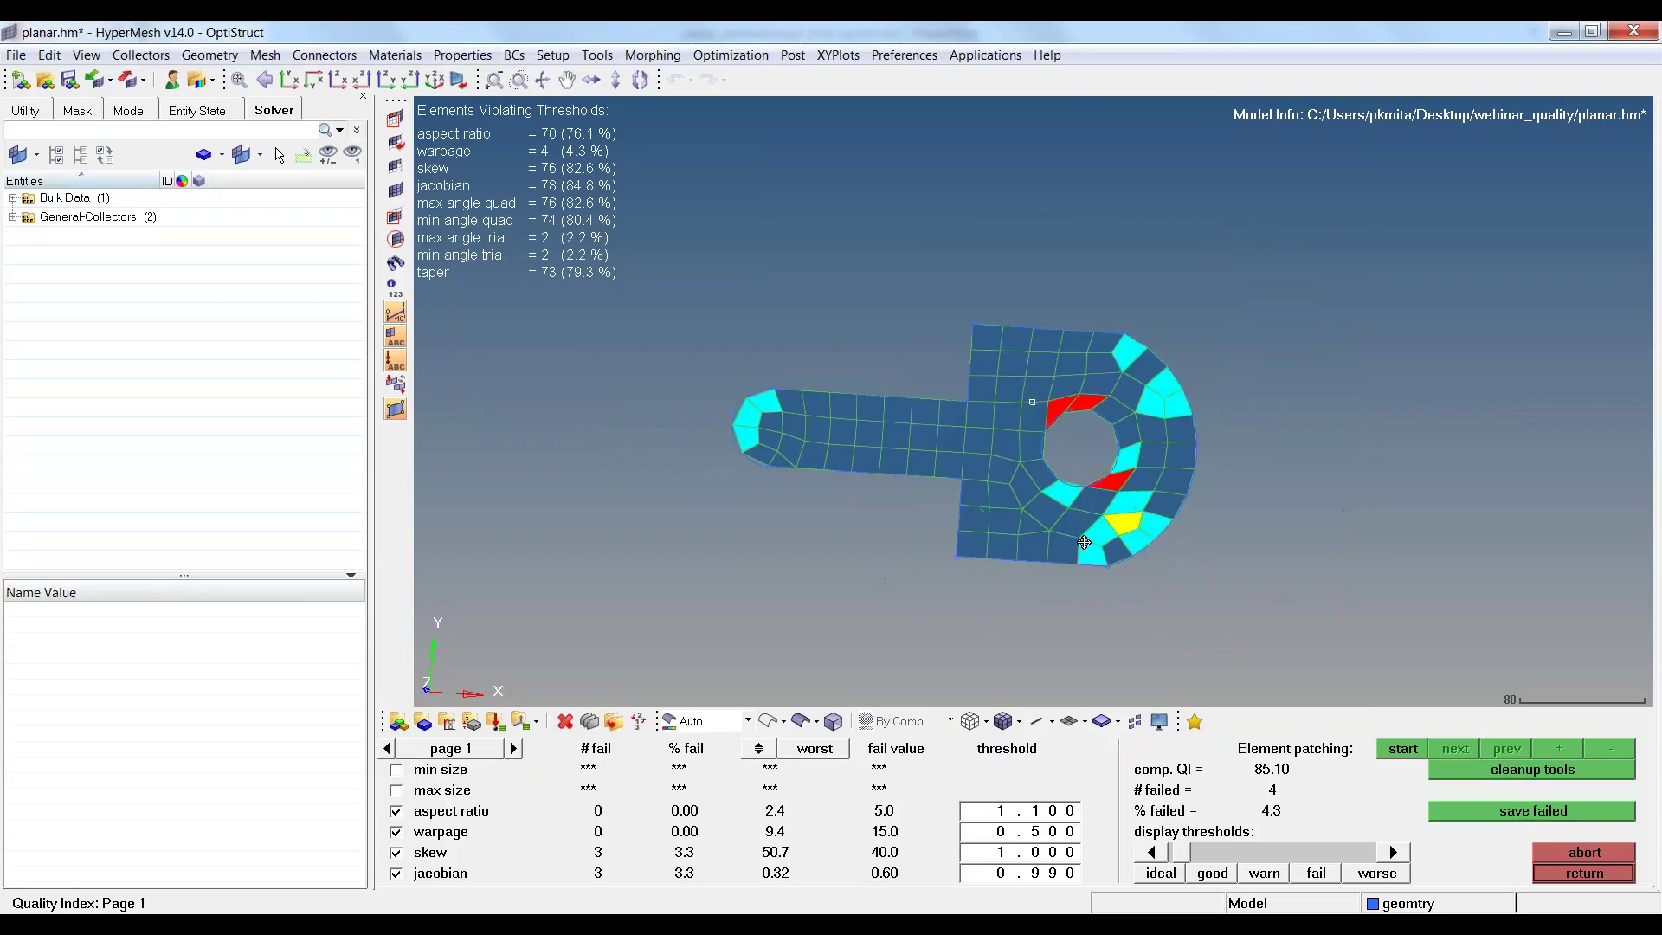
pyautogui.scroll(-1, 1086, 468)
pyautogui.moveTo(1086, 468)
pyautogui.keyDown('ctrl'); pyautogui.mouseDown()
pyautogui.moveTo(988, 378)
pyautogui.moveTo(951, 387)
pyautogui.mouseUp(); pyautogui.keyUp('ctrl')
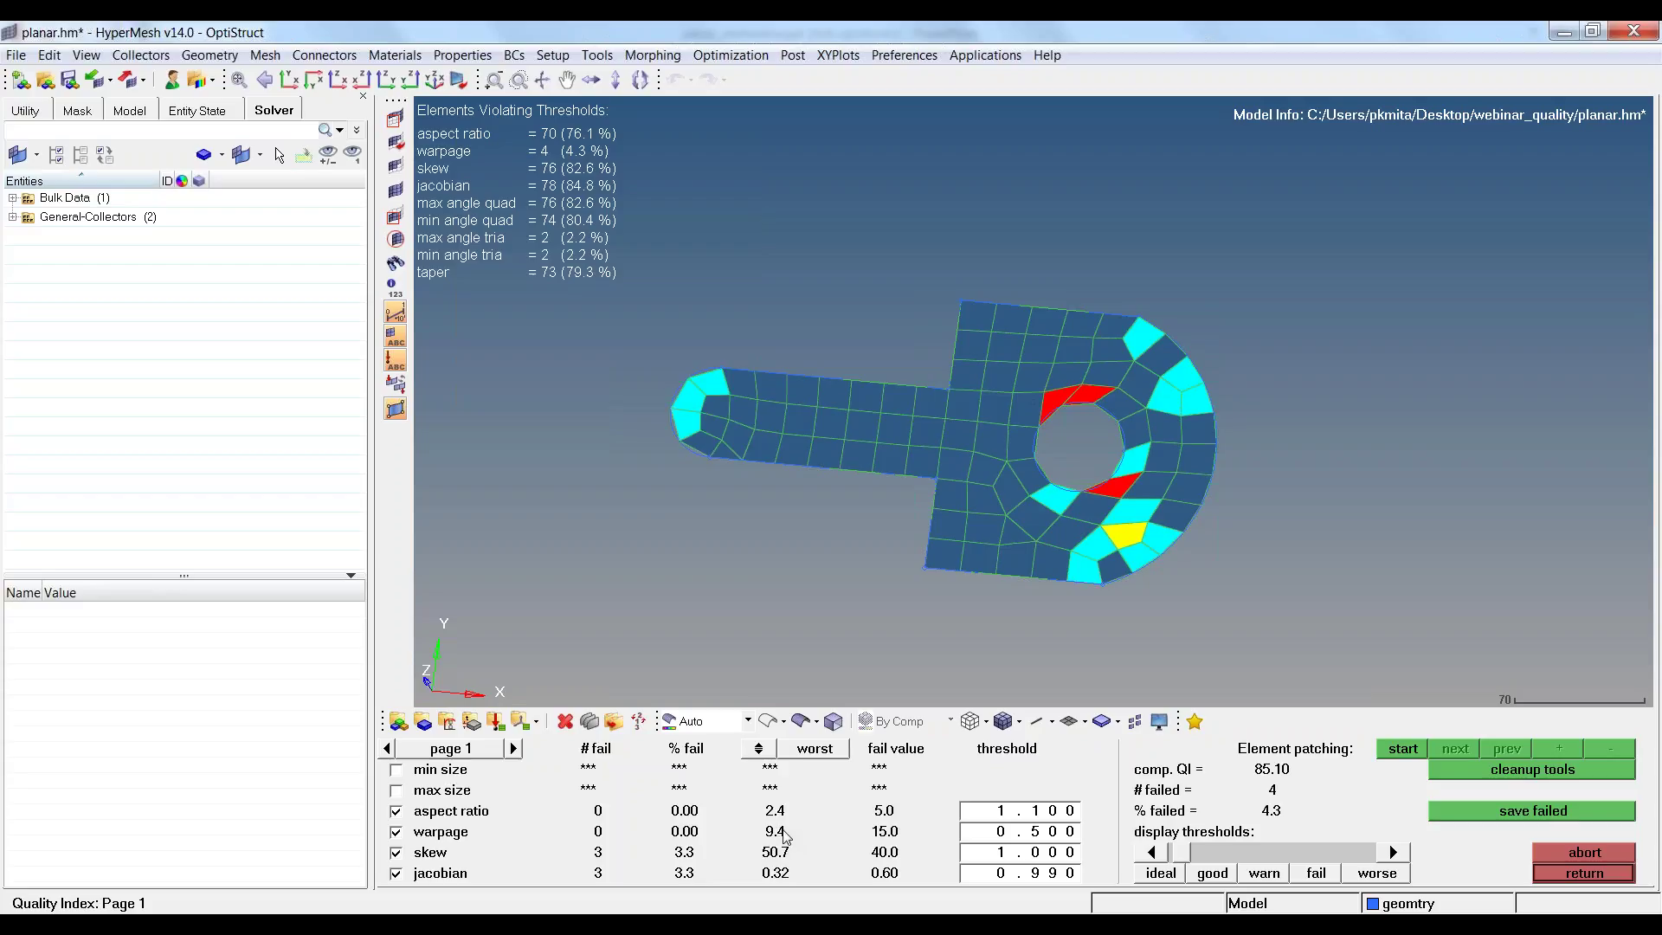
pyautogui.moveTo(950, 450)
pyautogui.keyDown('ctrl'); pyautogui.mouseDown()
pyautogui.moveTo(951, 376)
pyautogui.moveTo(937, 474)
pyautogui.moveTo(948, 434)
pyautogui.moveTo(967, 477)
pyautogui.moveTo(939, 433)
pyautogui.mouseUp(); pyautogui.keyUp('ctrl')
pyautogui.scroll(3, 951, 377)
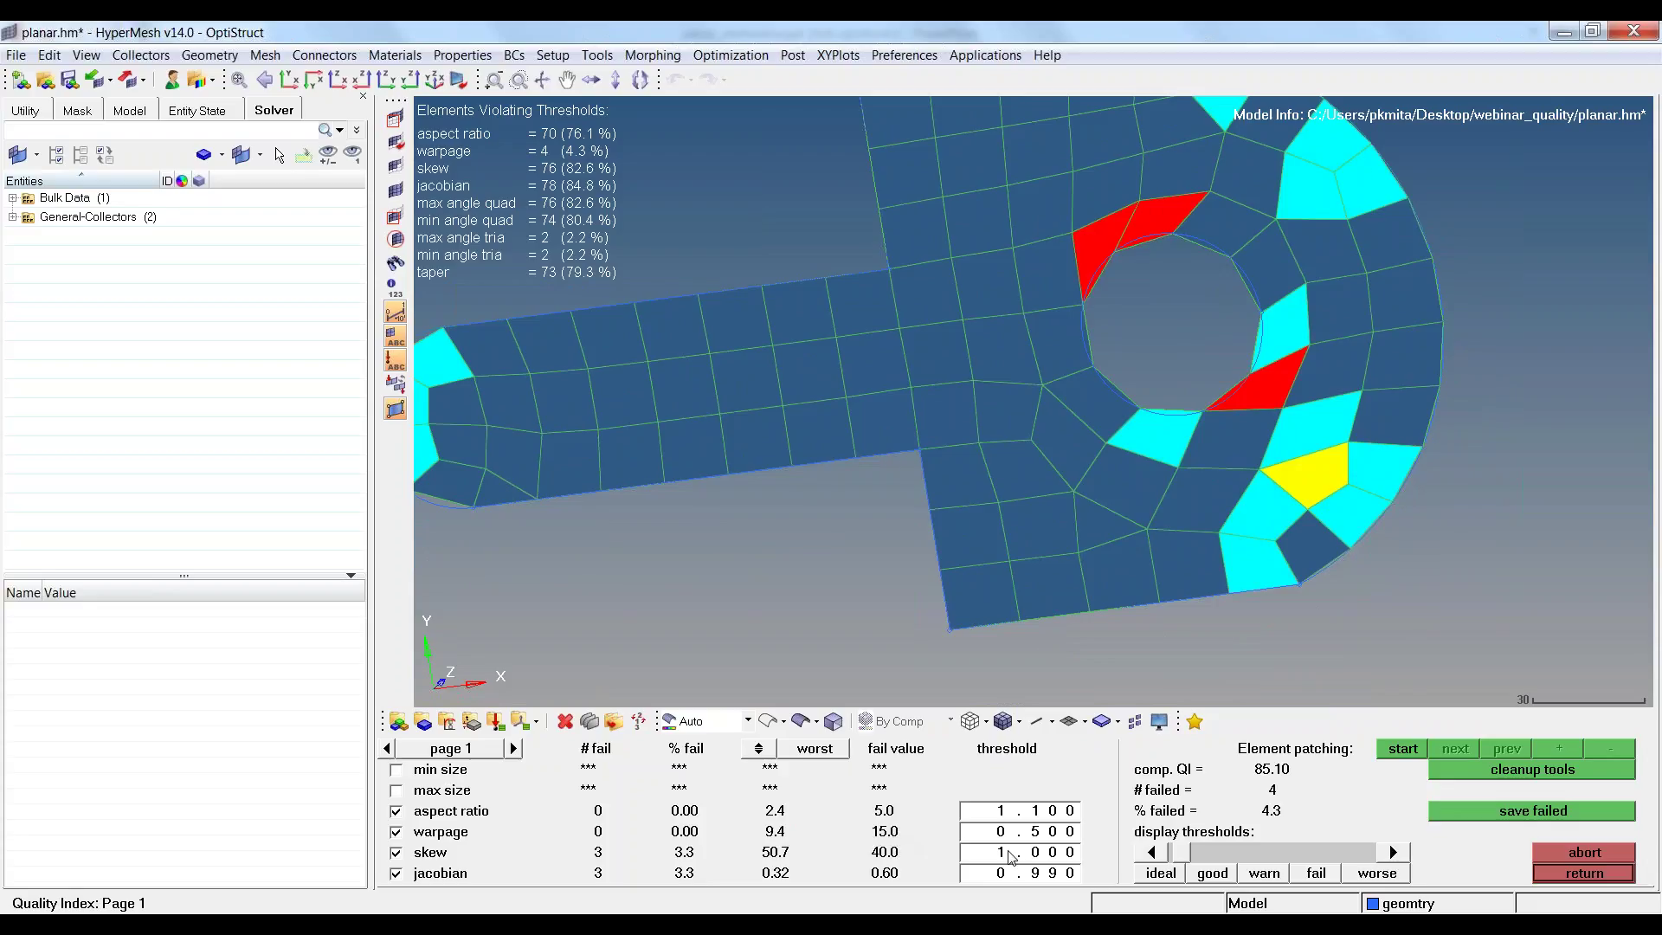
pyautogui.moveTo(1182, 853); pyautogui.dragTo(1173, 853)
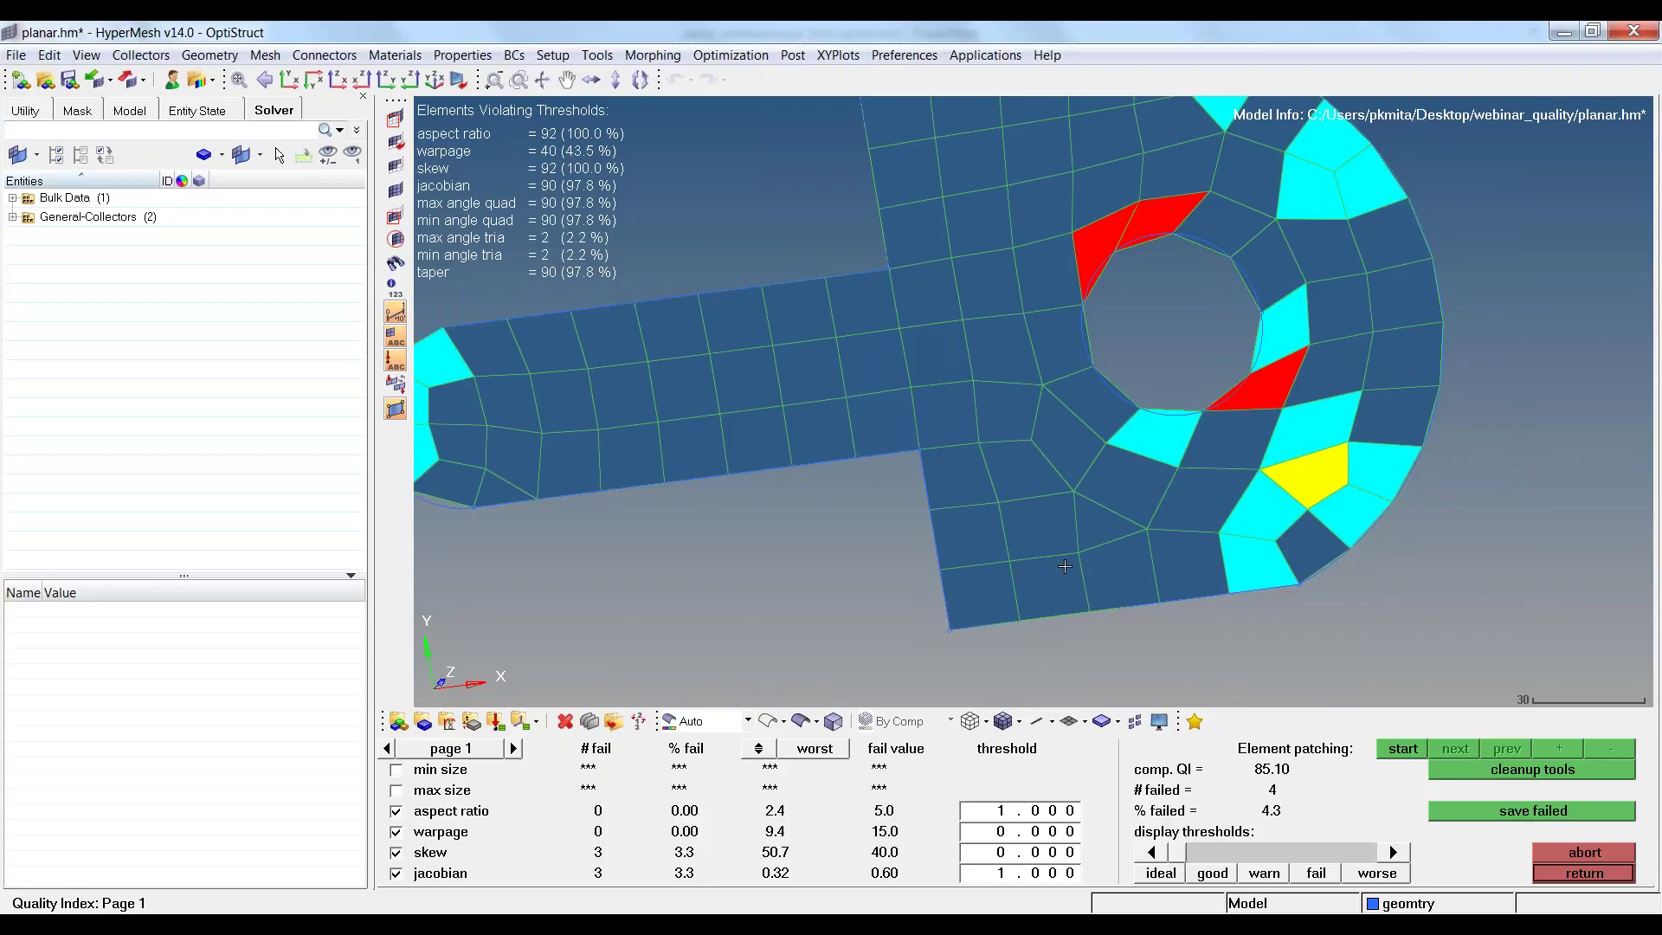
# Inspect the tilted strip from oblique angles, then exit the quality index check.
pyautogui.moveTo(1065, 566)
pyautogui.keyDown('ctrl'); pyautogui.mouseDown()
pyautogui.moveTo(1238, 537)
pyautogui.moveTo(835, 392)
pyautogui.mouseUp(); pyautogui.keyUp('ctrl')
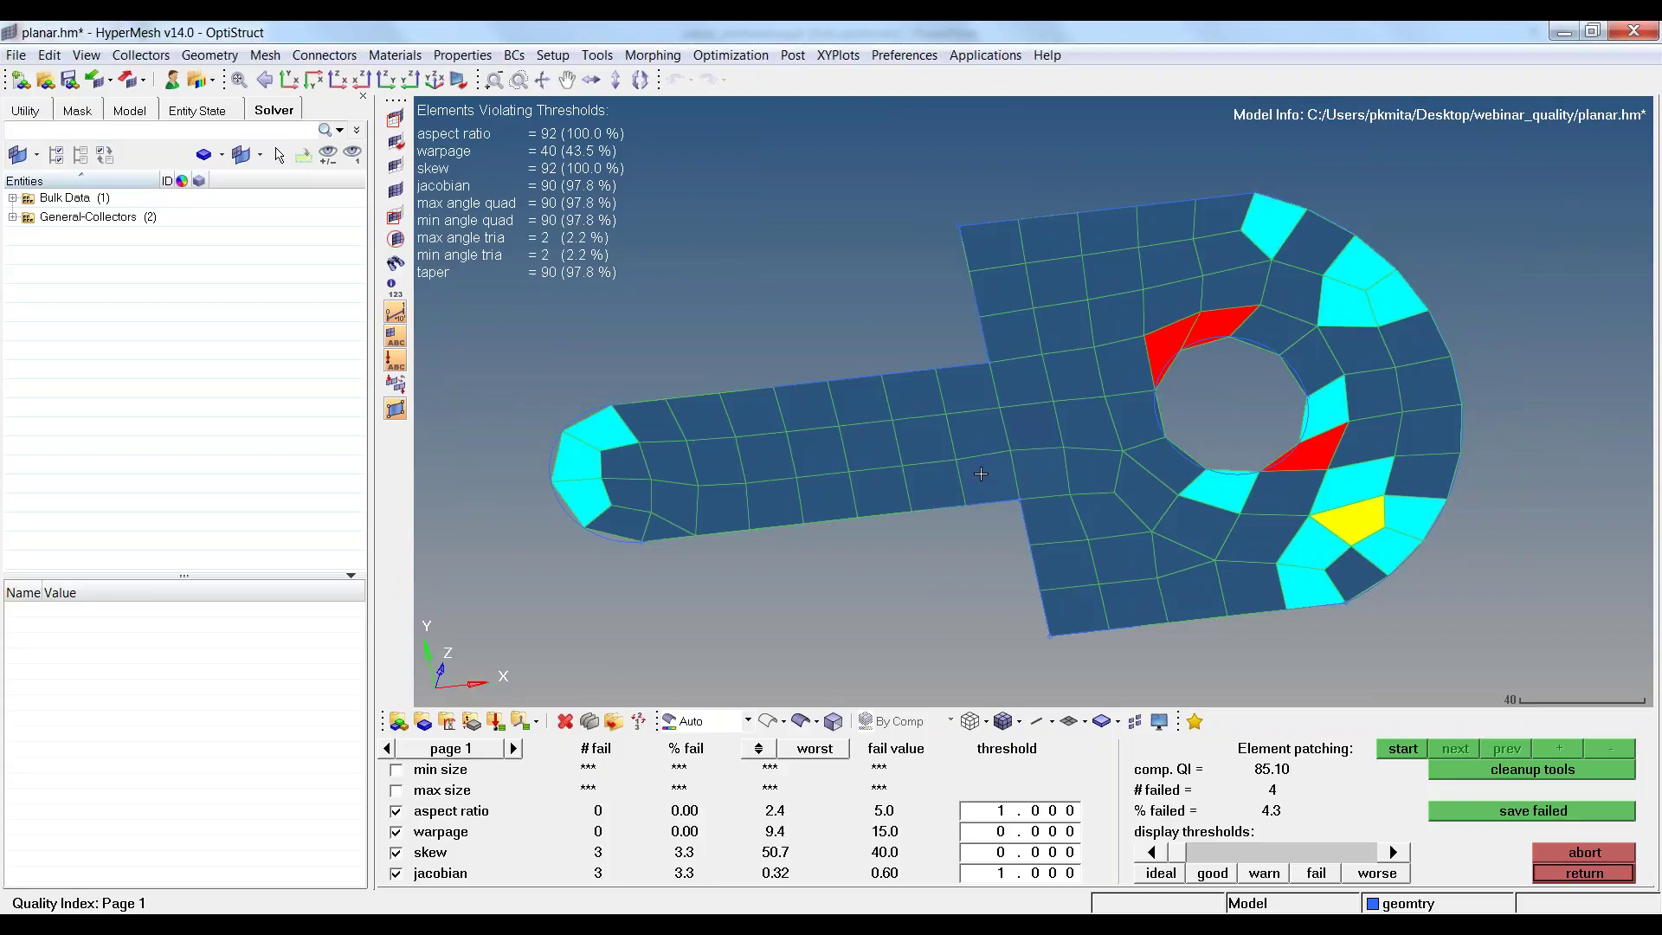
pyautogui.moveTo(1031, 509)
pyautogui.keyDown('ctrl'); pyautogui.mouseDown()
pyautogui.moveTo(1044, 445)
pyautogui.moveTo(1081, 446)
pyautogui.moveTo(1023, 503)
pyautogui.moveTo(999, 498)
pyautogui.mouseUp(); pyautogui.keyUp('ctrl')
pyautogui.scroll(4, 1045, 445)
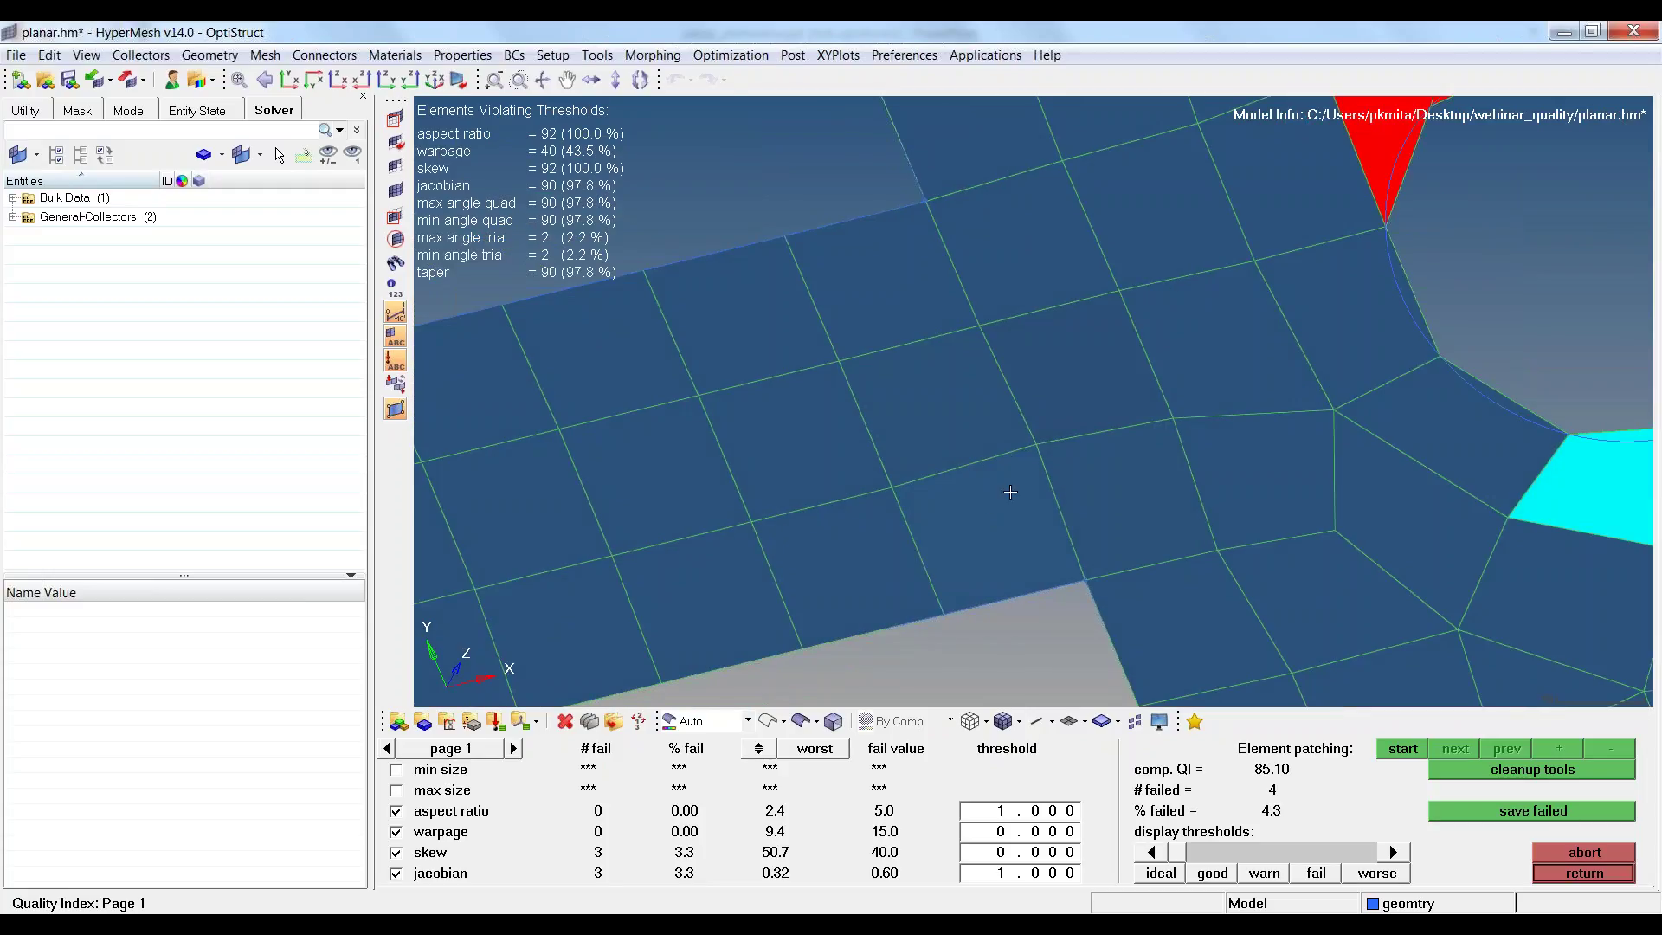
pyautogui.keyDown('ctrl'); pyautogui.moveTo(1010, 491); pyautogui.dragTo(1070, 539); pyautogui.keyUp('ctrl')
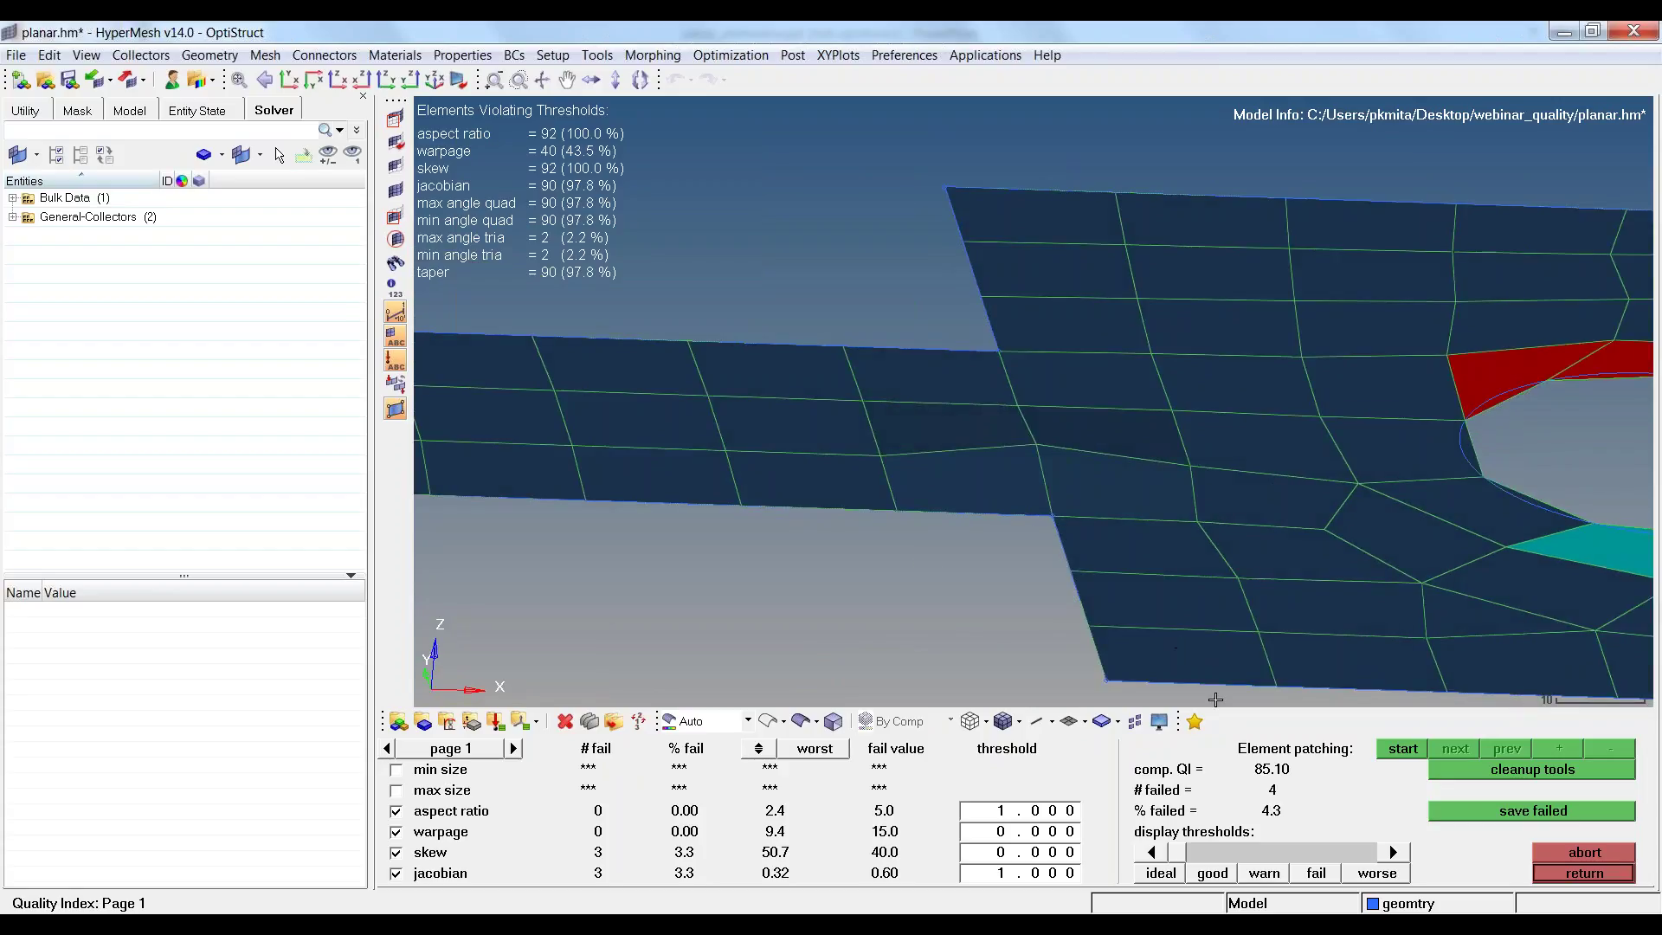
pyautogui.click(1575, 876)
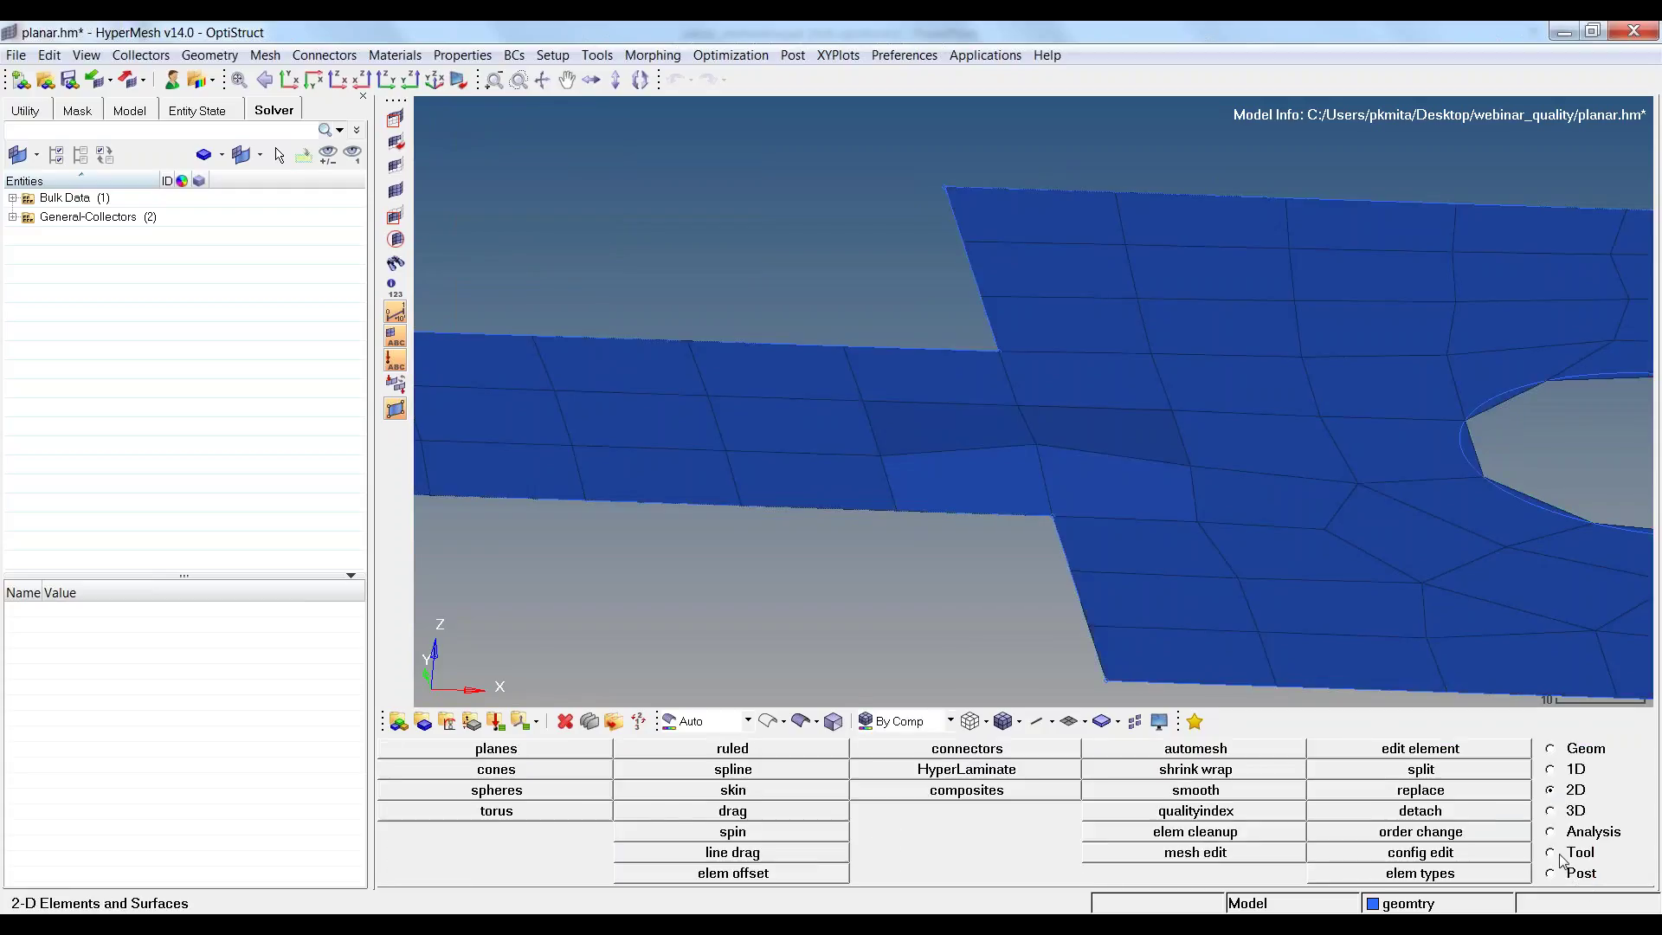
# Define a z-normal target plane through a flat node for node projection.
pyautogui.click(1565, 856)
pyautogui.click(967, 831)
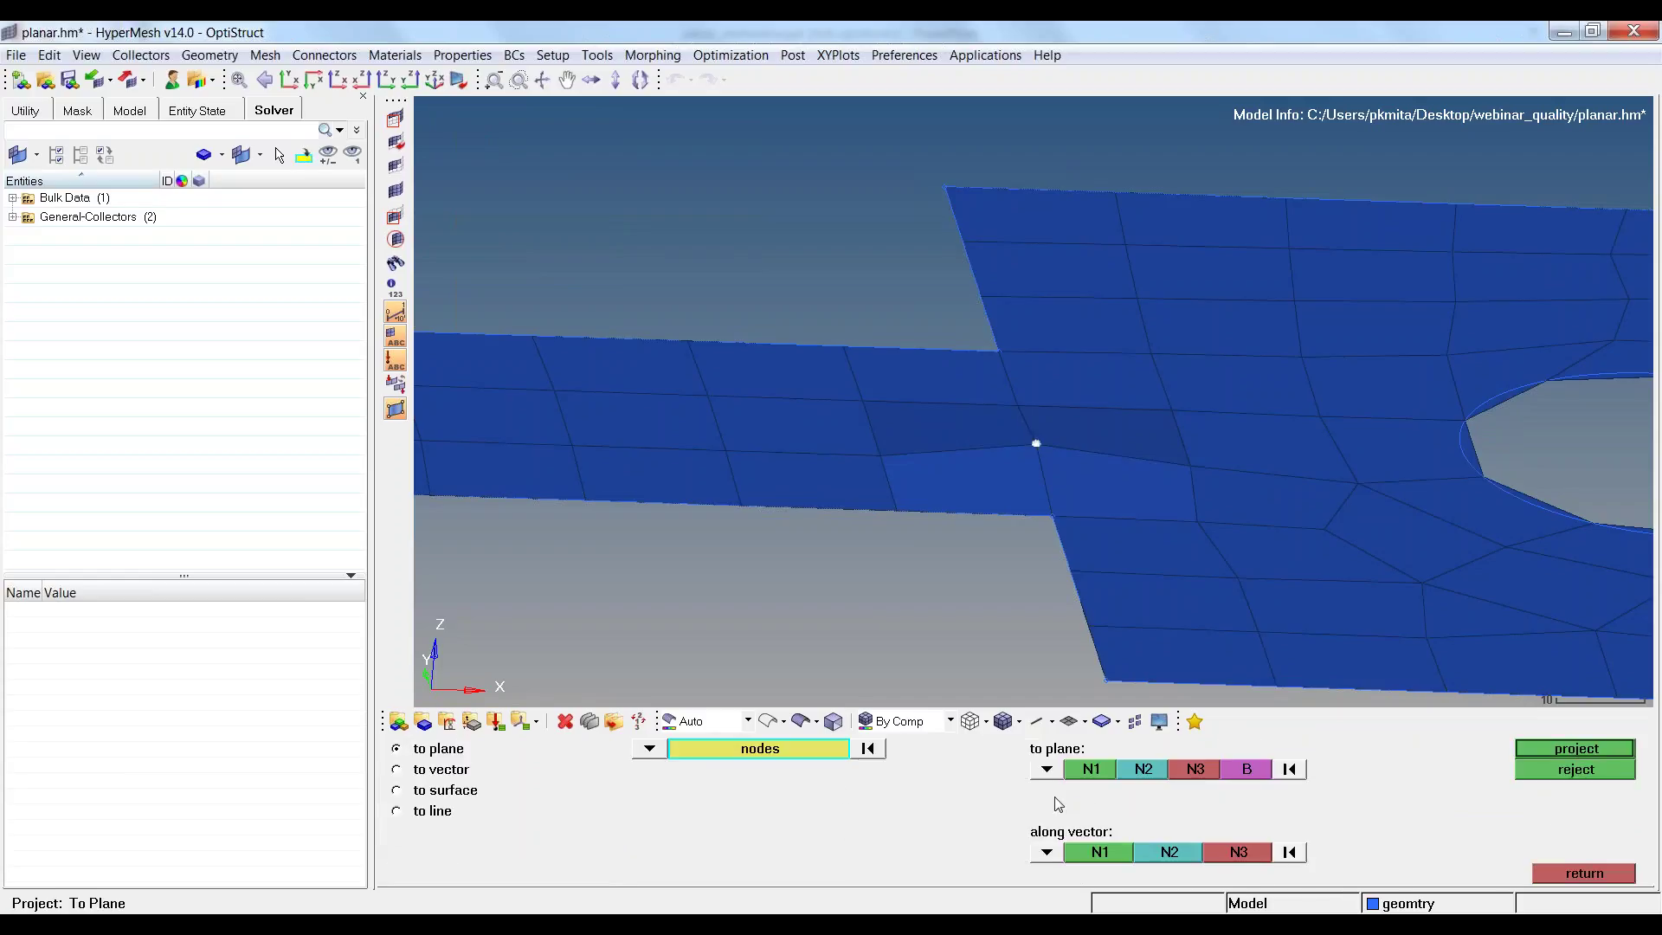
pyautogui.click(1046, 769)
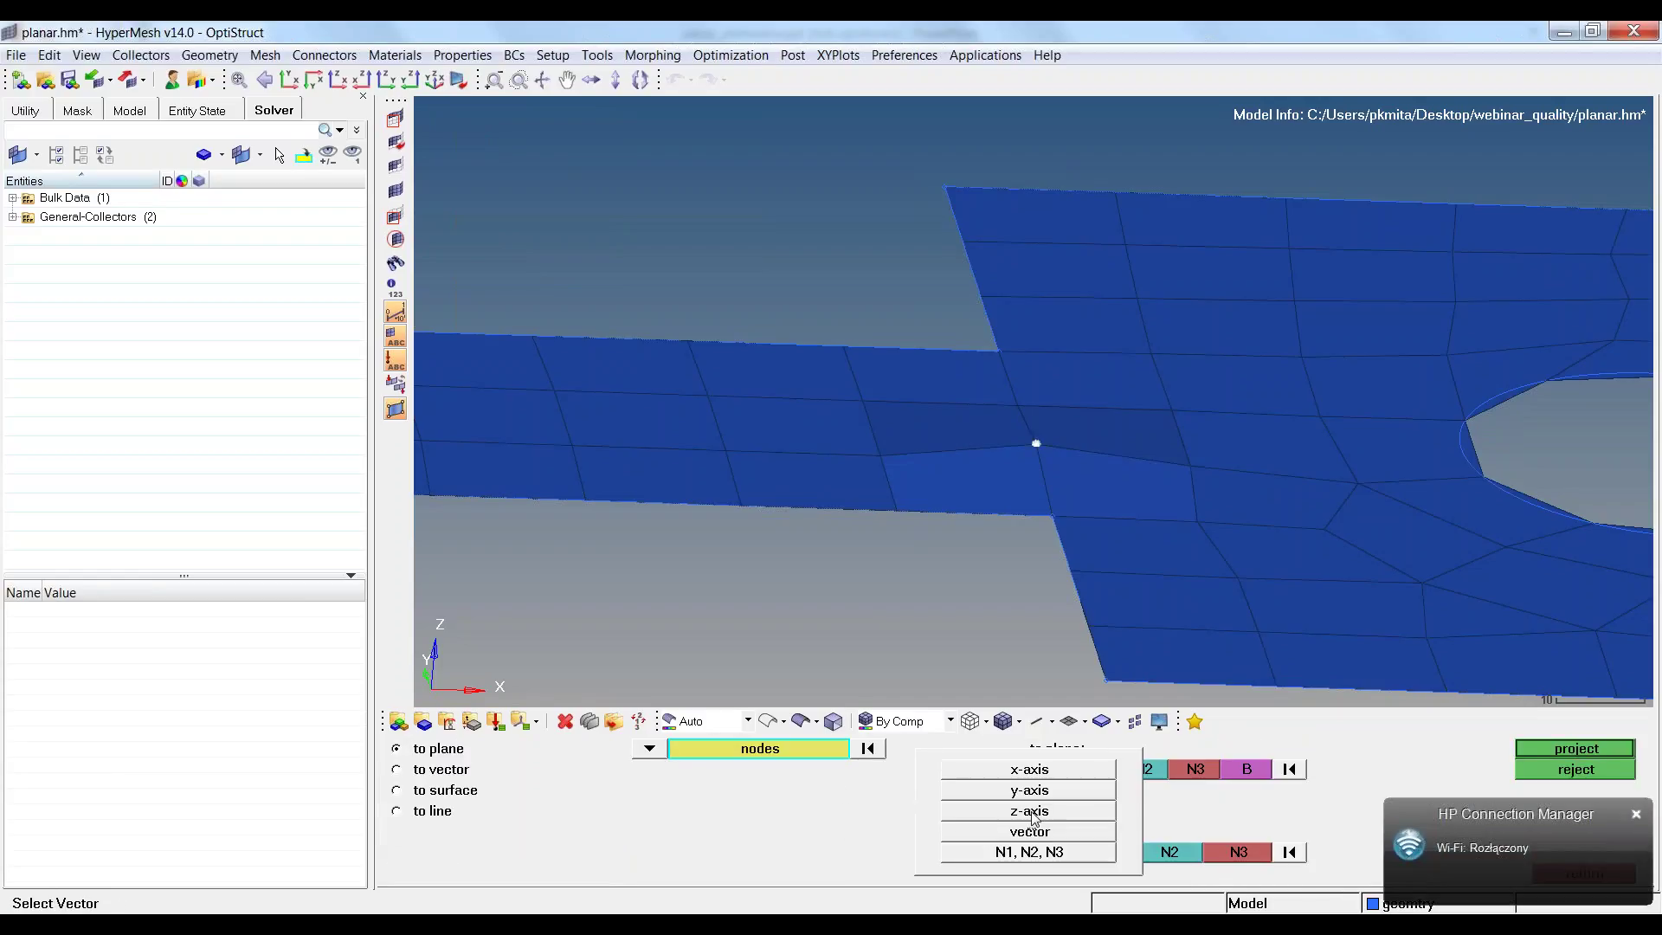
pyautogui.click(1030, 811)
pyautogui.click(863, 400)
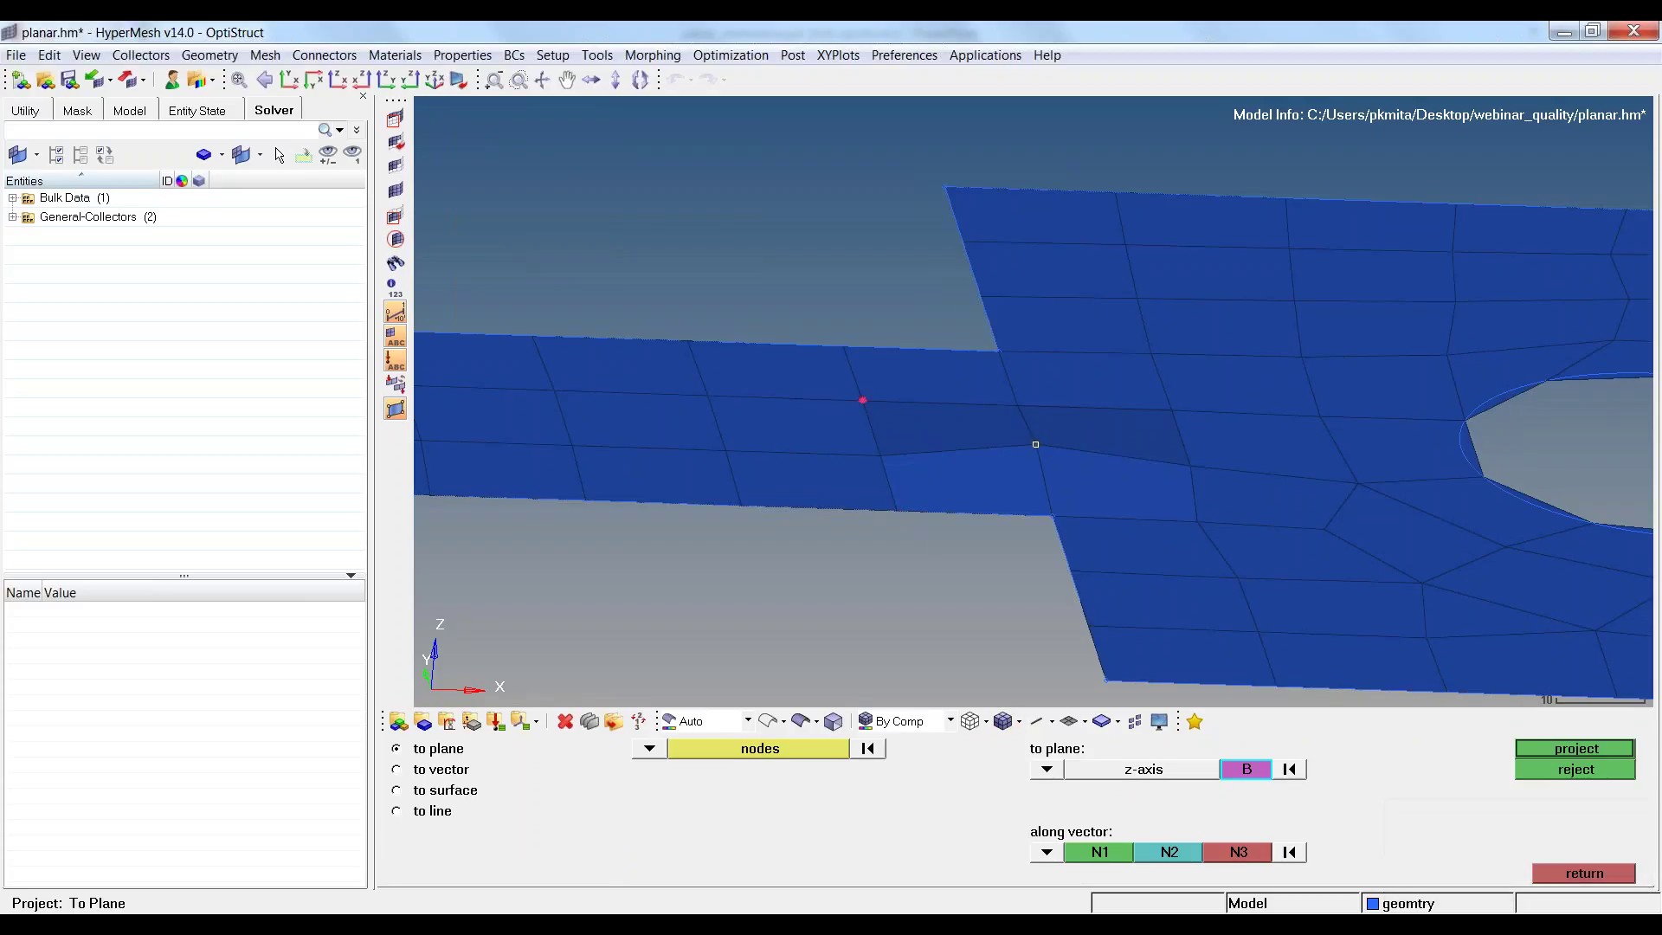
pyautogui.keyDown('ctrl'); pyautogui.moveTo(1035, 444); pyautogui.dragTo(1202, 378); pyautogui.keyUp('ctrl')
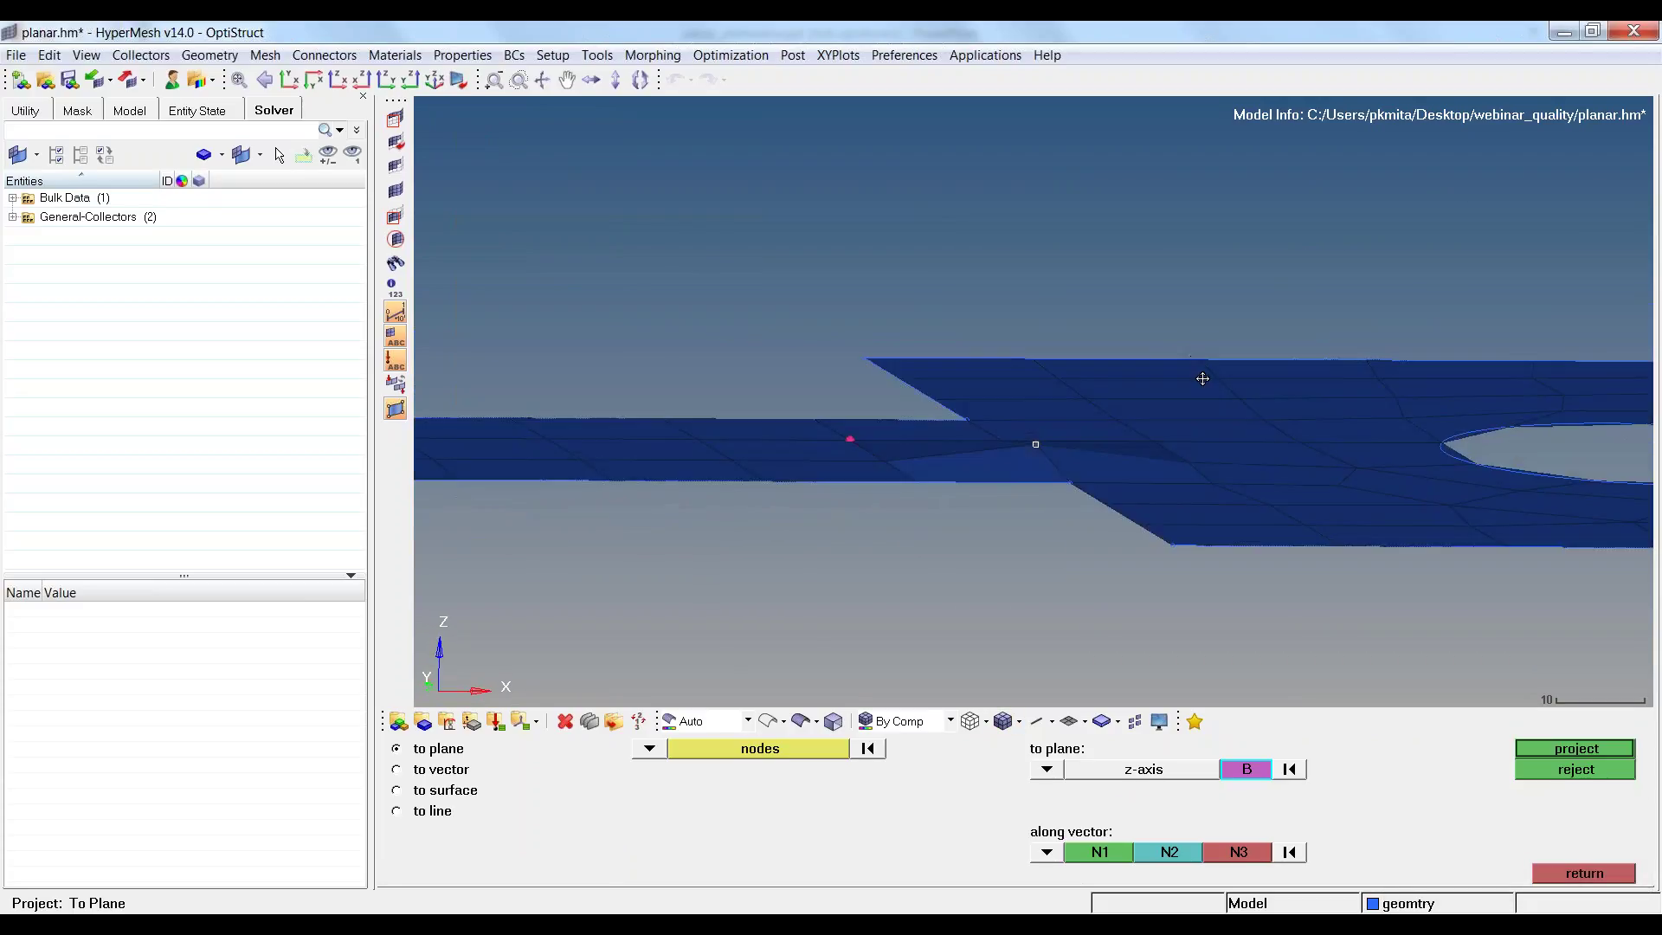
# Project the out-of-plane node along the z-axis onto the plane, then return.
pyautogui.click(1047, 852)
pyautogui.click(1037, 818)
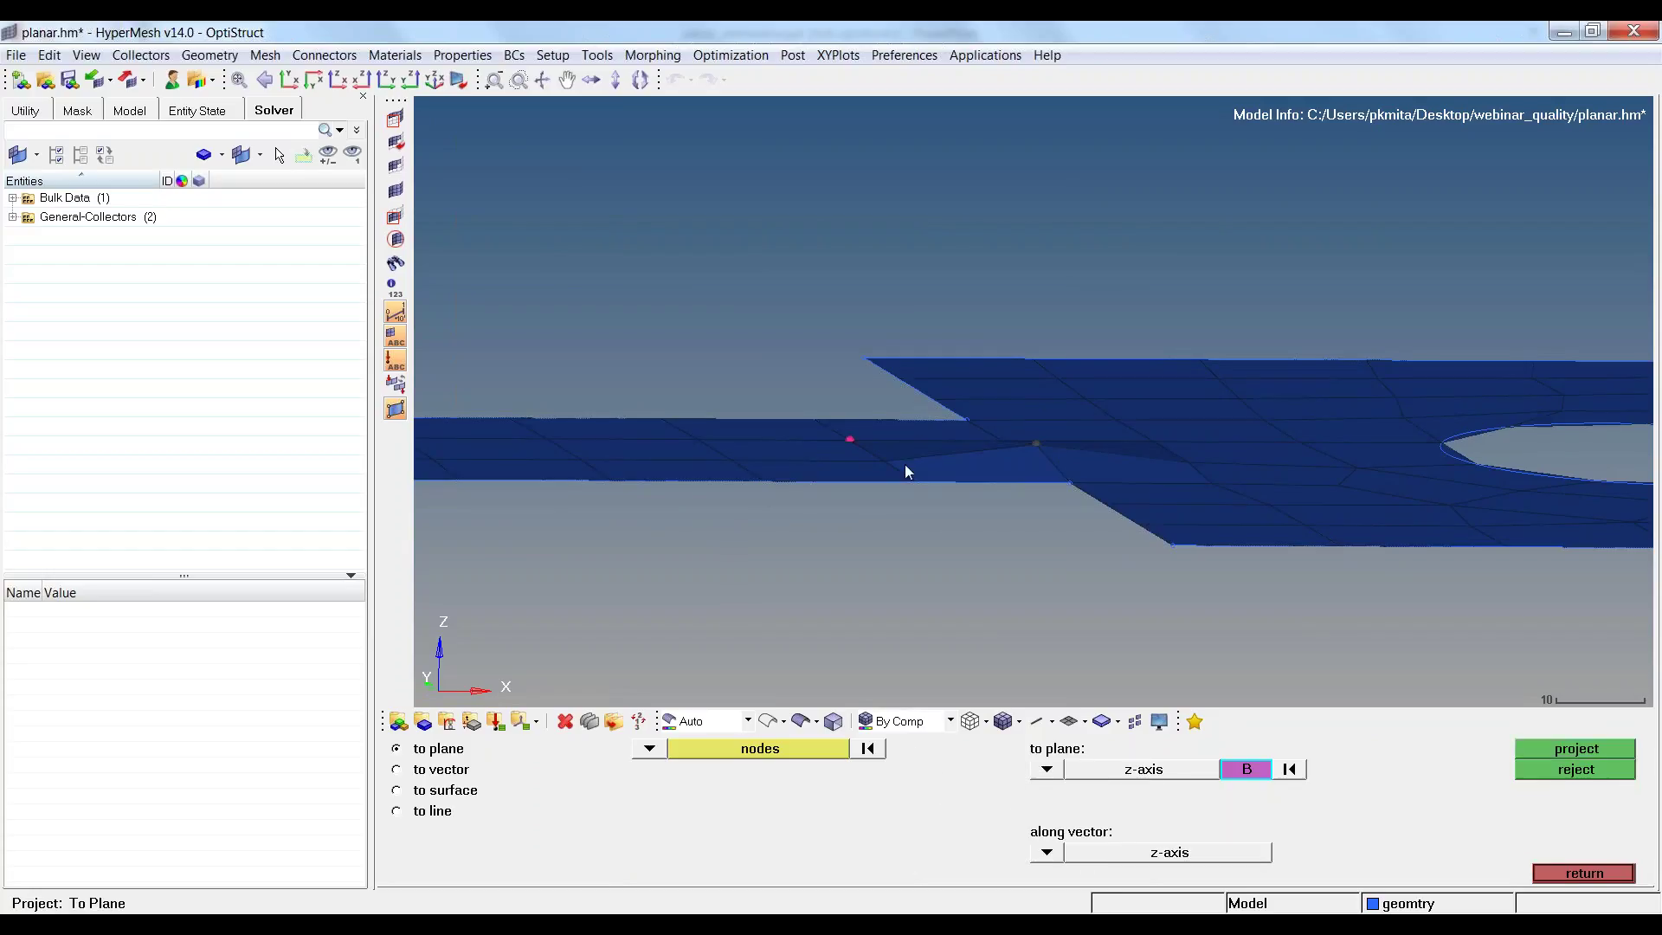
pyautogui.keyDown('ctrl'); pyautogui.moveTo(1036, 444); pyautogui.dragTo(1128, 543); pyautogui.keyUp('ctrl')
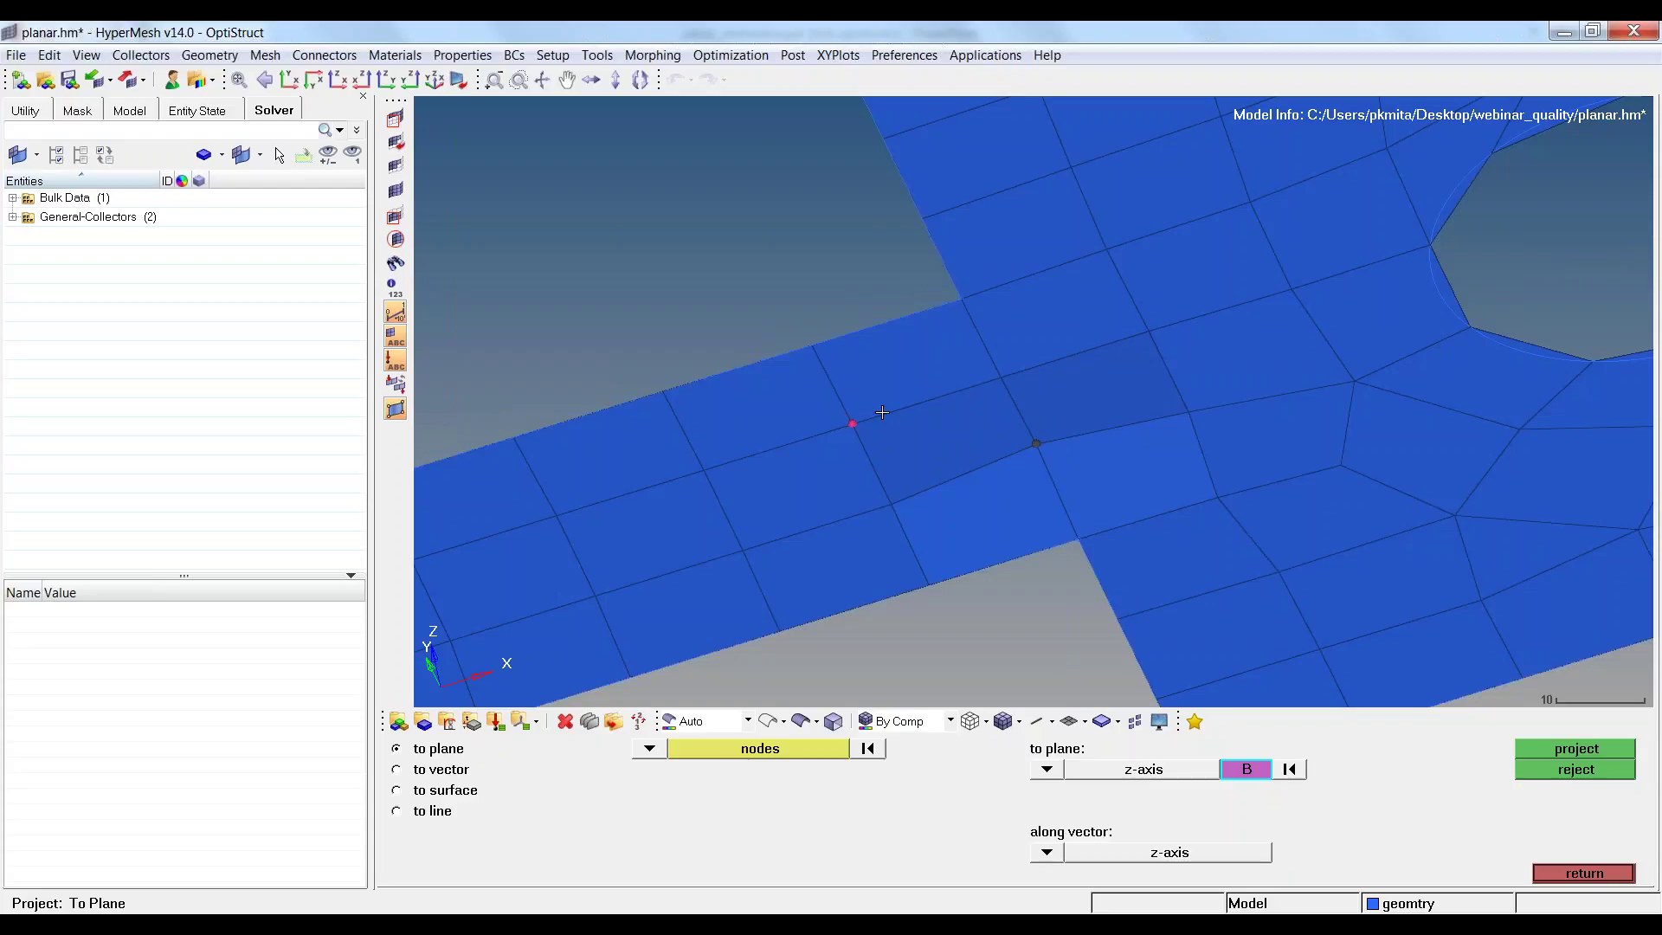
pyautogui.click(1579, 751)
pyautogui.moveTo(1125, 519)
pyautogui.keyDown('ctrl'); pyautogui.mouseDown()
pyautogui.moveTo(1039, 450)
pyautogui.moveTo(1032, 468)
pyautogui.mouseUp(); pyautogui.keyUp('ctrl')
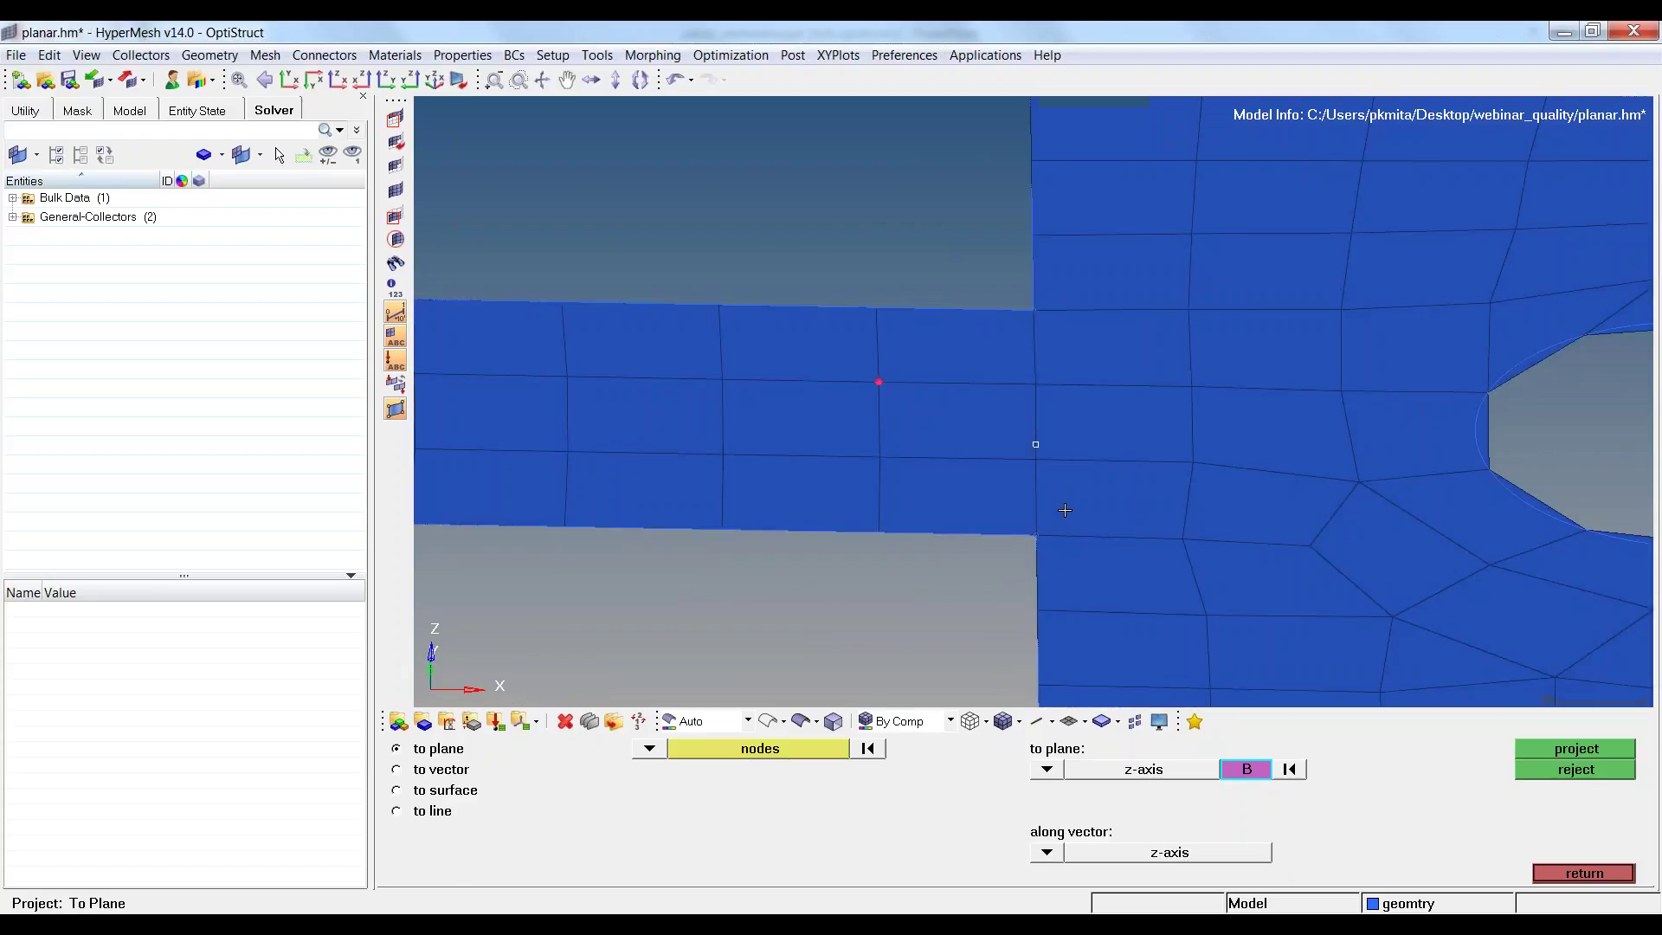
pyautogui.press('f')
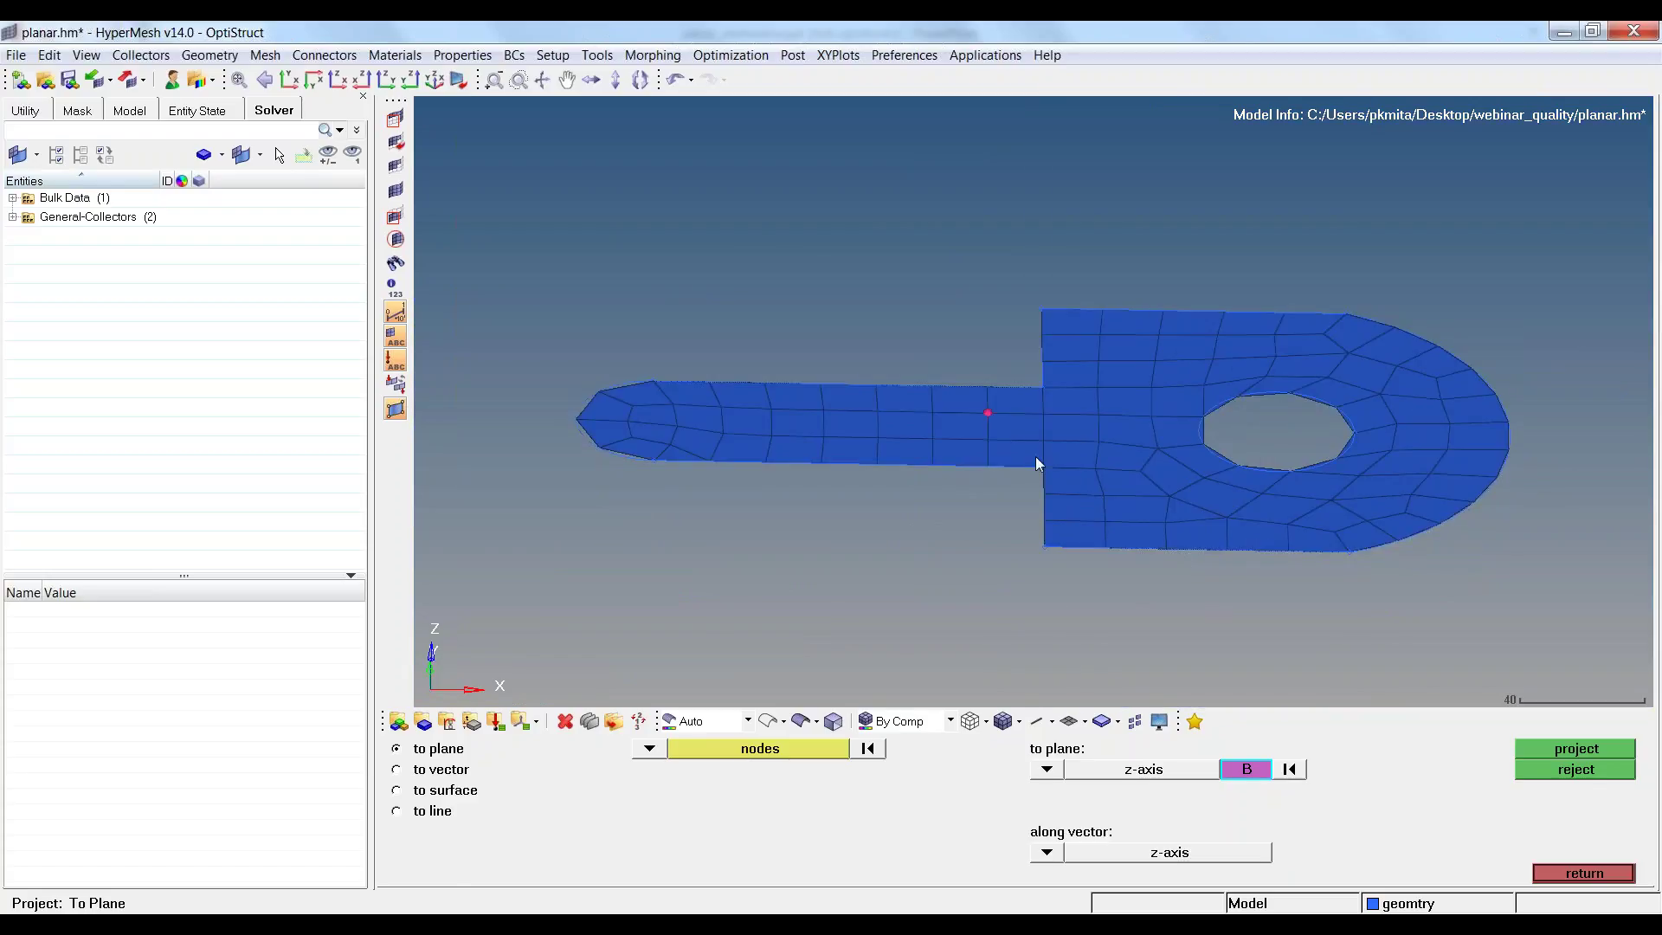
pyautogui.click(1603, 874)
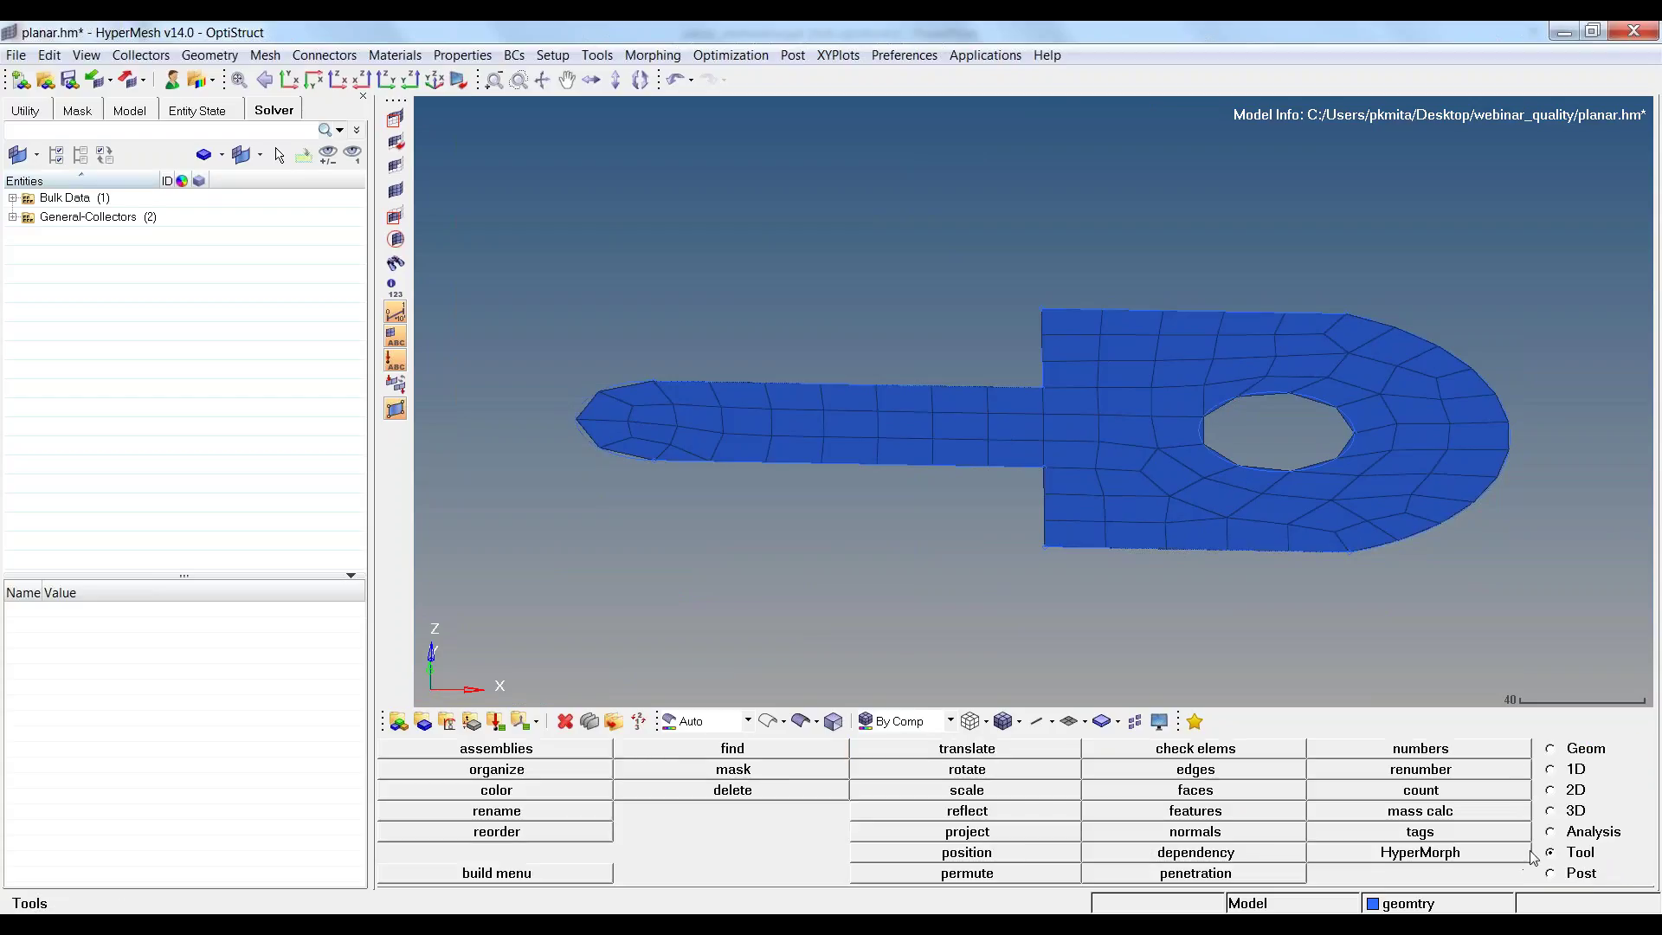
# Run the 2D warpage check with standard and contour-plot outputs, confirming 0 of 92 elements fail.
pyautogui.click(1210, 750)
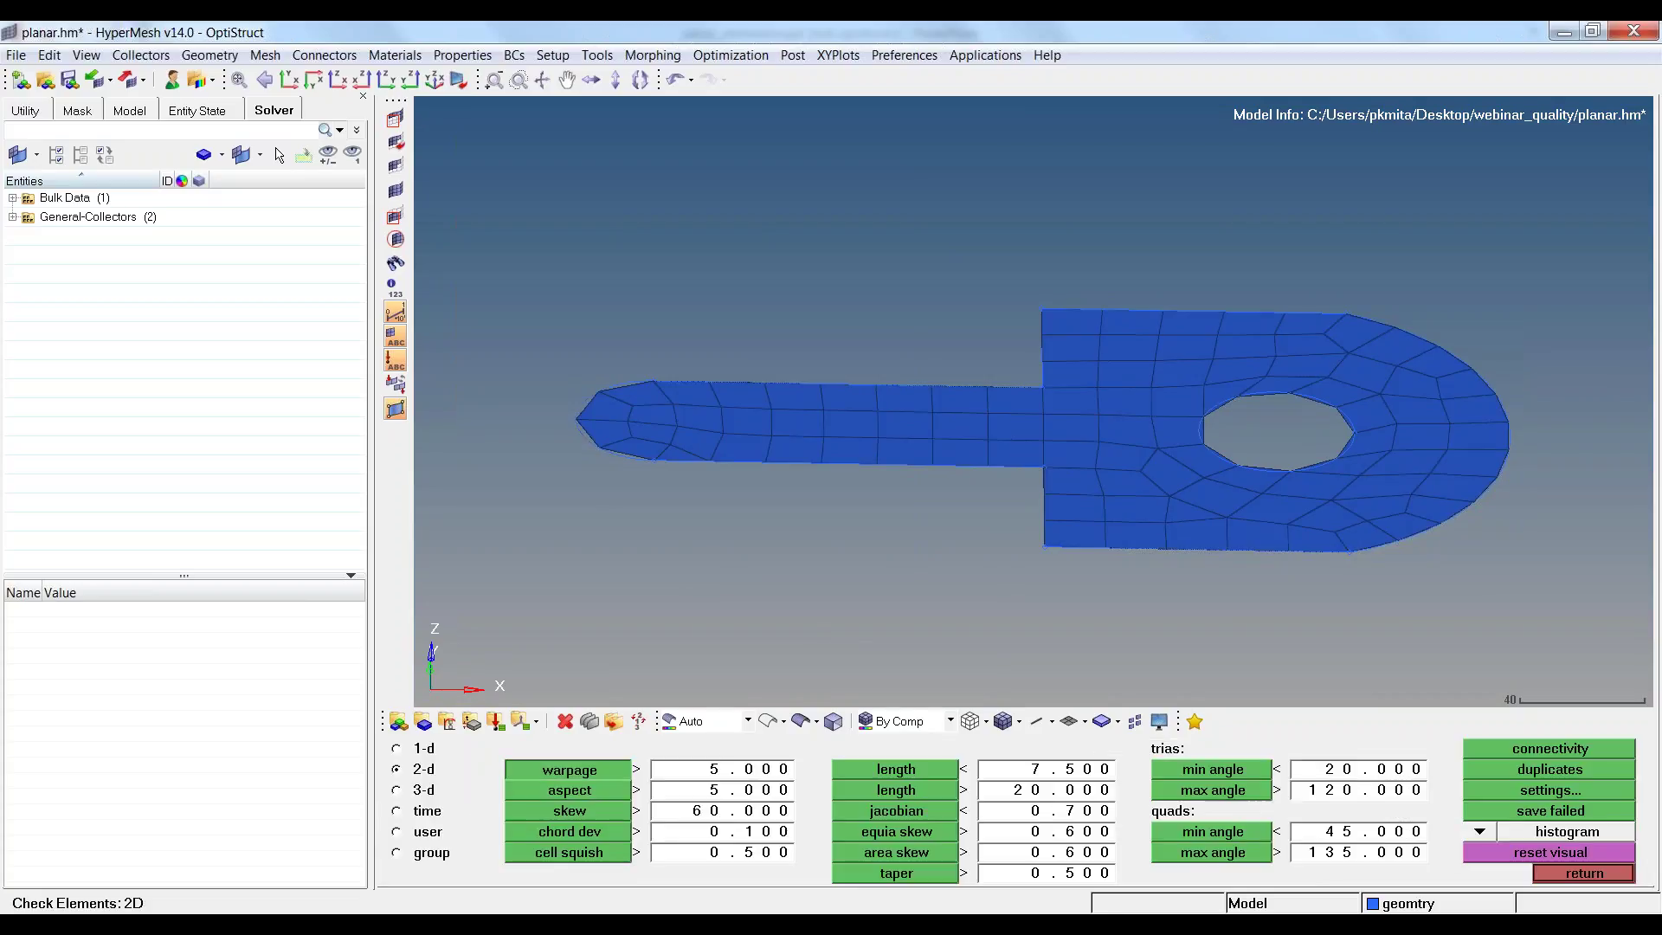
pyautogui.click(627, 769)
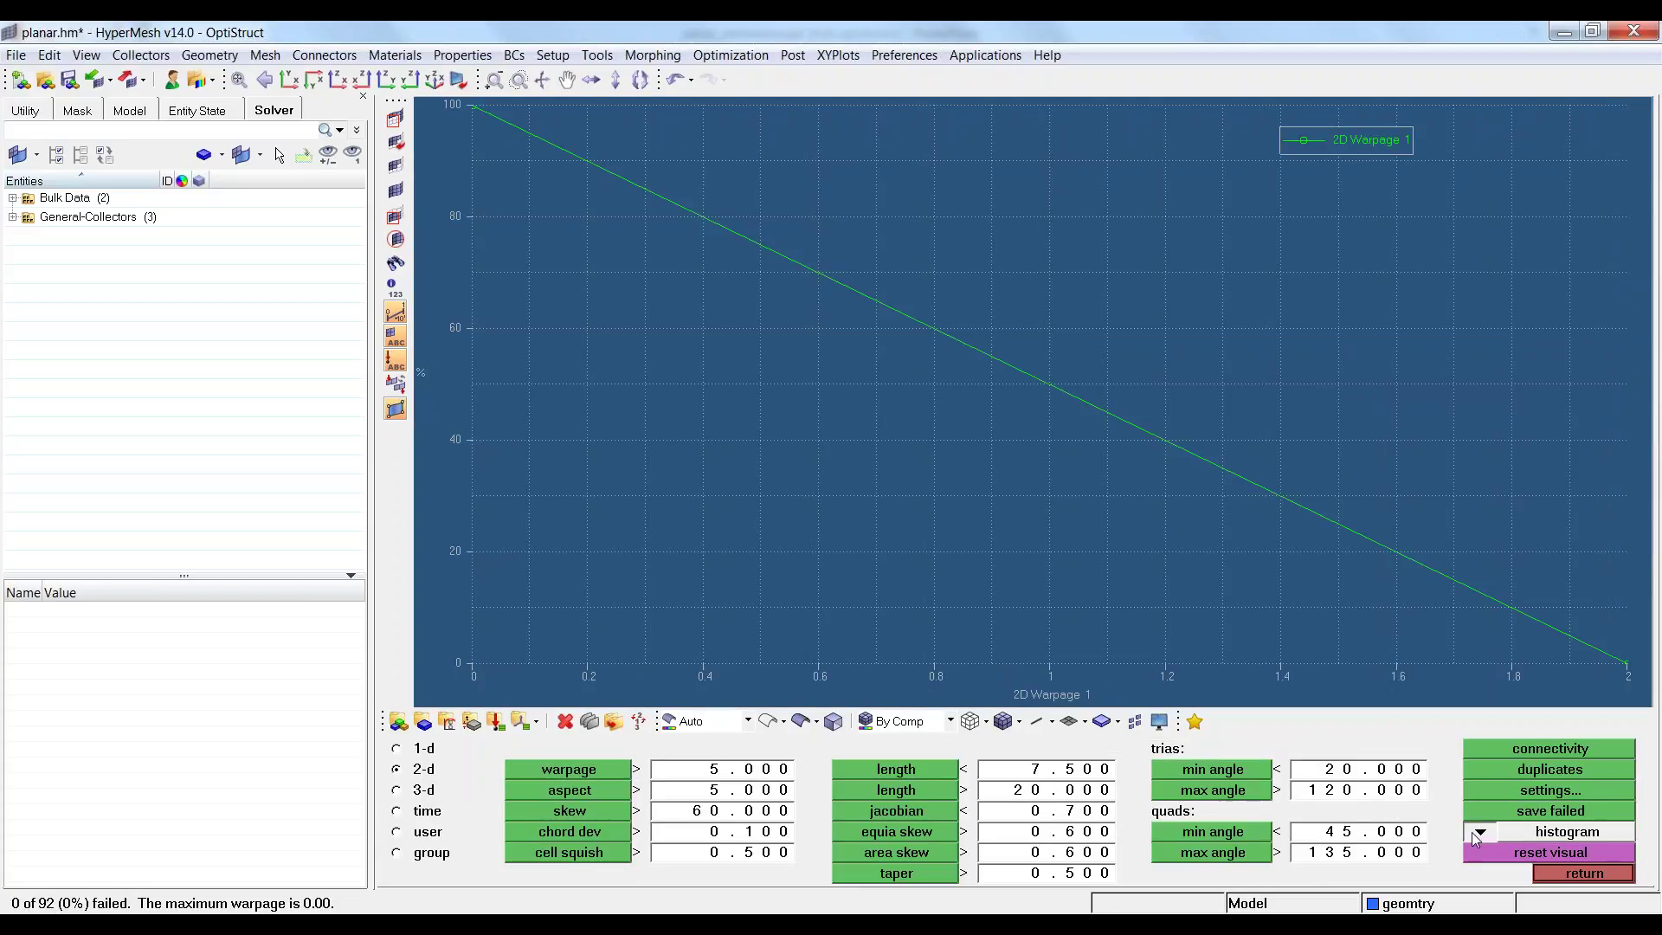
pyautogui.click(1482, 831)
pyautogui.click(1473, 811)
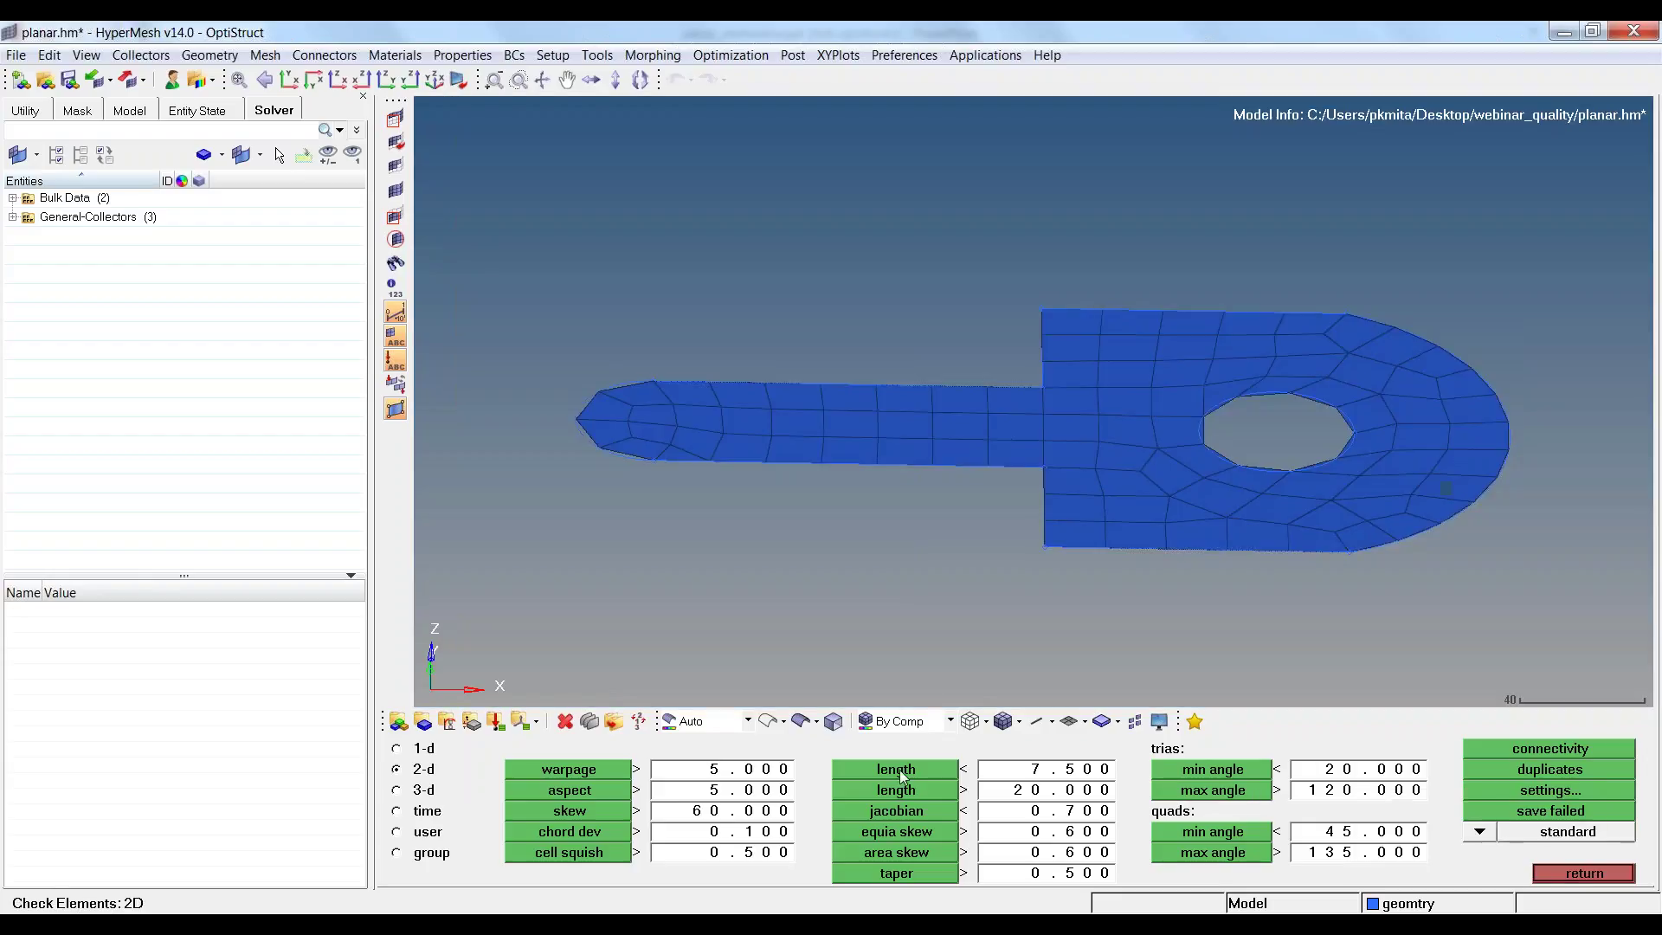
pyautogui.click(578, 768)
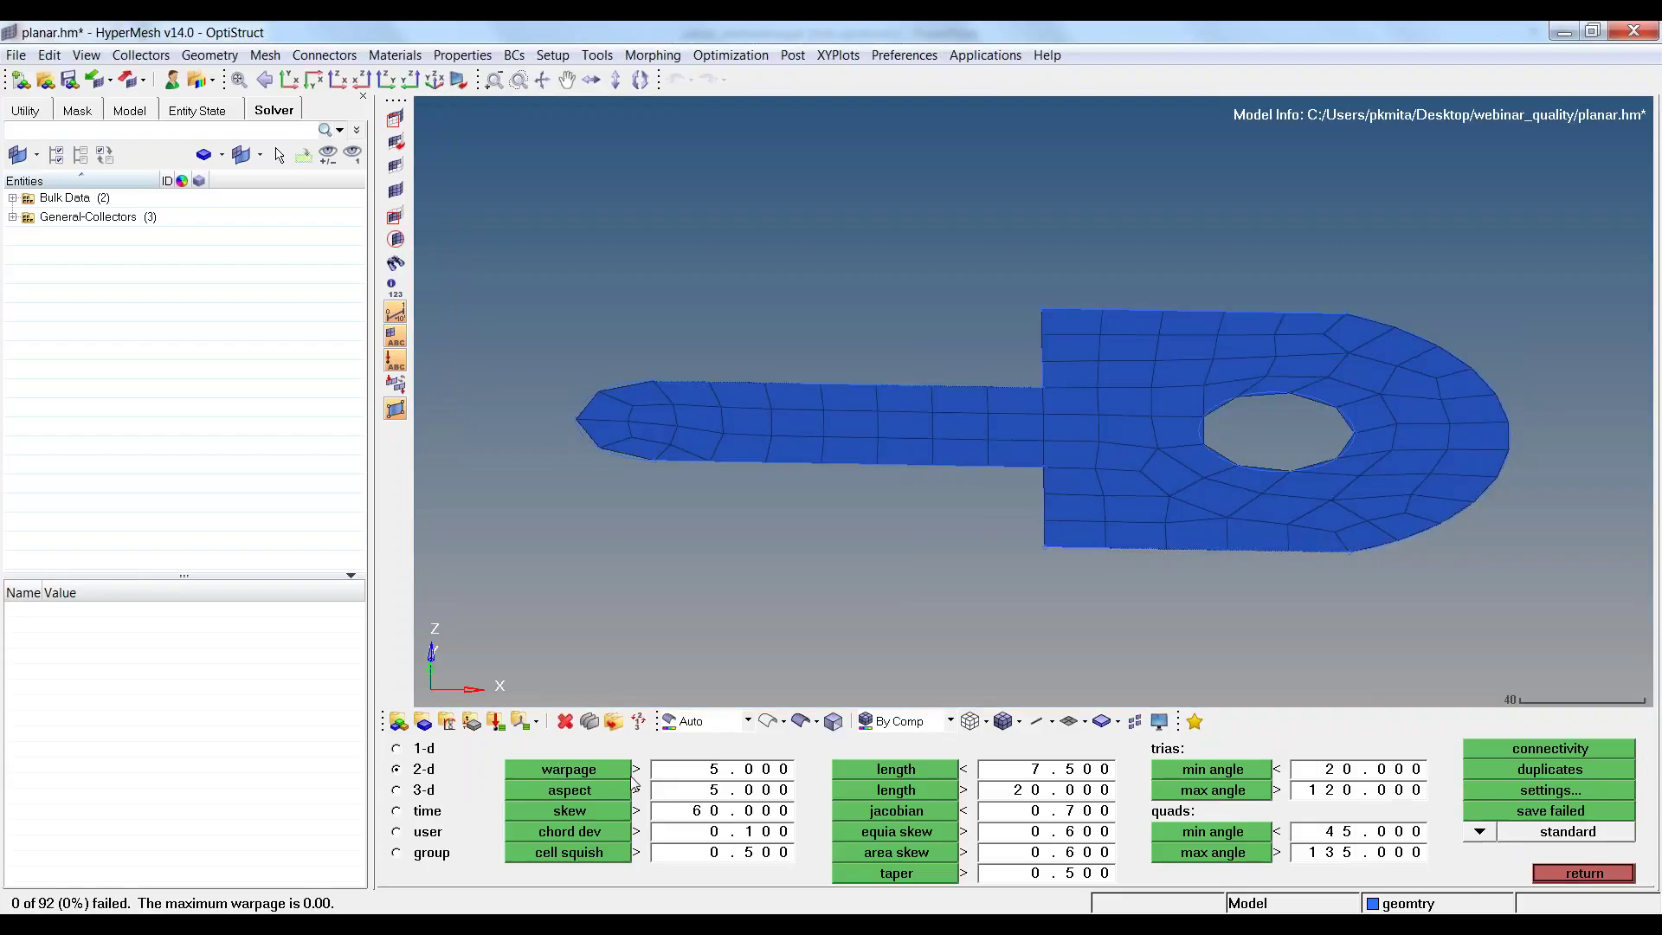
pyautogui.click(1480, 831)
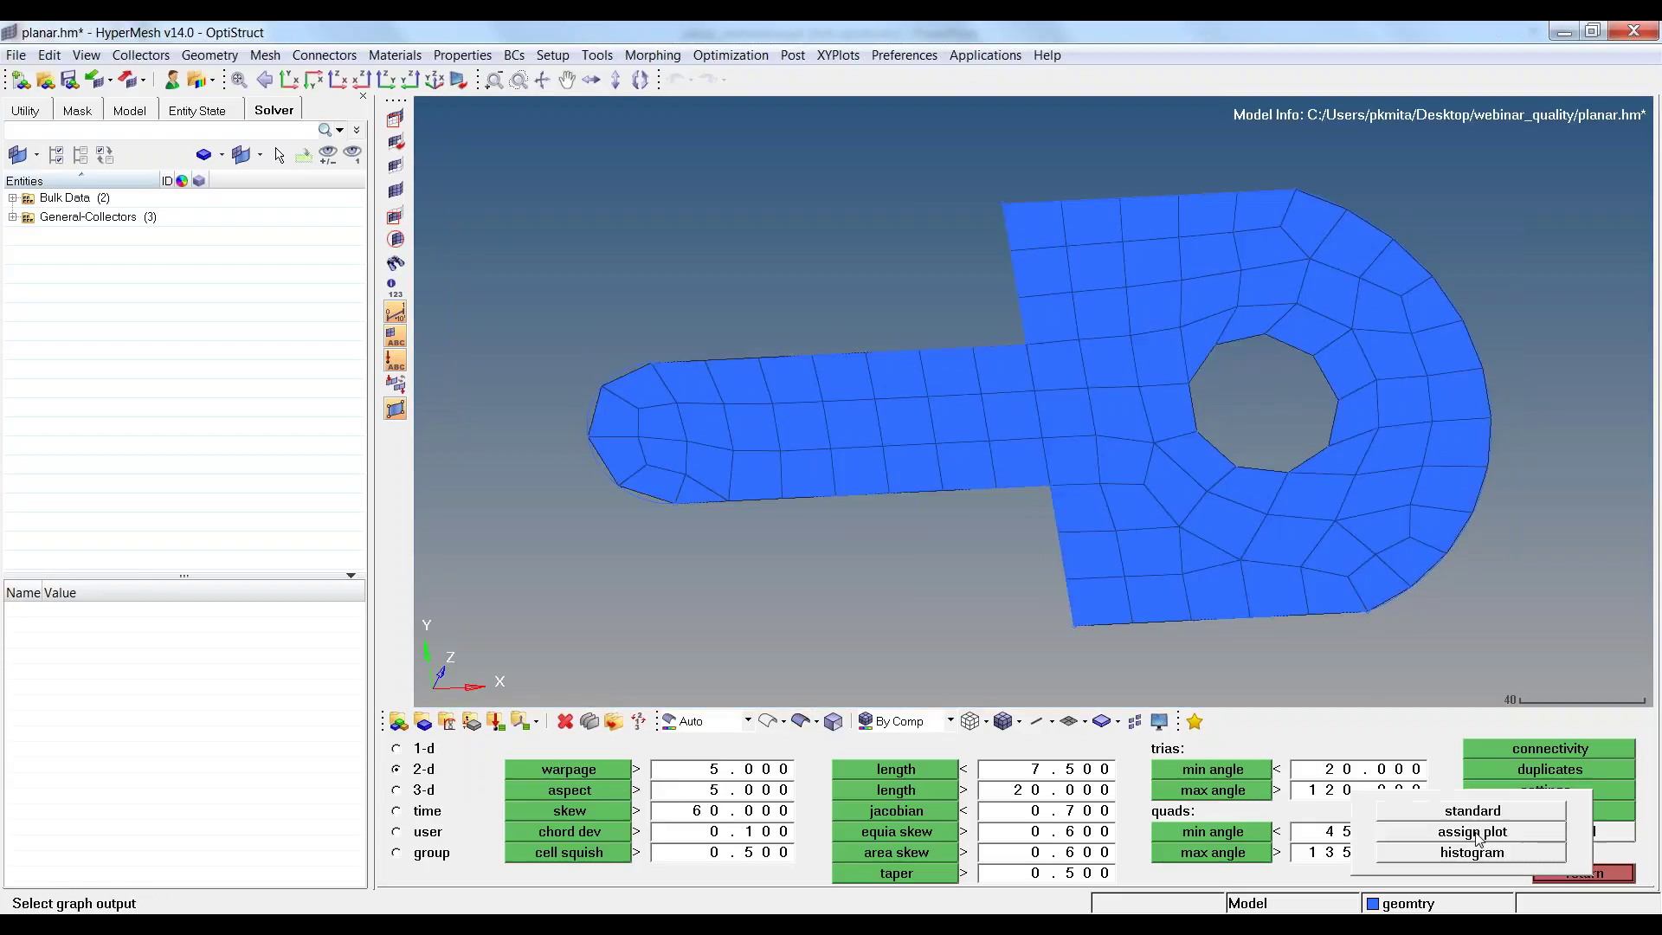
pyautogui.click(1558, 833)
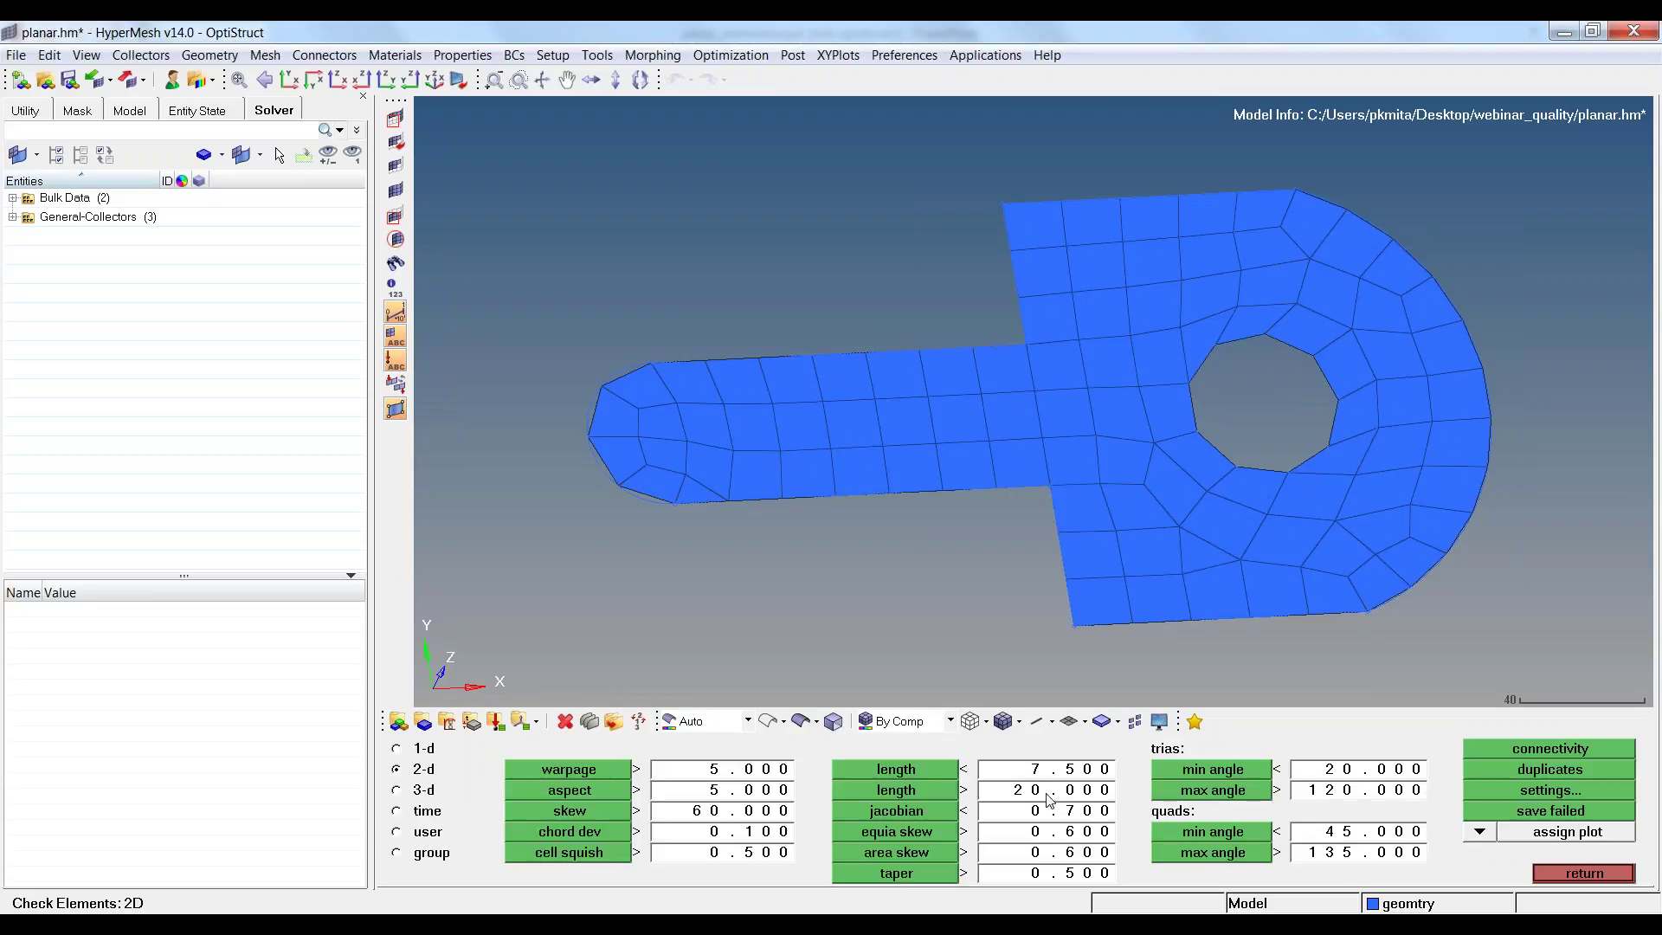
pyautogui.click(570, 771)
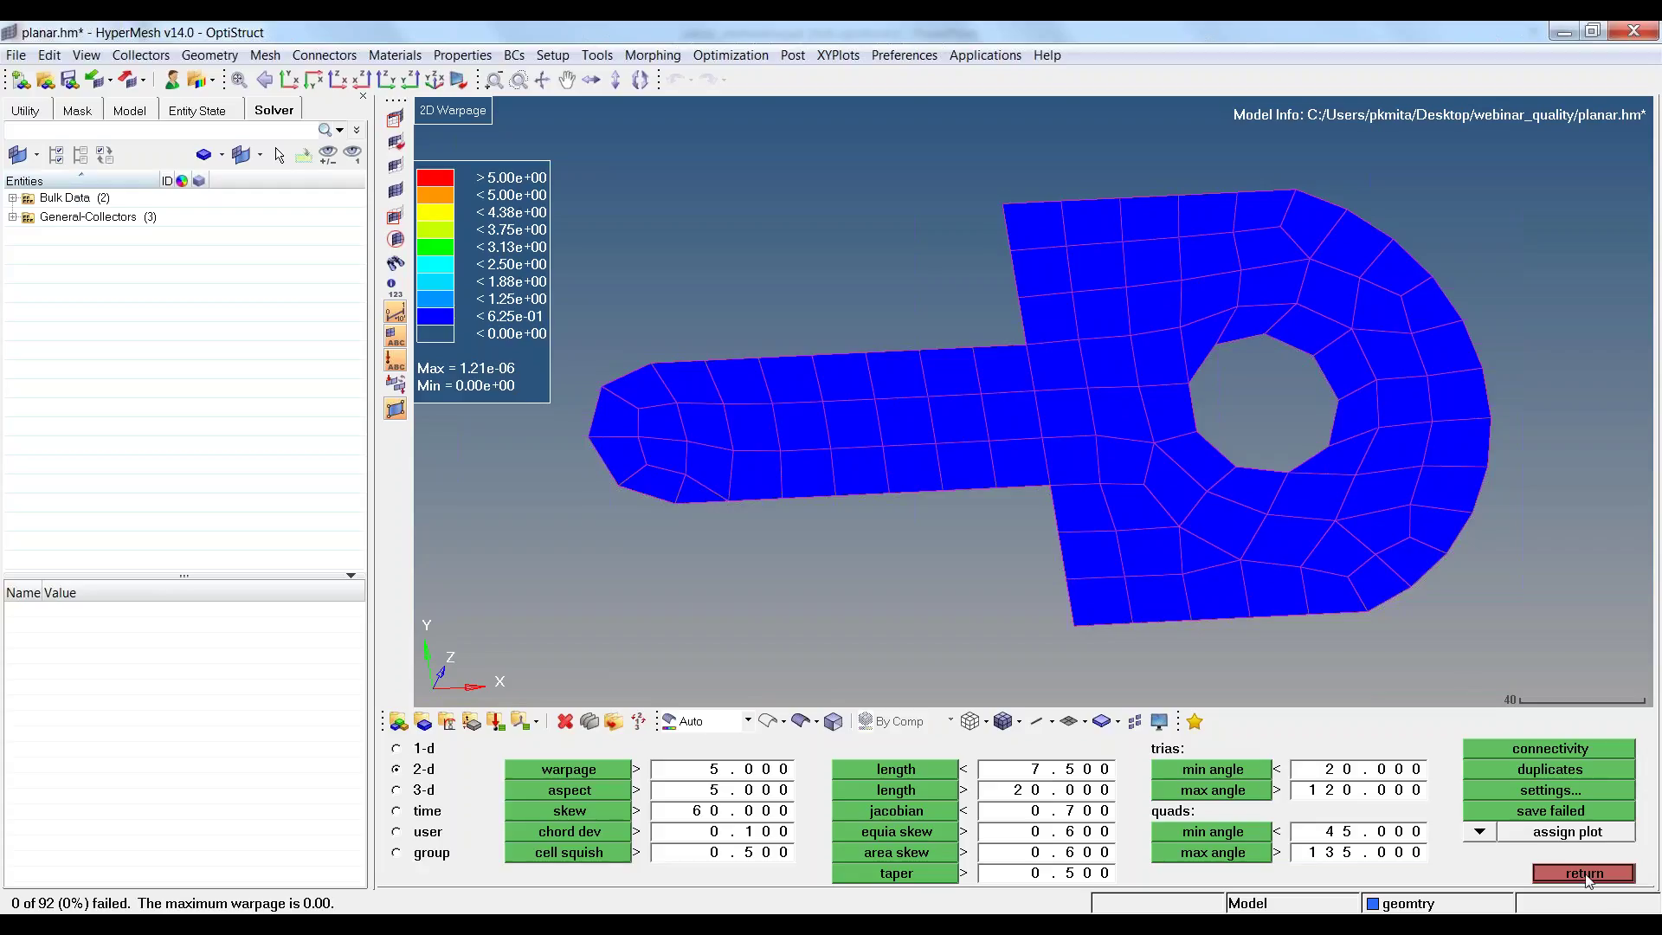
# Fit the mesh in top view and return to the 2D tools page.
pyautogui.click(289, 80)
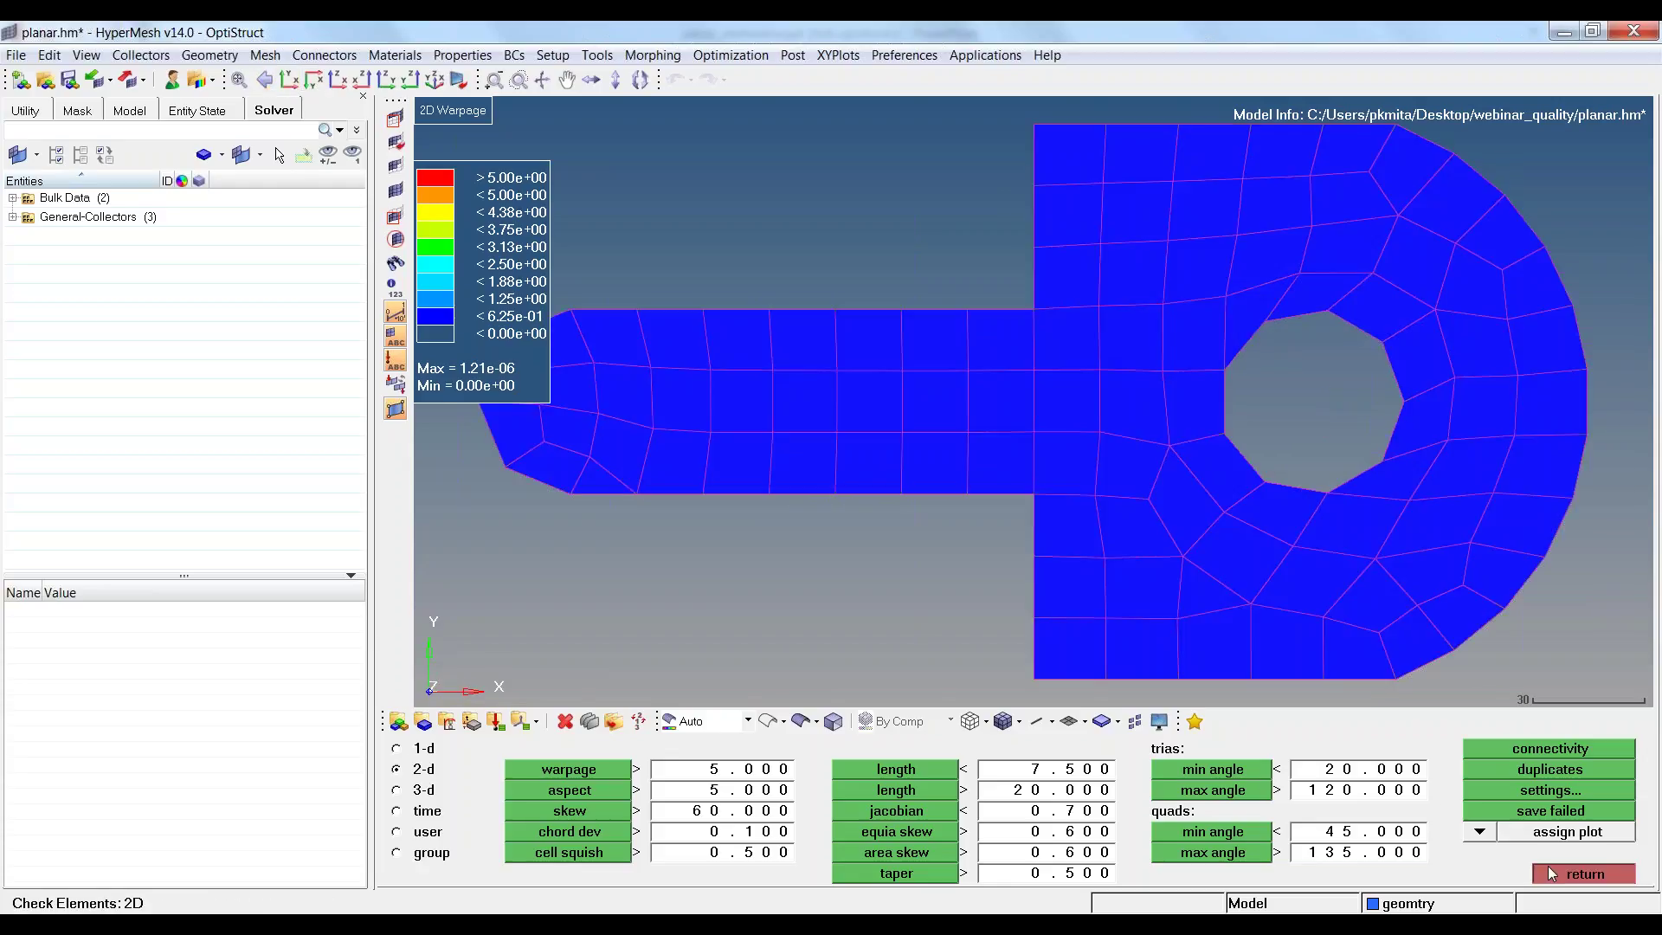
pyautogui.click(1549, 870)
pyautogui.click(1563, 793)
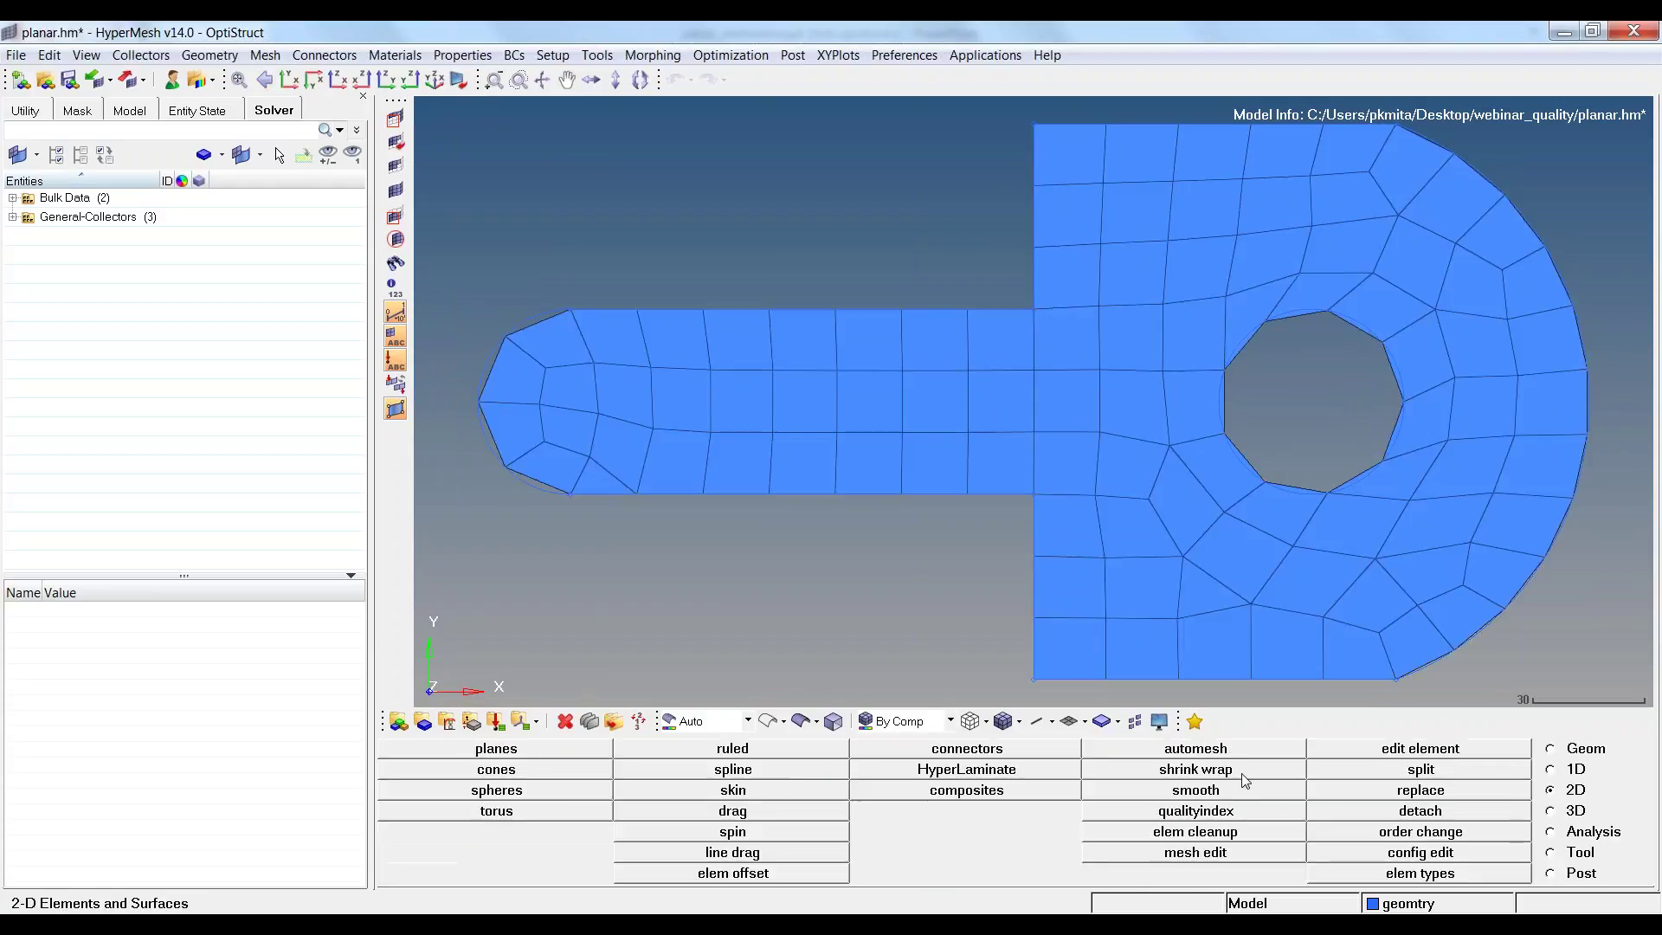
# Show the bracket's quality index (comp. QI 85.09, 4 failing) and adjust the display threshold slider.
pyautogui.click(1219, 819)
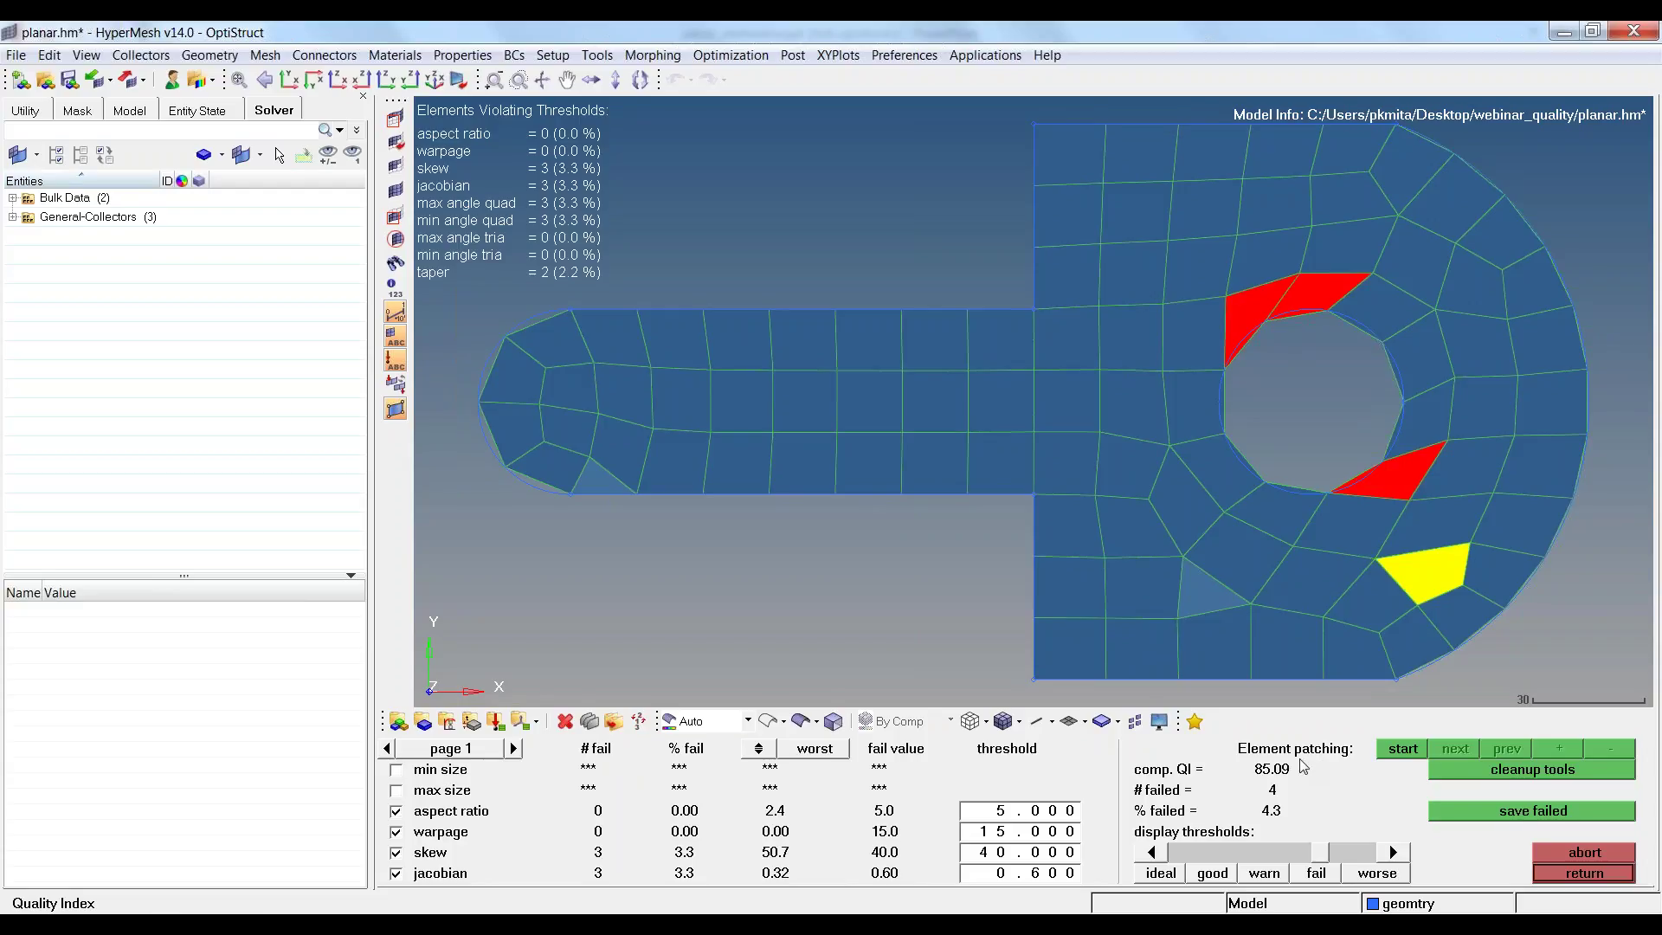
pyautogui.moveTo(1319, 852); pyautogui.dragTo(1173, 855)
pyautogui.click(1513, 779)
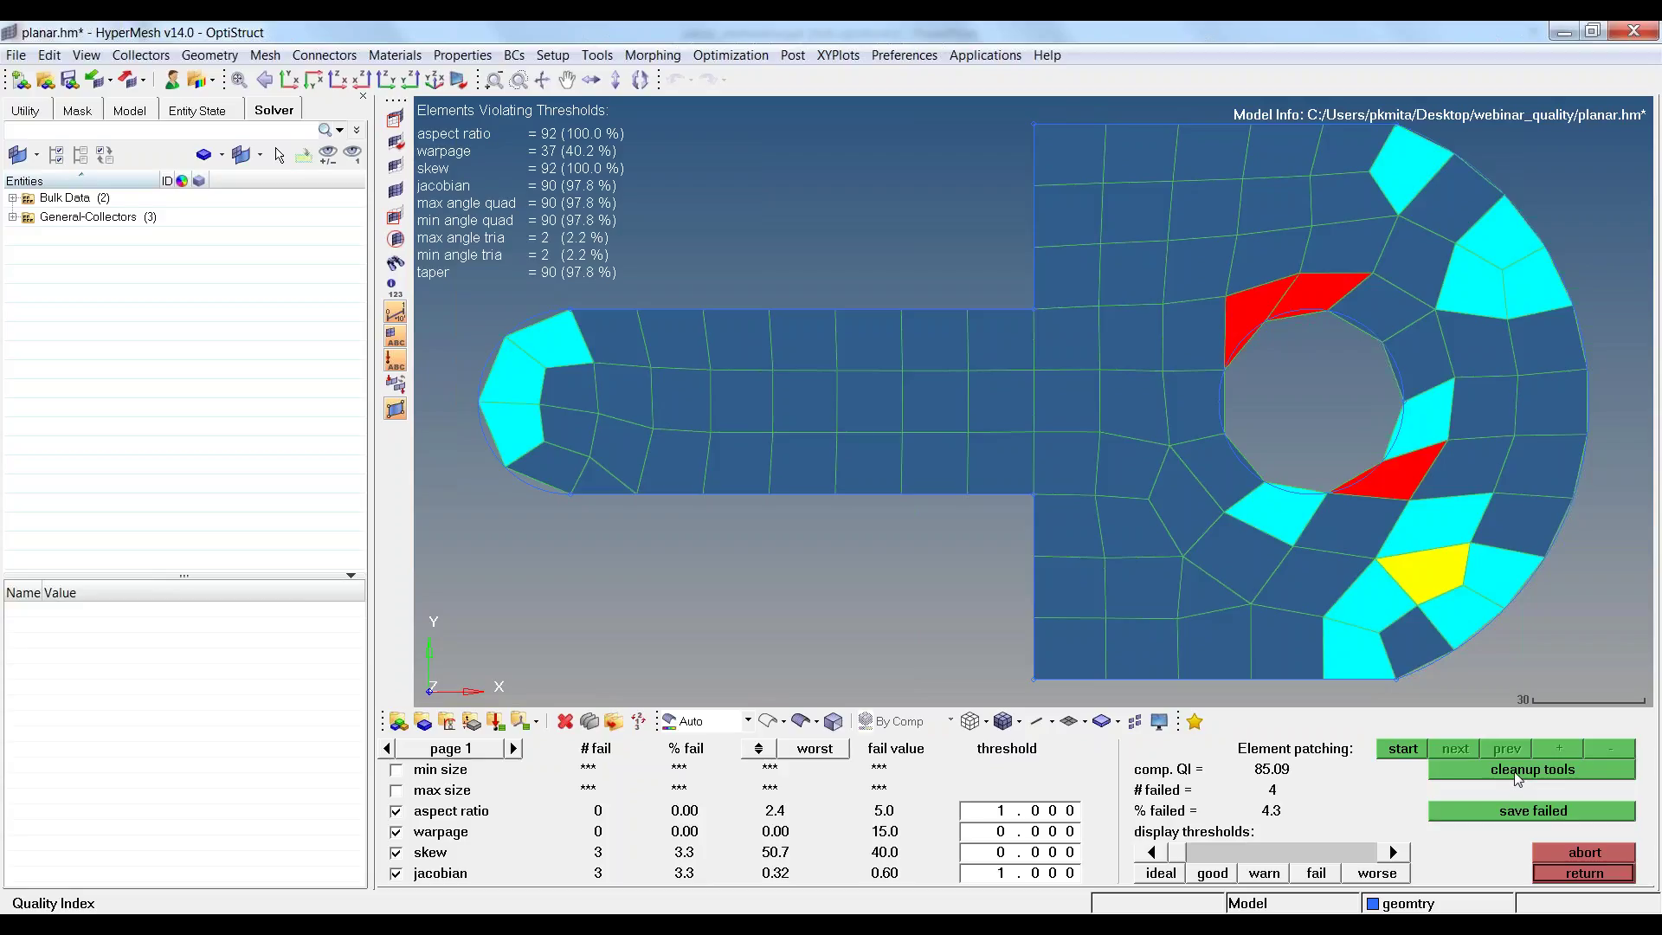
# Drag a node in the bracket's long arm up-left, nudging comp. QI to 85.10.
pyautogui.click(1515, 775)
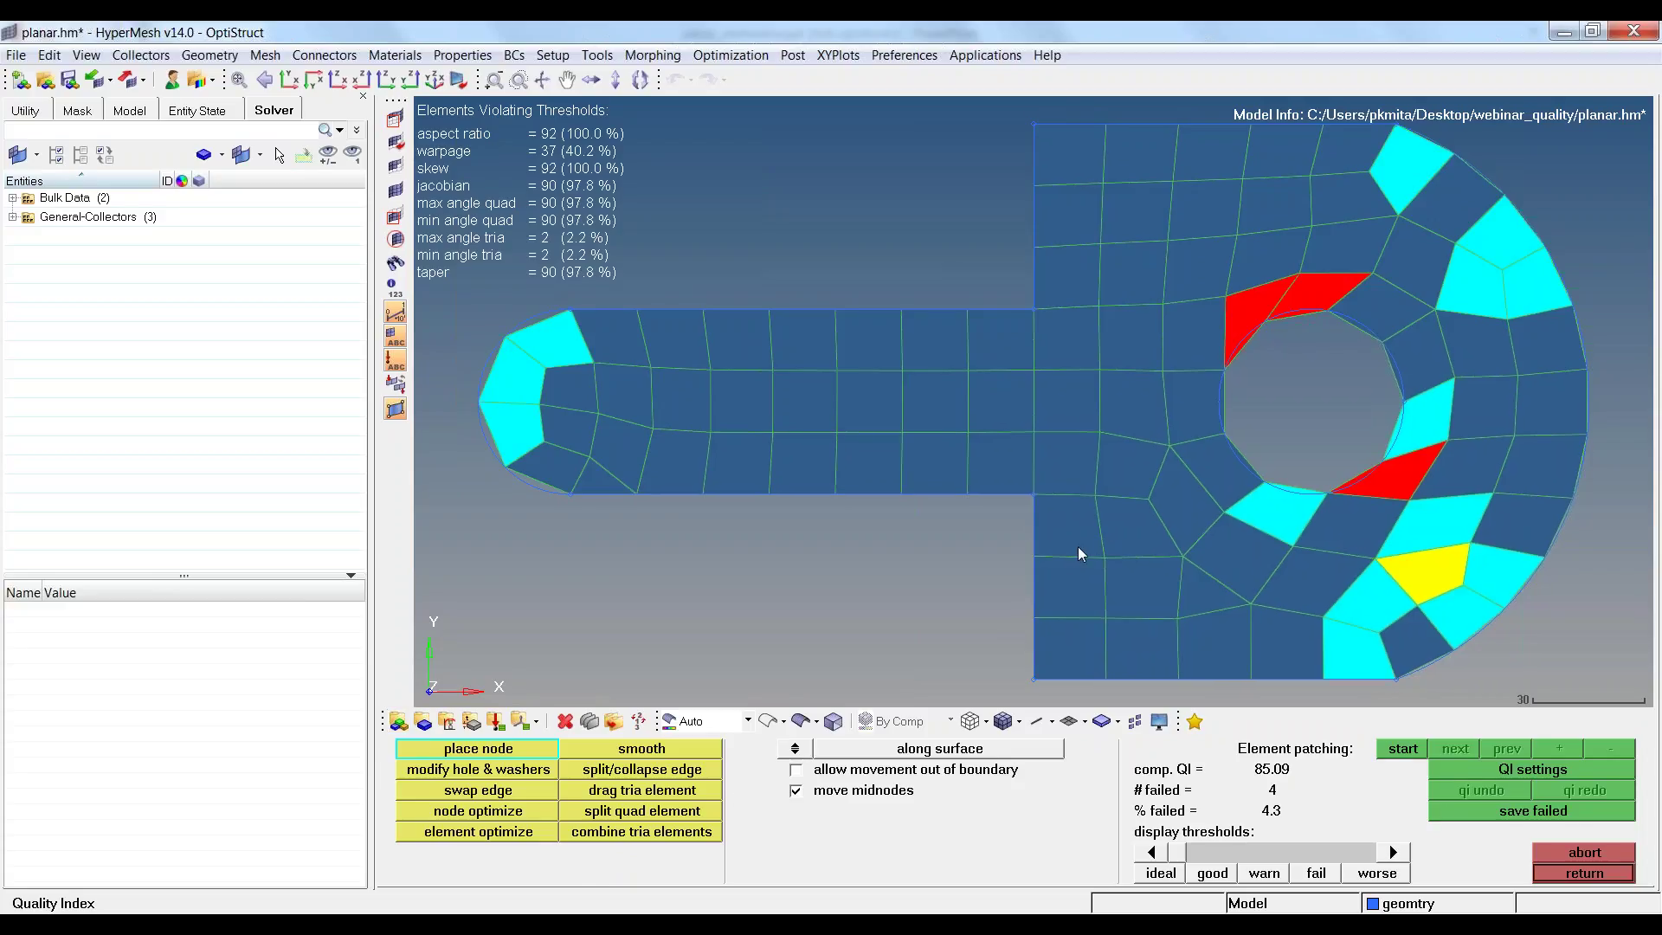
pyautogui.keyDown('ctrl'); pyautogui.moveTo(1078, 547); pyautogui.dragTo(1119, 544, button='right'); pyautogui.keyUp('ctrl')
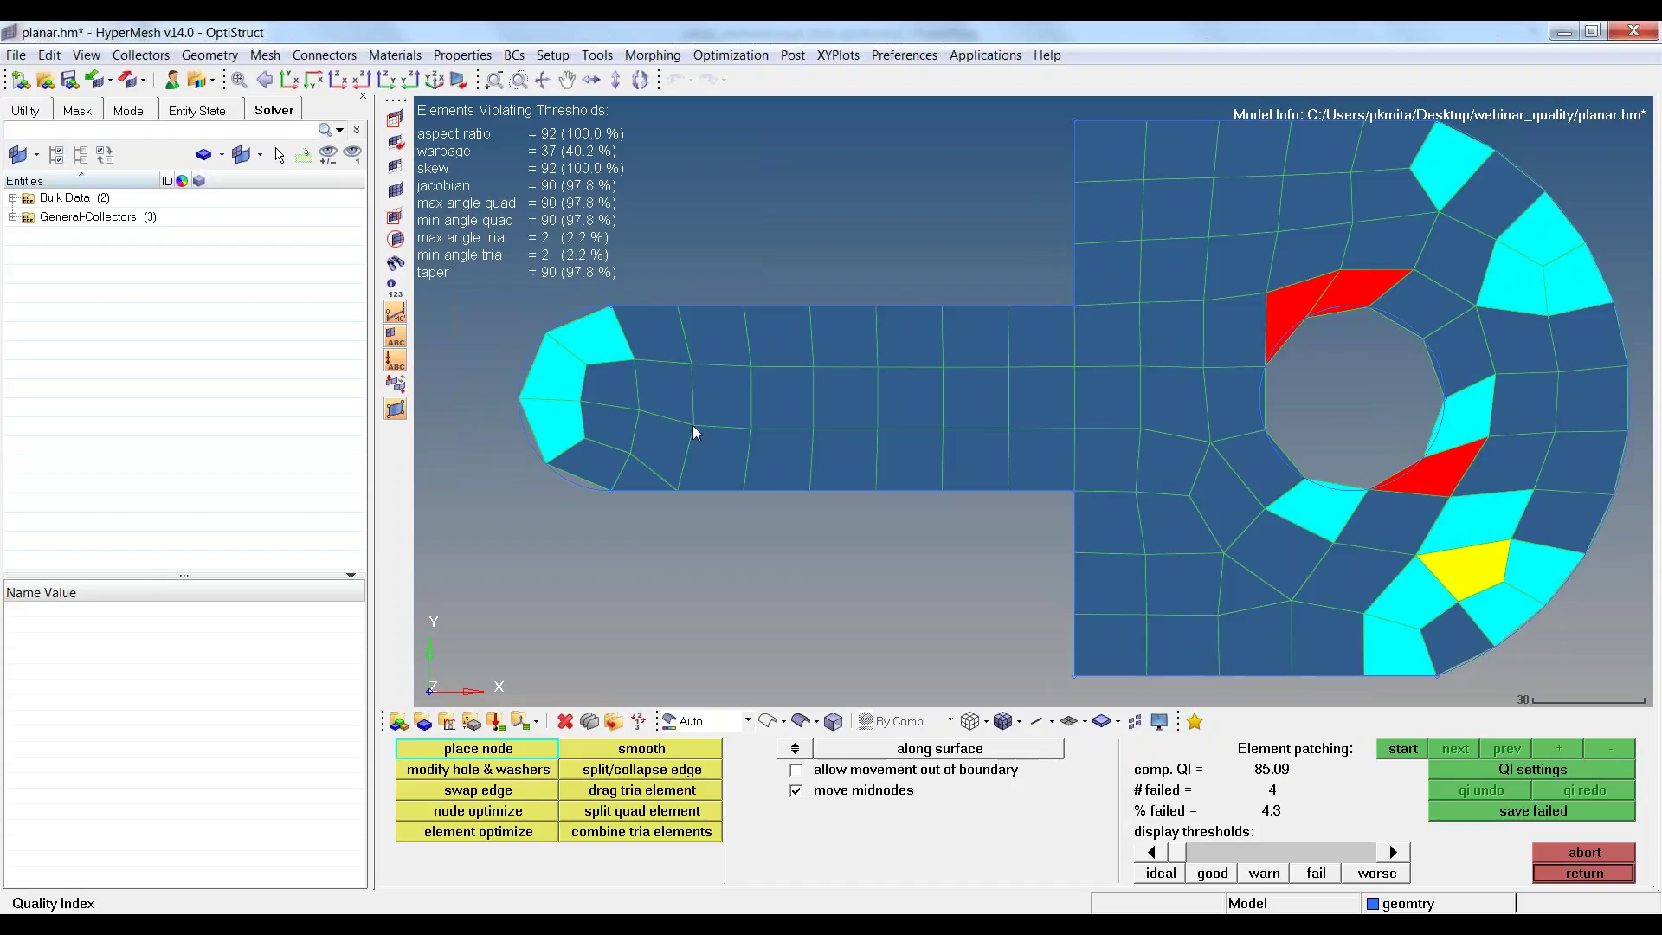
pyautogui.moveTo(694, 427)
pyautogui.mouseDown()
pyautogui.moveTo(680, 415)
pyautogui.moveTo(705, 415)
pyautogui.moveTo(686, 426)
pyautogui.mouseUp()
# Allow node movement out of the boundary and pull a top-edge node beyond it.
pyautogui.moveTo(792, 440)
pyautogui.keyDown('ctrl'); pyautogui.mouseDown()
pyautogui.moveTo(812, 408)
pyautogui.moveTo(784, 459)
pyautogui.mouseUp(); pyautogui.keyUp('ctrl')
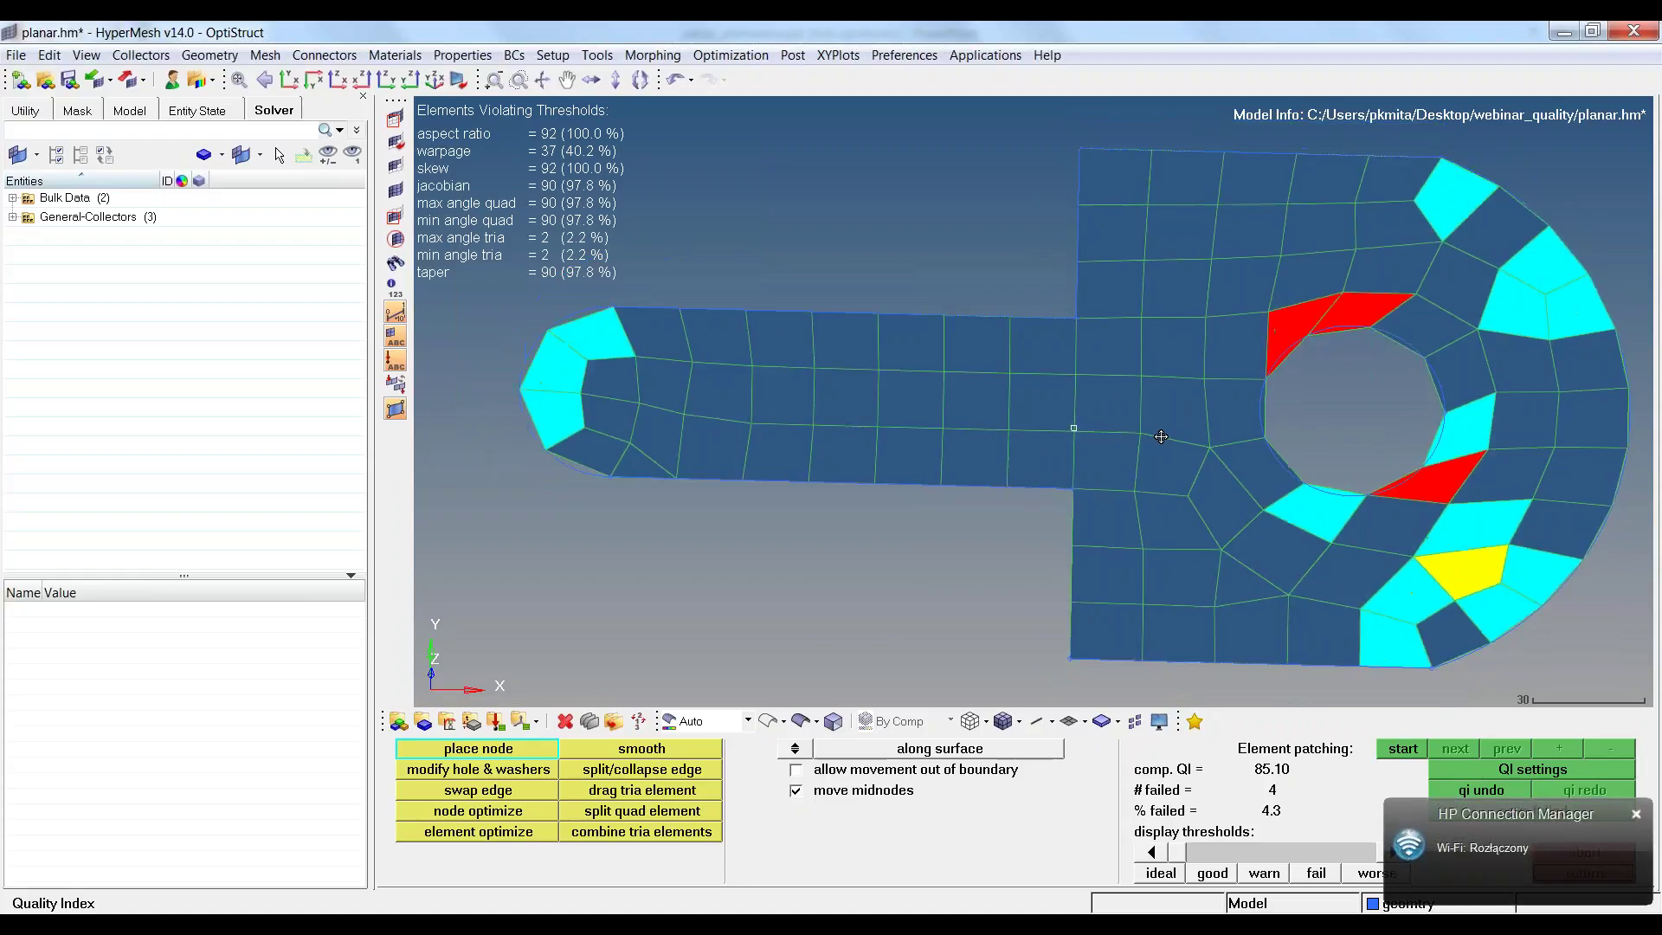
pyautogui.click(795, 770)
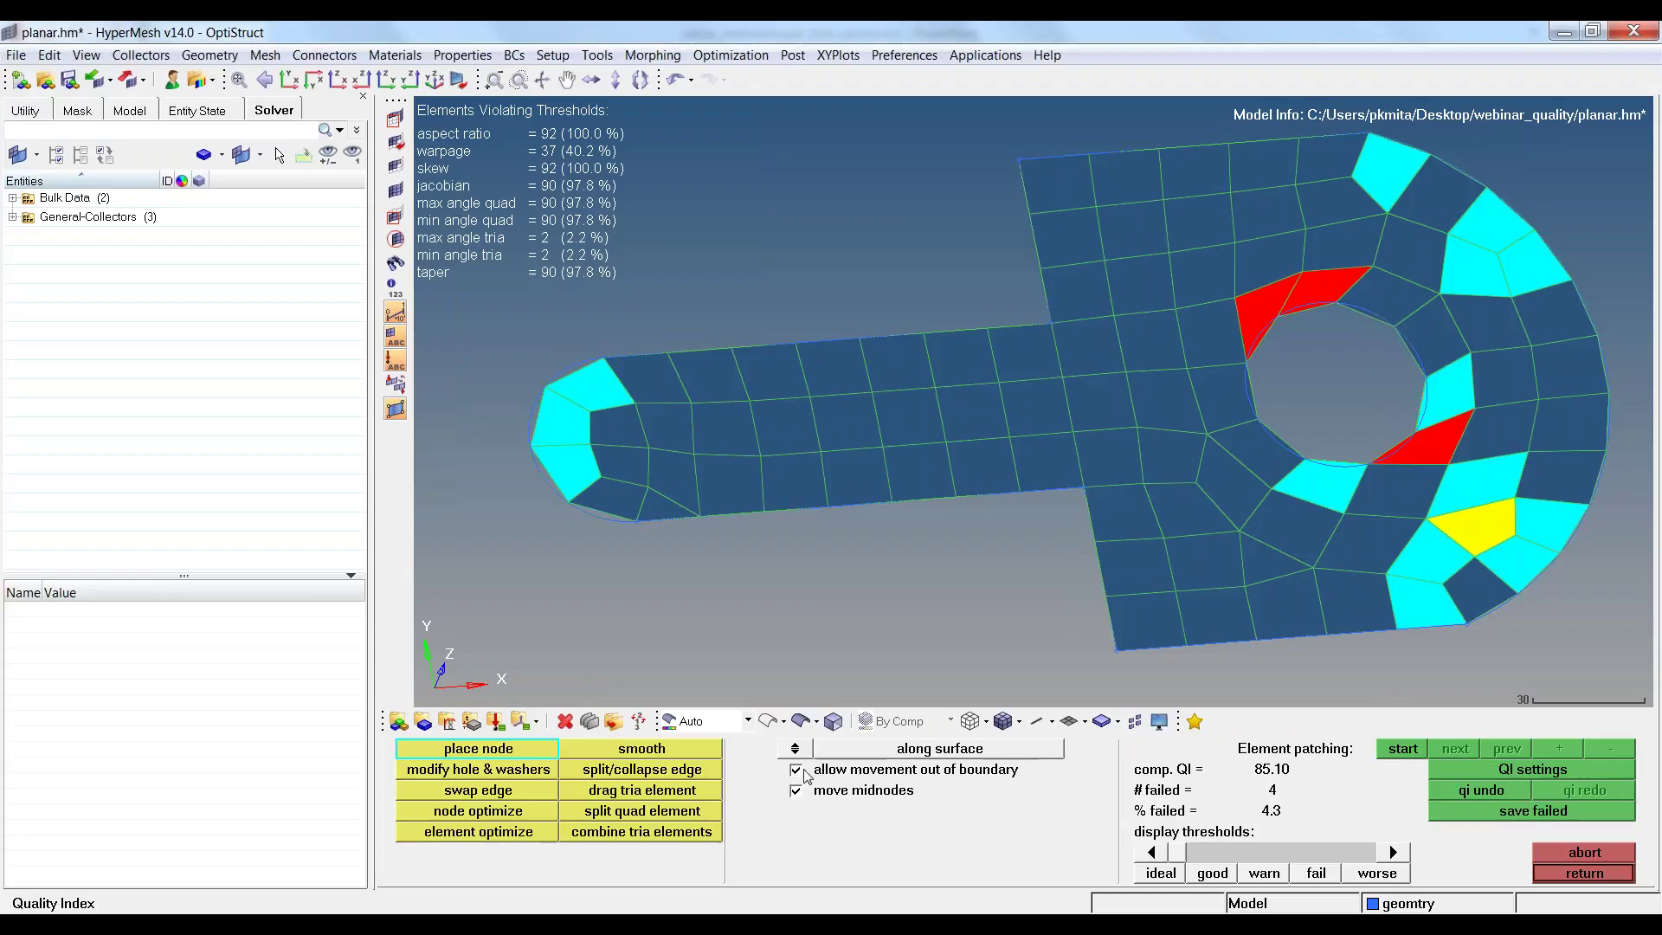
pyautogui.keyDown('ctrl'); pyautogui.moveTo(783, 374); pyautogui.dragTo(825, 344); pyautogui.keyUp('ctrl')
pyautogui.scroll(2, 825, 344)
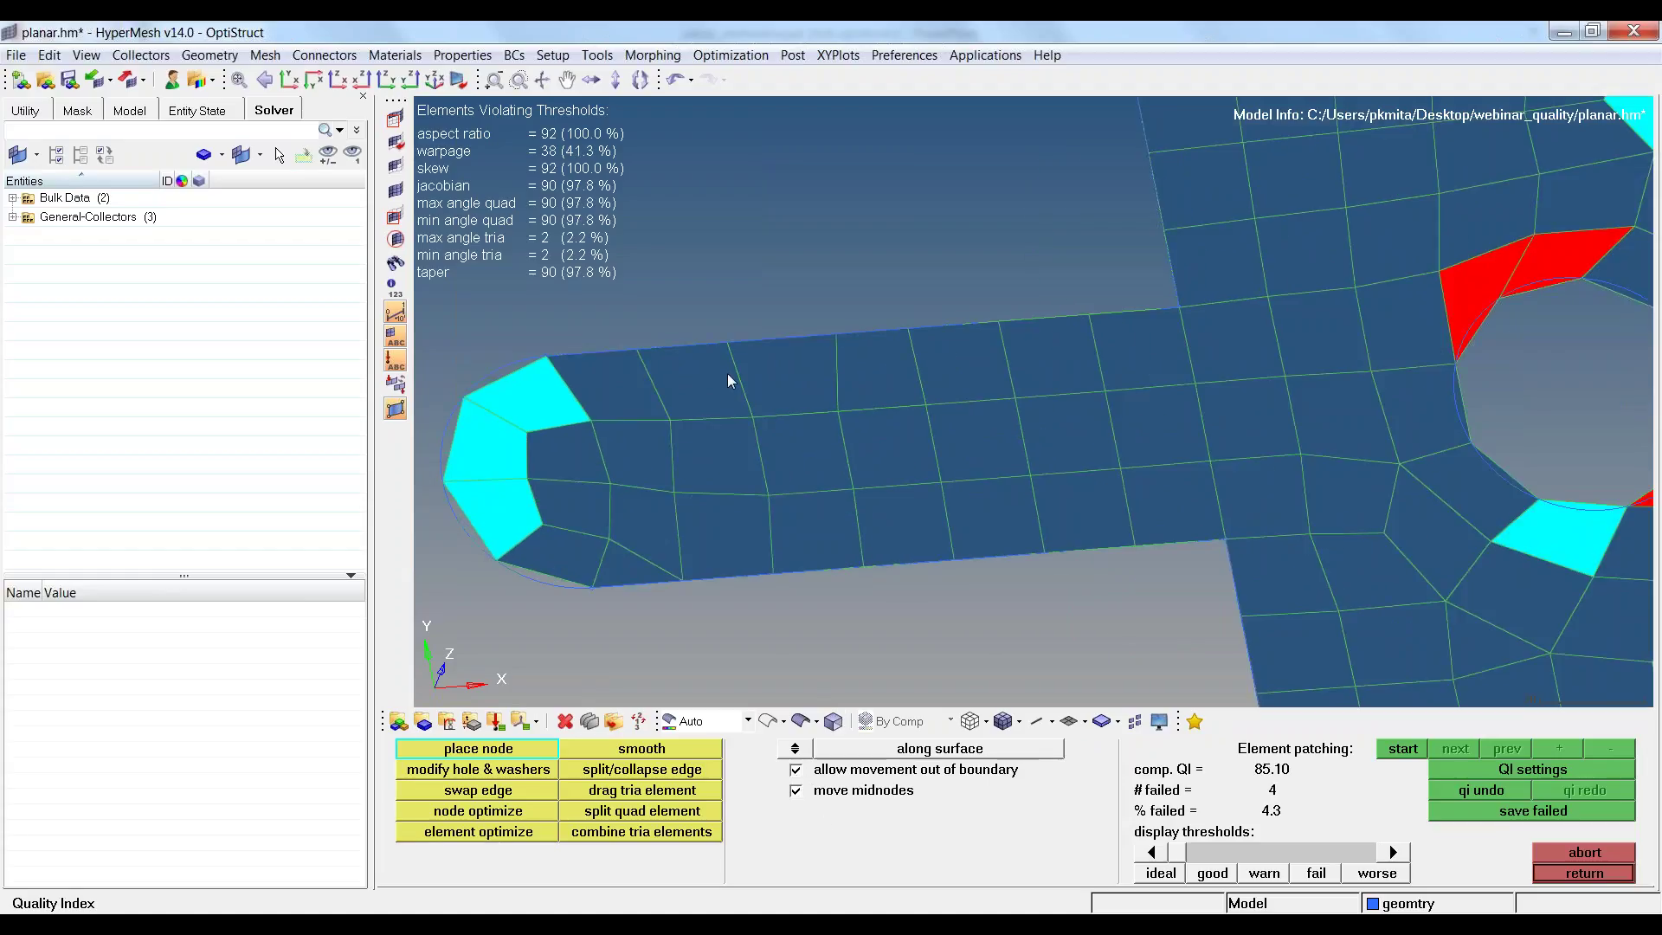
pyautogui.click(796, 769)
pyautogui.moveTo(839, 334); pyautogui.dragTo(804, 336)
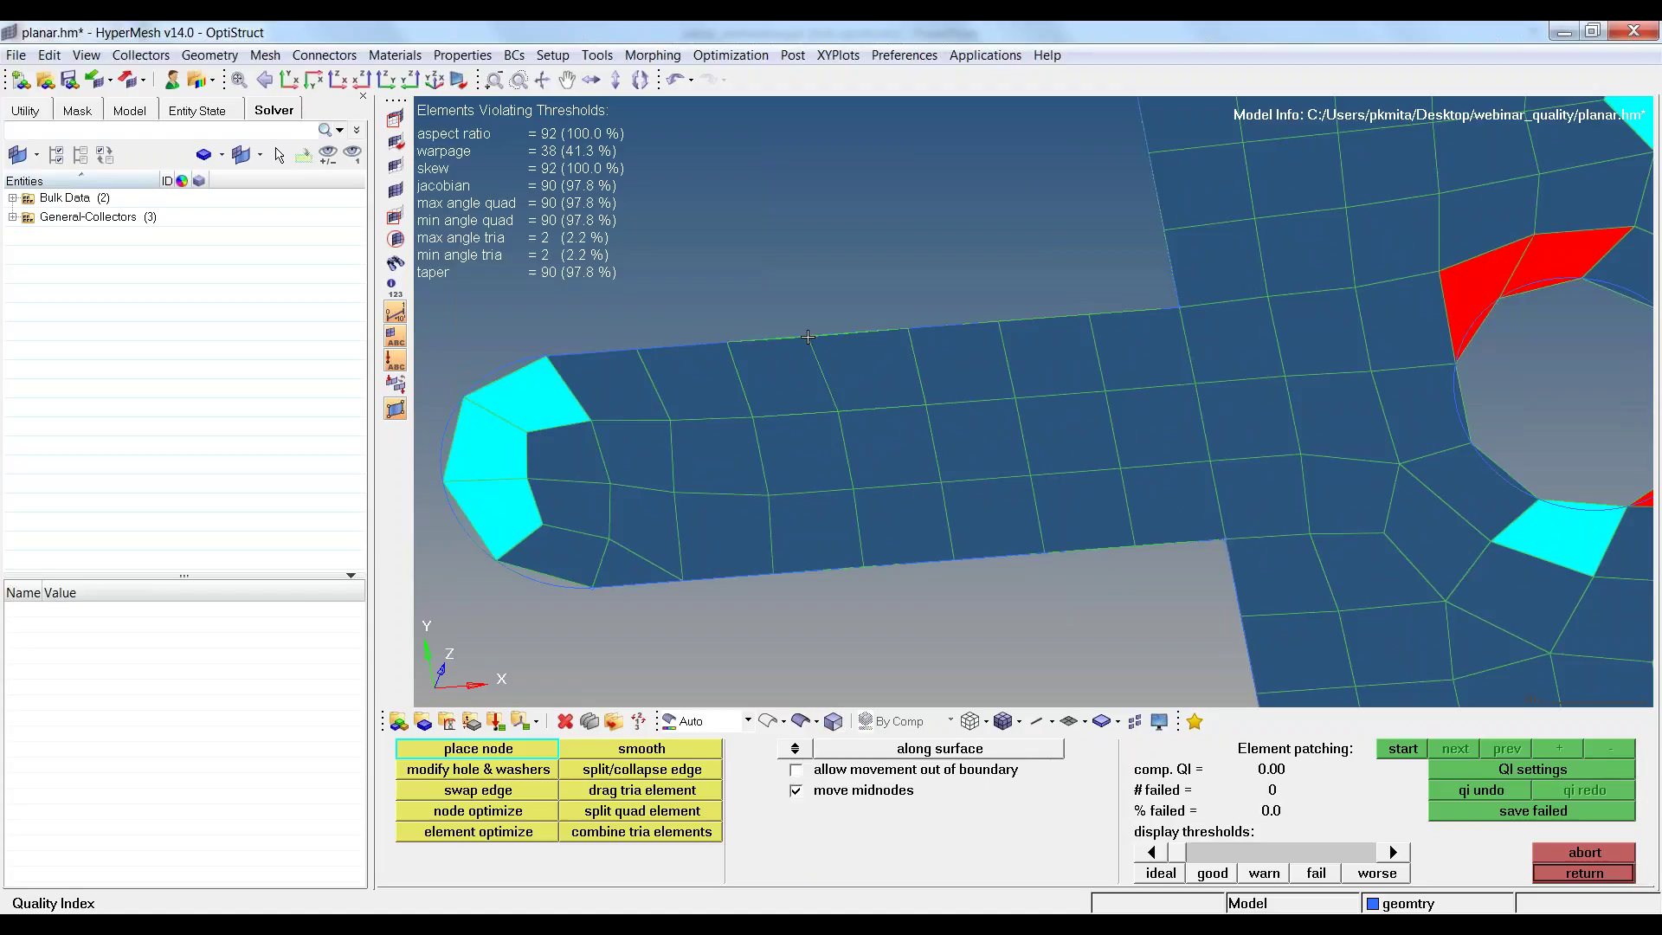
pyautogui.click(796, 769)
pyautogui.moveTo(805, 331)
pyautogui.mouseDown()
pyautogui.moveTo(805, 305)
pyautogui.moveTo(970, 409)
pyautogui.moveTo(1310, 432)
pyautogui.moveTo(829, 290)
pyautogui.moveTo(864, 466)
pyautogui.mouseUp()
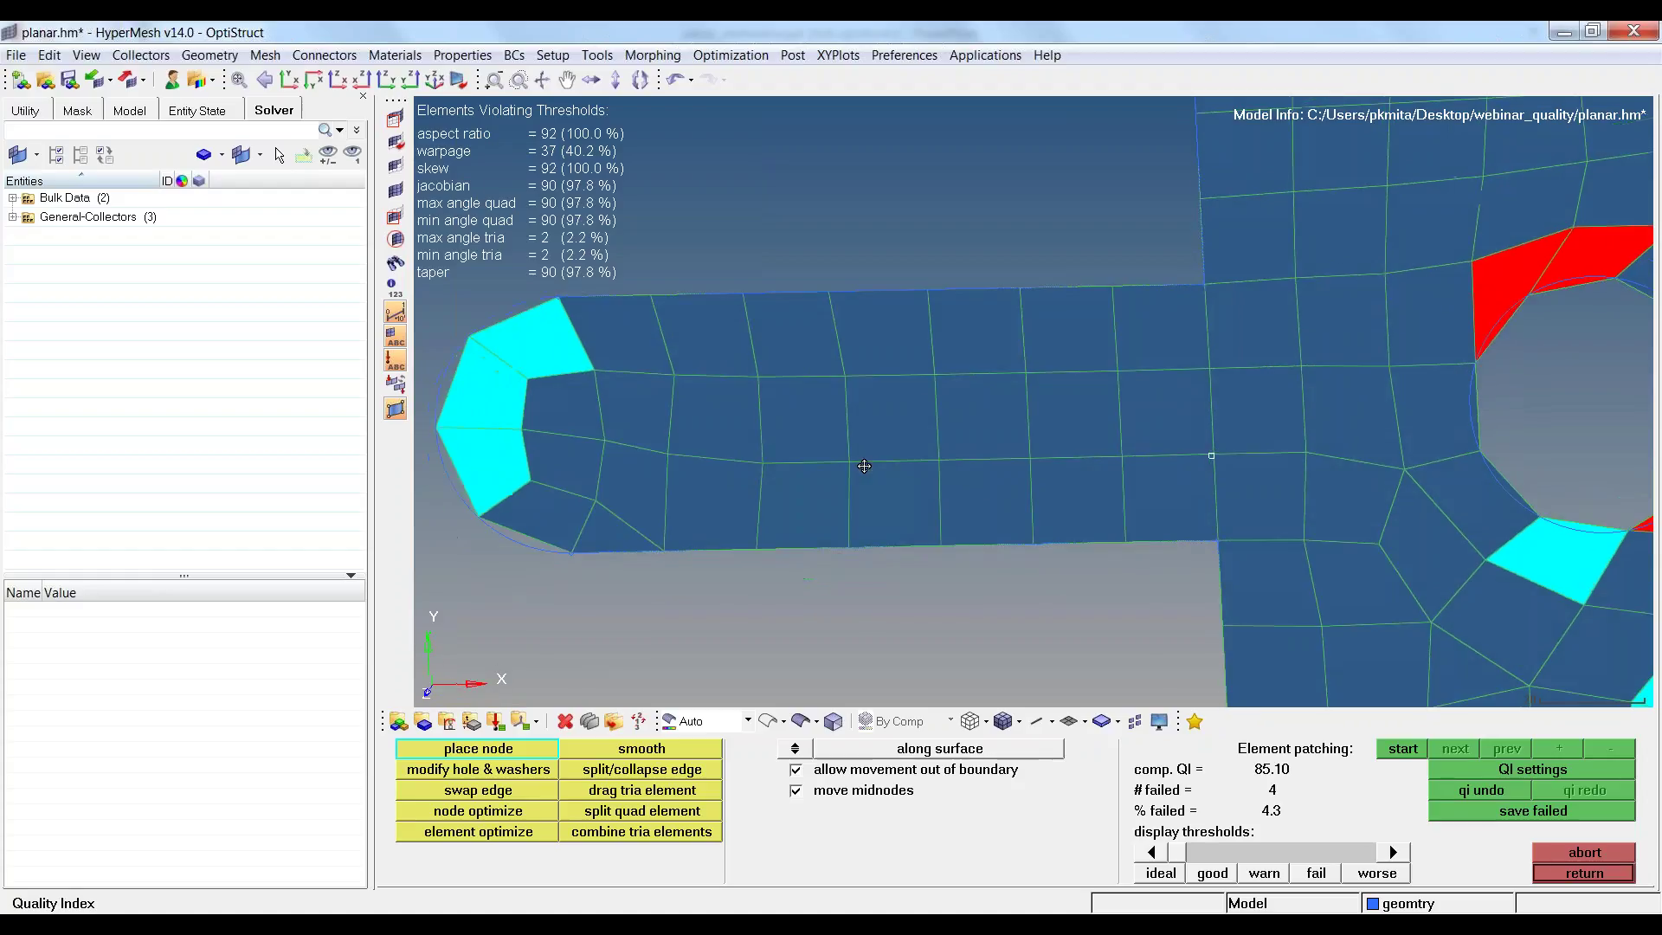
# Nudge a node by the hole so the top cyan element improves, then fit the top view.
pyautogui.scroll(-3, 982, 447)
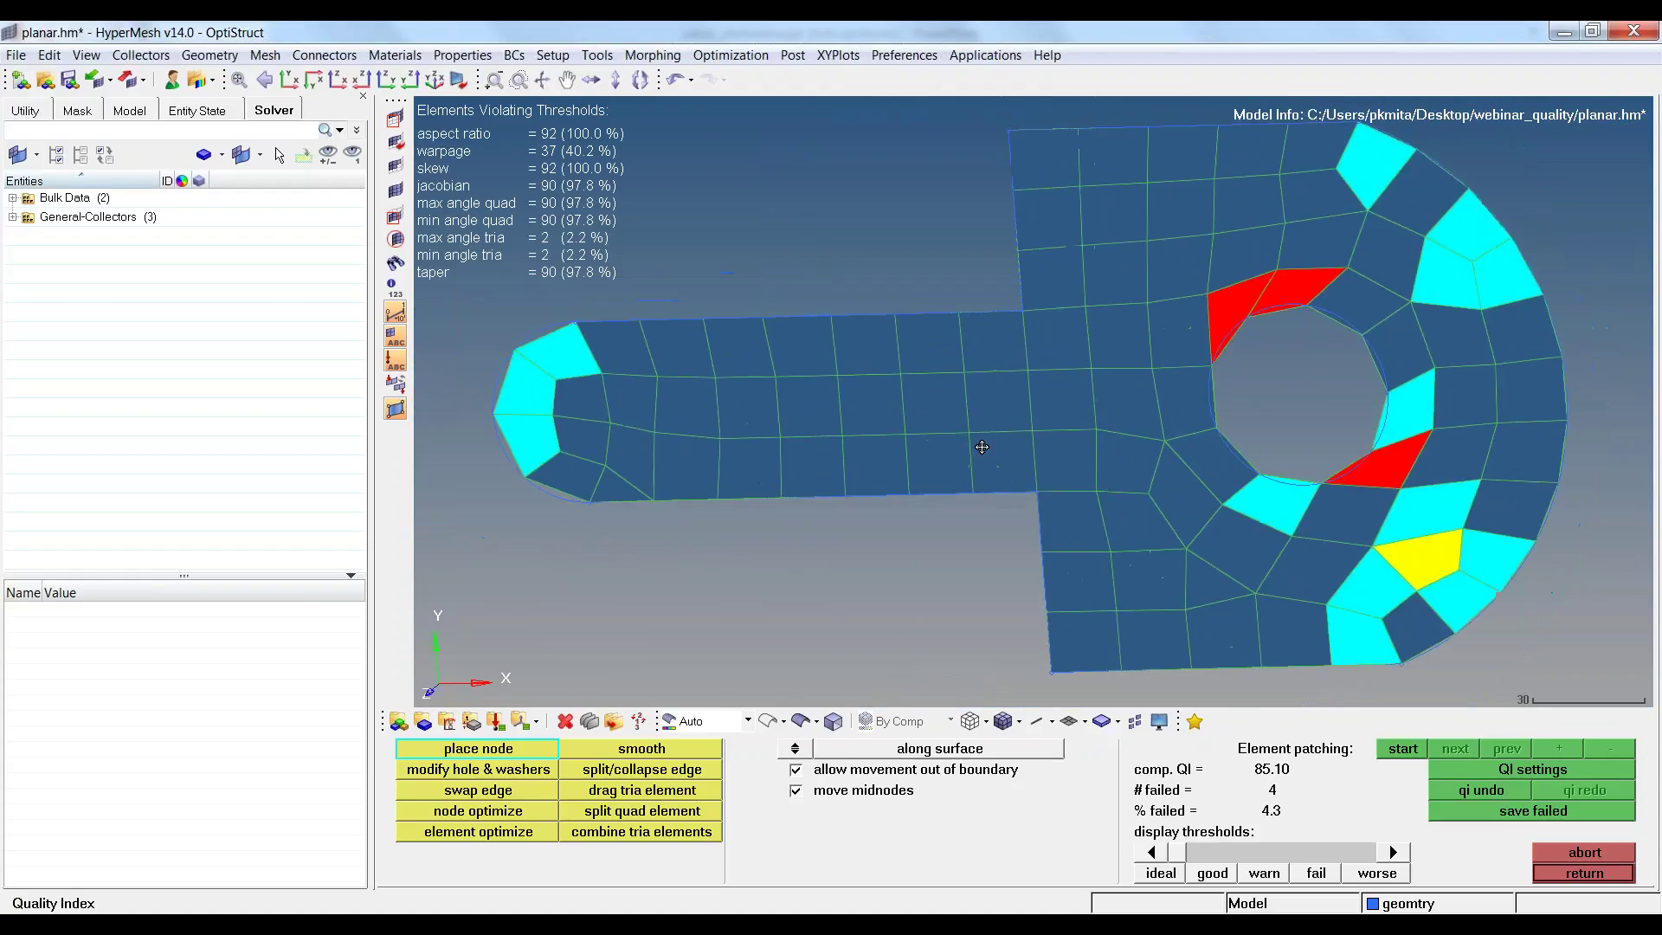
pyautogui.keyDown('ctrl'); pyautogui.moveTo(1338, 221); pyautogui.dragTo(1056, 308, button='right'); pyautogui.keyUp('ctrl')
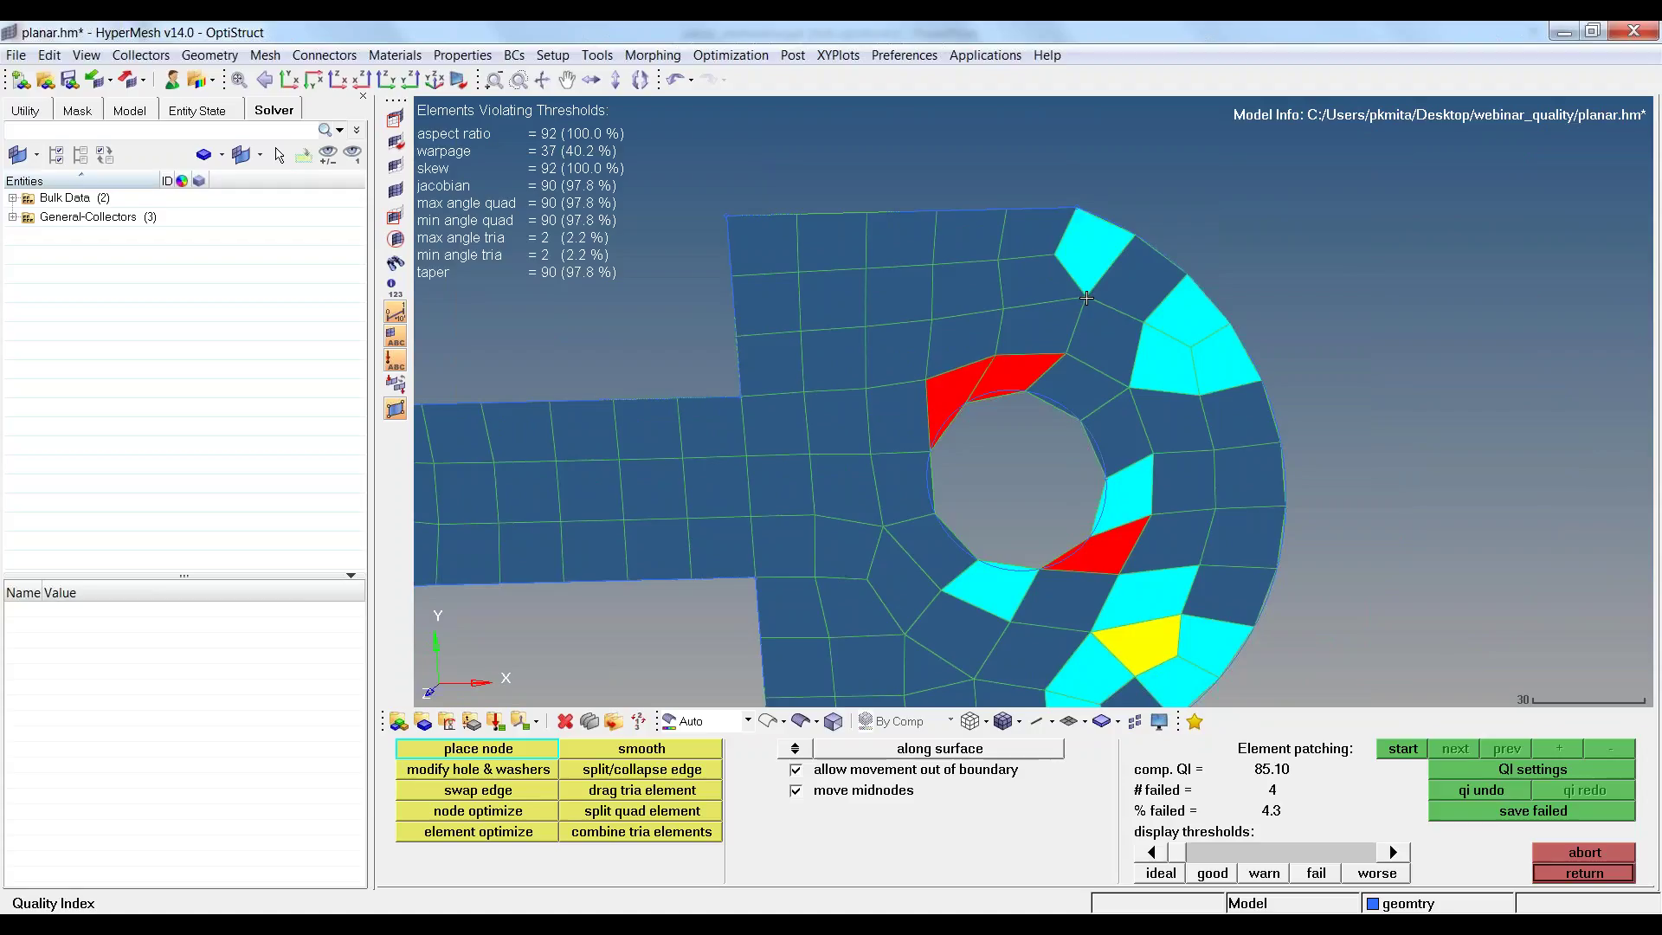
pyautogui.moveTo(1086, 298); pyautogui.dragTo(1095, 294)
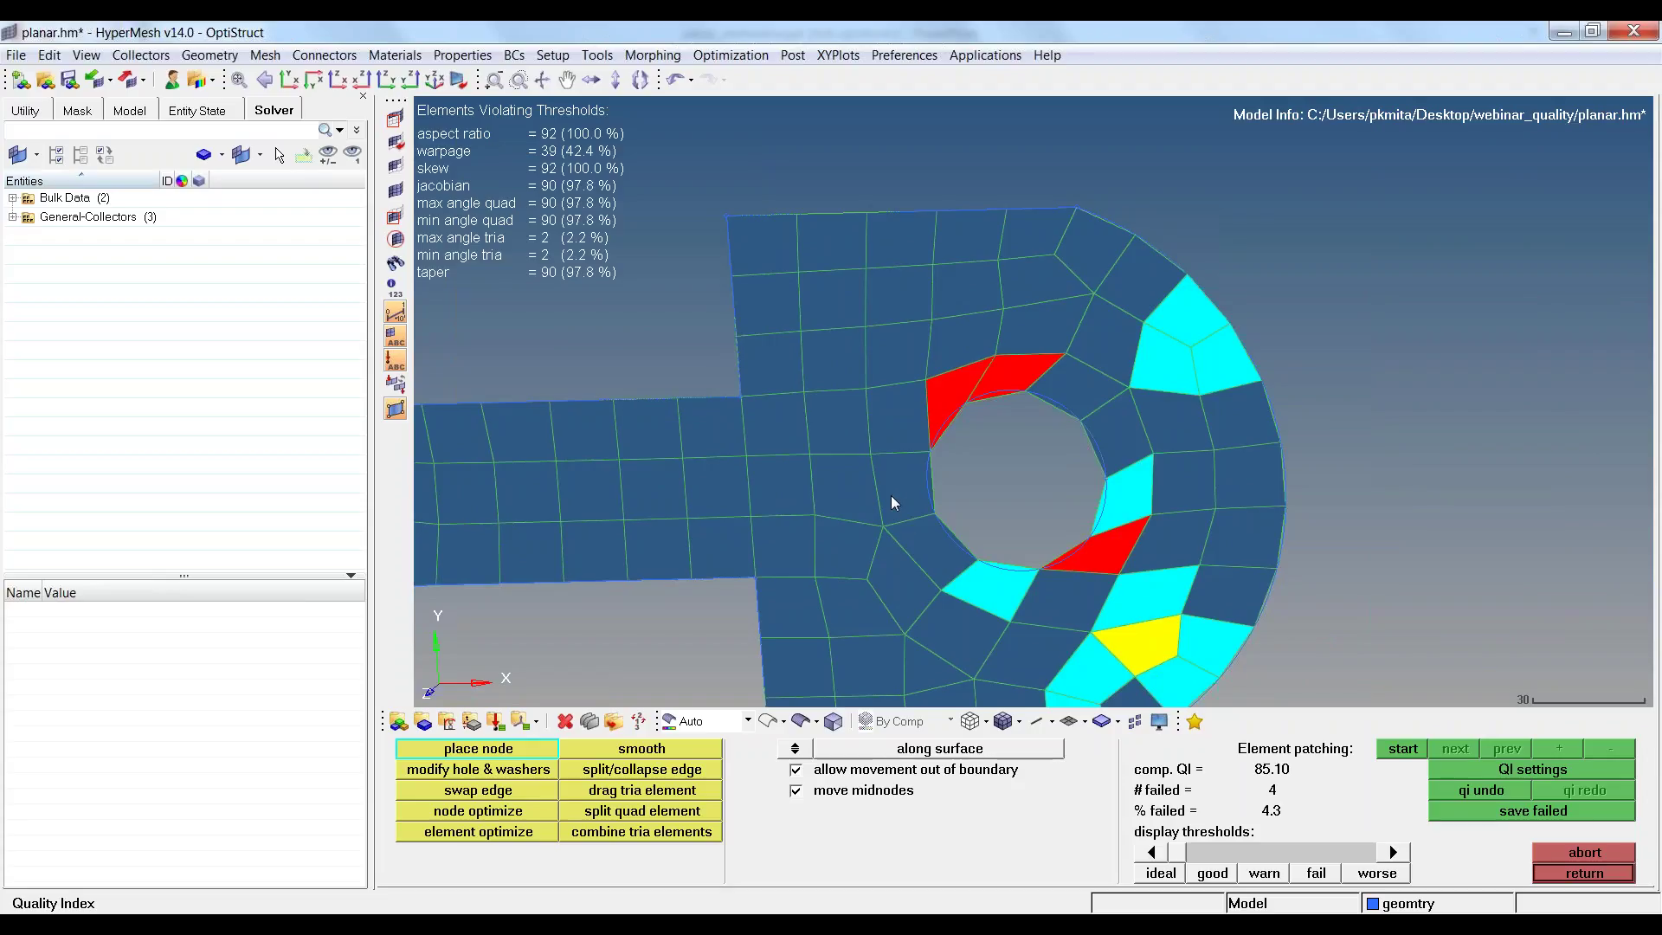
pyautogui.keyDown('ctrl'); pyautogui.moveTo(776, 485); pyautogui.dragTo(1312, 371, button='right'); pyautogui.keyUp('ctrl')
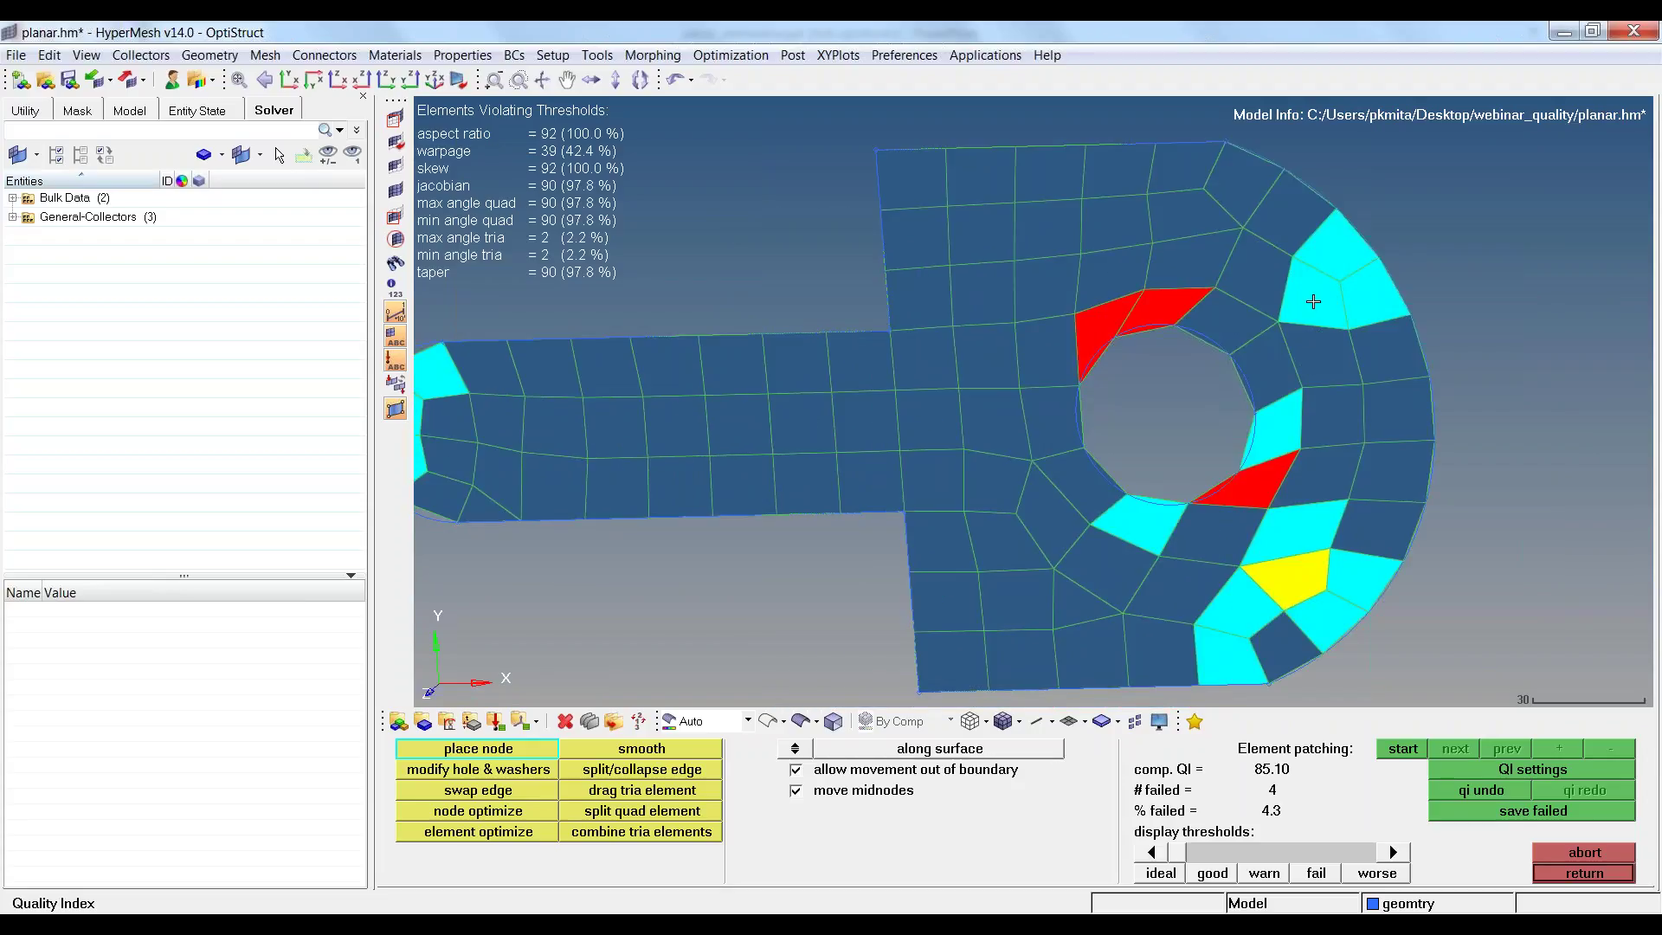
pyautogui.keyDown('ctrl'); pyautogui.moveTo(1350, 324); pyautogui.dragTo(1052, 344, button='right'); pyautogui.keyUp('ctrl')
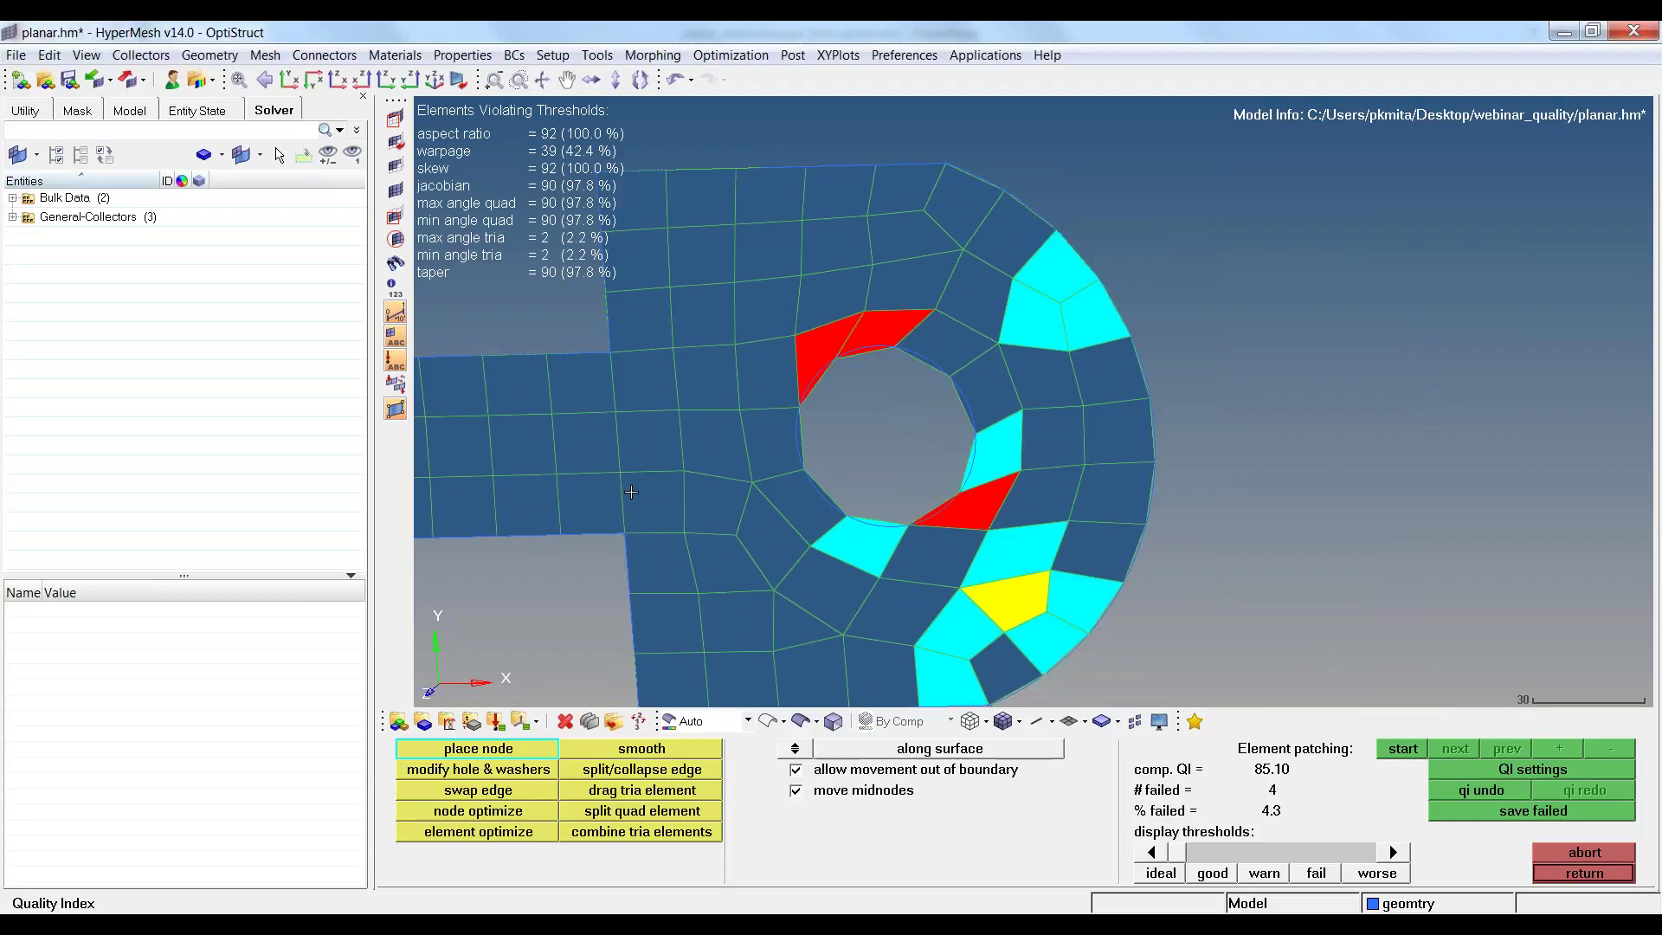
pyautogui.press('f')
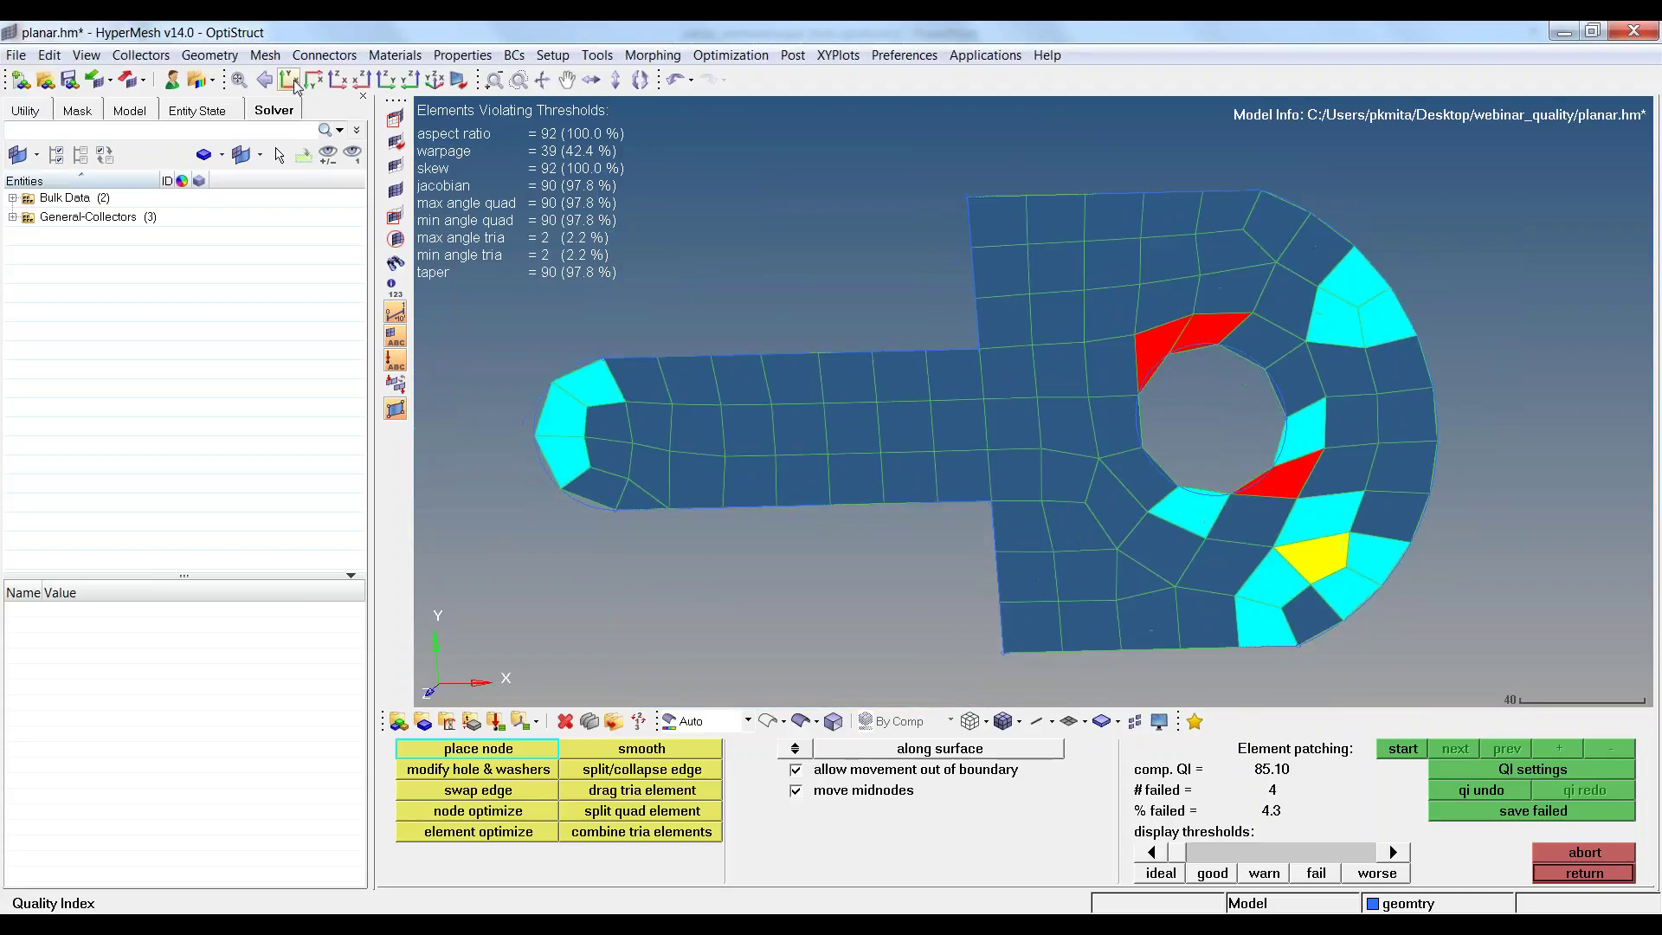
pyautogui.click(293, 79)
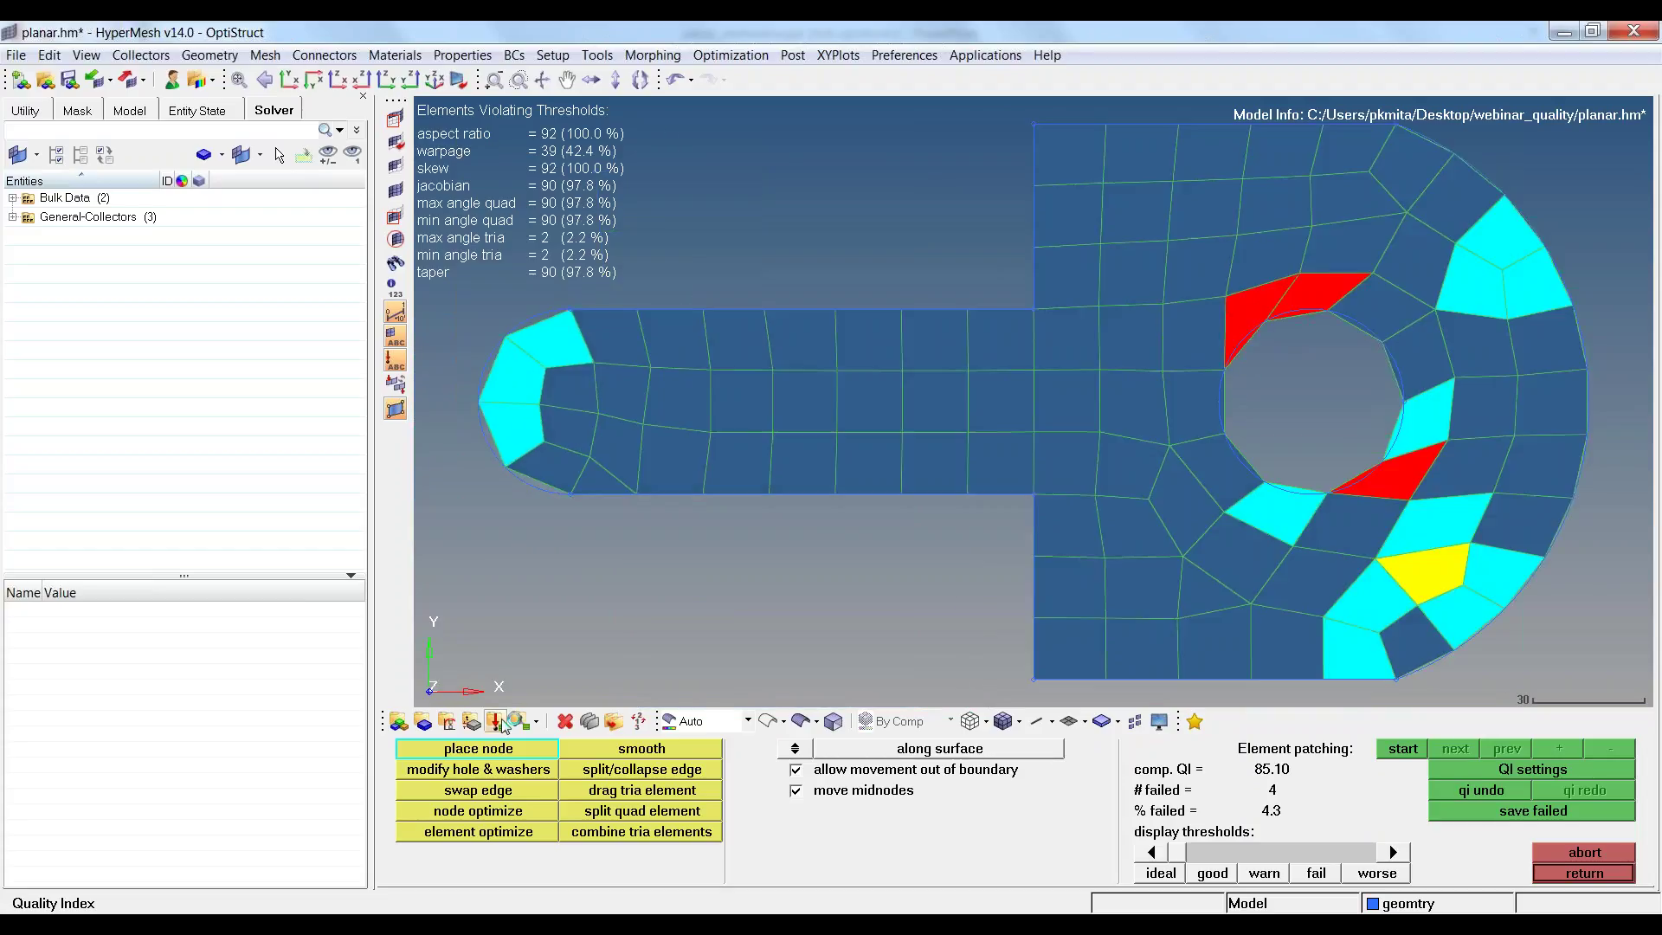
# Try a washer ring around the hole at radius about 21.7, then undo the washer edits.
pyautogui.click(483, 771)
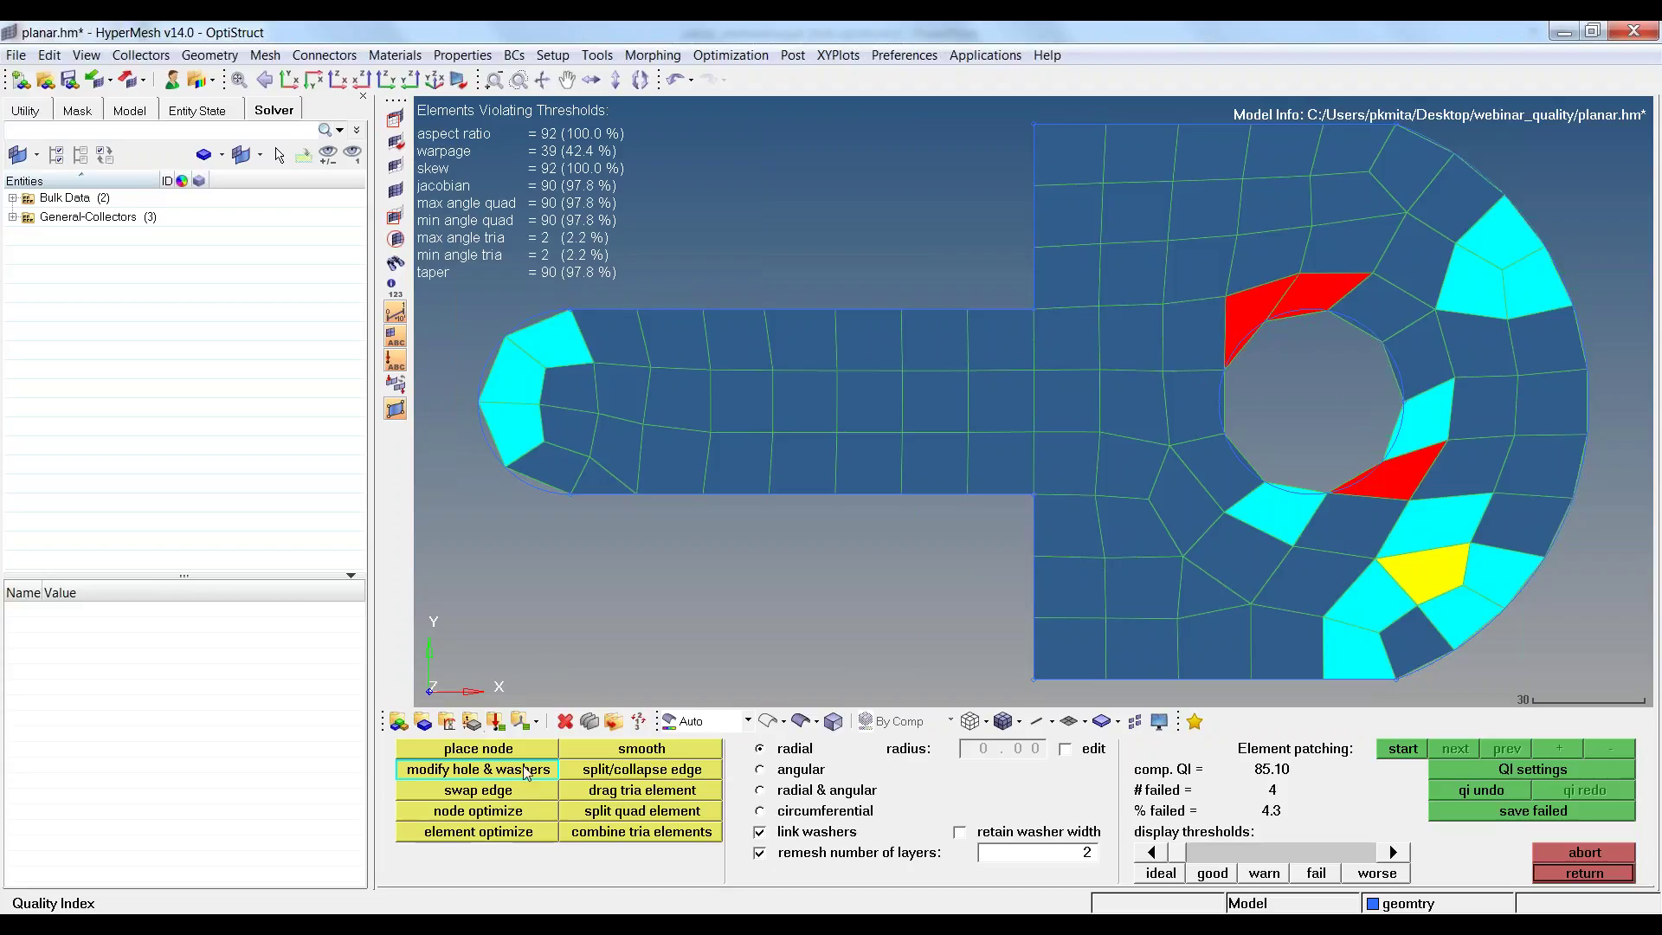
pyautogui.click(1224, 370)
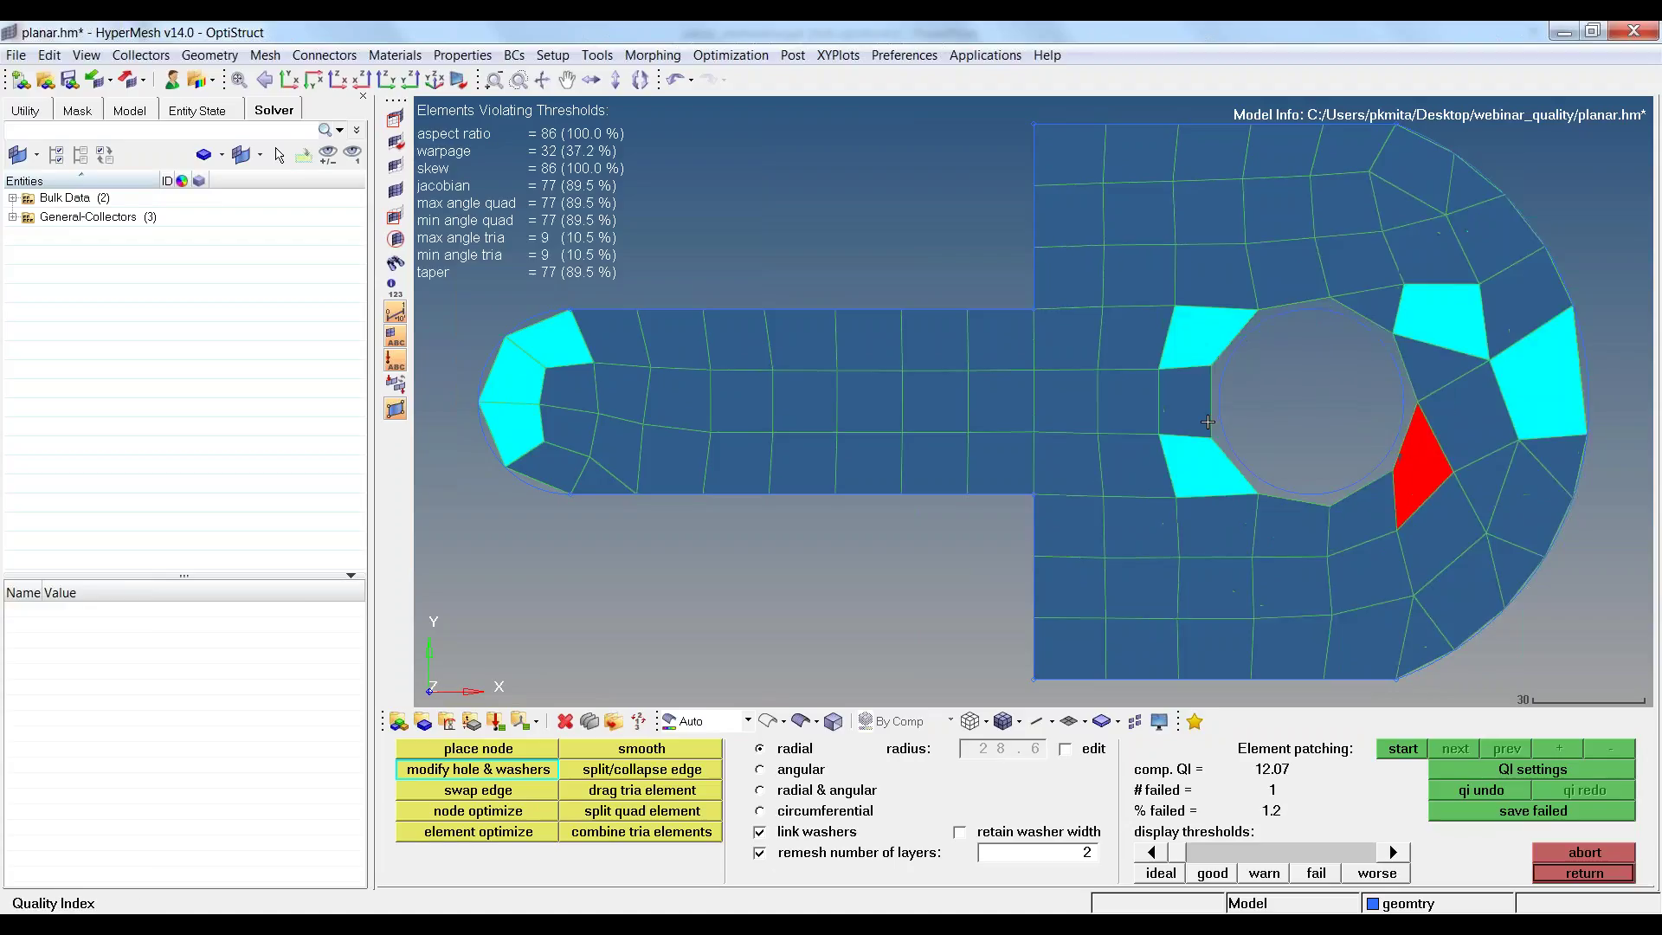
pyautogui.click(1499, 786)
pyautogui.click(1222, 370)
pyautogui.moveTo(1222, 371)
pyautogui.mouseDown()
pyautogui.moveTo(1236, 372)
pyautogui.moveTo(1224, 389)
pyautogui.mouseUp()
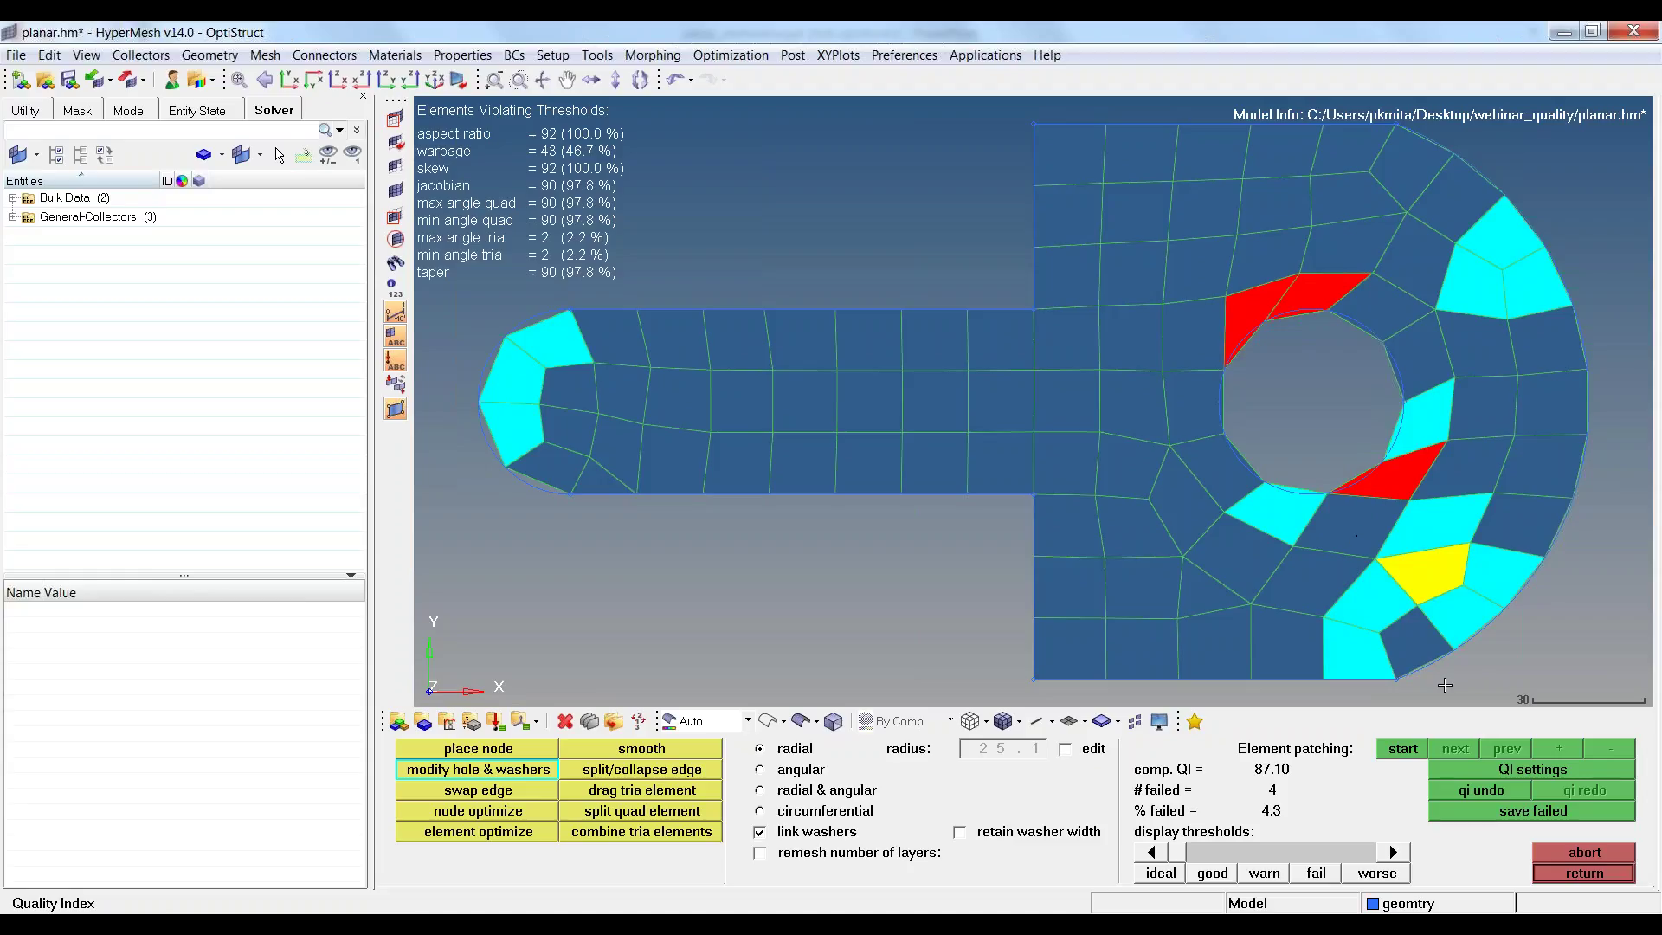
pyautogui.click(1480, 792)
pyautogui.click(1480, 791)
# Rotate the hole's nodes by about -3.4°, lowering comp. QI to 83.10.
pyautogui.click(761, 769)
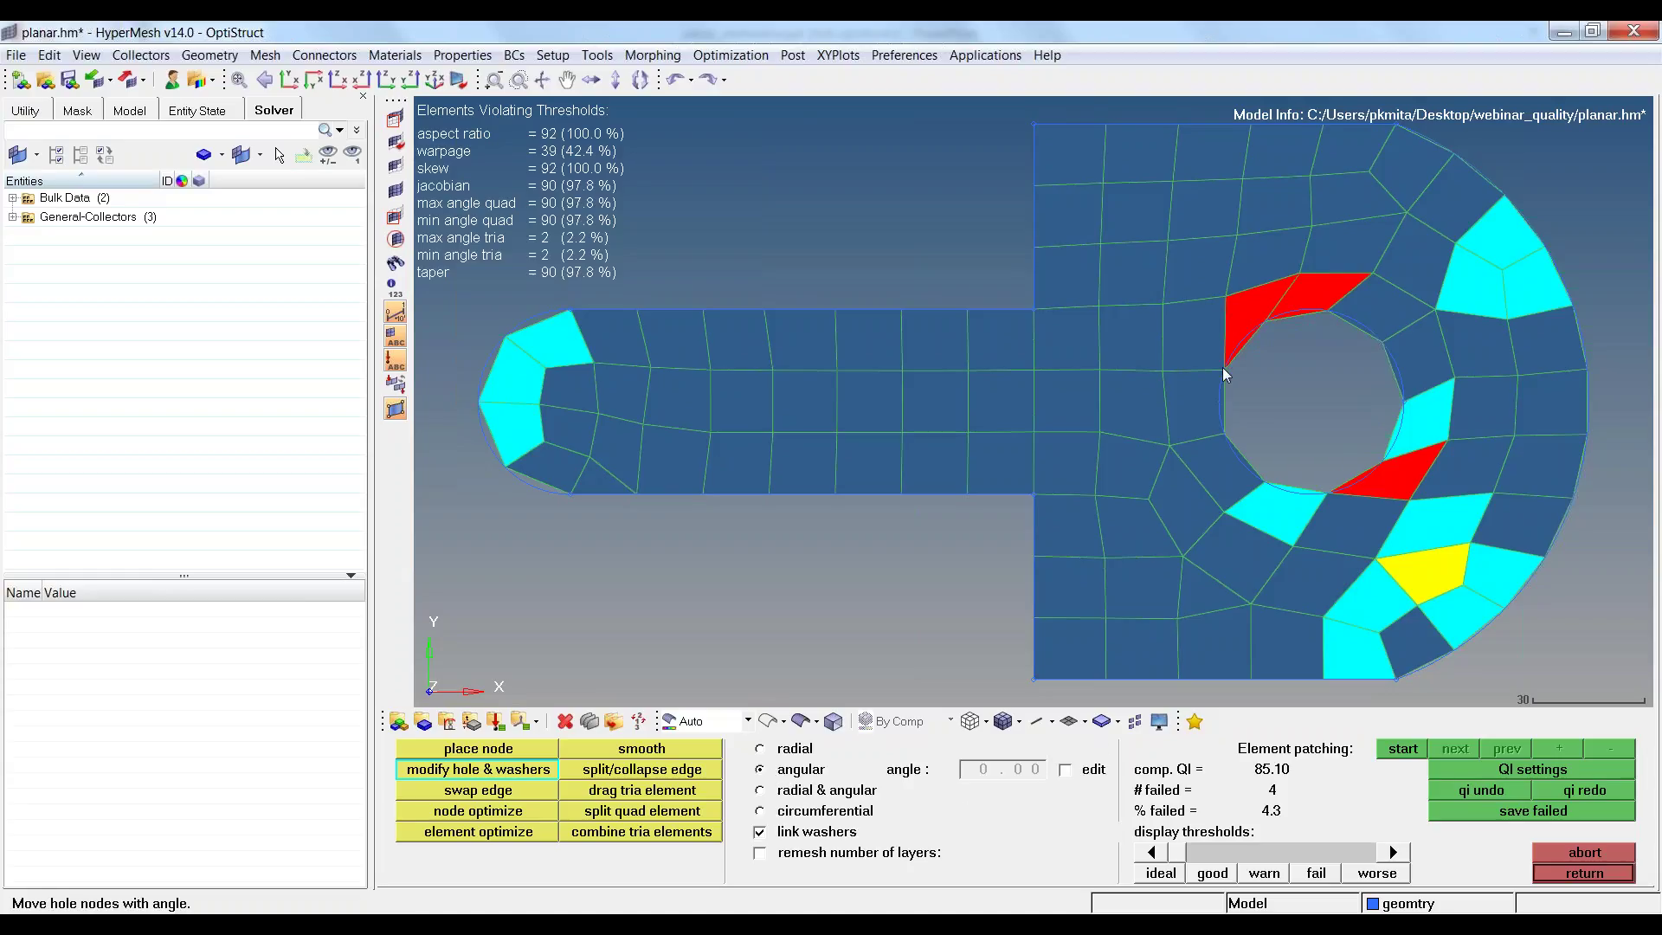
pyautogui.moveTo(1222, 367); pyautogui.dragTo(1223, 376)
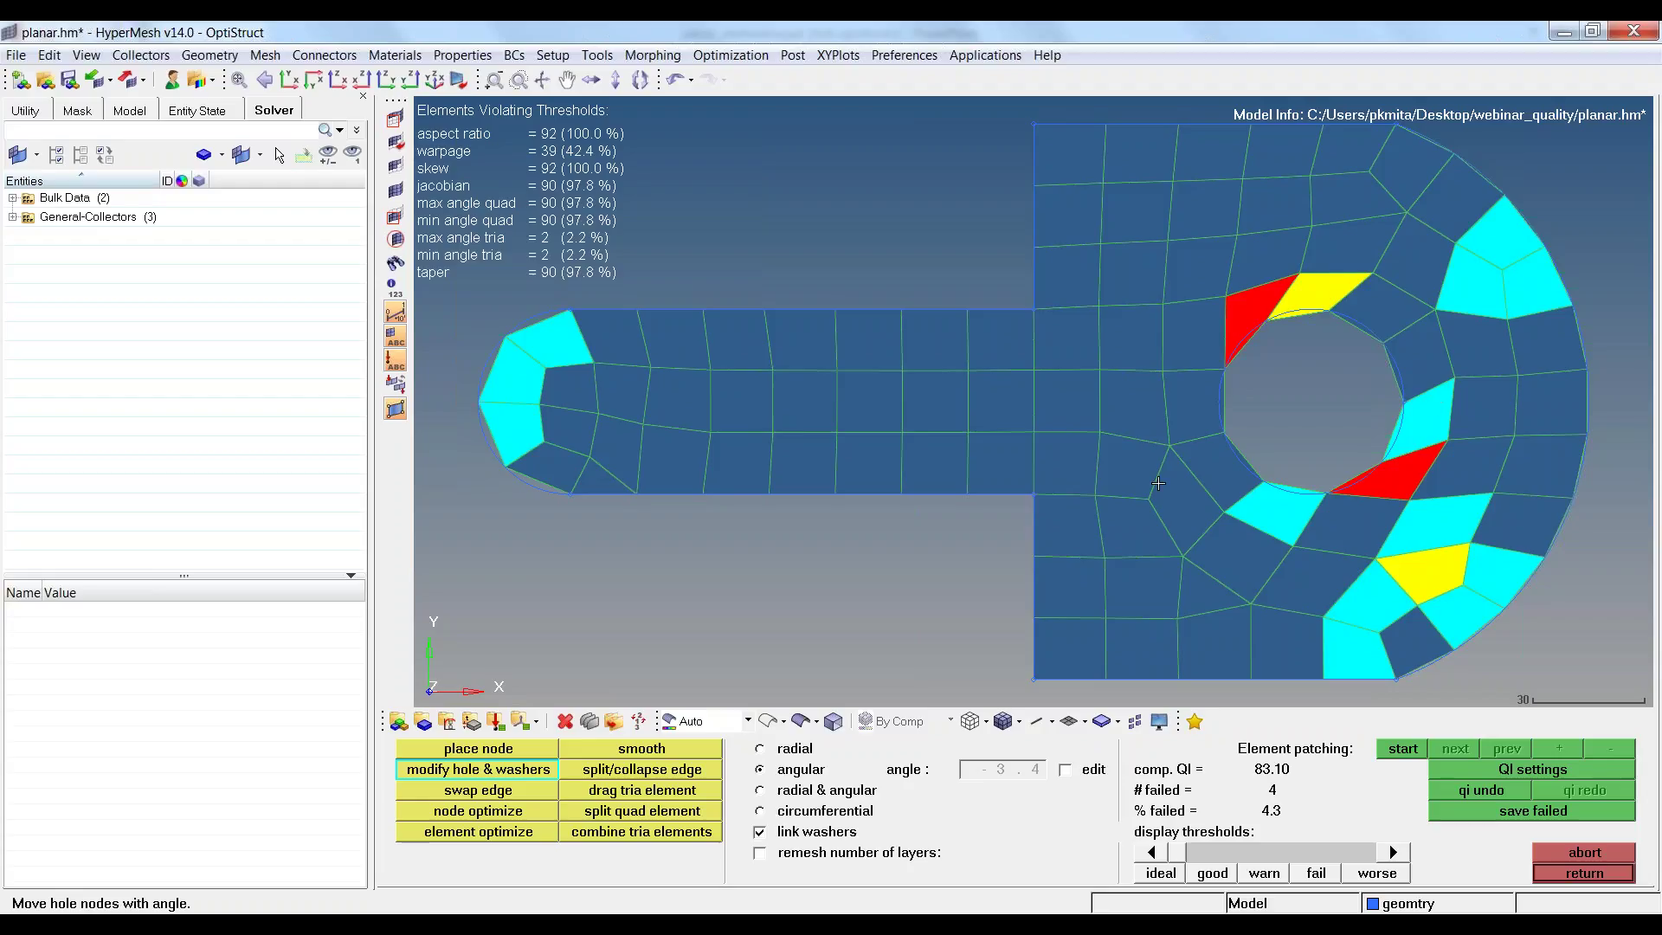
pyautogui.click(505, 791)
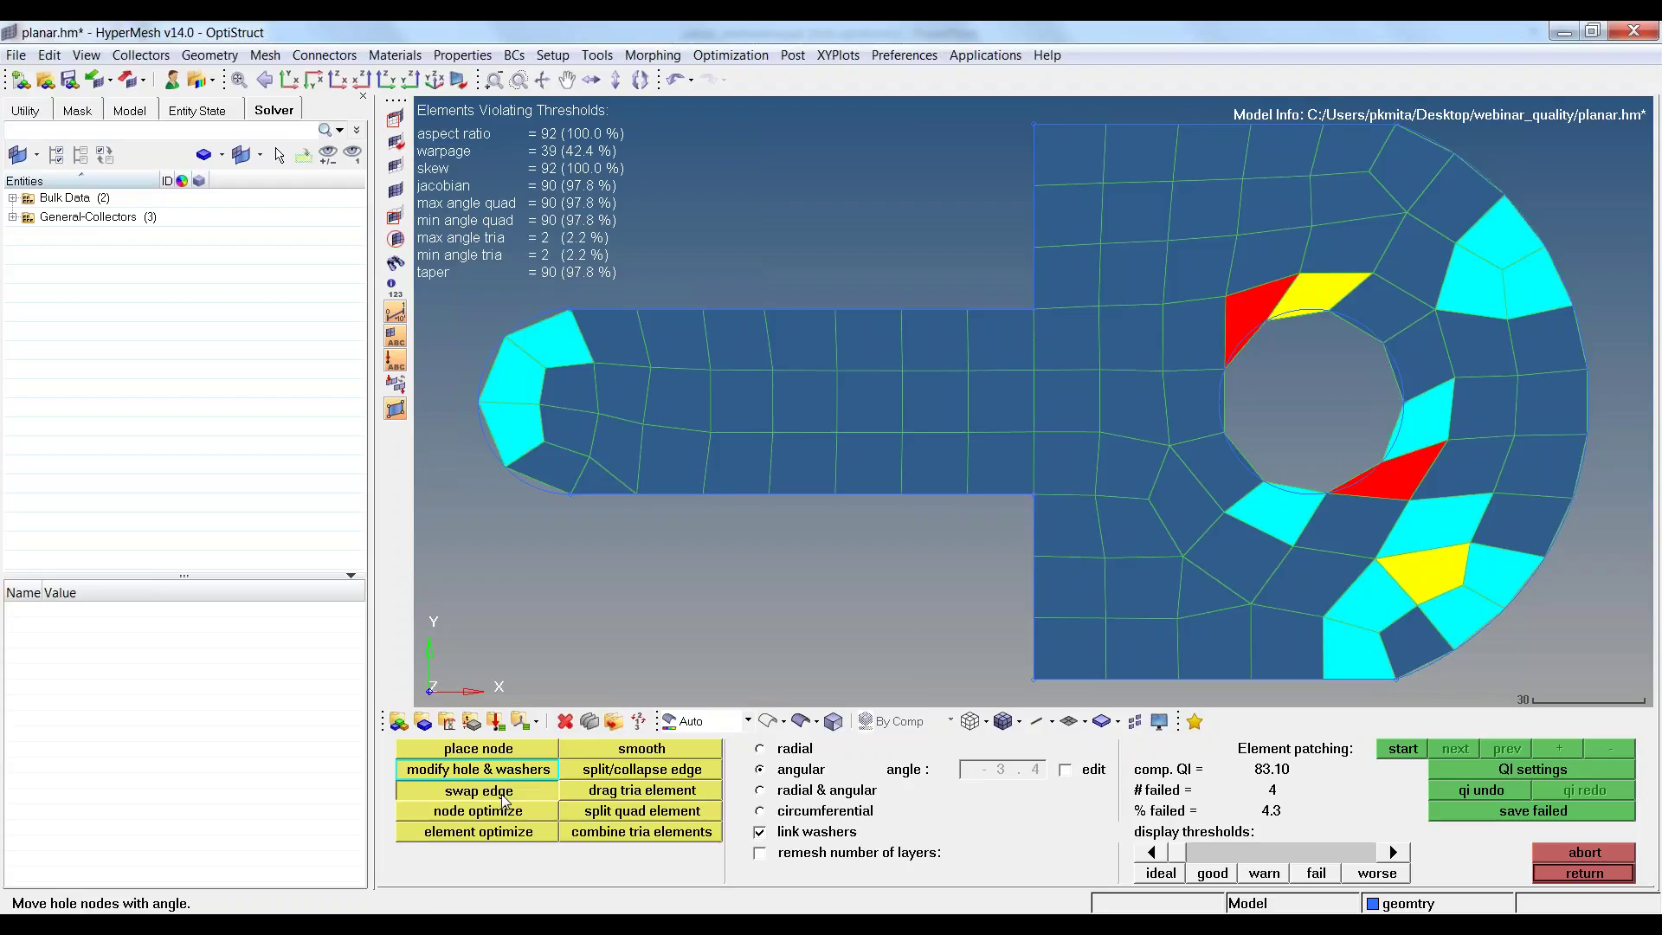
# Try and force an edge swap in the narrow arm, undoing it after comp. QI spikes to 289.10.
pyautogui.click(968, 401)
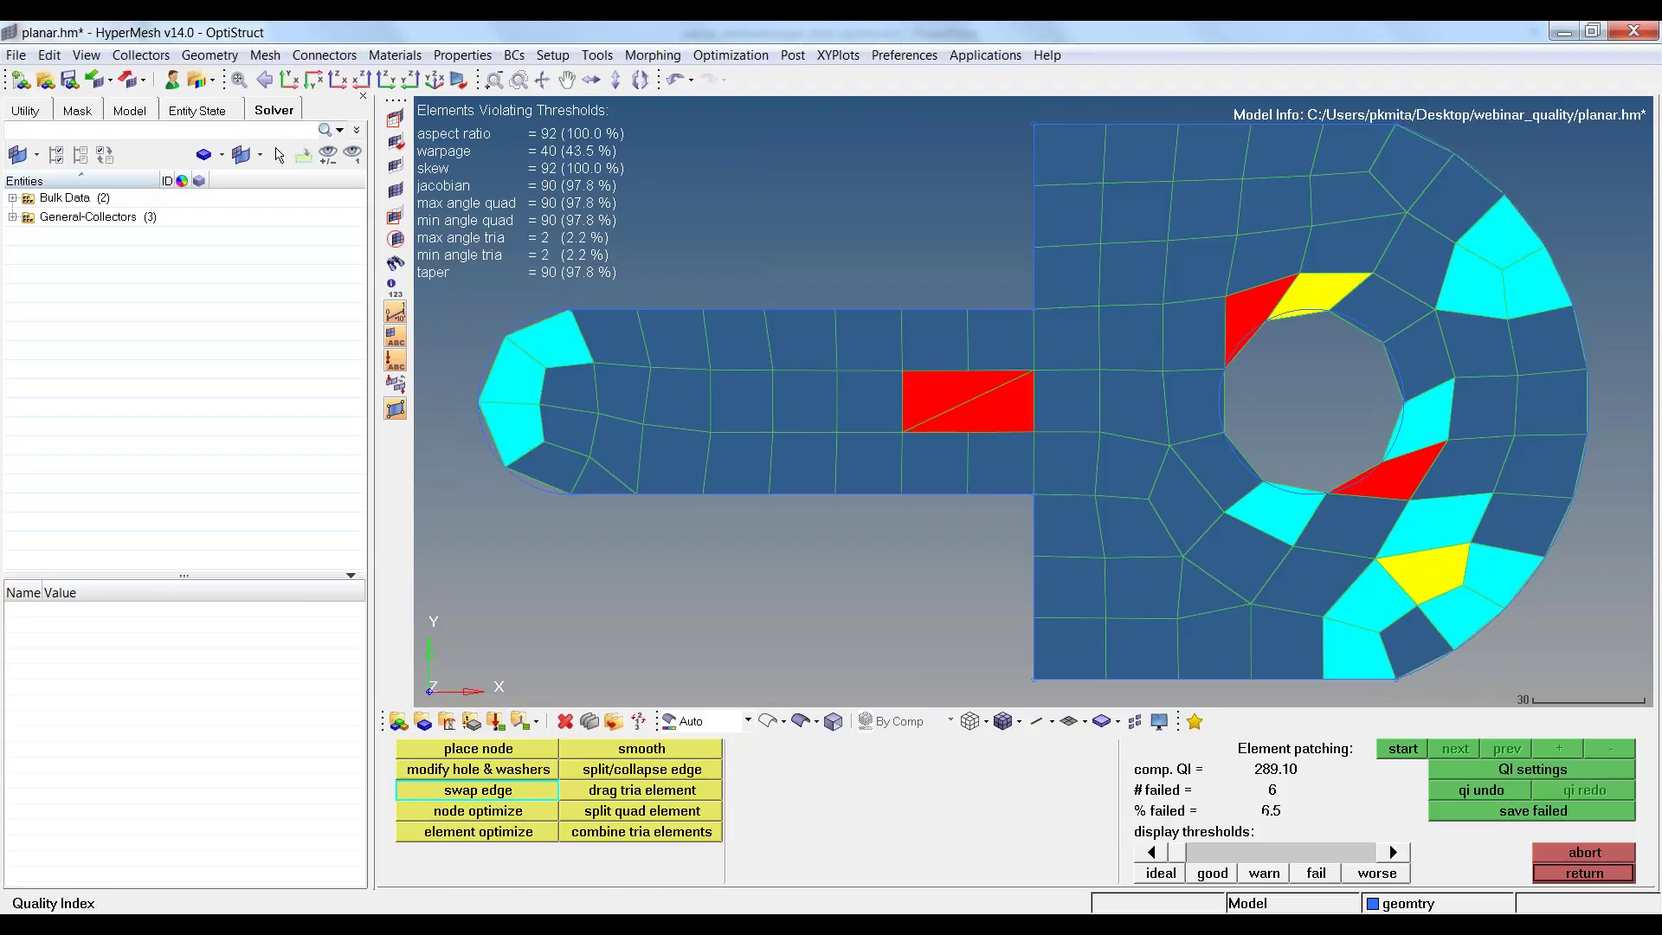
pyautogui.click(1491, 791)
pyautogui.click(968, 404)
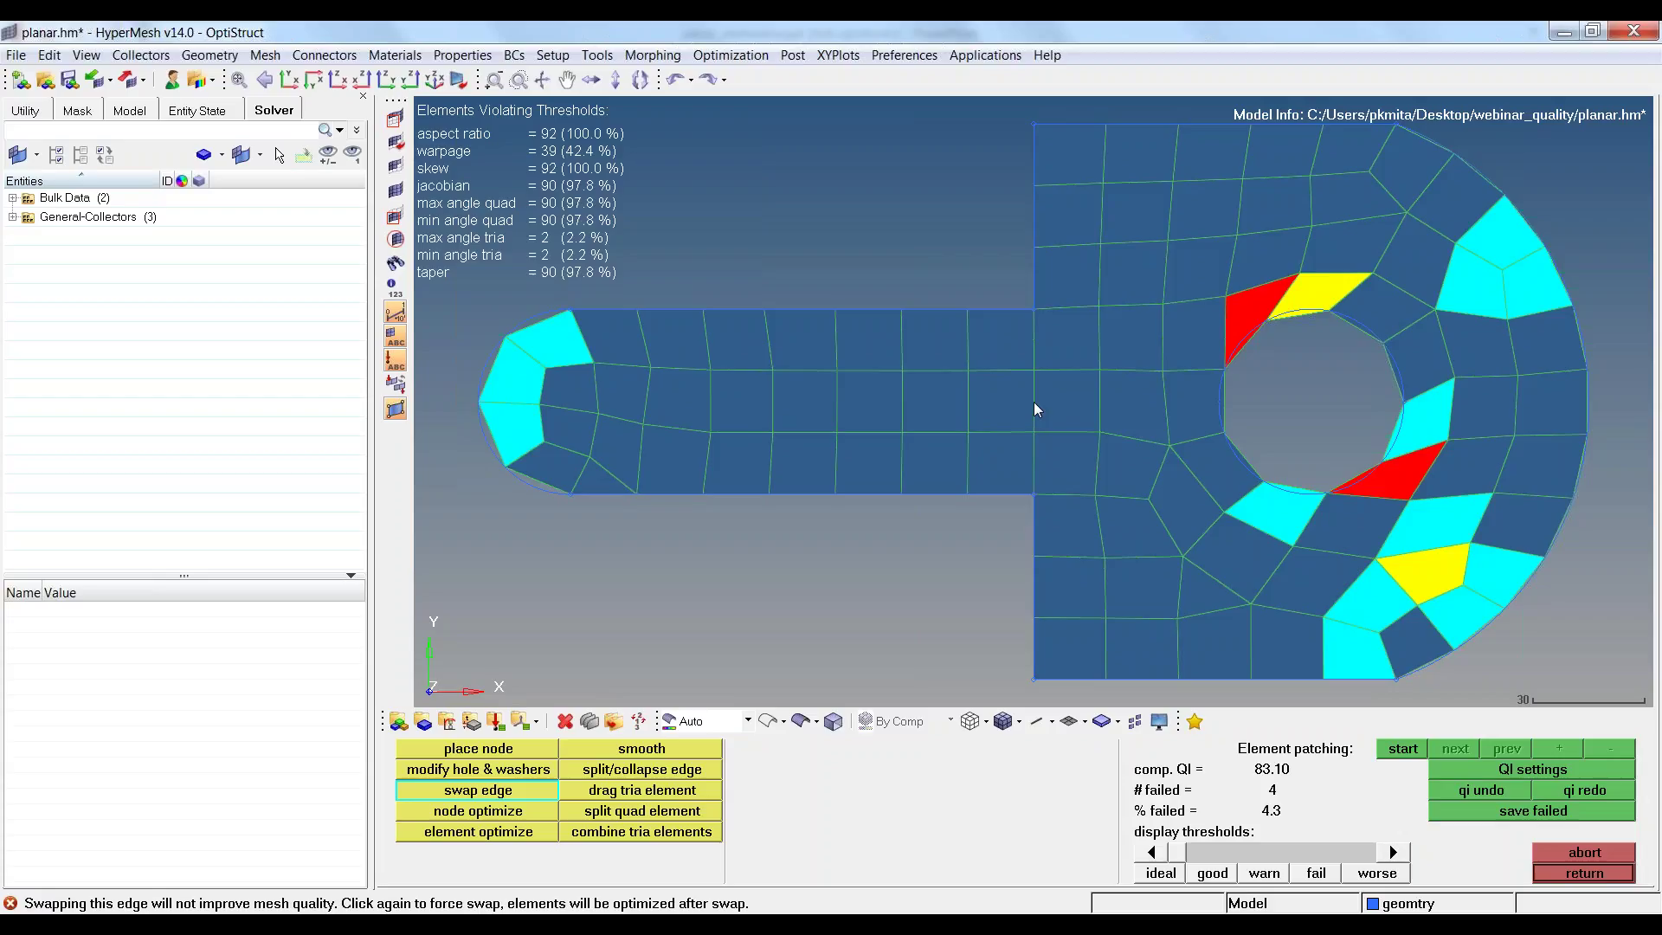
pyautogui.click(1034, 403)
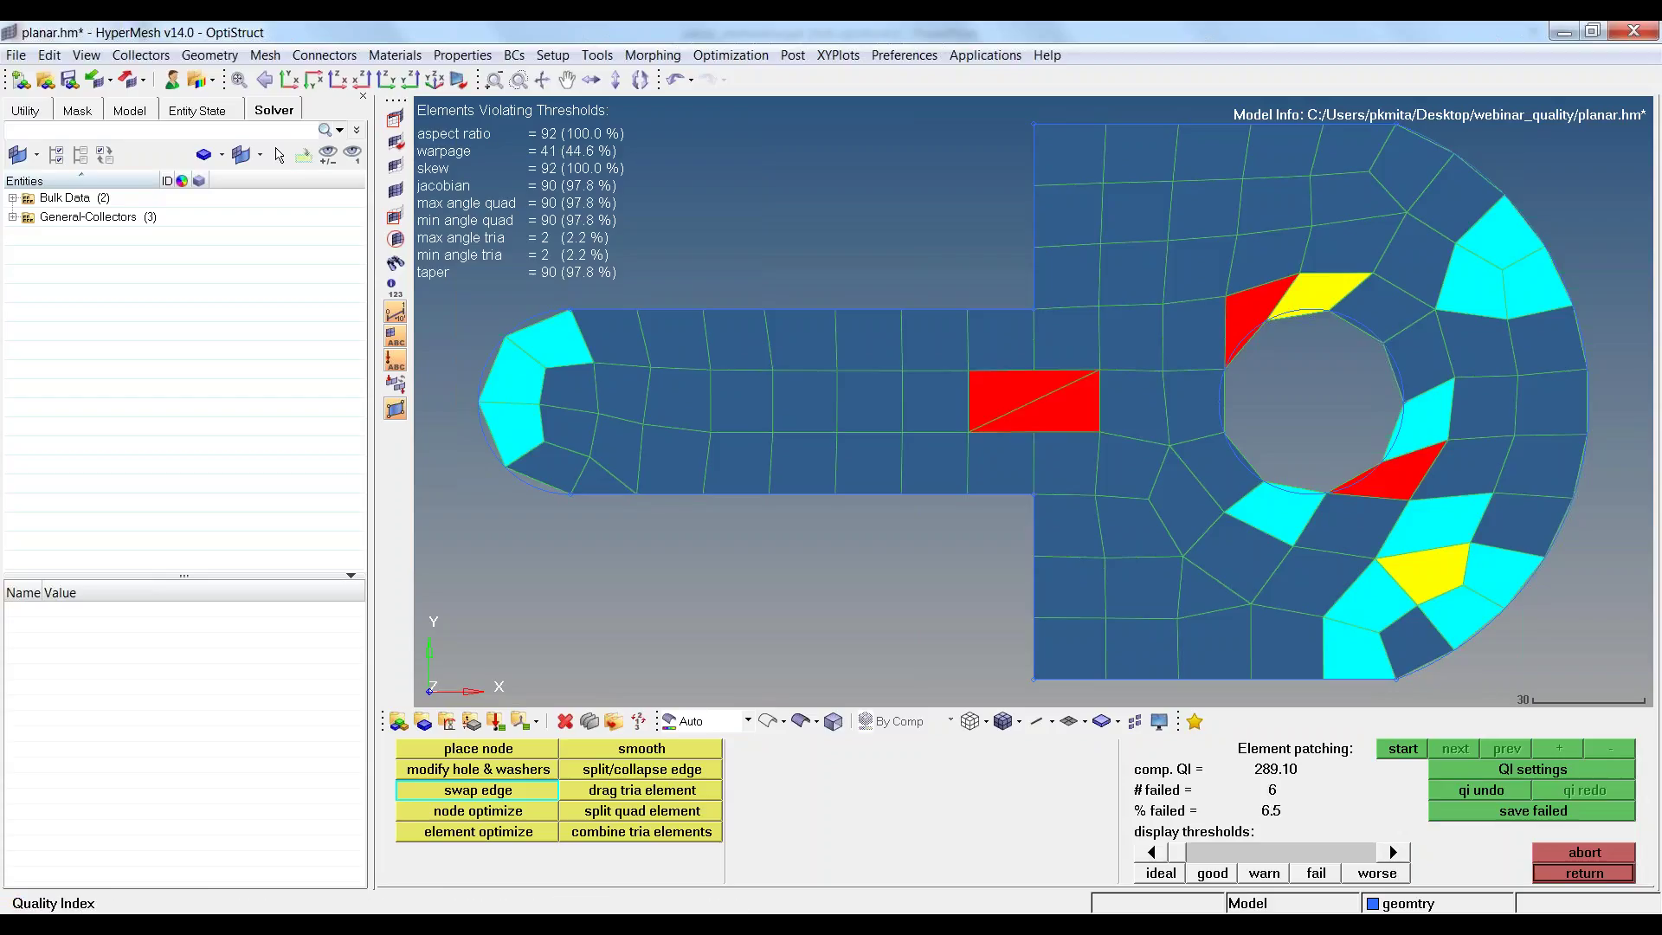
pyautogui.click(1484, 794)
pyautogui.click(490, 813)
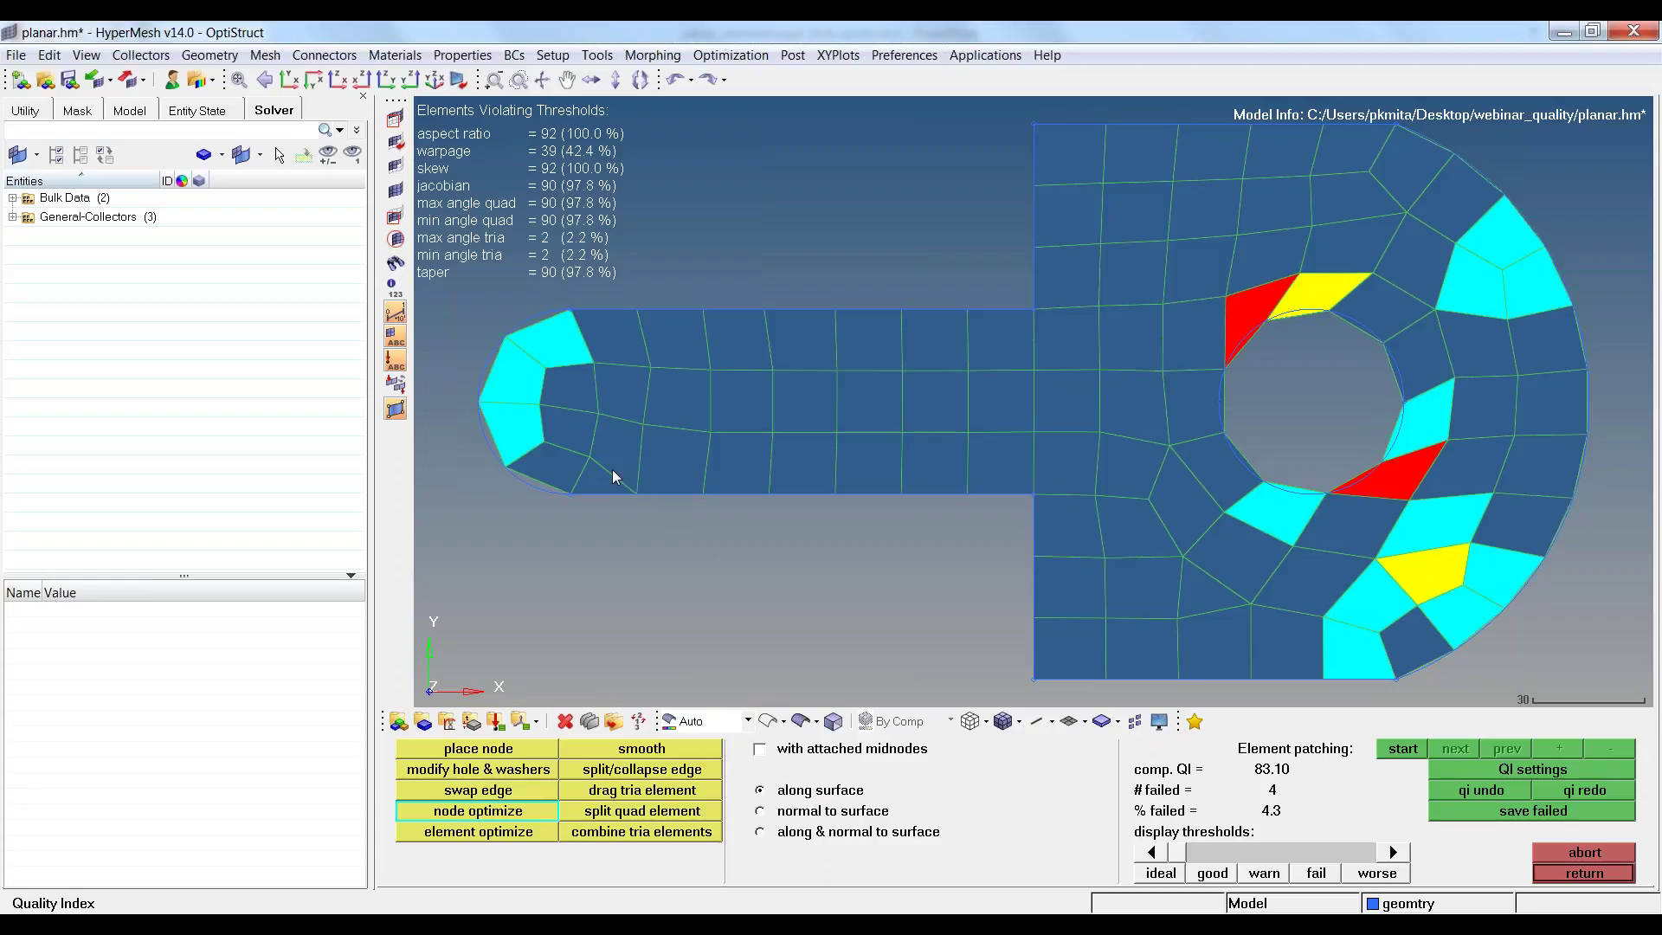
# Optimize nodes at the left end element and along the narrow arm.
pyautogui.click(545, 443)
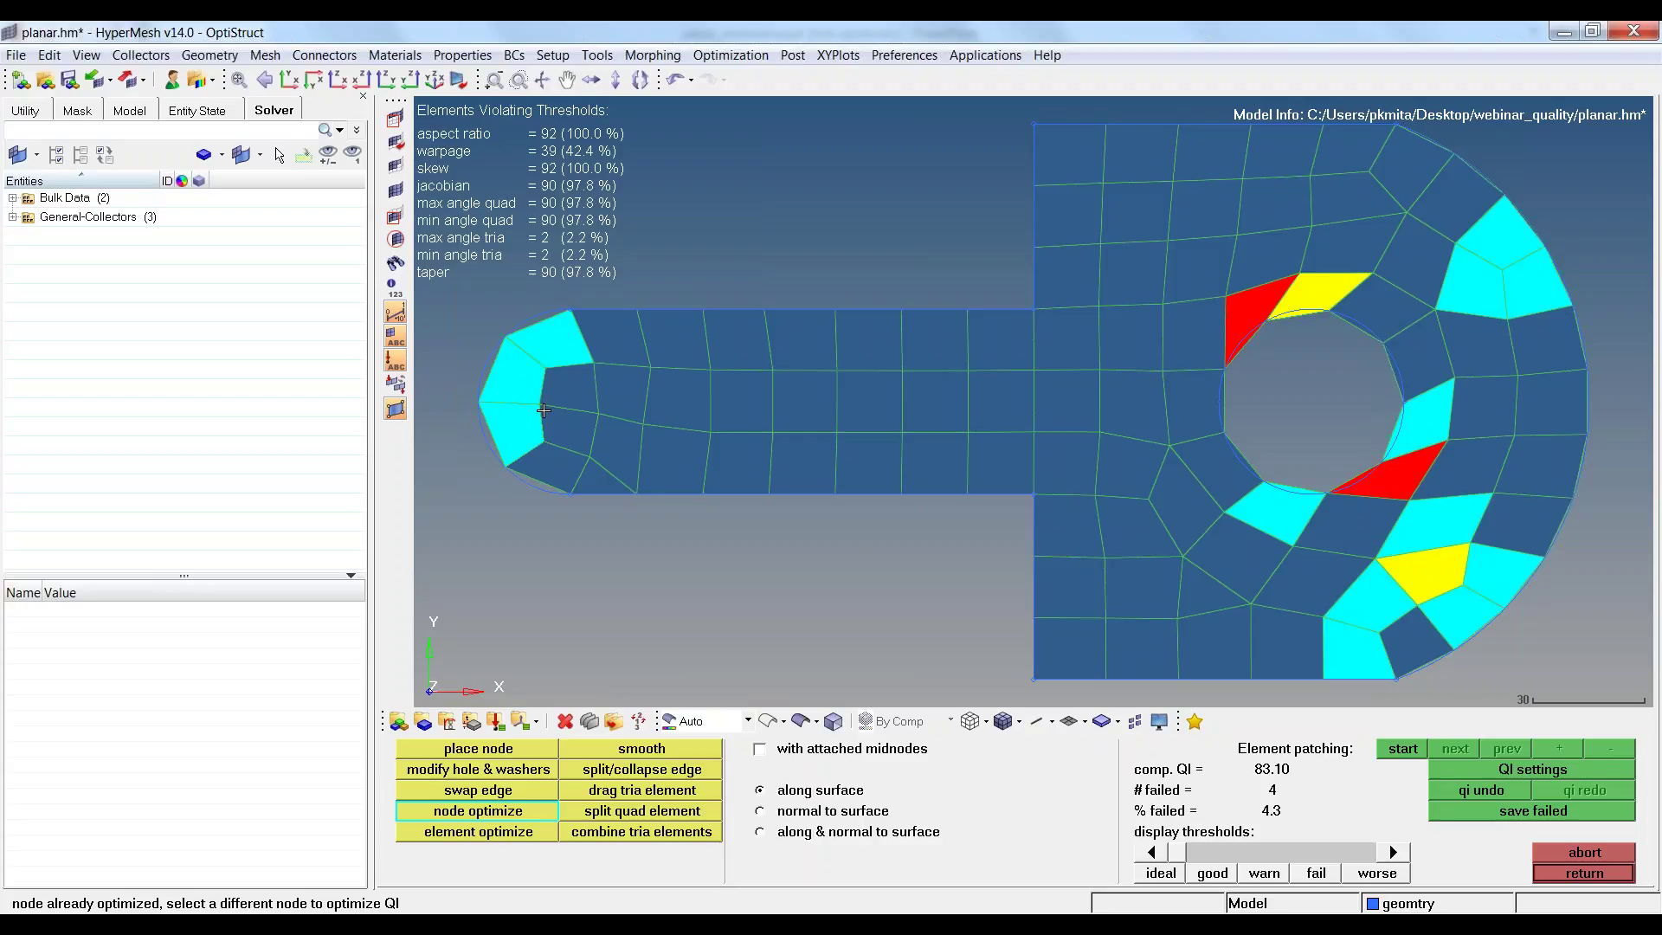
pyautogui.click(625, 410)
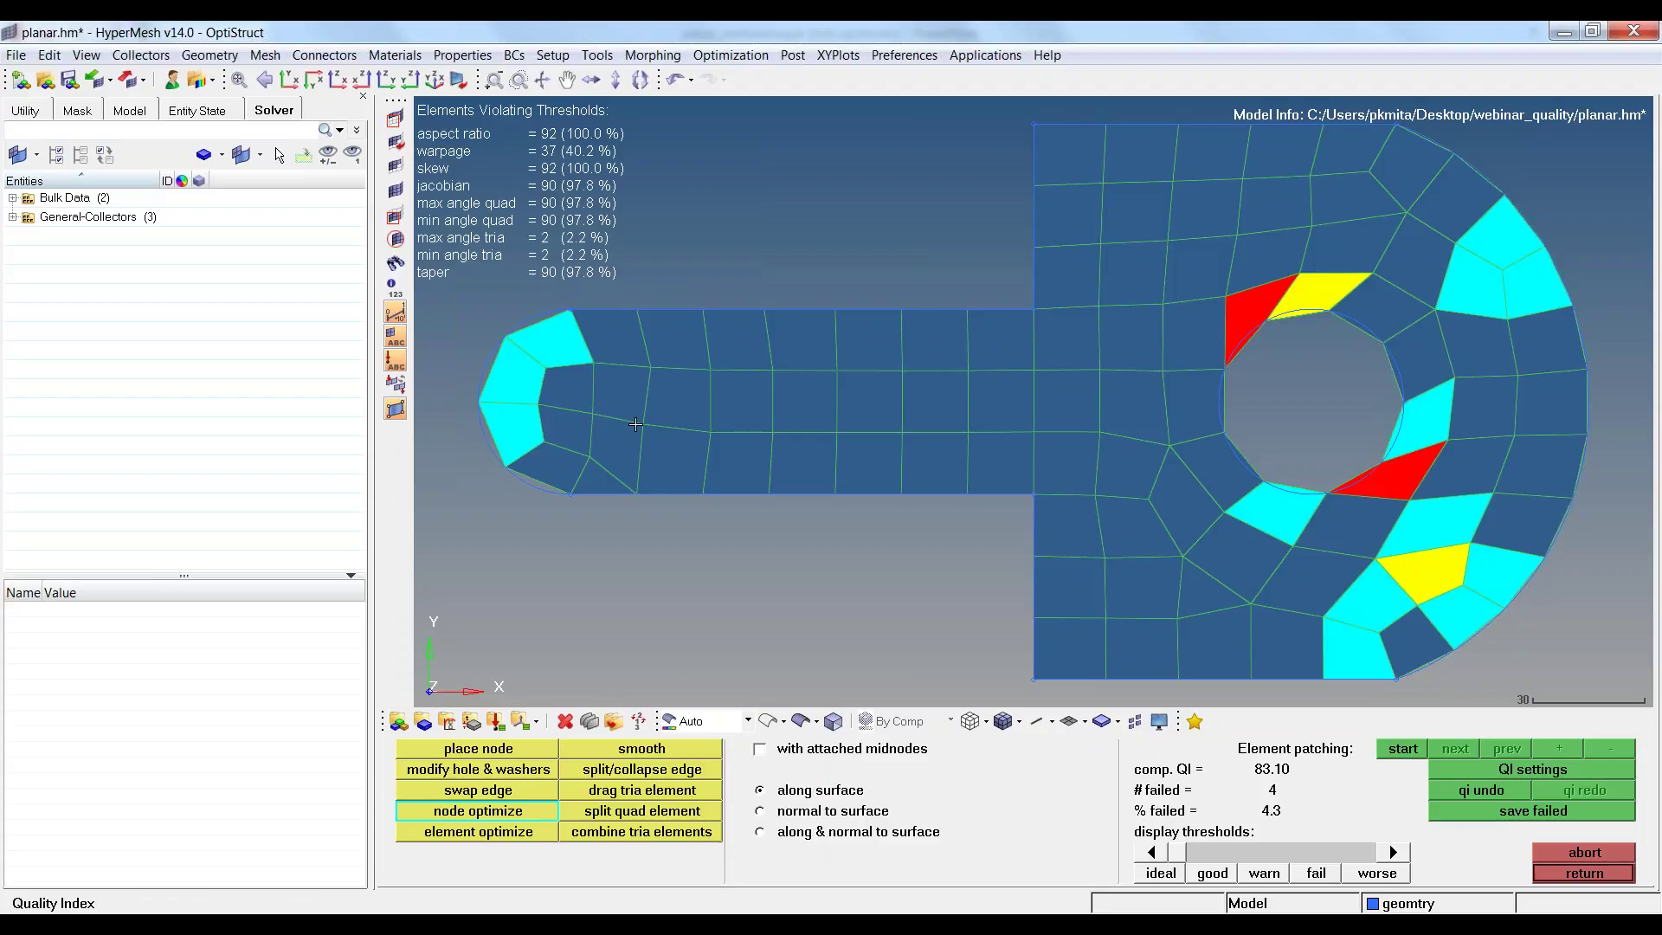
pyautogui.click(640, 425)
pyautogui.click(710, 371)
# Optimize interior nodes and nodes around the hole, cutting comp. QI to 32.11 with 3 failing.
pyautogui.click(1155, 454)
pyautogui.click(1160, 497)
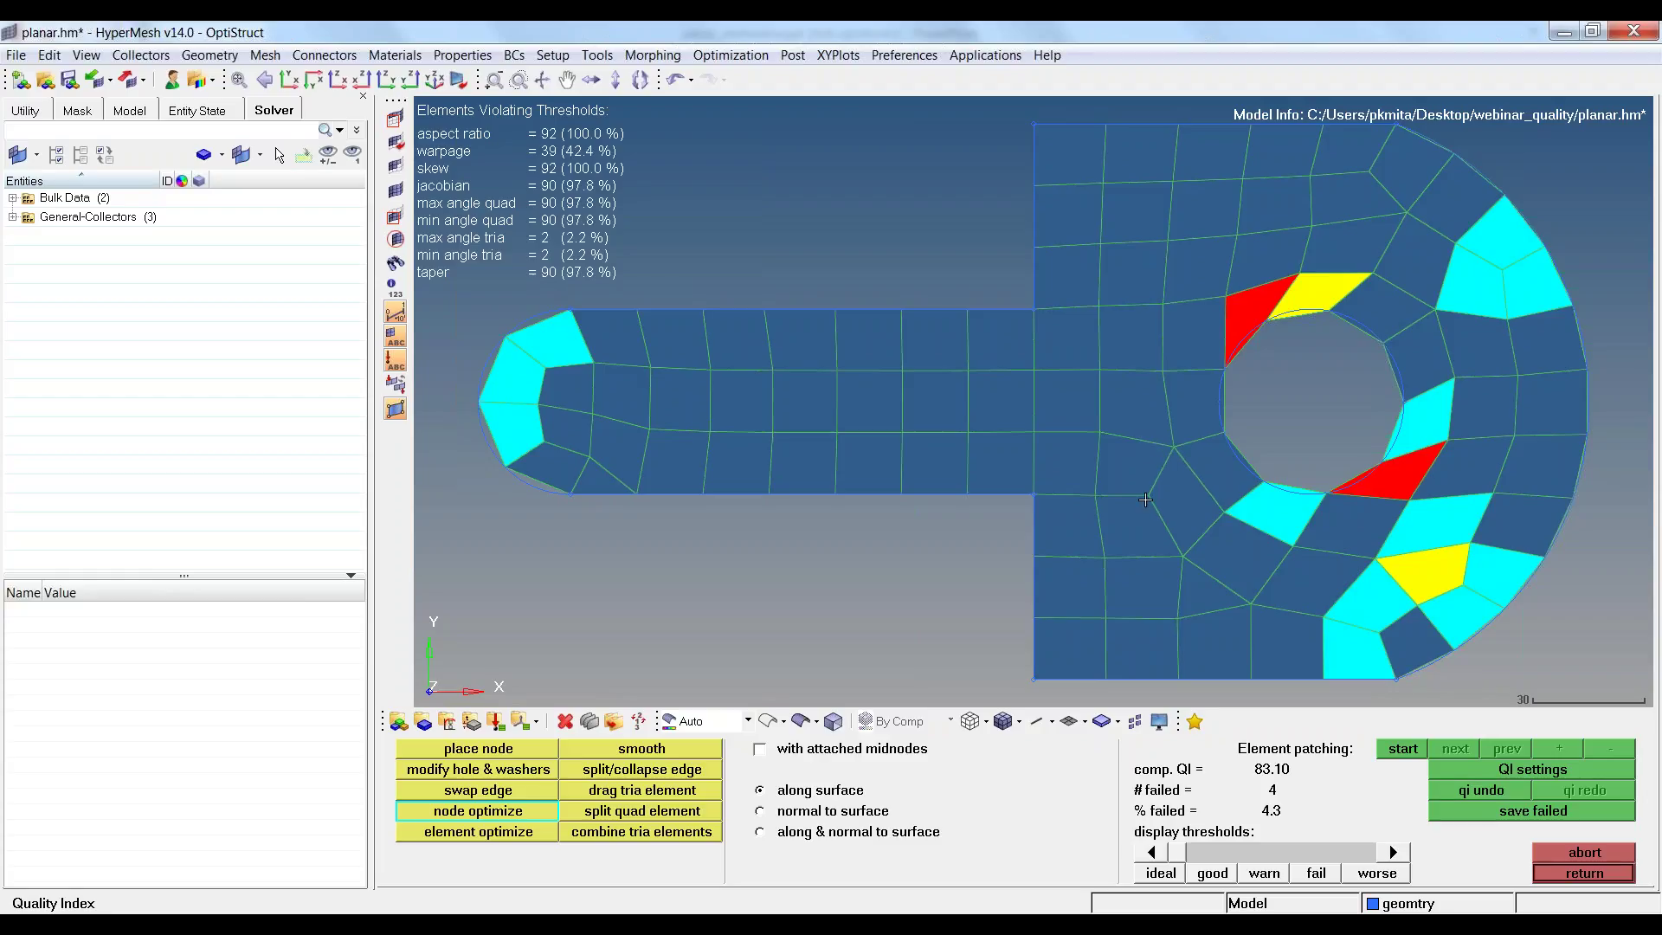
pyautogui.click(1187, 562)
pyautogui.click(1409, 500)
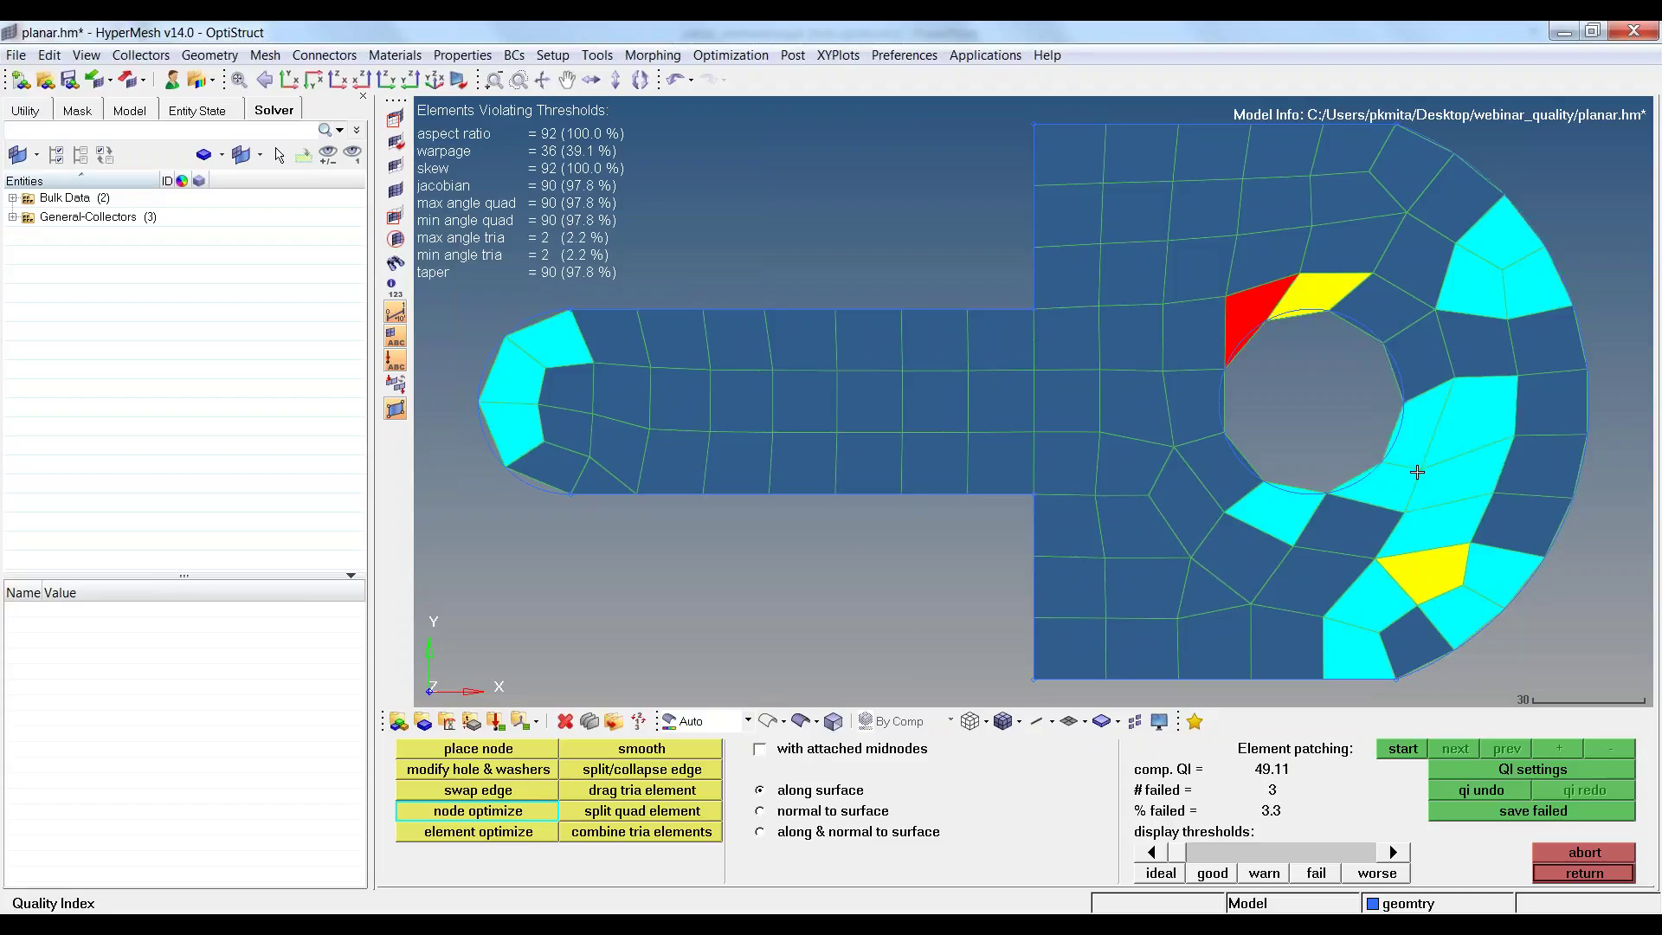
pyautogui.click(1454, 382)
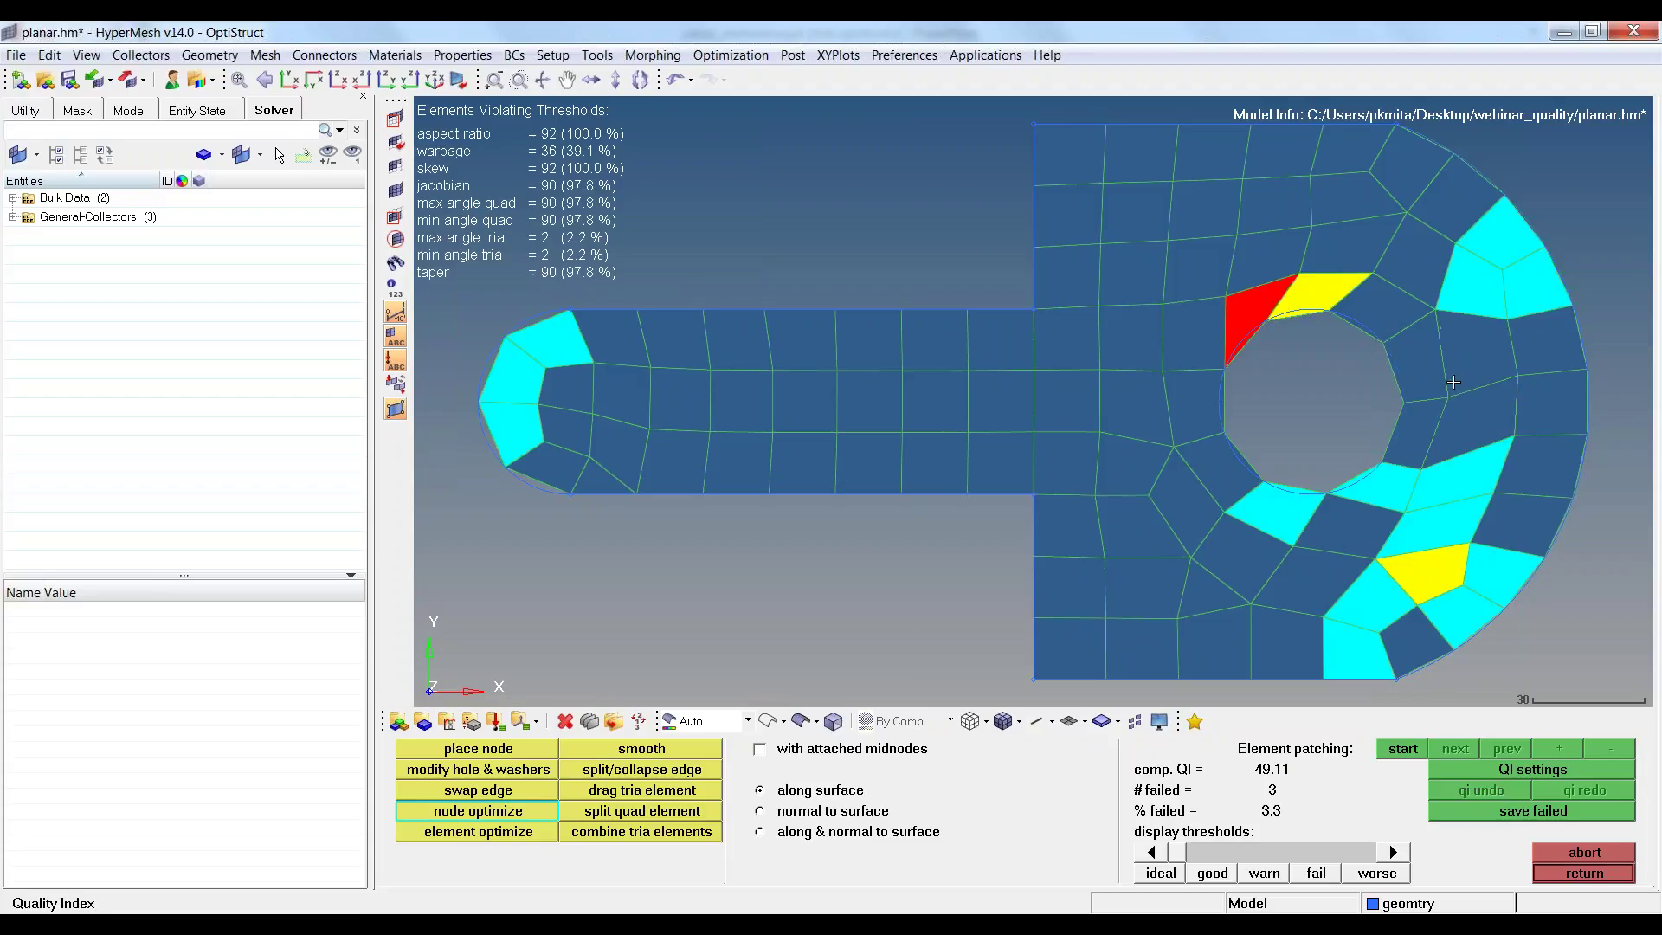
pyautogui.click(1298, 275)
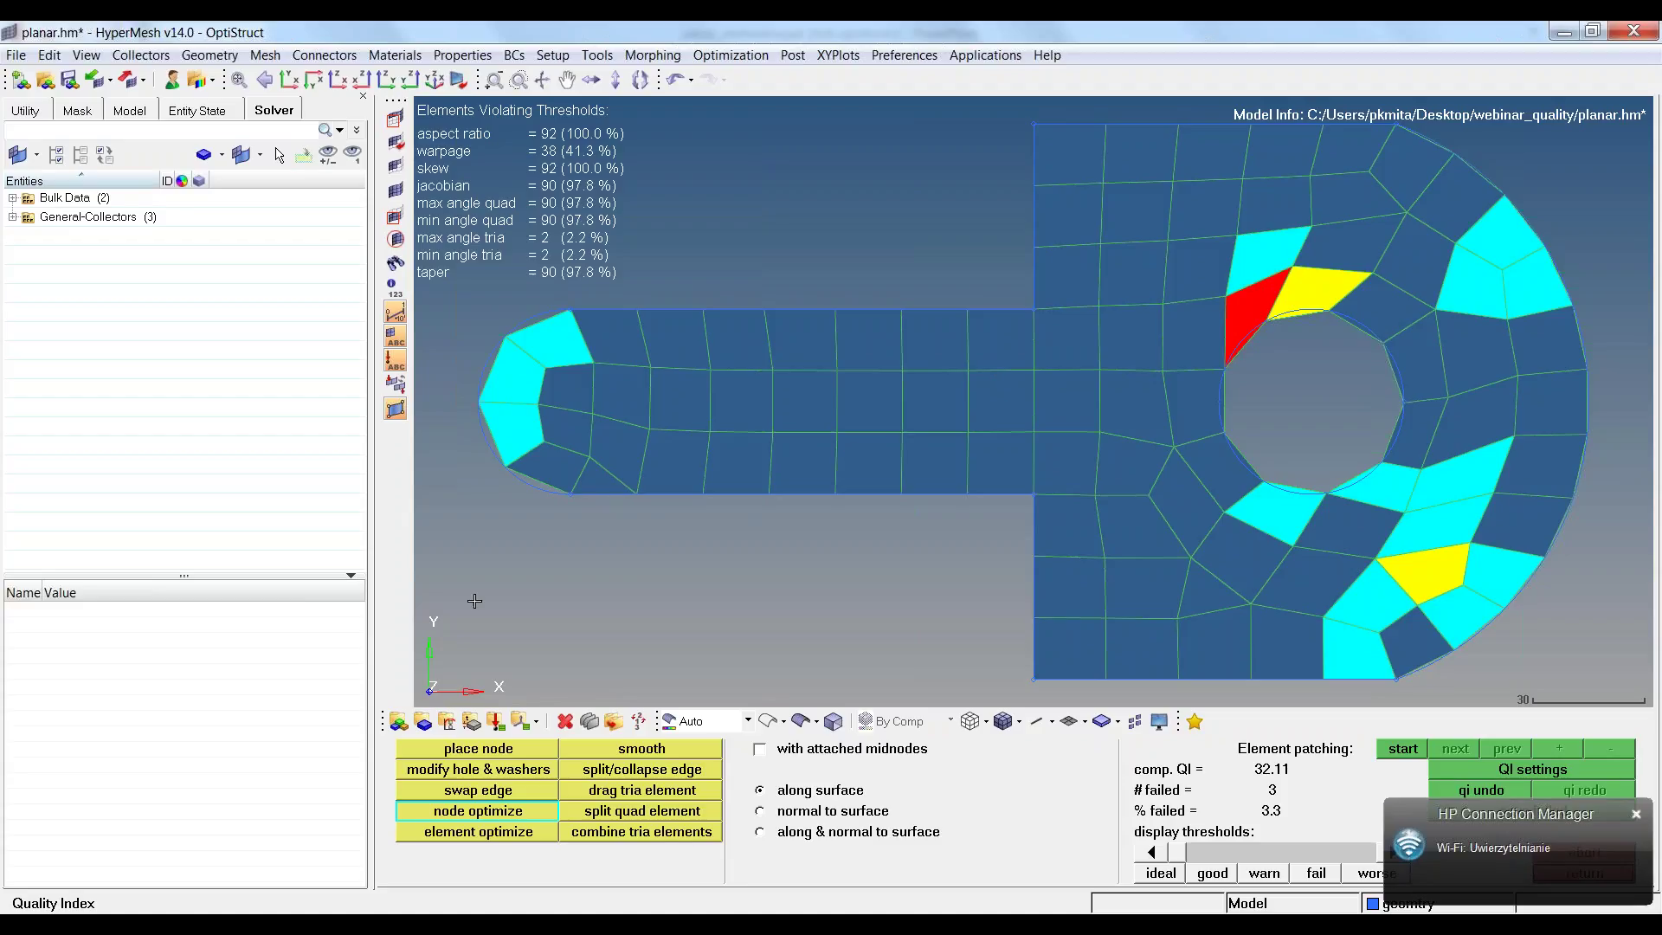
pyautogui.click(482, 836)
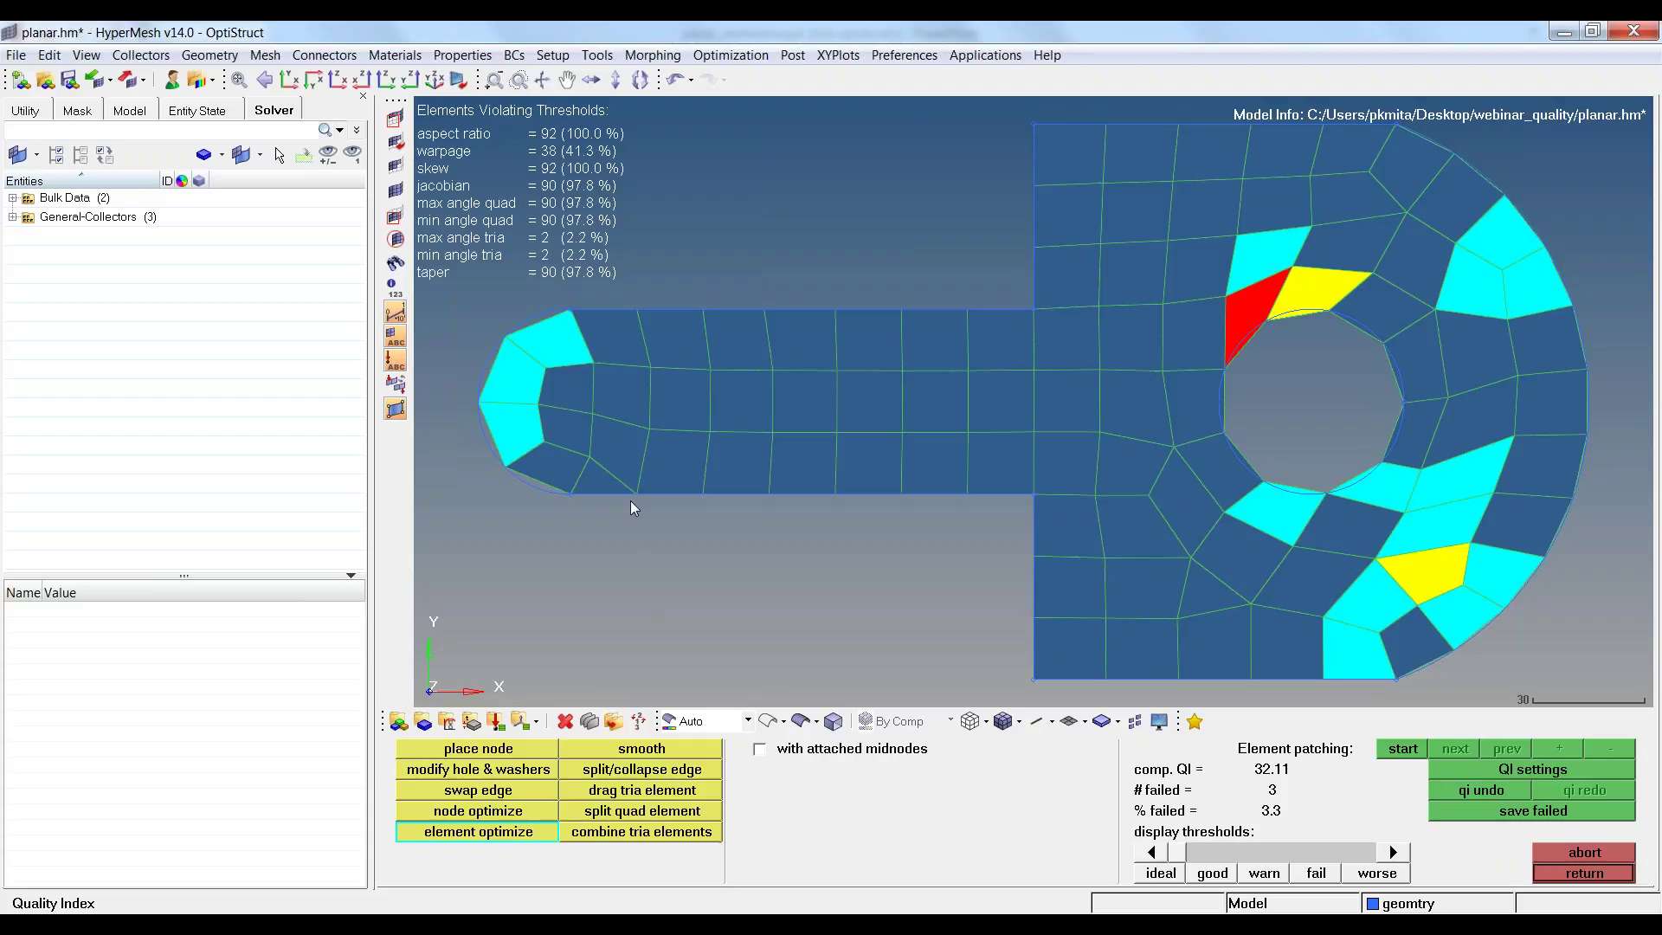
# Optimize the red, yellow and cyan elements near the hole until comp. QI is 0.11 with none failing.
pyautogui.click(1258, 255)
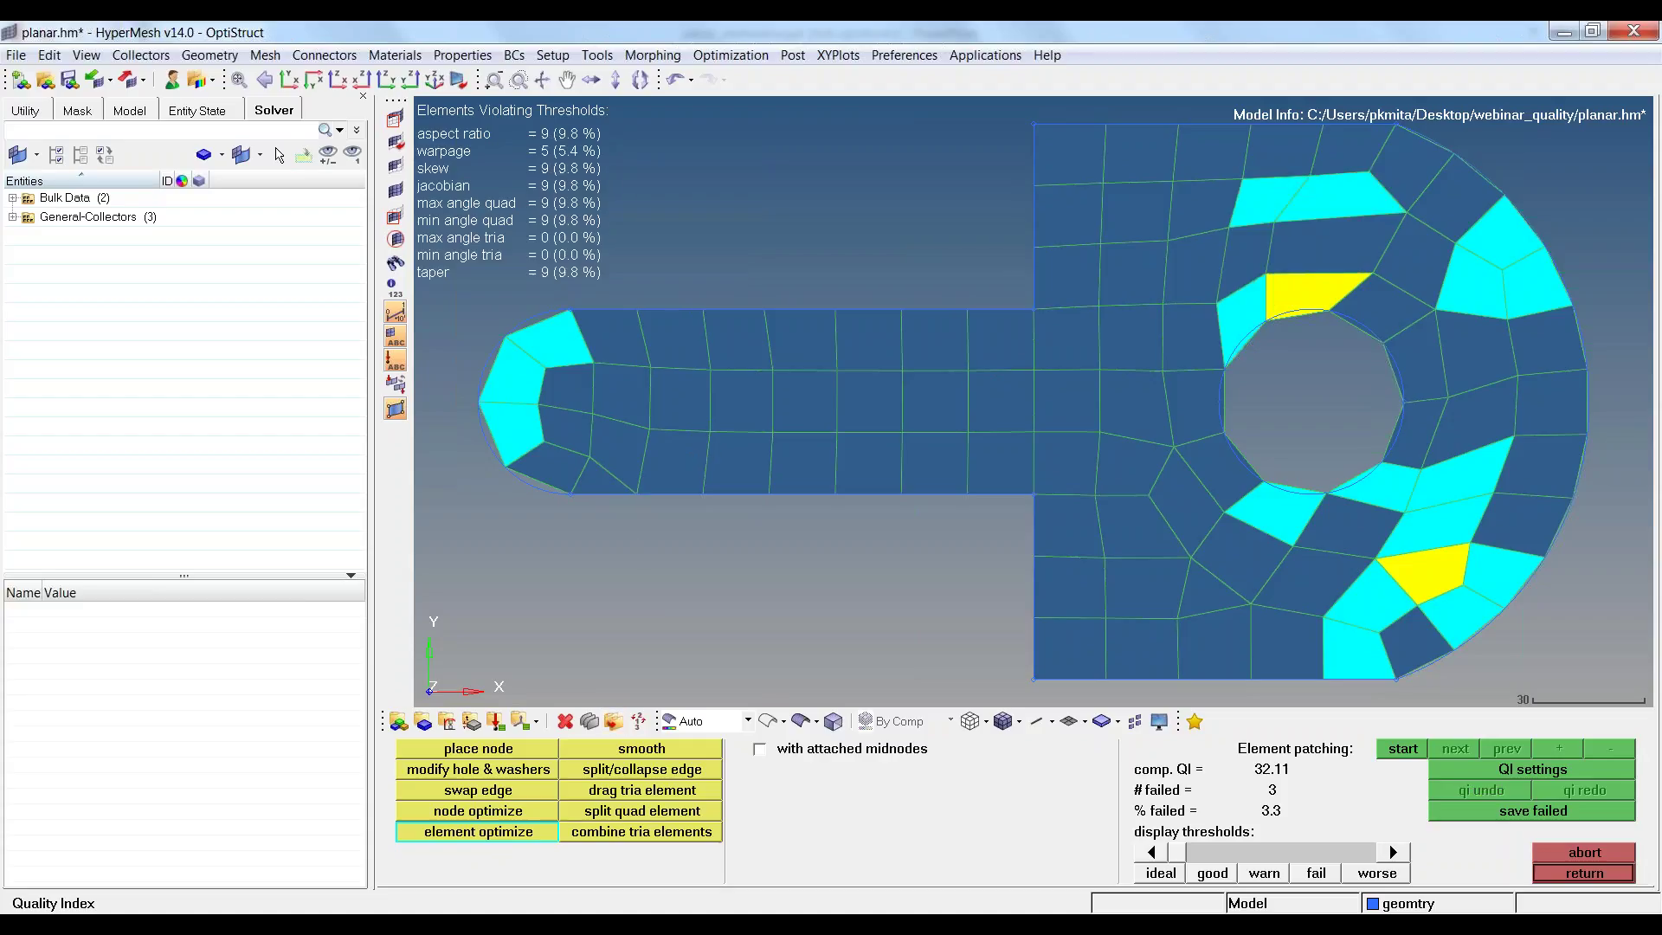
pyautogui.click(1331, 205)
pyautogui.click(1293, 279)
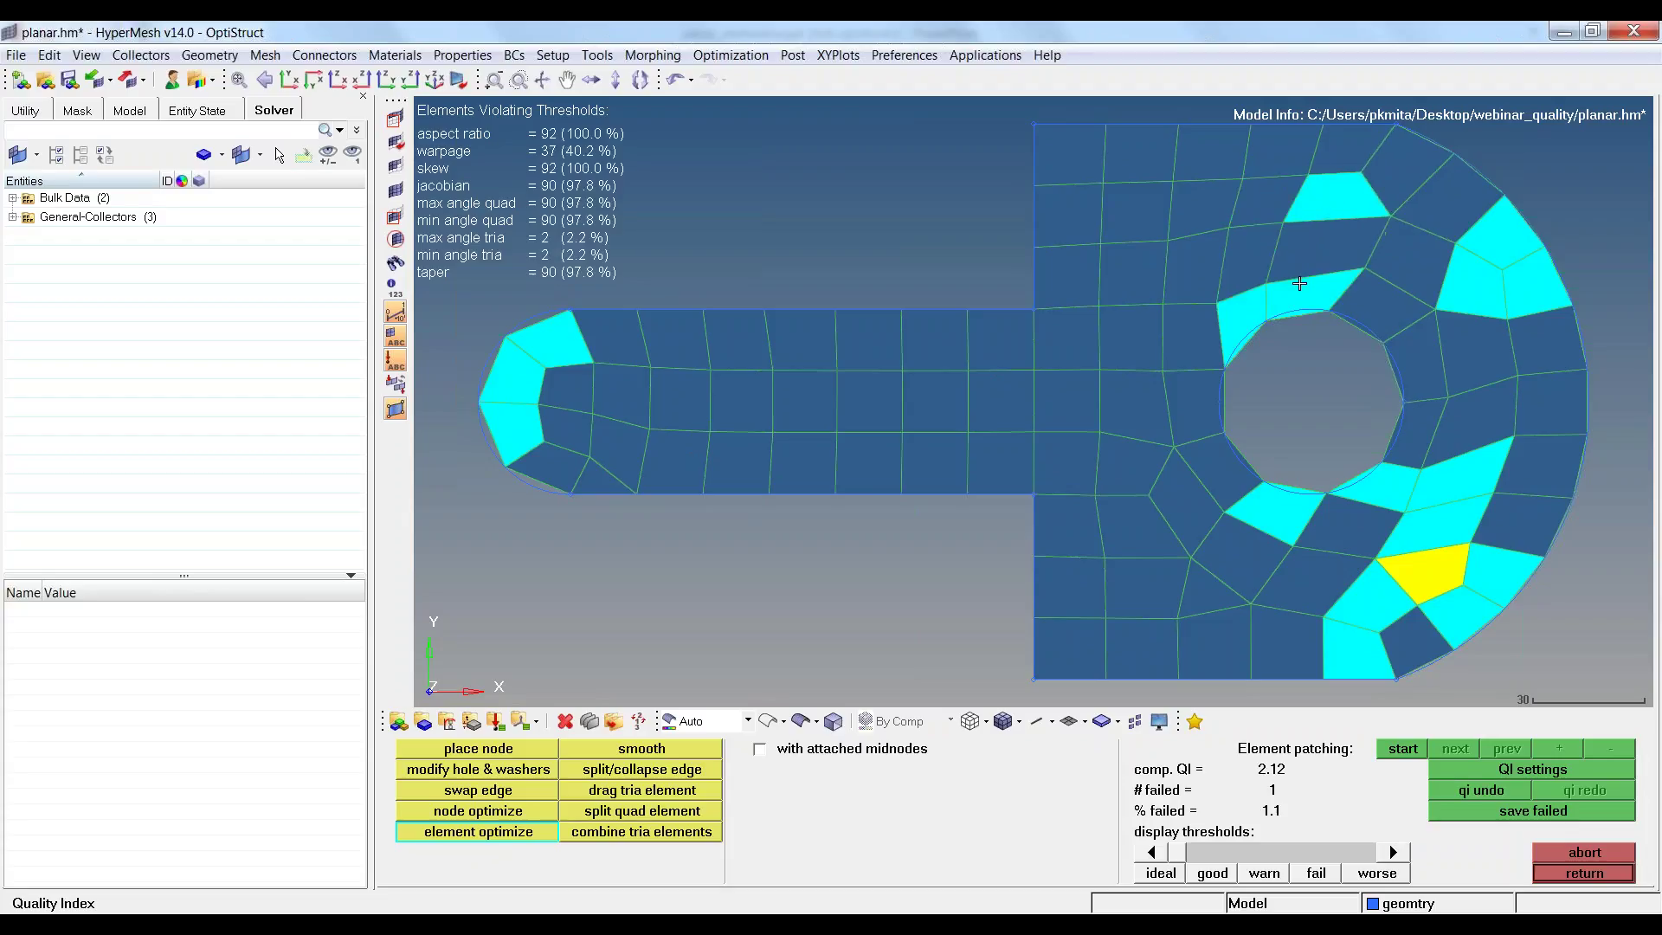
pyautogui.click(1393, 309)
pyautogui.click(1265, 301)
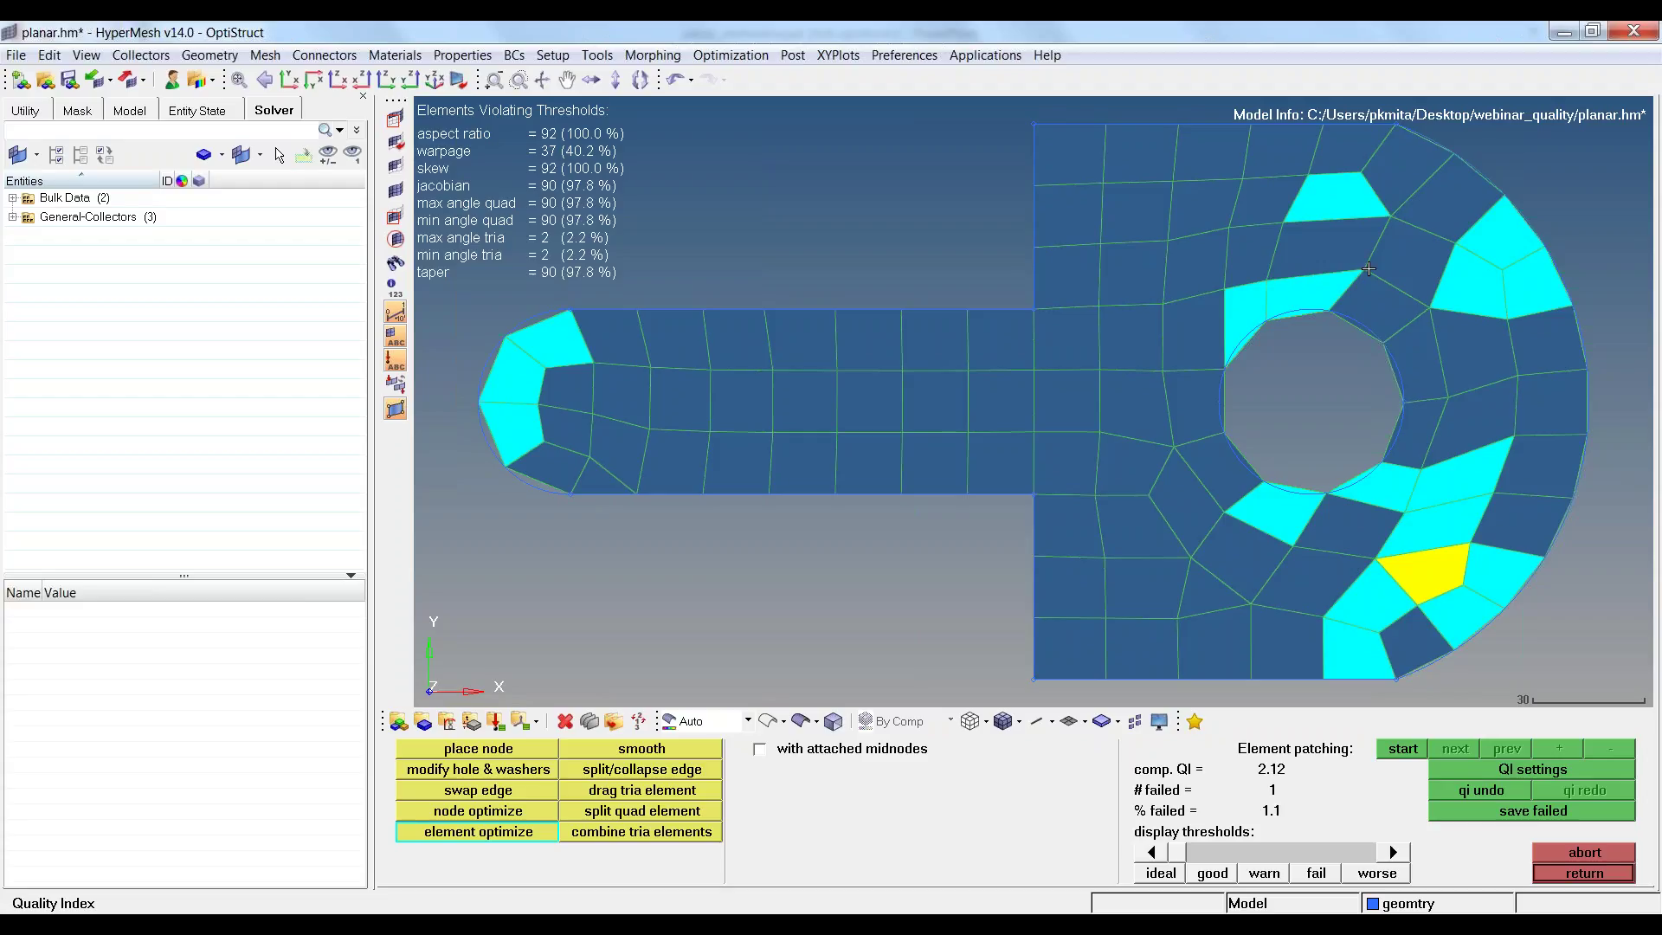
pyautogui.click(1271, 292)
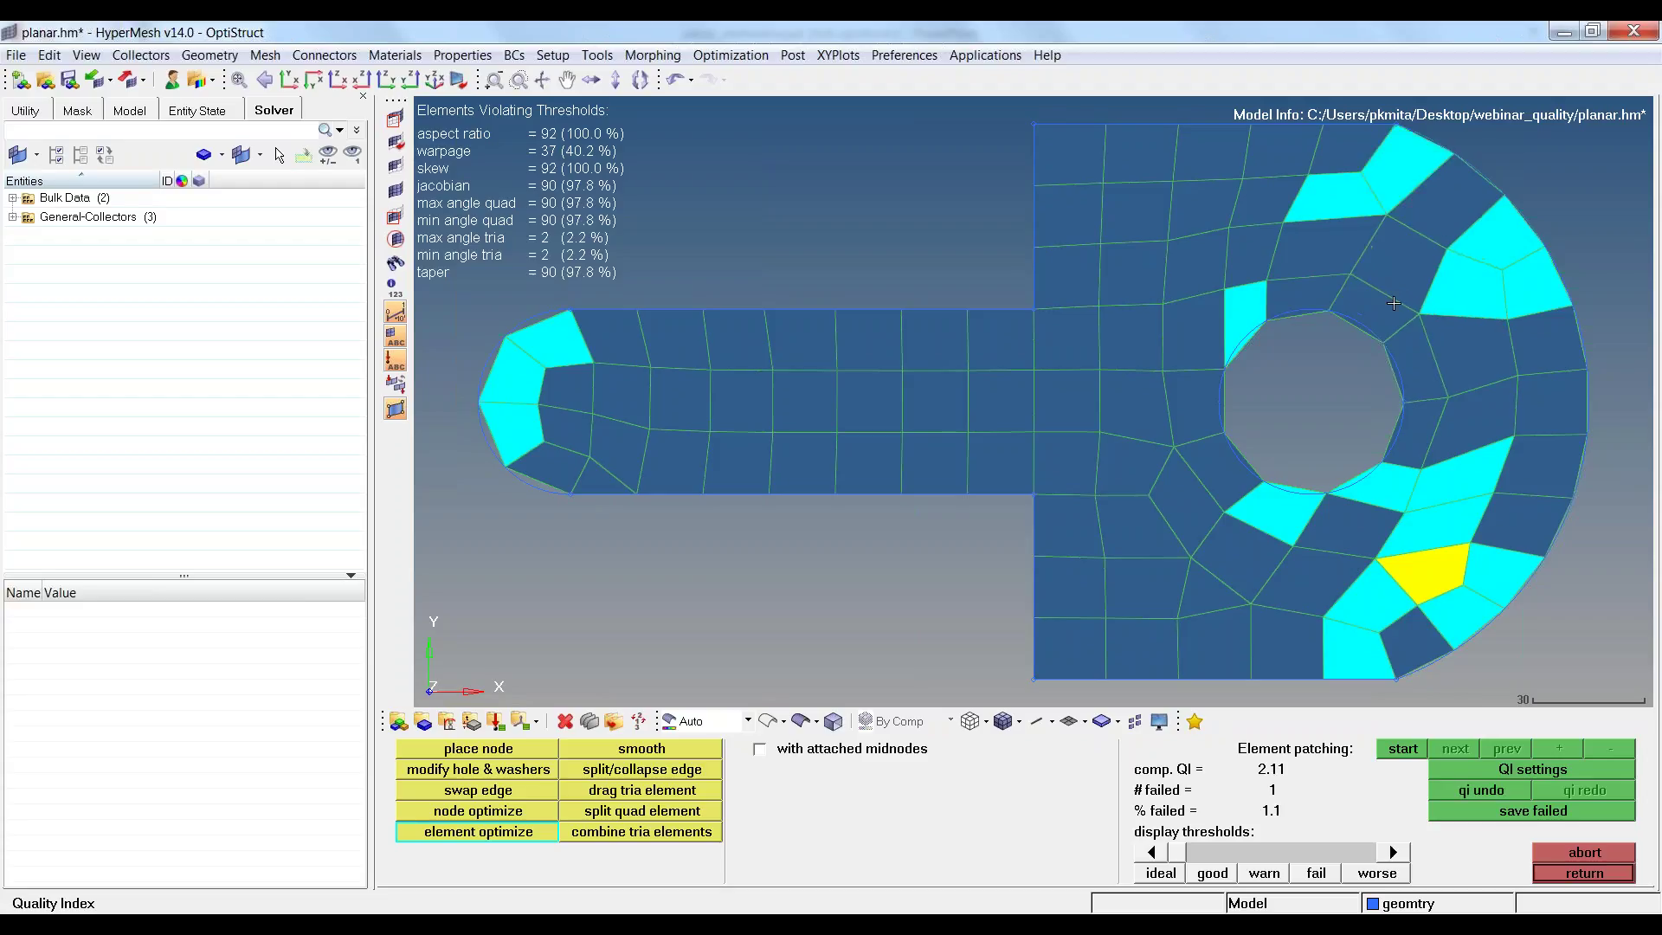
pyautogui.click(1428, 560)
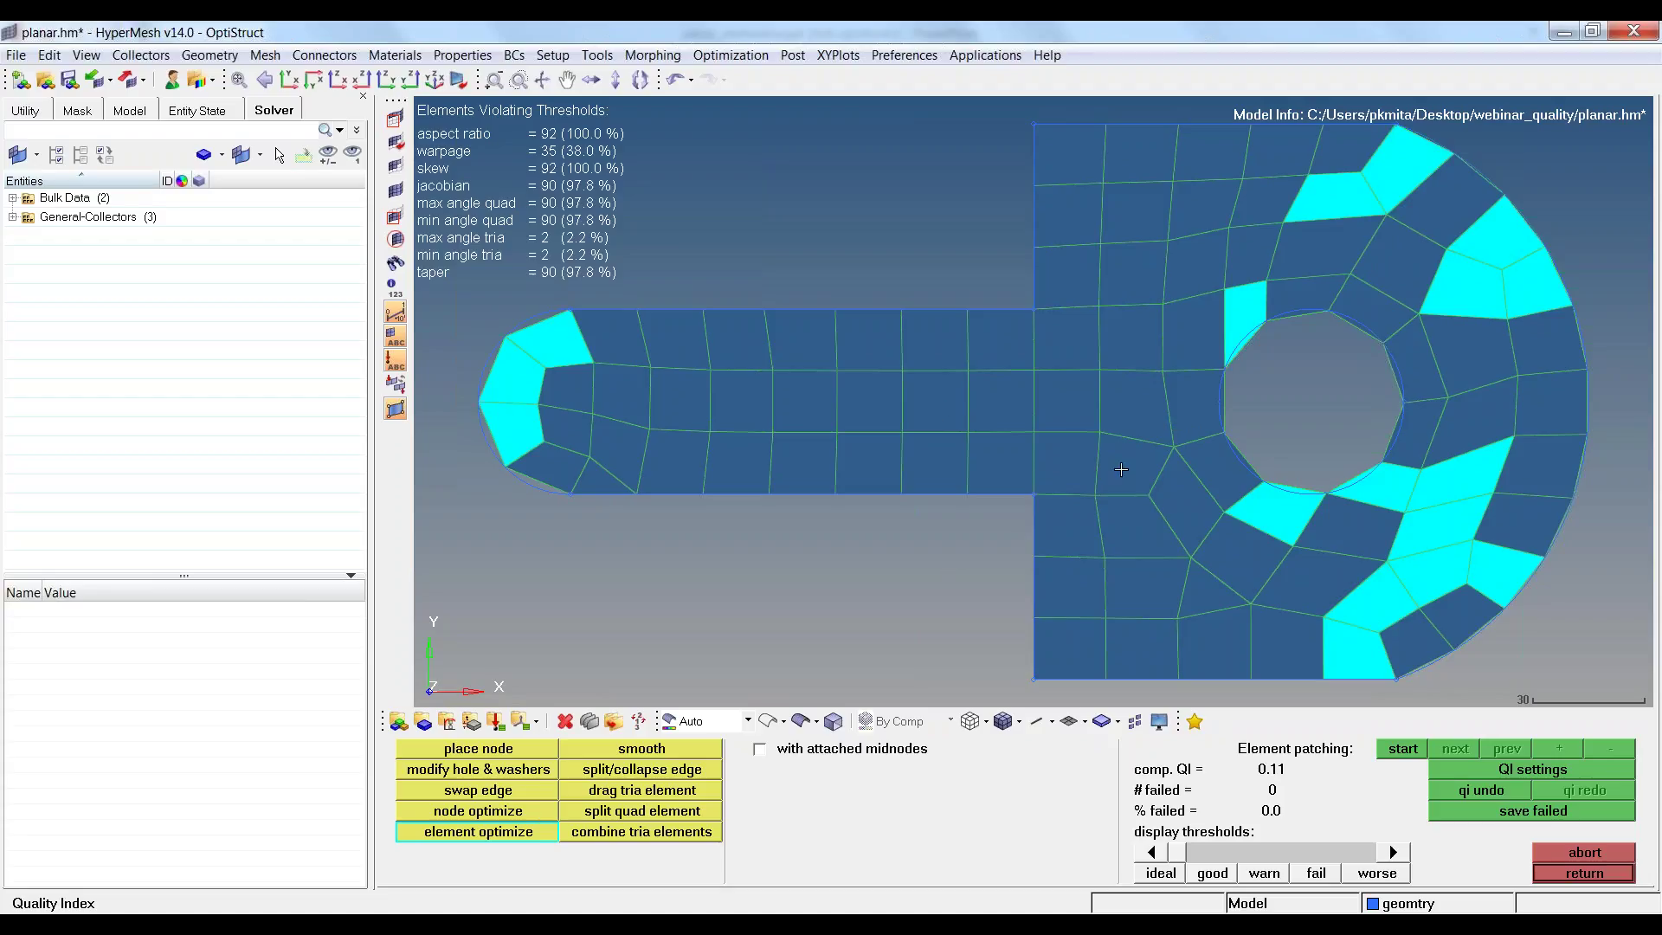
pyautogui.scroll(-1, 1322, 459)
pyautogui.keyDown('ctrl'); pyautogui.moveTo(1323, 459); pyautogui.dragTo(882, 484, button='right'); pyautogui.keyUp('ctrl')
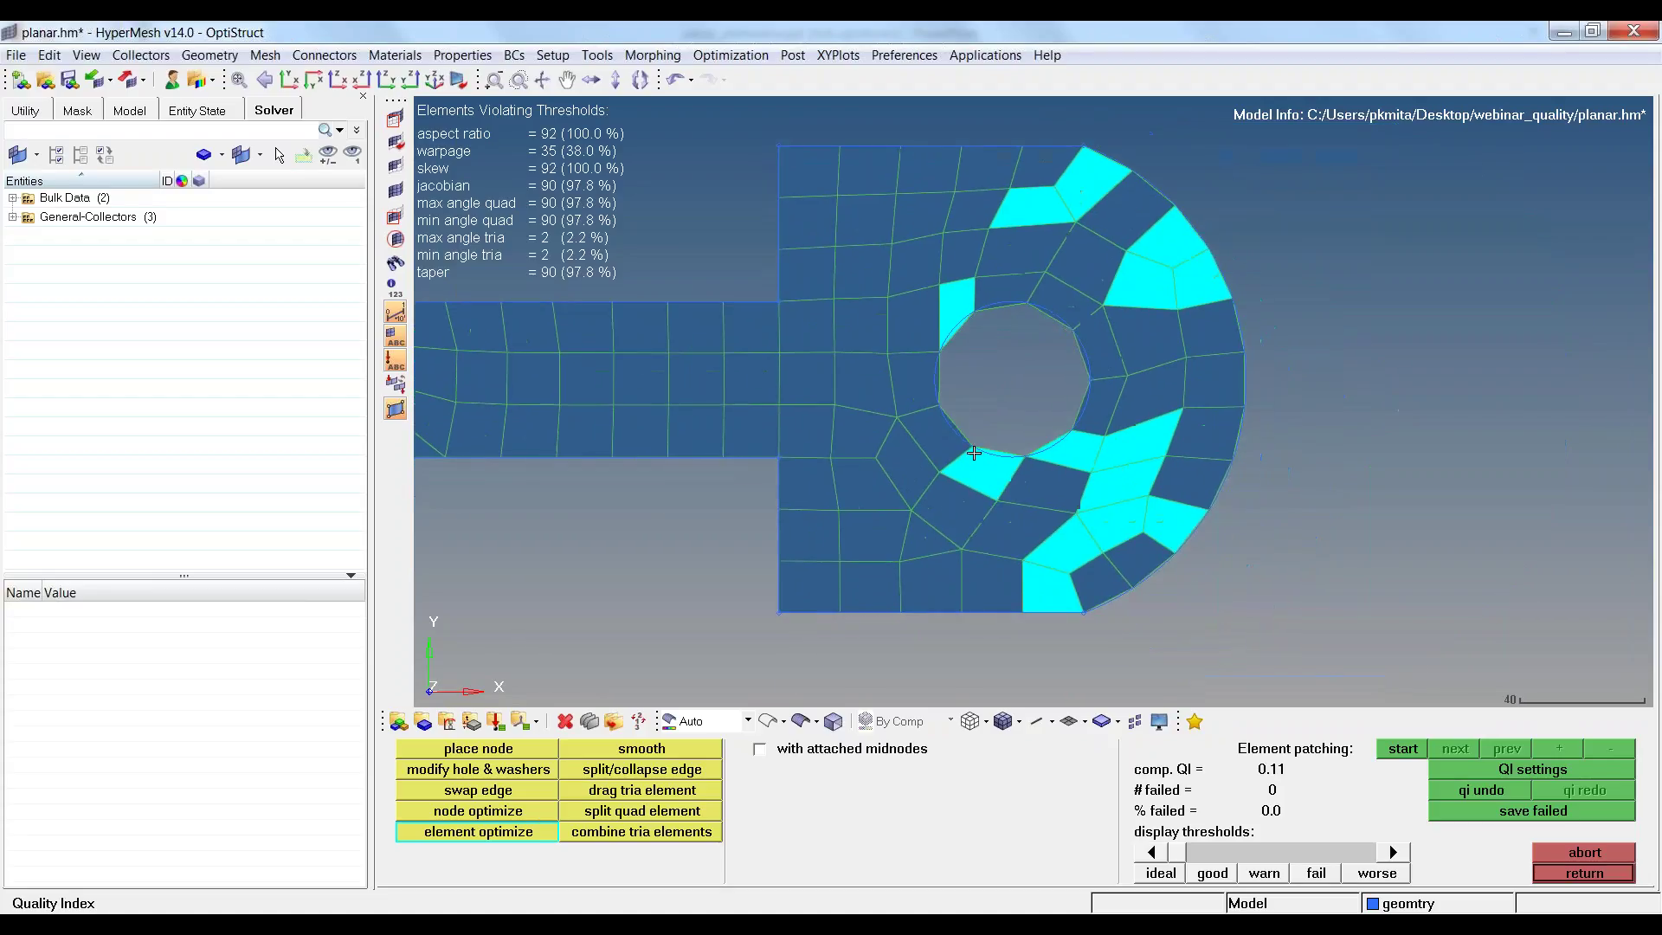
# Smooth the ring elements, then reselect and smooth the quads above the hole.
pyautogui.click(646, 752)
pyautogui.keyDown('shift'); pyautogui.moveTo(791, 123); pyautogui.dragTo(1291, 662); pyautogui.keyUp('shift')
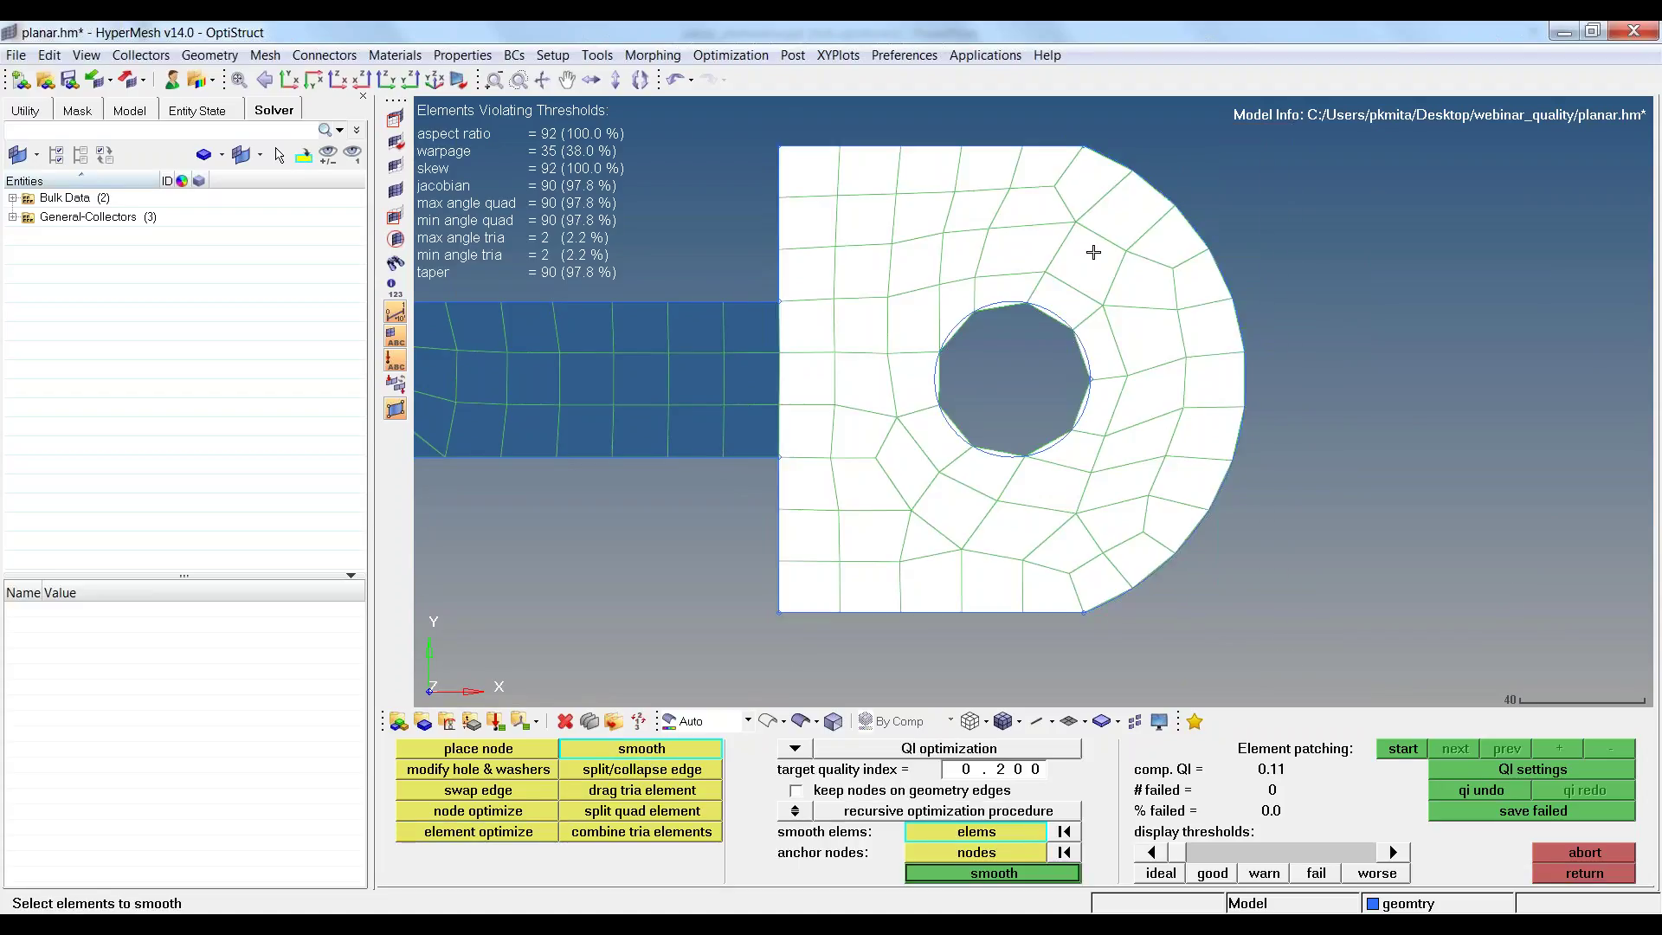
pyautogui.click(1026, 877)
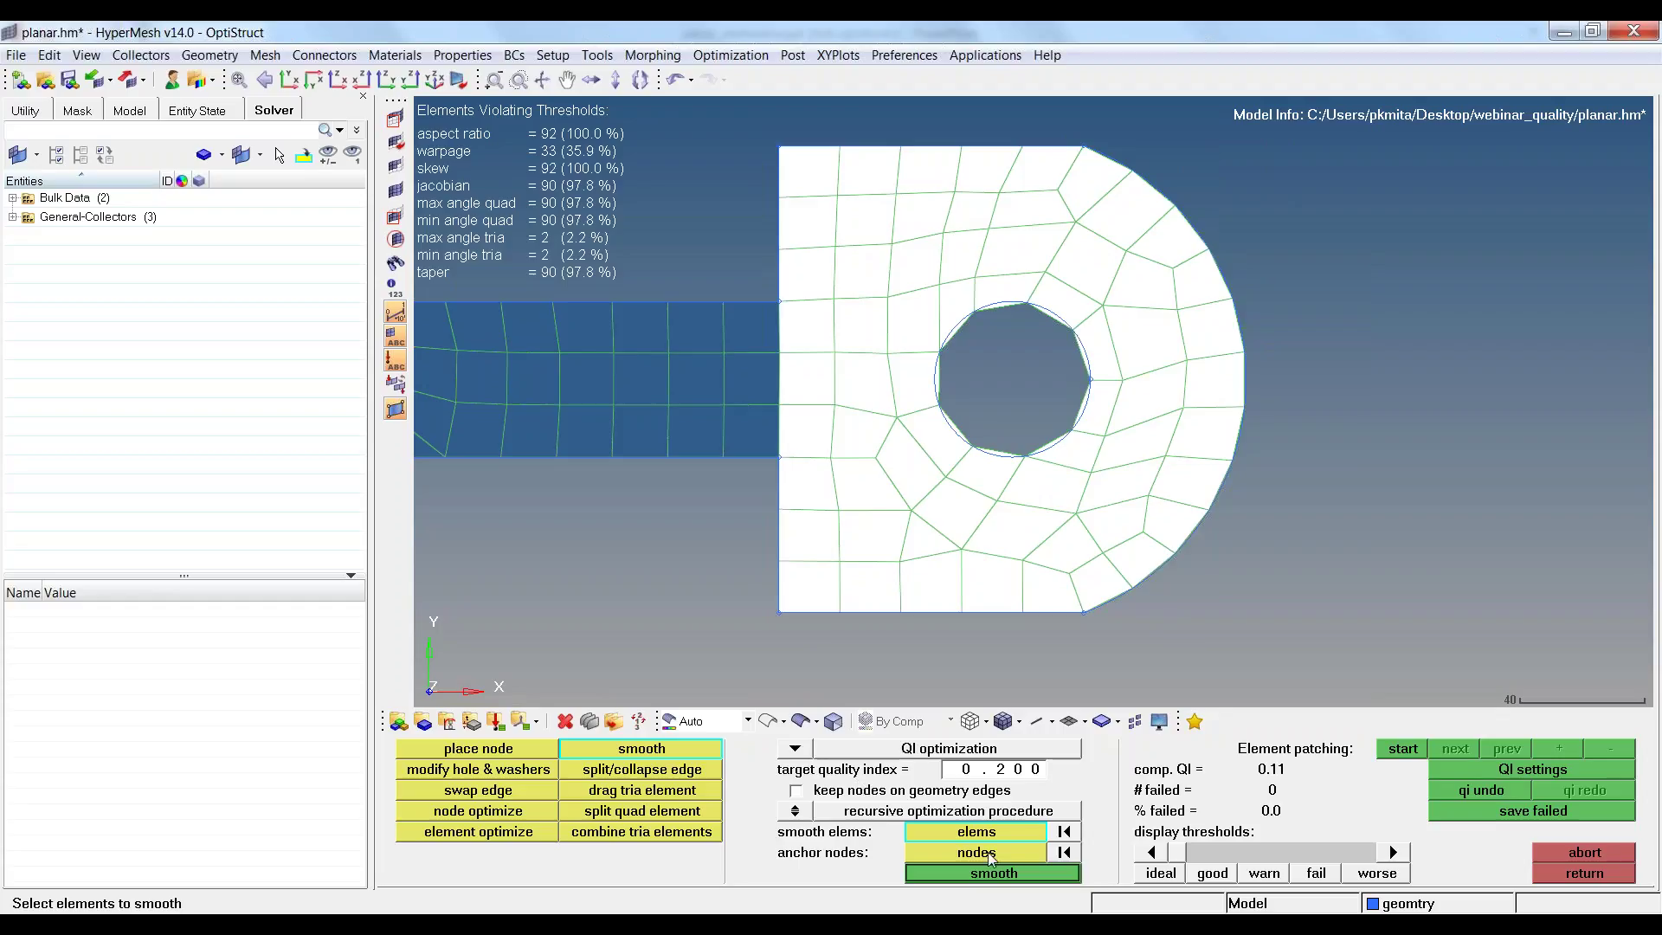
pyautogui.click(1064, 831)
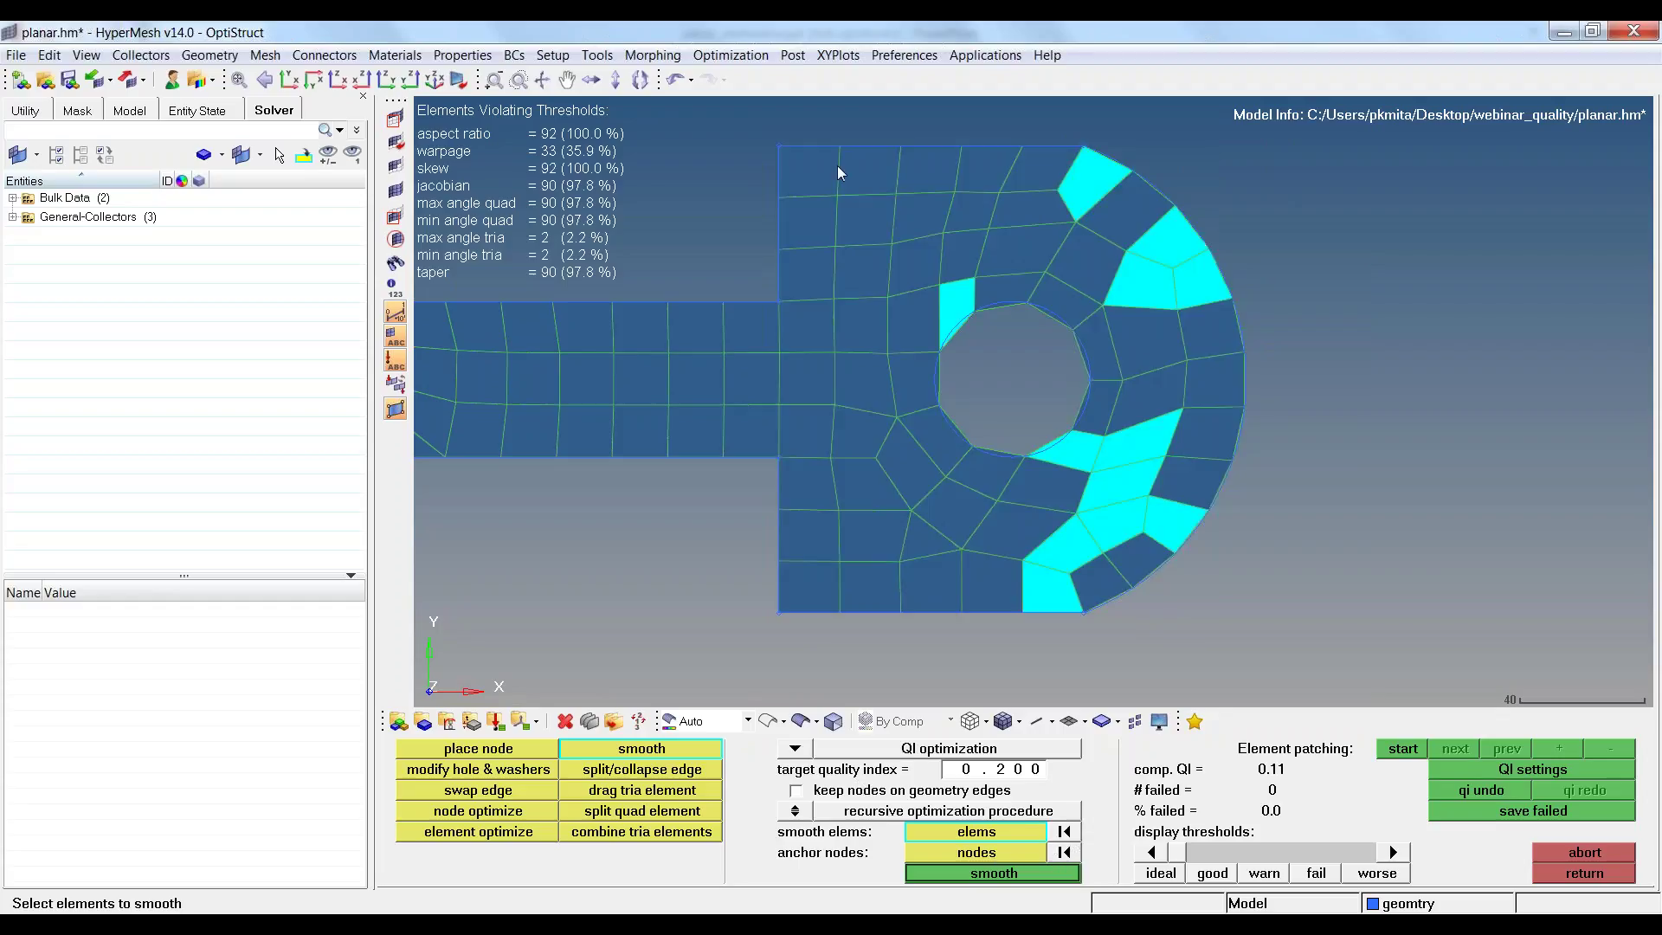
pyautogui.moveTo(836, 198)
pyautogui.keyDown('shift'); pyautogui.mouseDown()
pyautogui.moveTo(900, 227)
pyautogui.moveTo(951, 288)
pyautogui.mouseUp(); pyautogui.keyUp('shift')
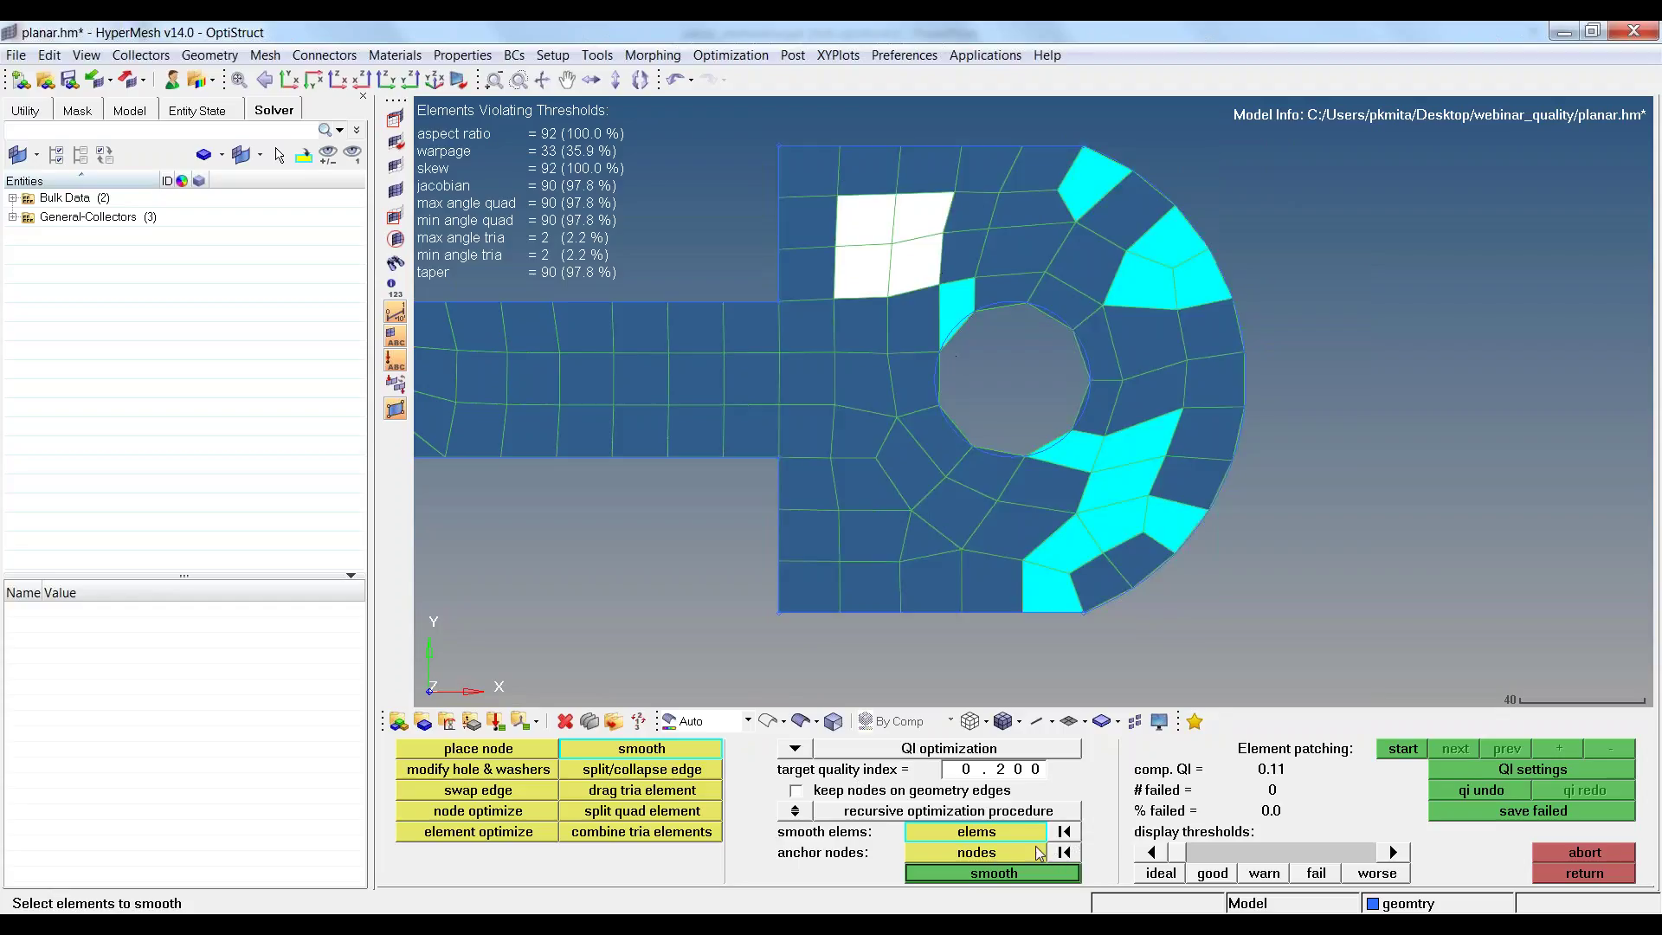
pyautogui.keyDown('shift'); pyautogui.moveTo(993, 192); pyautogui.dragTo(937, 279); pyautogui.keyUp('shift')
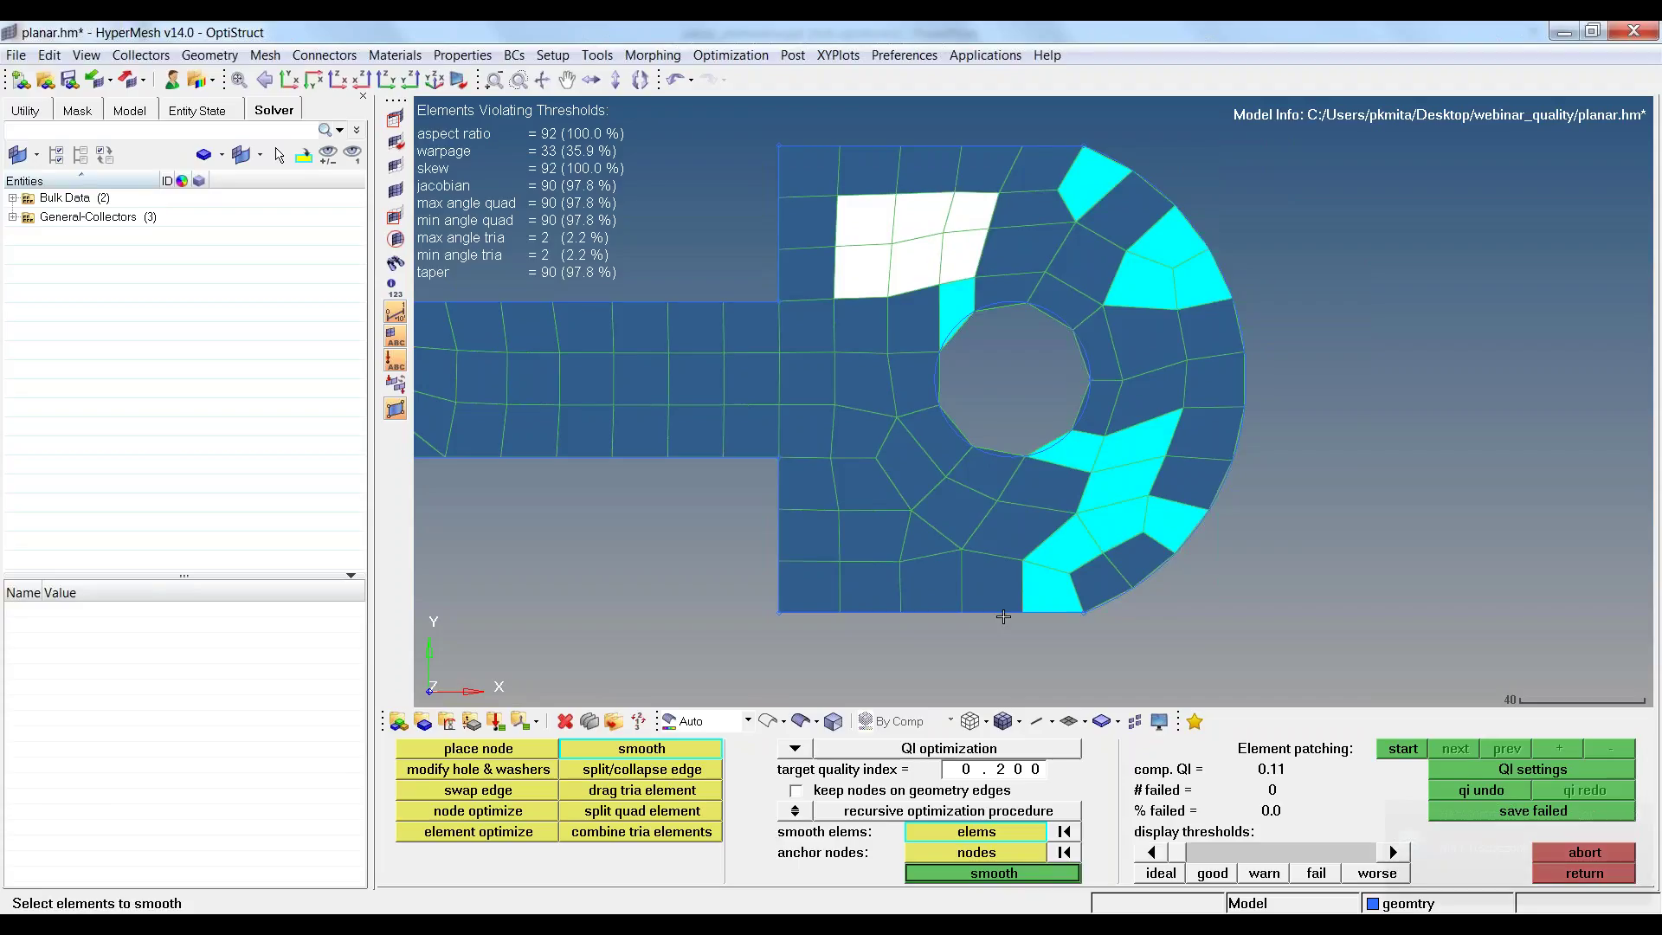
pyautogui.click(1027, 873)
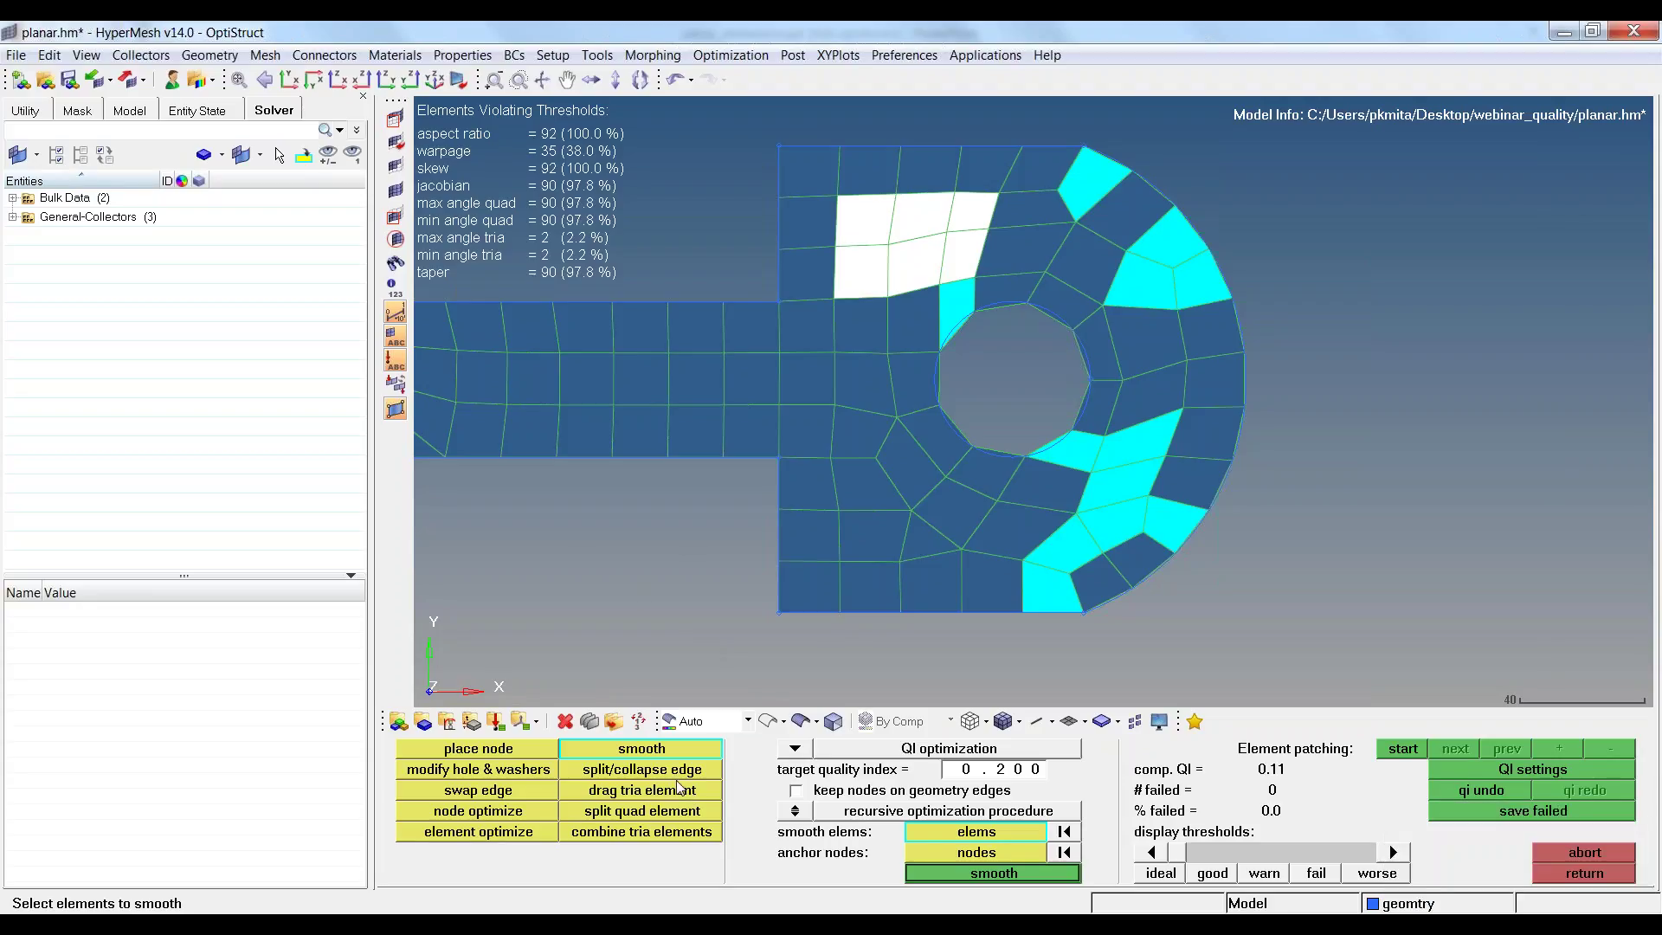
pyautogui.click(645, 779)
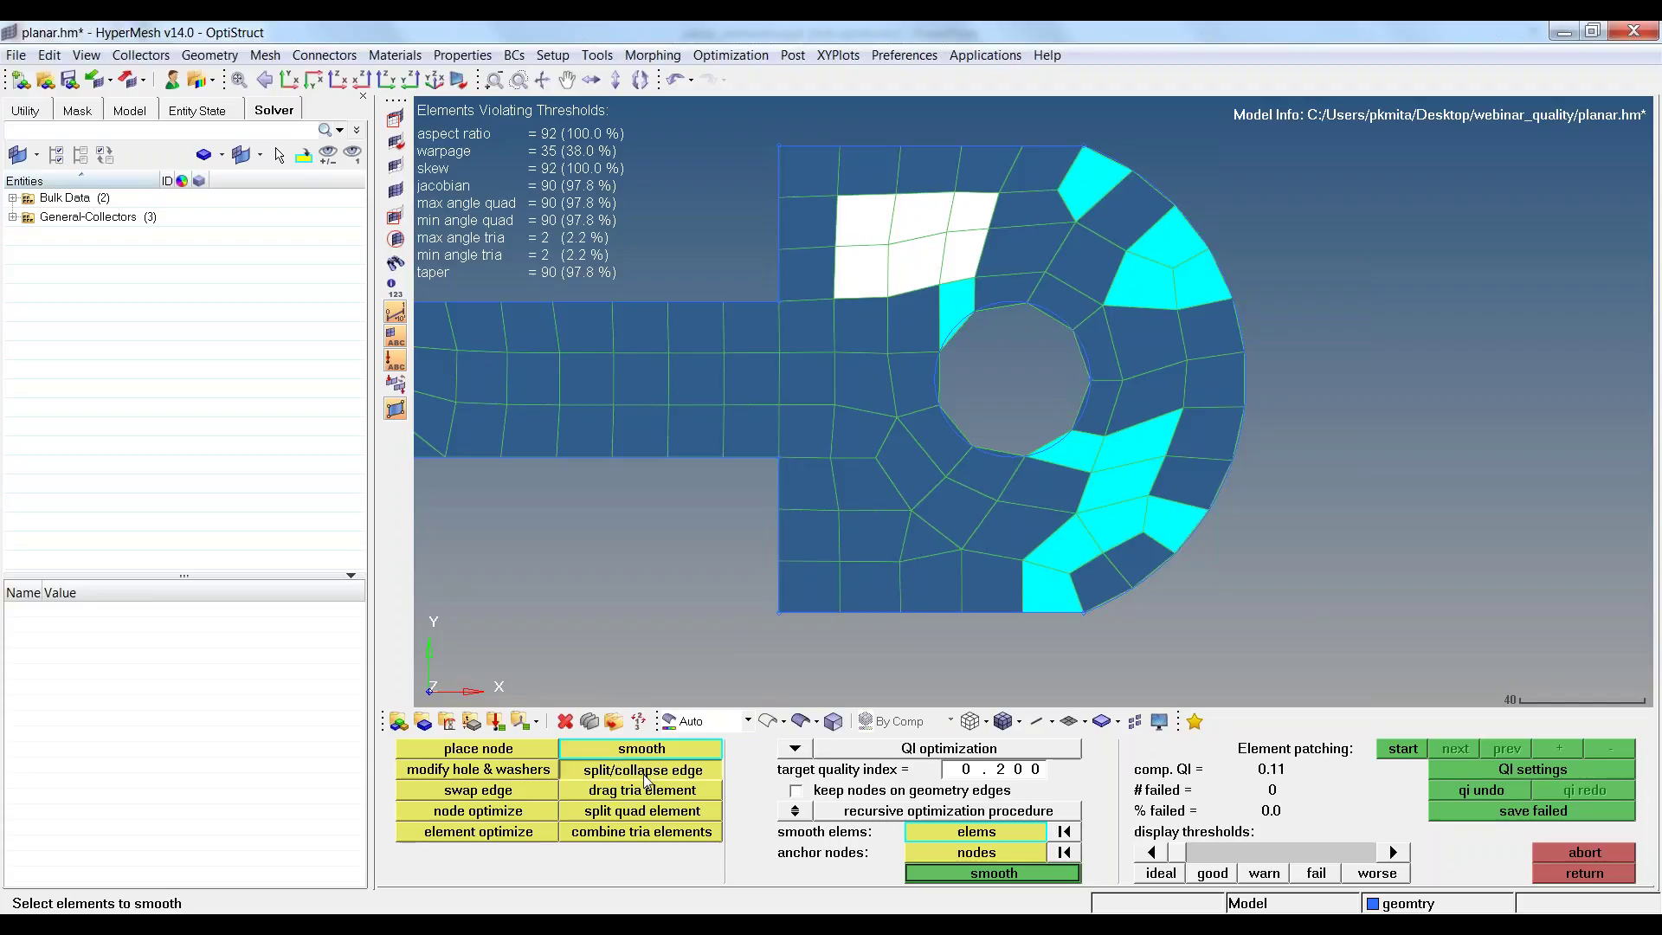
# Split the edge below the hole and undo it, then drag the tria below the hole.
pyautogui.click(891, 481)
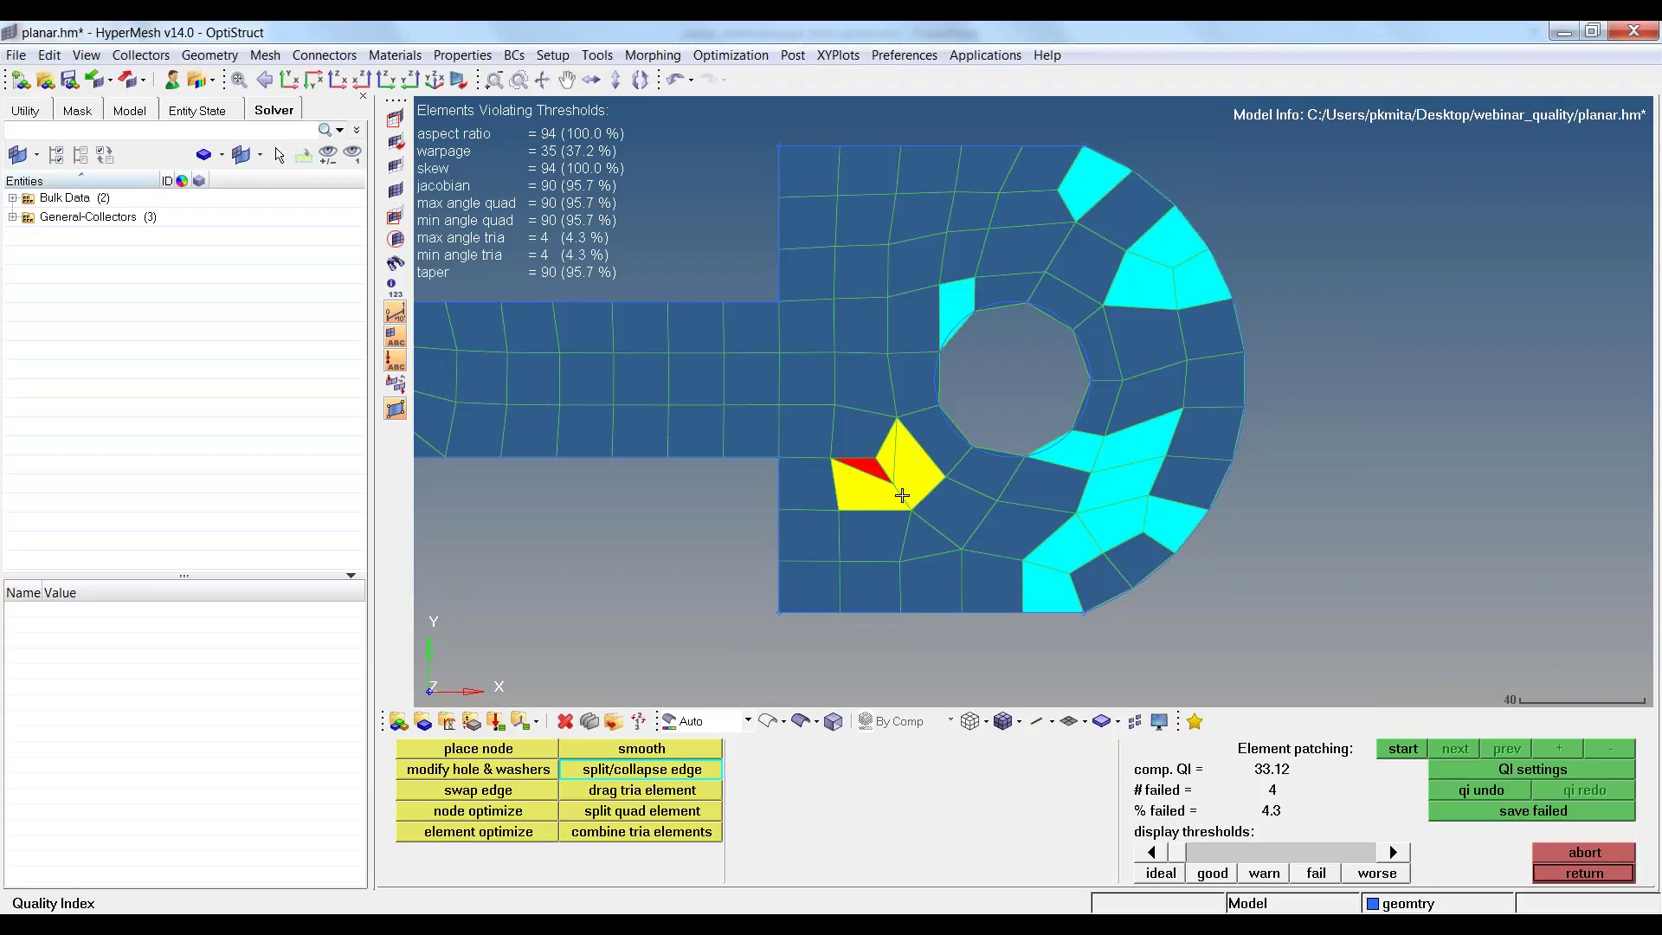
pyautogui.click(1483, 791)
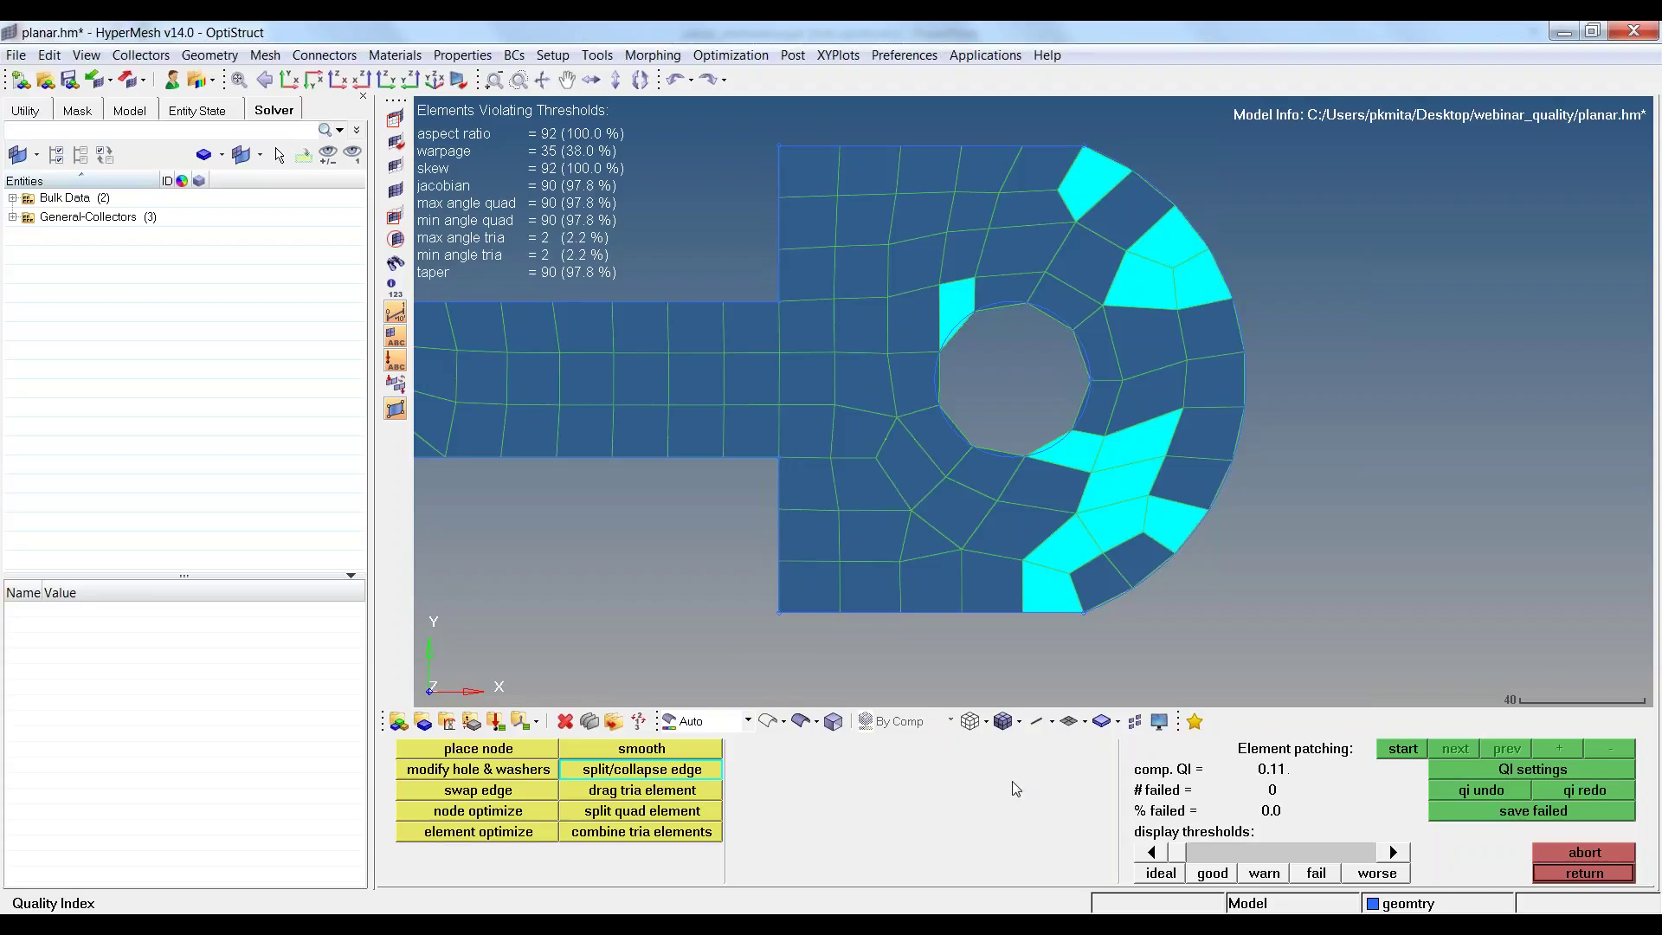
pyautogui.click(672, 792)
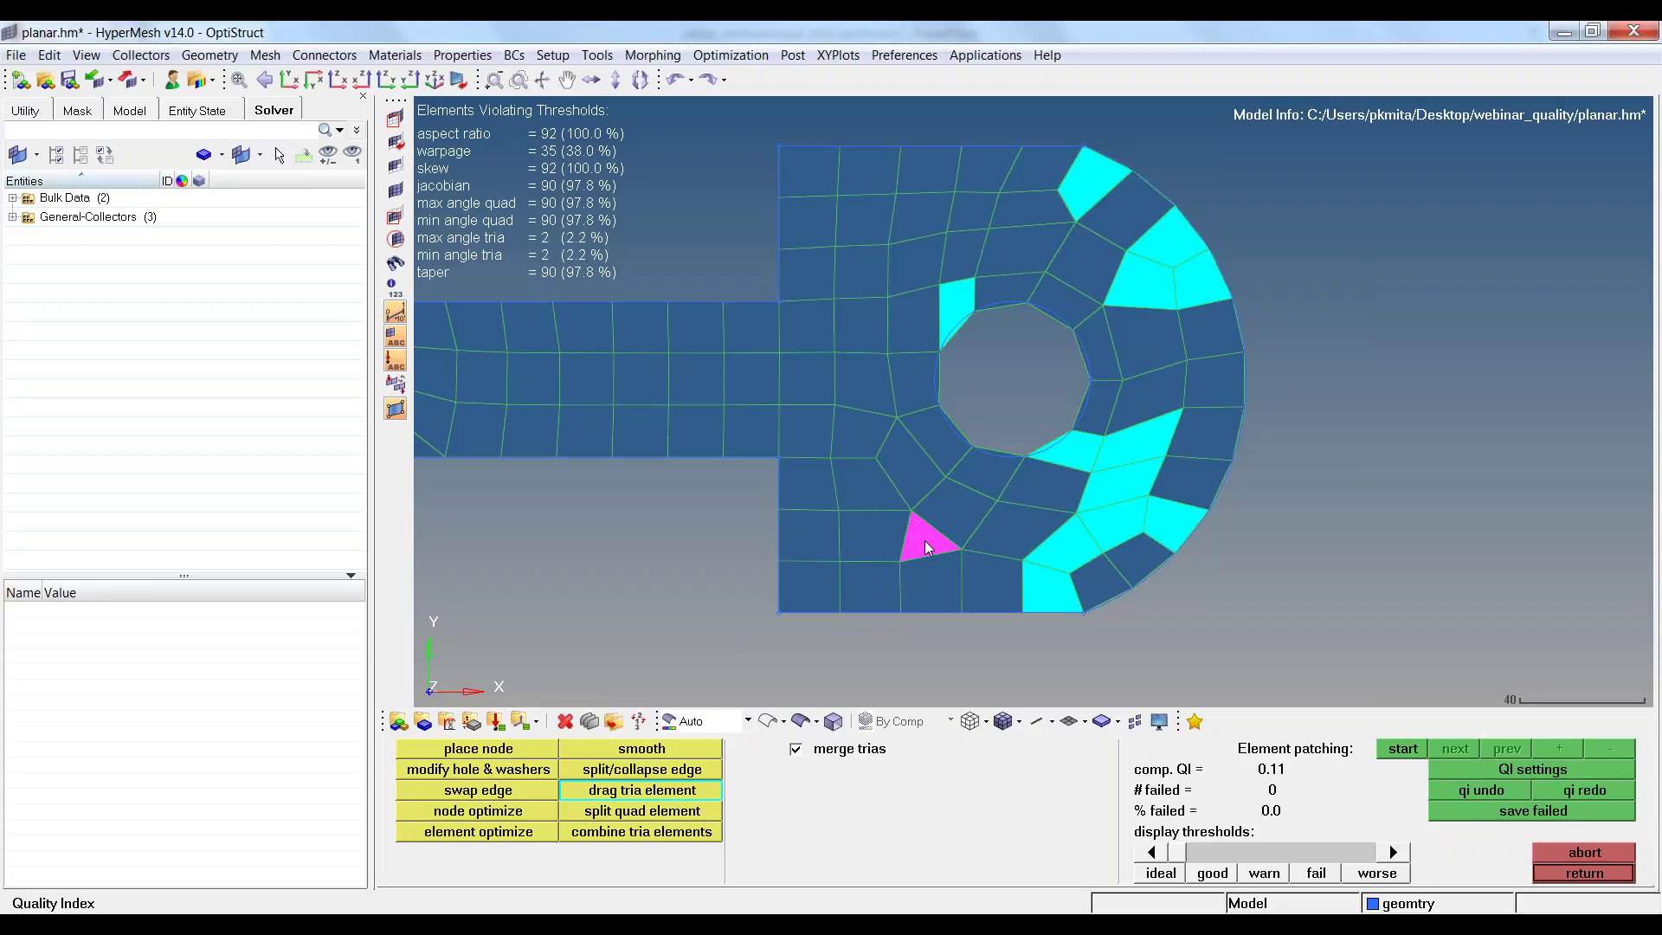
pyautogui.moveTo(920, 533); pyautogui.dragTo(866, 537)
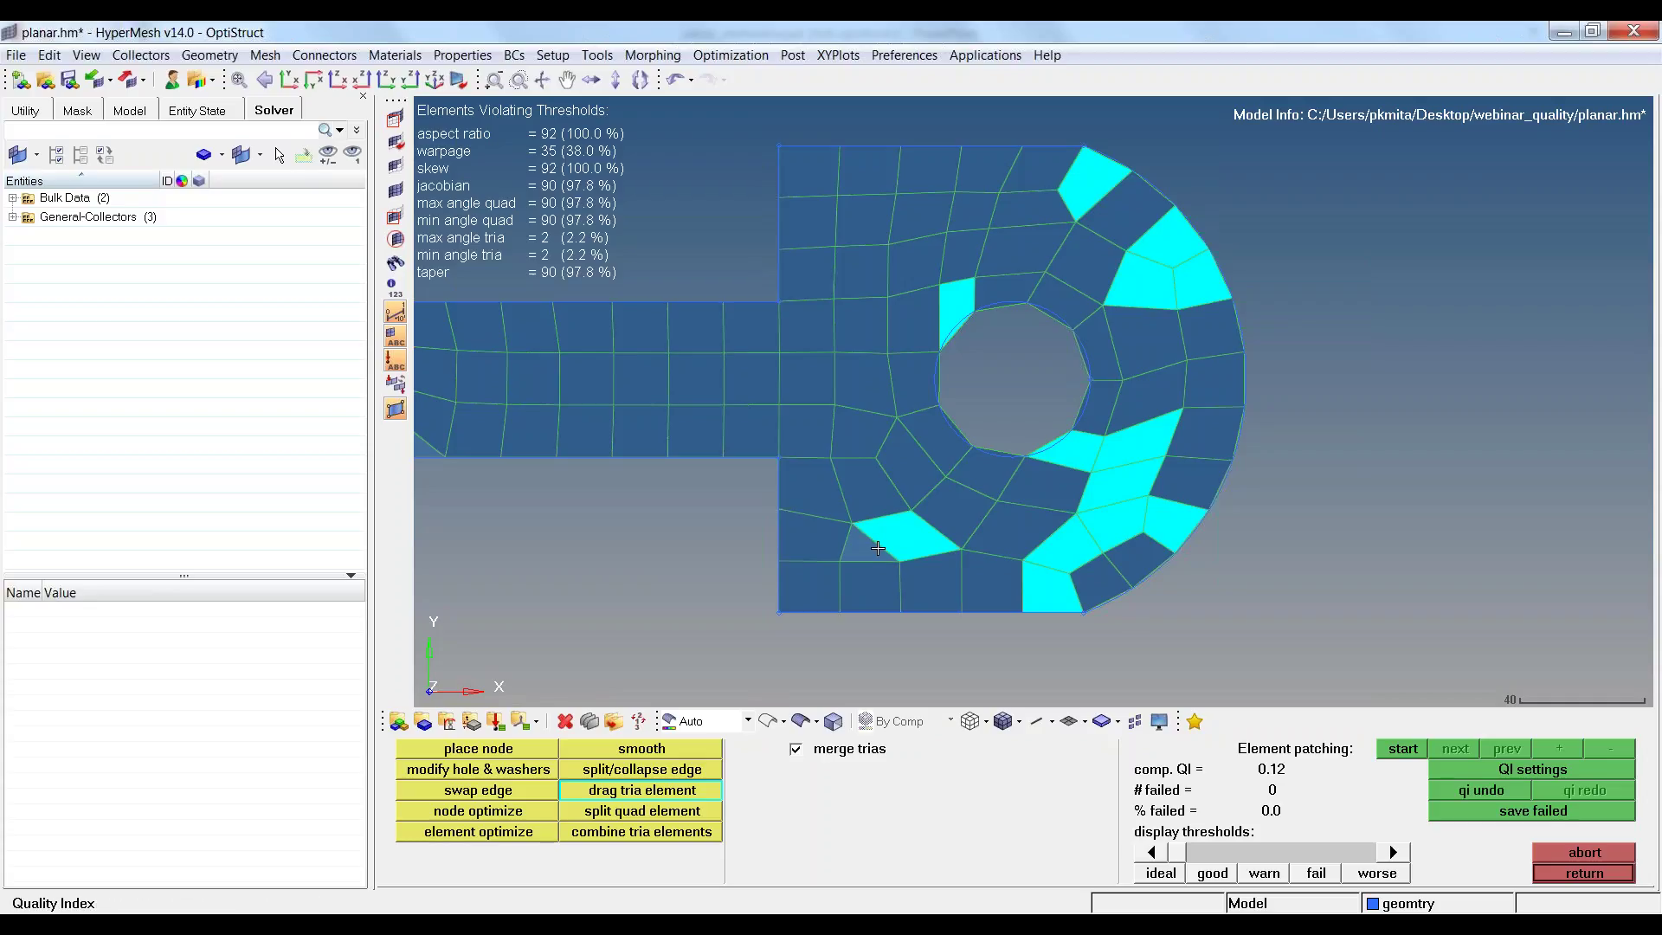
pyautogui.moveTo(861, 544); pyautogui.dragTo(892, 484)
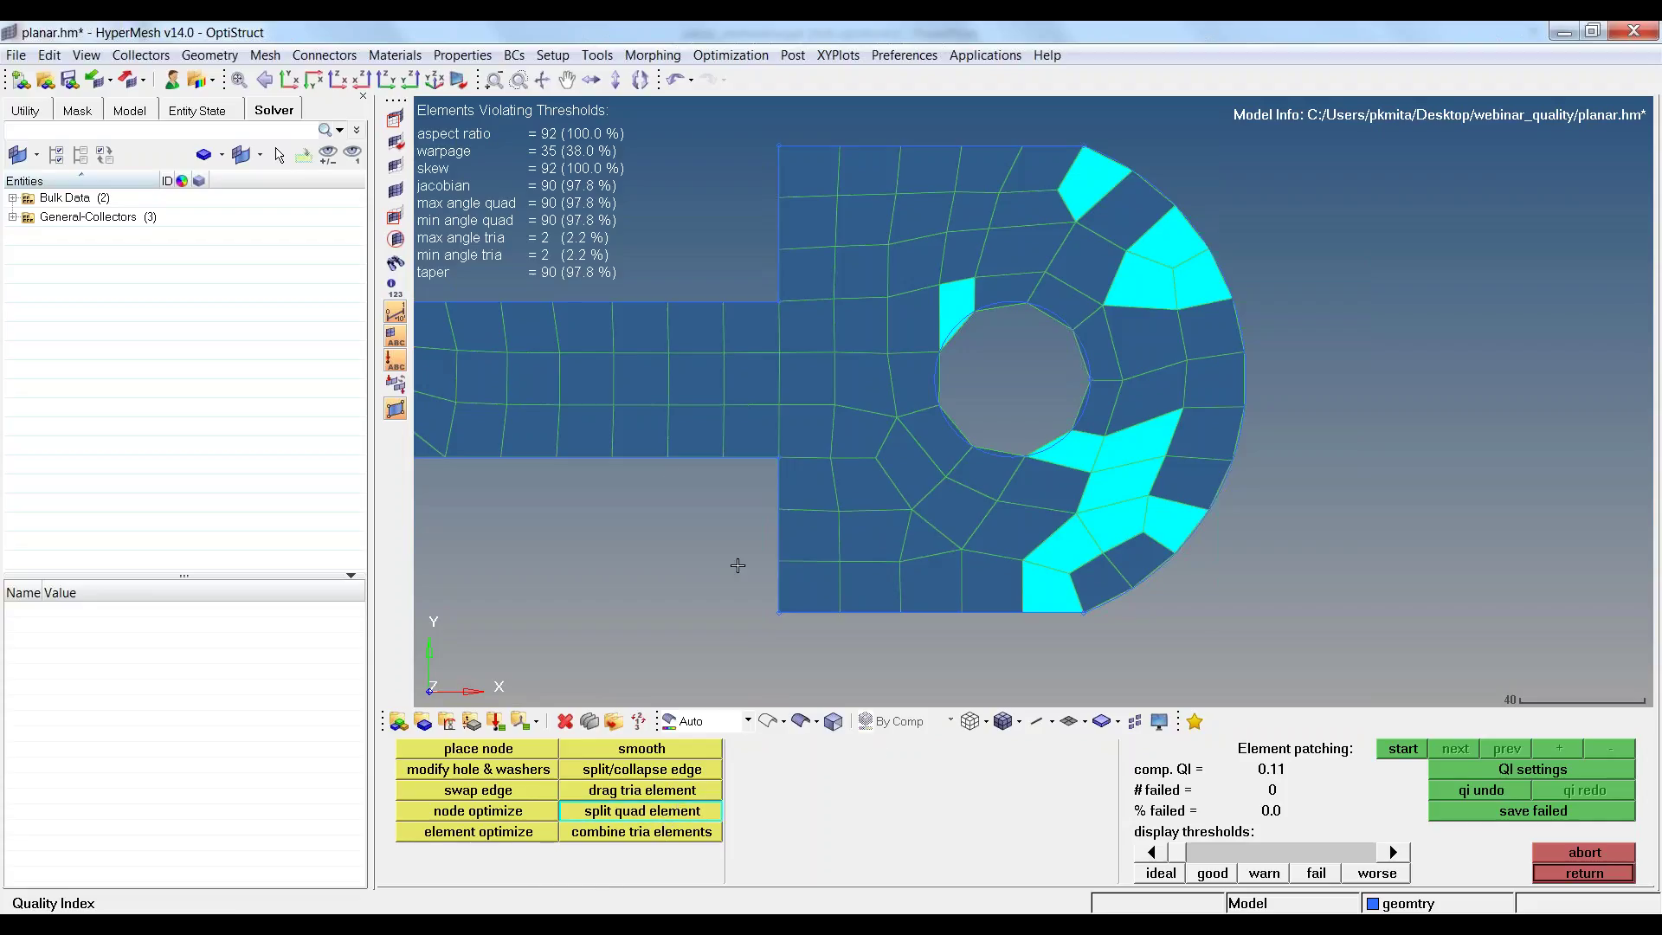
pyautogui.keyDown('ctrl'); pyautogui.moveTo(738, 566); pyautogui.dragTo(995, 559, button='right'); pyautogui.keyUp('ctrl')
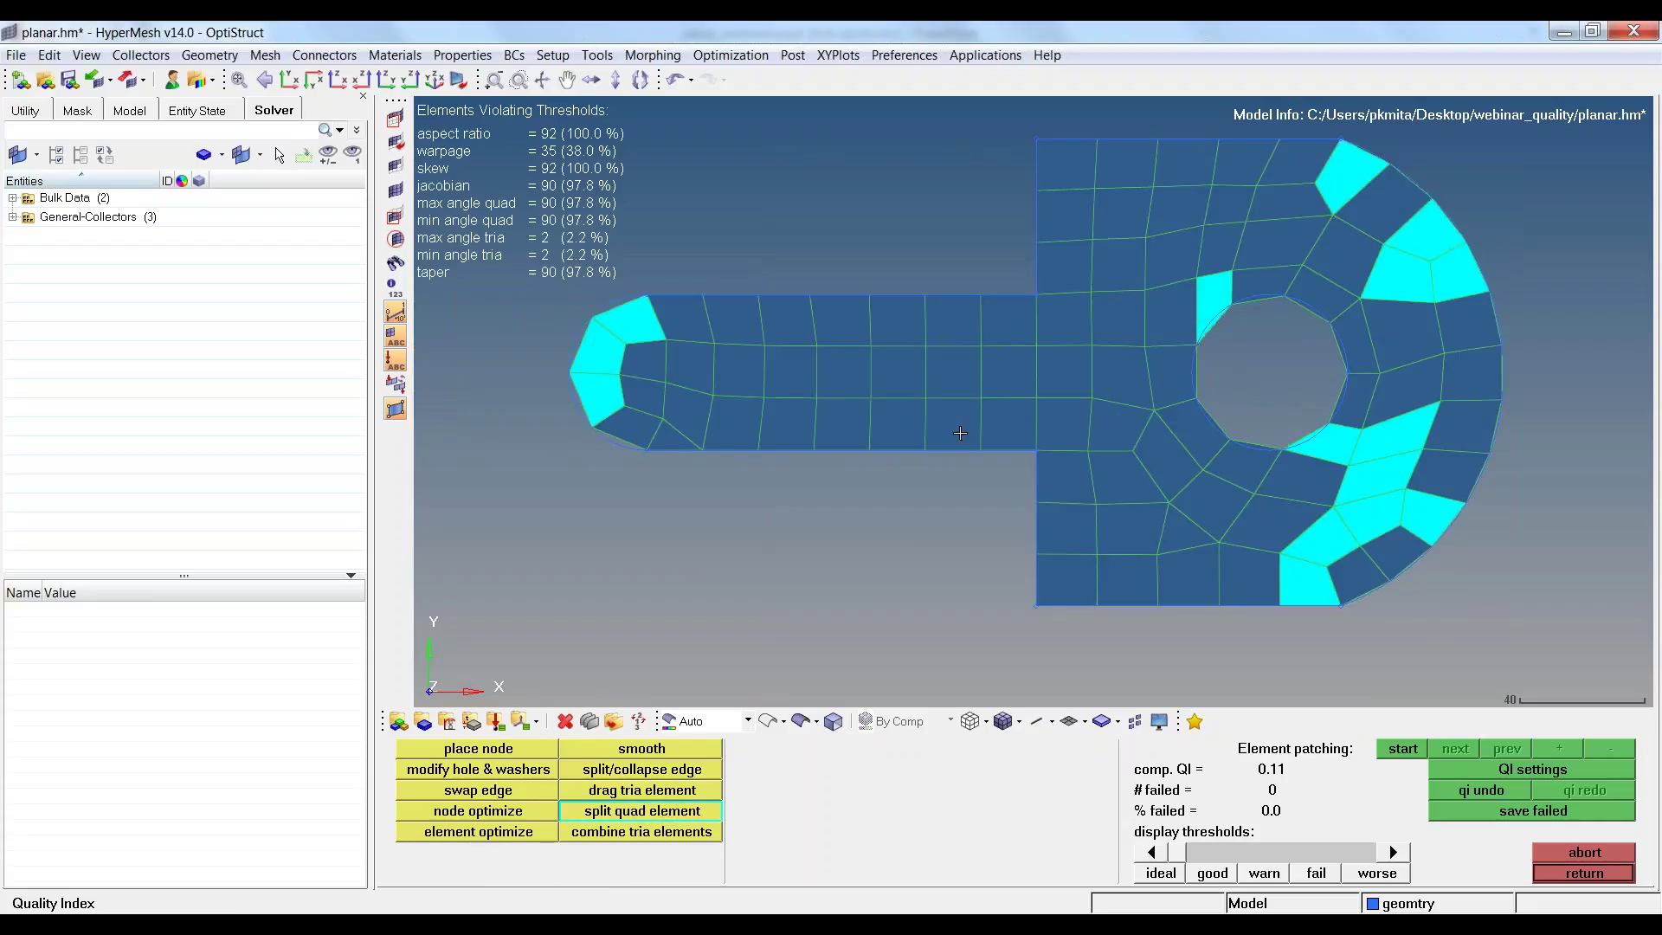
# Split an arm quad into two trias, recombine them into one quad, and close the quality-index tools.
pyautogui.click(959, 425)
pyautogui.click(660, 833)
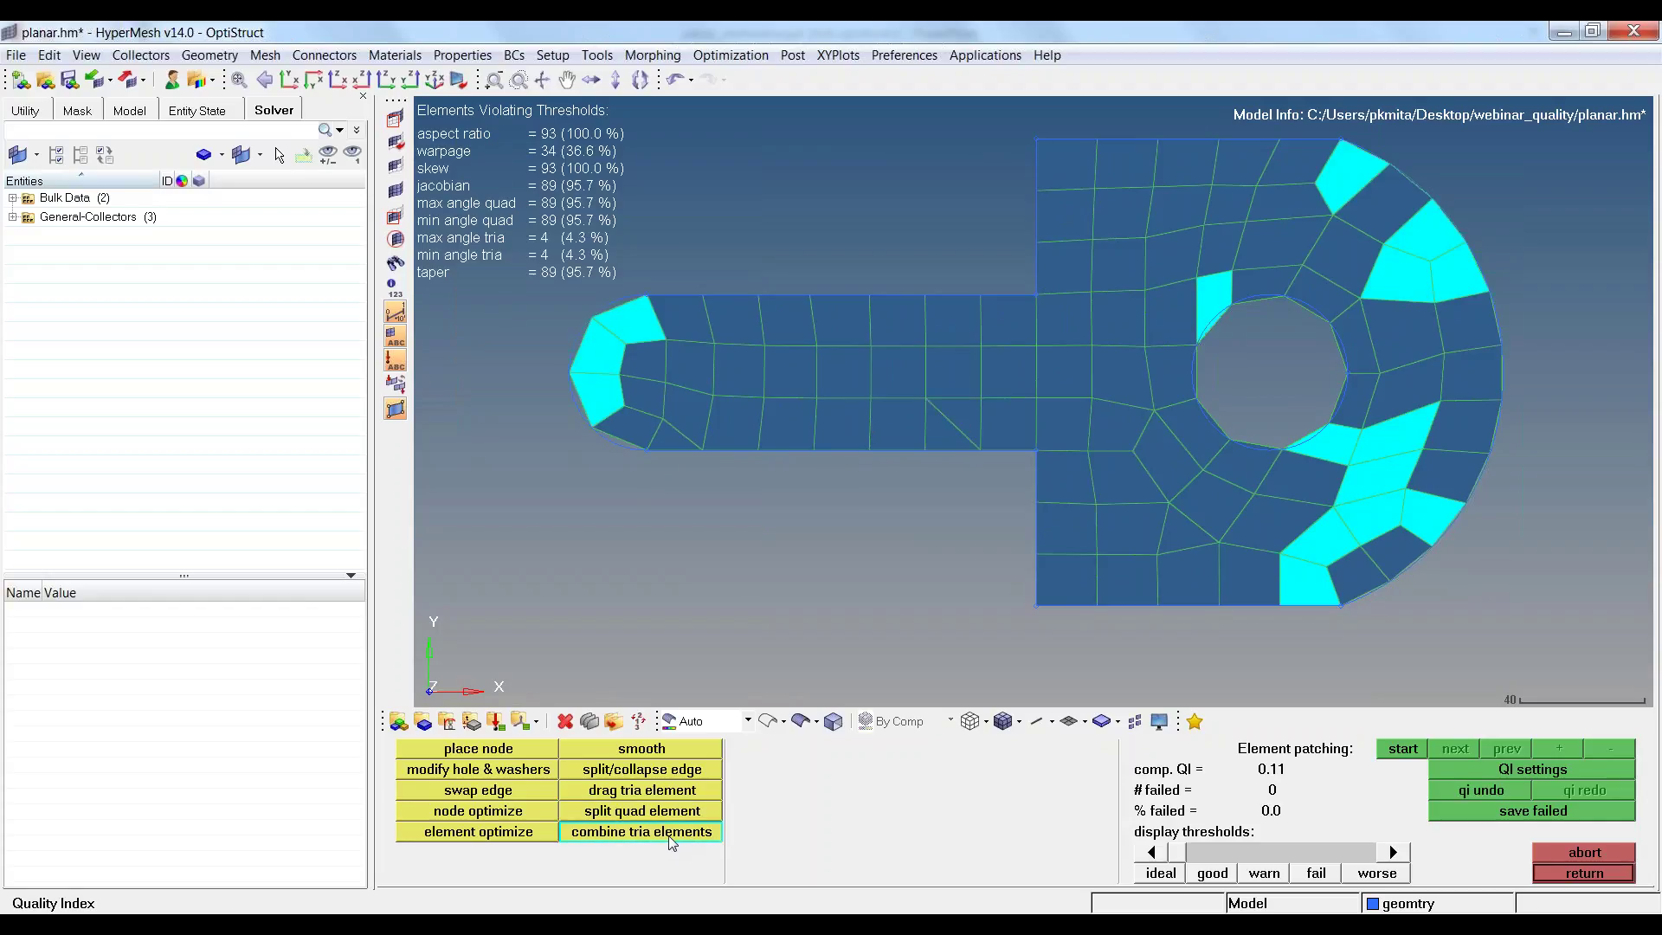
pyautogui.click(952, 422)
pyautogui.keyDown('ctrl'); pyautogui.moveTo(1297, 530); pyautogui.dragTo(1228, 562, button='right'); pyautogui.keyUp('ctrl')
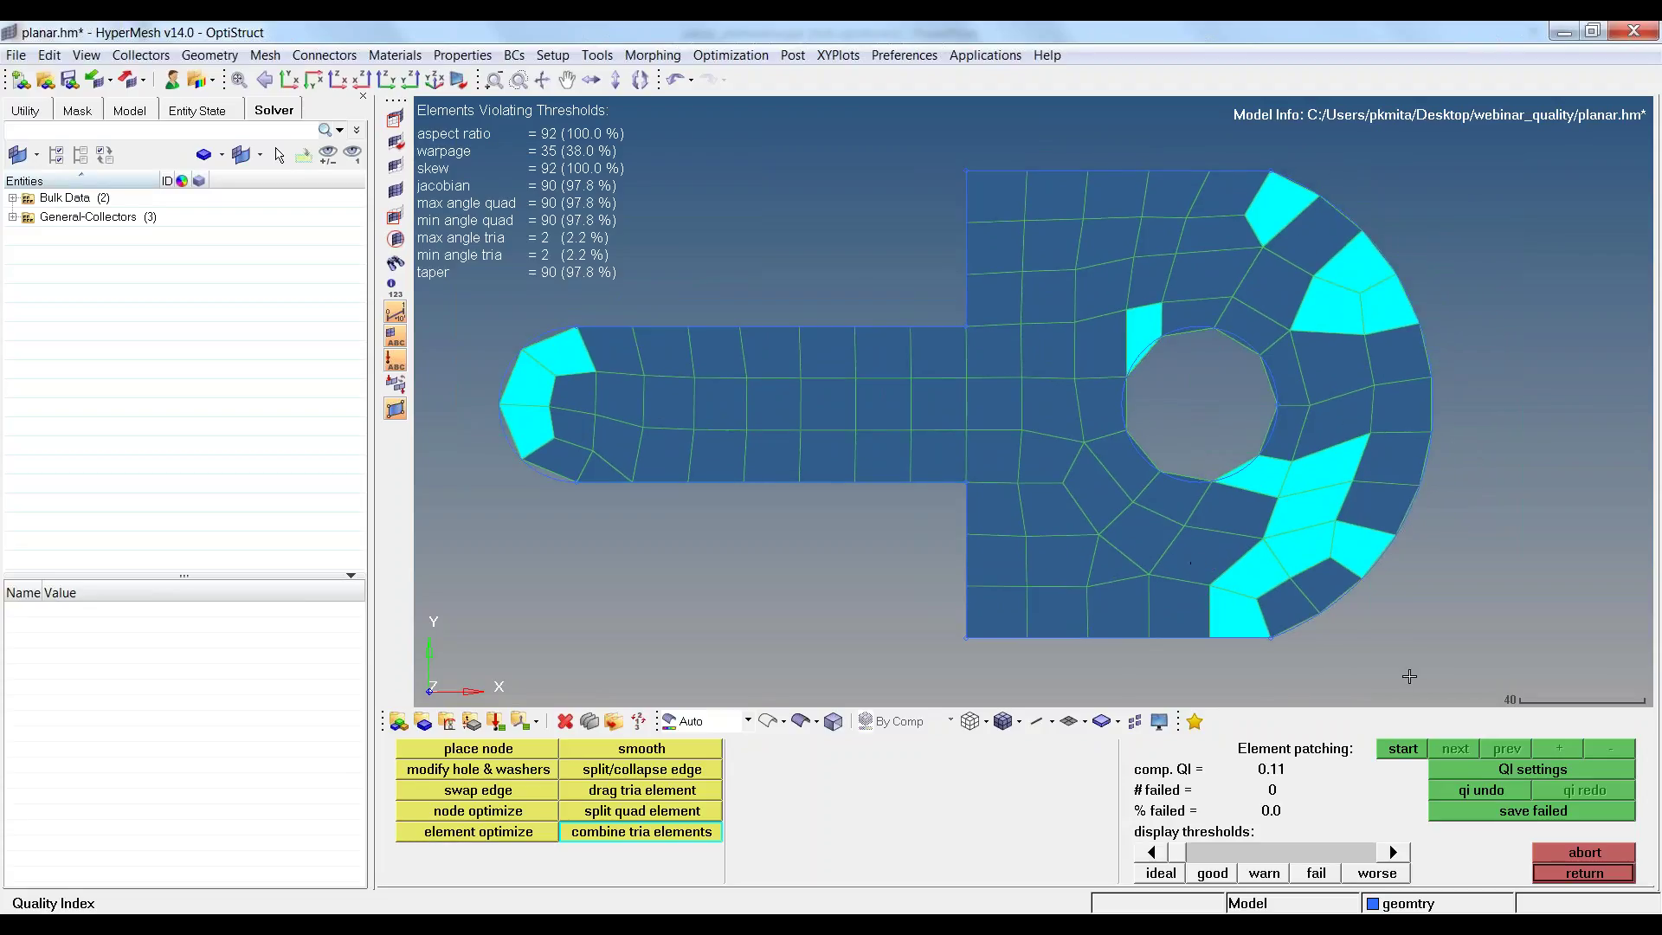
pyautogui.click(1586, 873)
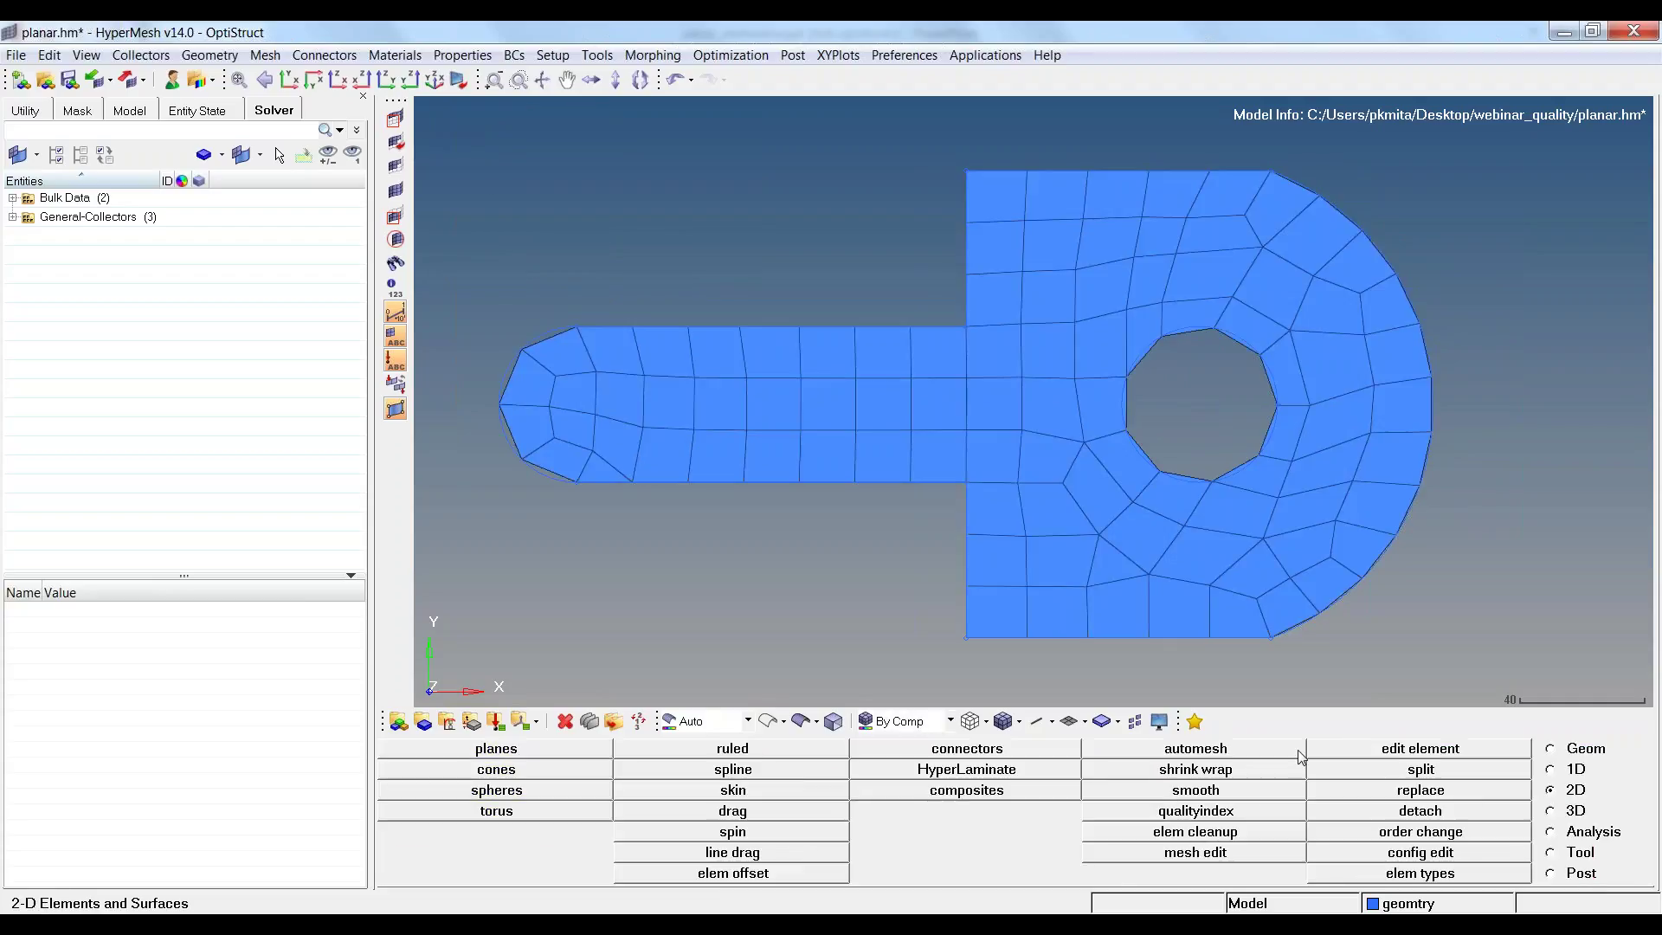
# Open the automesh panel with element size 15.
pyautogui.click(1237, 751)
pyautogui.click(1237, 751)
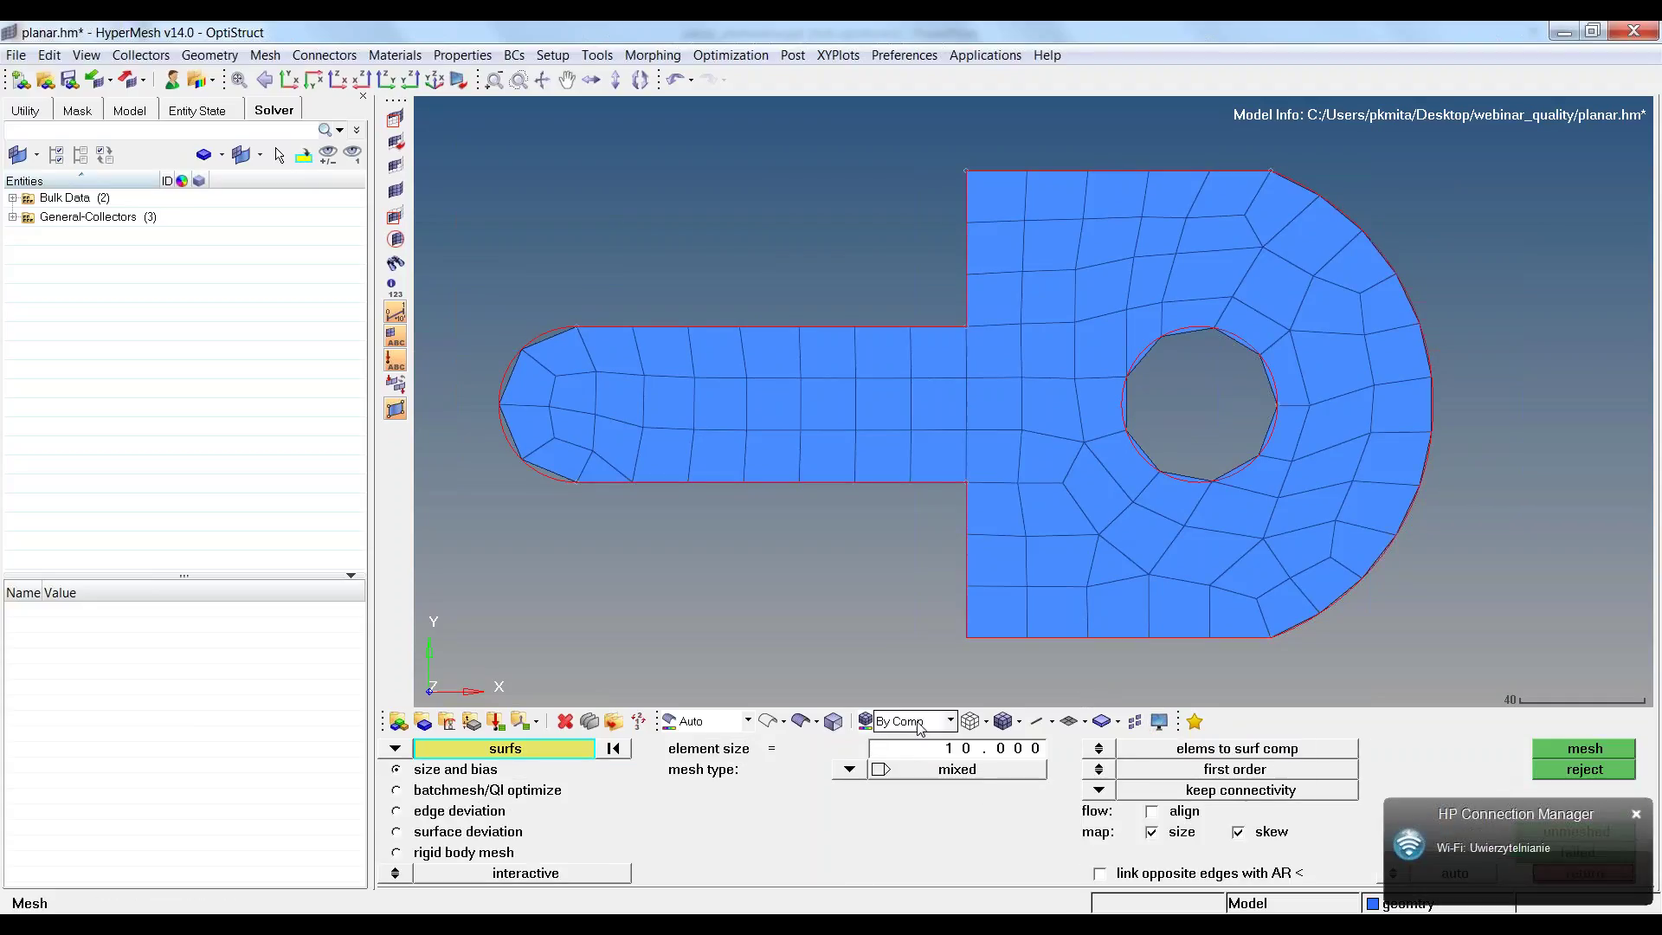
pyautogui.click(924, 752)
pyautogui.write('15')
pyautogui.press('Return')
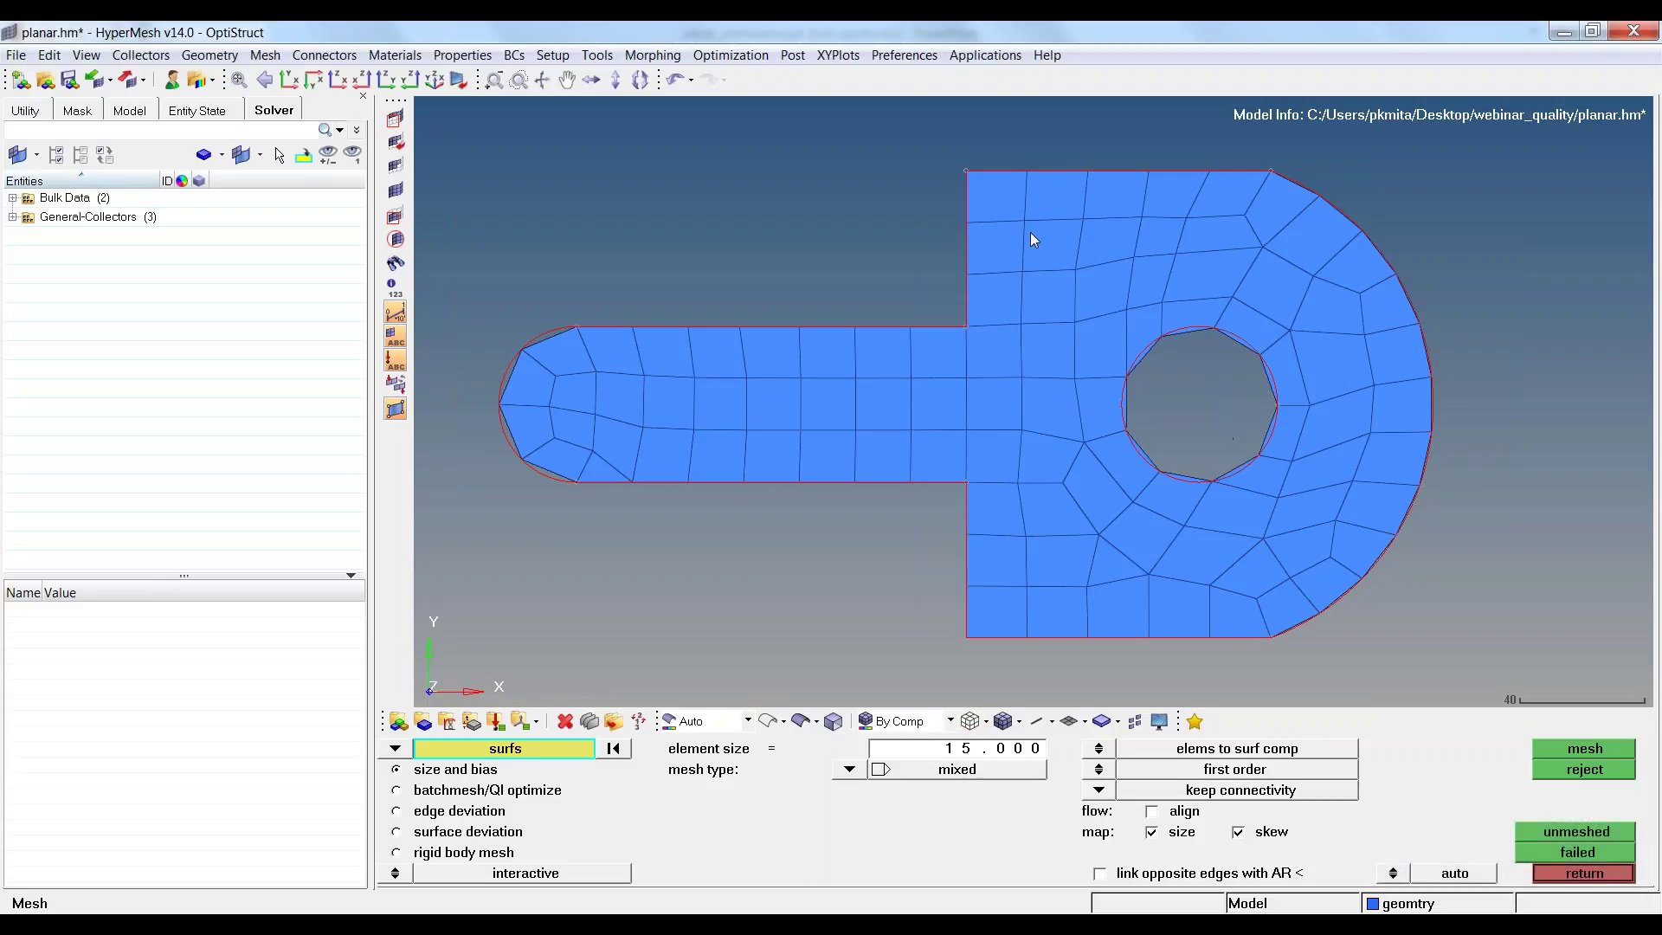
# Switch the mesh target from surfs to elems and window-select the bracket's right part.
pyautogui.keyDown('shift'); pyautogui.moveTo(972, 158); pyautogui.dragTo(1457, 678); pyautogui.keyUp('shift')
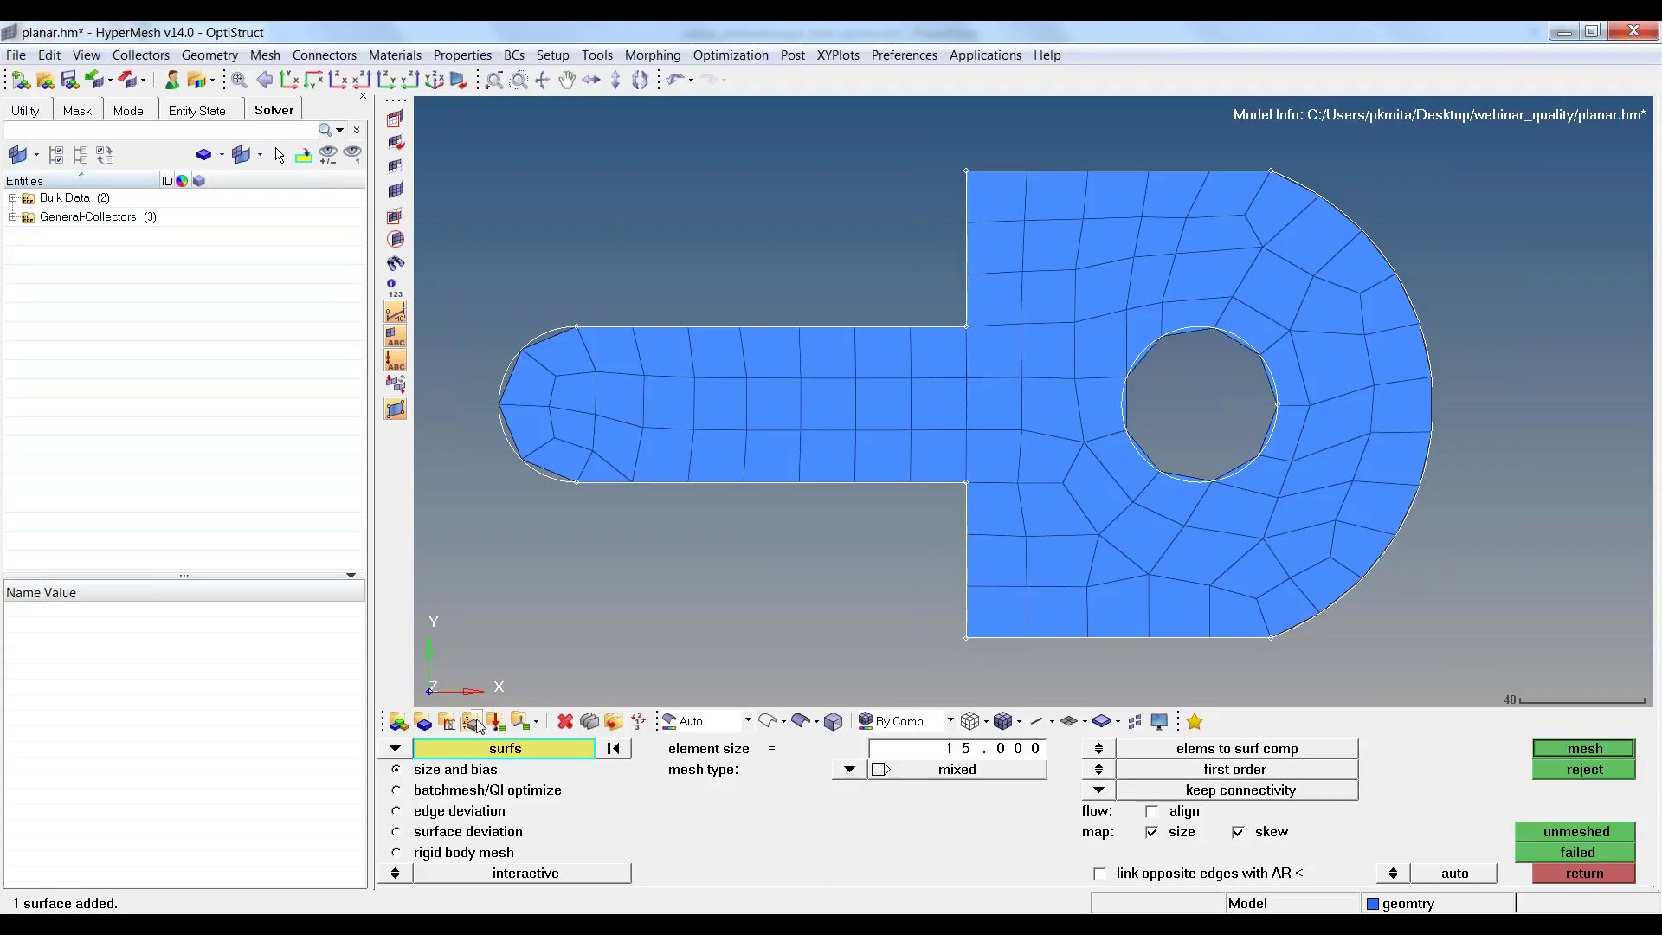
pyautogui.click(395, 748)
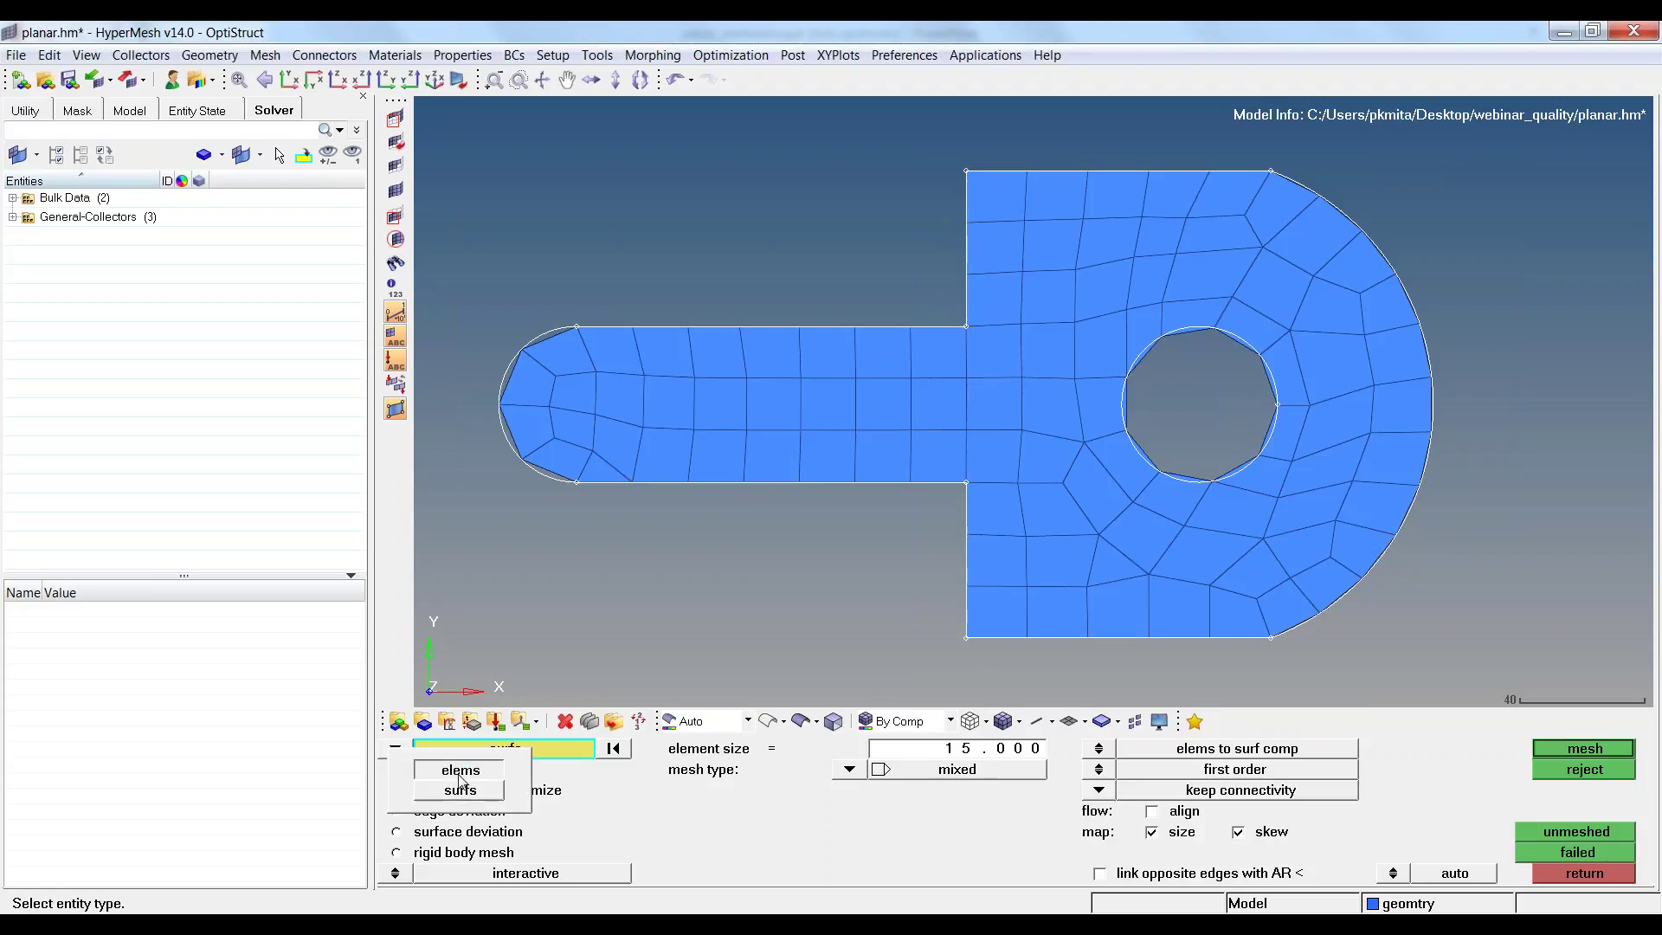
pyautogui.click(460, 773)
pyautogui.keyDown('shift'); pyautogui.moveTo(978, 139); pyautogui.dragTo(1500, 689); pyautogui.keyUp('shift')
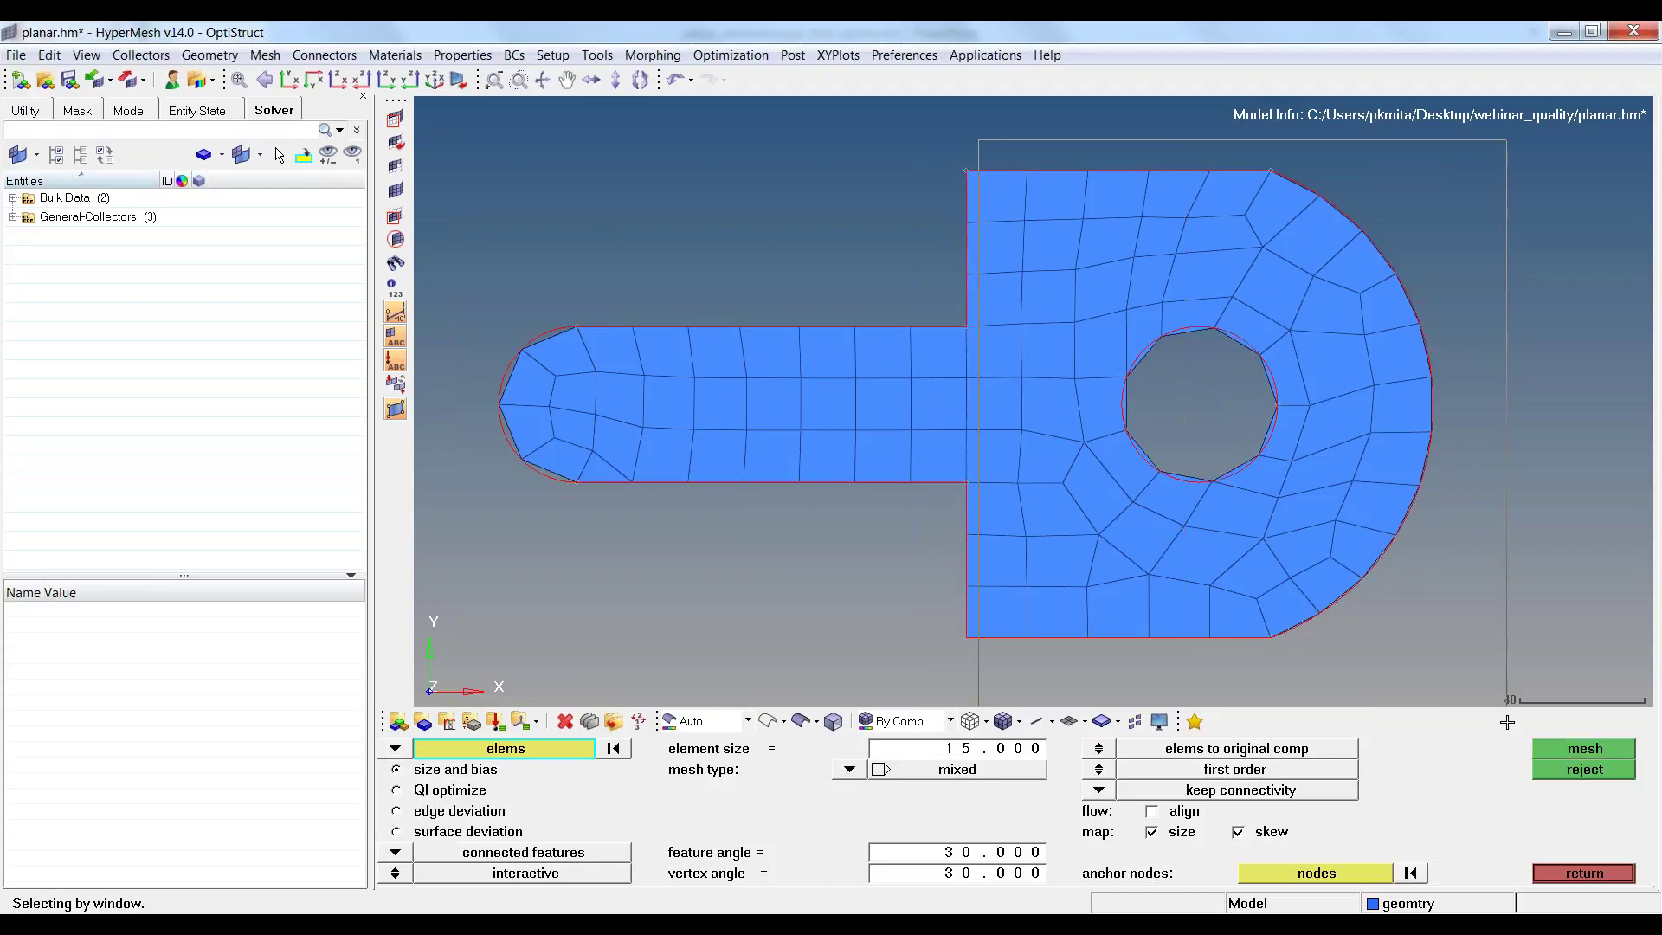
# Remesh the selected elements with 12 elements around the hole and 26 along the arc, then accept.
pyautogui.click(1585, 749)
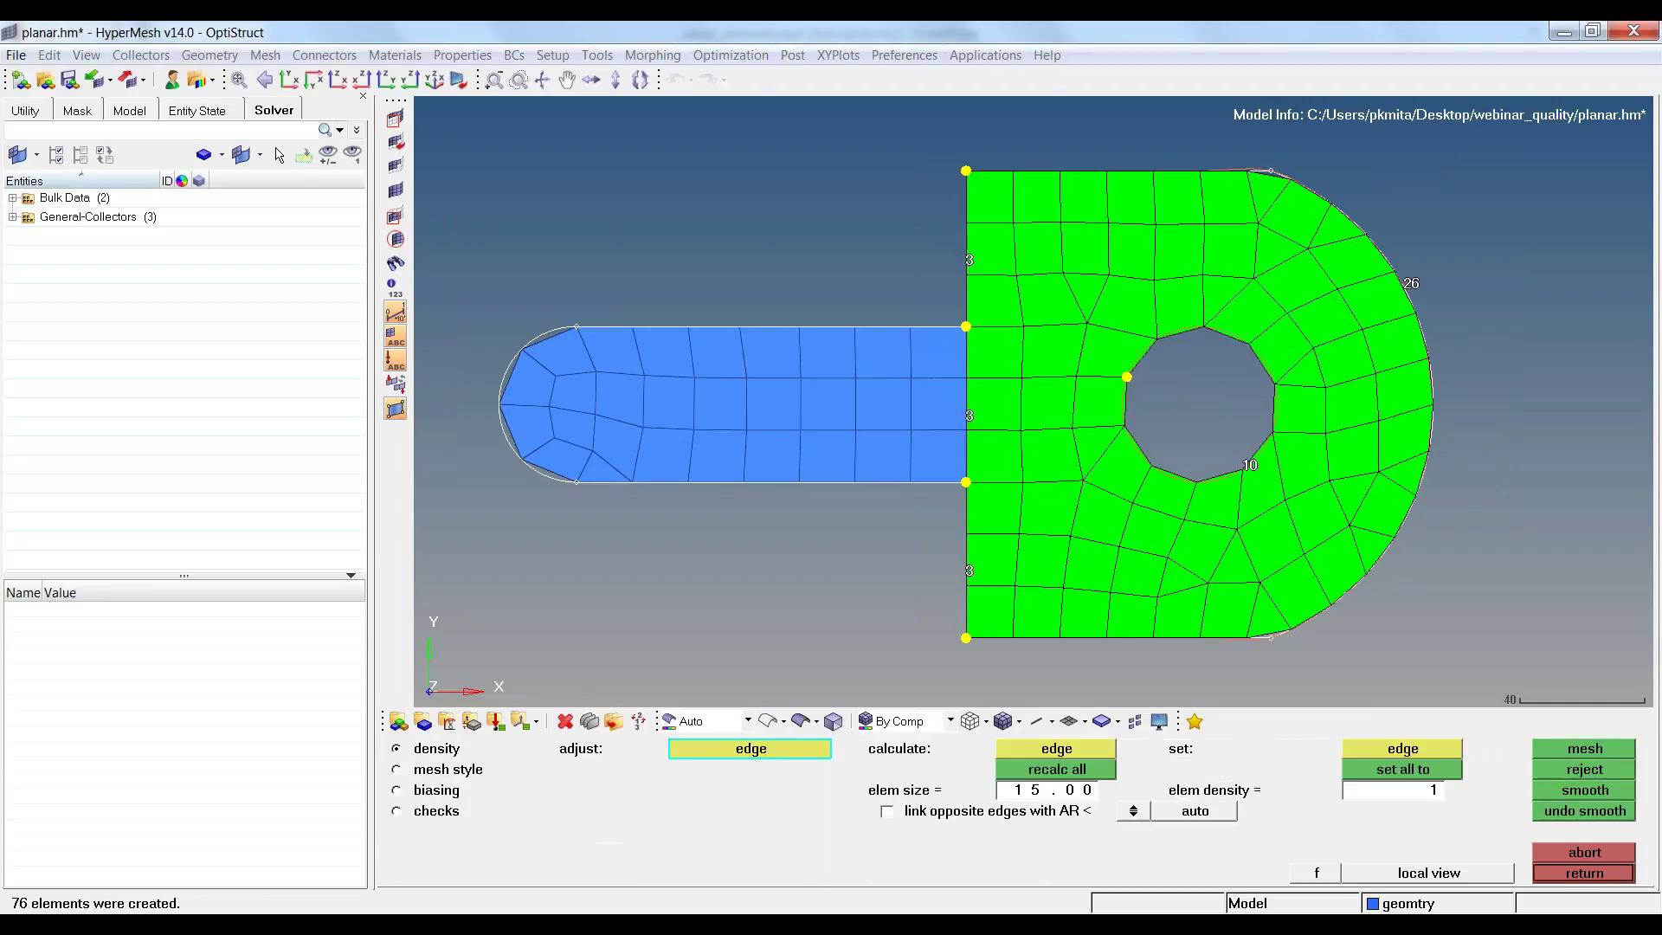
pyautogui.click(1250, 468)
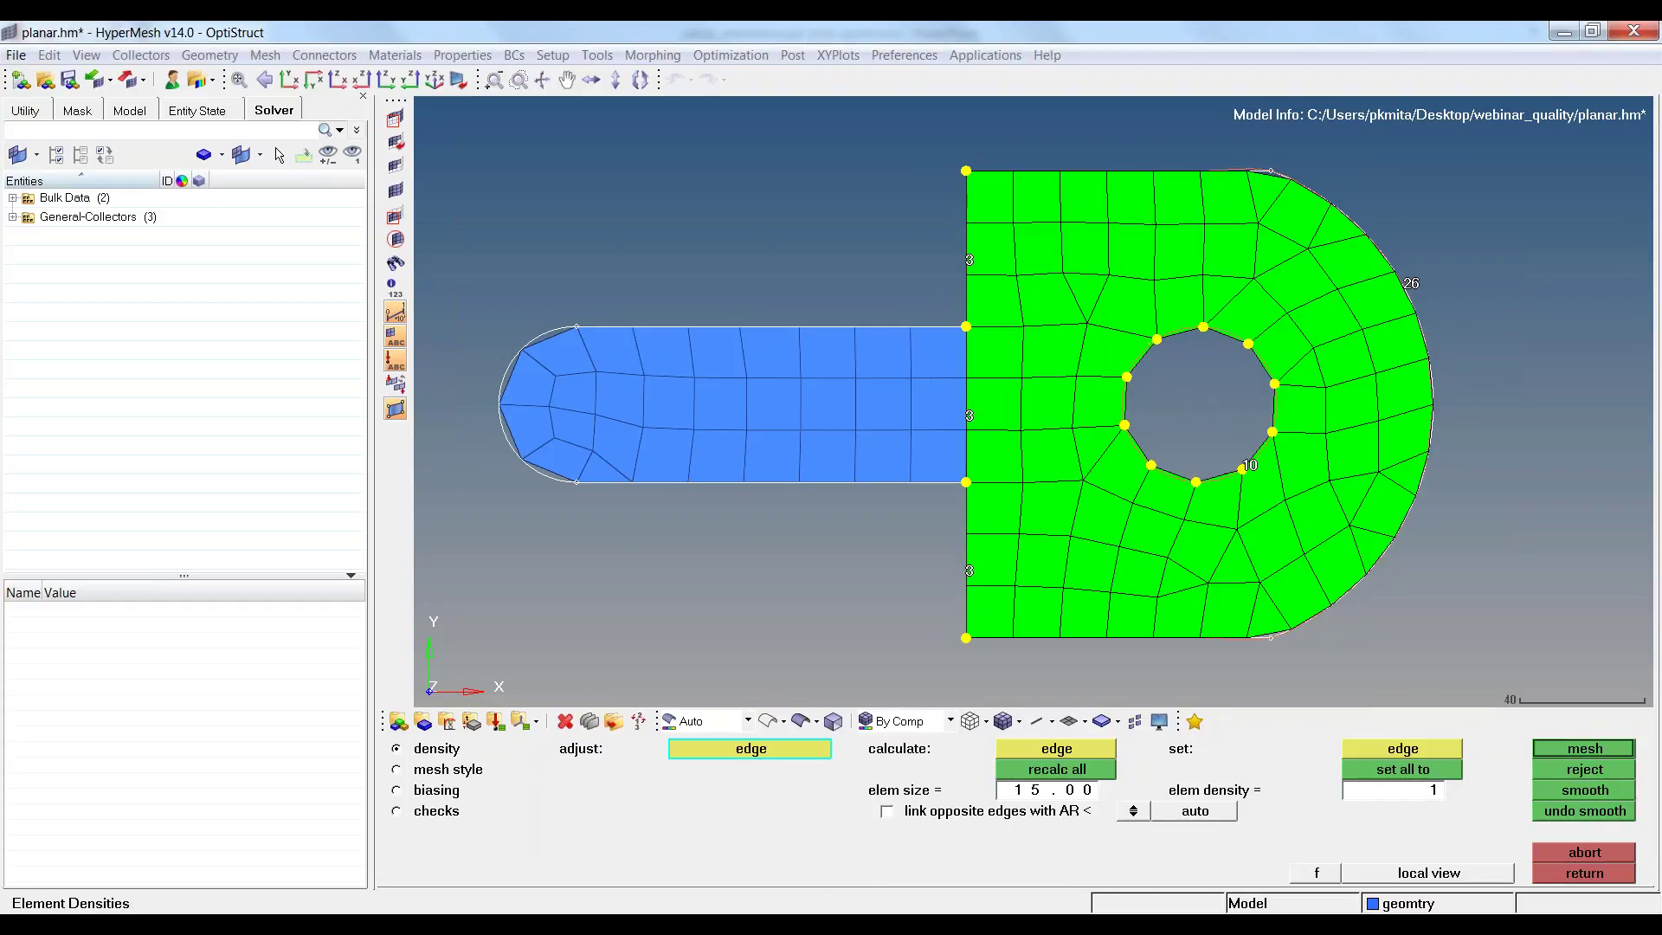
pyautogui.click(1252, 465)
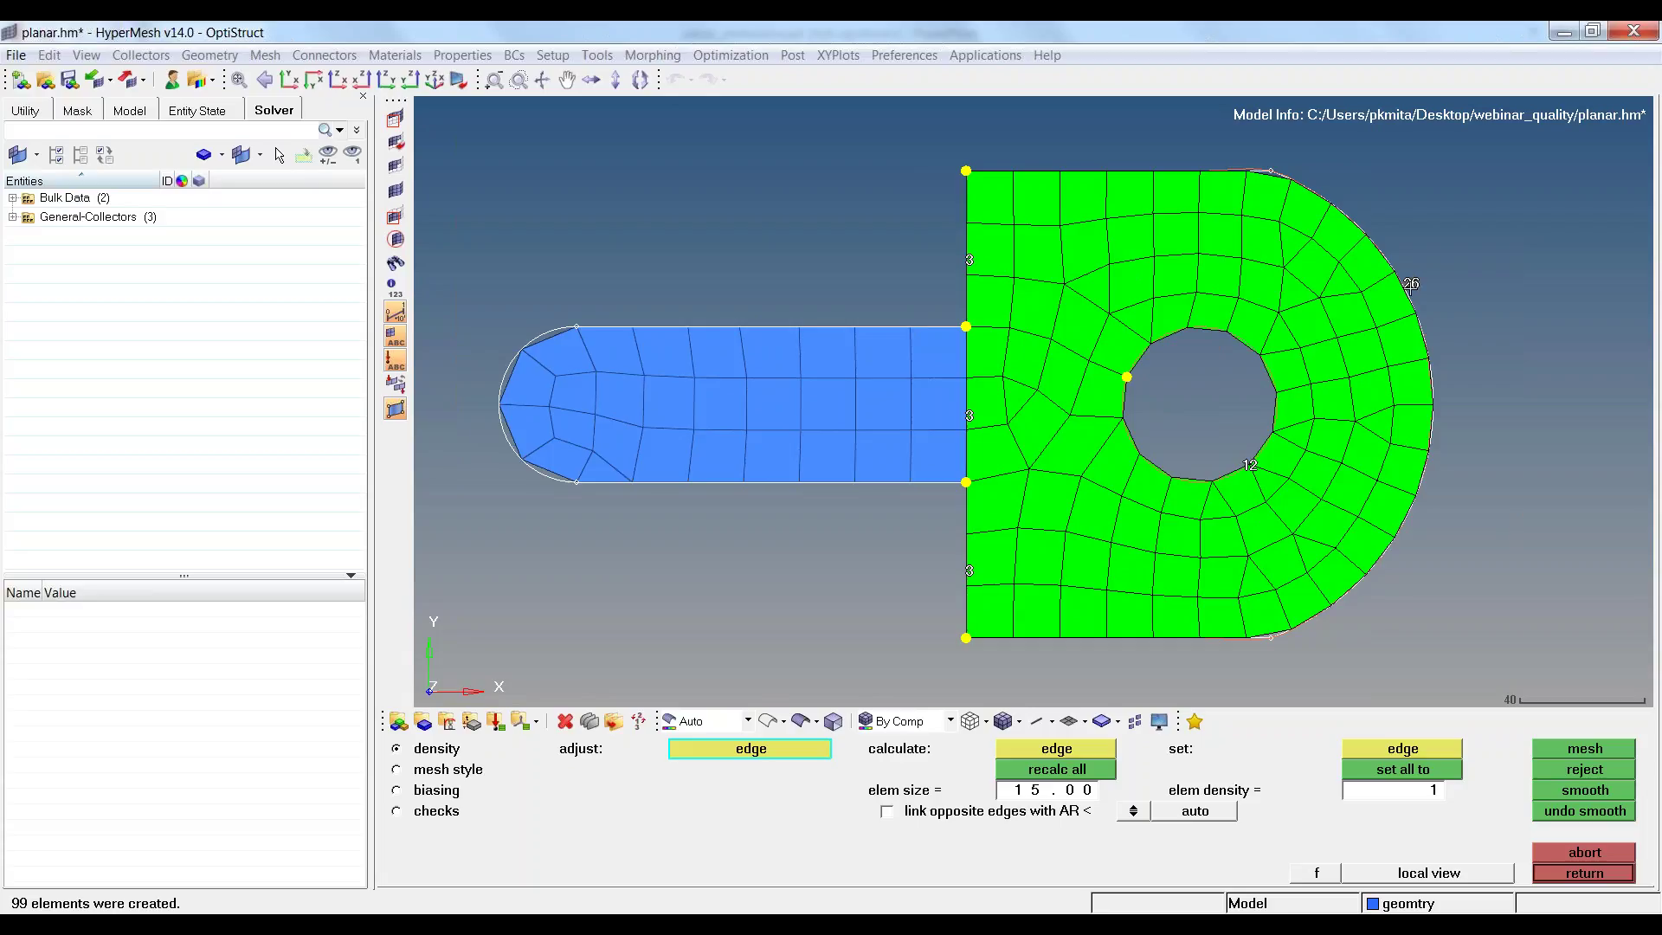
pyautogui.rightClick(1409, 288)
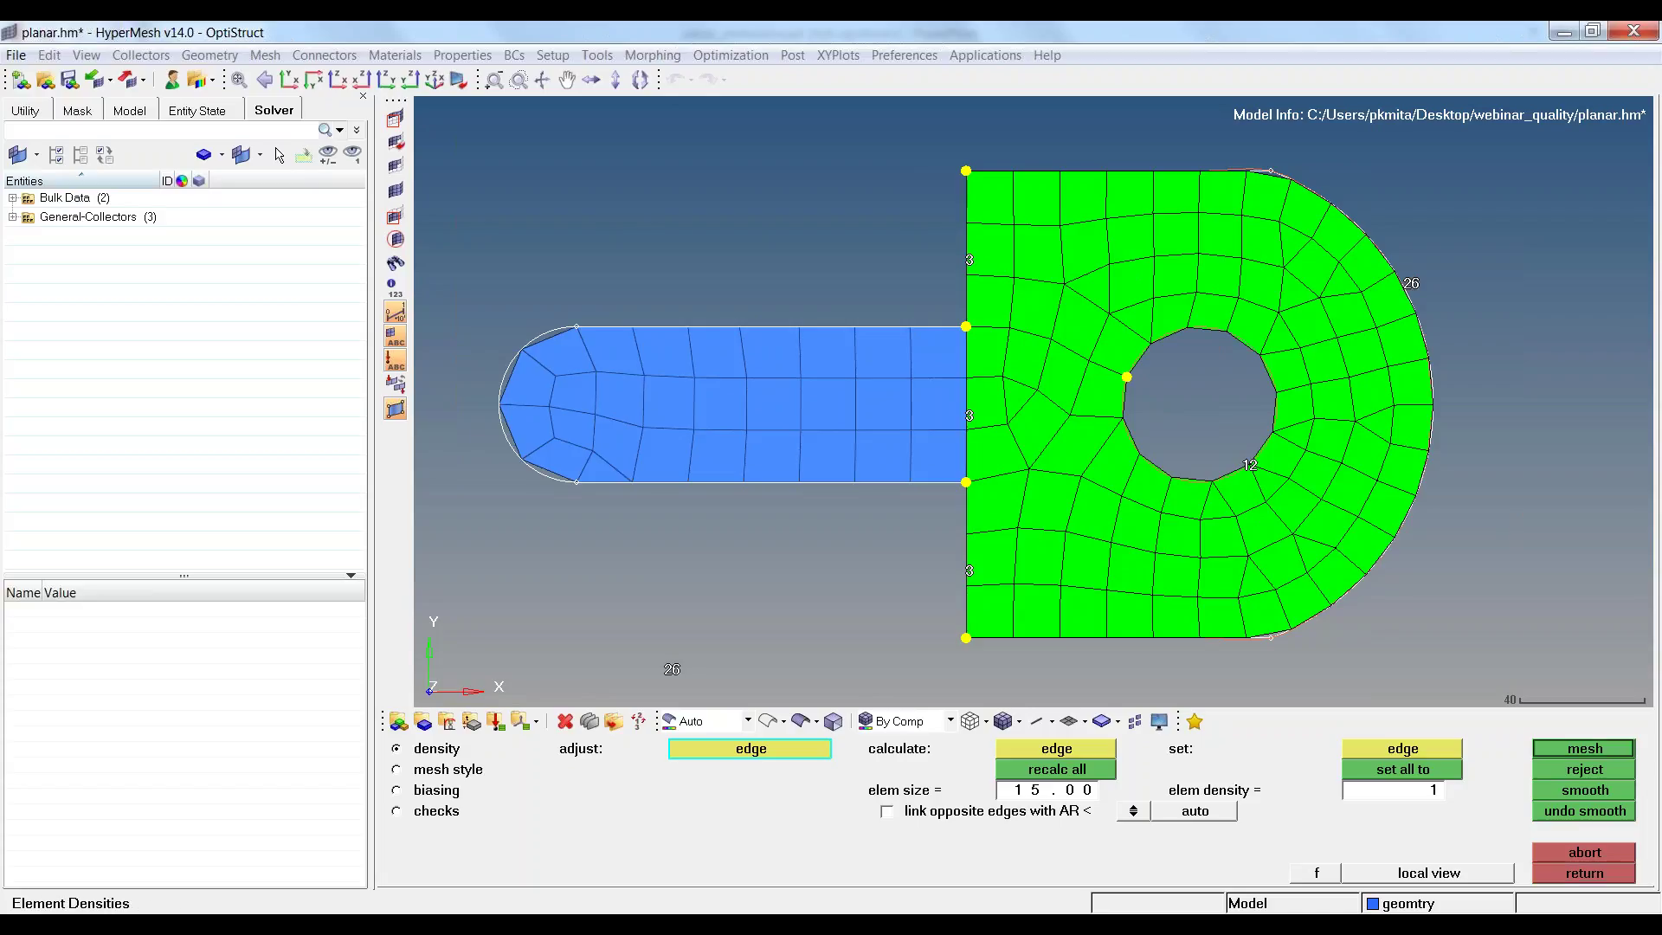
pyautogui.click(1409, 288)
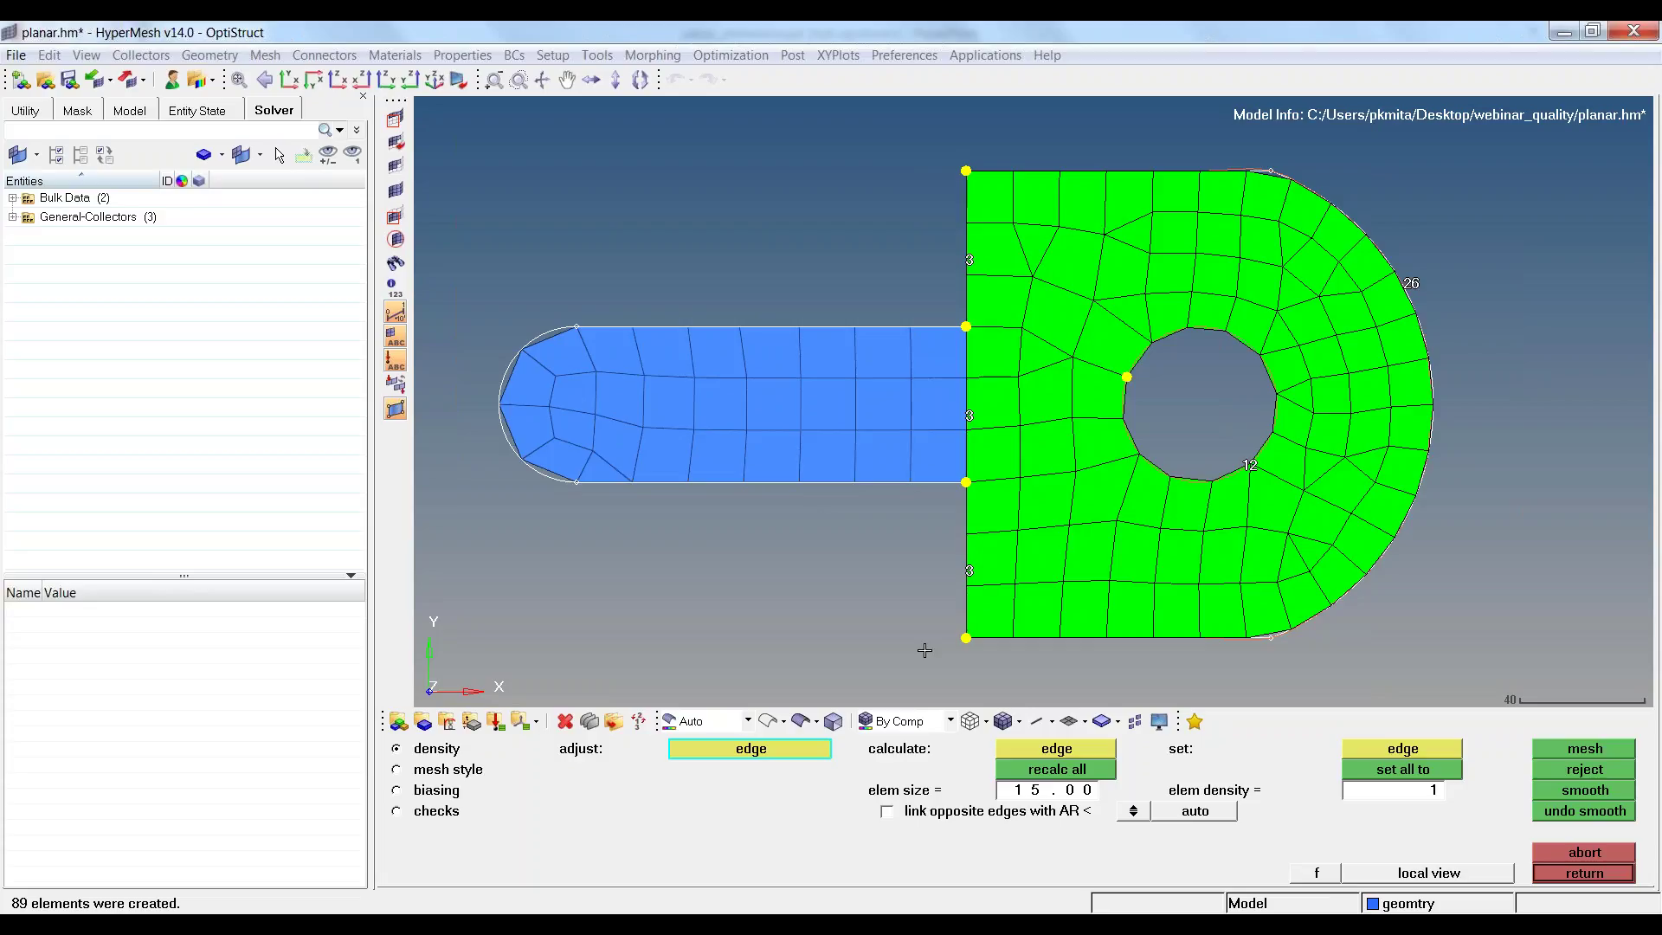
pyautogui.click(1584, 873)
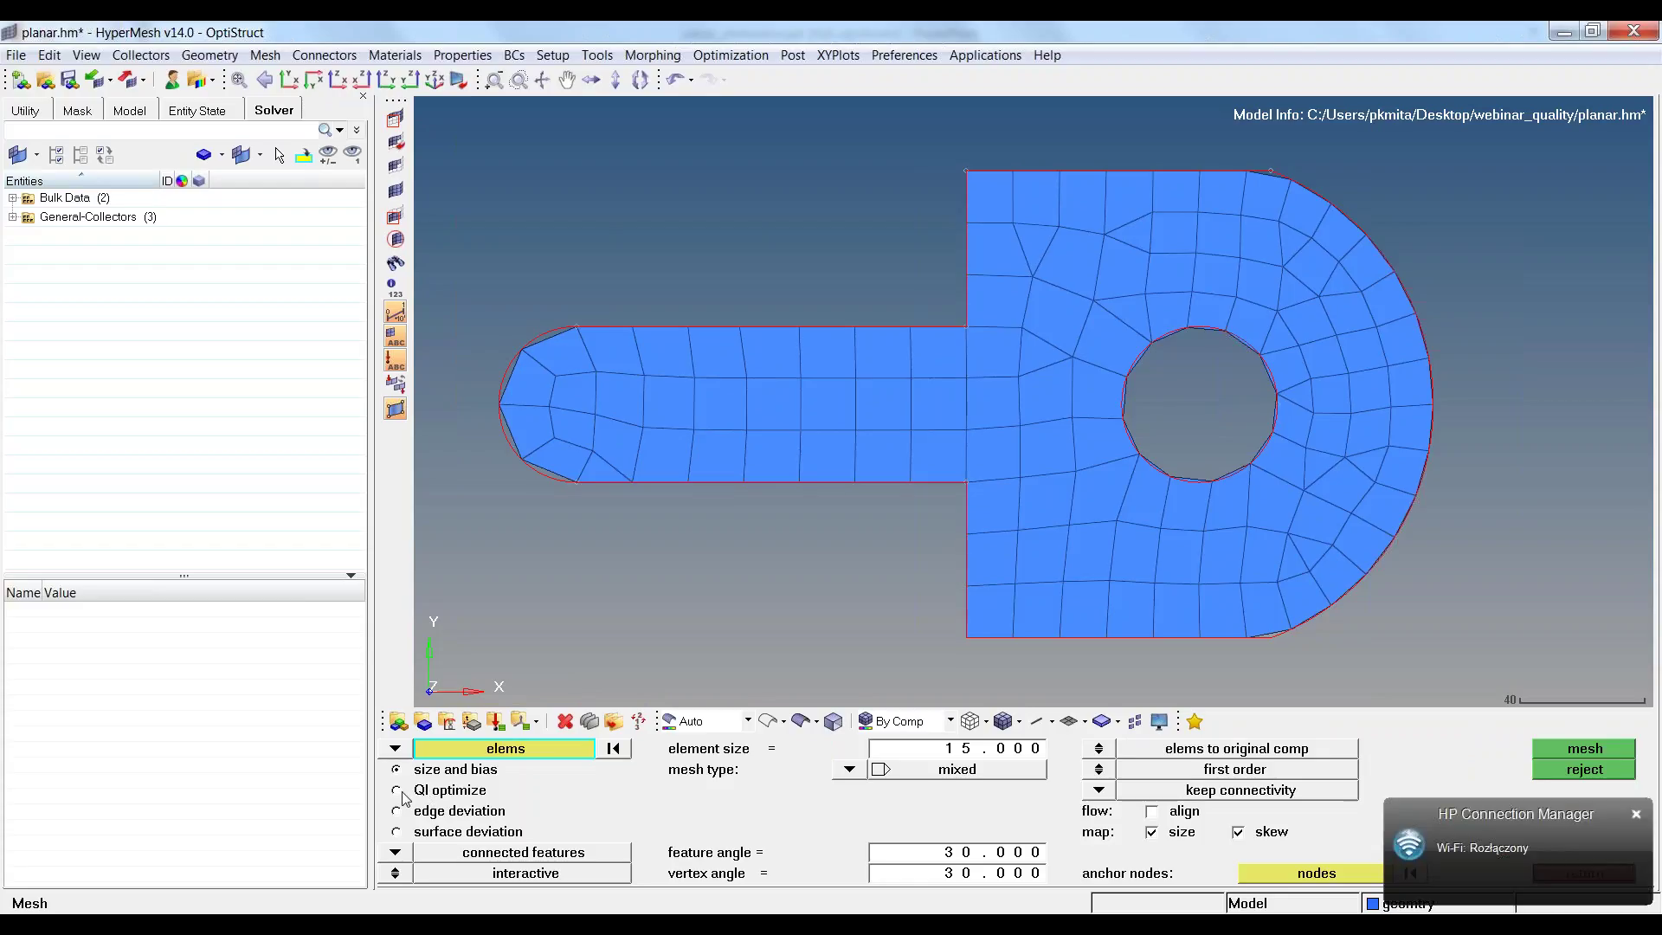
pyautogui.click(396, 791)
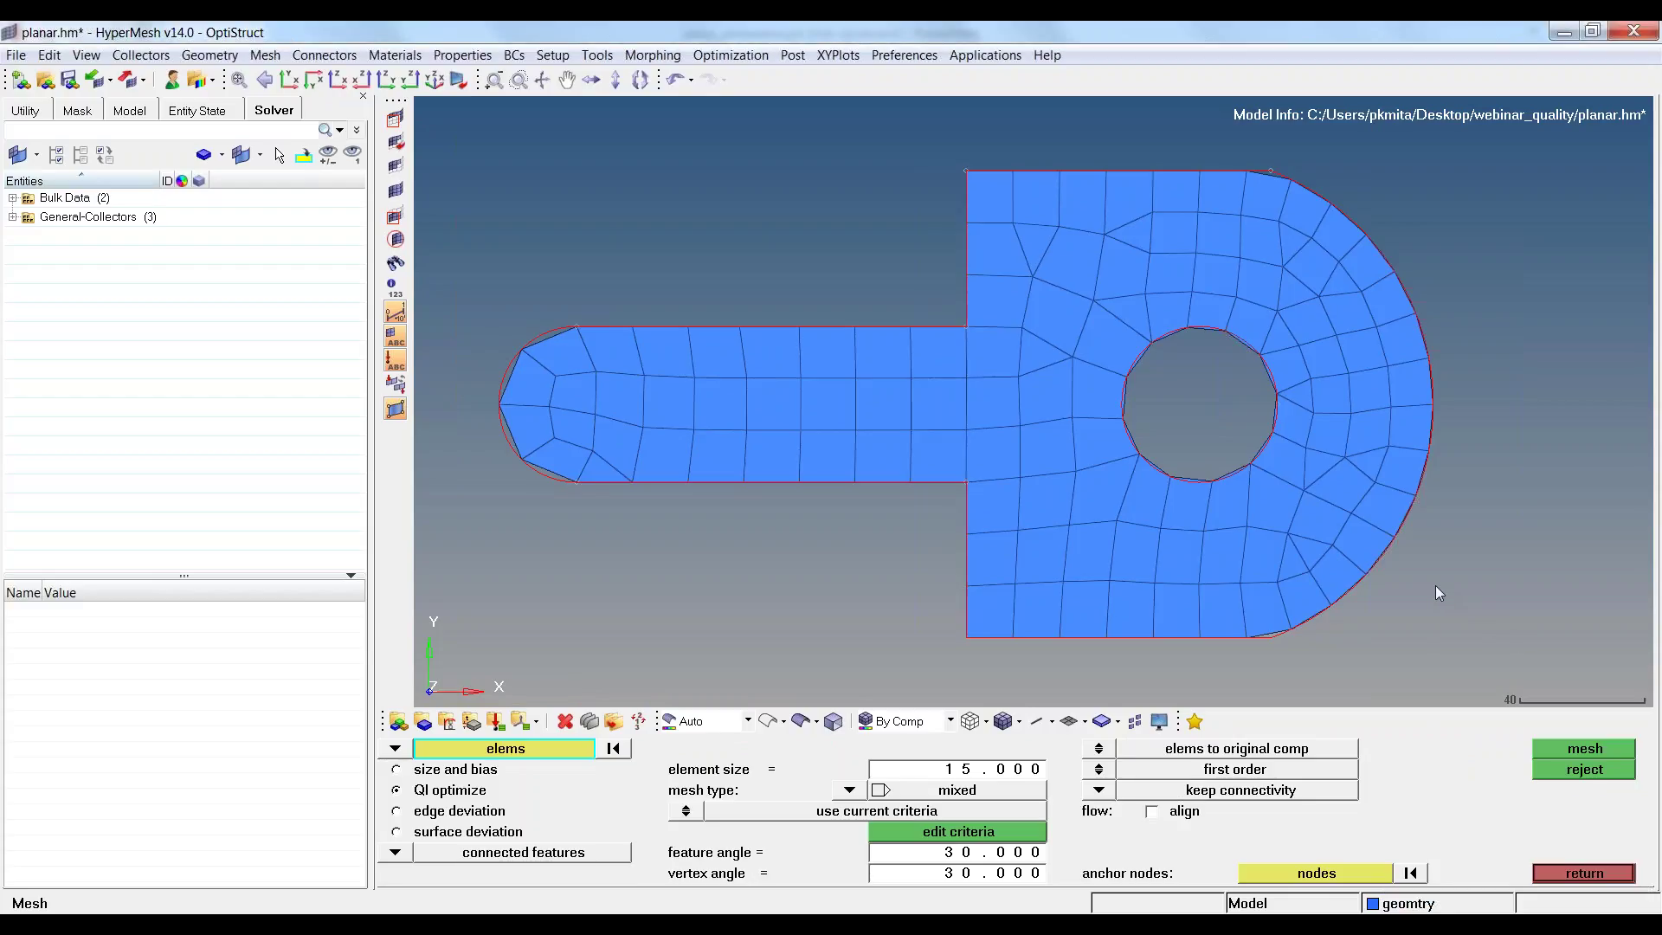
pyautogui.scroll(-1, 1431, 584)
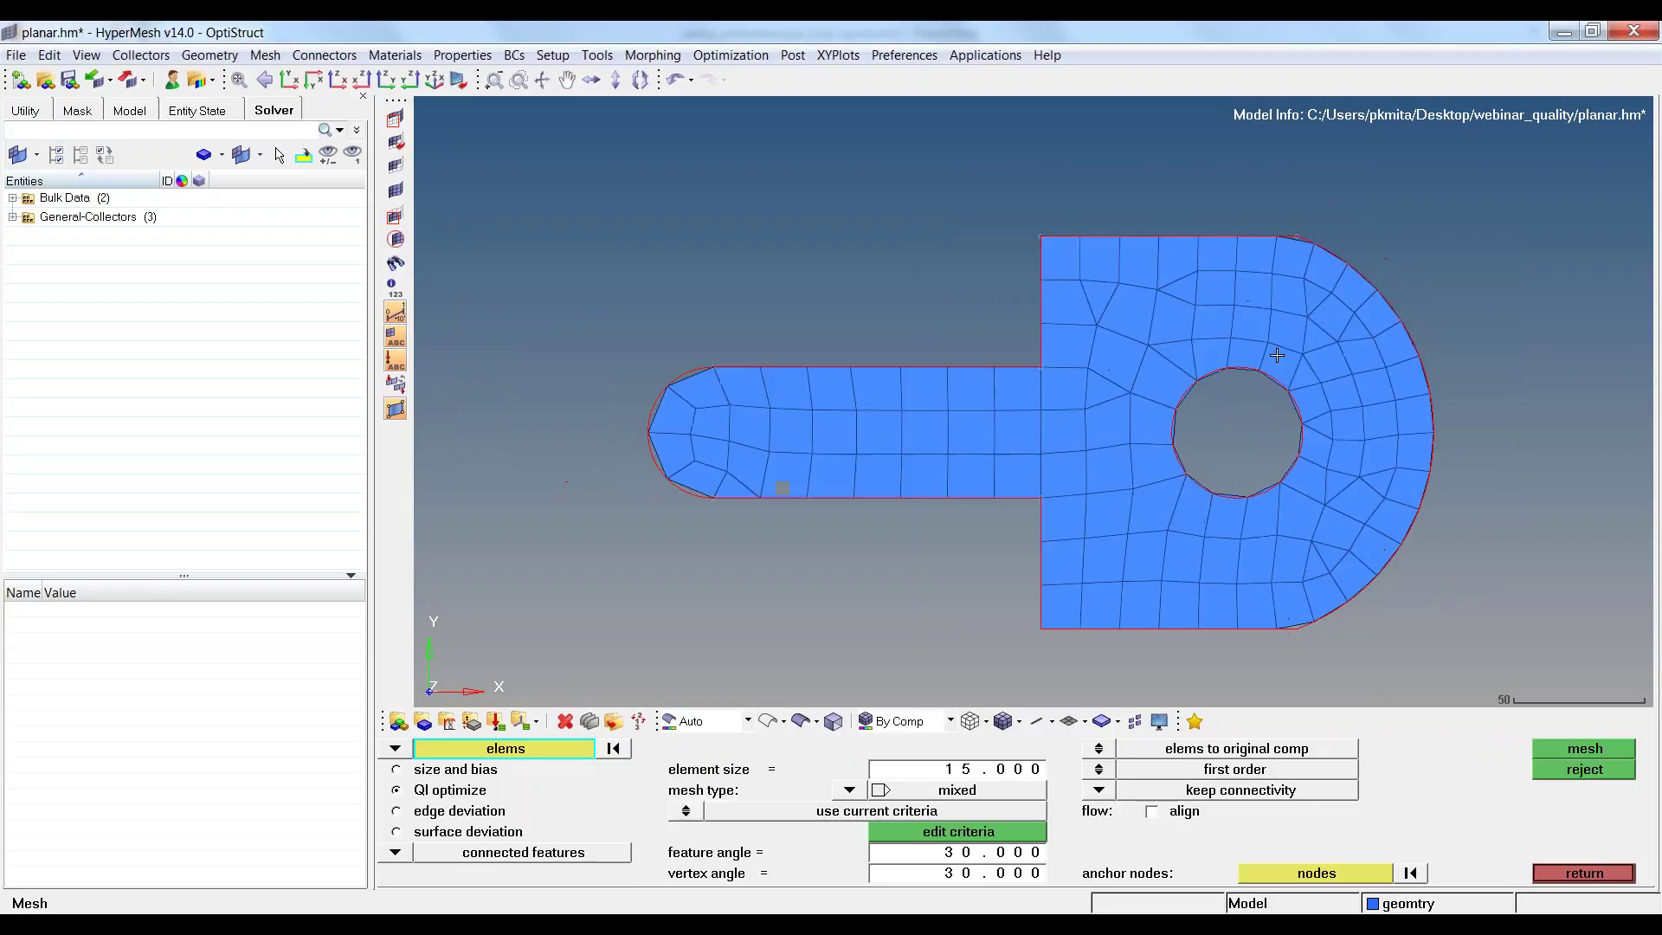
pyautogui.keyDown('shift'); pyautogui.moveTo(1048, 191); pyautogui.dragTo(1077, 229); pyautogui.keyUp('shift')
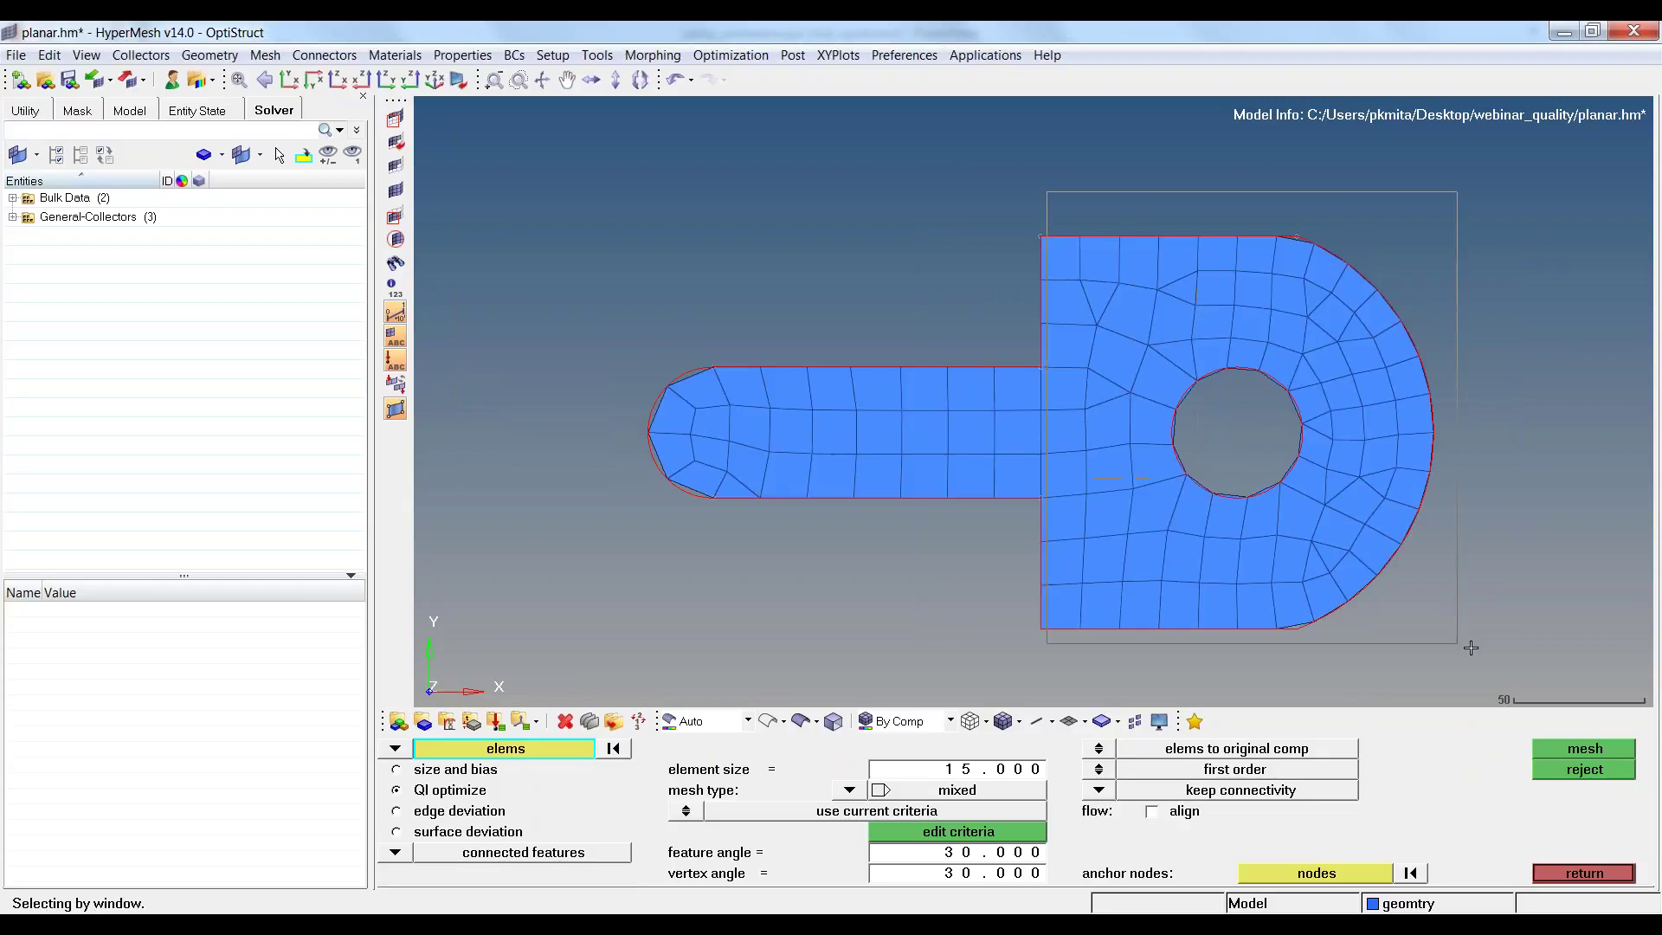
pyautogui.click(431, 770)
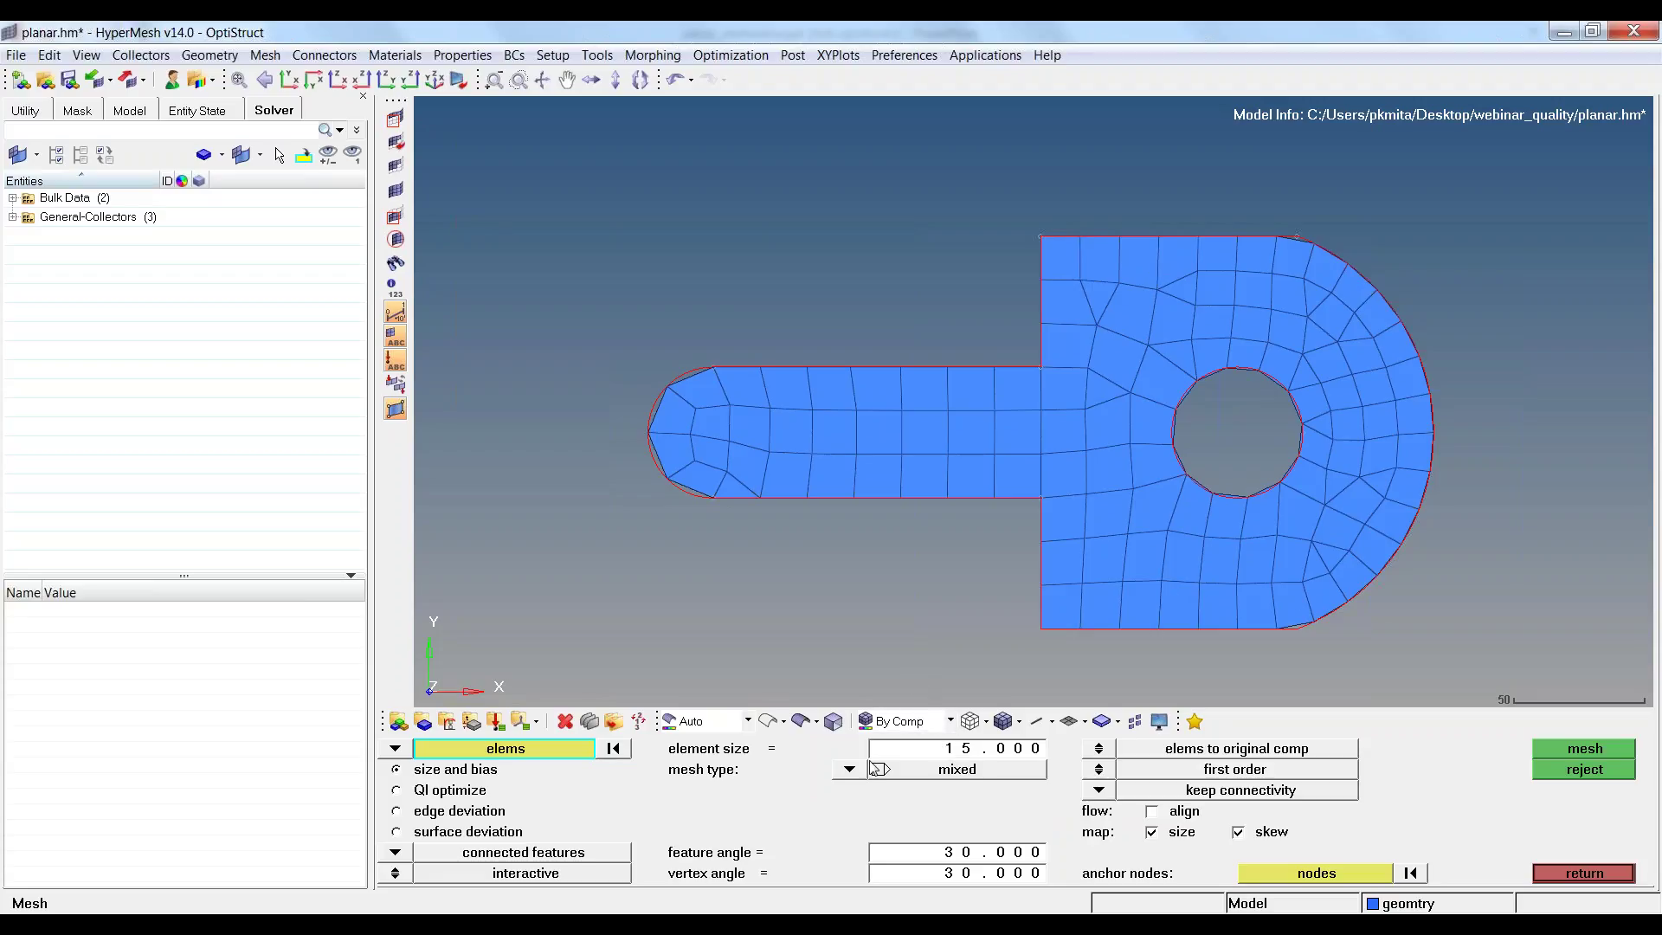
# Remesh the right part and its lower-right region using QI optimize meshing.
pyautogui.click(396, 791)
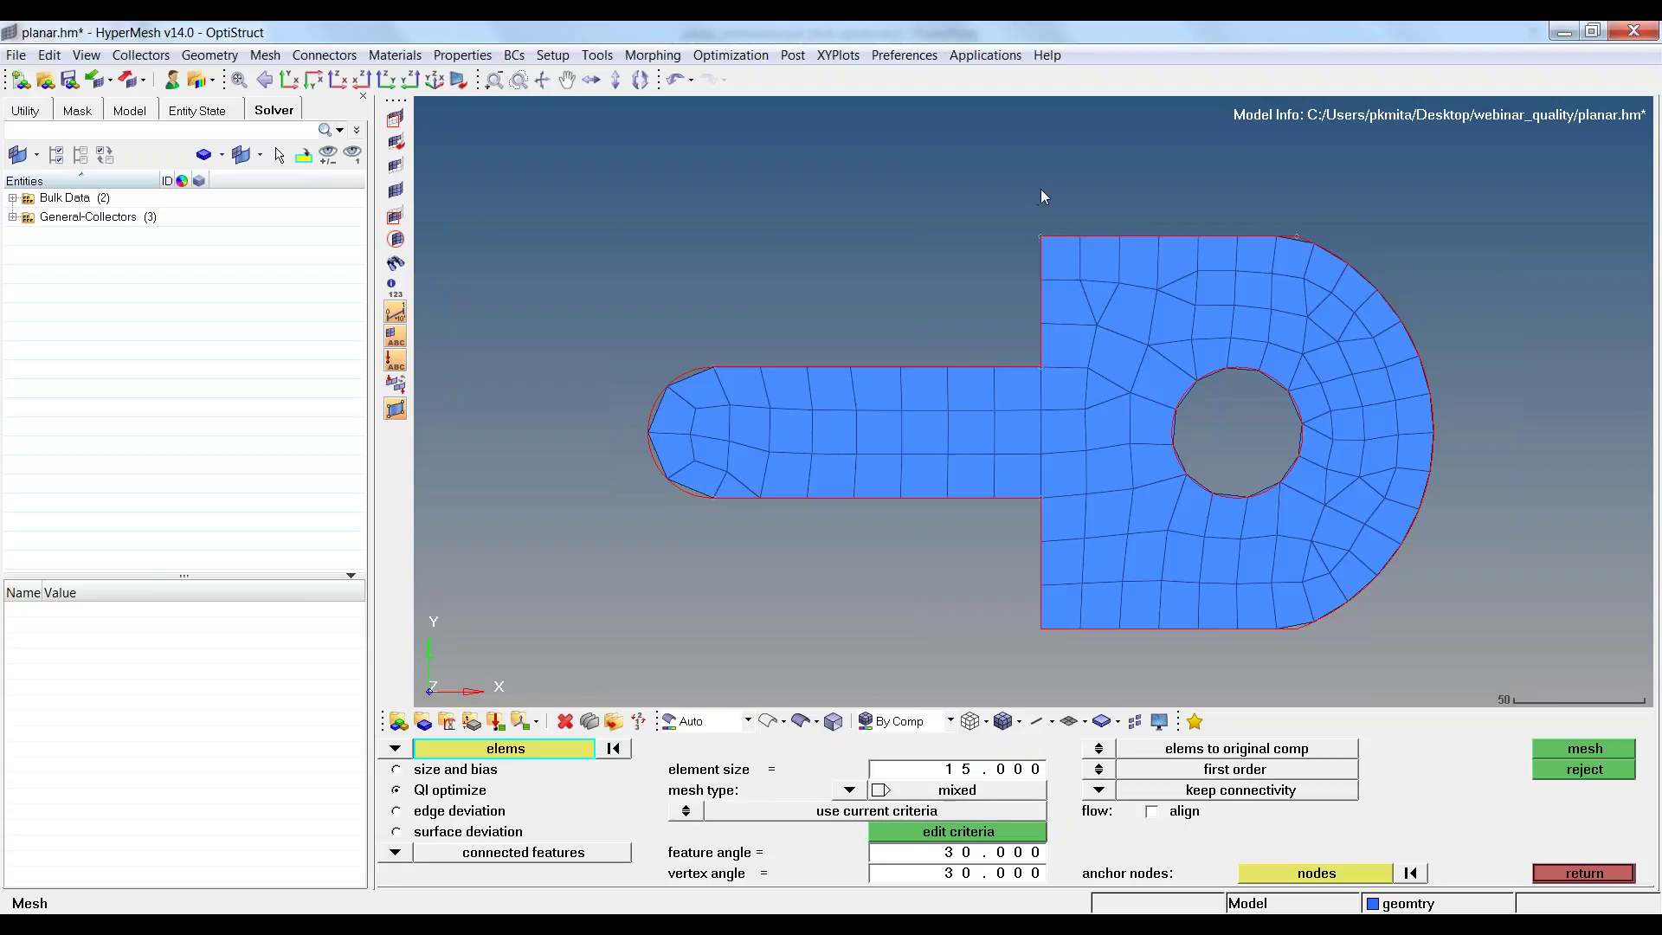
pyautogui.keyDown('shift'); pyautogui.moveTo(1040, 188); pyautogui.dragTo(1523, 649); pyautogui.keyUp('shift')
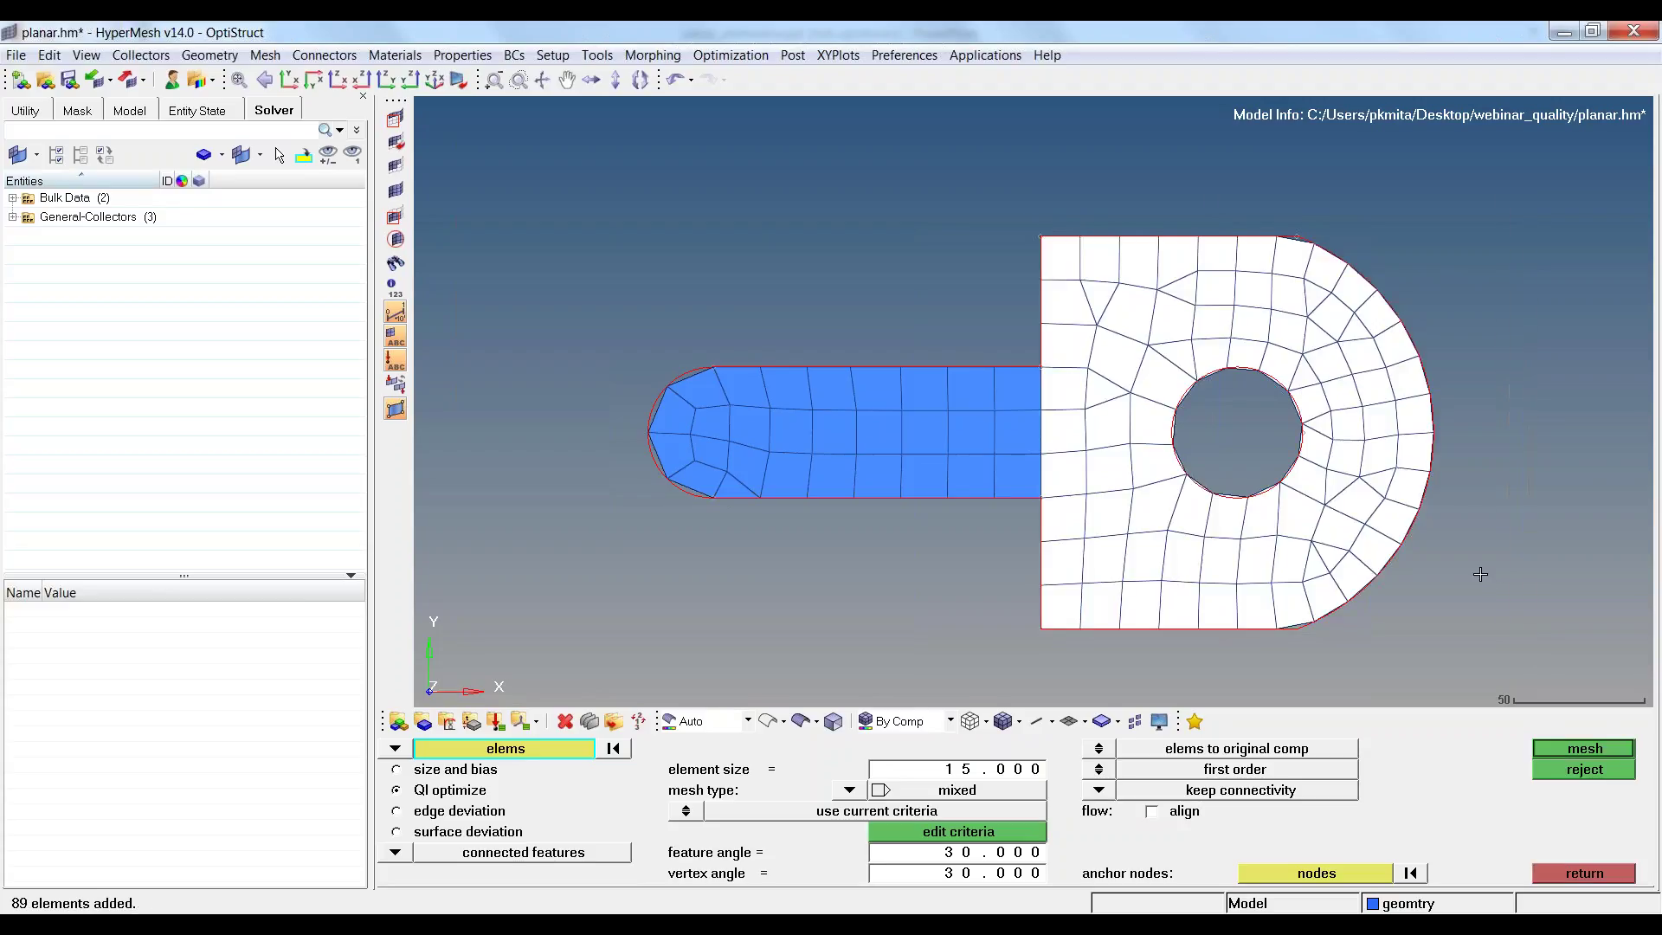
pyautogui.click(1561, 747)
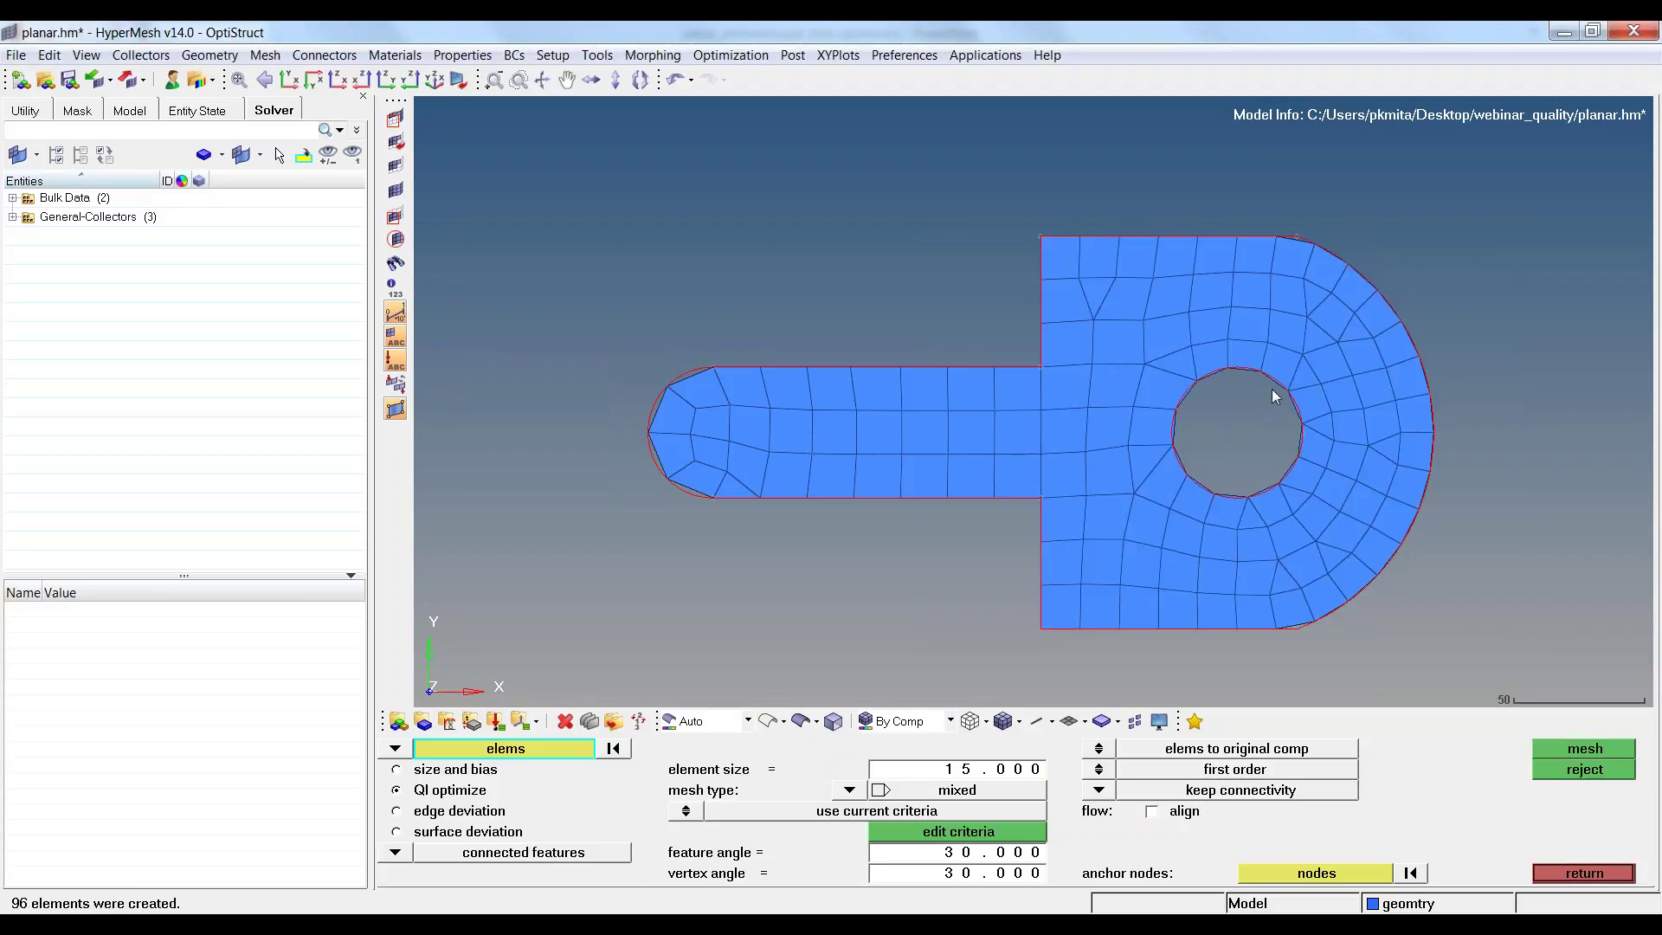
pyautogui.keyDown('shift'); pyautogui.moveTo(1271, 388); pyautogui.dragTo(1488, 650); pyautogui.keyUp('shift')
pyautogui.click(1585, 748)
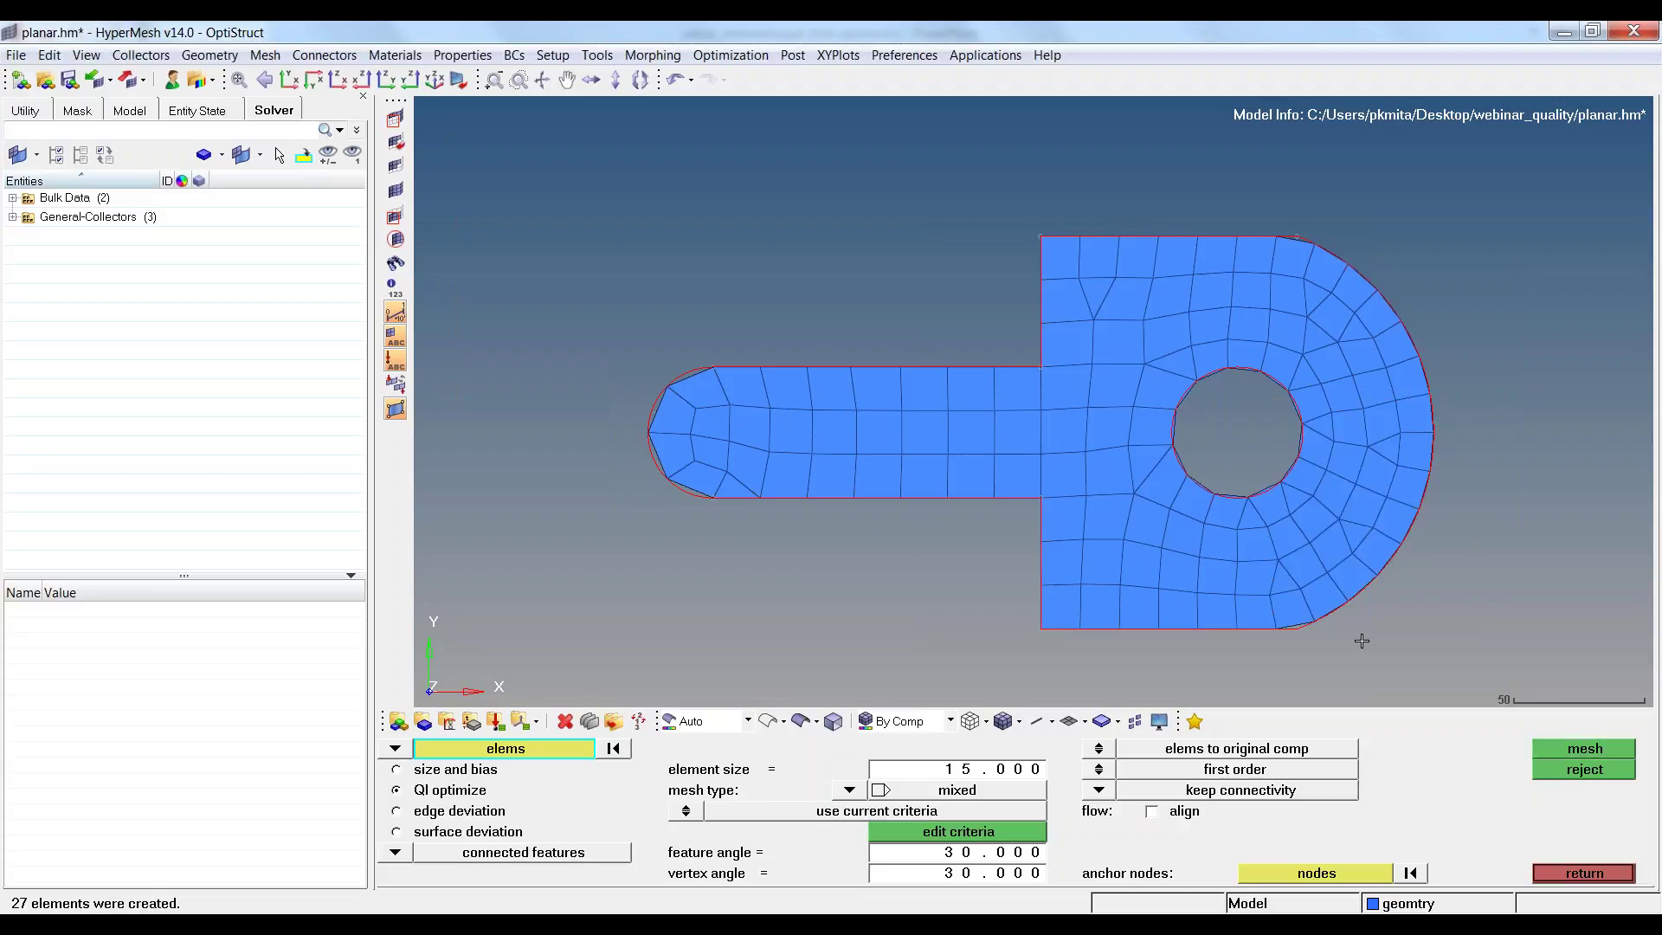
# Set mesh type to quads and remesh the 96 right-side elements as all quads.
pyautogui.click(849, 789)
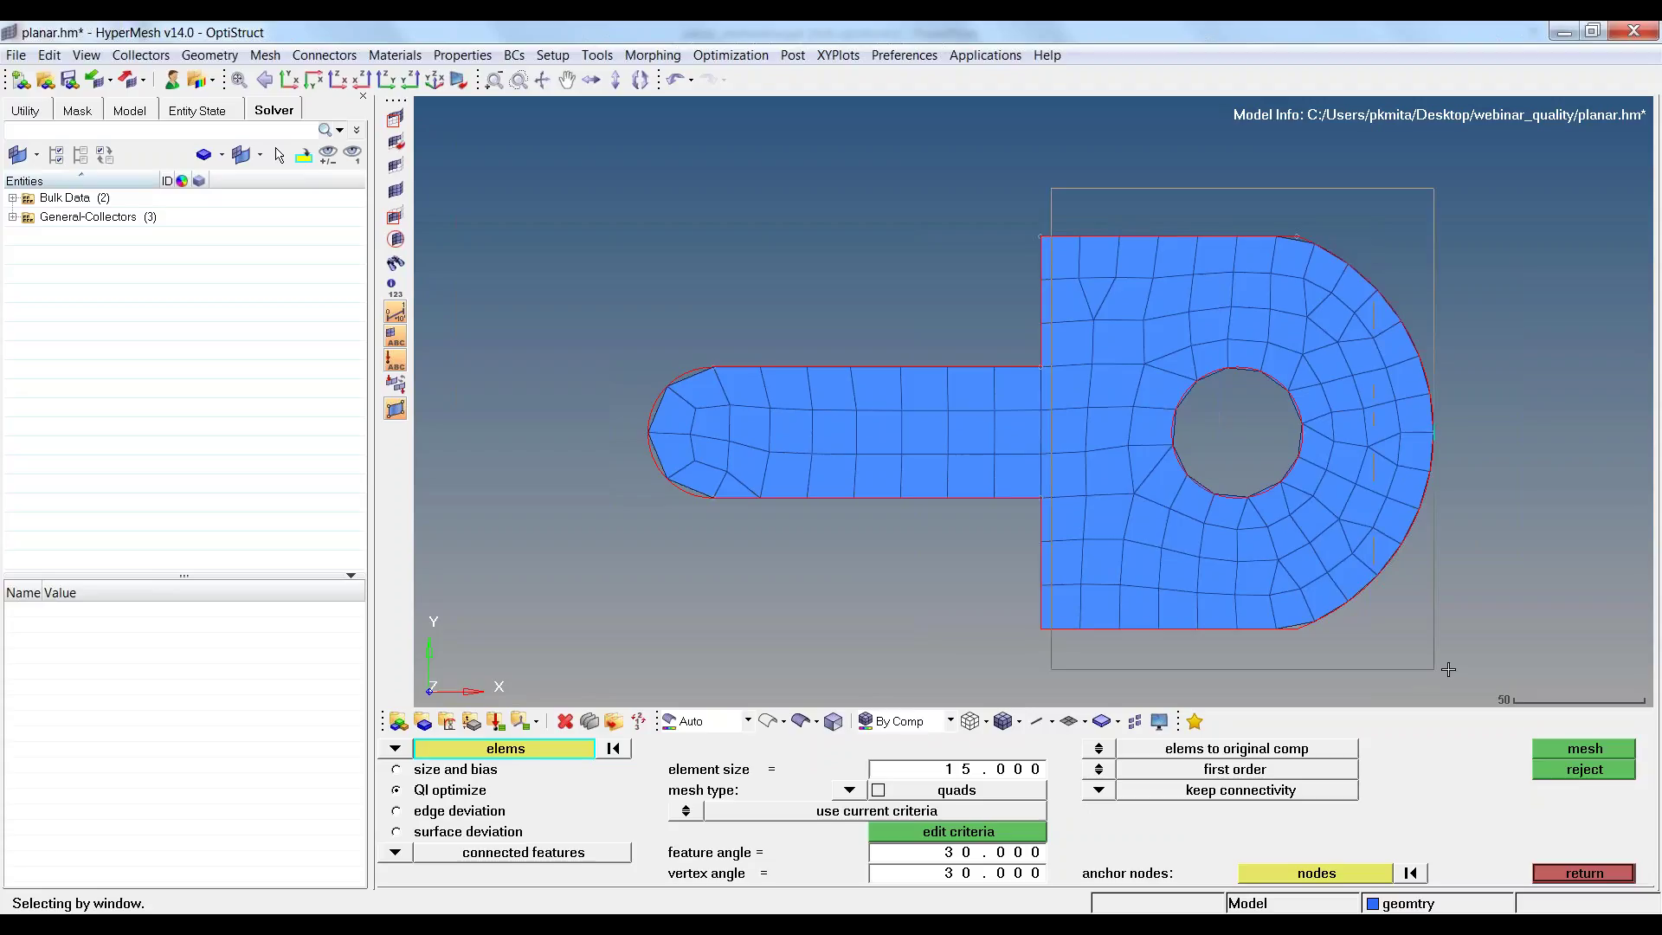
pyautogui.keyDown('shift'); pyautogui.moveTo(1049, 189); pyautogui.dragTo(1477, 672); pyautogui.keyUp('shift')
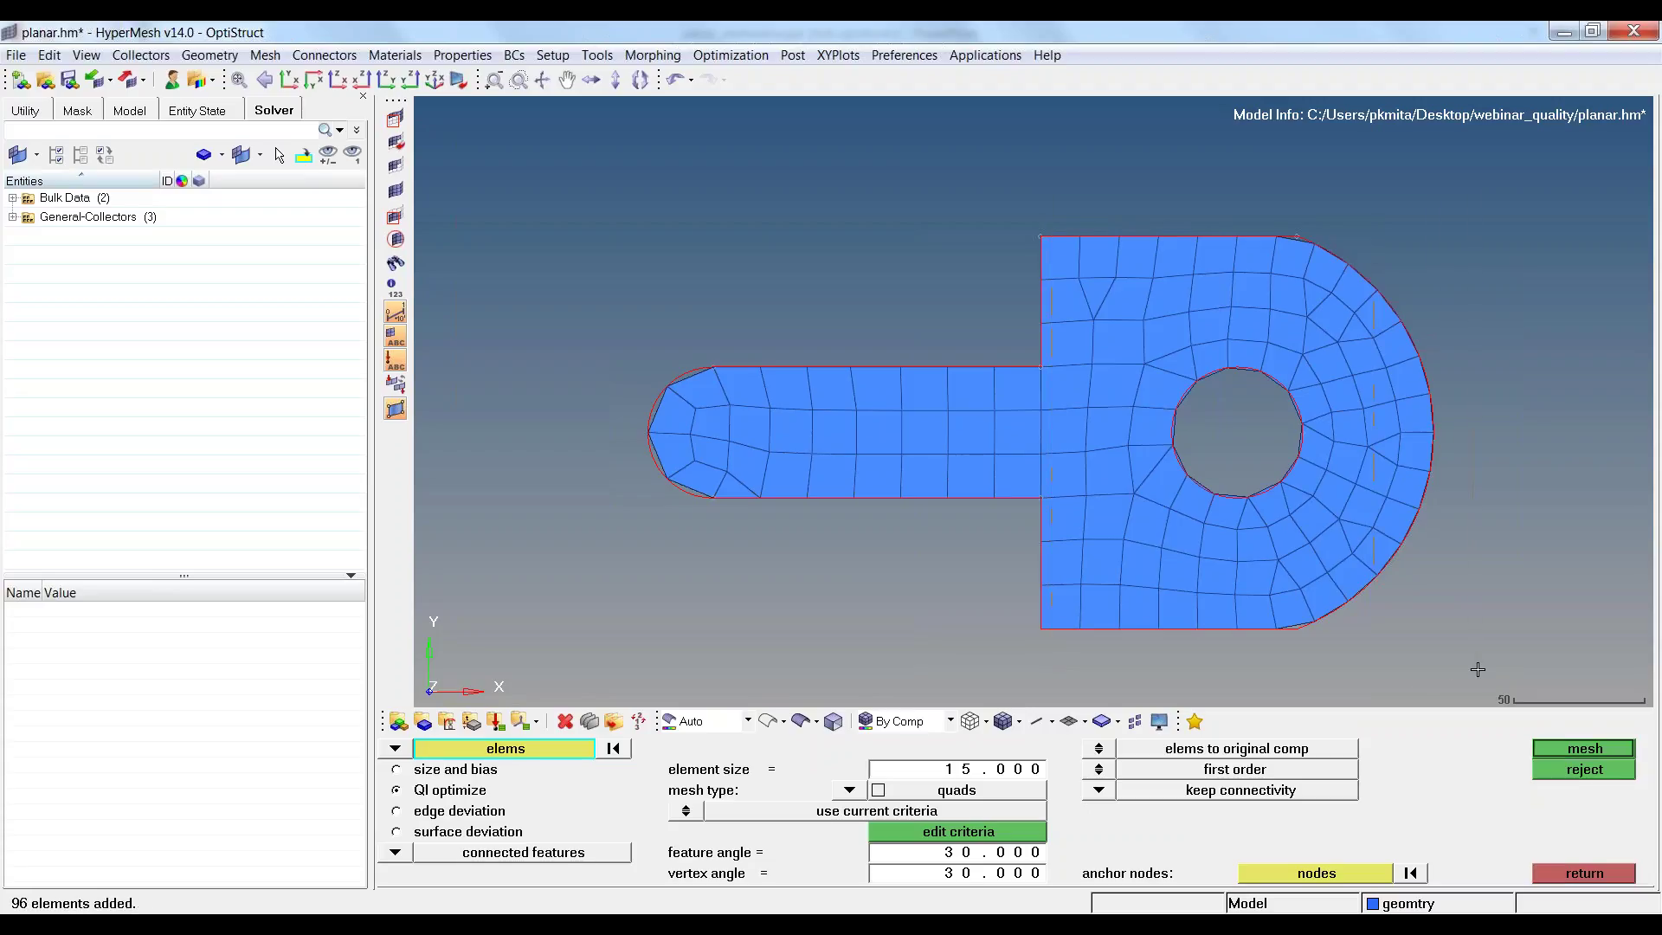
pyautogui.click(1581, 750)
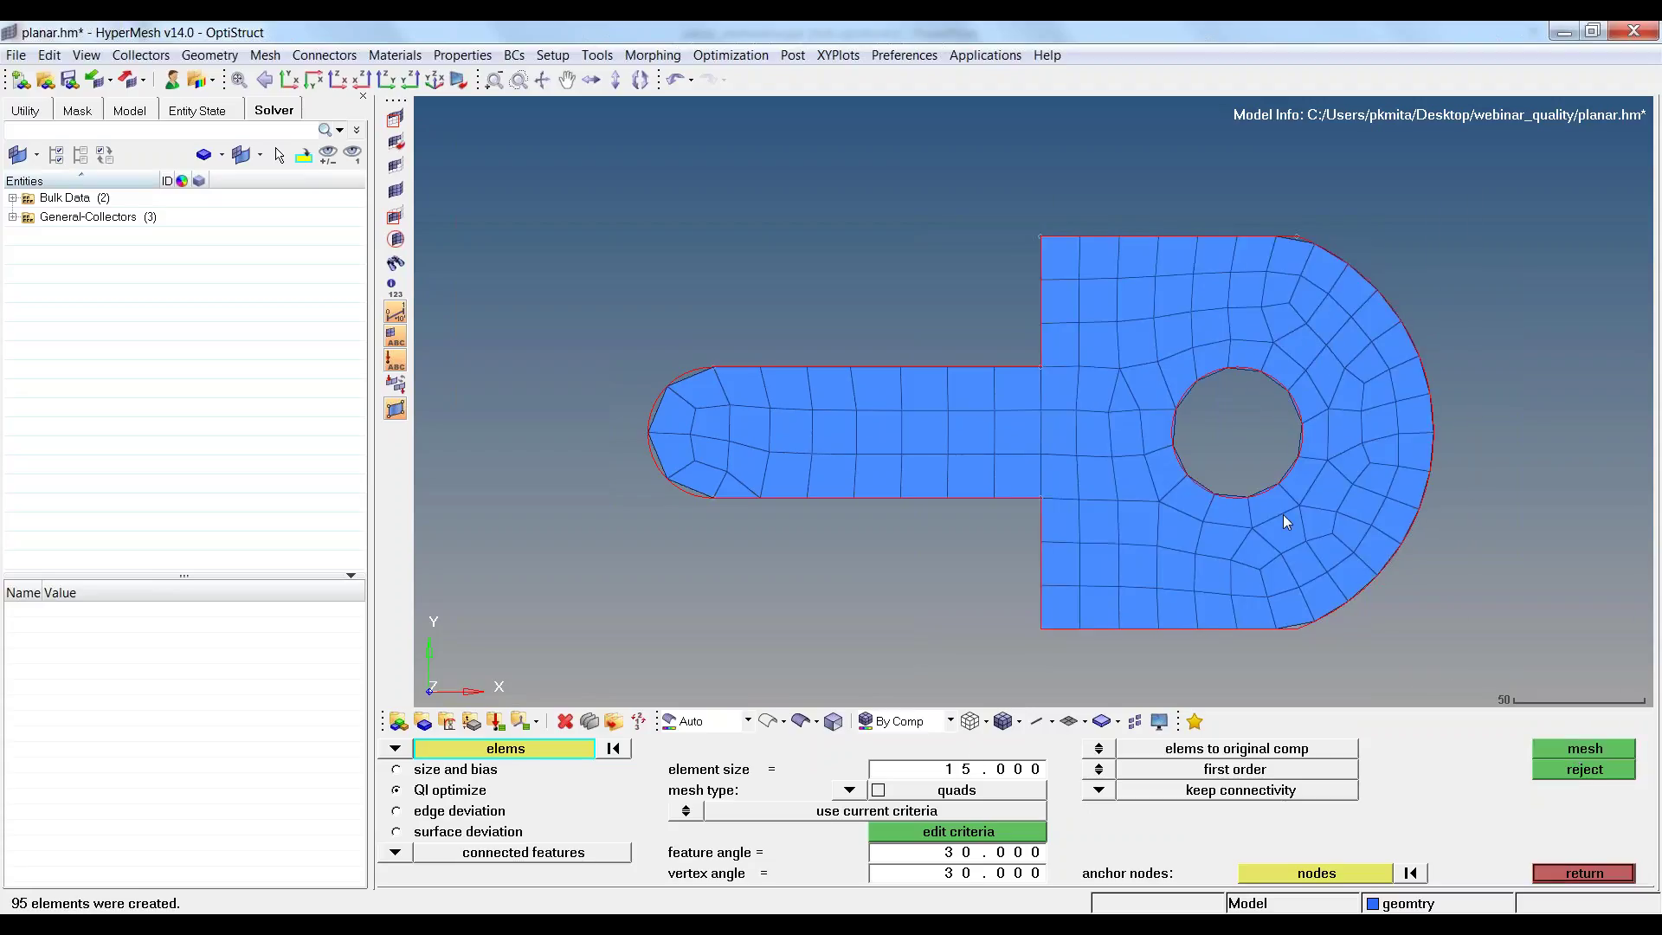
pyautogui.keyDown('ctrl'); pyautogui.moveTo(1288, 519); pyautogui.dragTo(1196, 414, button='right'); pyautogui.keyUp('ctrl')
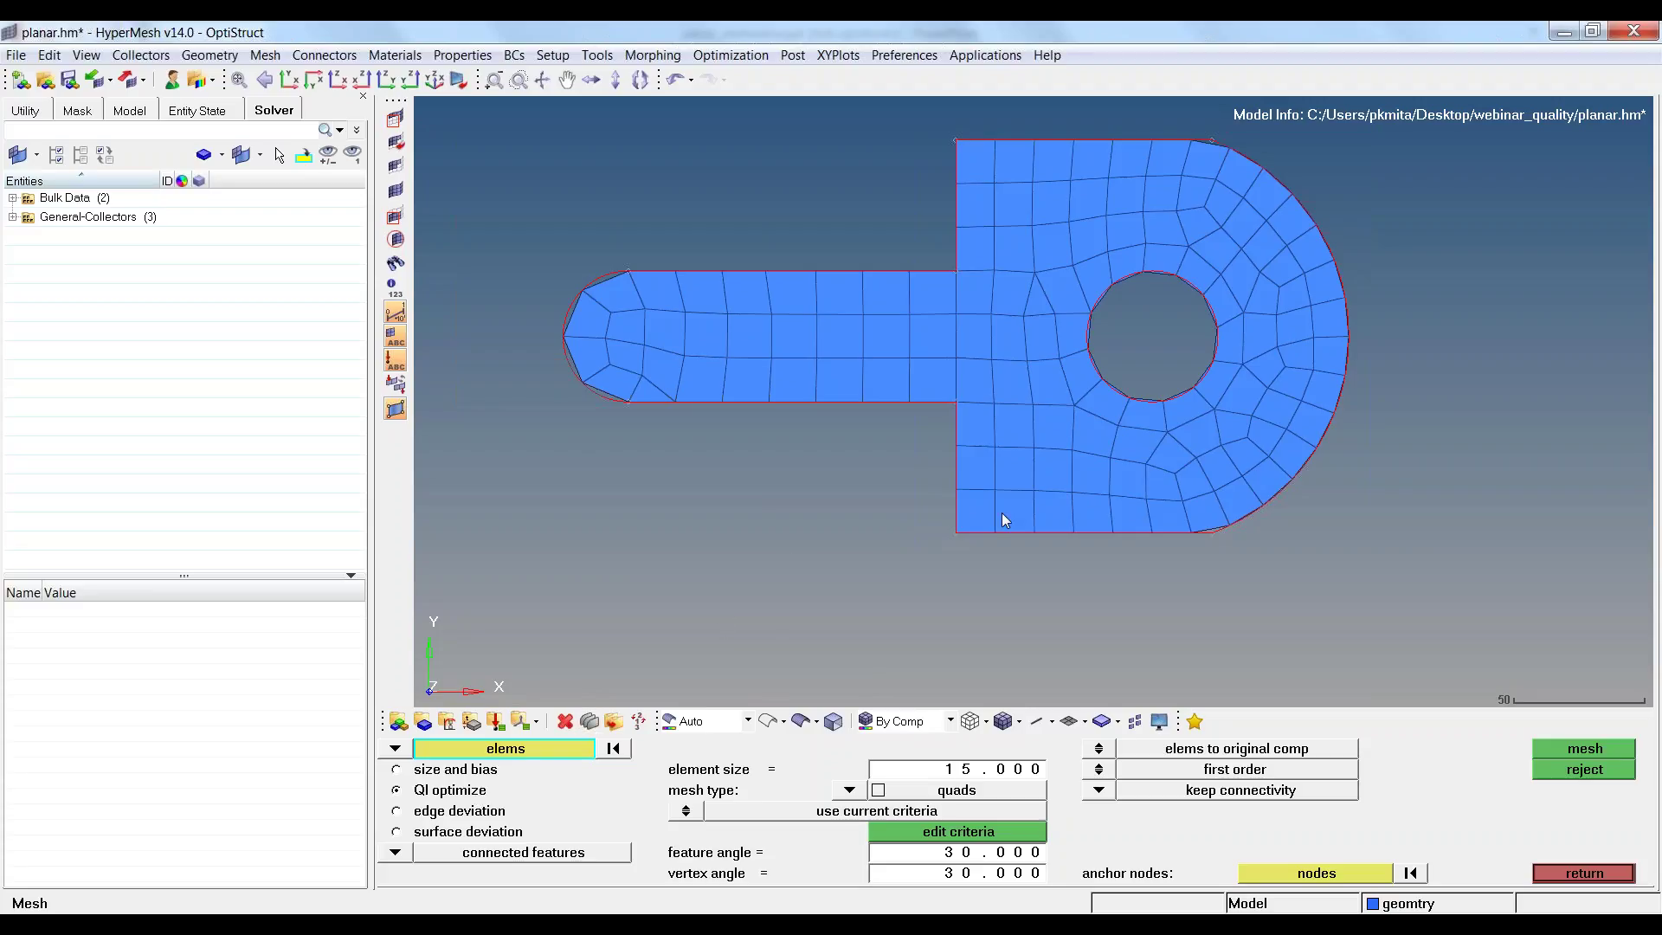
pyautogui.keyDown('ctrl'); pyautogui.moveTo(1143, 485); pyautogui.dragTo(1119, 509, button='right'); pyautogui.keyUp('ctrl')
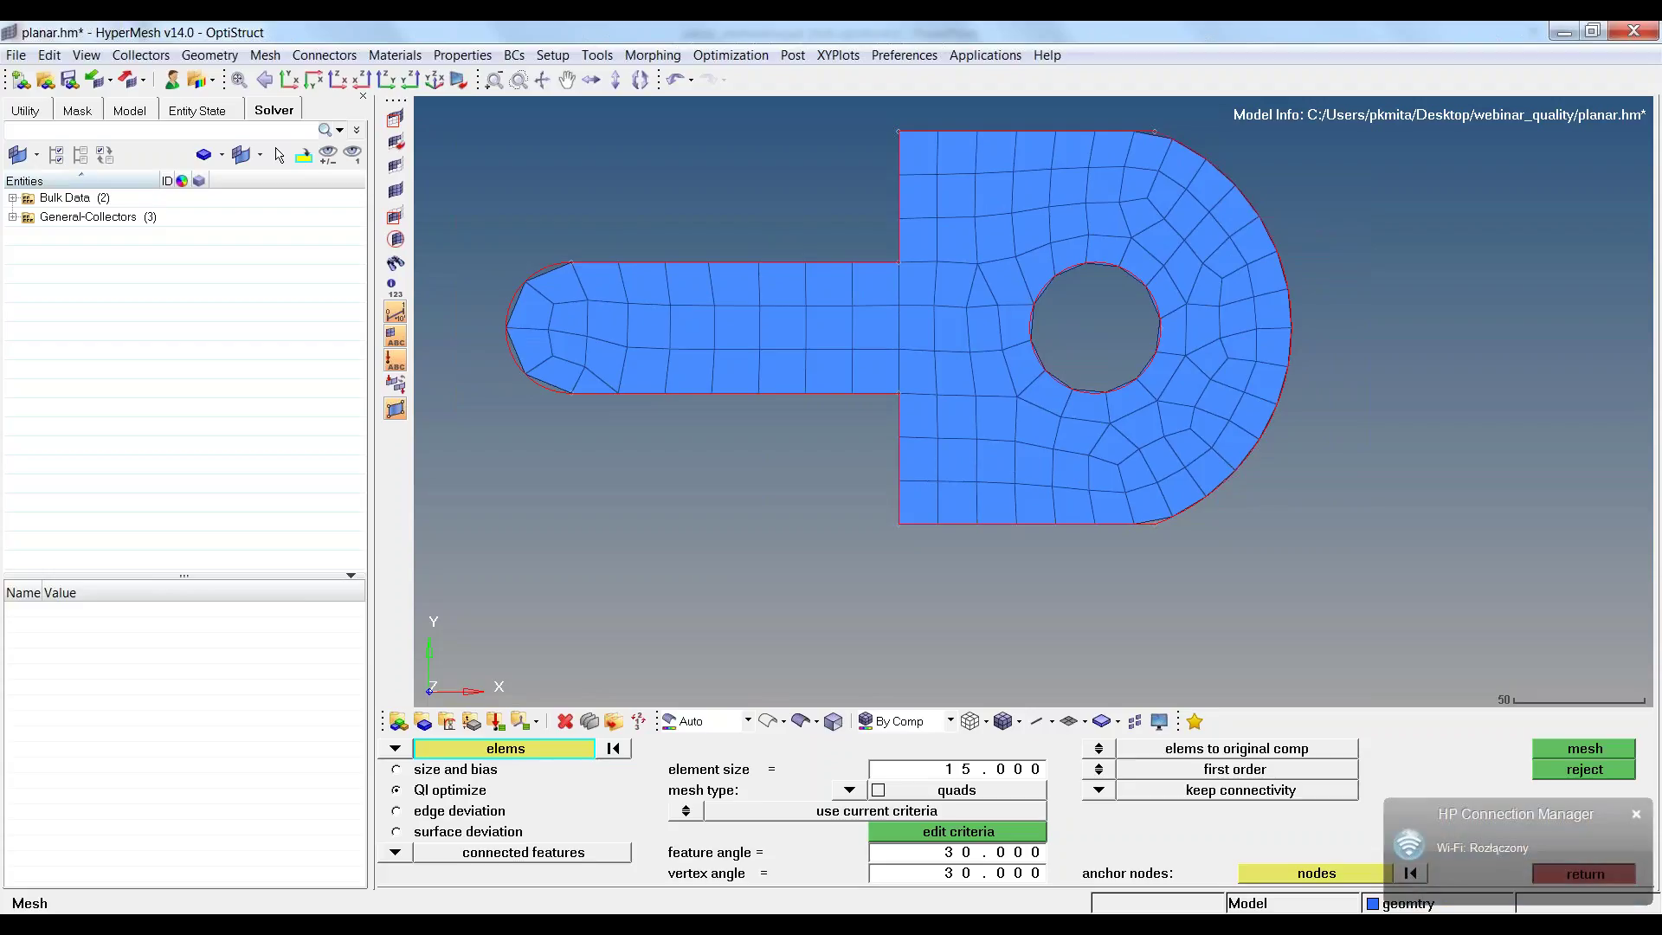
# Smooth the 95 right-side plate elements using 20 iterations.
pyautogui.click(1539, 872)
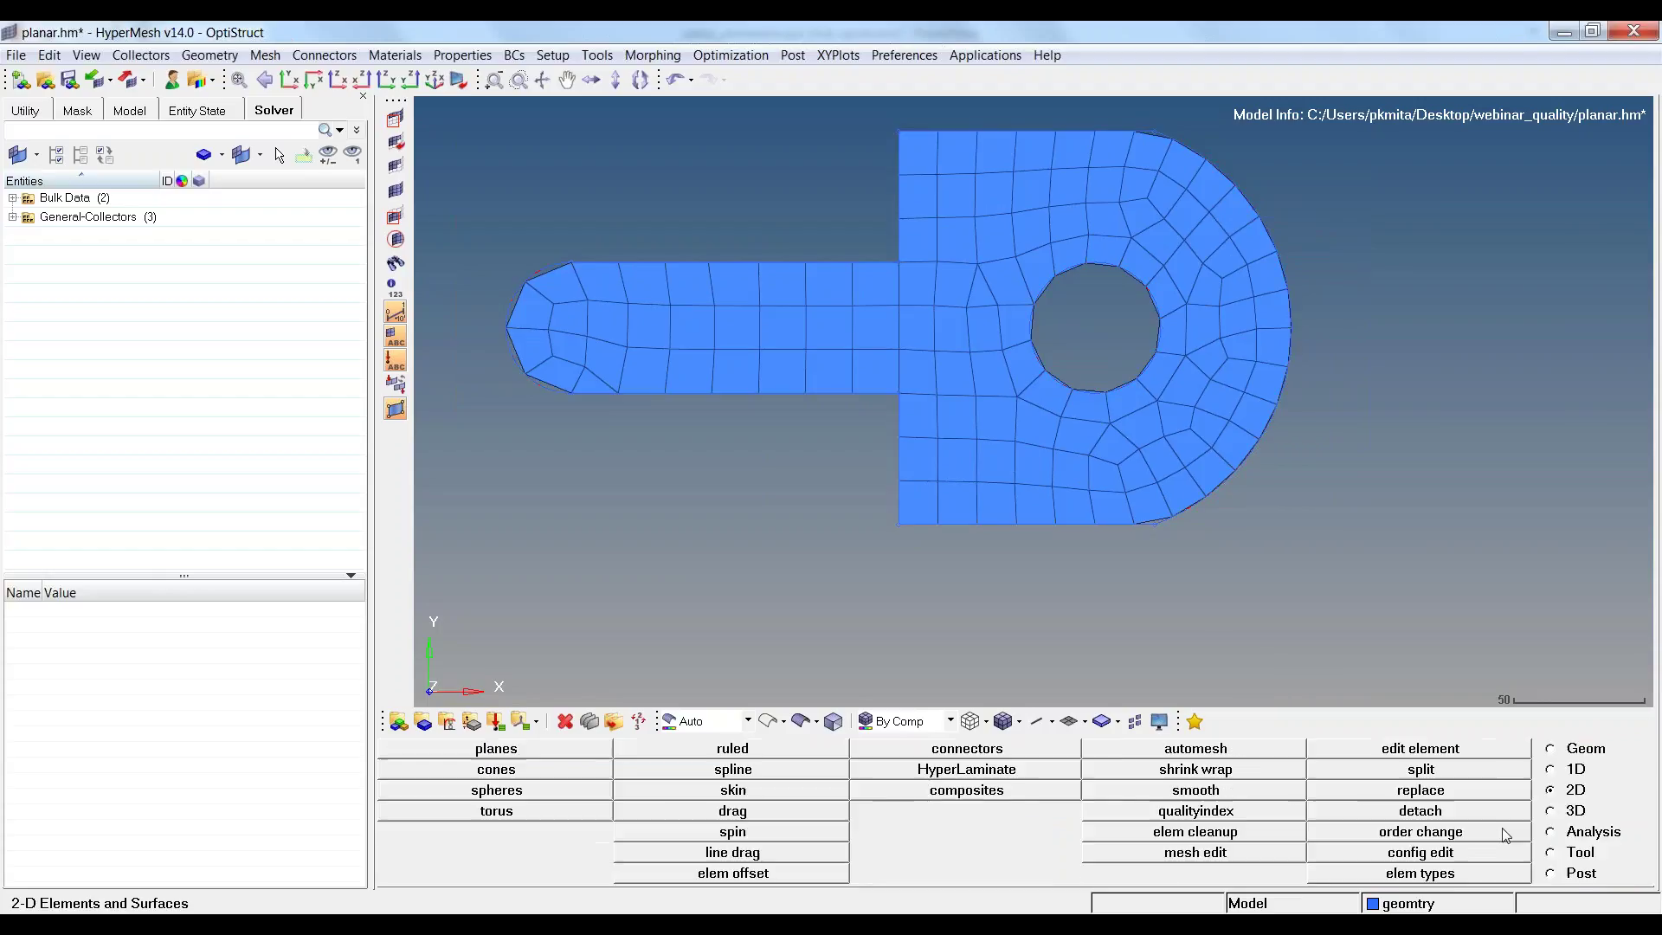
pyautogui.click(1213, 793)
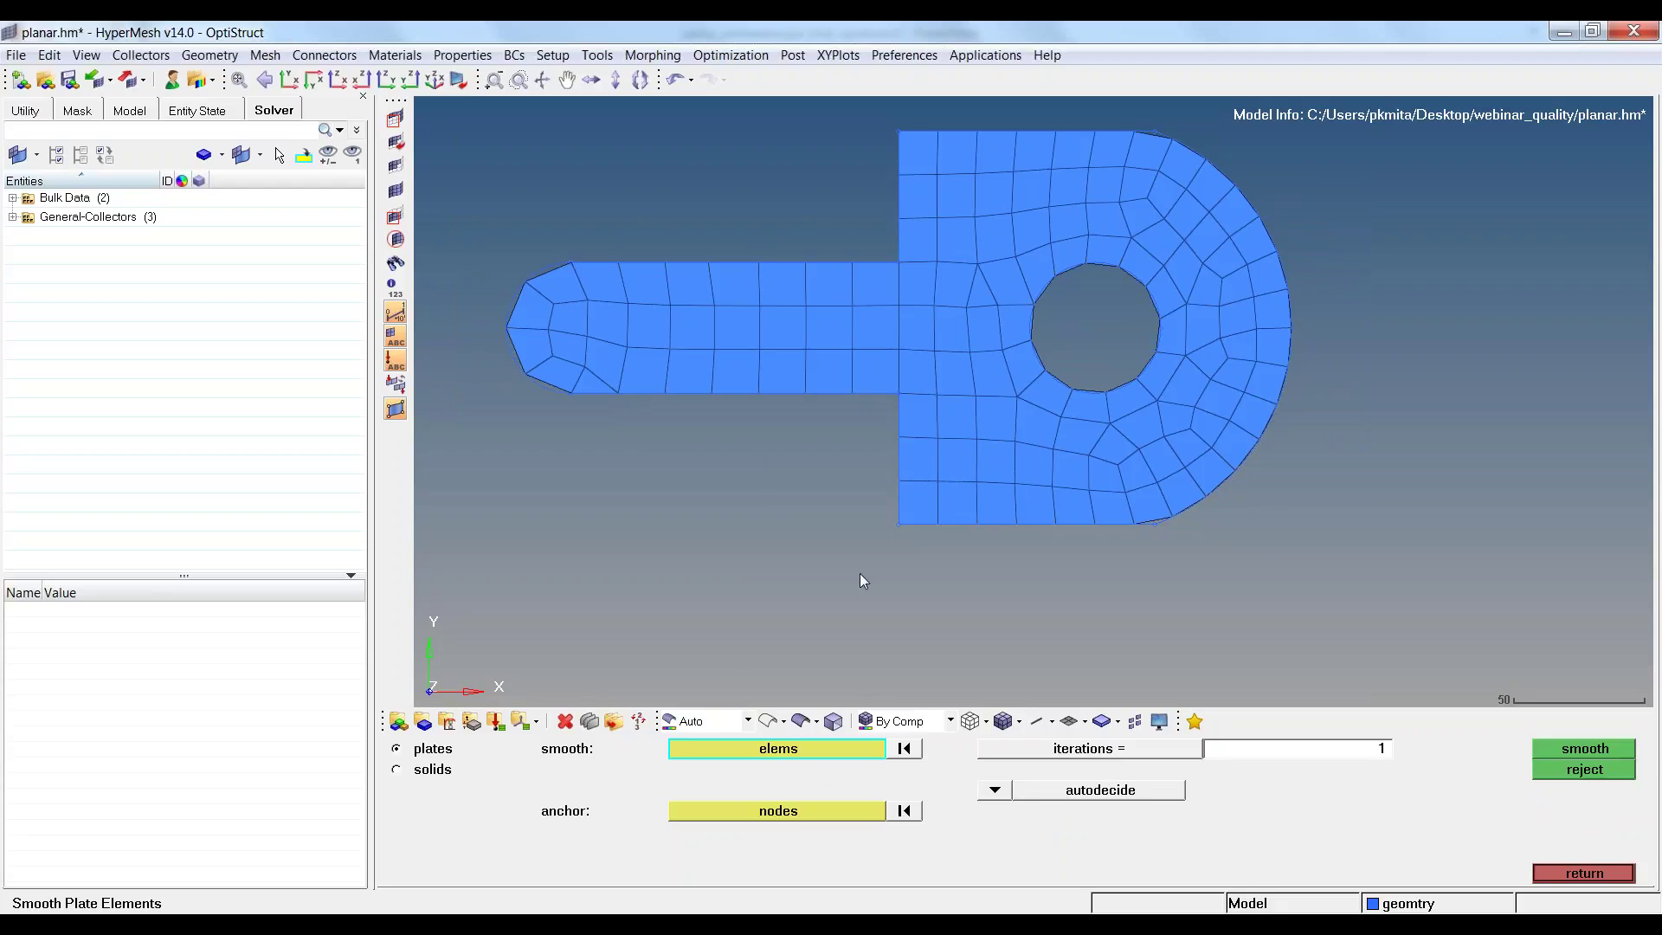
pyautogui.scroll(-2, 859, 573)
pyautogui.keyDown('shift'); pyautogui.moveTo(884, 241); pyautogui.dragTo(1193, 581); pyautogui.keyUp('shift')
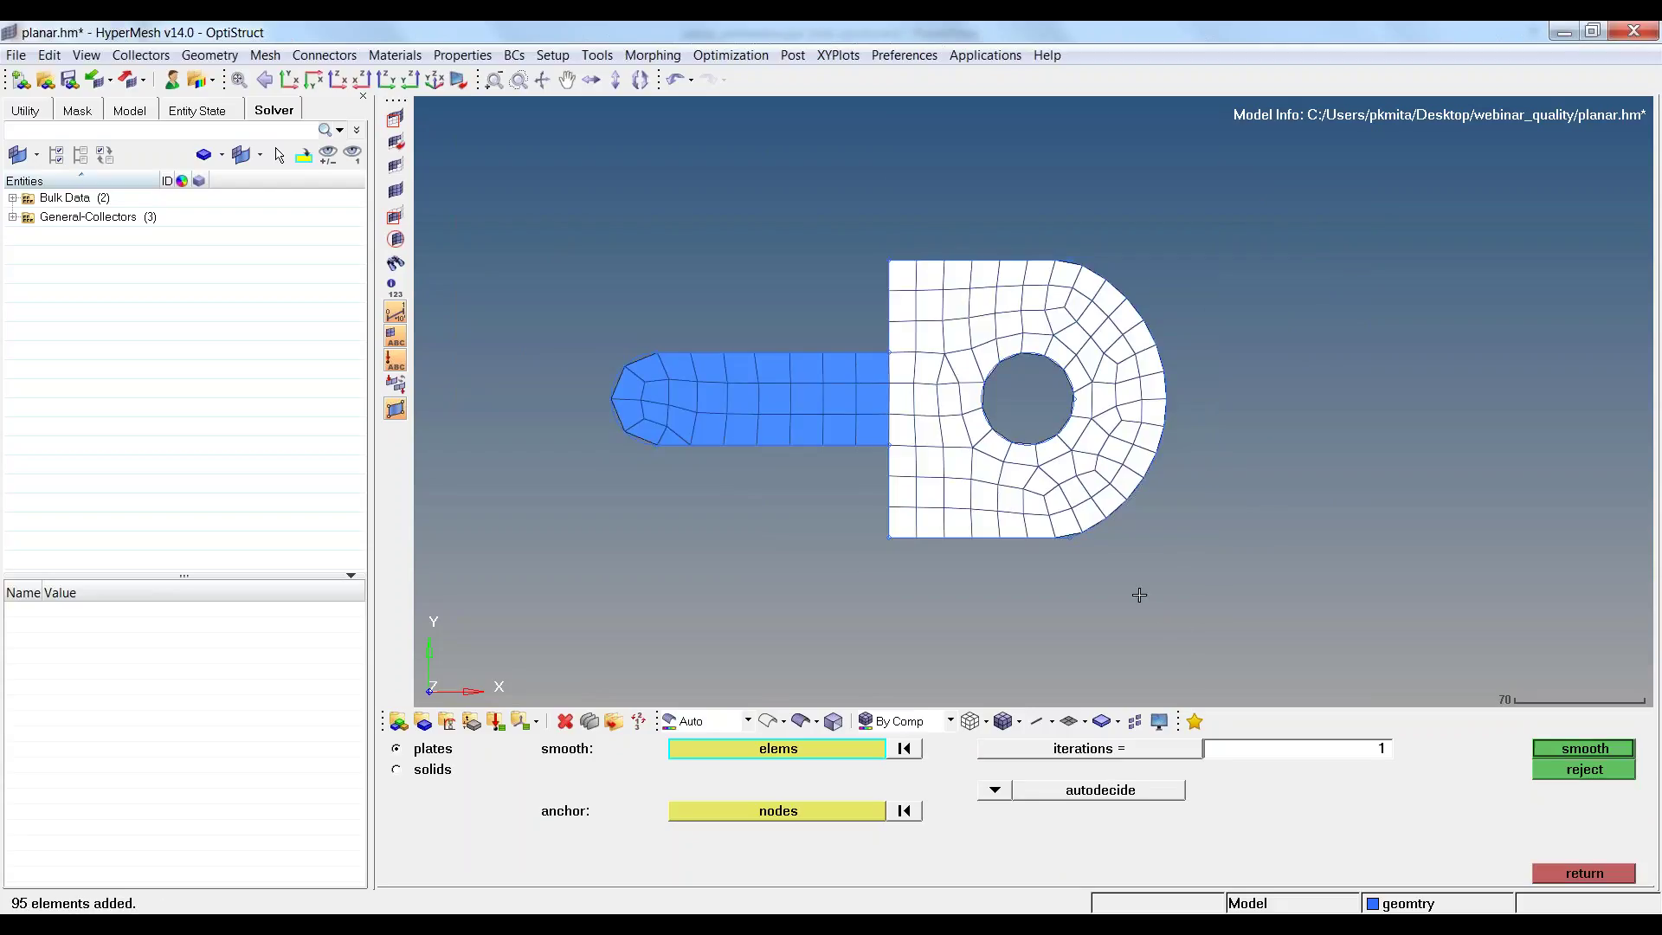
pyautogui.click(1339, 749)
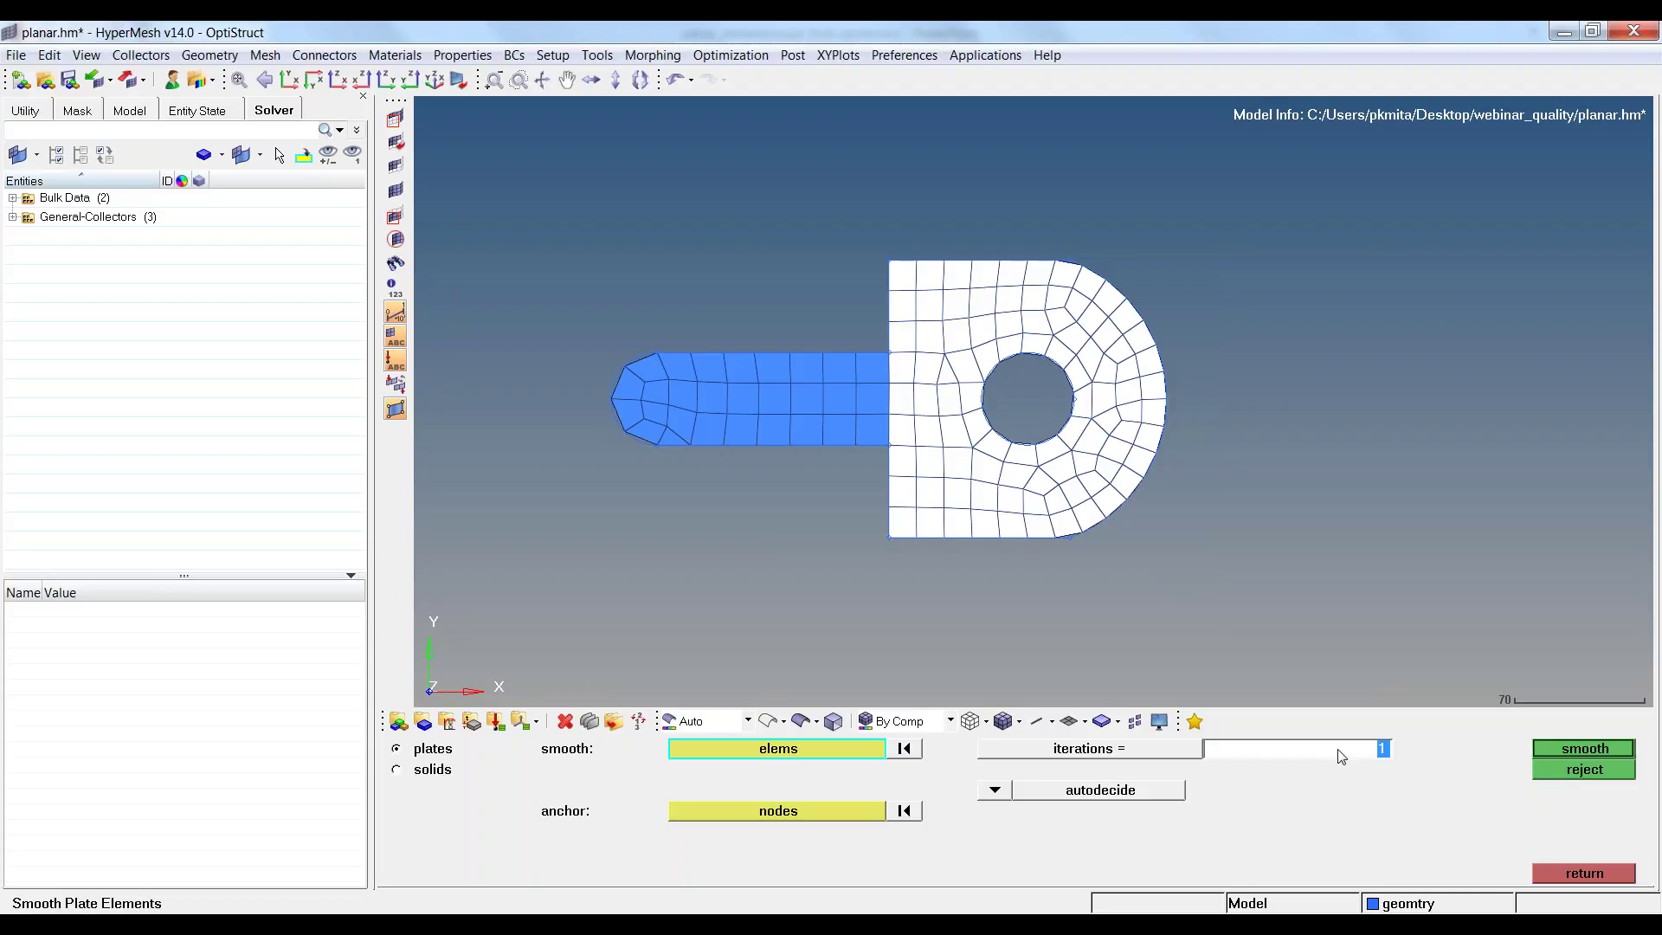
pyautogui.write('20')
pyautogui.scroll(3, 1055, 412)
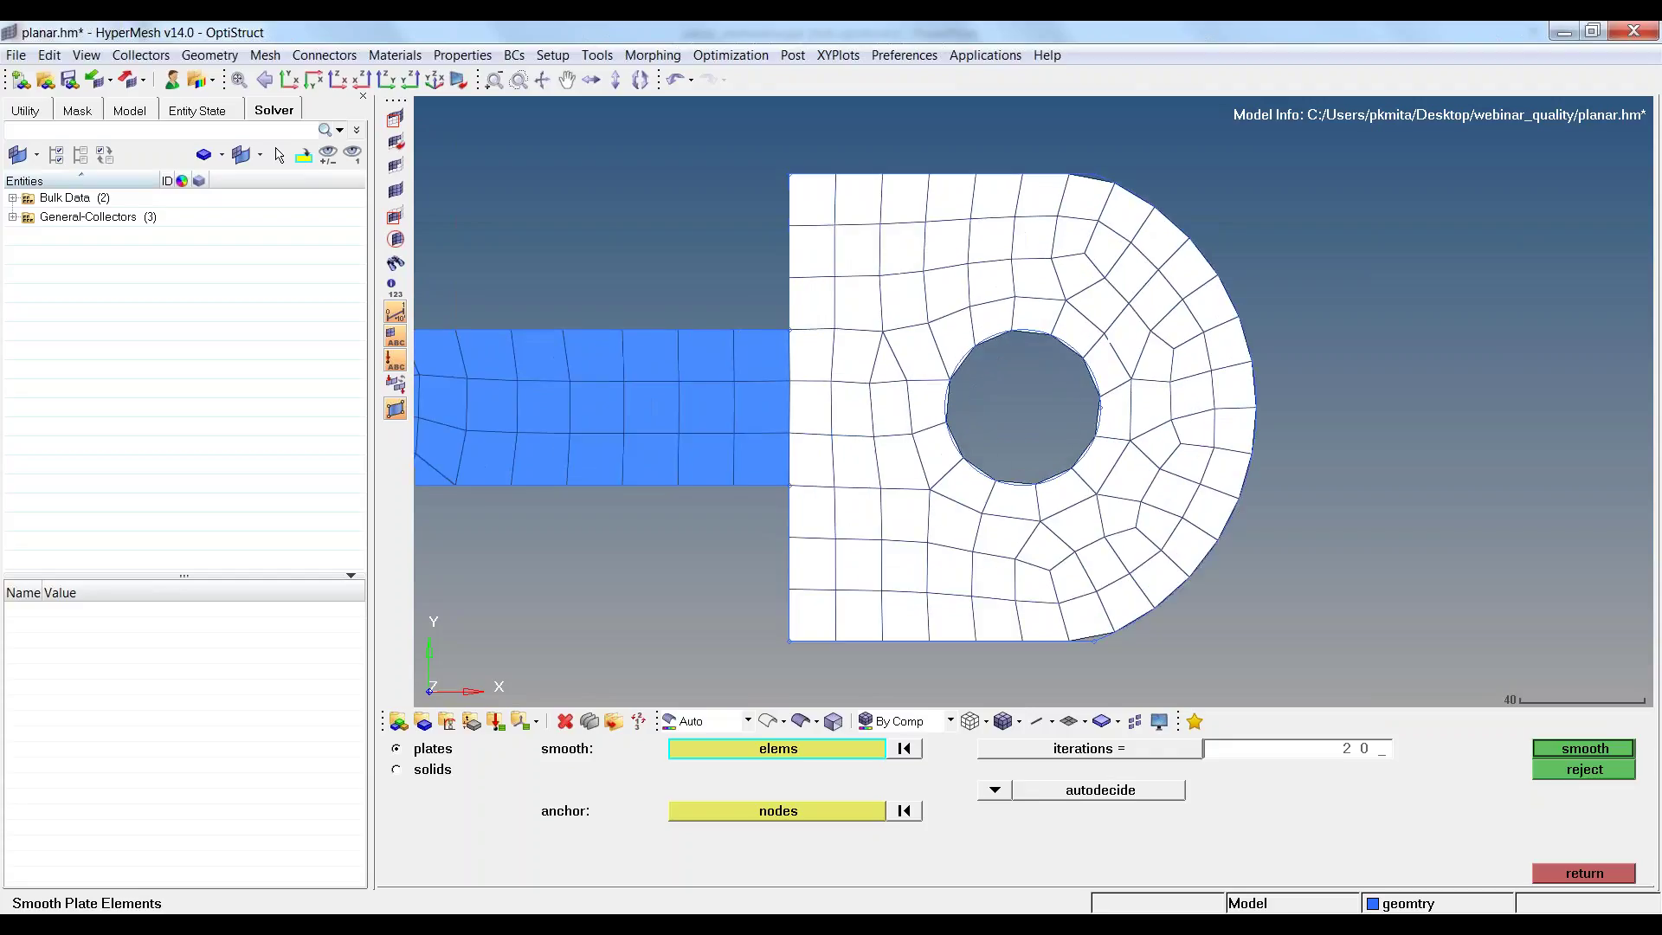
pyautogui.click(1573, 750)
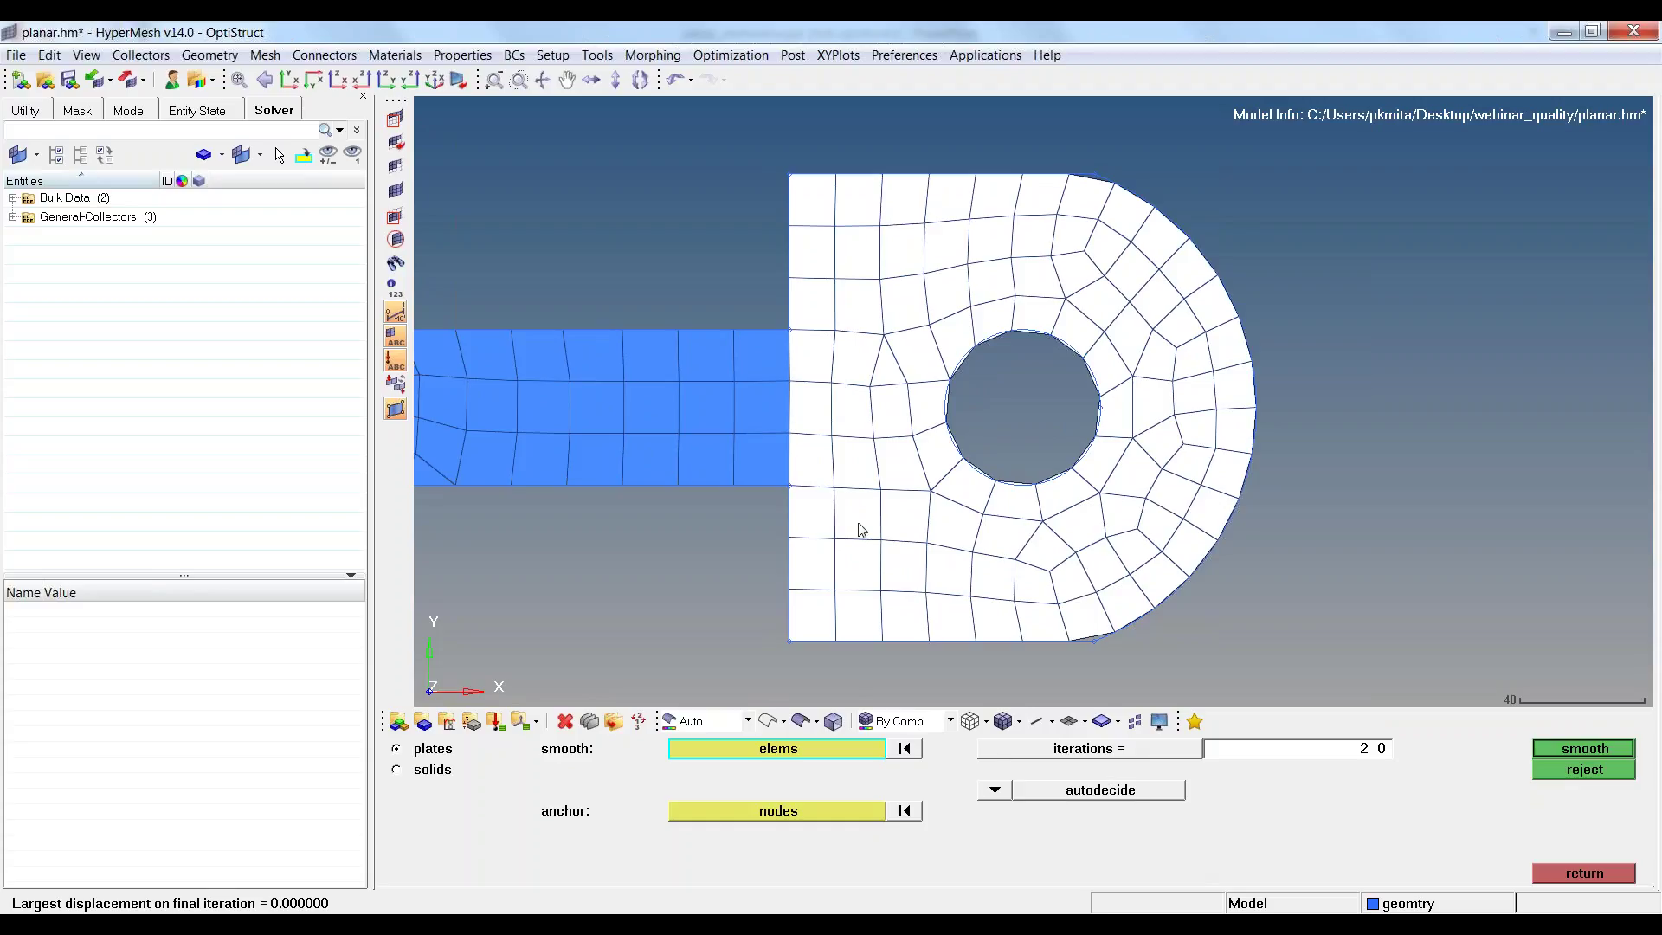
# Align the arm's lower-edge nodes onto a straight line between its two end nodes.
pyautogui.click(1581, 873)
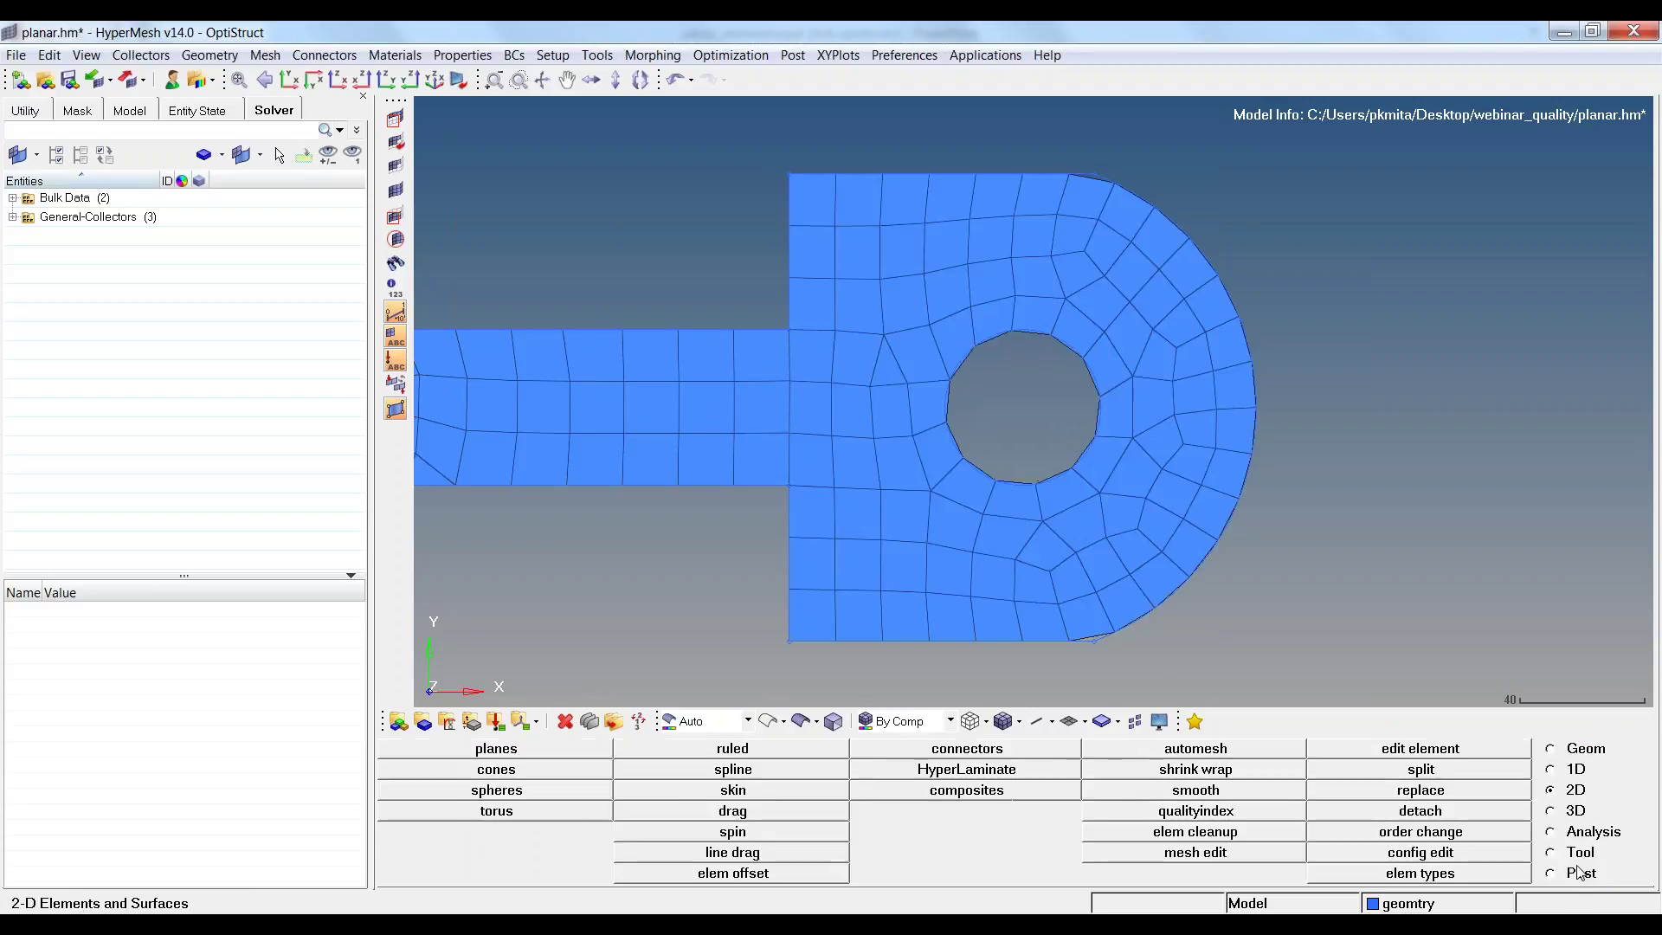
pyautogui.keyDown('ctrl'); pyautogui.moveTo(935, 538); pyautogui.dragTo(1143, 531, button='right'); pyautogui.keyUp('ctrl')
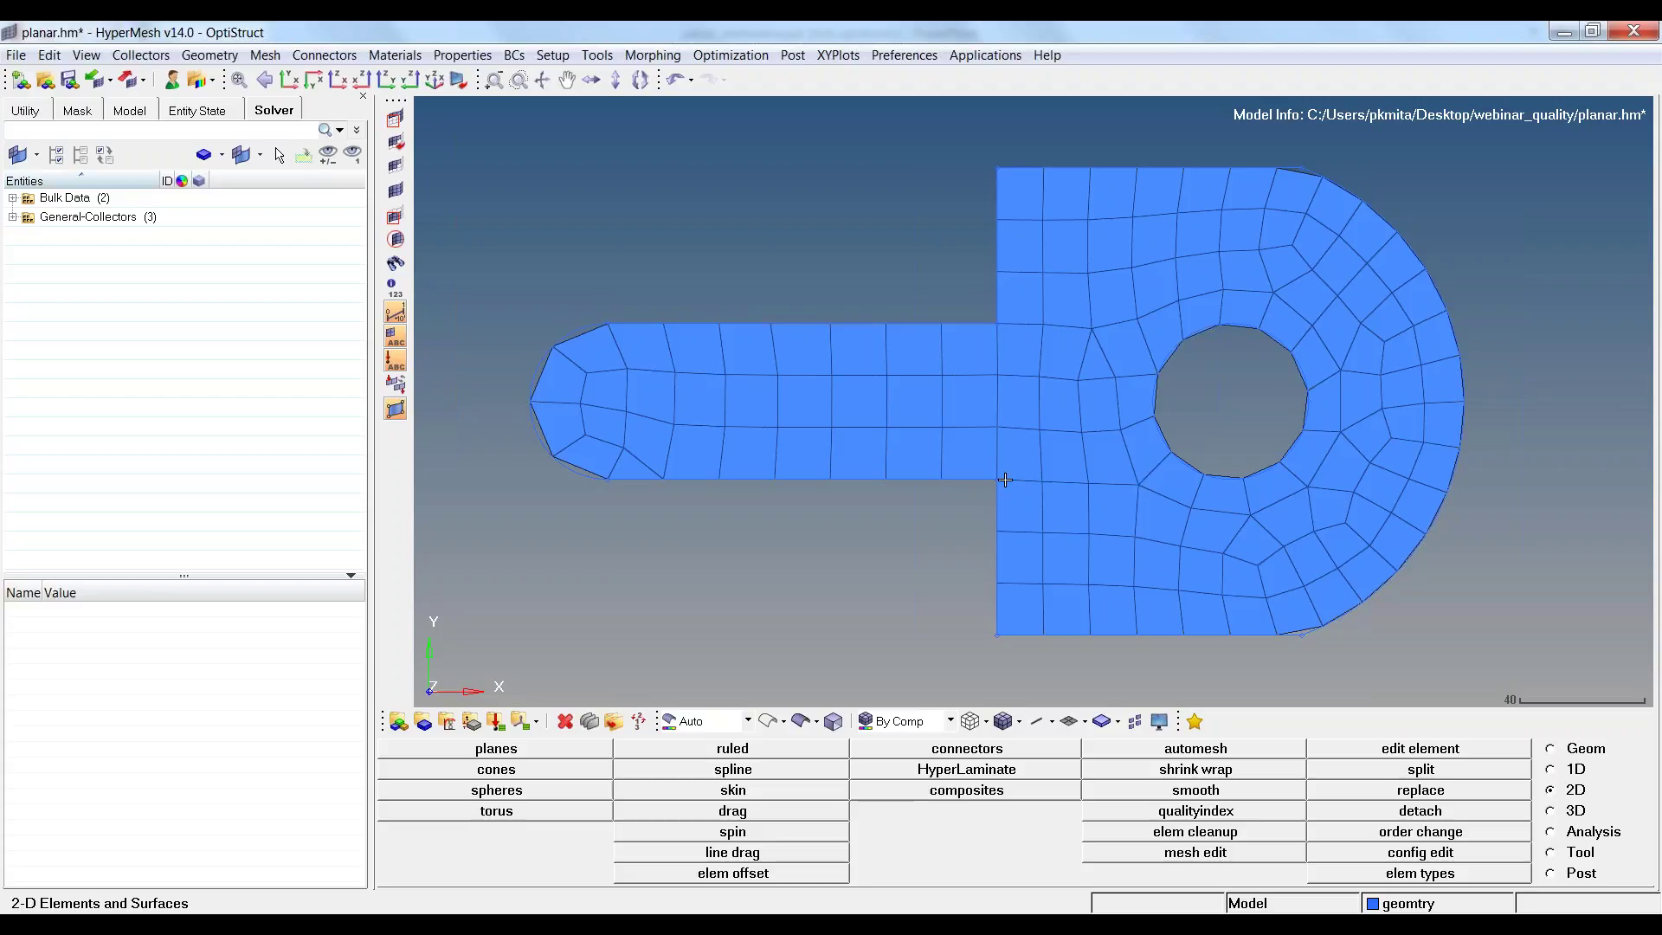
pyautogui.press('F7')
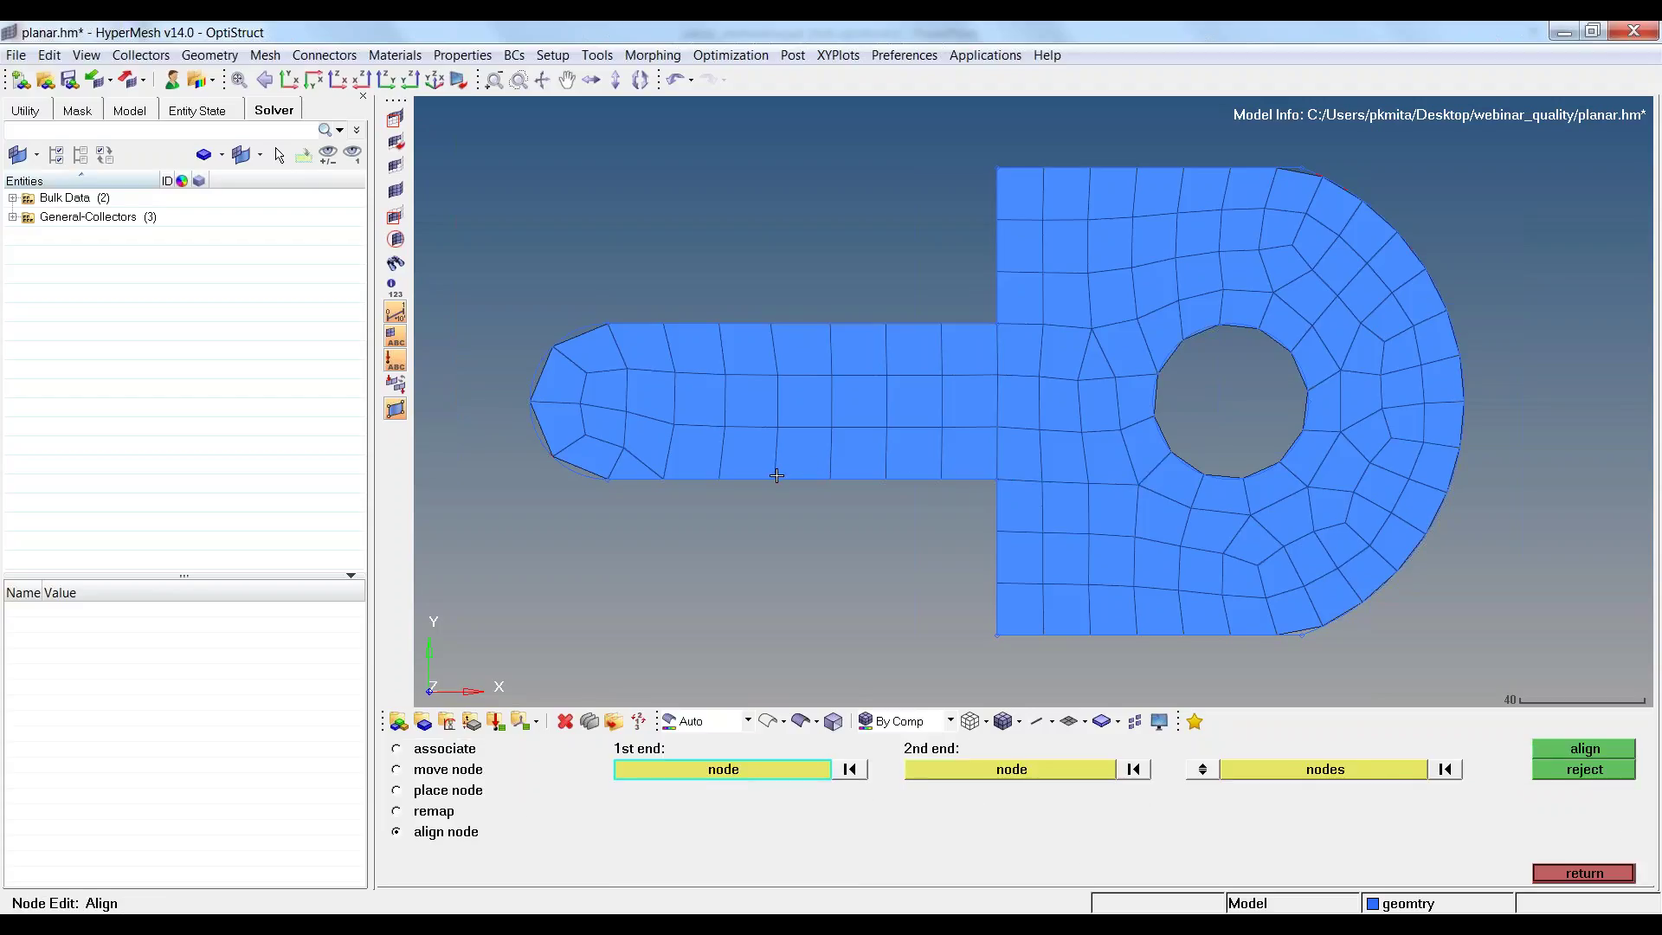
pyautogui.click(775, 479)
pyautogui.click(941, 478)
pyautogui.click(997, 479)
pyautogui.click(1042, 481)
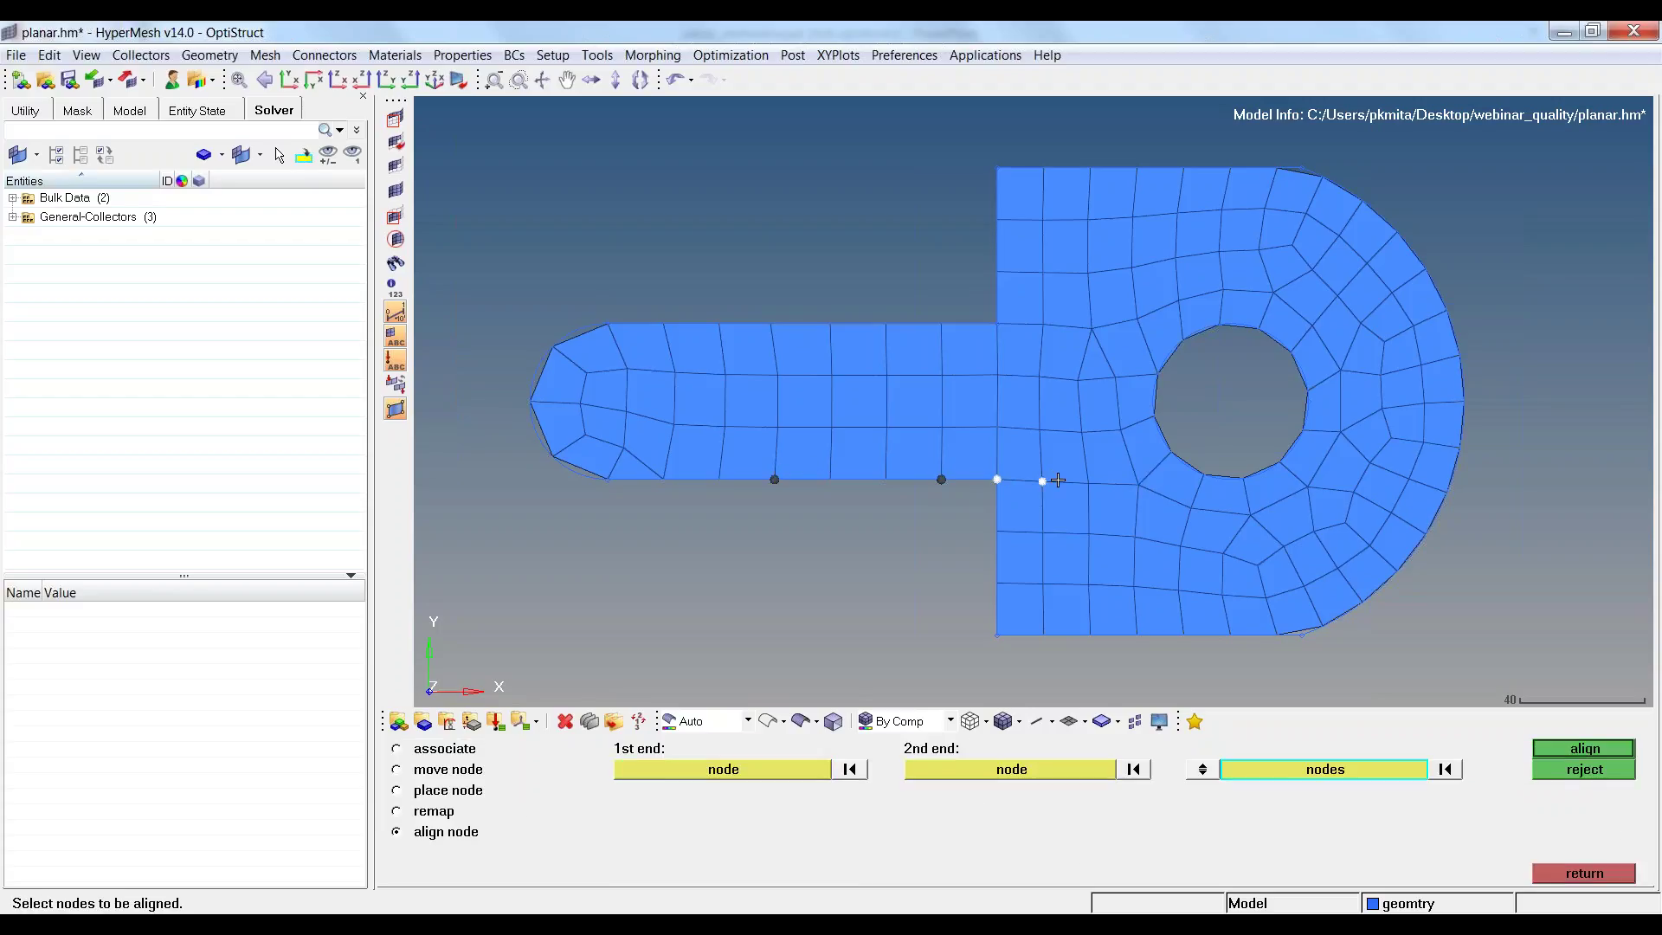
pyautogui.click(1088, 483)
pyautogui.click(1139, 485)
pyautogui.middleClick(1144, 502)
# Align the arm's top-edge nodes onto a straight line between its end nodes.
pyautogui.click(855, 326)
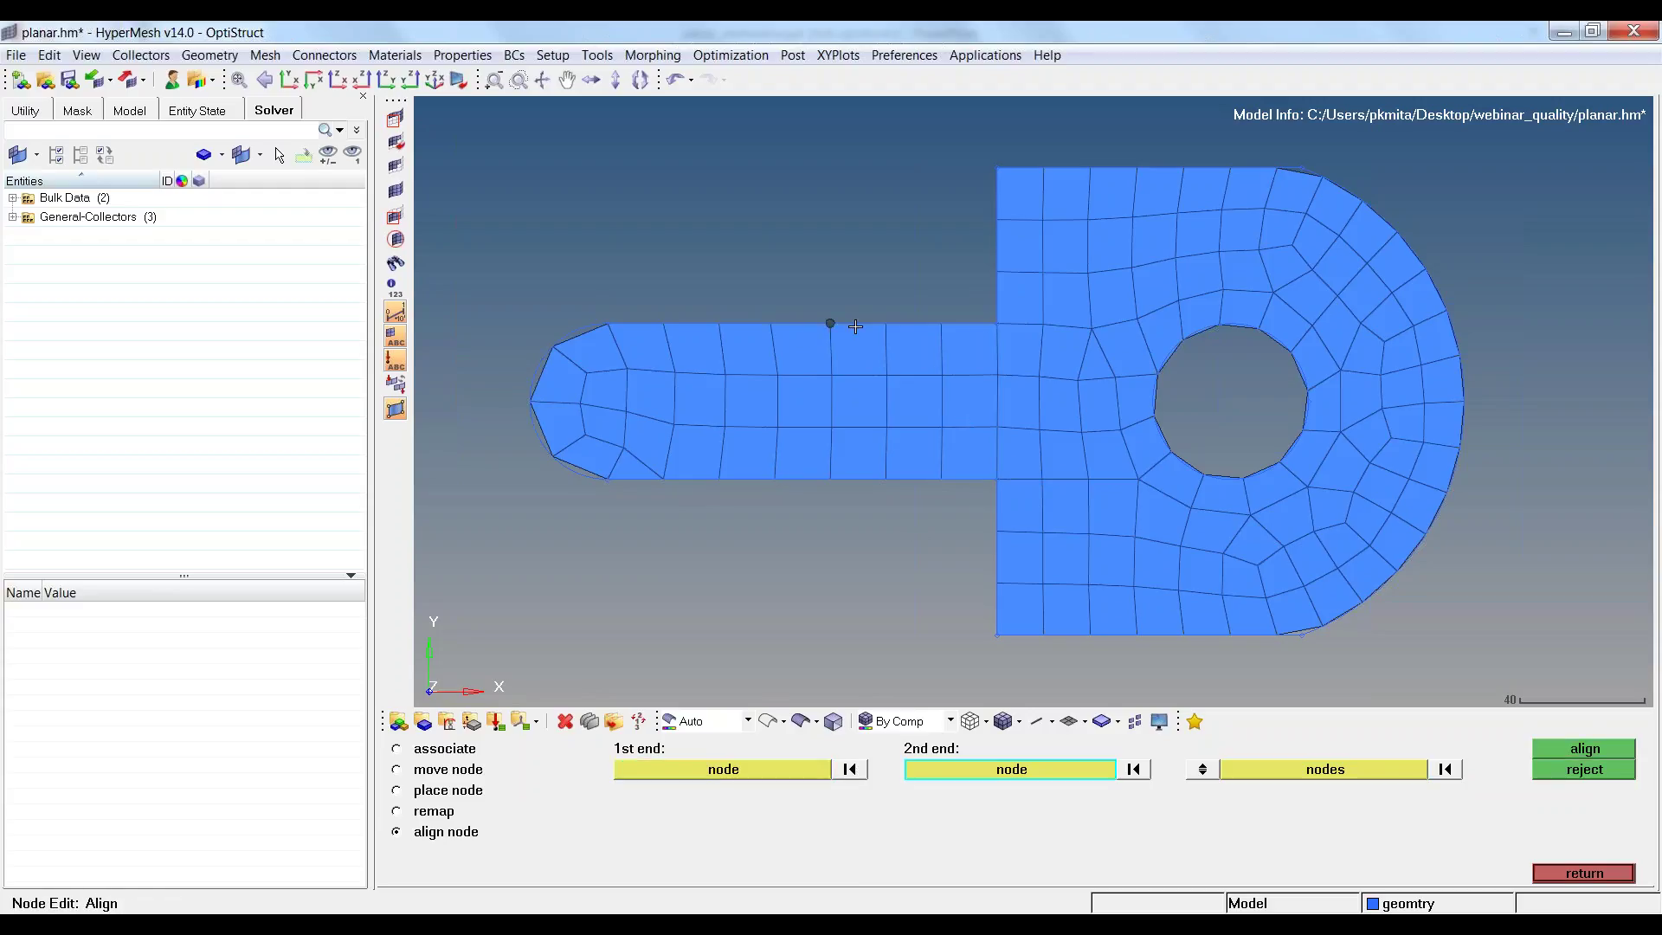
pyautogui.click(996, 324)
pyautogui.click(1091, 328)
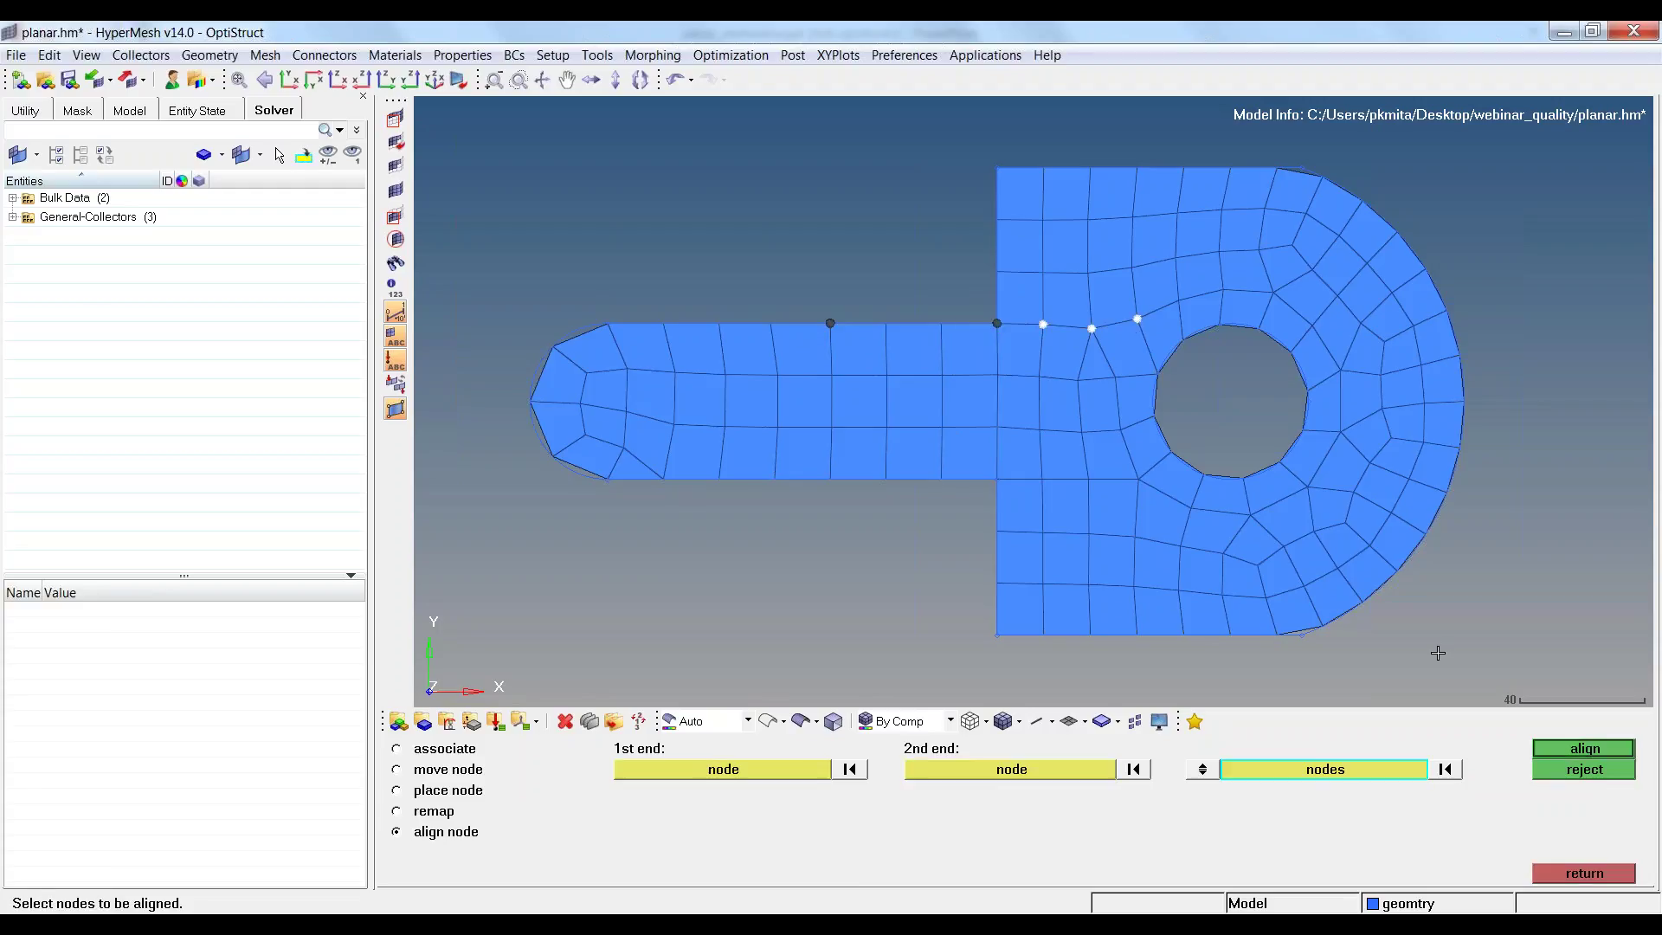
pyautogui.click(1560, 748)
pyautogui.click(1546, 871)
# Smooth the 12 quads where the arm meets the plate near the hole, using 20 iterations.
pyautogui.click(1201, 794)
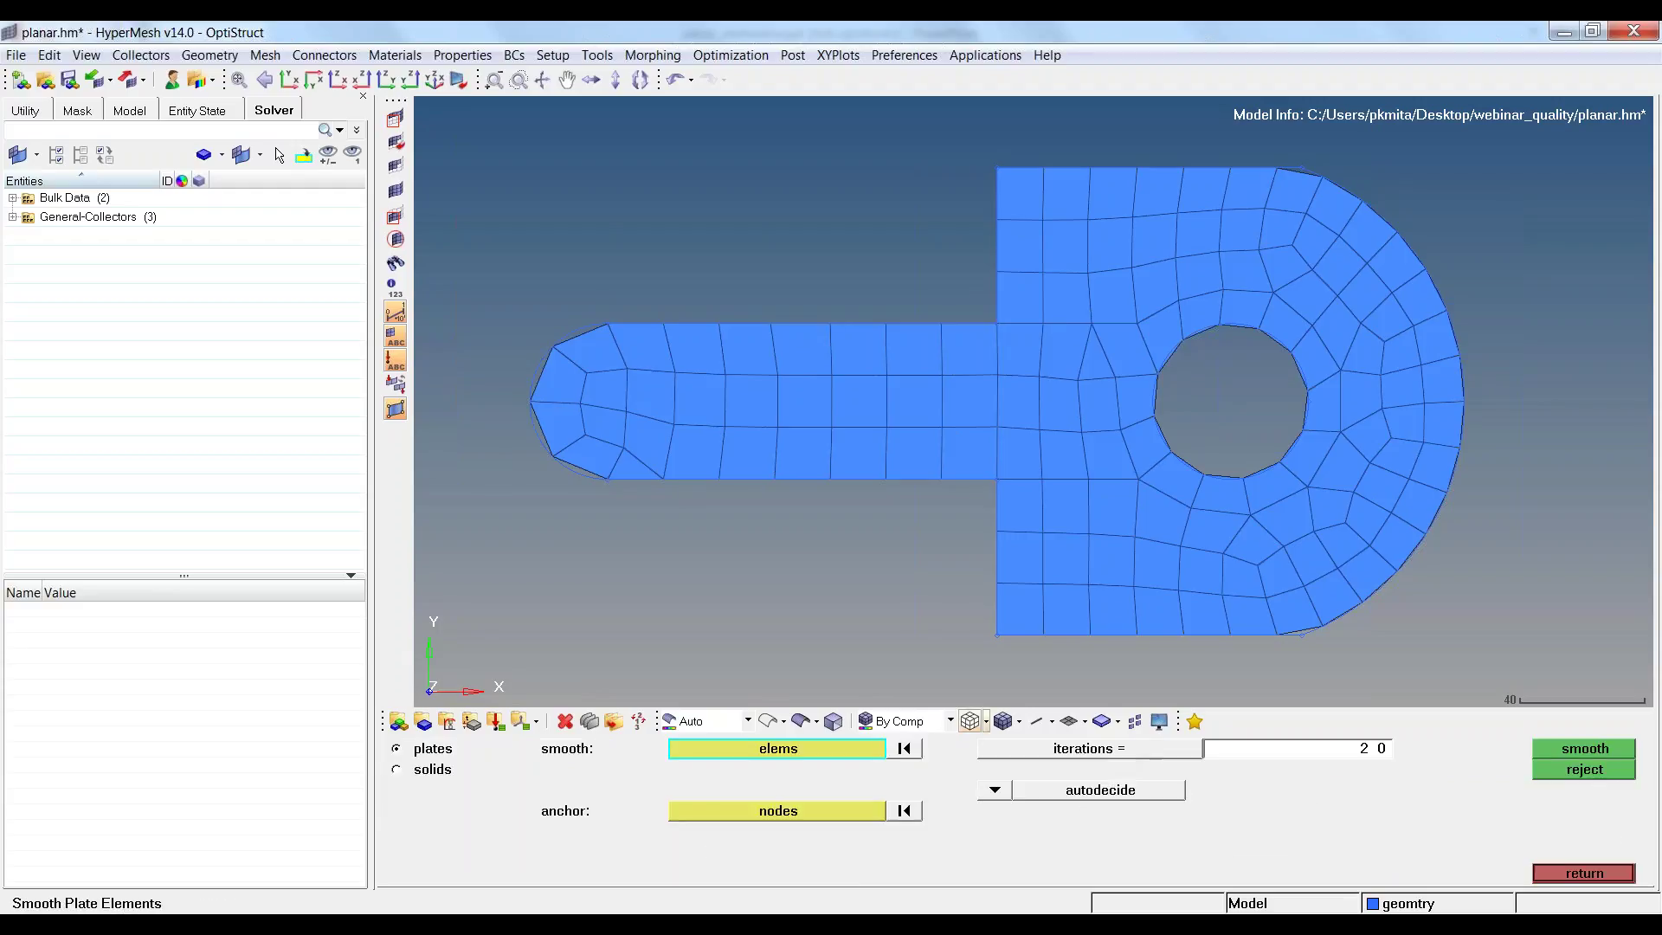
pyautogui.keyDown('shift'); pyautogui.moveTo(1141, 459); pyautogui.dragTo(1141, 459); pyautogui.keyUp('shift')
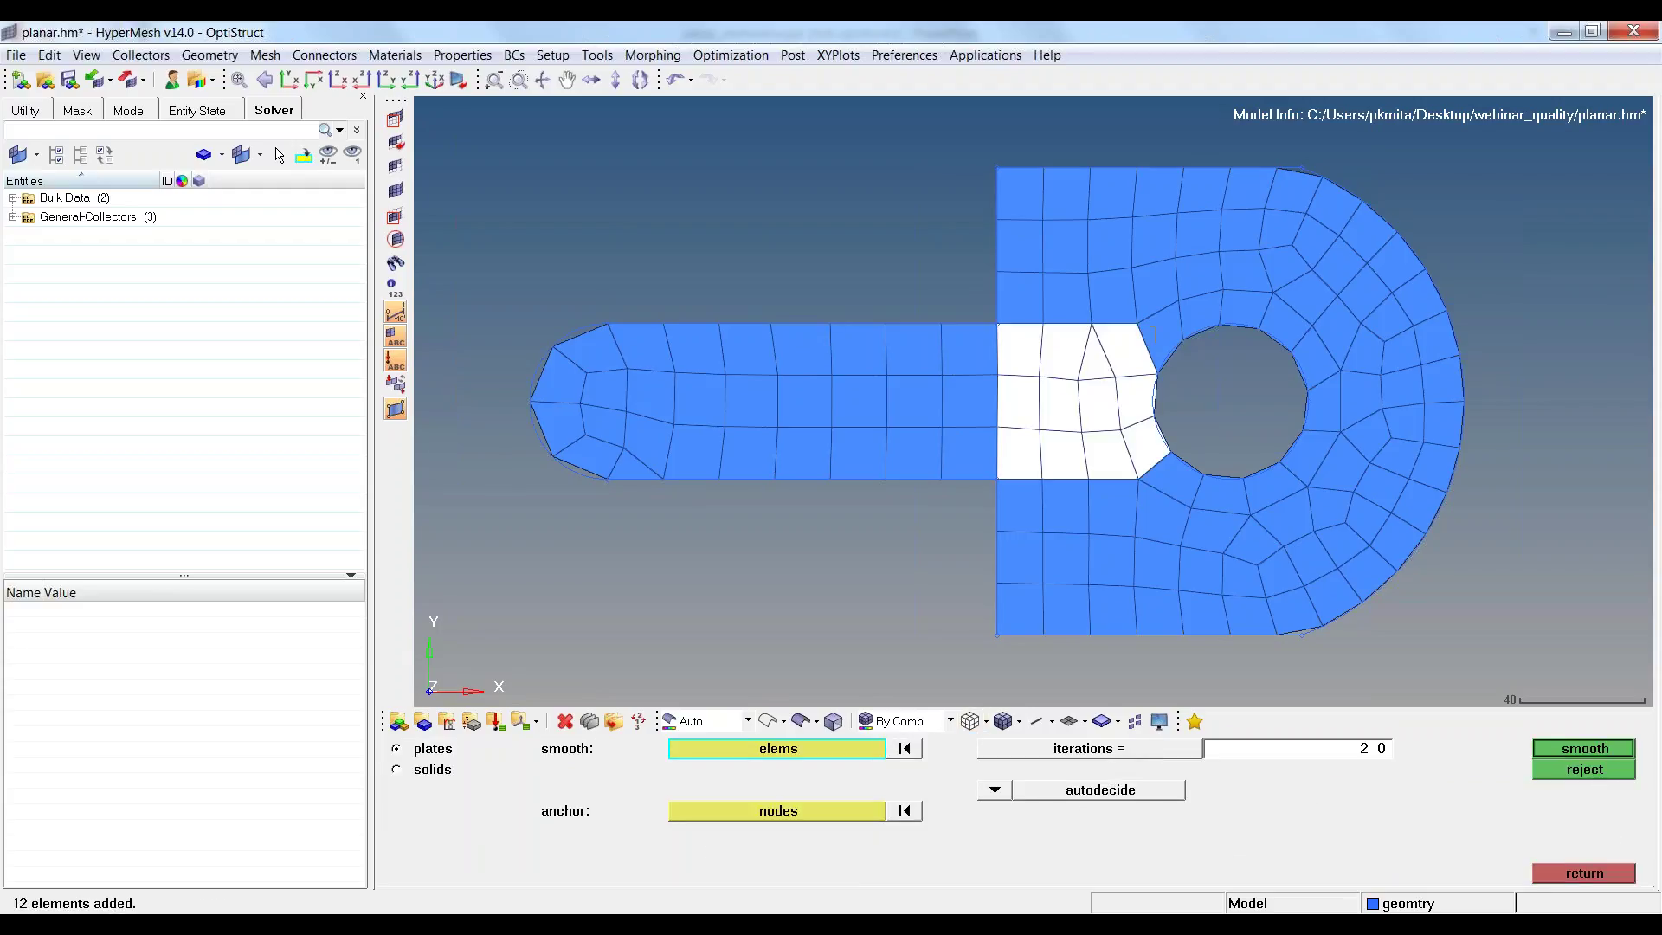
pyautogui.click(1567, 752)
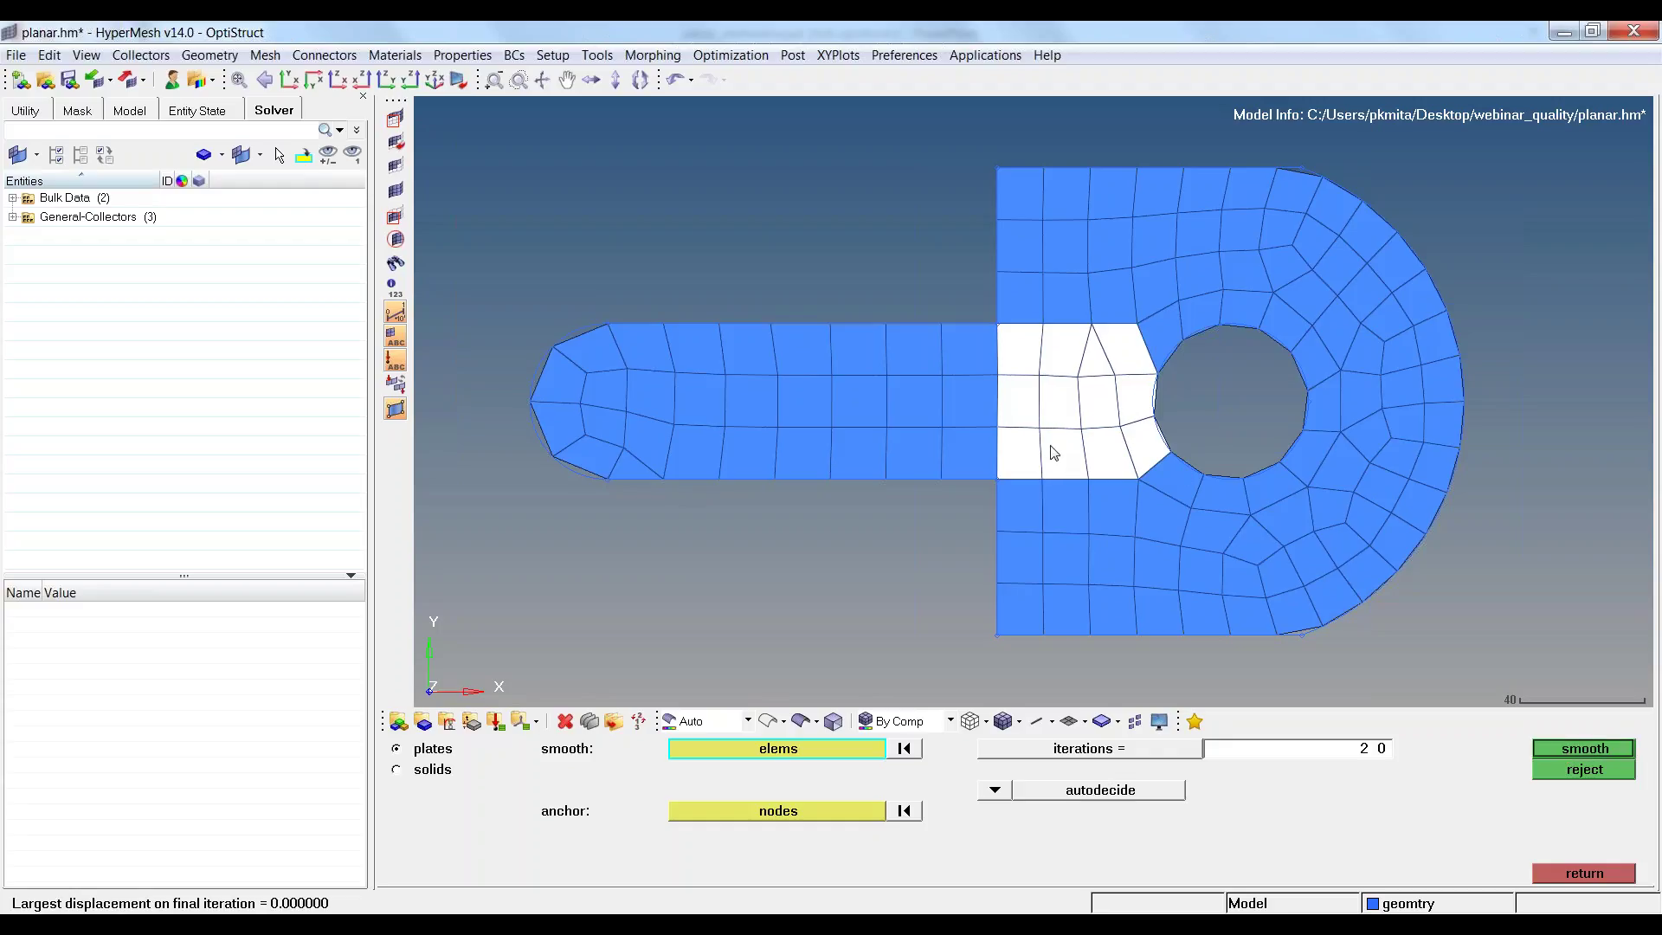
pyautogui.keyDown('ctrl'); pyautogui.moveTo(1054, 449); pyautogui.dragTo(999, 420, button='right'); pyautogui.keyUp('ctrl')
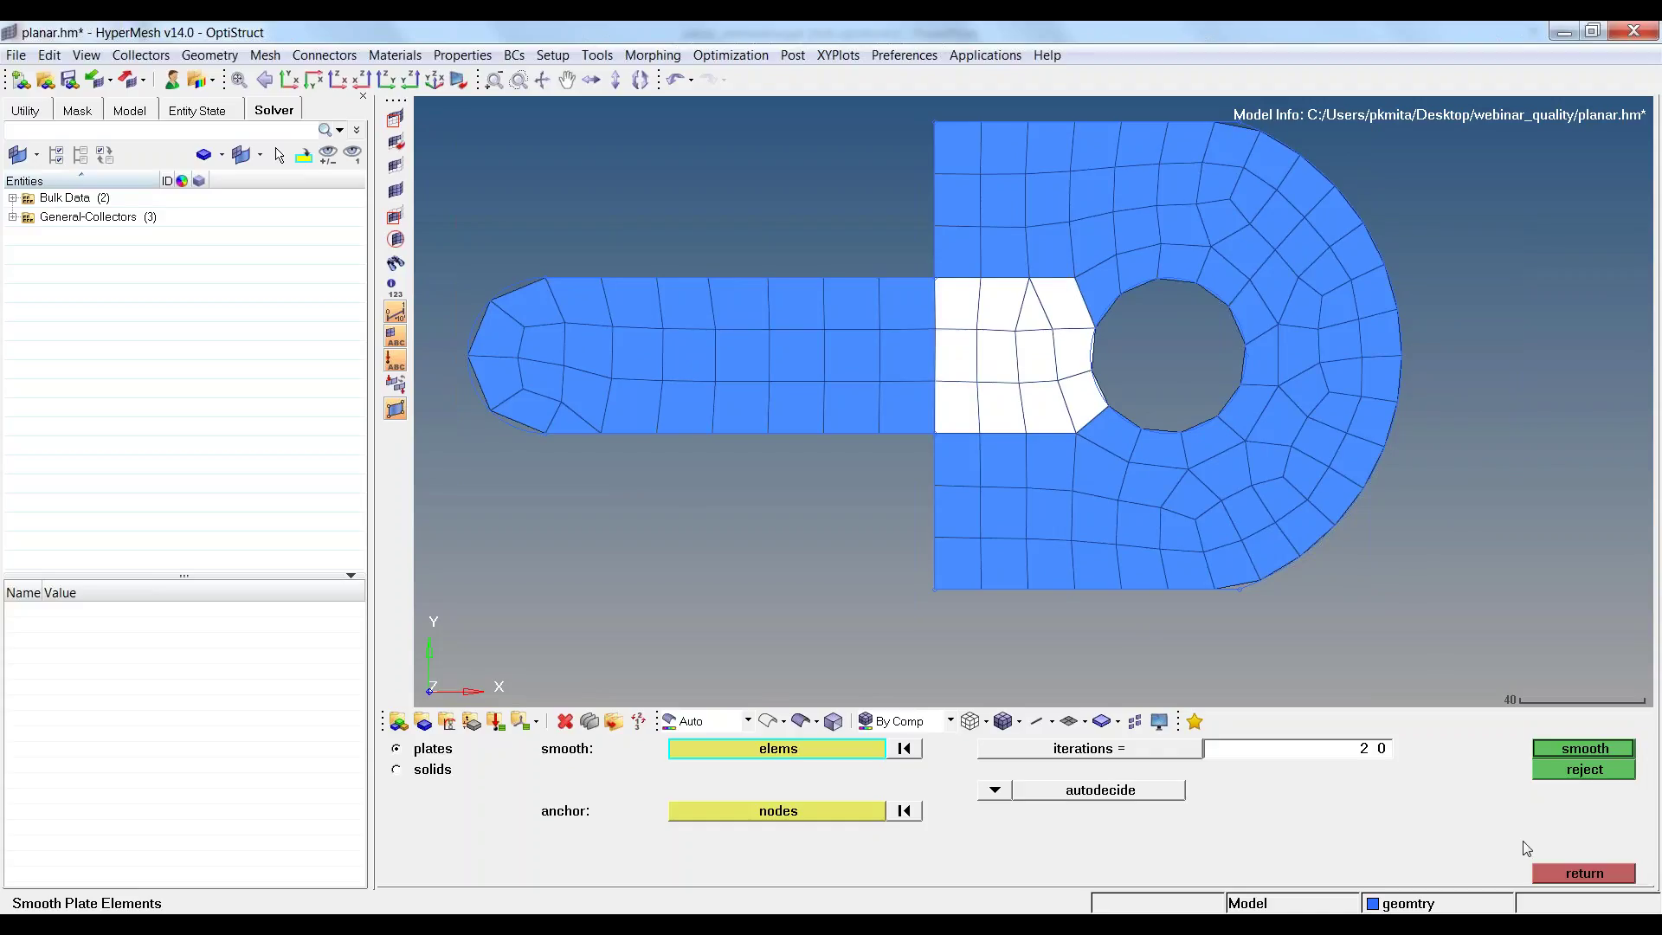
pyautogui.click(1606, 876)
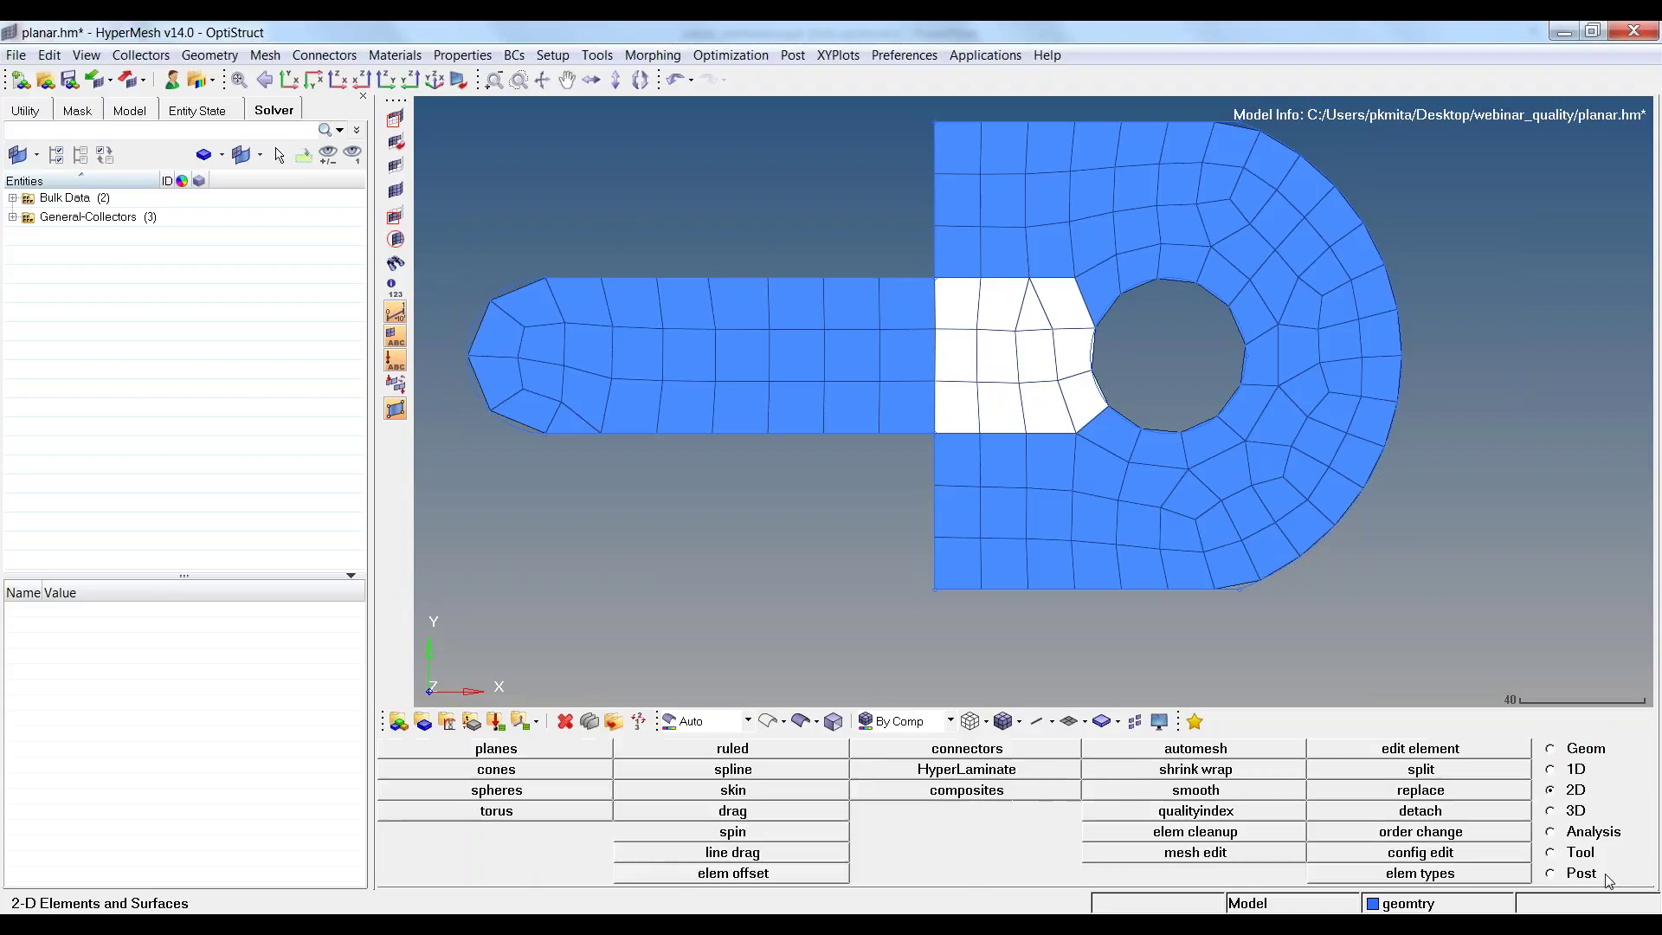
# Split the quad beside the hole into two triangles.
pyautogui.click(1457, 753)
pyautogui.click(425, 791)
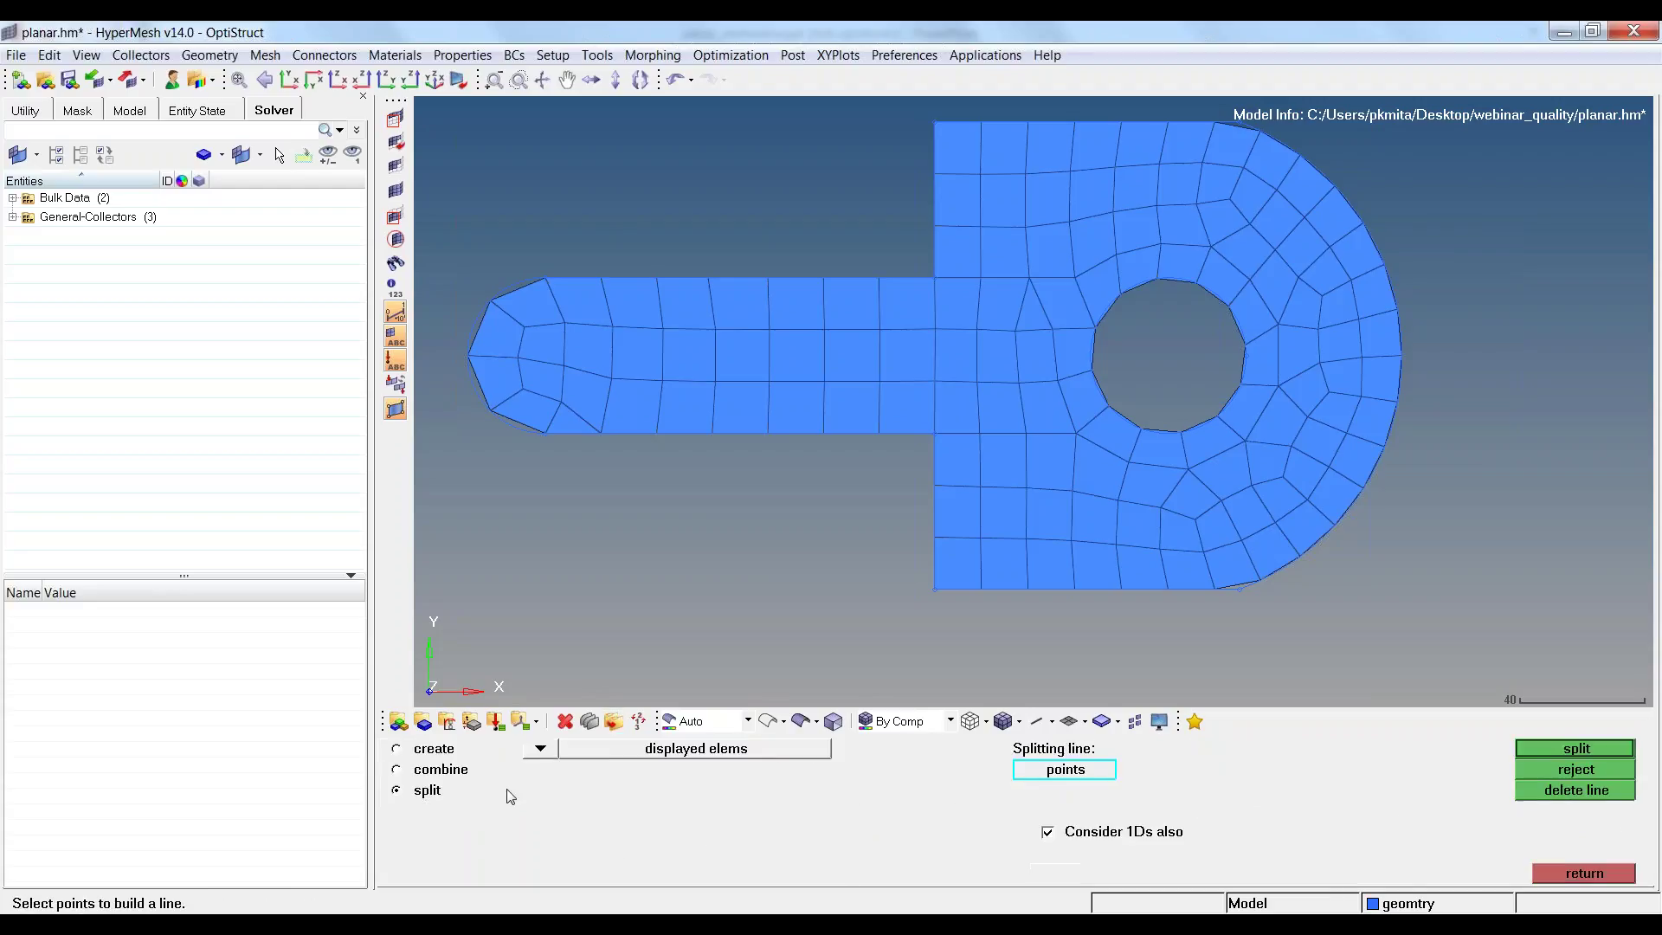
pyautogui.click(540, 748)
pyautogui.click(553, 793)
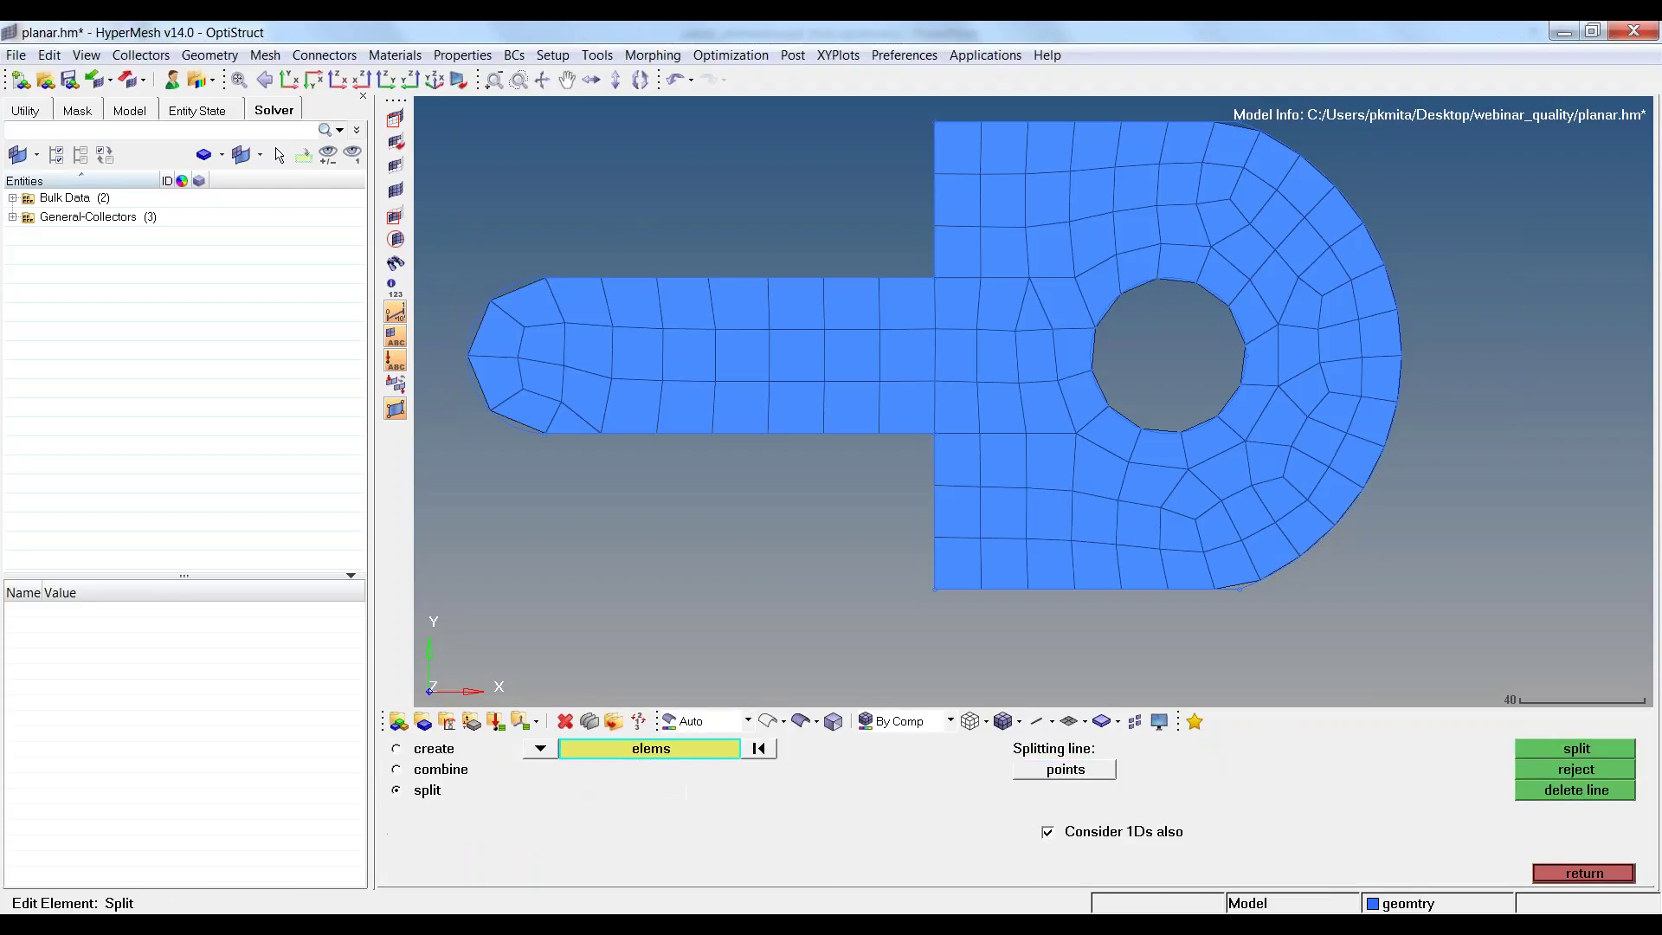
pyautogui.click(1083, 324)
pyautogui.click(1039, 773)
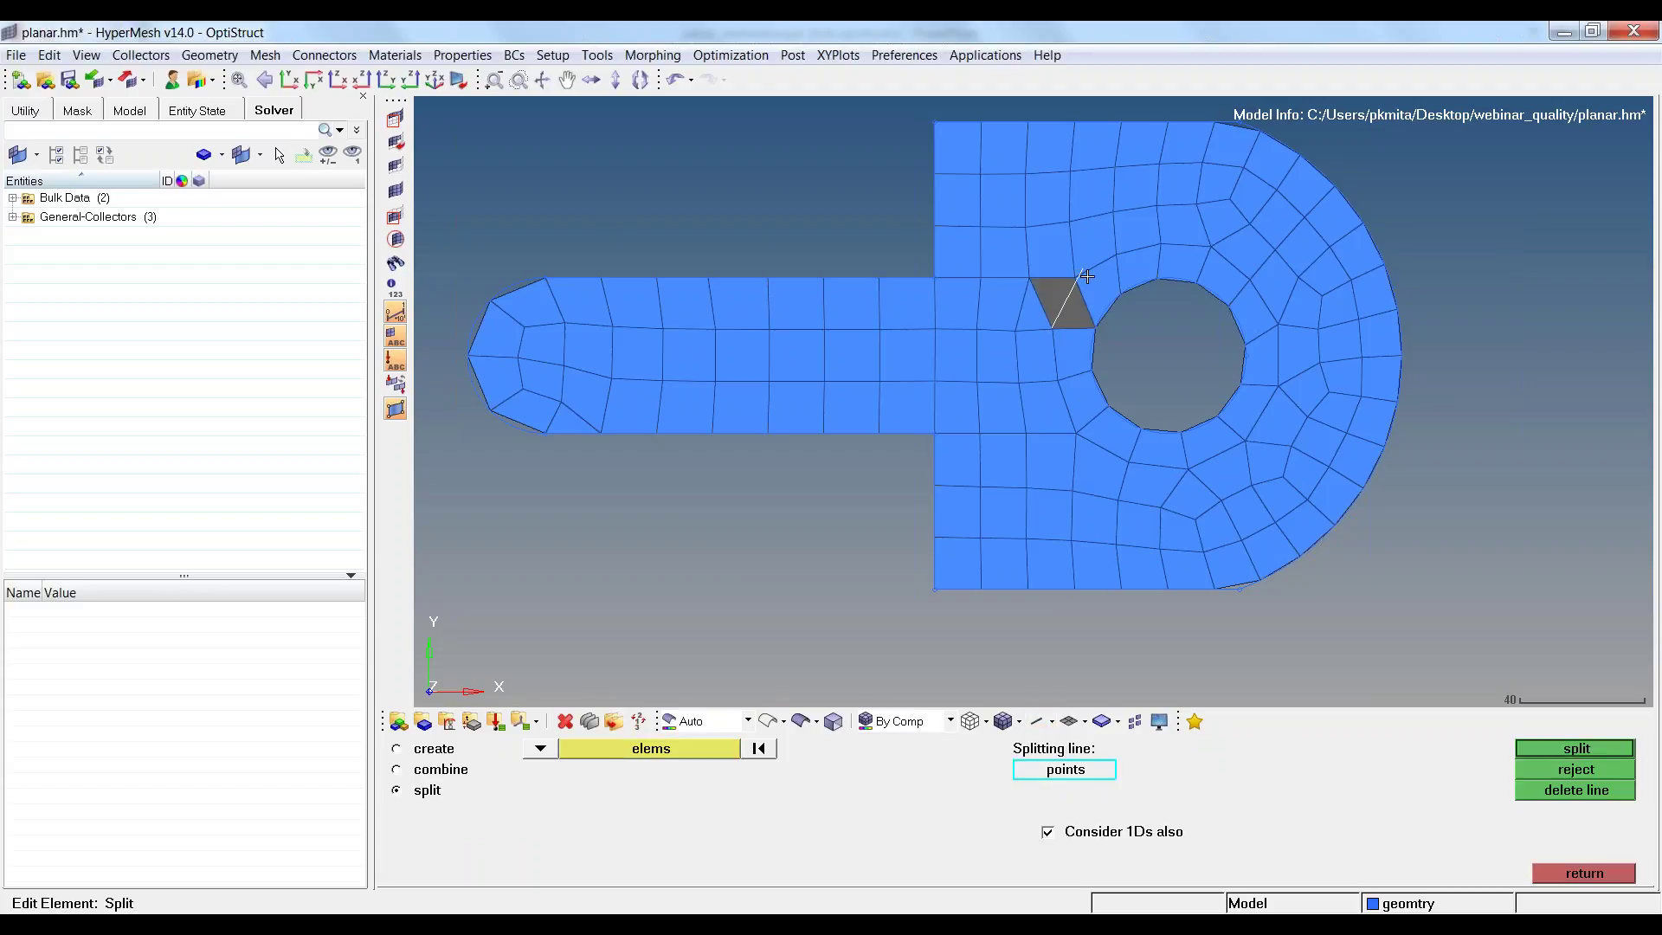
pyautogui.middleClick(1101, 385)
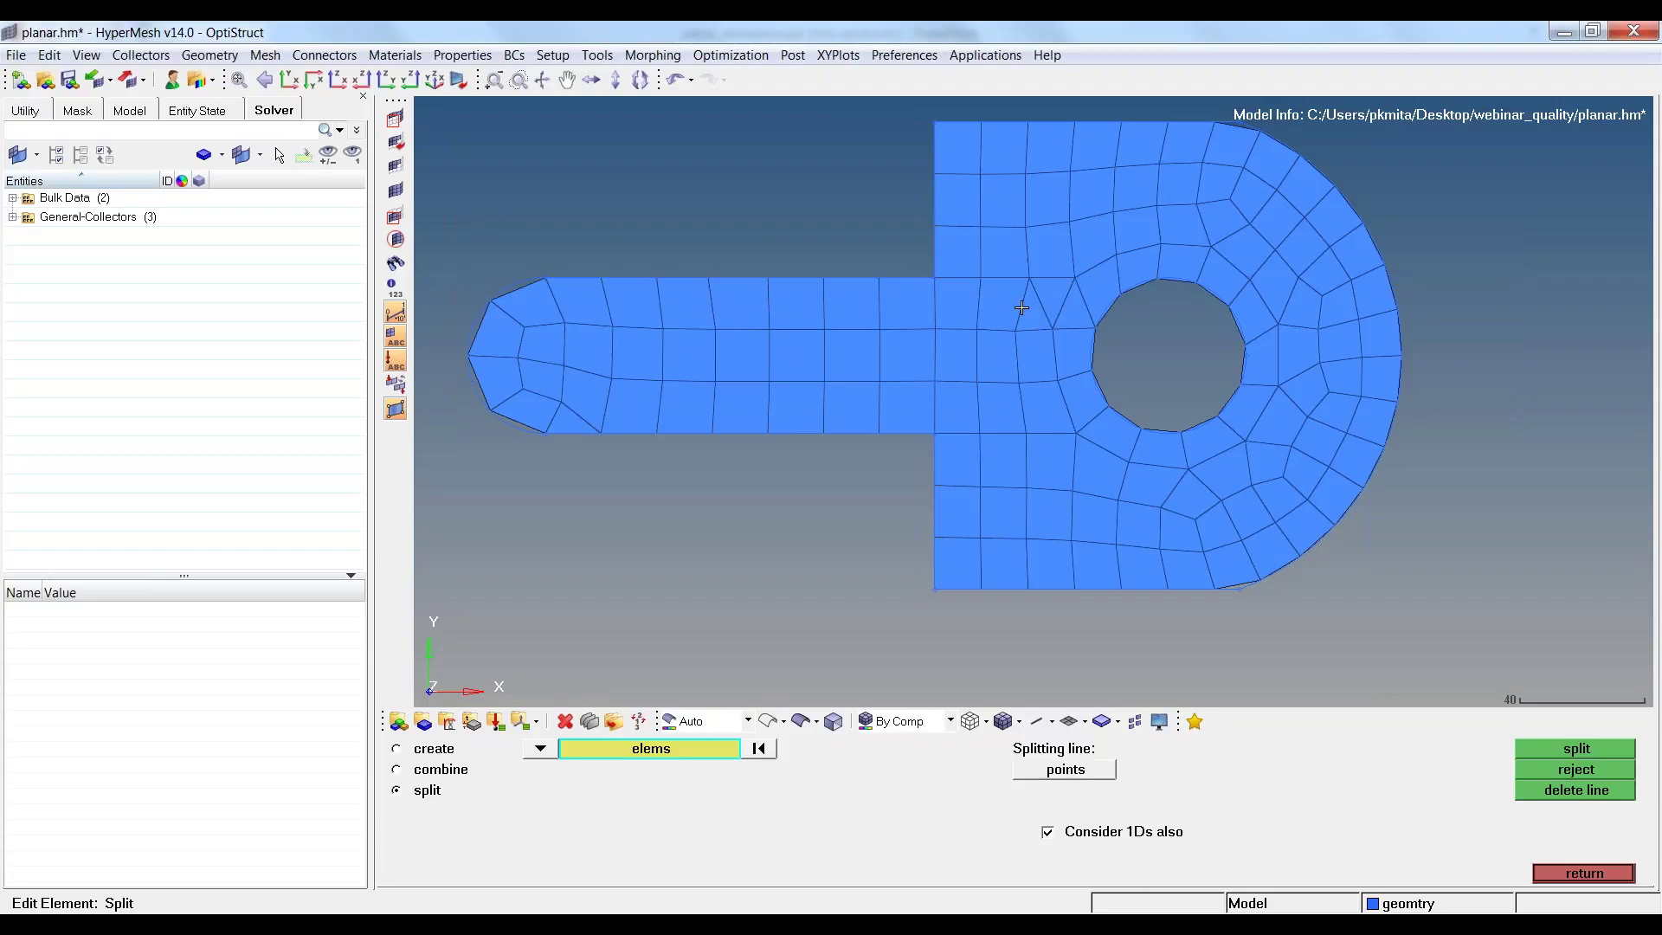
# Combine the two thin triangles beside the hole back into one quad.
pyautogui.click(446, 769)
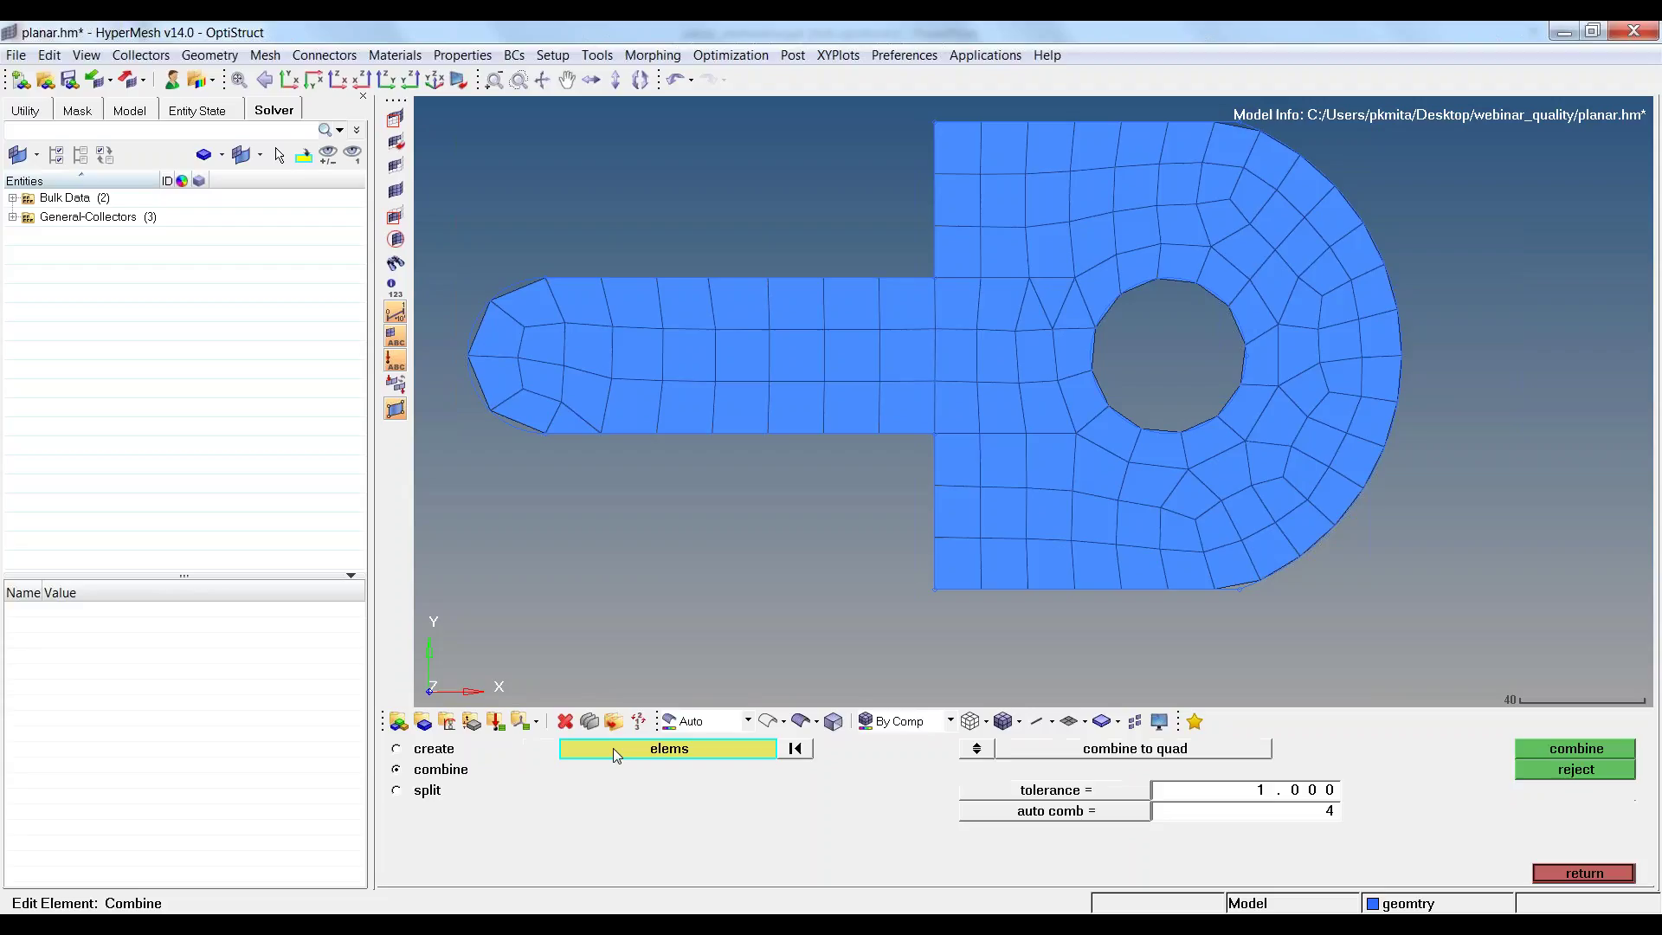
pyautogui.click(1042, 311)
pyautogui.click(1061, 297)
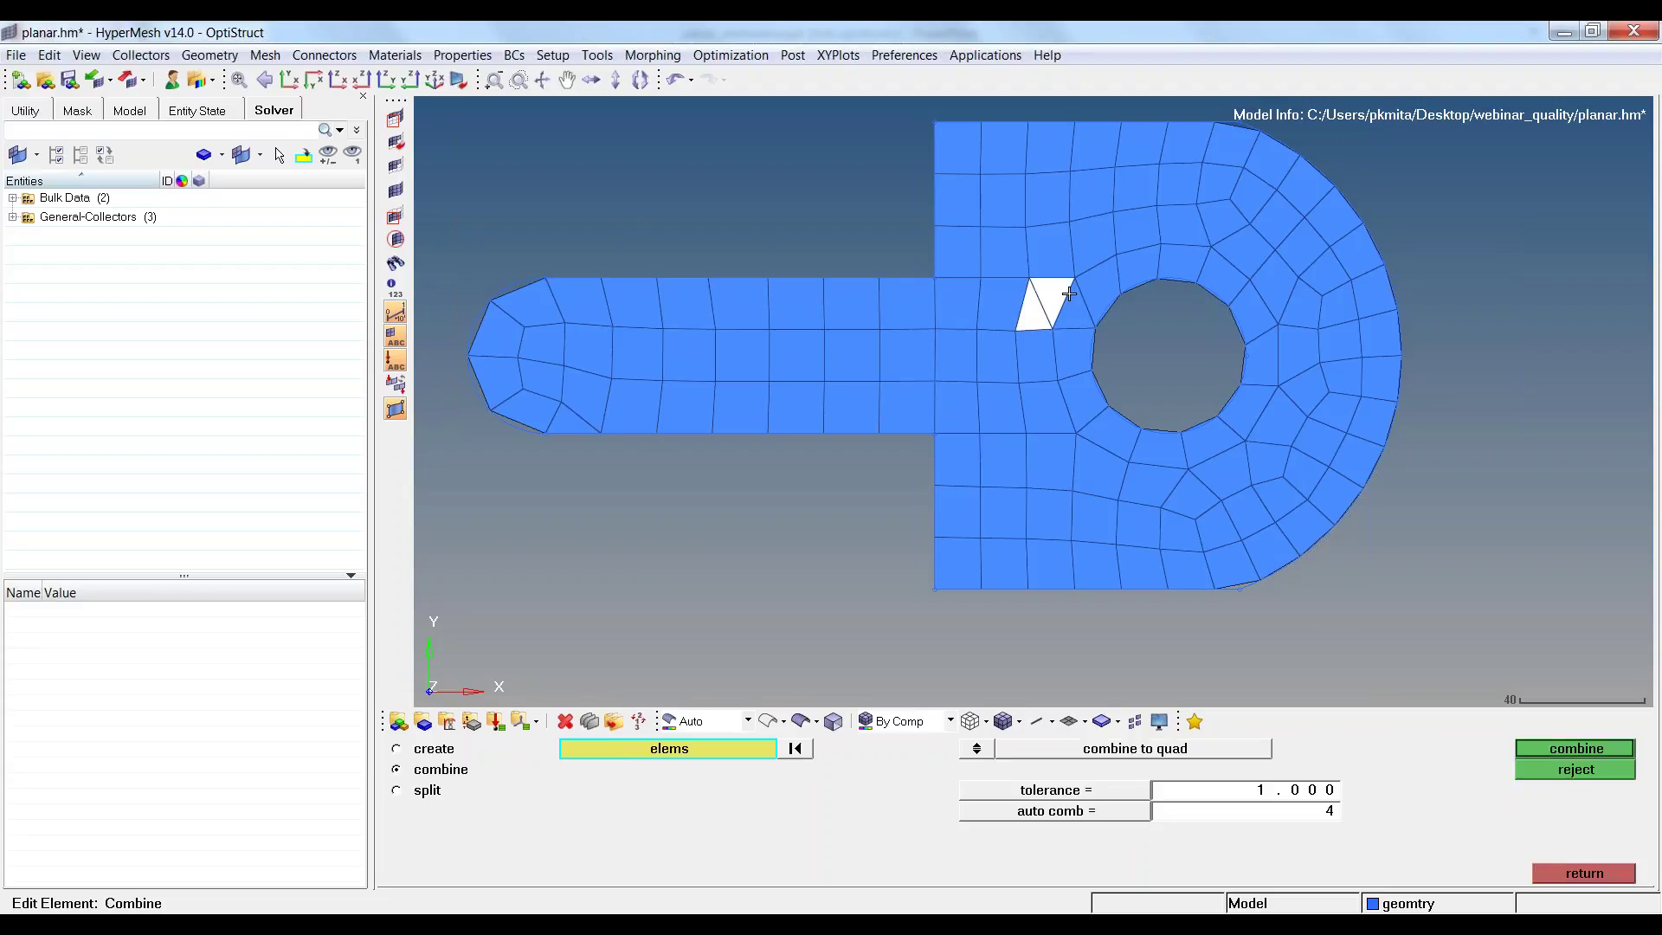
pyautogui.click(1530, 746)
pyautogui.keyDown('ctrl'); pyautogui.moveTo(1035, 337); pyautogui.dragTo(1040, 314, button='right'); pyautogui.keyUp('ctrl')
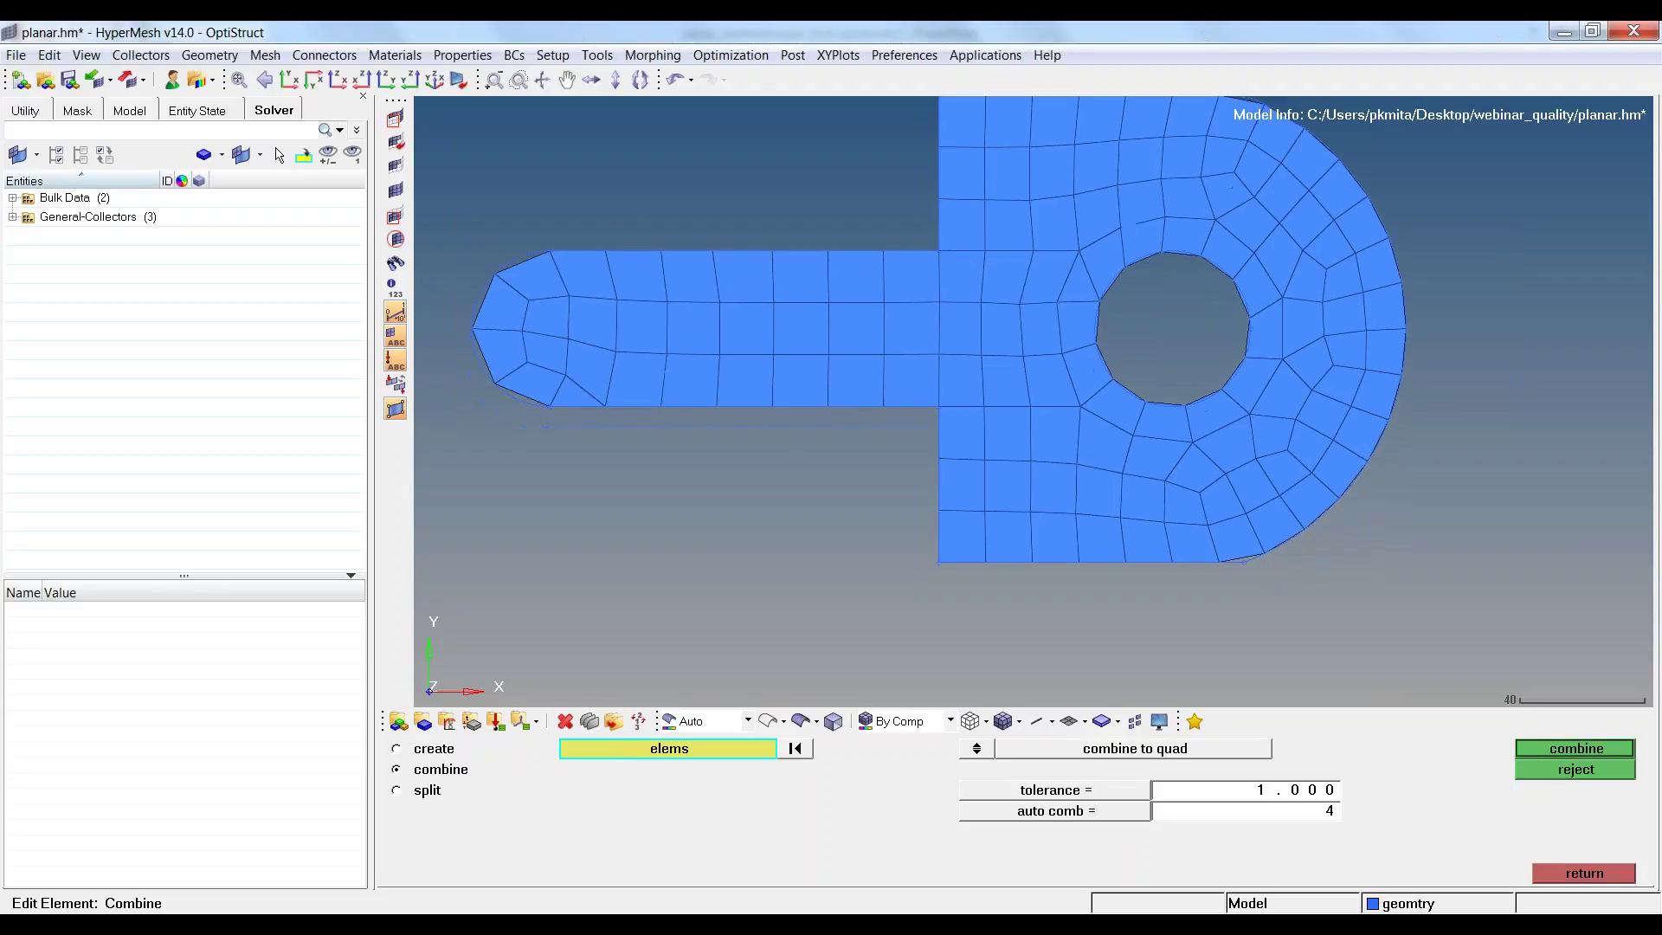
# Smooth the arm–hole junction quads three times, adding neighbouring quads to the selection.
pyautogui.click(1572, 874)
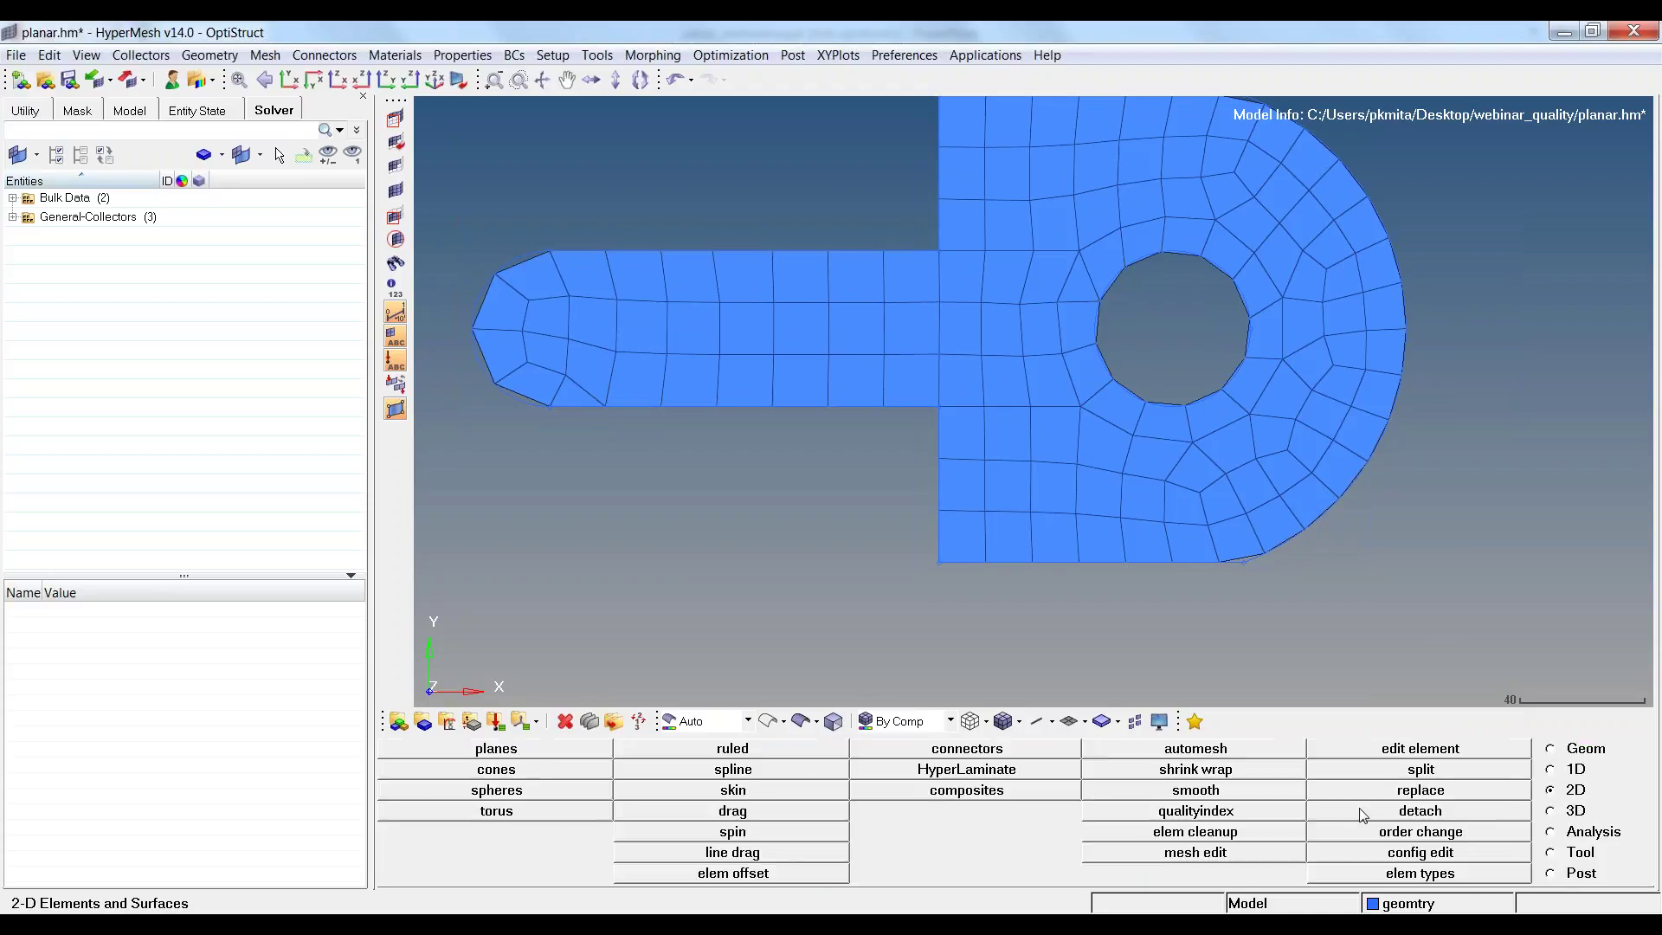
pyautogui.click(1196, 790)
pyautogui.moveTo(953, 267)
pyautogui.mouseDown()
pyautogui.moveTo(1051, 267)
pyautogui.moveTo(1027, 371)
pyautogui.moveTo(1018, 321)
pyautogui.moveTo(961, 331)
pyautogui.moveTo(961, 381)
pyautogui.mouseUp()
pyautogui.click(1557, 746)
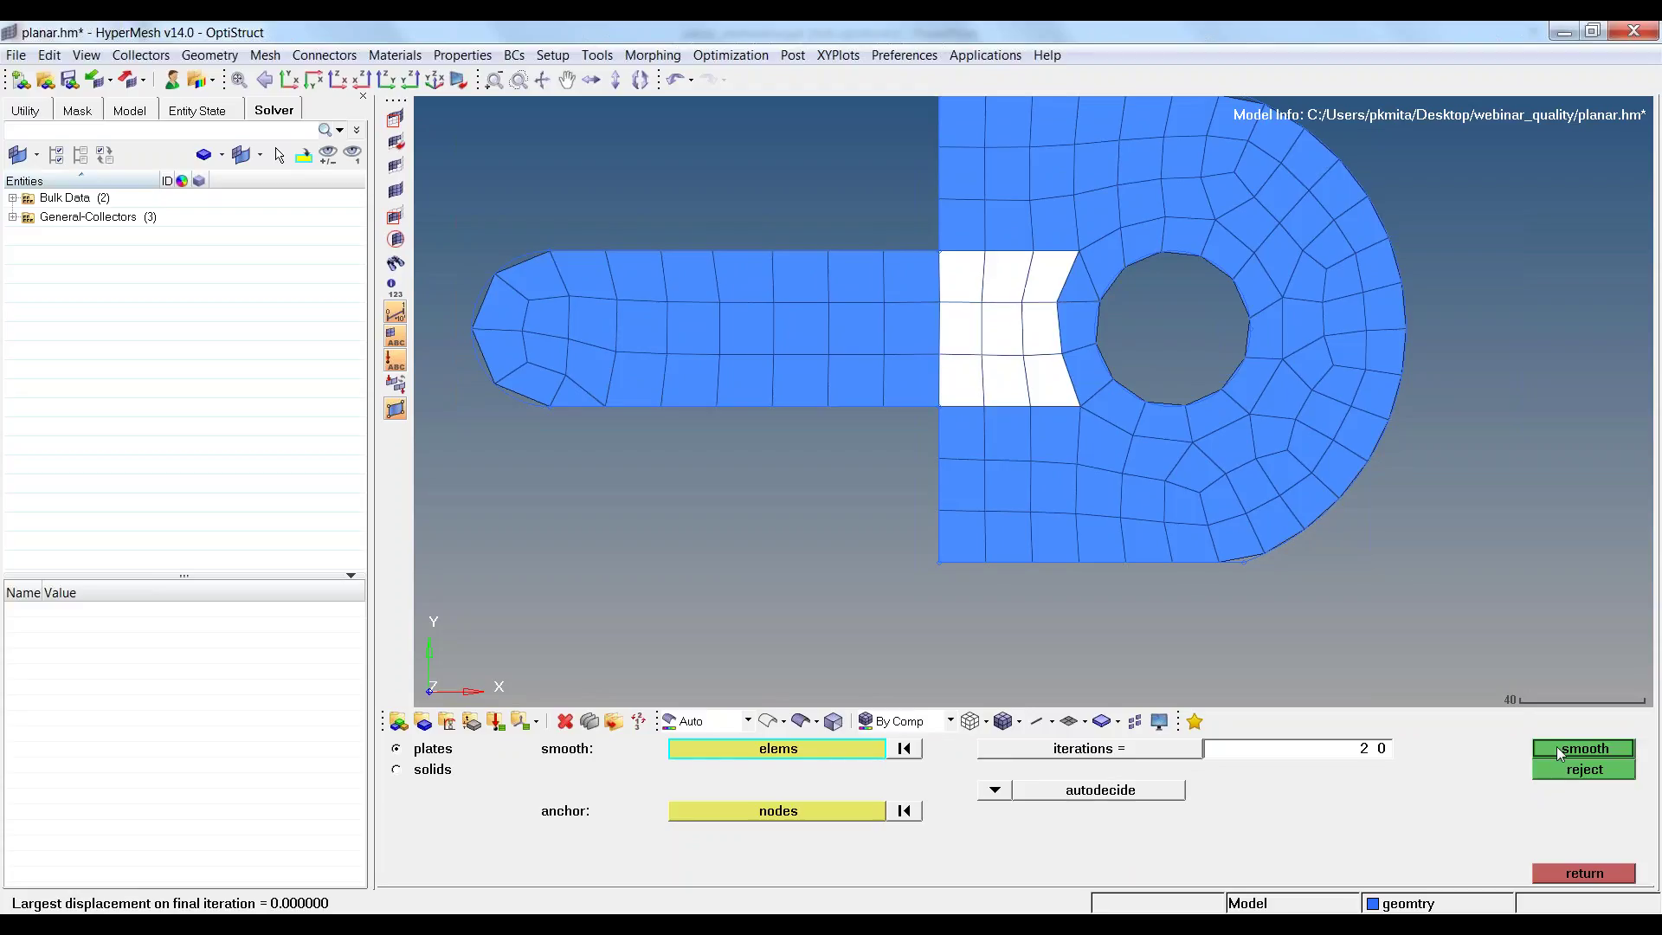
pyautogui.keyDown('ctrl'); pyautogui.moveTo(1061, 446); pyautogui.dragTo(1057, 517, button='right'); pyautogui.keyUp('ctrl')
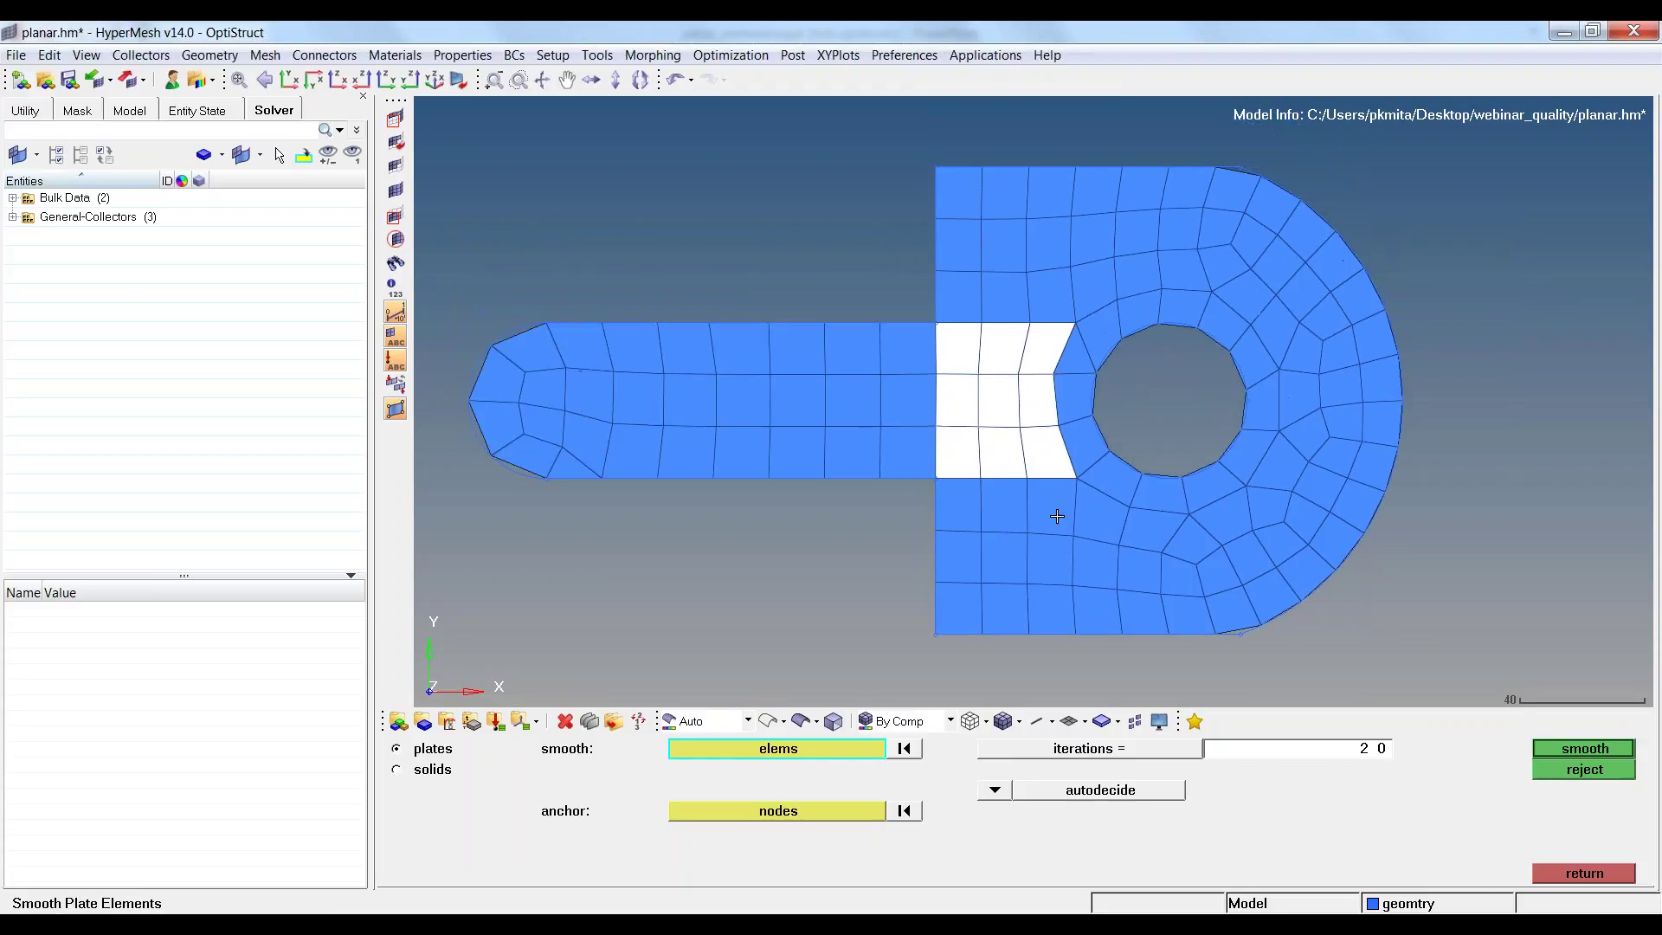
pyautogui.moveTo(1021, 306); pyautogui.dragTo(1050, 294)
pyautogui.click(1591, 753)
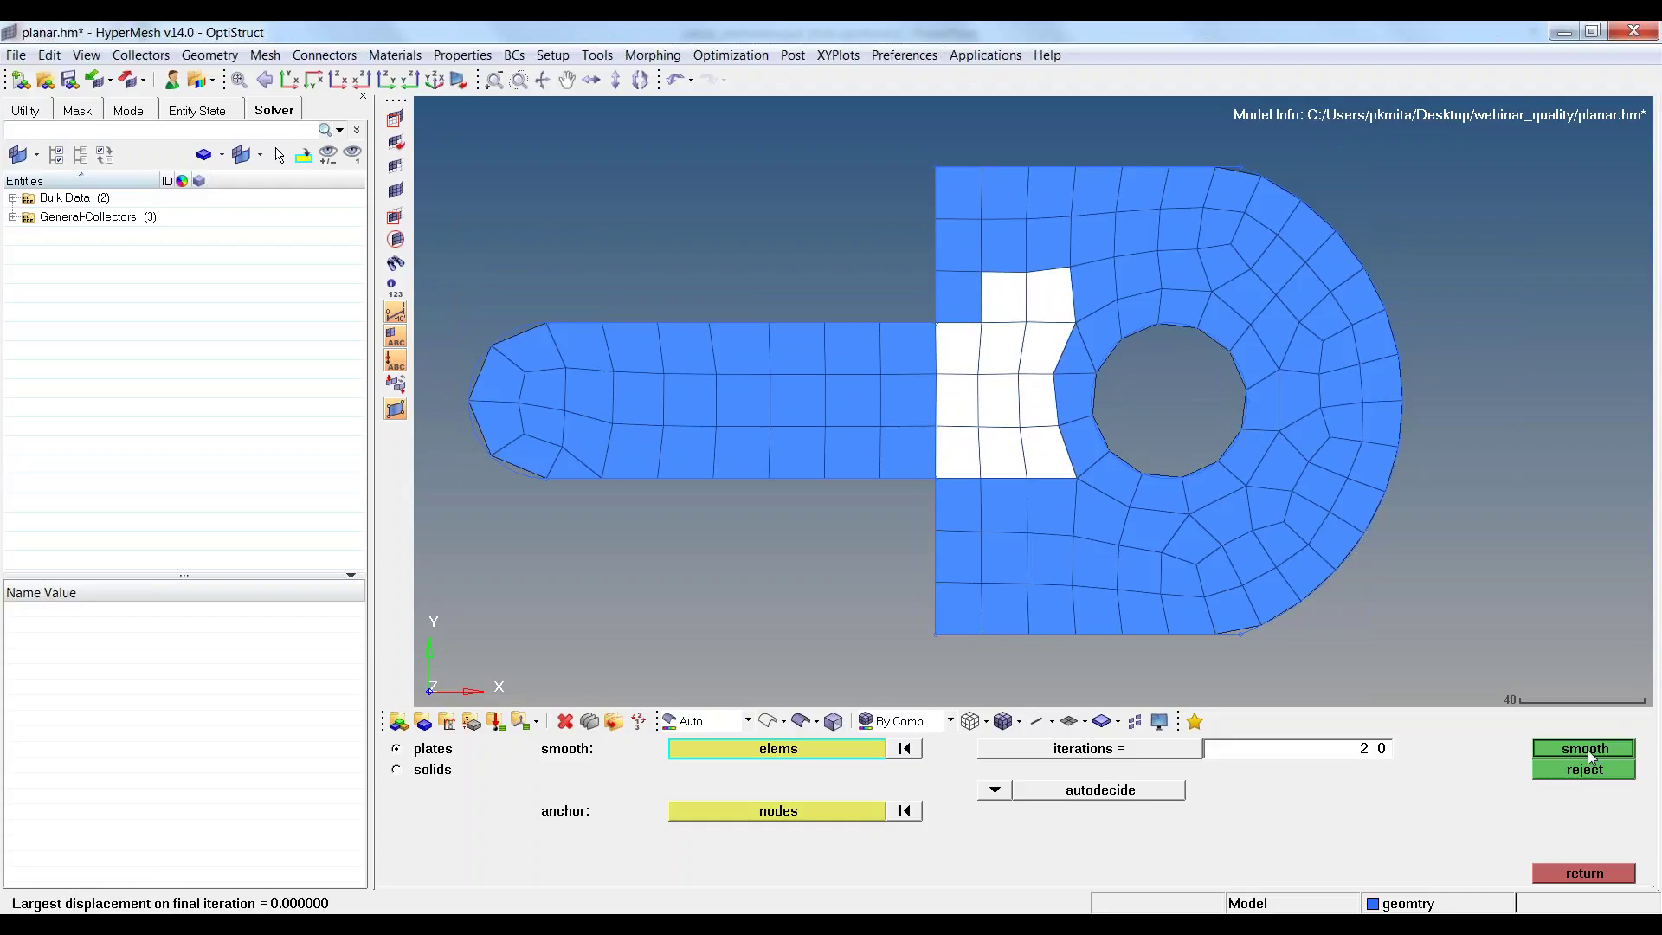
pyautogui.click(968, 303)
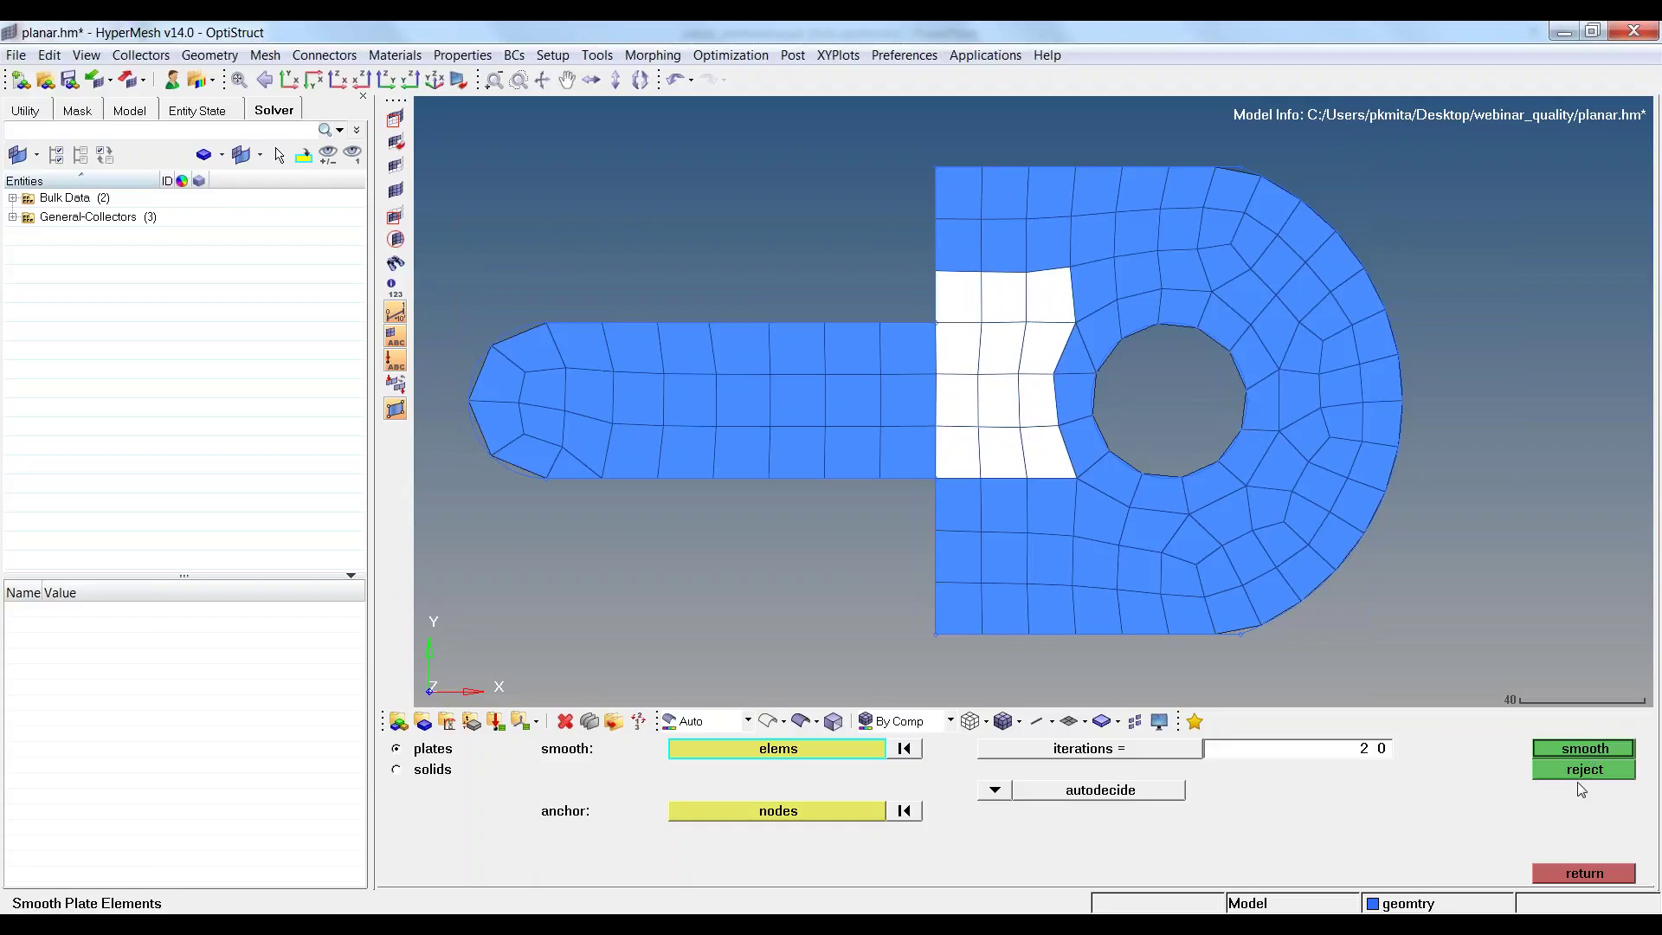
pyautogui.click(1592, 748)
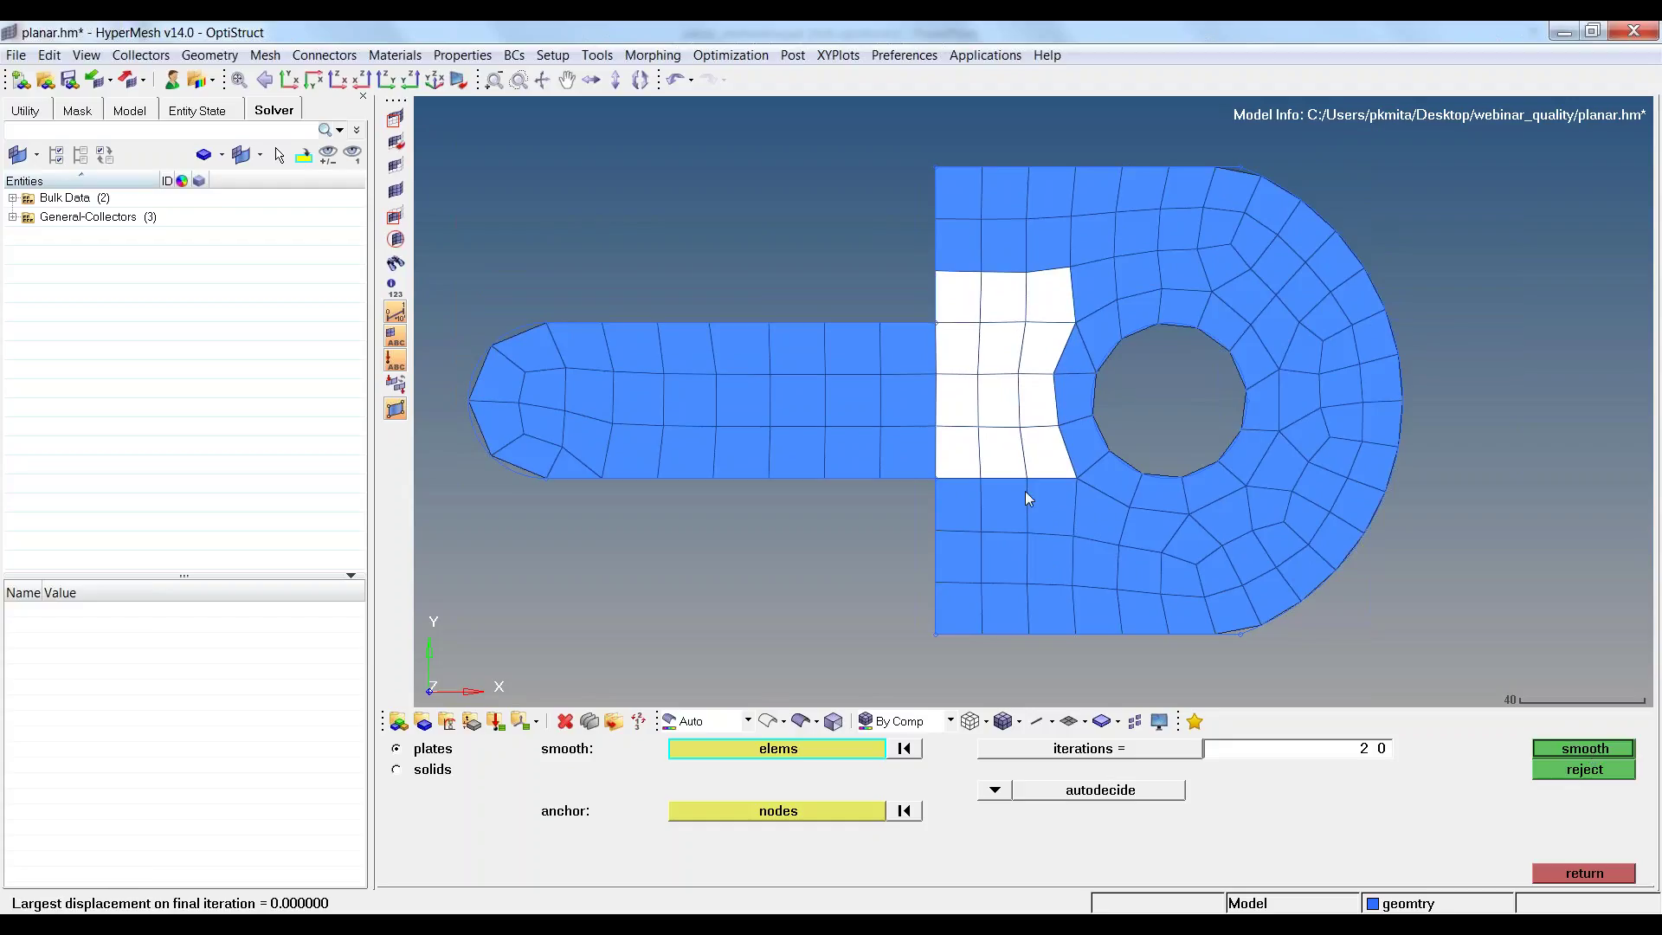
pyautogui.click(1591, 875)
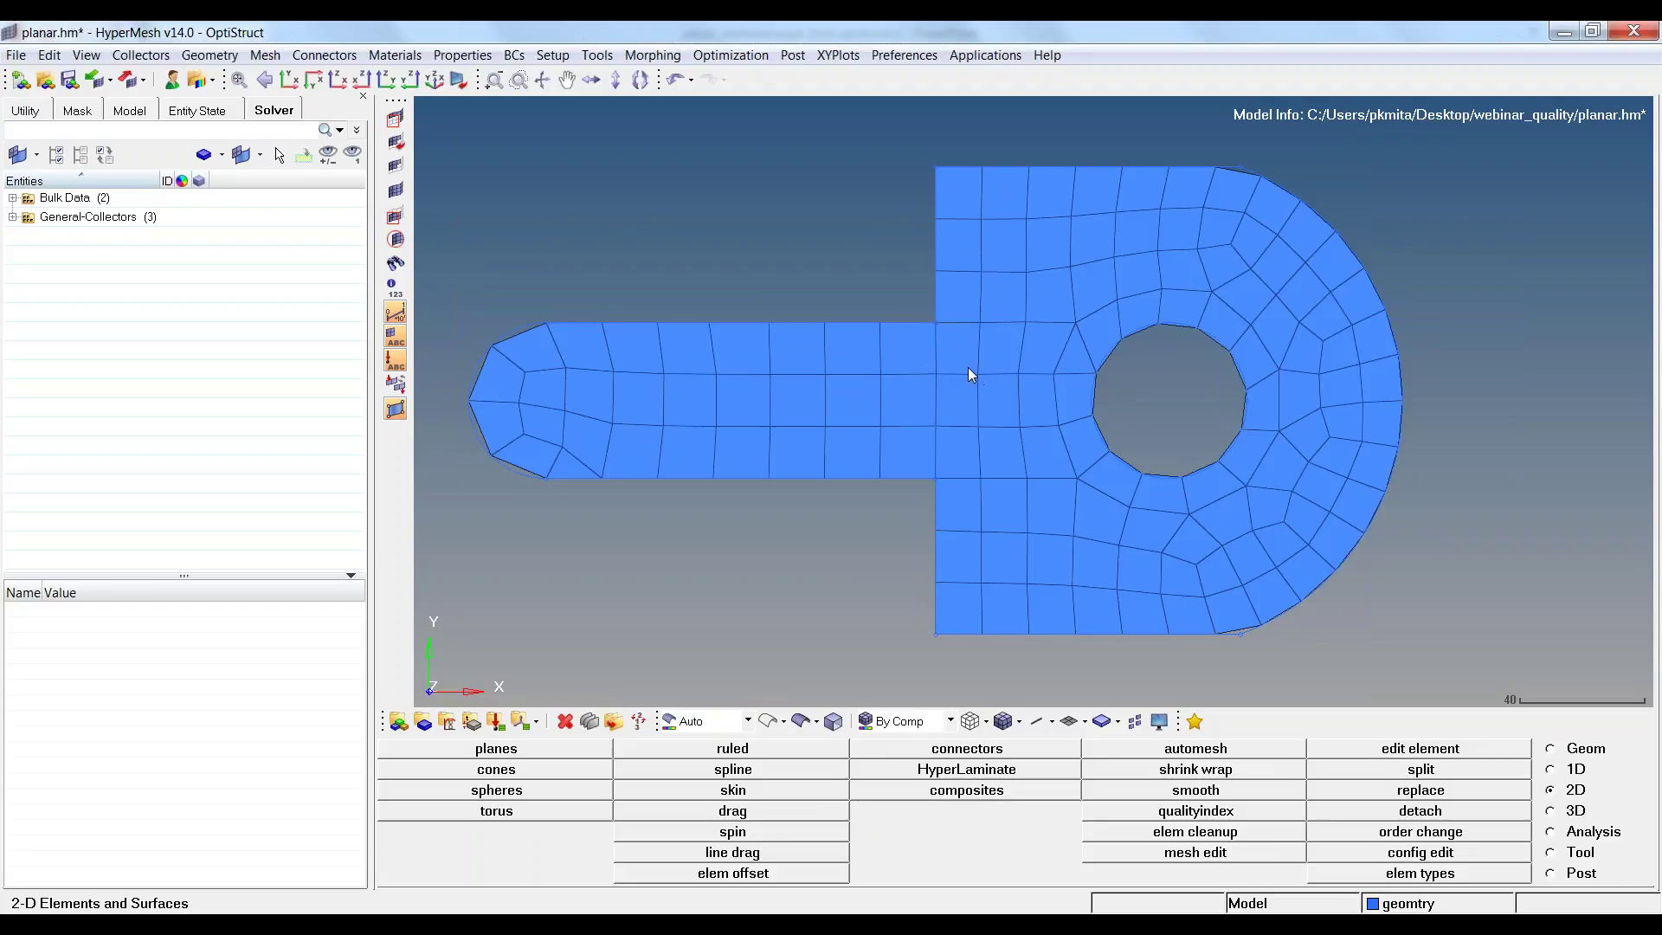
# Open example2.hm, discarding the planar model, and expand its components in the Model browser.
pyautogui.click(21, 80)
pyautogui.click(184, 200)
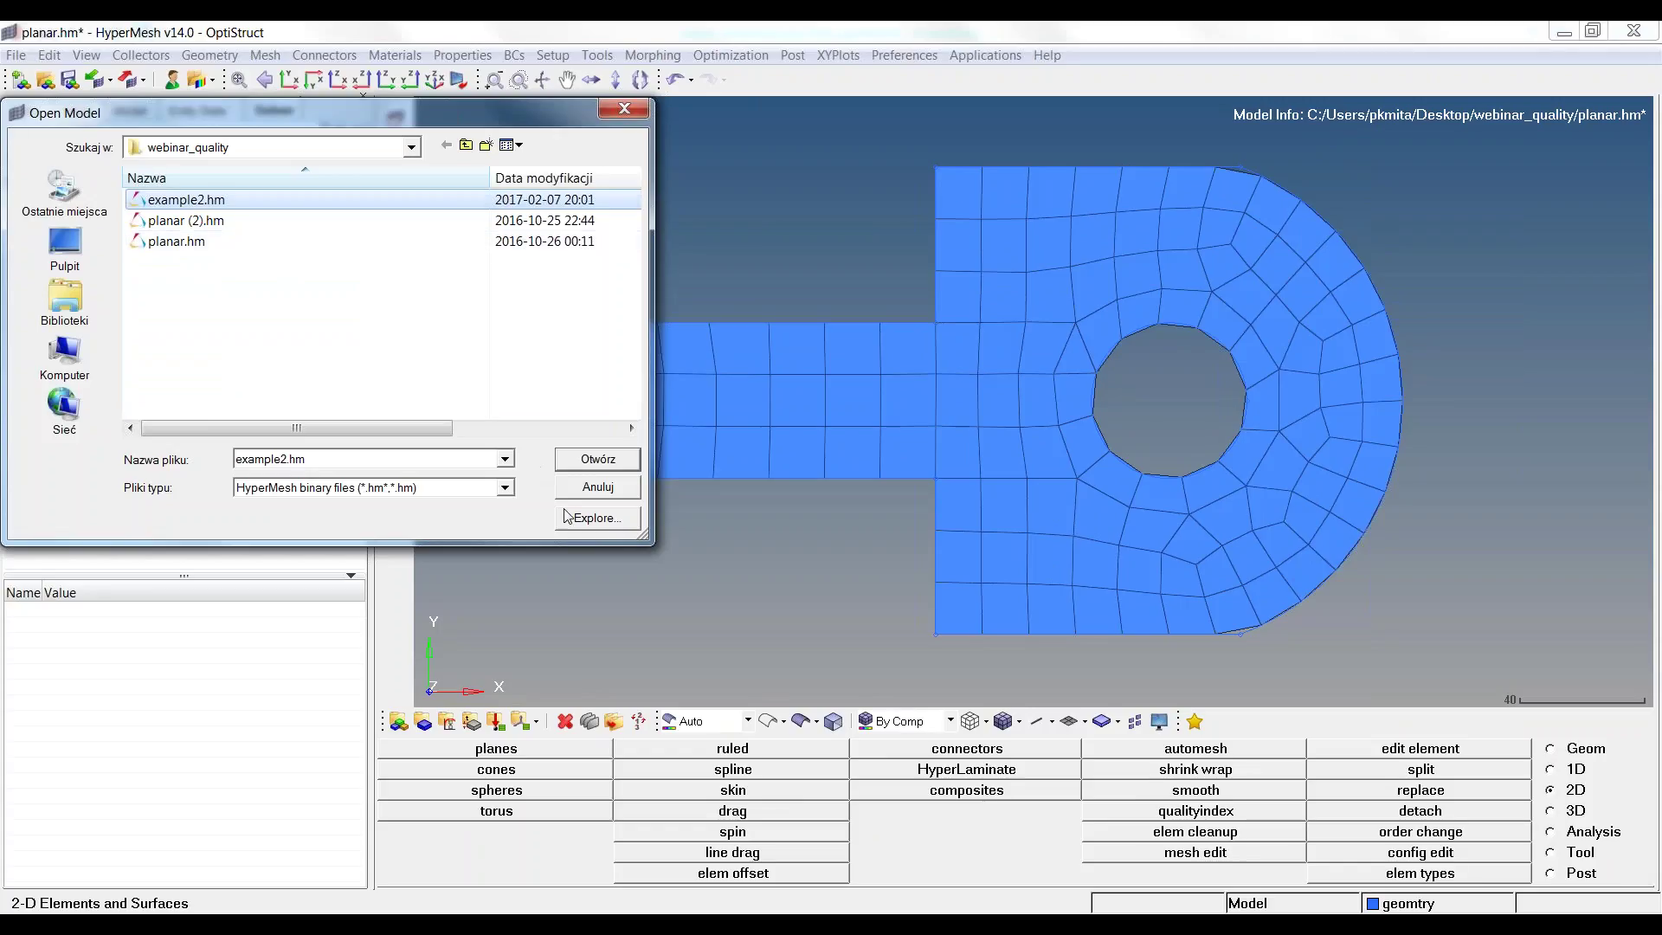
pyautogui.click(599, 459)
pyautogui.click(821, 559)
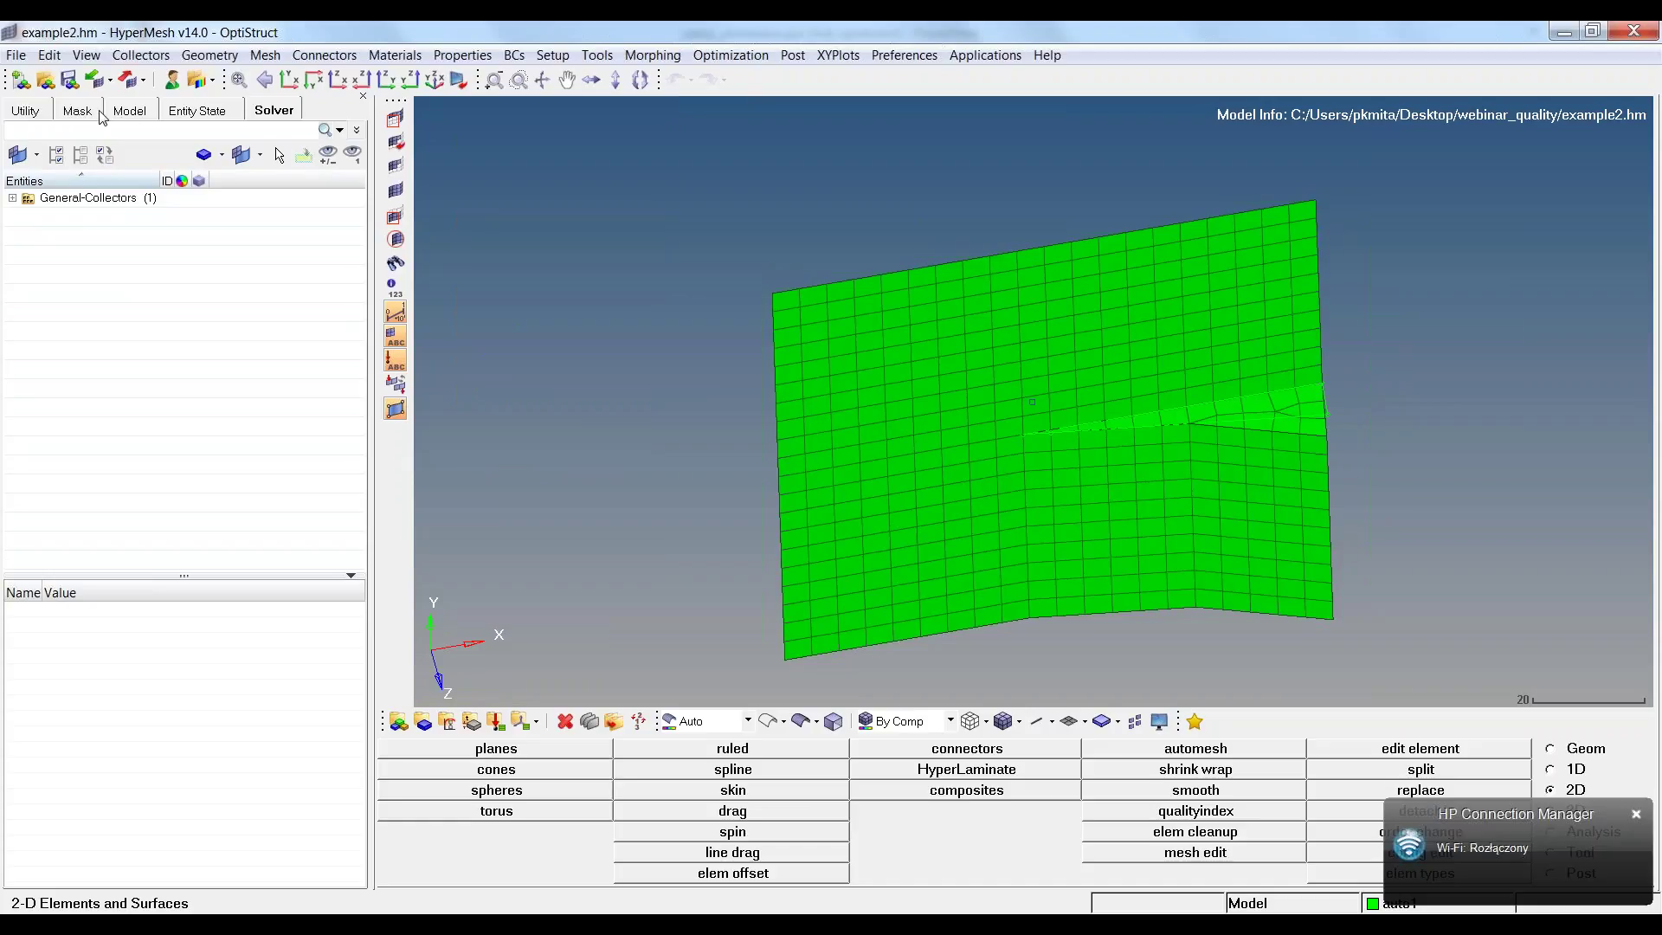
pyautogui.click(129, 111)
pyautogui.click(13, 244)
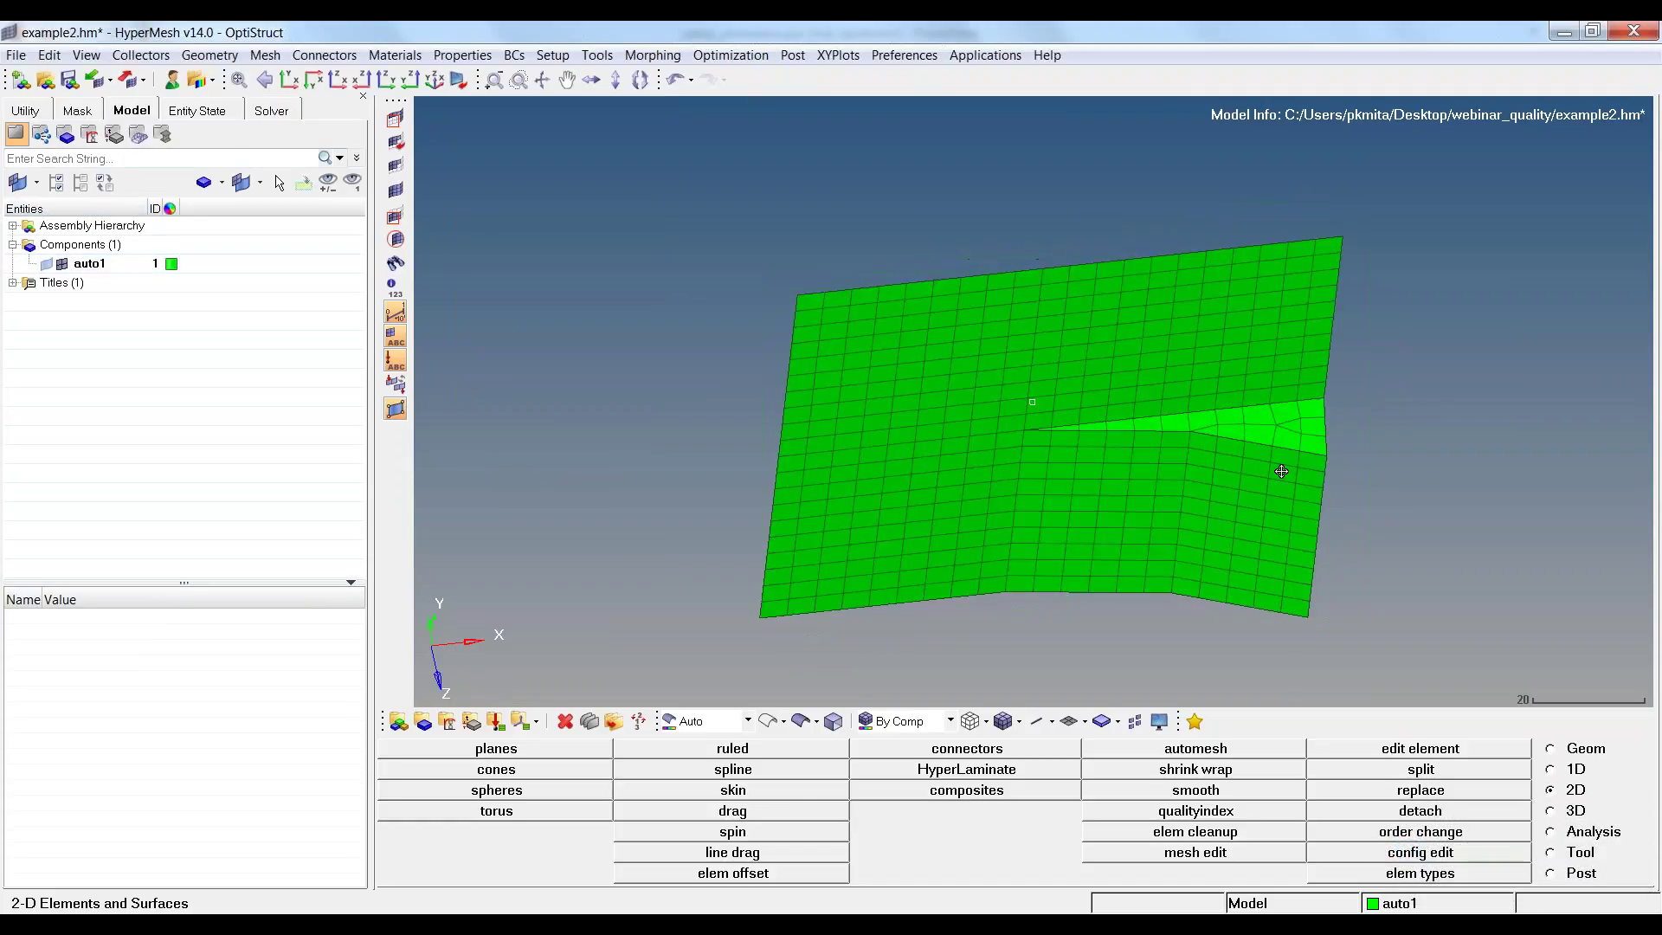
# Rotate, zoom and pan the mesh to inspect the thin wedge of elements at the fold.
pyautogui.moveTo(1276, 457)
pyautogui.keyDown('ctrl'); pyautogui.mouseDown()
pyautogui.moveTo(1111, 409)
pyautogui.moveTo(1050, 341)
pyautogui.moveTo(1113, 434)
pyautogui.moveTo(1094, 397)
pyautogui.moveTo(1024, 394)
pyautogui.moveTo(1125, 285)
pyautogui.moveTo(880, 323)
pyautogui.moveTo(1071, 342)
pyautogui.mouseUp(); pyautogui.keyUp('ctrl')
pyautogui.scroll(3, 1024, 394)
pyautogui.scroll(5, 1024, 394)
pyautogui.scroll(5, 1024, 394)
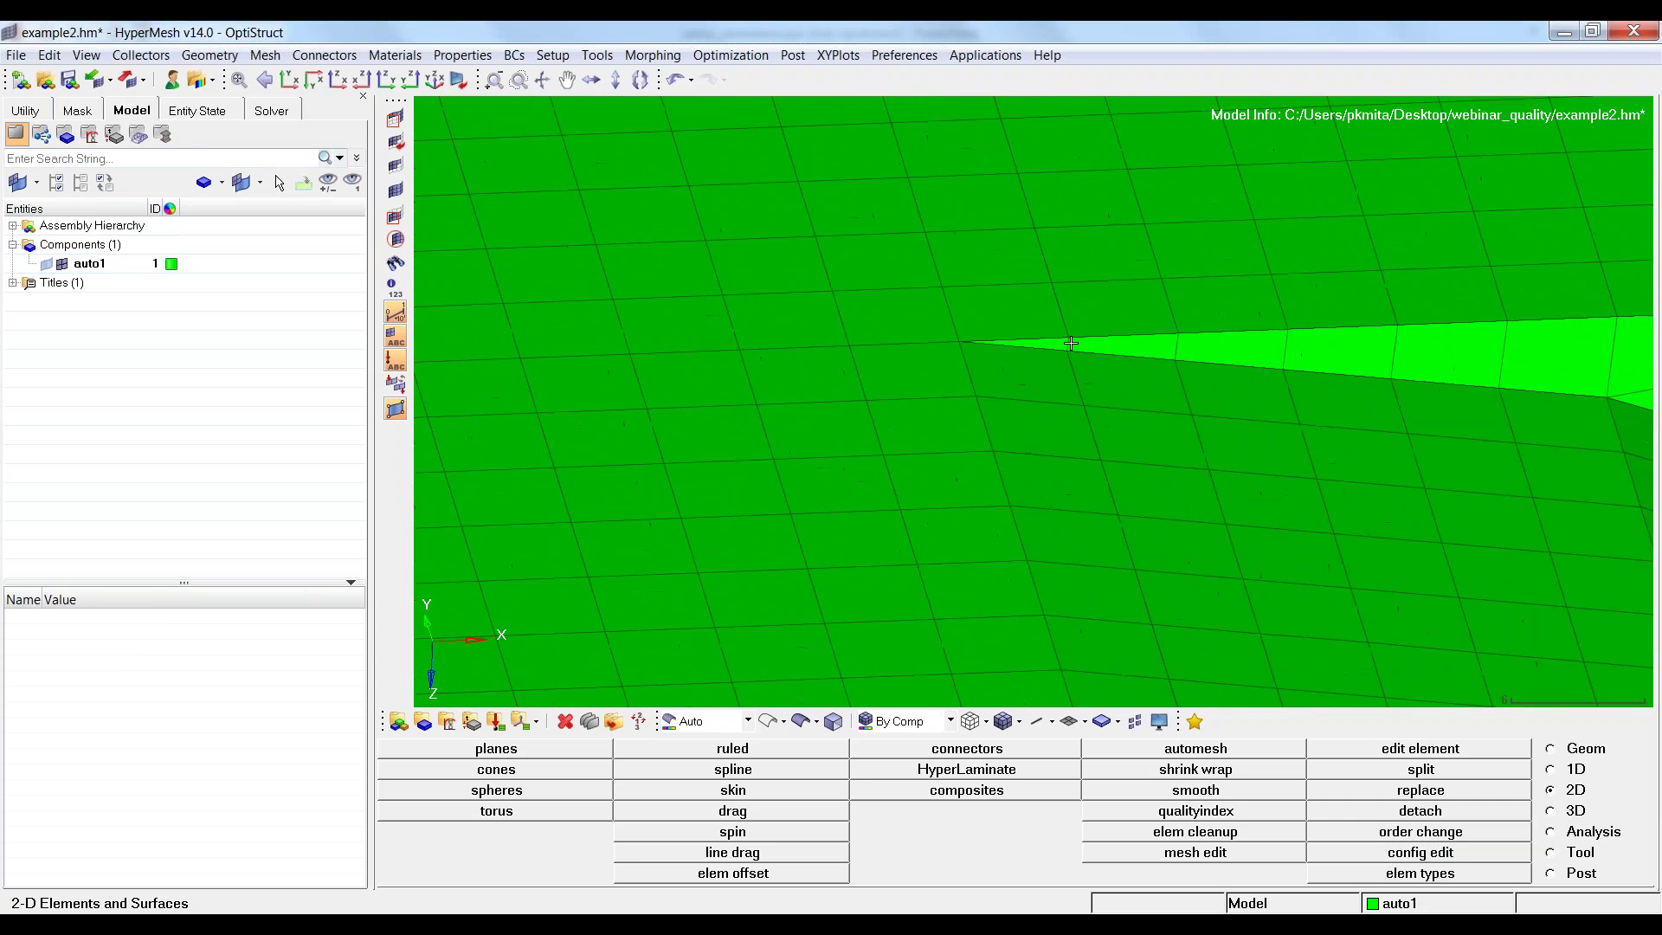
pyautogui.scroll(-1, 1071, 343)
pyautogui.scroll(-4, 1071, 343)
pyautogui.scroll(-2, 1070, 343)
pyautogui.moveTo(1033, 402)
pyautogui.keyDown('ctrl'); pyautogui.mouseDown()
pyautogui.moveTo(997, 423)
pyautogui.moveTo(1170, 423)
pyautogui.mouseUp(); pyautogui.keyUp('ctrl')
pyautogui.scroll(3, 997, 423)
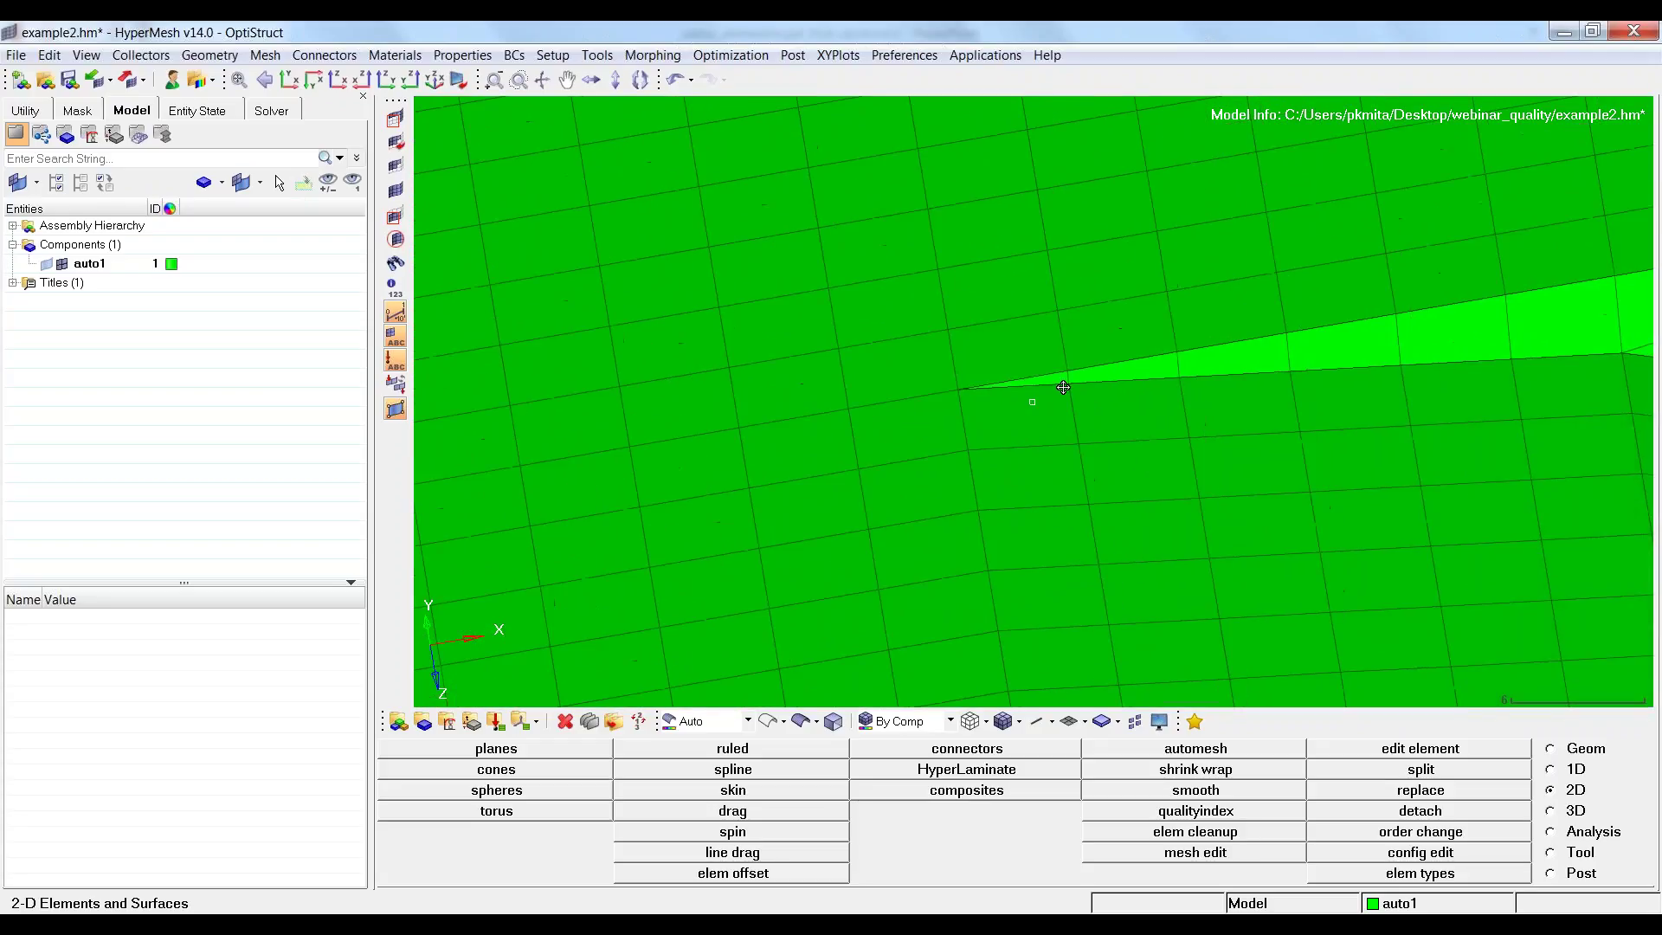
pyautogui.moveTo(1064, 387)
pyautogui.keyDown('ctrl'); pyautogui.mouseDown()
pyautogui.moveTo(1069, 424)
pyautogui.moveTo(1079, 360)
pyautogui.mouseUp(); pyautogui.keyUp('ctrl')
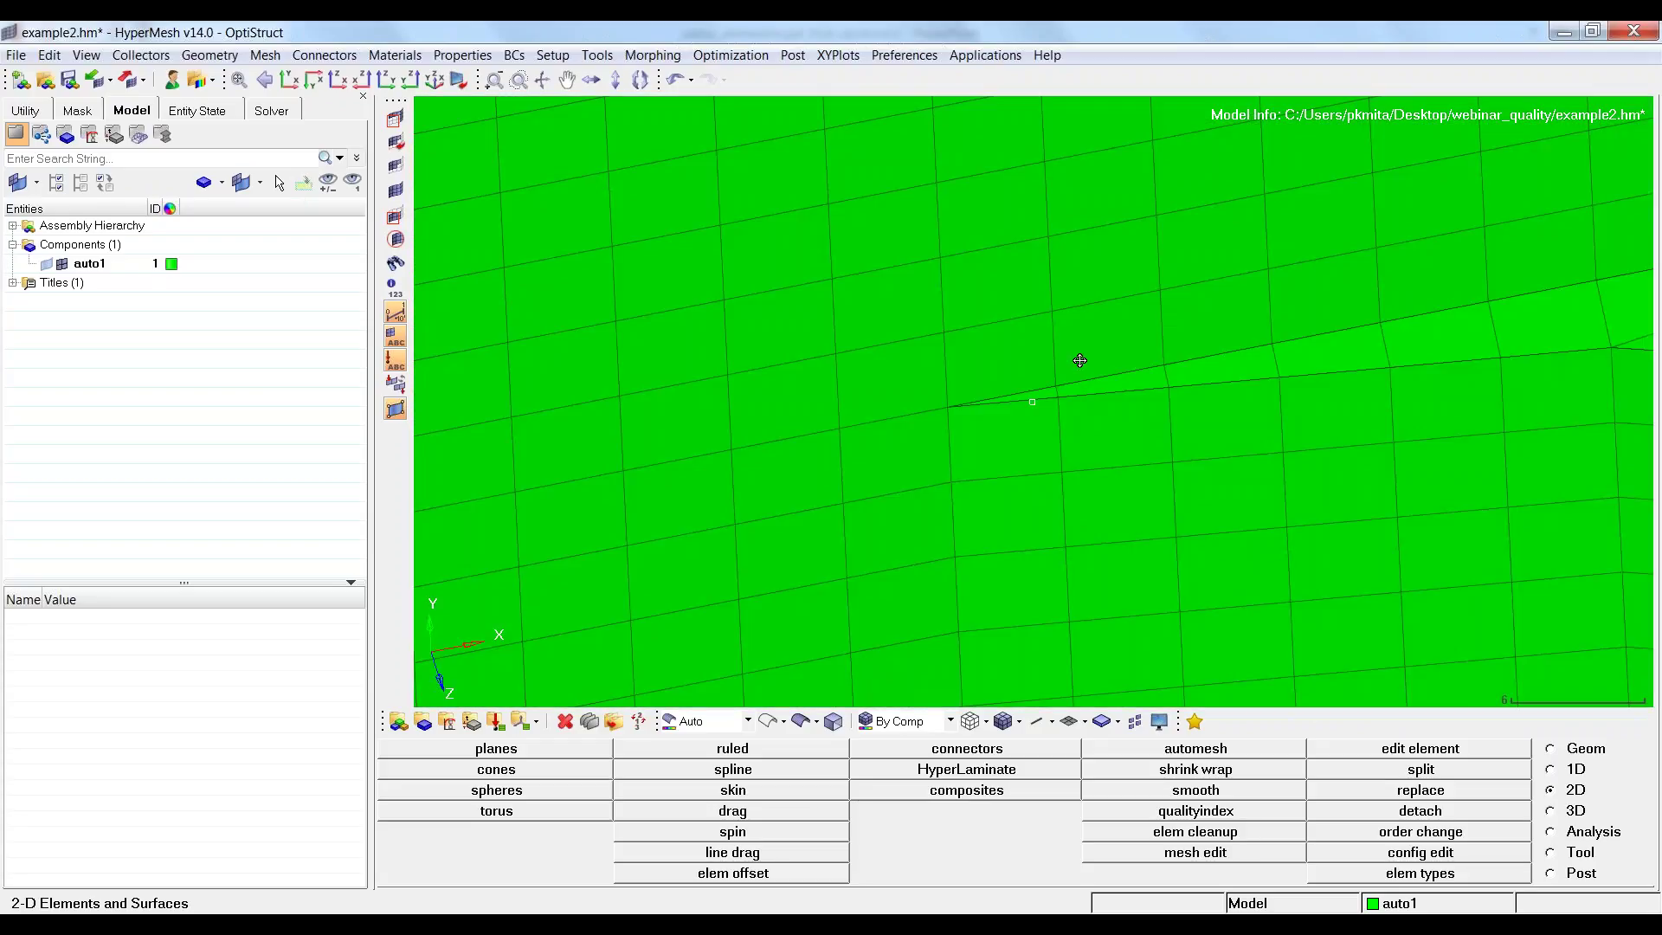
pyautogui.scroll(-3, 1081, 360)
pyautogui.scroll(-2, 1056, 415)
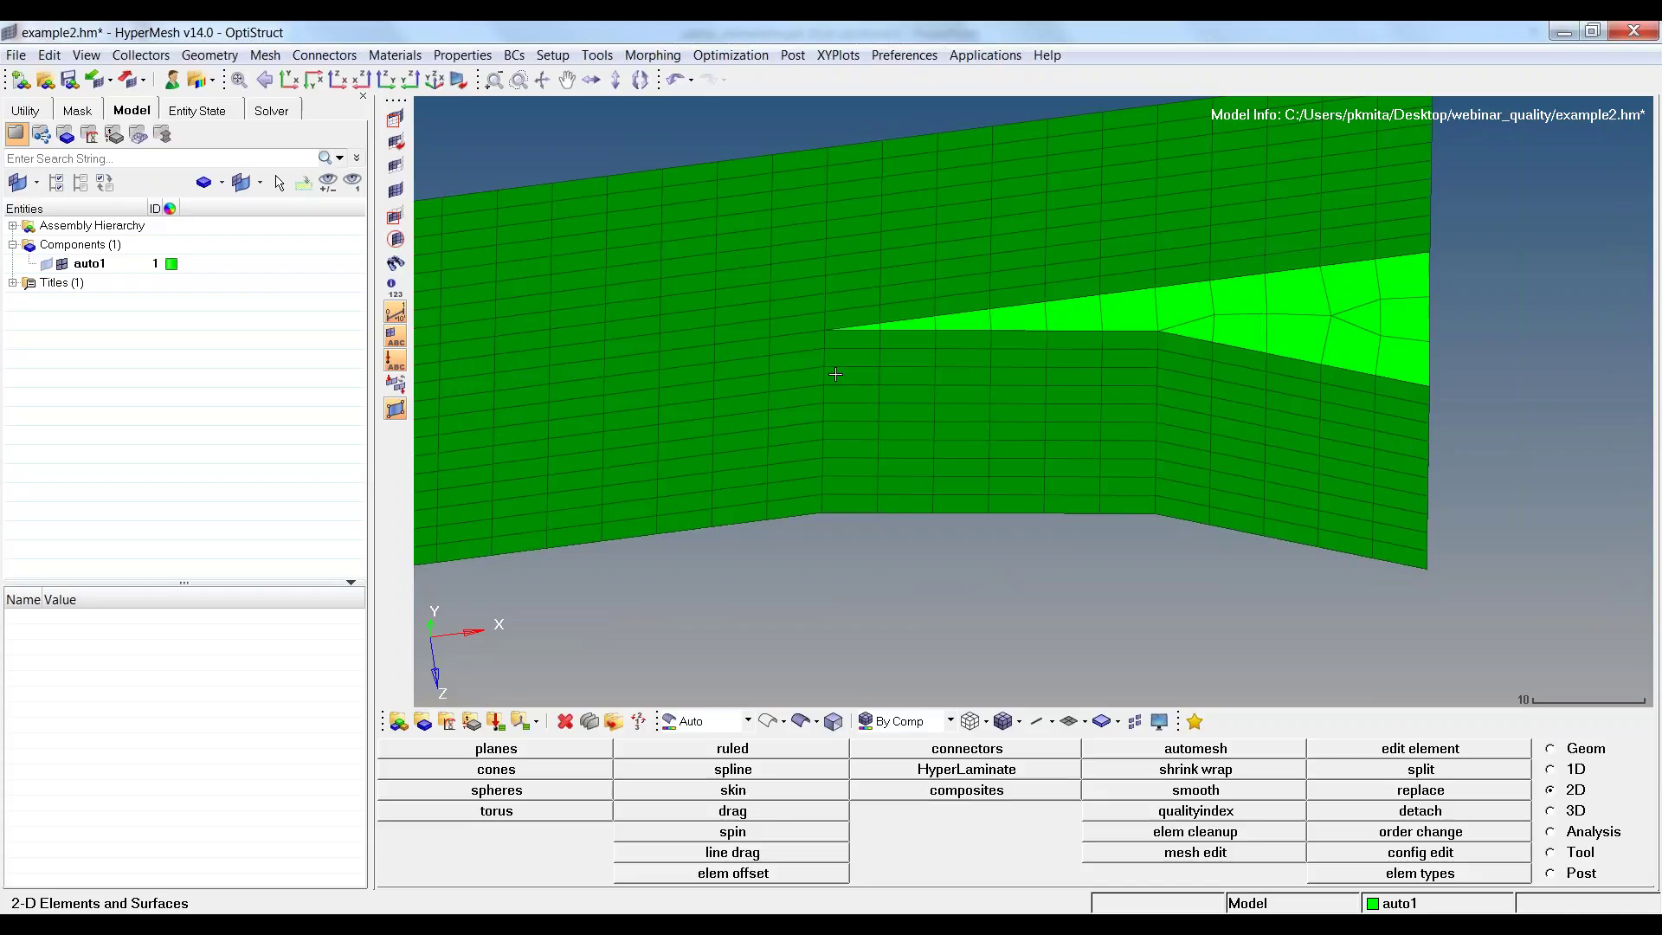
pyautogui.keyDown('ctrl'); pyautogui.moveTo(836, 374); pyautogui.dragTo(968, 414, button='right'); pyautogui.keyUp('ctrl')
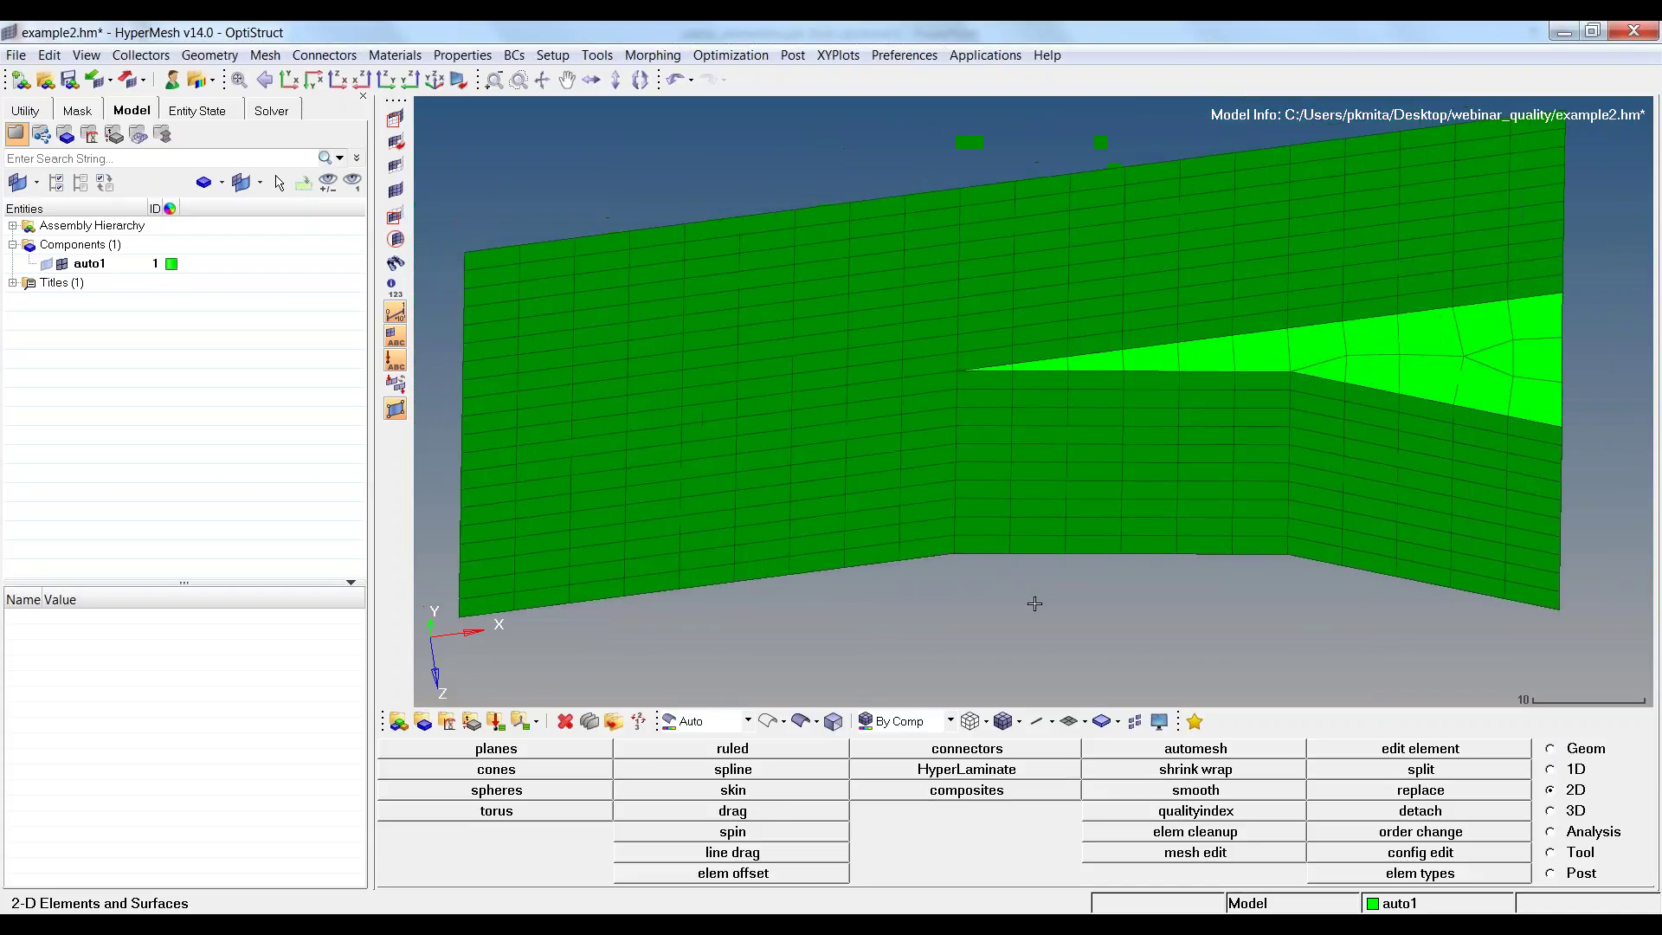
# Run the 2-D aspect ratio check: 2 of 418 elements fail, worst at 7.17.
pyautogui.click(1569, 857)
pyautogui.click(1195, 748)
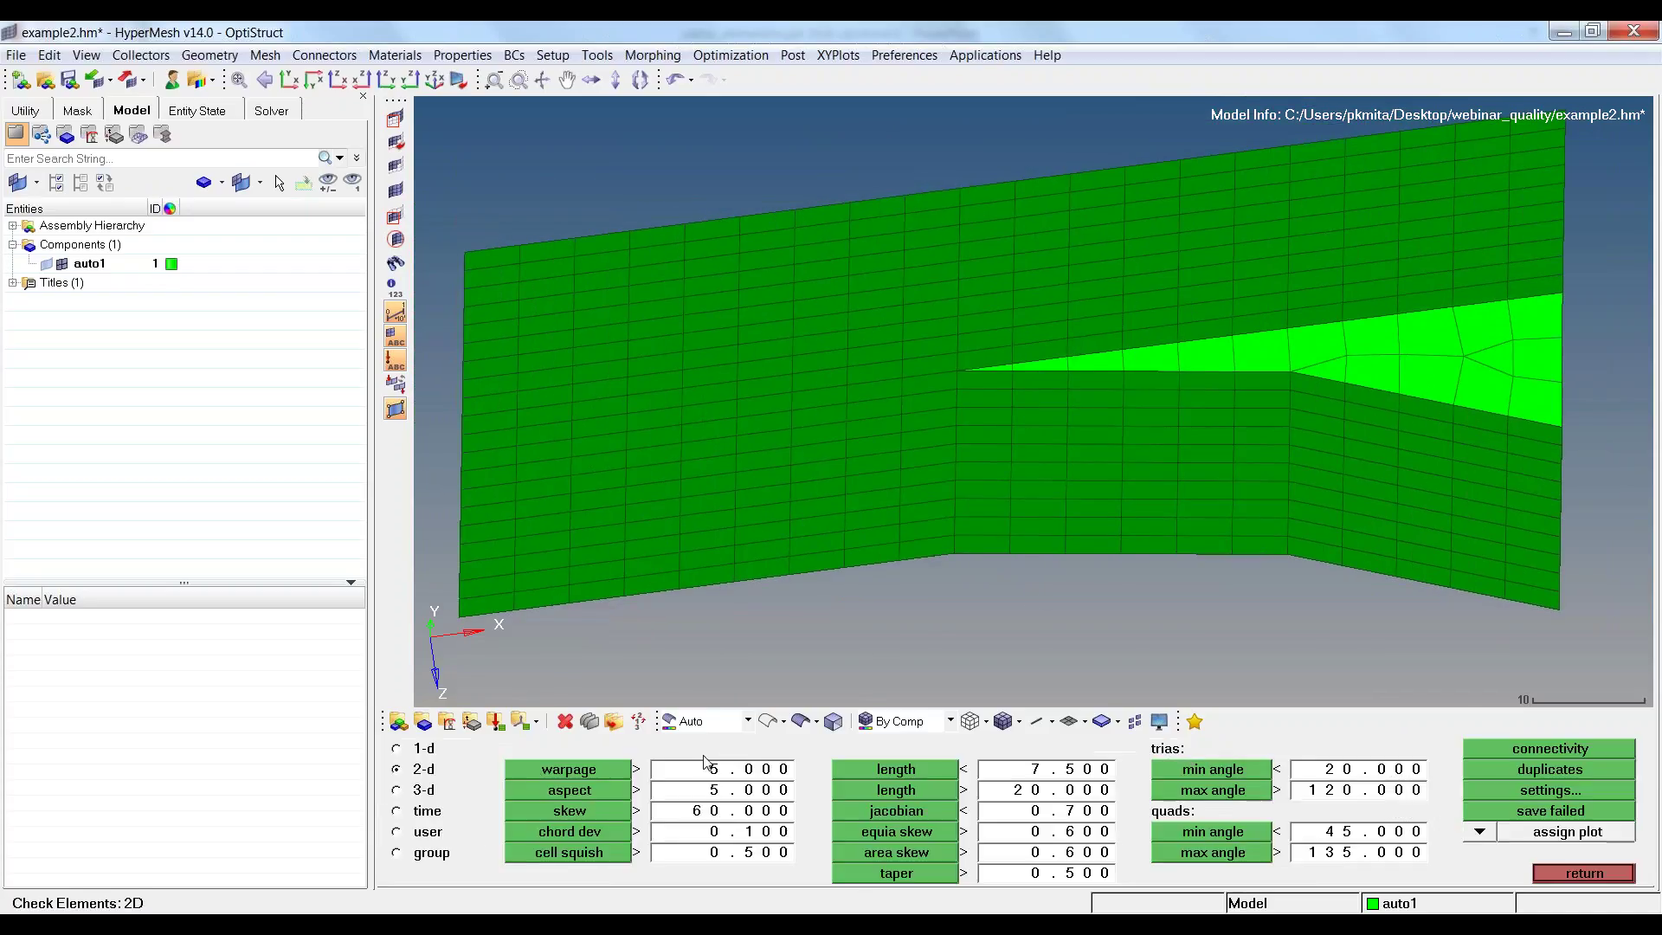
pyautogui.click(543, 790)
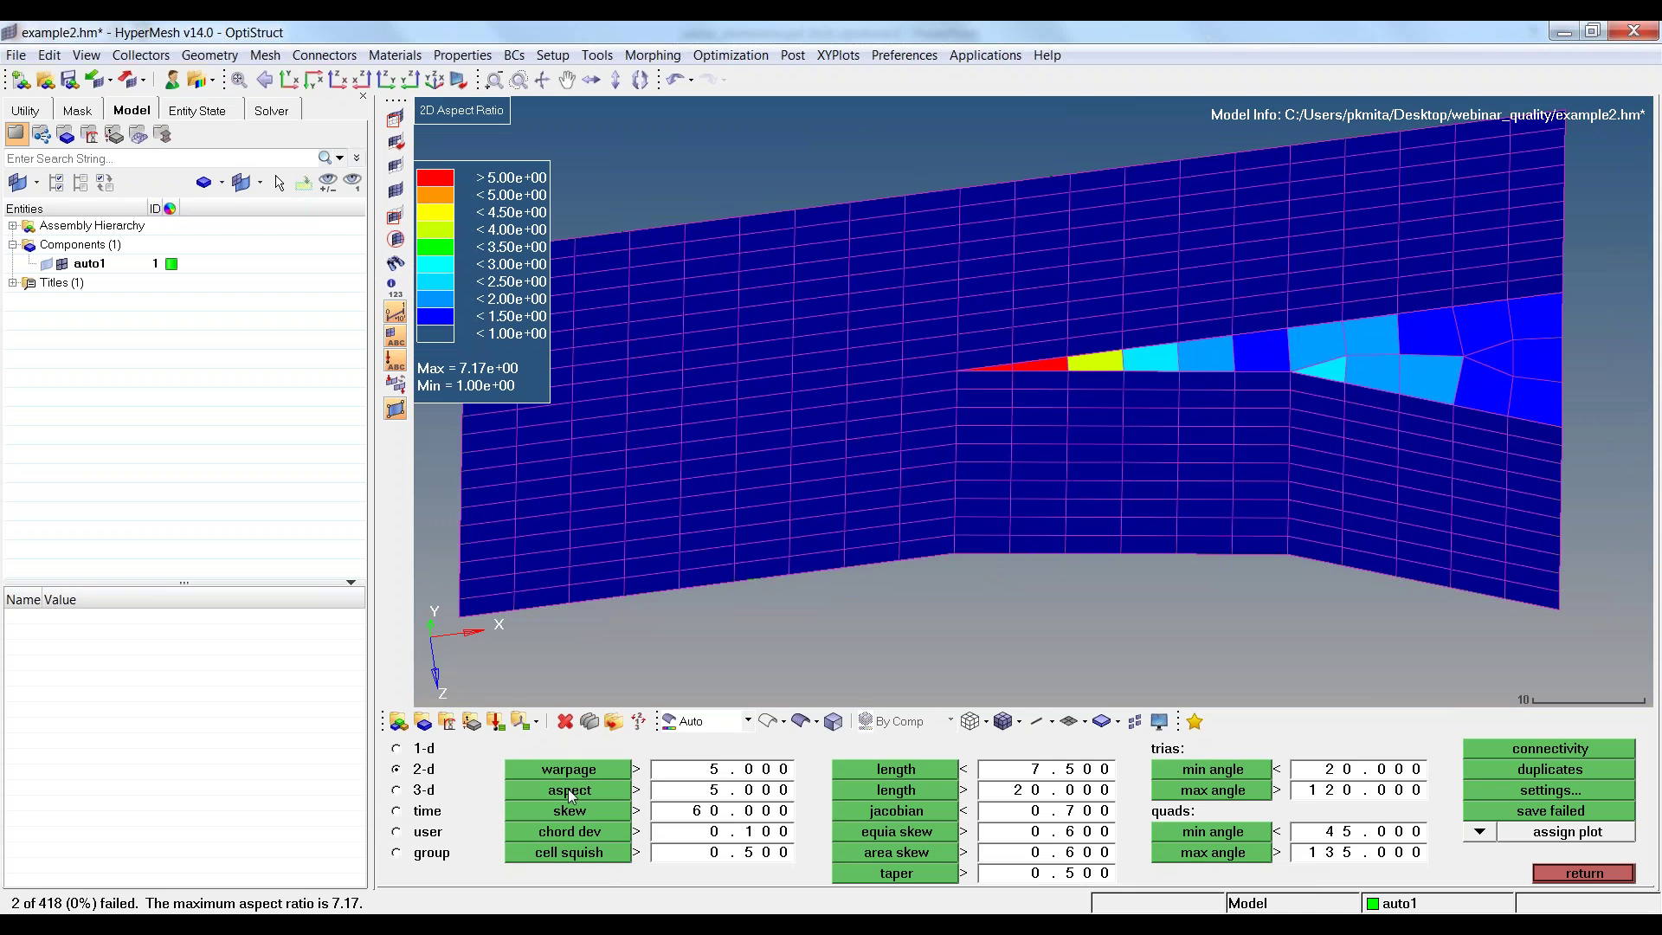
pyautogui.keyDown('ctrl'); pyautogui.moveTo(1082, 415); pyautogui.dragTo(1328, 413); pyautogui.keyUp('ctrl')
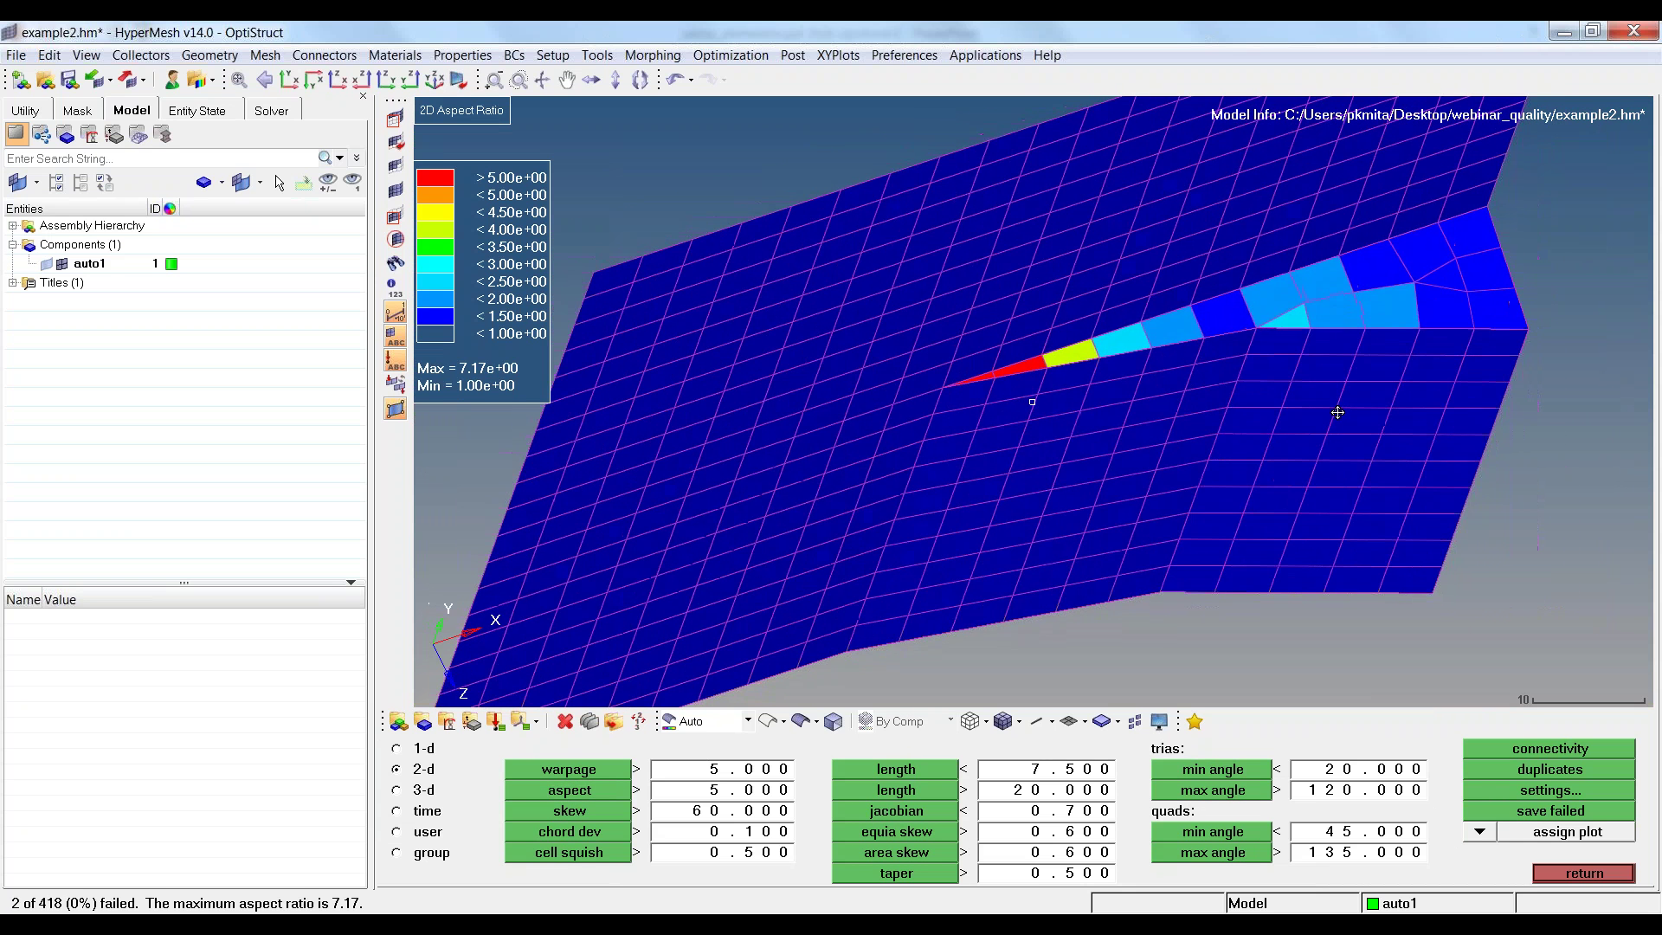
pyautogui.scroll(2, 1021, 394)
pyautogui.scroll(1, 1022, 394)
pyautogui.scroll(2, 1022, 394)
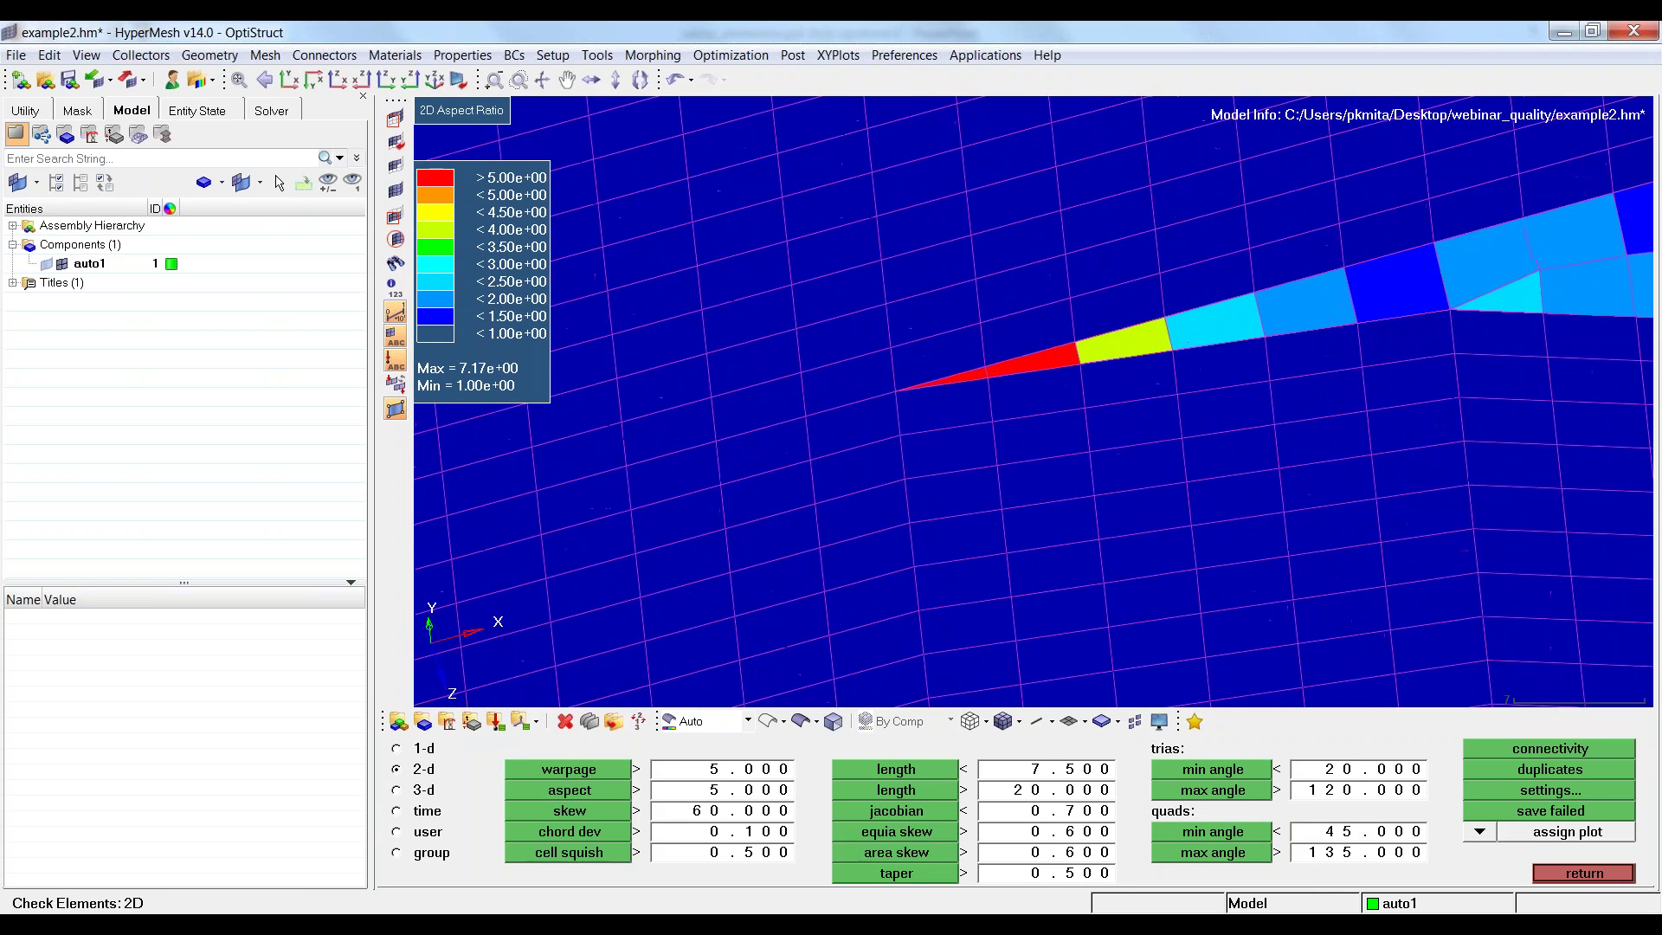
pyautogui.scroll(-3, 1019, 376)
pyautogui.keyDown('ctrl'); pyautogui.moveTo(1019, 377); pyautogui.dragTo(992, 380); pyautogui.keyUp('ctrl')
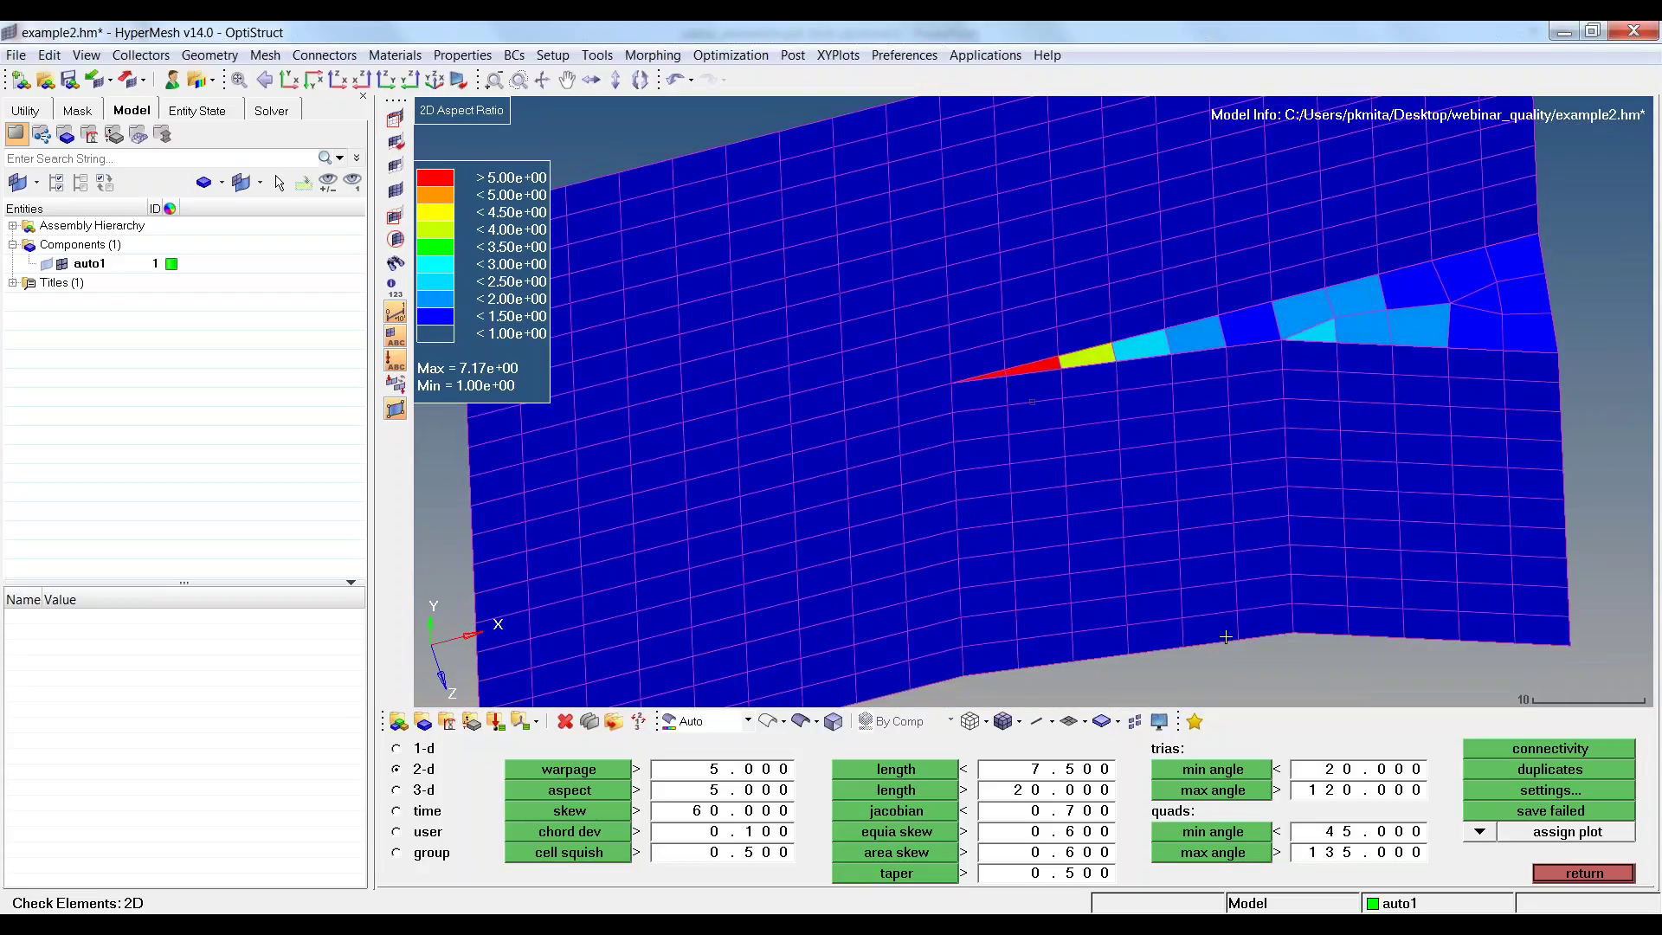
pyautogui.click(1584, 875)
pyautogui.scroll(2, 1014, 347)
pyautogui.scroll(2, 1014, 346)
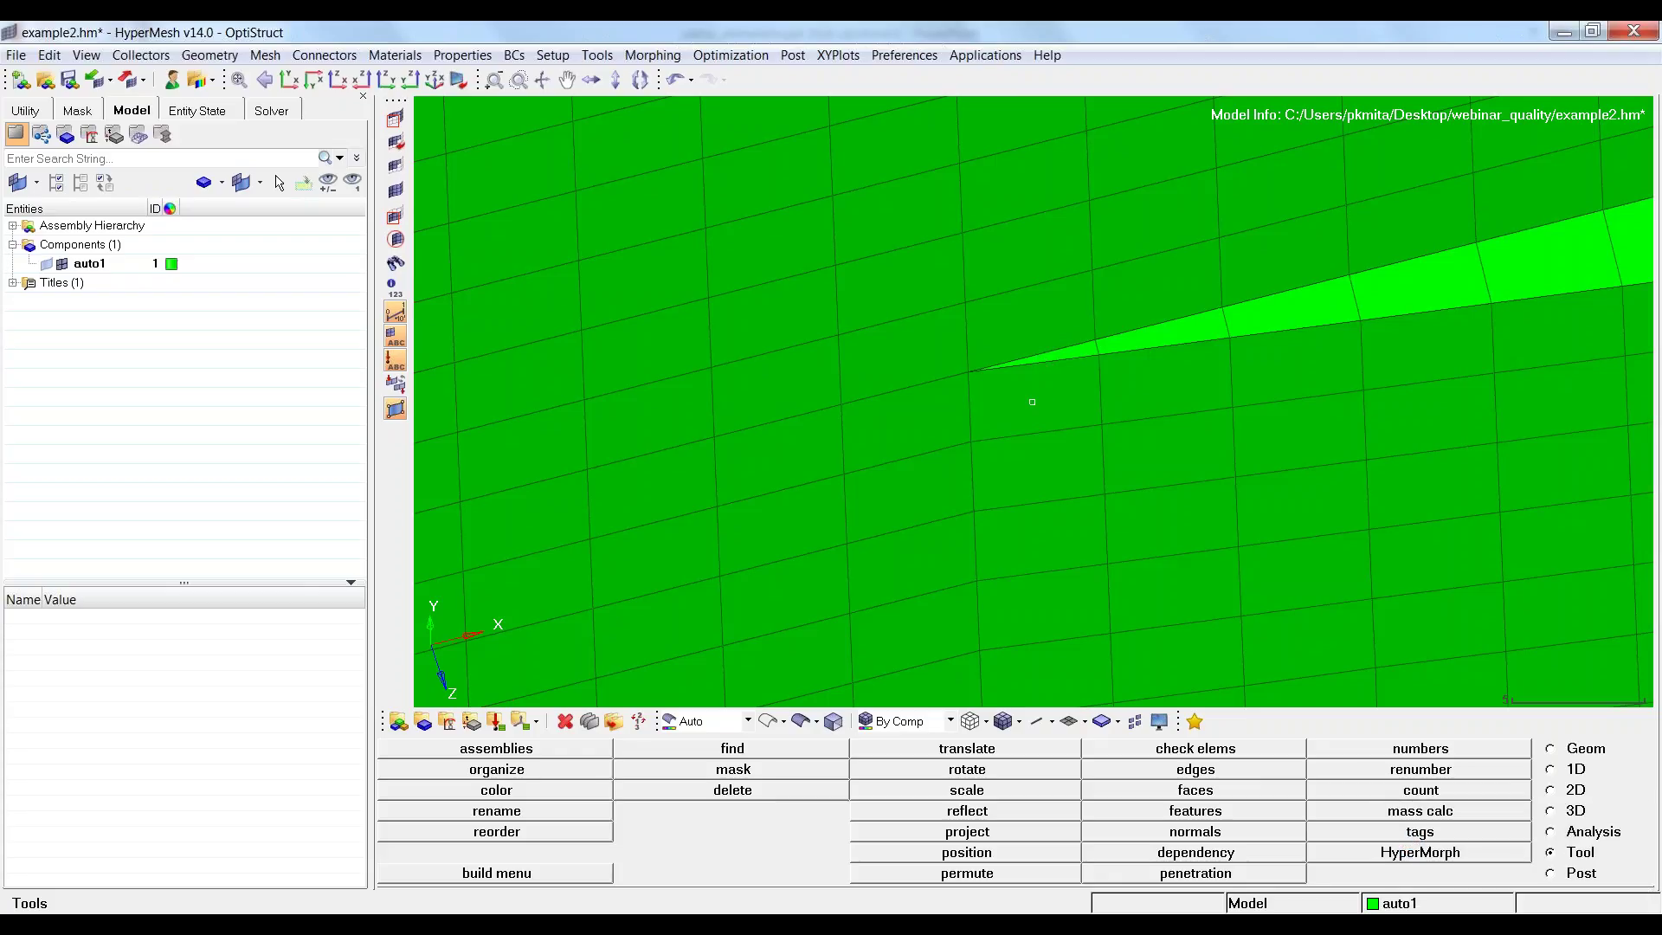
# Plot warpage of the 2D elements around the sliver wedge.
pyautogui.moveTo(1032, 402)
pyautogui.keyDown('ctrl'); pyautogui.mouseDown()
pyautogui.moveTo(1076, 397)
pyautogui.moveTo(1076, 375)
pyautogui.moveTo(1005, 386)
pyautogui.moveTo(1083, 408)
pyautogui.moveTo(1057, 393)
pyautogui.moveTo(1010, 283)
pyautogui.mouseUp(); pyautogui.keyUp('ctrl')
pyautogui.scroll(-2, 1005, 385)
pyautogui.scroll(3, 1010, 282)
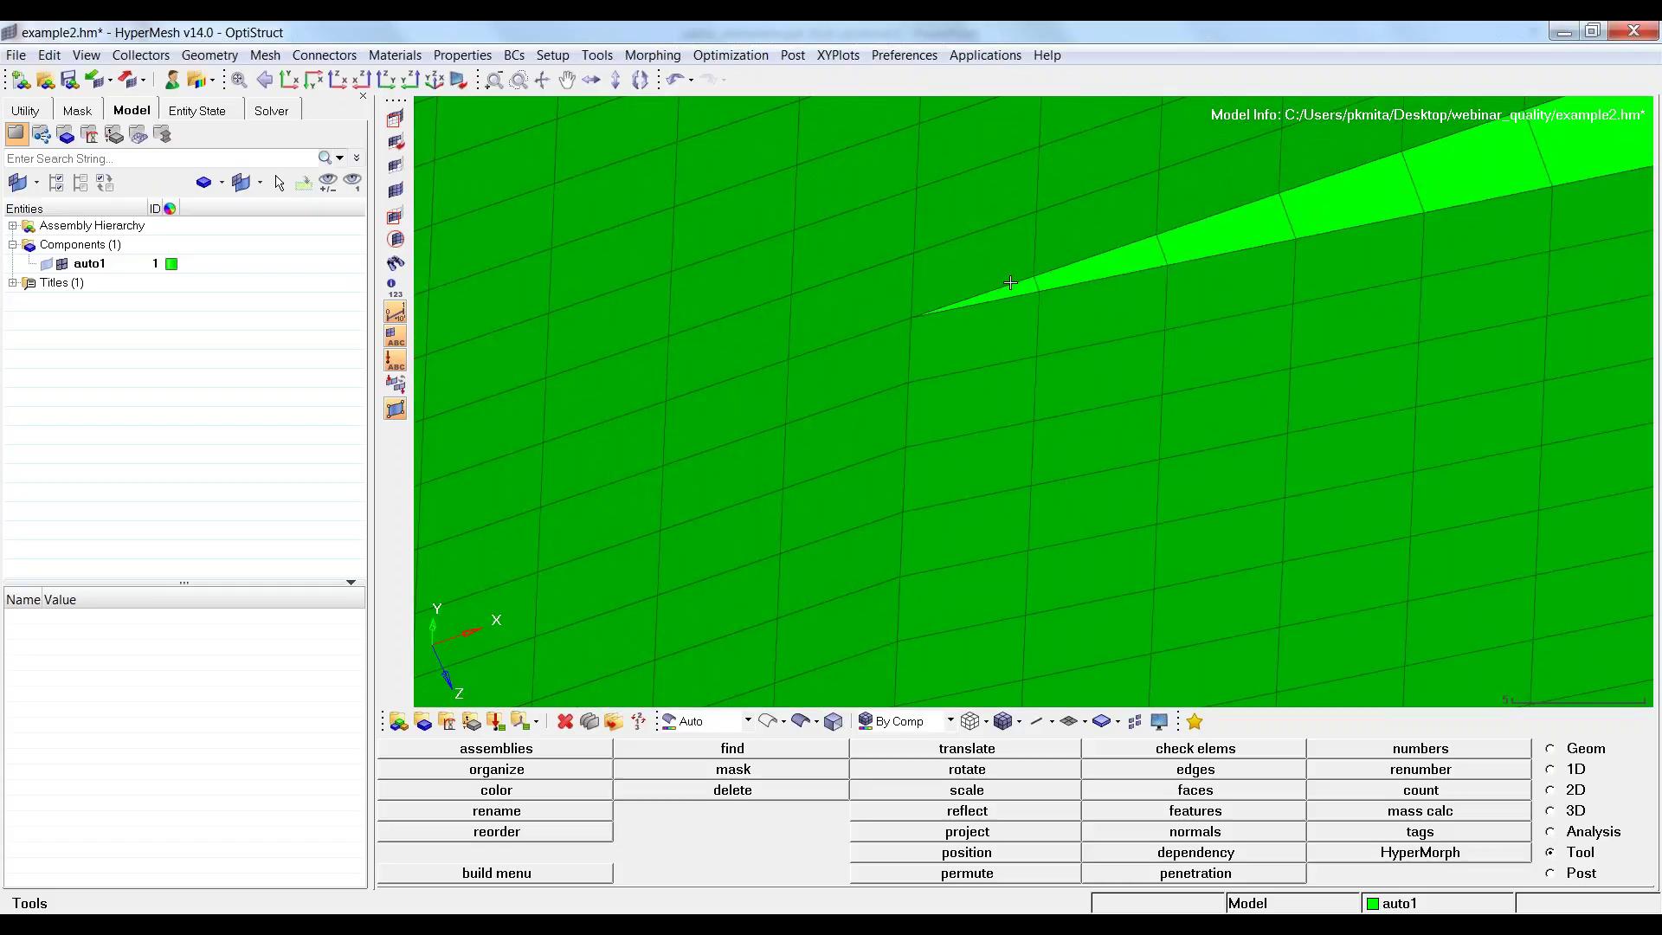
pyautogui.moveTo(1028, 302)
pyautogui.keyDown('ctrl'); pyautogui.mouseDown()
pyautogui.moveTo(1057, 464)
pyautogui.moveTo(1208, 655)
pyautogui.mouseUp(); pyautogui.keyUp('ctrl')
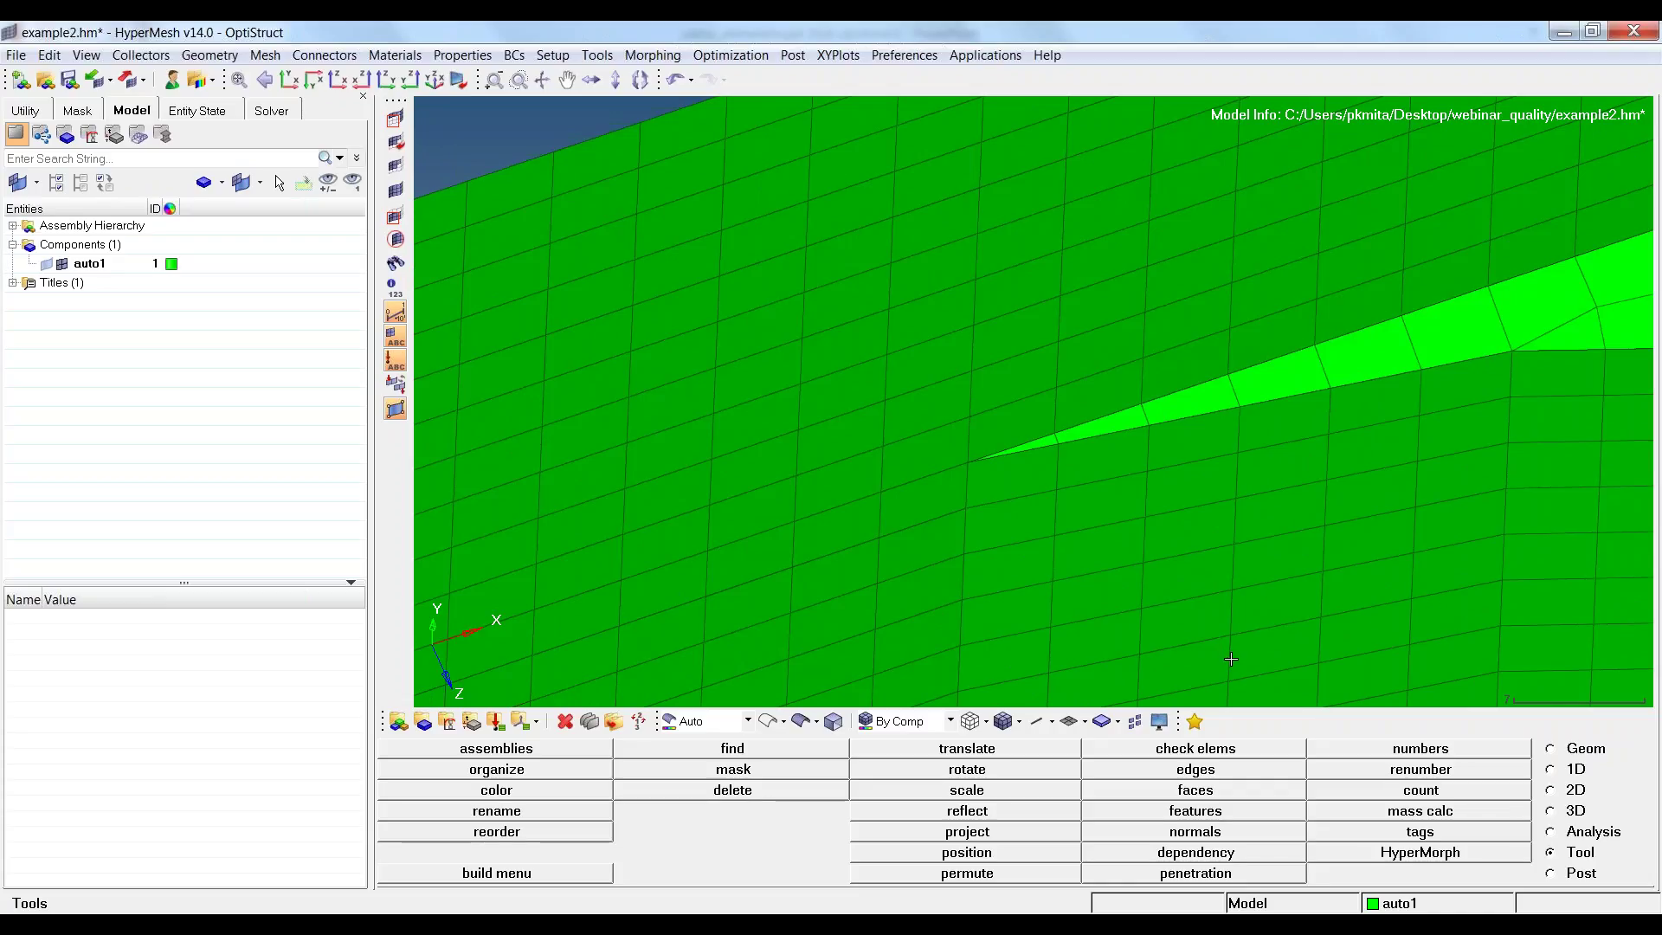
pyautogui.click(1231, 758)
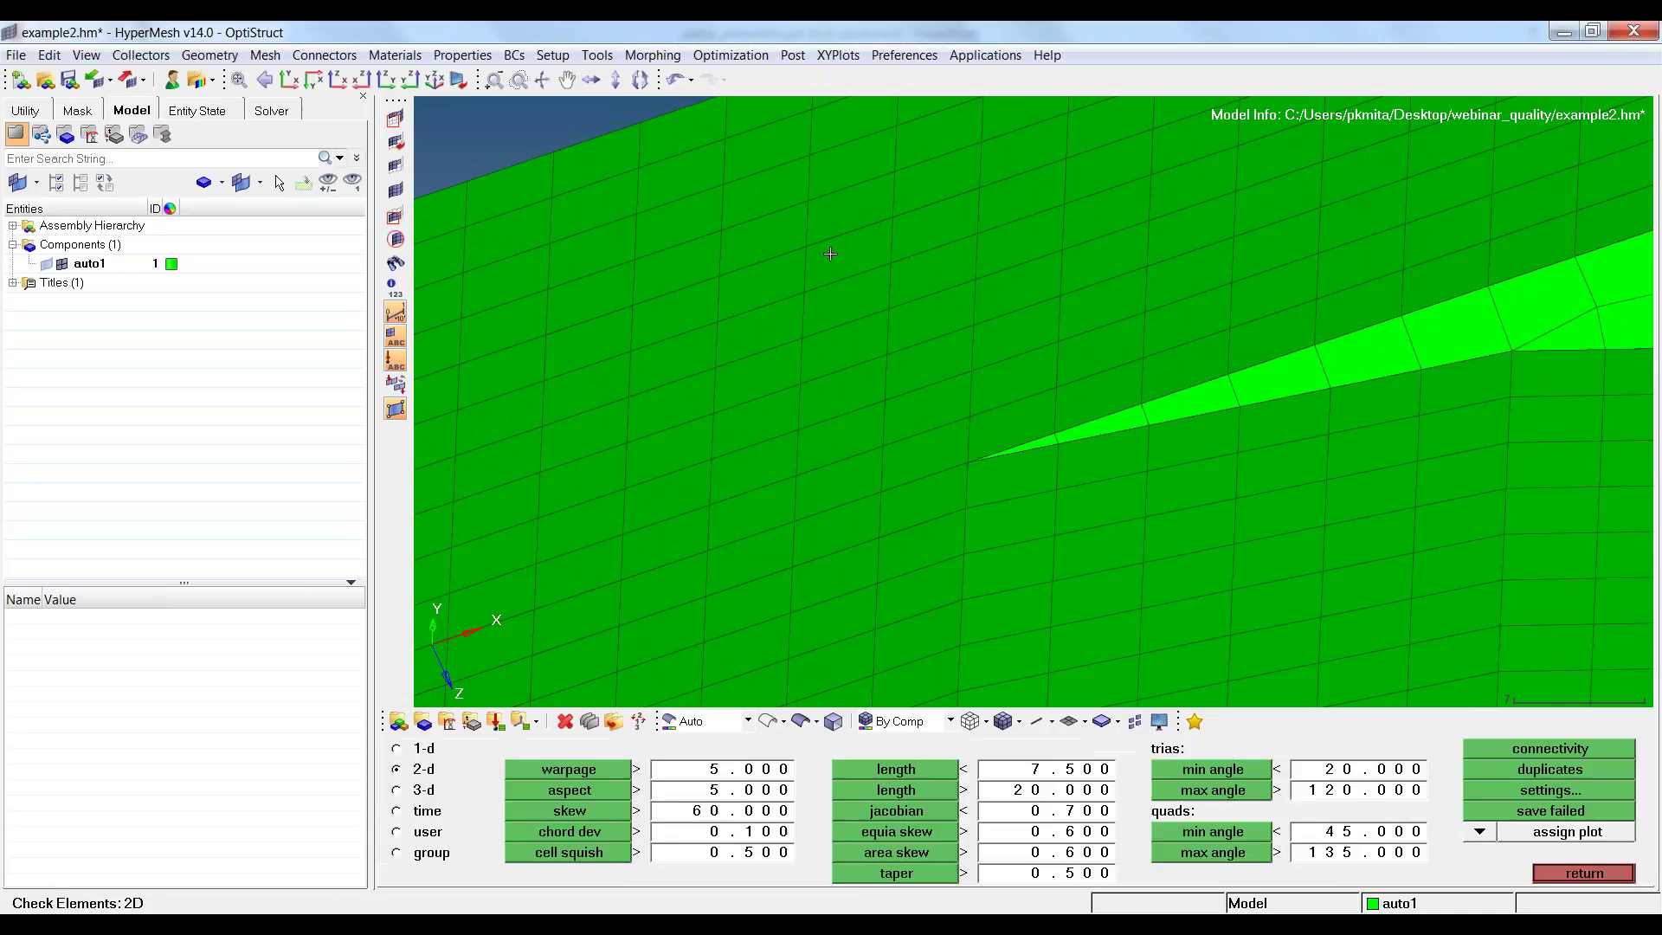
pyautogui.click(578, 771)
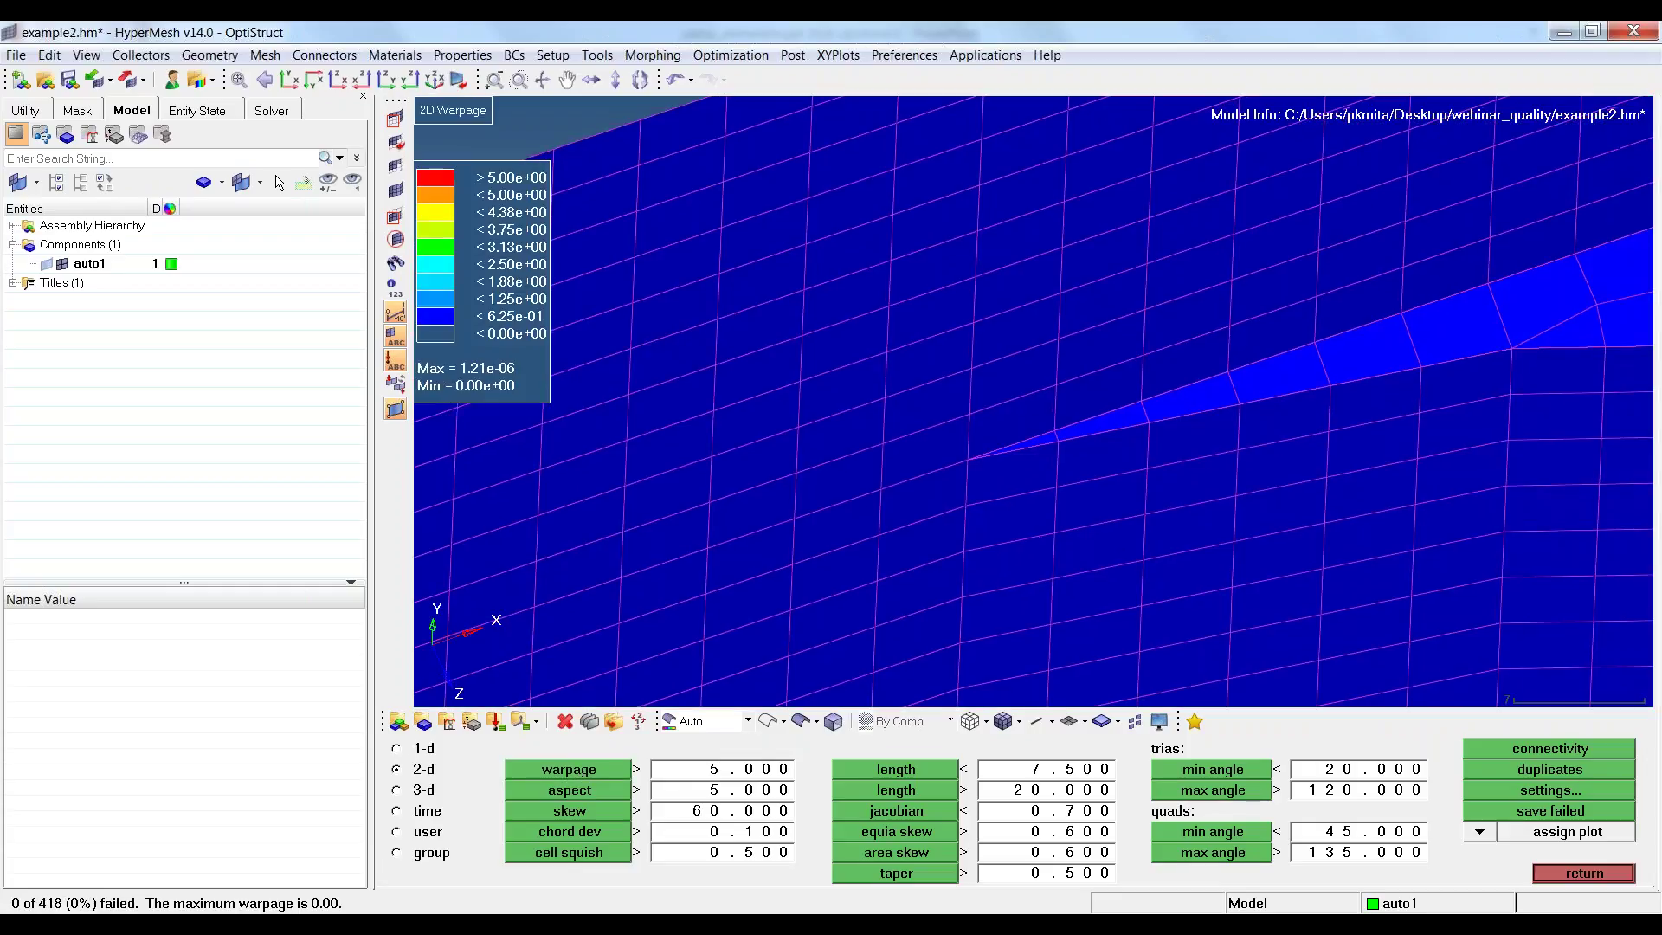
pyautogui.keyDown('ctrl'); pyautogui.moveTo(1104, 464); pyautogui.dragTo(1035, 411, button='right'); pyautogui.keyUp('ctrl')
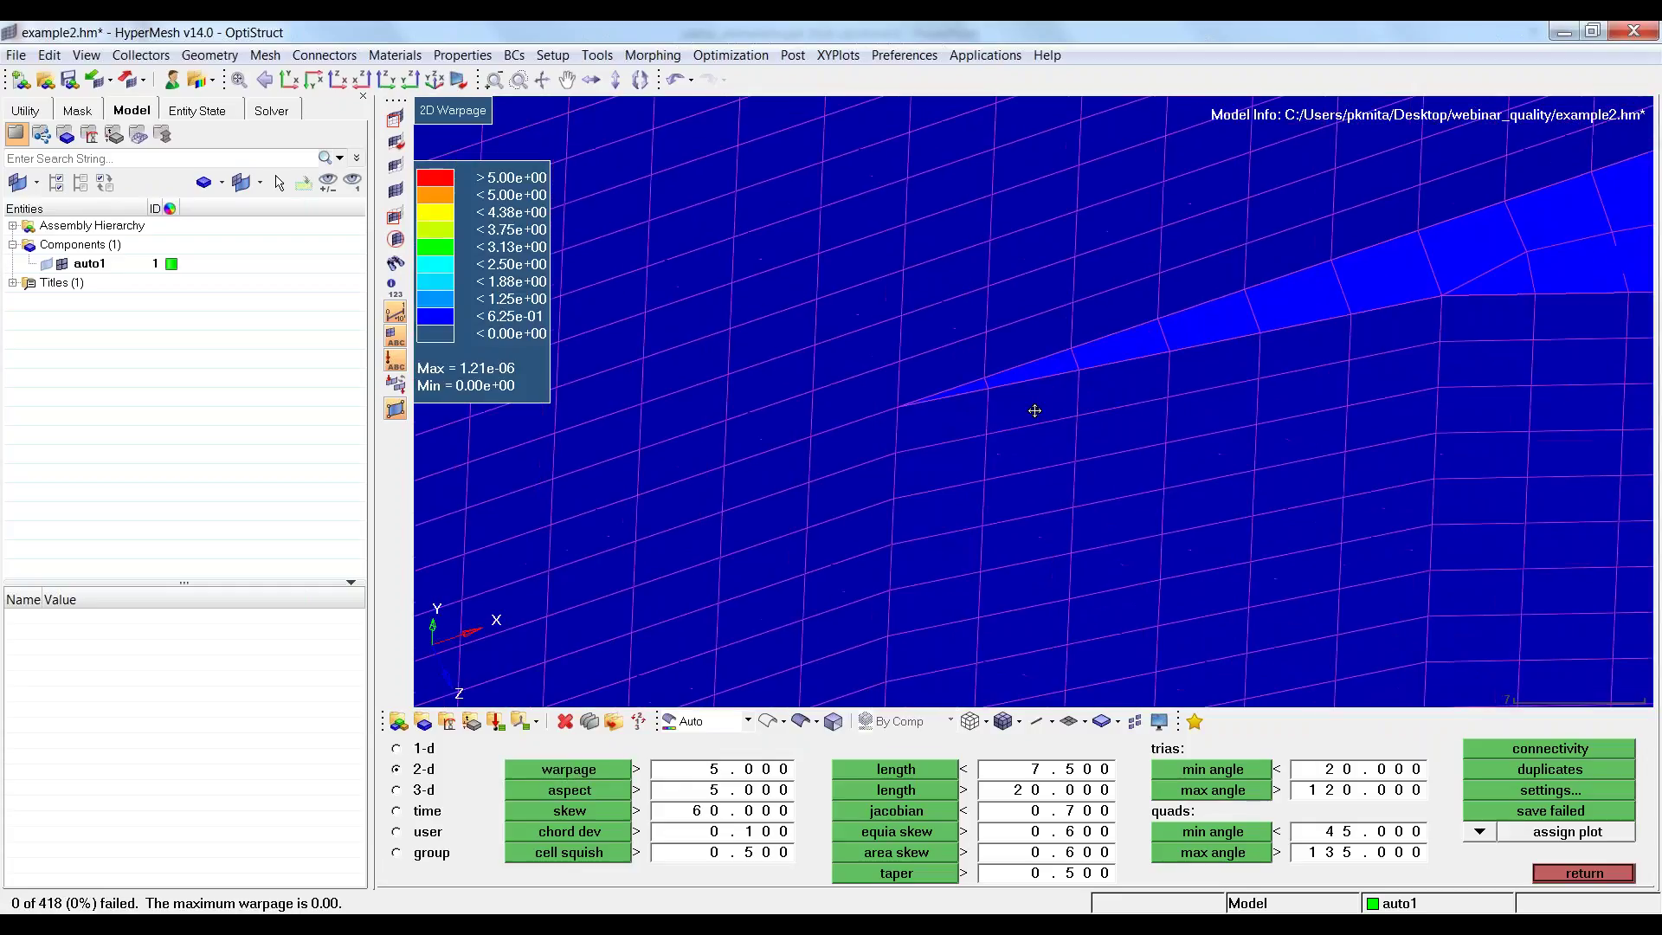
pyautogui.scroll(-2, 1035, 411)
# Plot aspect ratio, skew, and min/max tria and quad angles, then clear the contour.
pyautogui.click(554, 791)
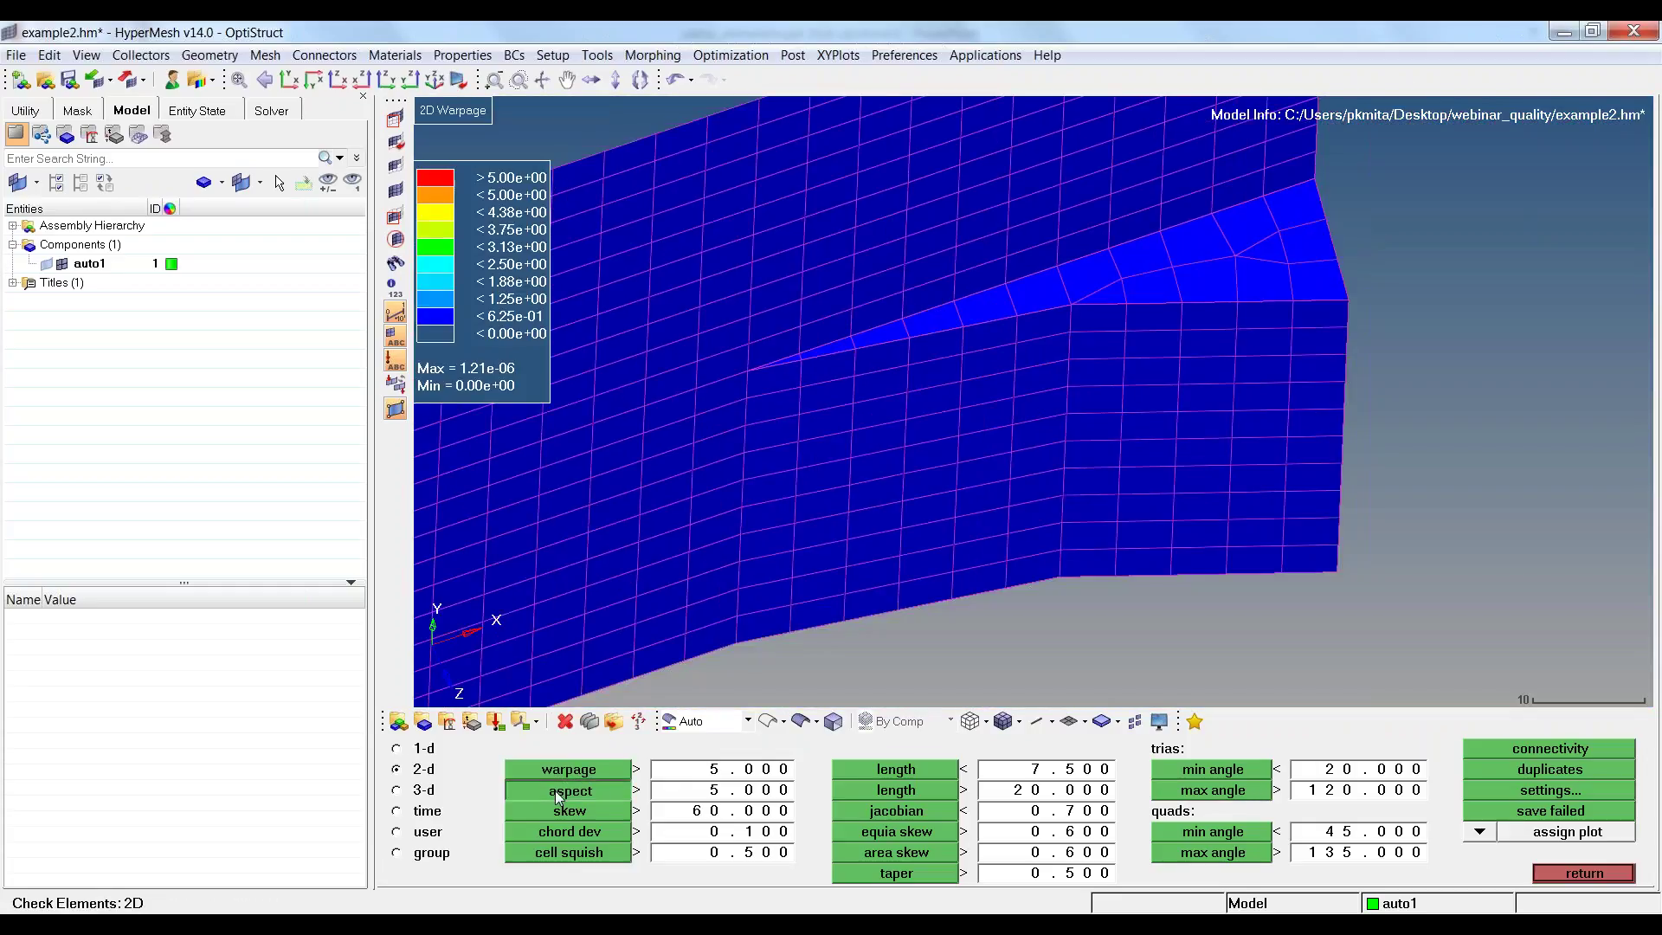
pyautogui.click(611, 813)
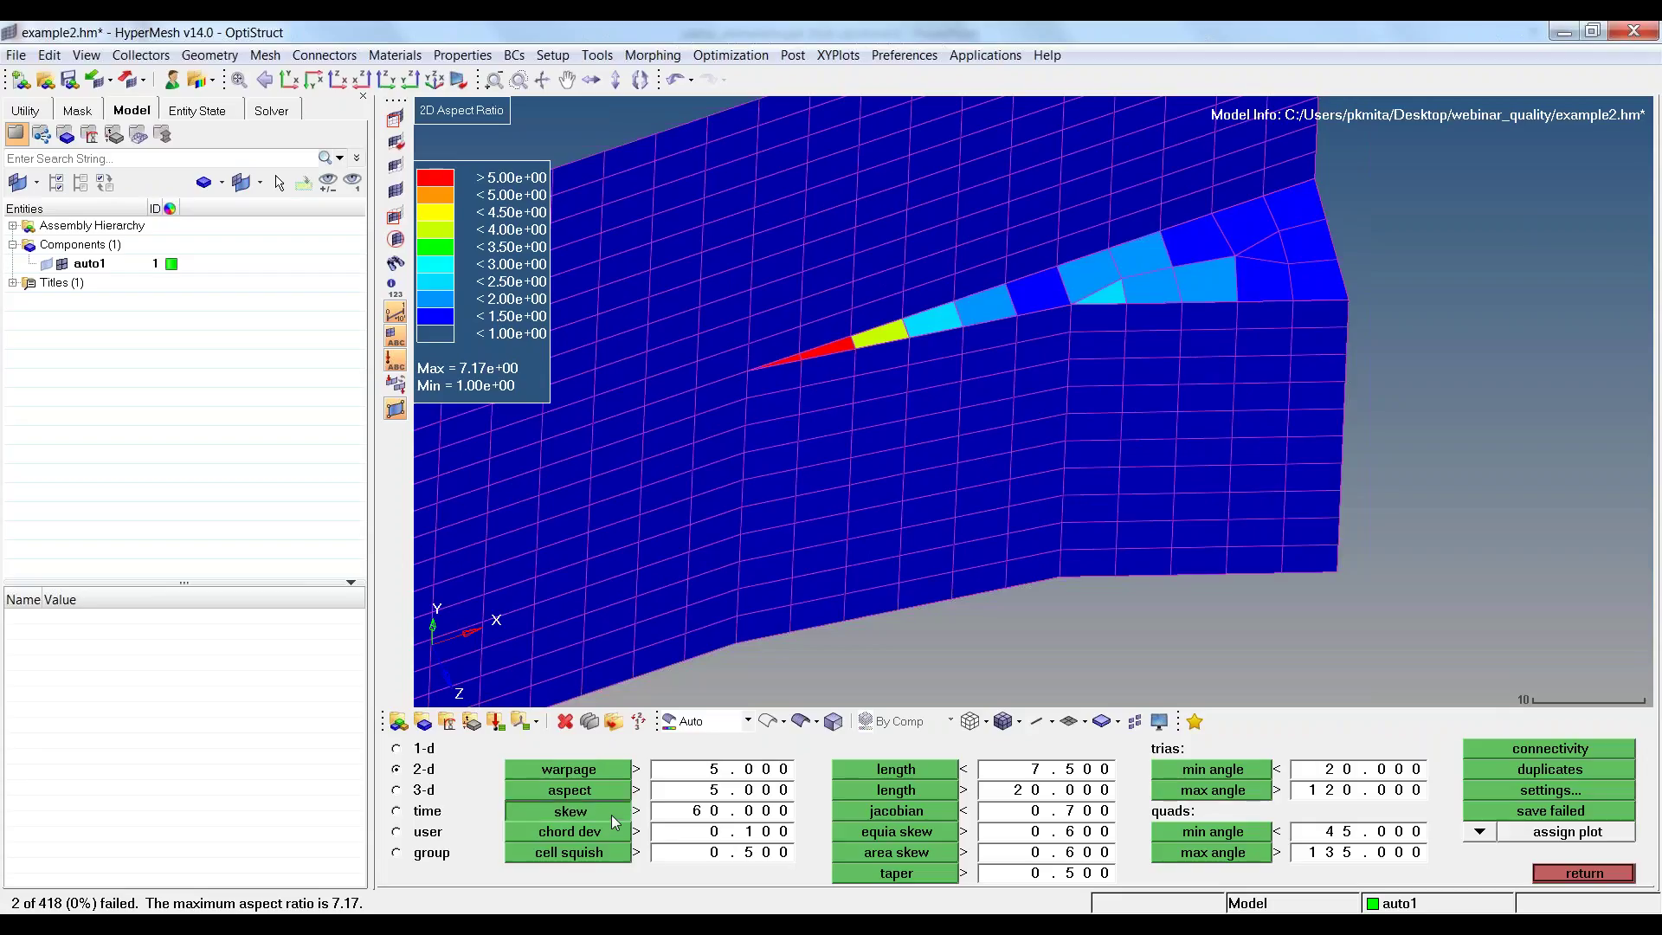
pyautogui.click(1224, 769)
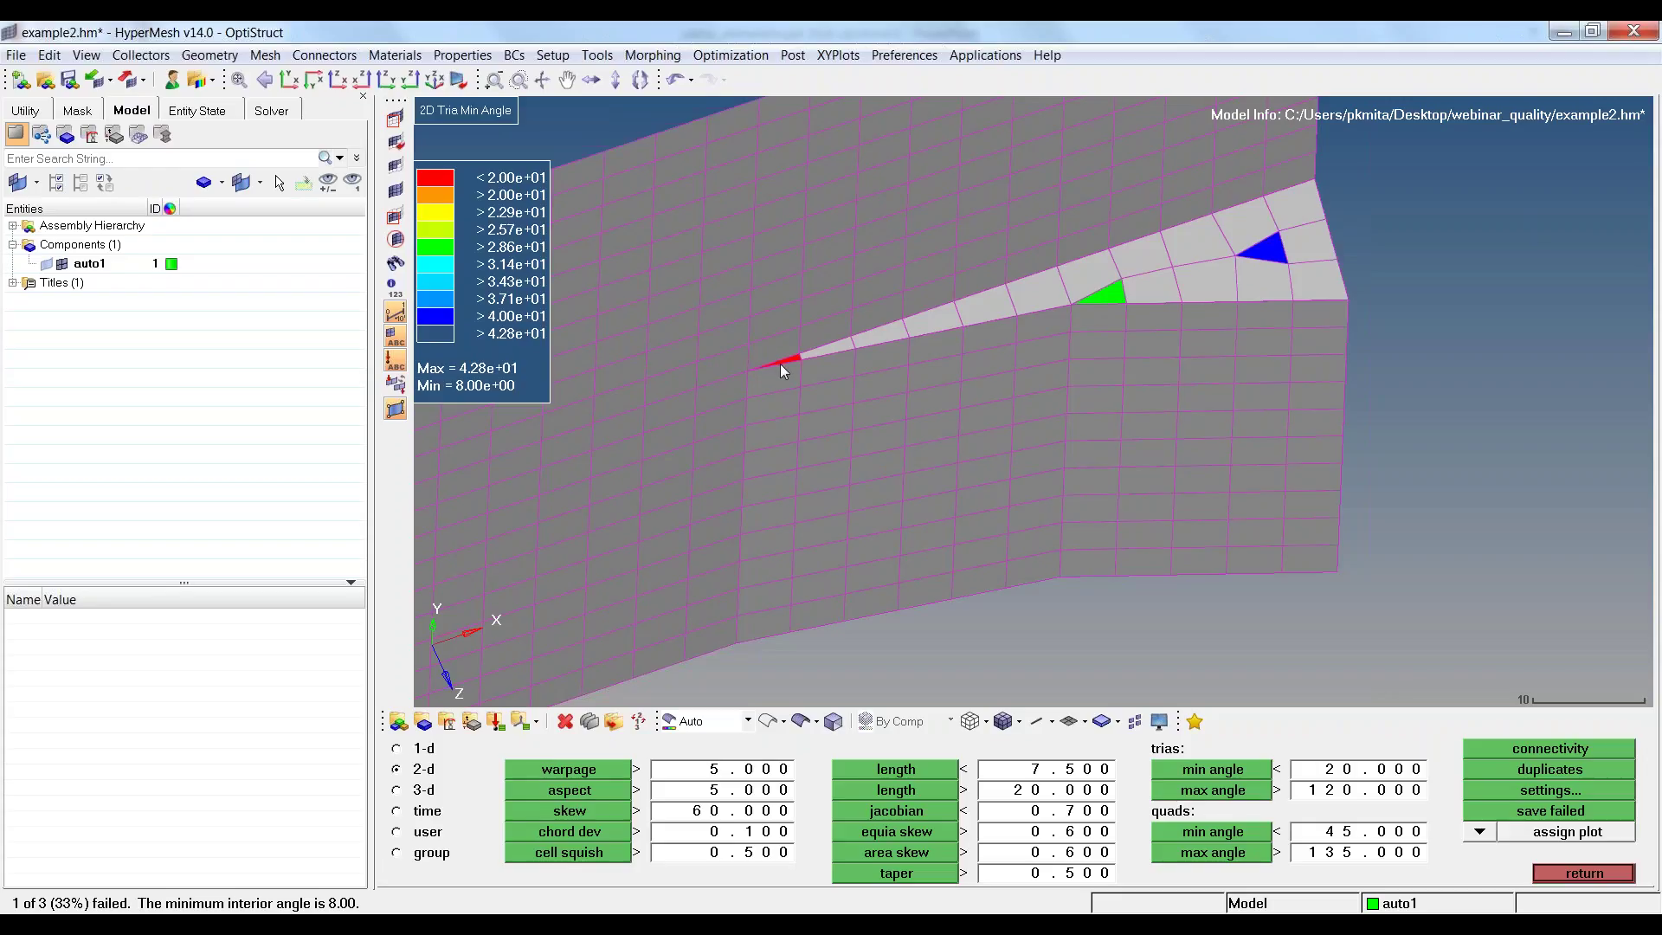
pyautogui.click(1203, 790)
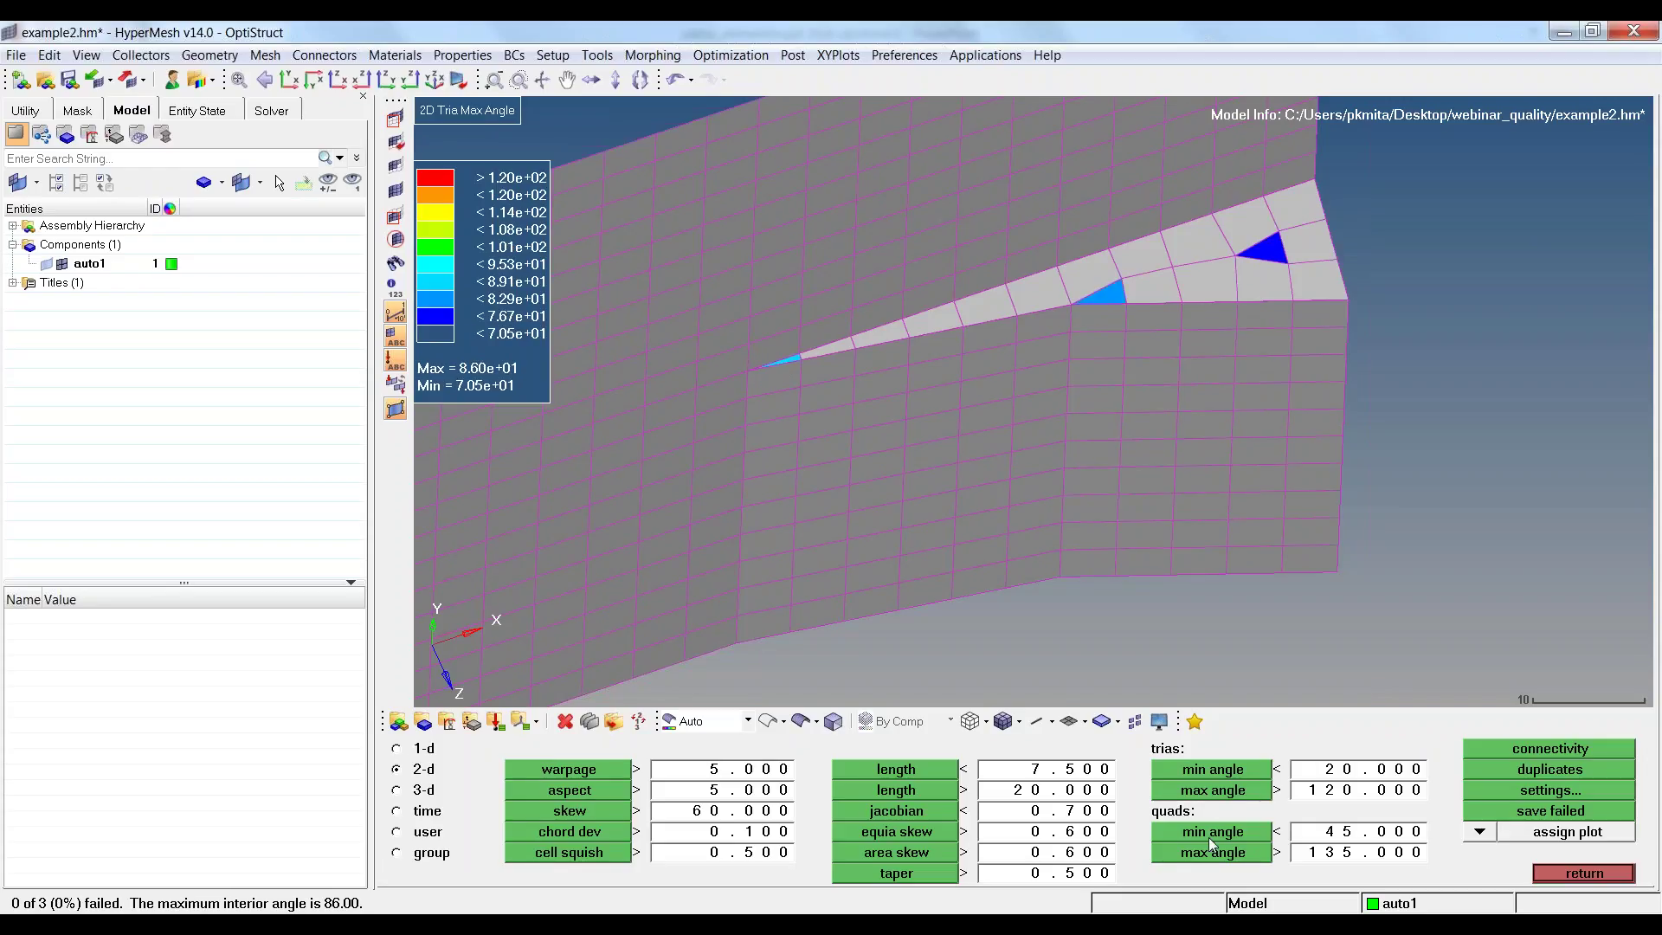
pyautogui.click(1212, 835)
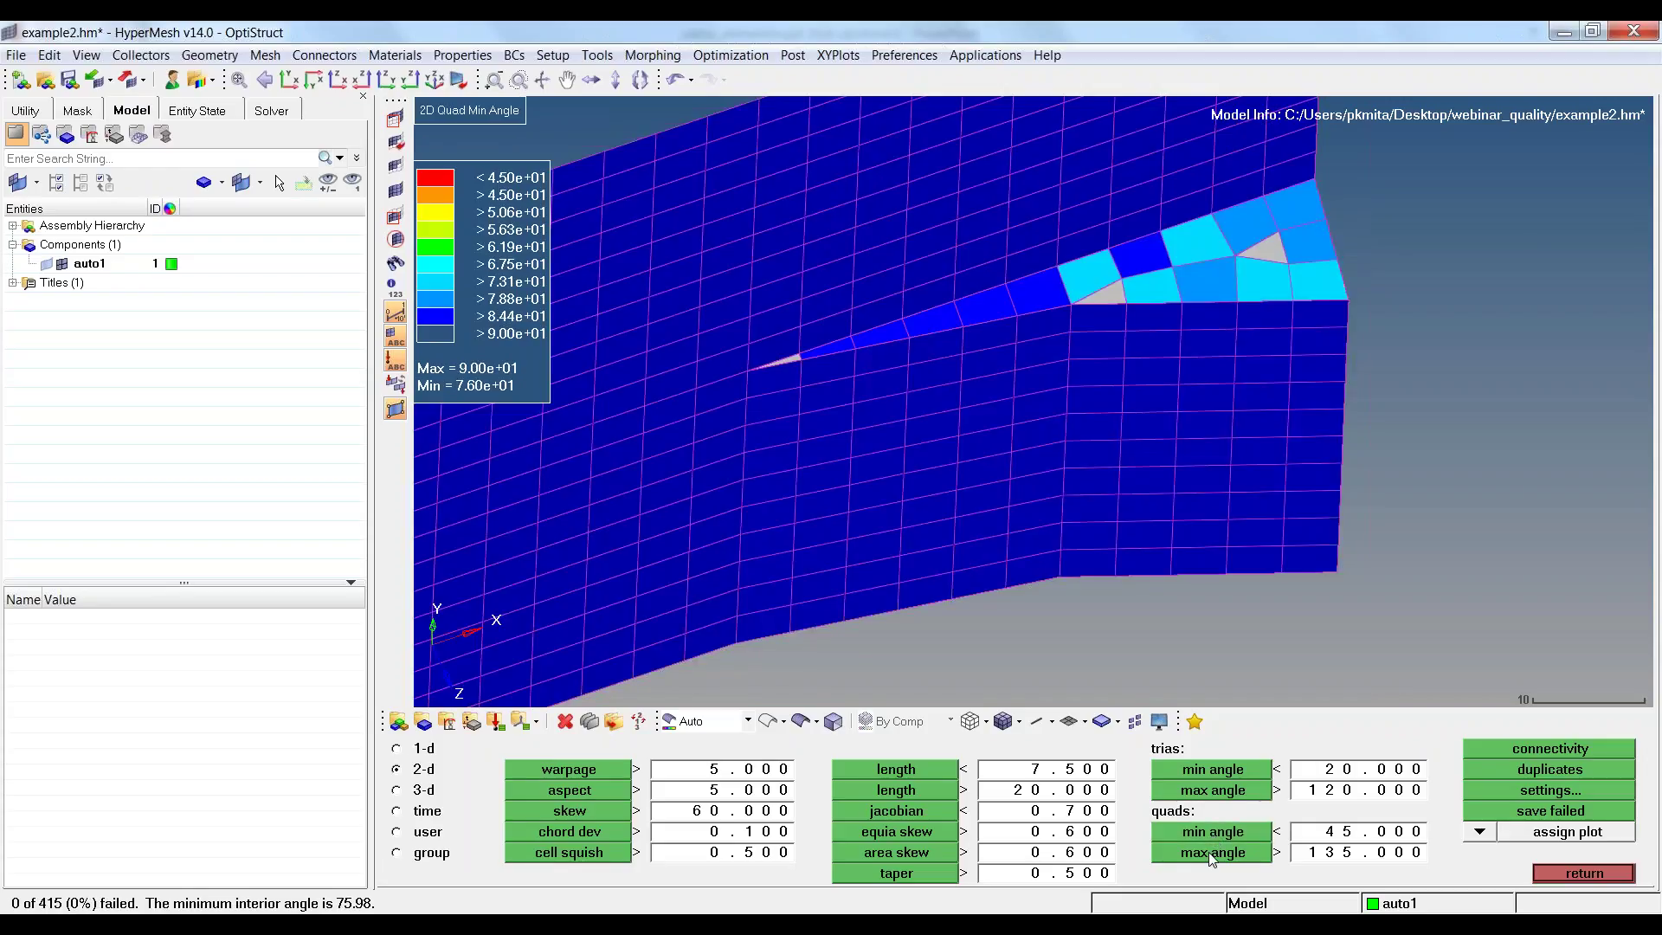
pyautogui.click(1212, 852)
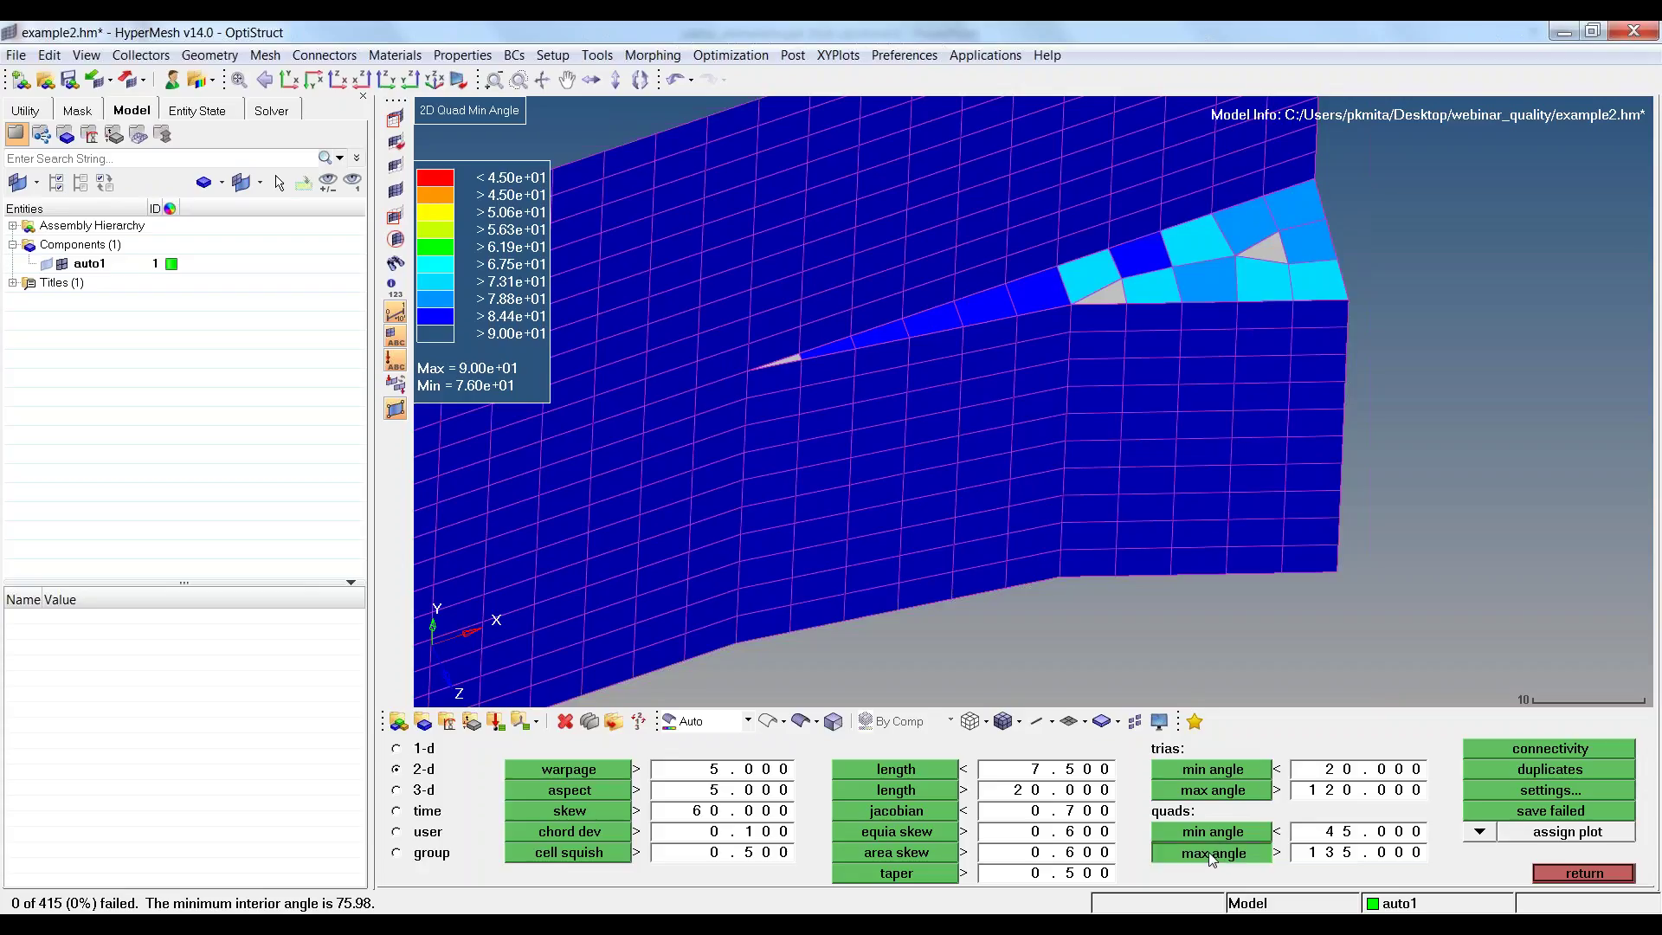
pyautogui.click(1572, 873)
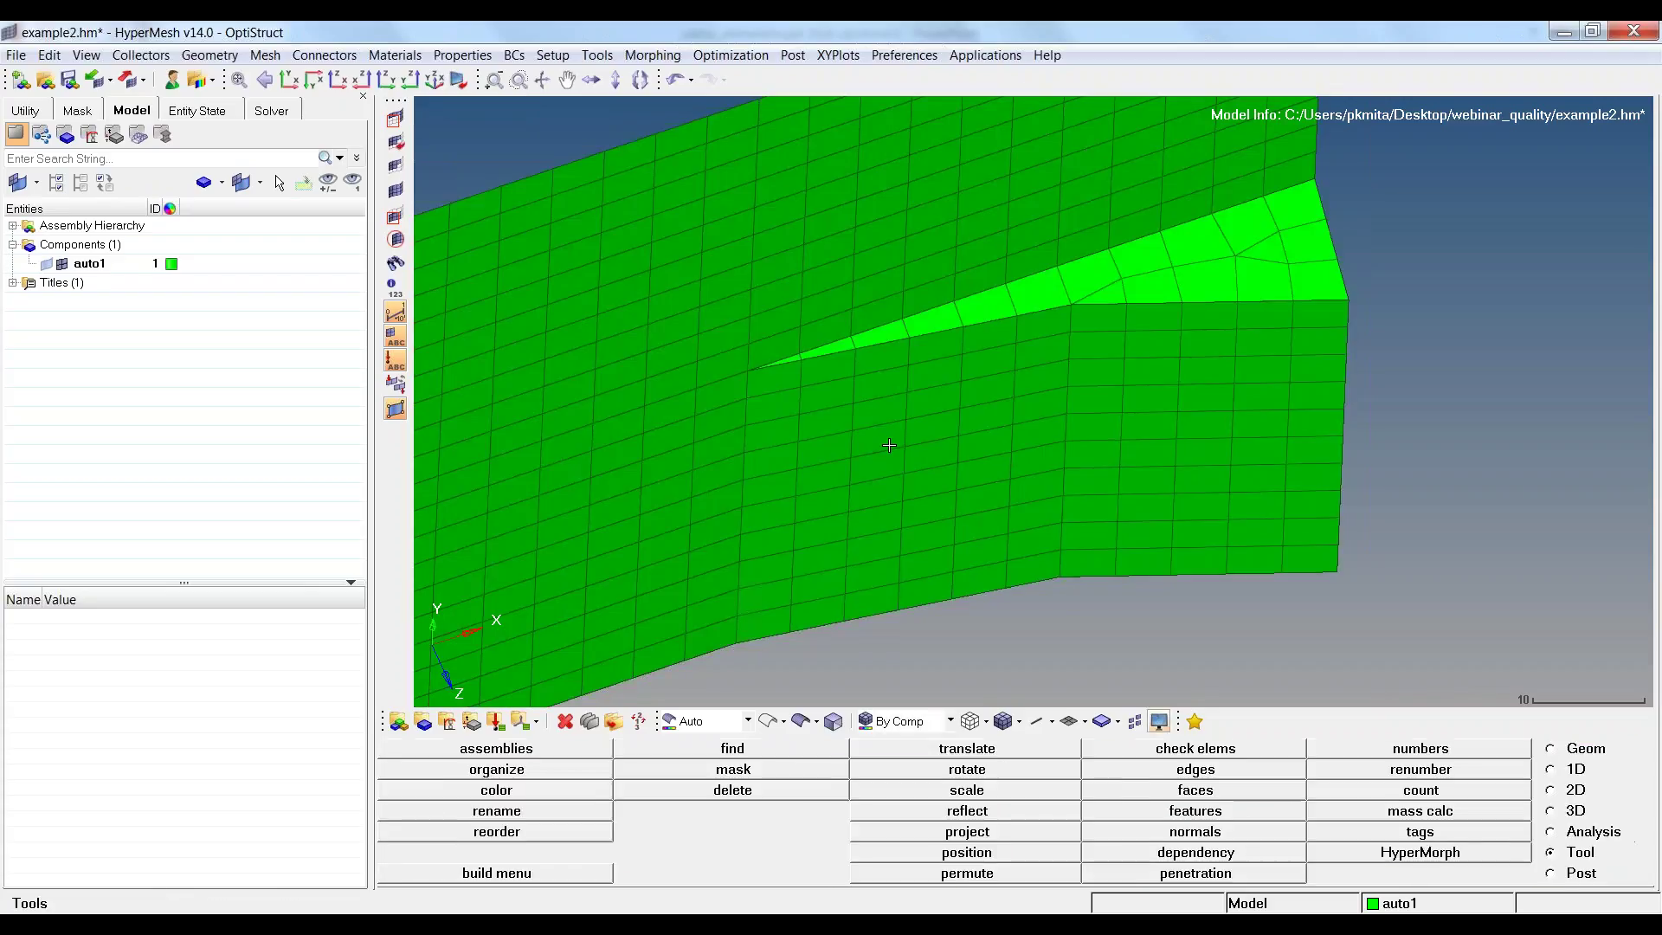
pyautogui.keyDown('ctrl'); pyautogui.moveTo(860, 367); pyautogui.dragTo(982, 367); pyautogui.keyUp('ctrl')
pyautogui.scroll(3, 981, 367)
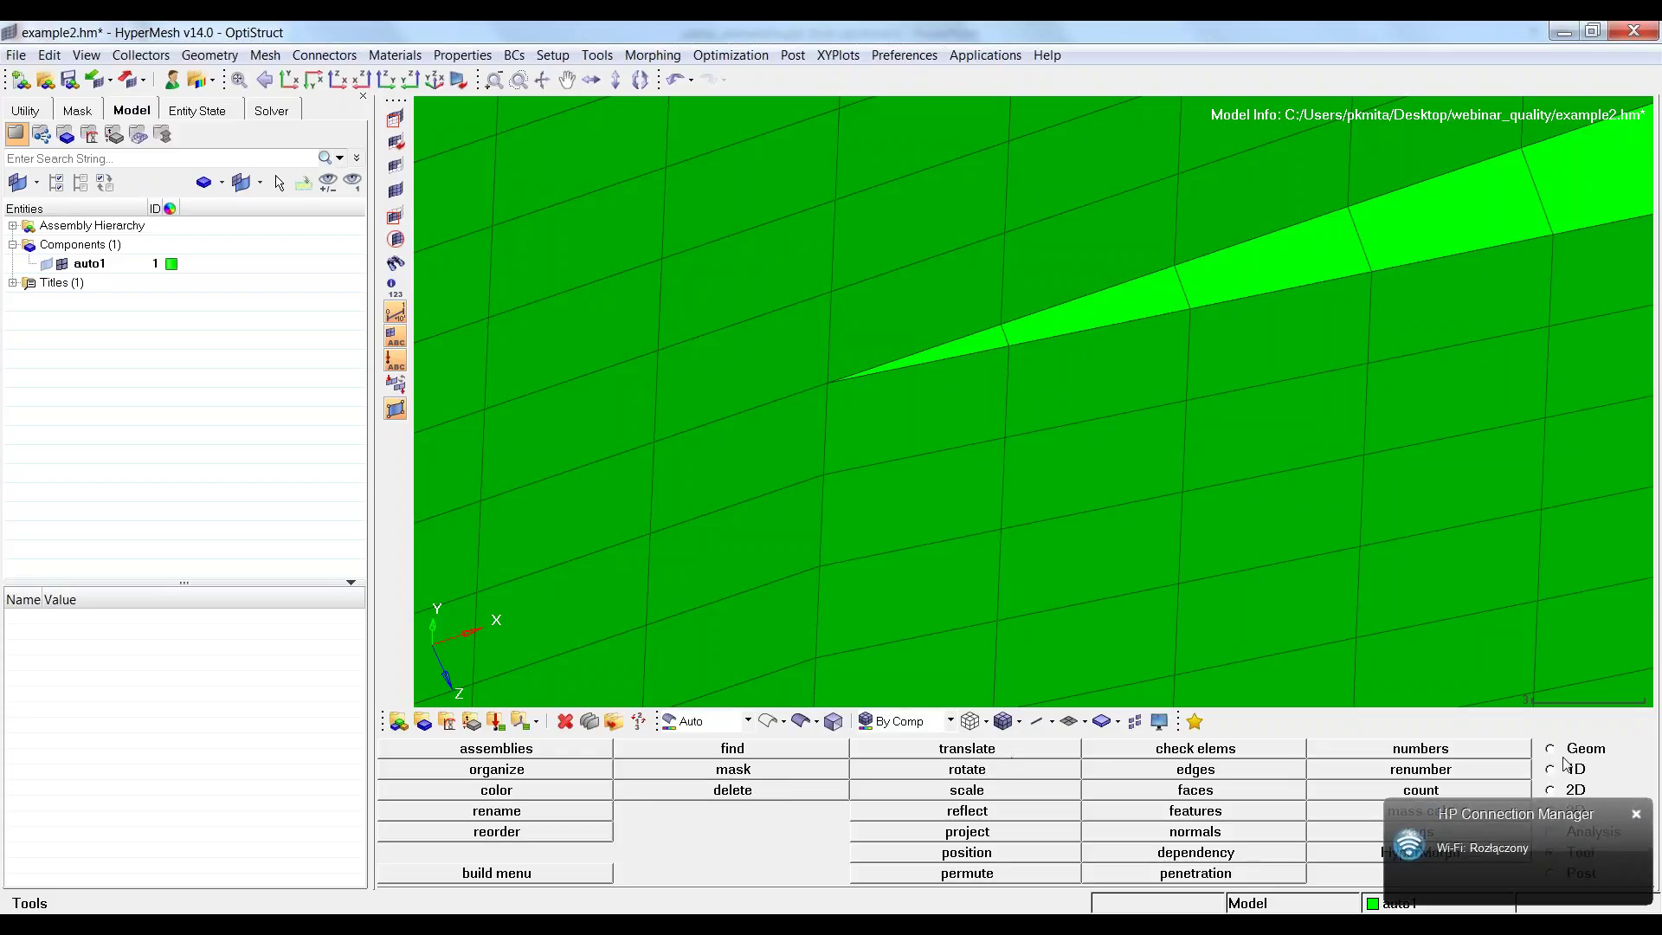
# Move the wedge-edge node to 1.5 from its neighbour using two-node distance.
pyautogui.click(1636, 814)
pyautogui.click(1588, 750)
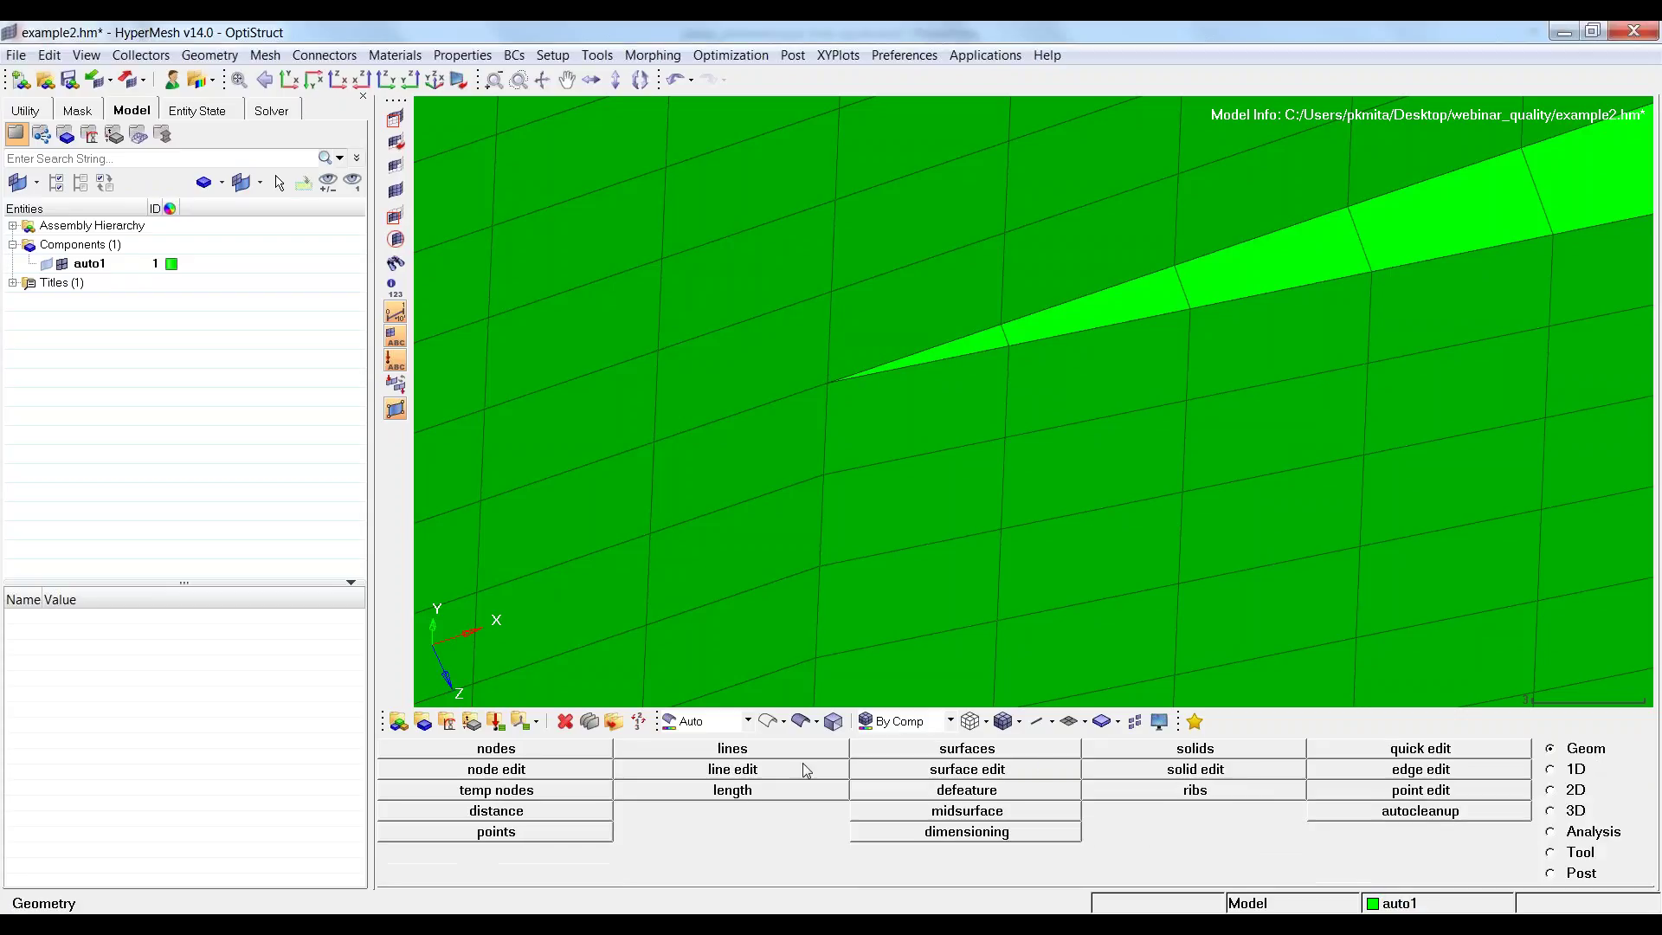
pyautogui.click(588, 818)
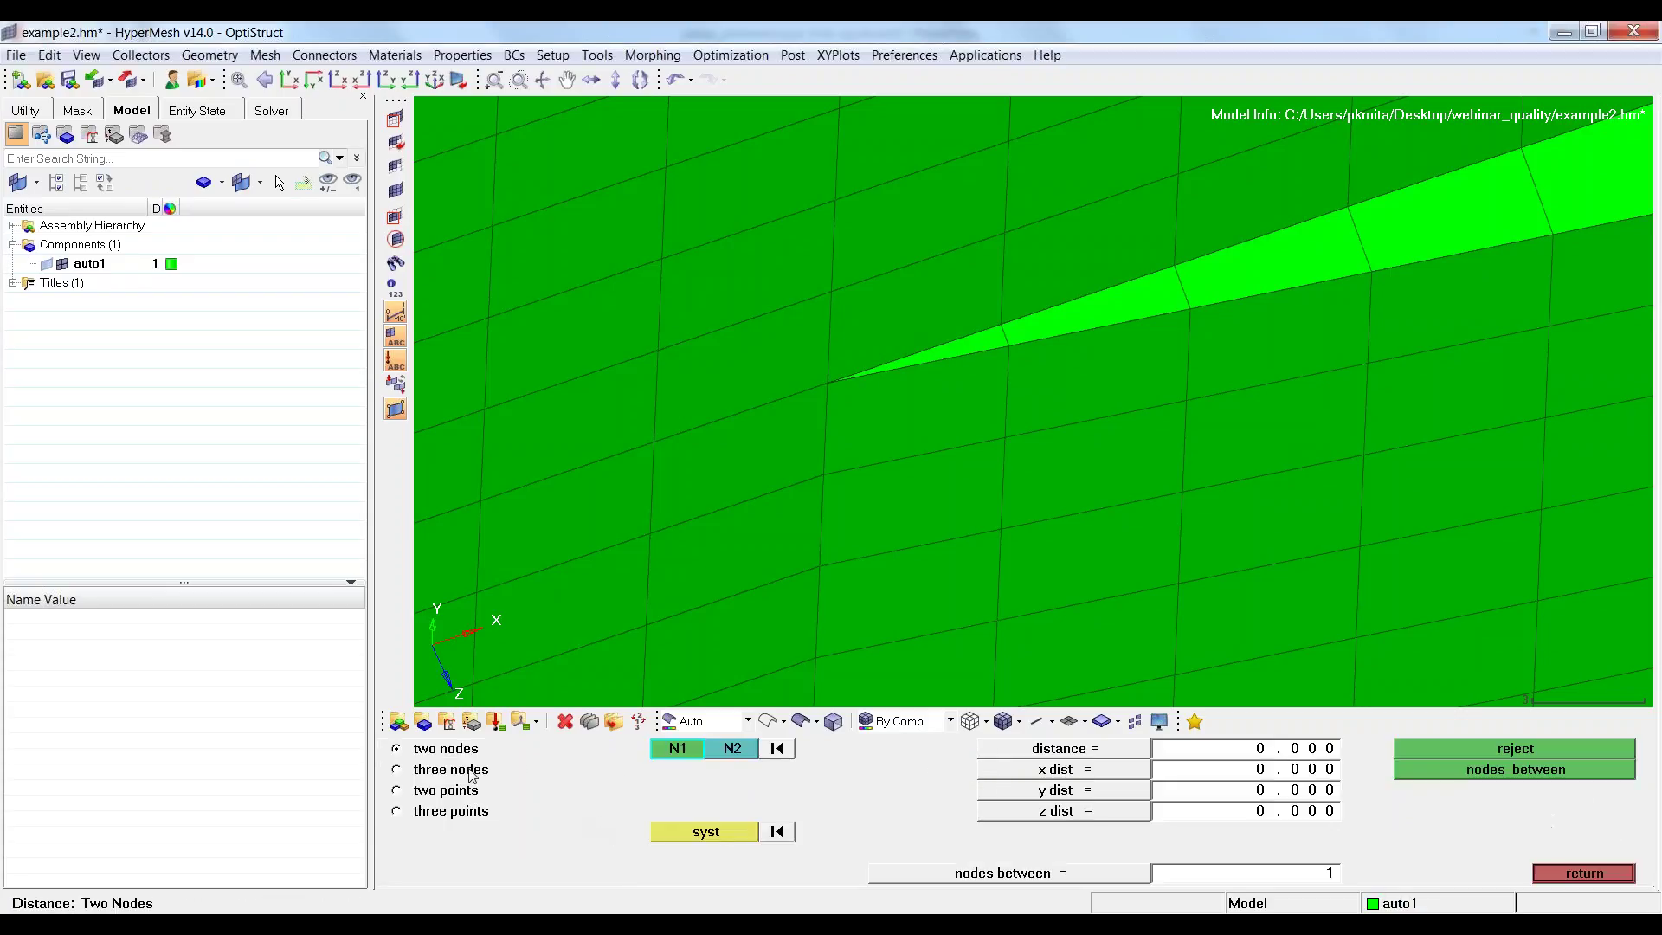
pyautogui.click(1006, 345)
pyautogui.doubleClick(1226, 758)
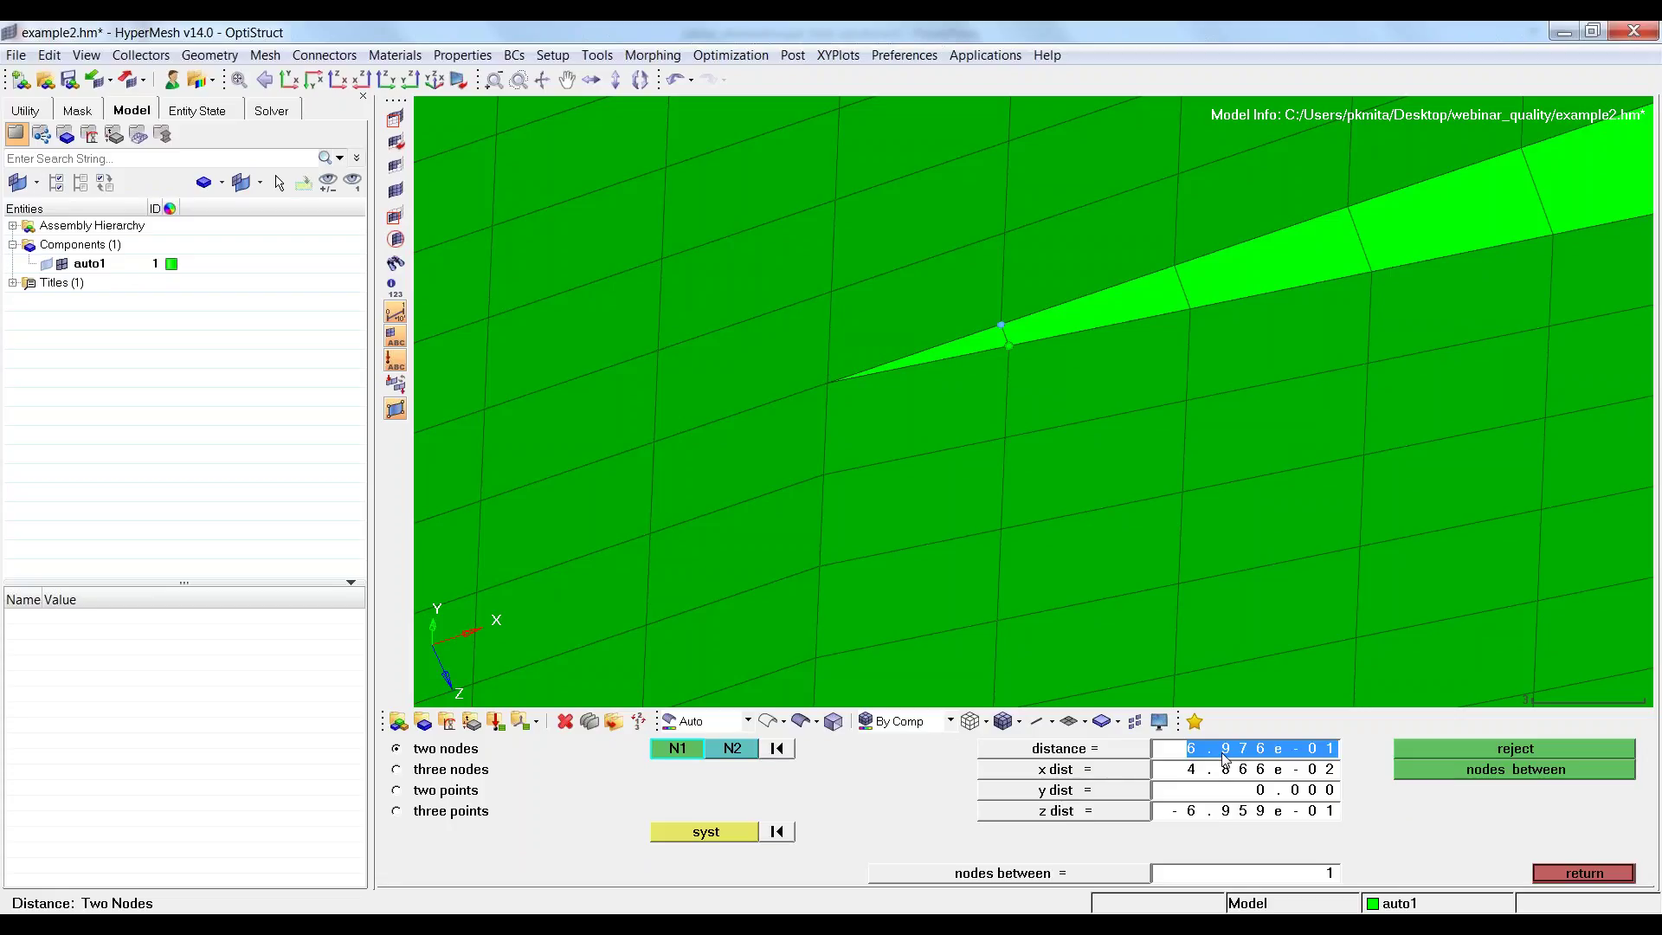
pyautogui.write('1.5')
pyautogui.press('Return')
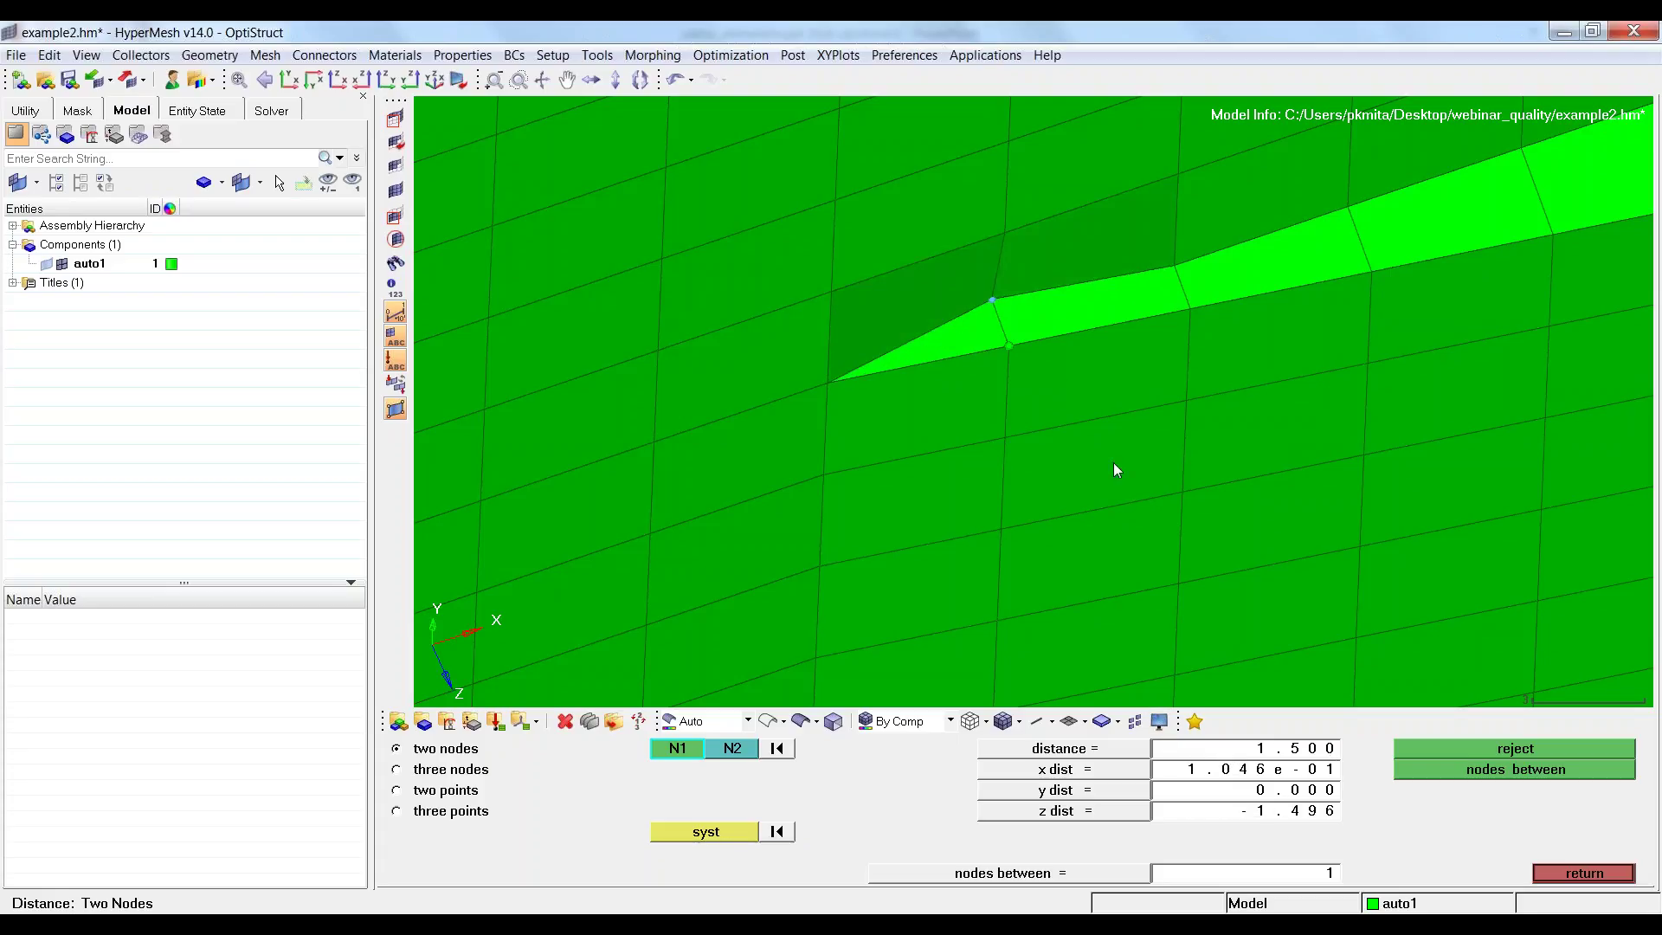
# Space the next node pair 3.0 apart.
pyautogui.moveTo(1073, 384)
pyautogui.keyDown('ctrl'); pyautogui.mouseDown()
pyautogui.moveTo(961, 405)
pyautogui.moveTo(1081, 406)
pyautogui.moveTo(882, 407)
pyautogui.mouseUp(); pyautogui.keyUp('ctrl')
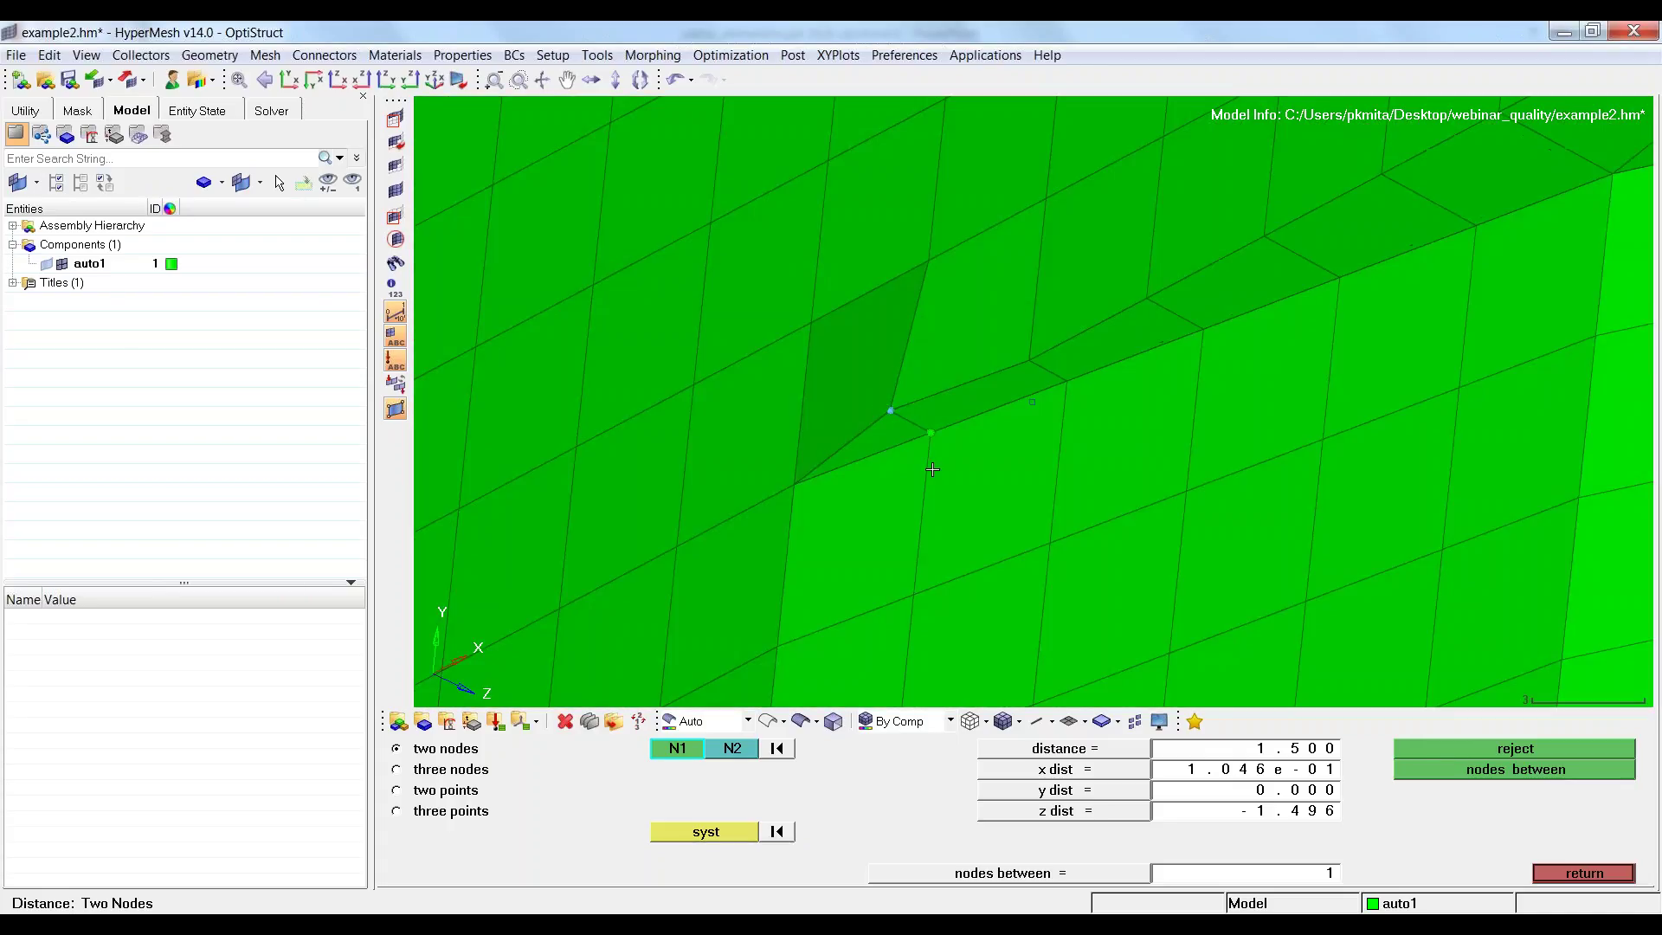
pyautogui.click(778, 750)
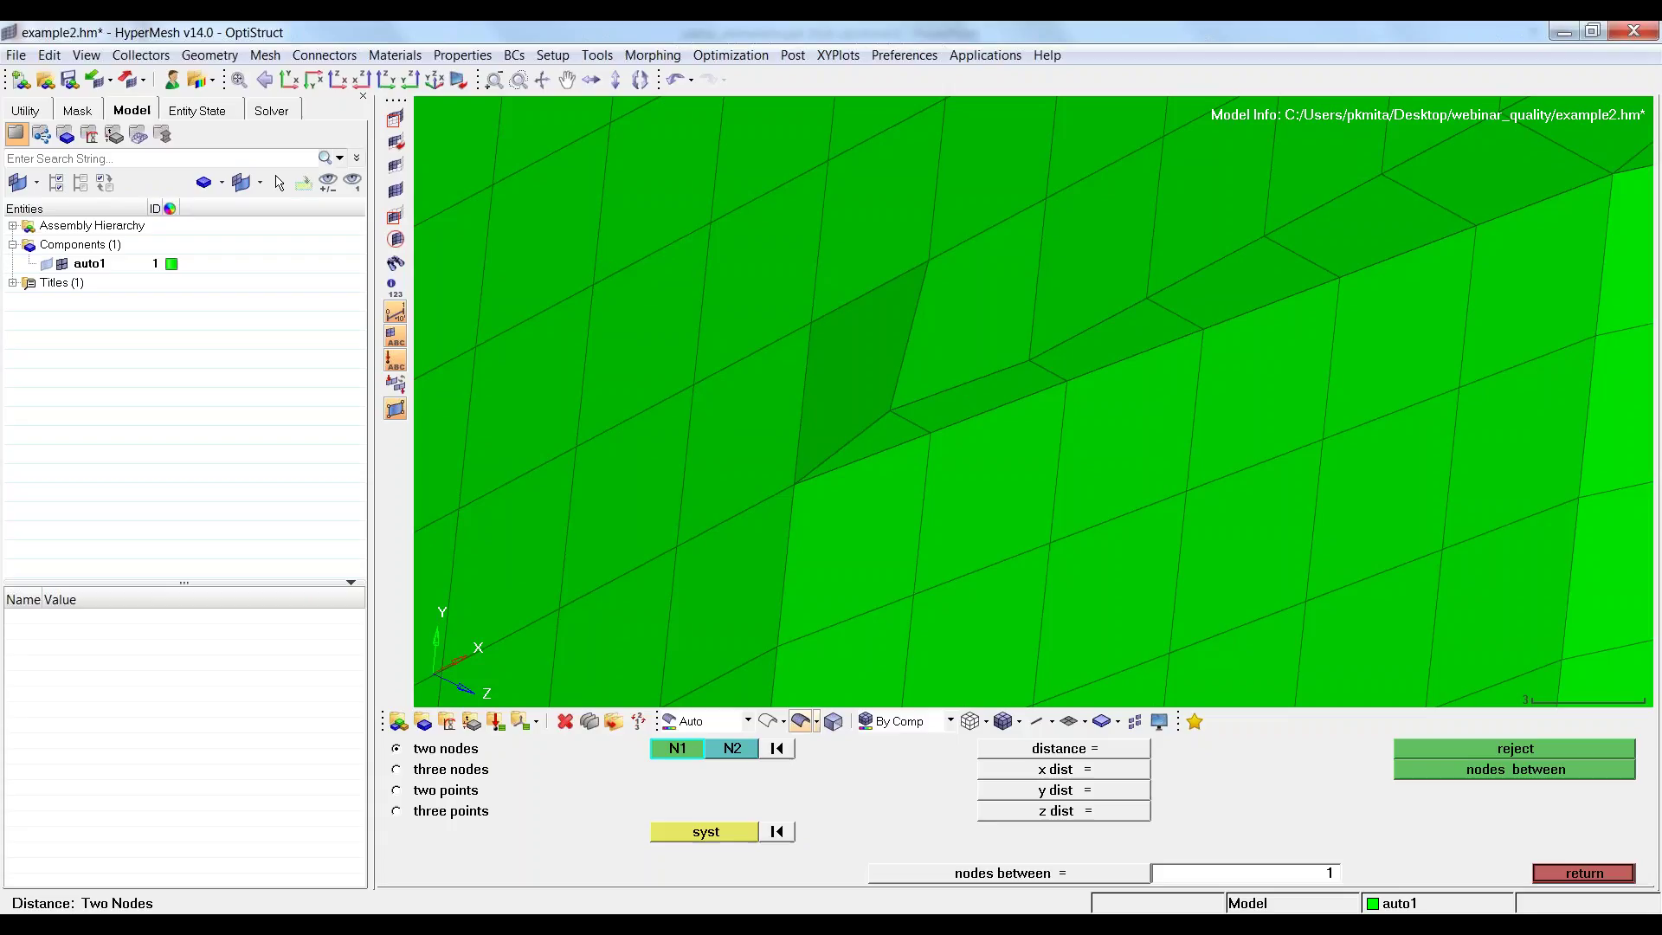
pyautogui.click(908, 419)
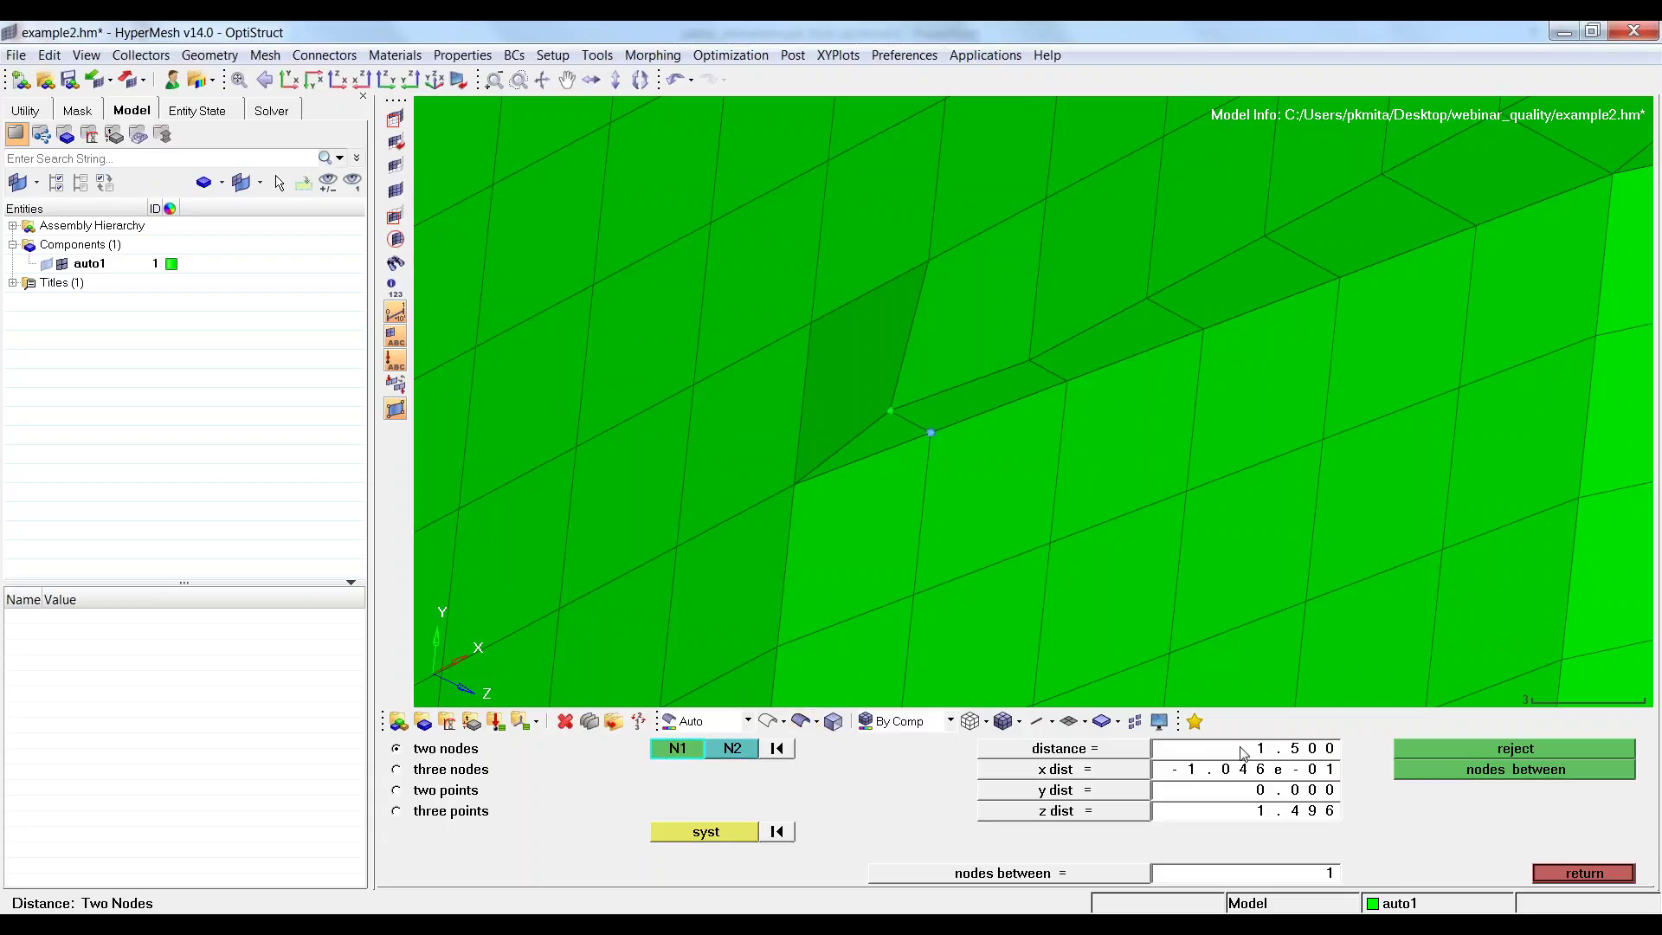
pyautogui.click(1244, 753)
pyautogui.write('3')
pyautogui.press('Return')
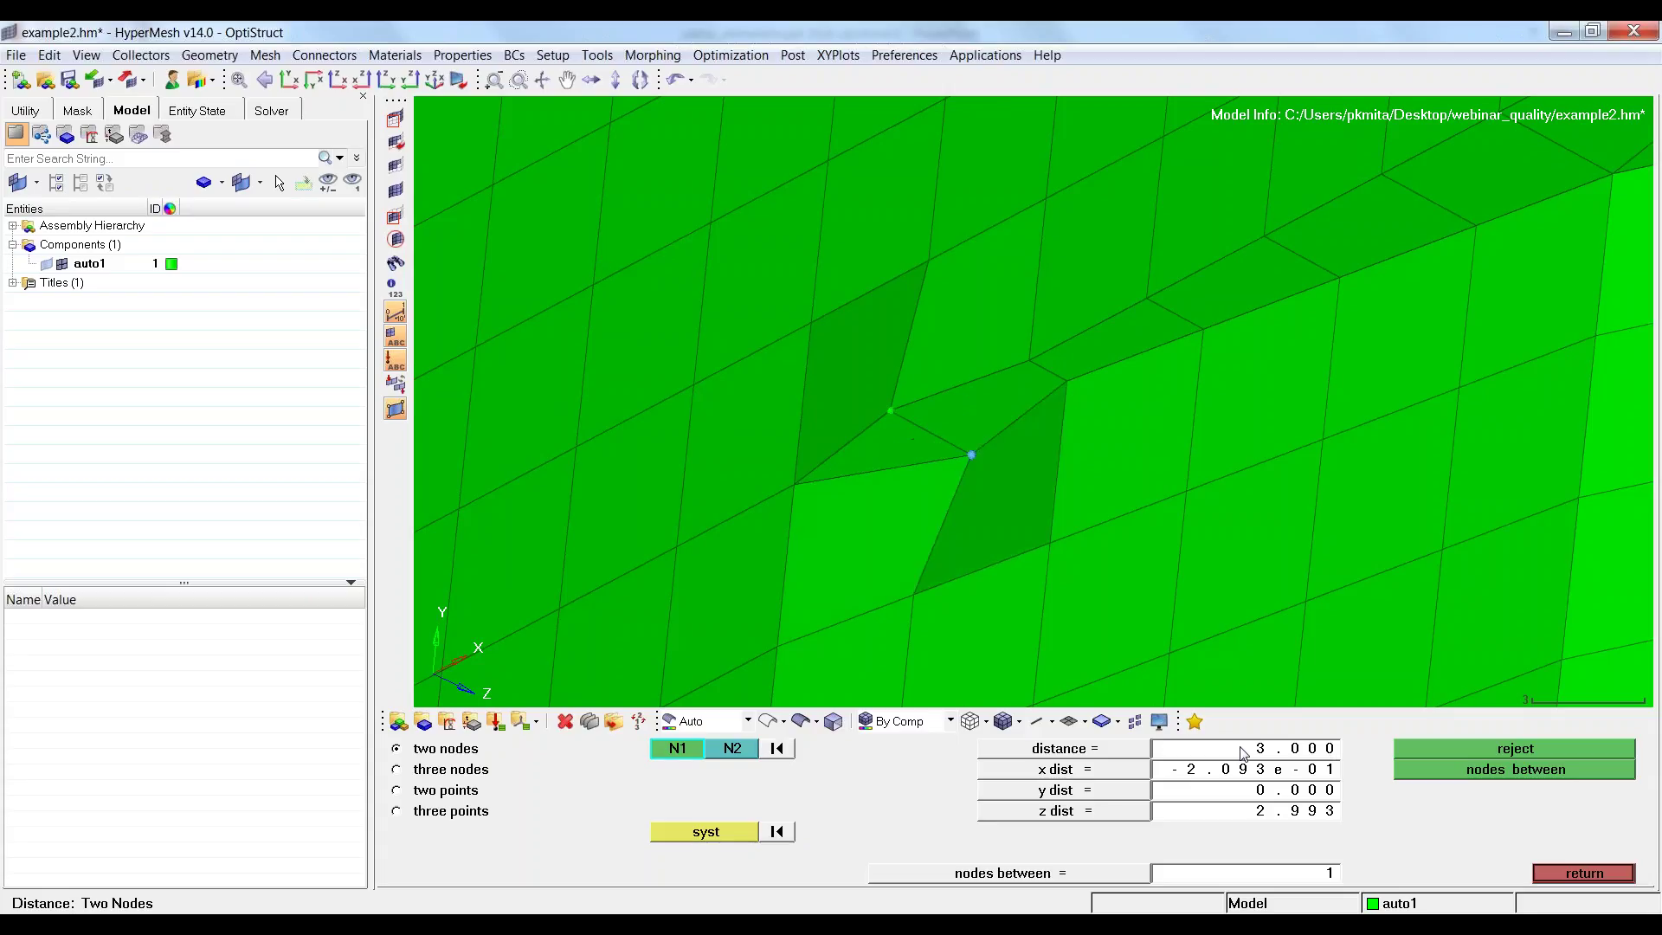
# Change that node spacing to 2.0.
pyautogui.moveTo(1091, 533)
pyautogui.keyDown('ctrl'); pyautogui.mouseDown()
pyautogui.moveTo(1023, 460)
pyautogui.moveTo(1074, 485)
pyautogui.mouseUp(); pyautogui.keyUp('ctrl')
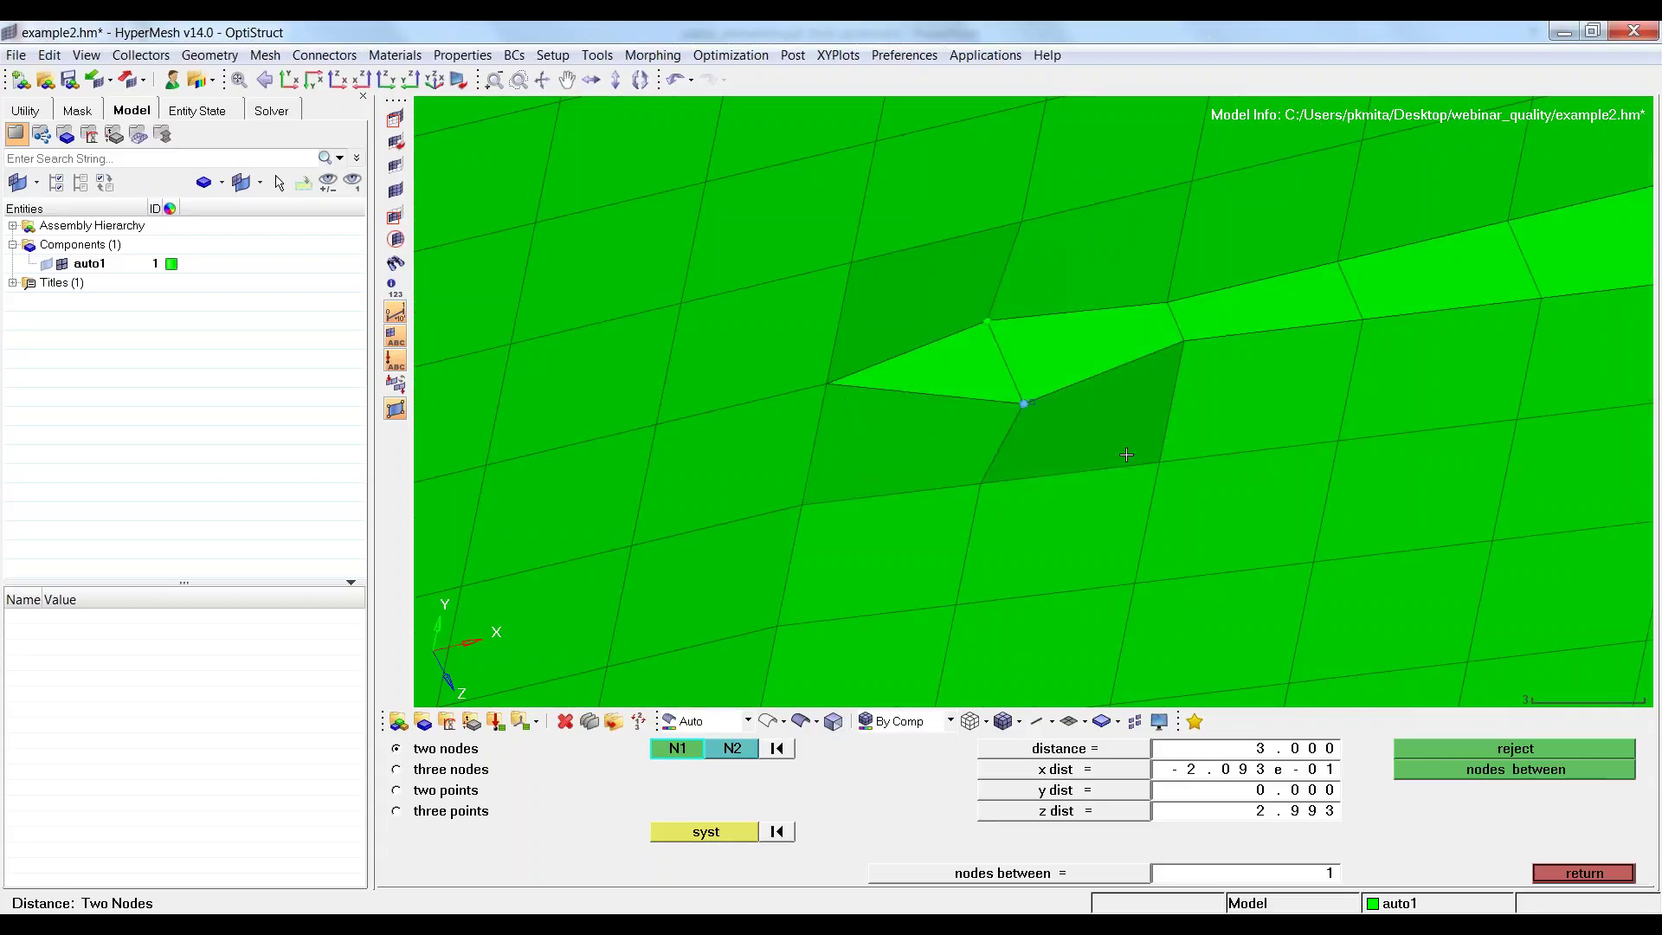
pyautogui.click(1241, 752)
pyautogui.write('2')
pyautogui.press('Return')
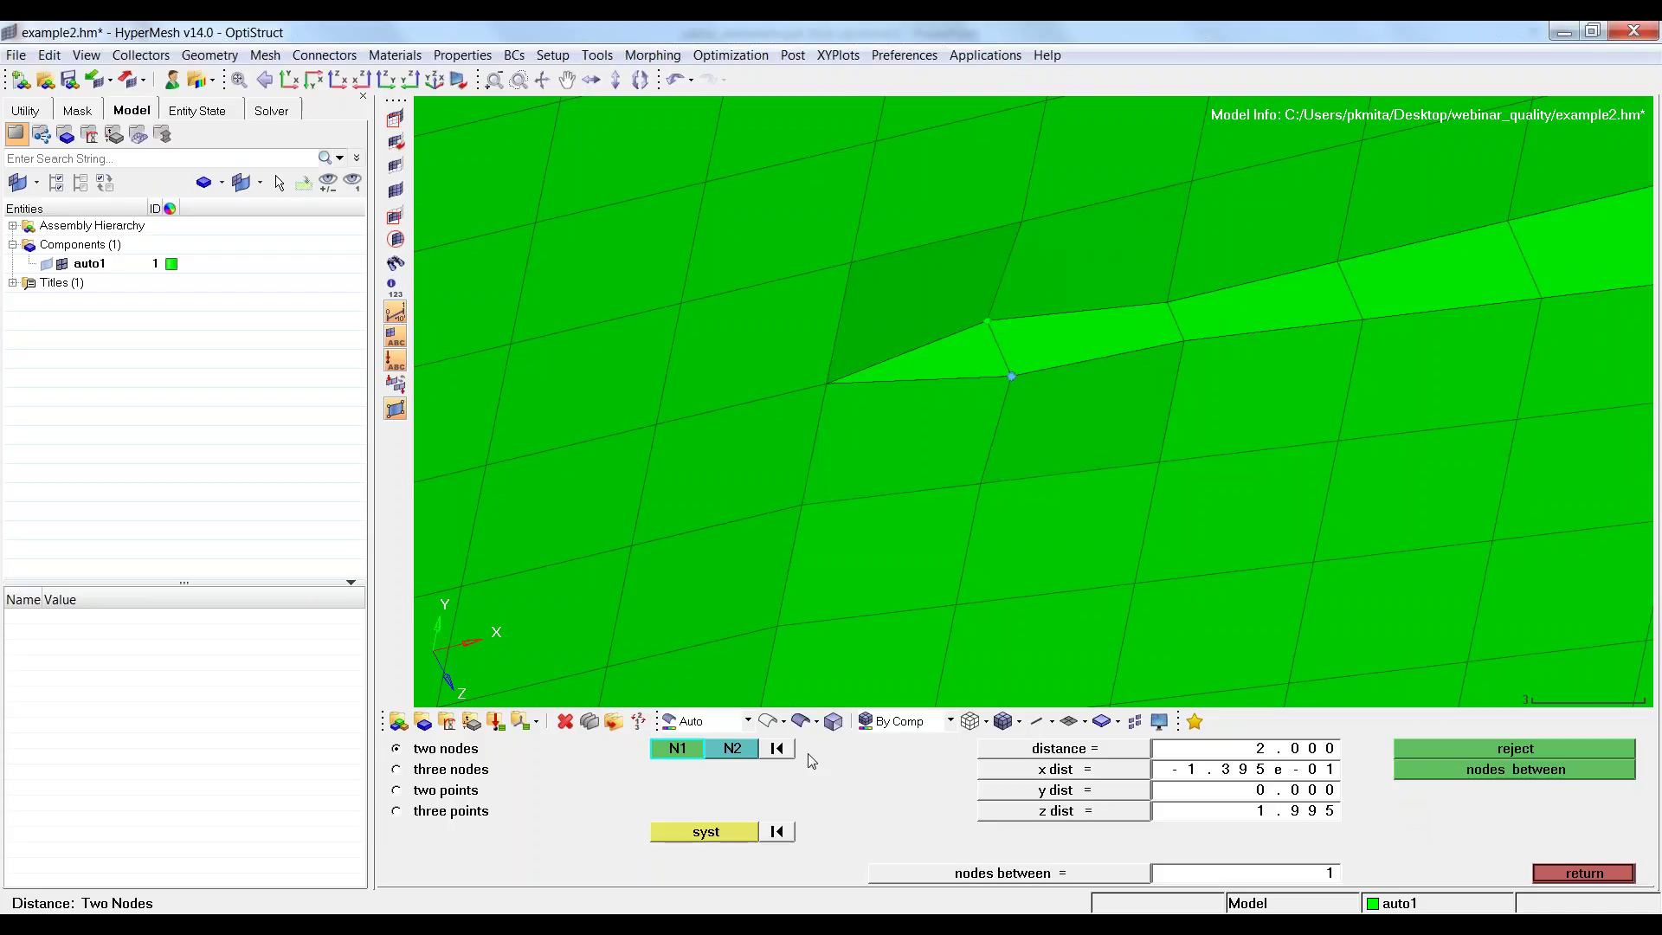
# Set the last node pair to 1.5 apart.
pyautogui.click(777, 748)
pyautogui.click(1011, 375)
pyautogui.click(987, 321)
pyautogui.click(1255, 750)
pyautogui.write('1.')
pyautogui.write('5')
pyautogui.press('Return')
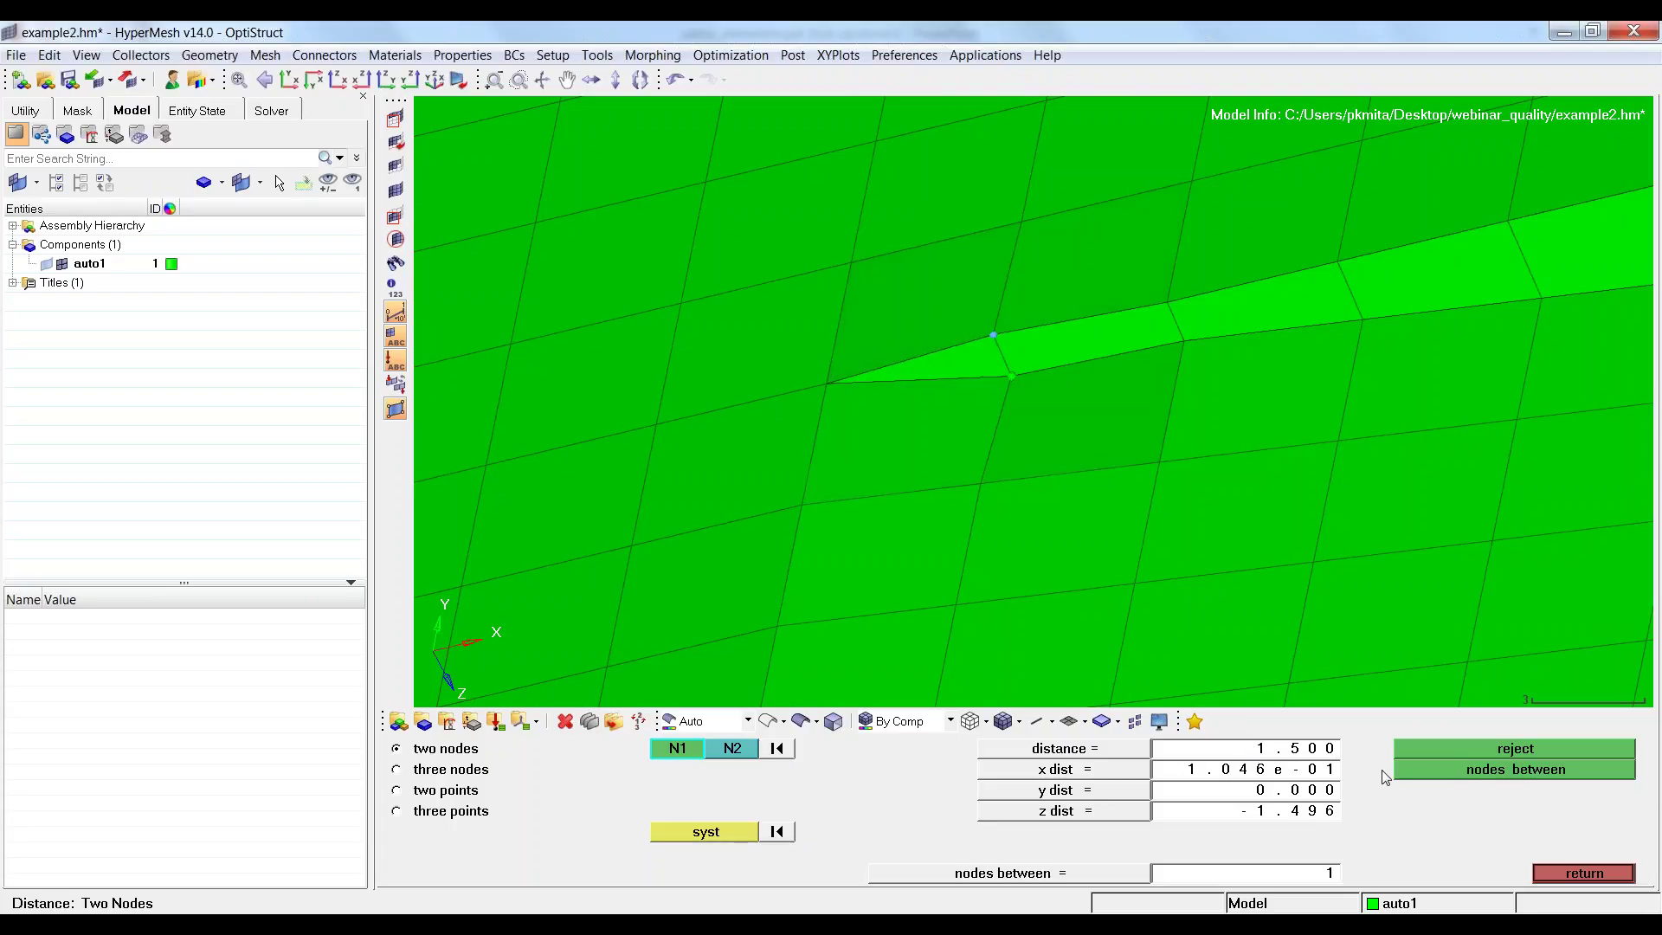
pyautogui.click(1600, 876)
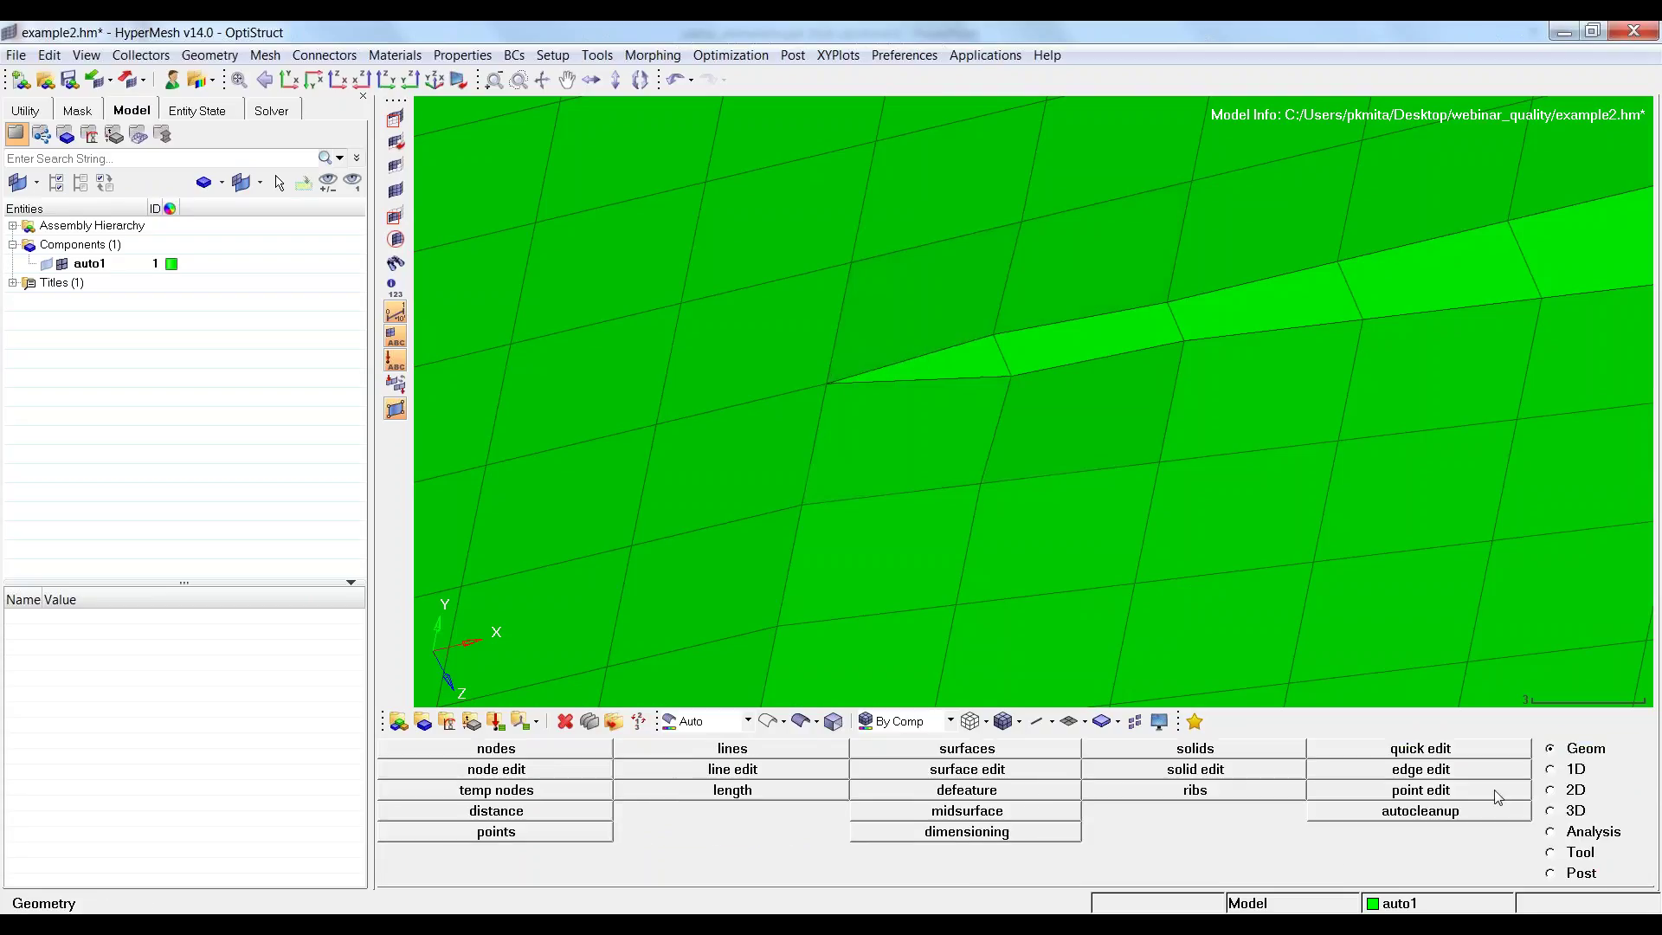
# Plot aspect ratio and warpage, flagging 2 of 418 elements above 5.0 (max 8.09).
pyautogui.click(1550, 853)
pyautogui.click(1254, 748)
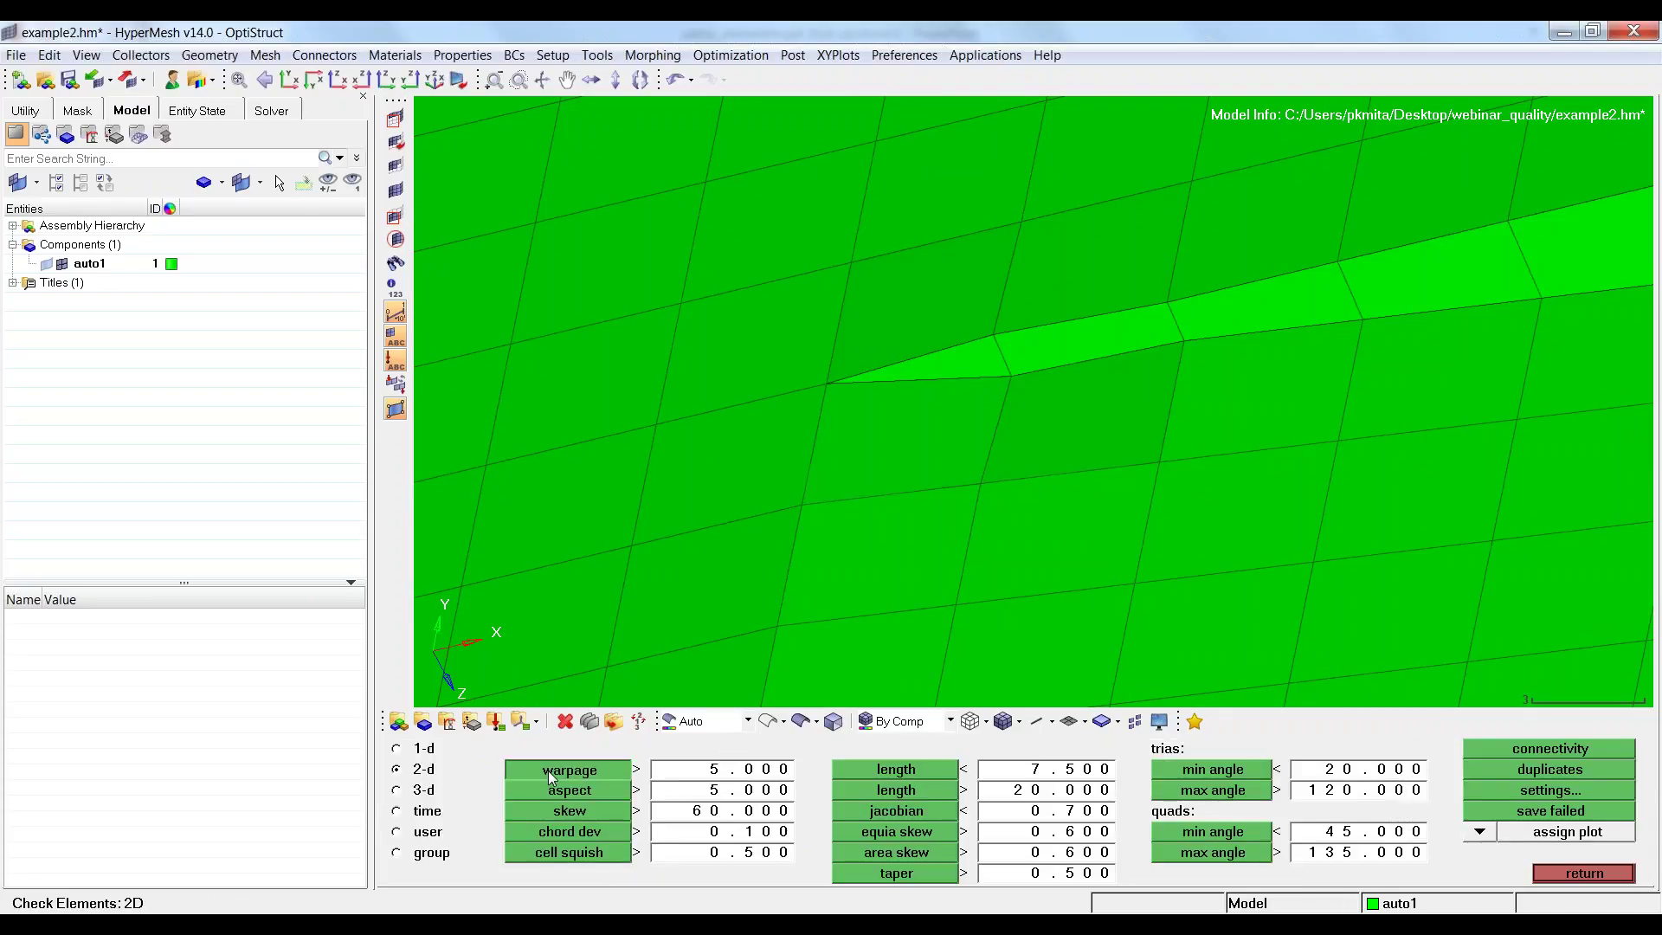
pyautogui.click(571, 790)
pyautogui.moveTo(1091, 567)
pyautogui.keyDown('ctrl'); pyautogui.mouseDown()
pyautogui.moveTo(1135, 472)
pyautogui.moveTo(1063, 499)
pyautogui.moveTo(1083, 478)
pyautogui.mouseUp(); pyautogui.keyUp('ctrl')
pyautogui.click(575, 775)
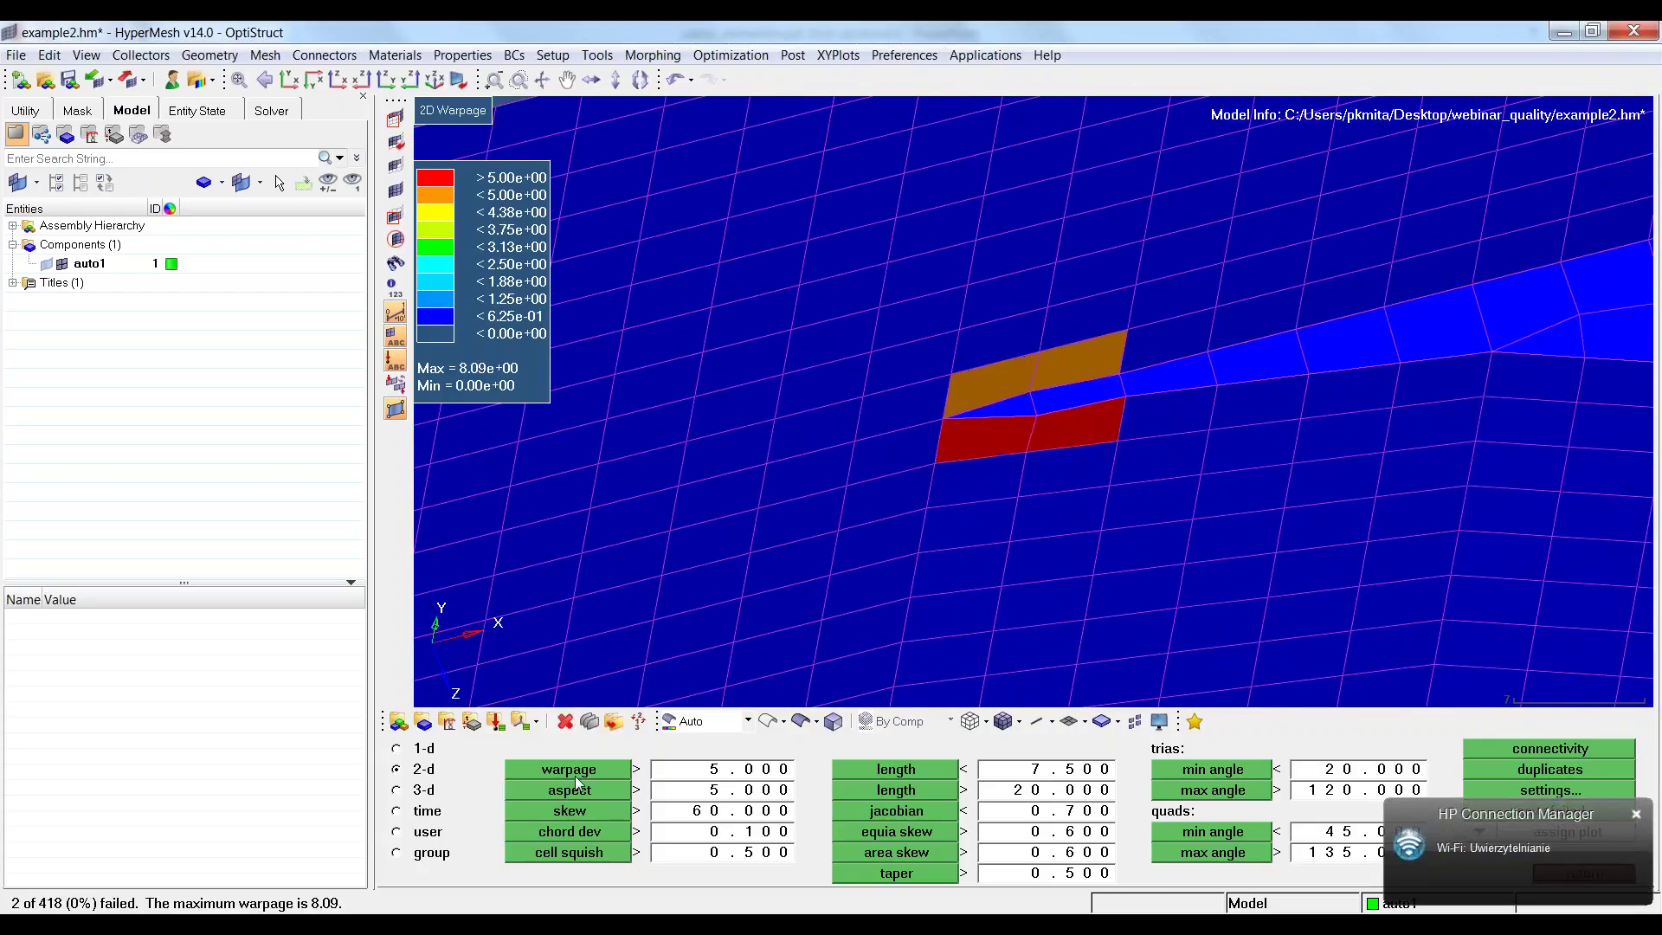
pyautogui.moveTo(865, 519)
pyautogui.keyDown('ctrl'); pyautogui.mouseDown()
pyautogui.moveTo(935, 465)
pyautogui.moveTo(1299, 442)
pyautogui.moveTo(1126, 384)
pyautogui.moveTo(1027, 424)
pyautogui.moveTo(1076, 538)
pyautogui.mouseUp(); pyautogui.keyUp('ctrl')
pyautogui.scroll(2, 1027, 424)
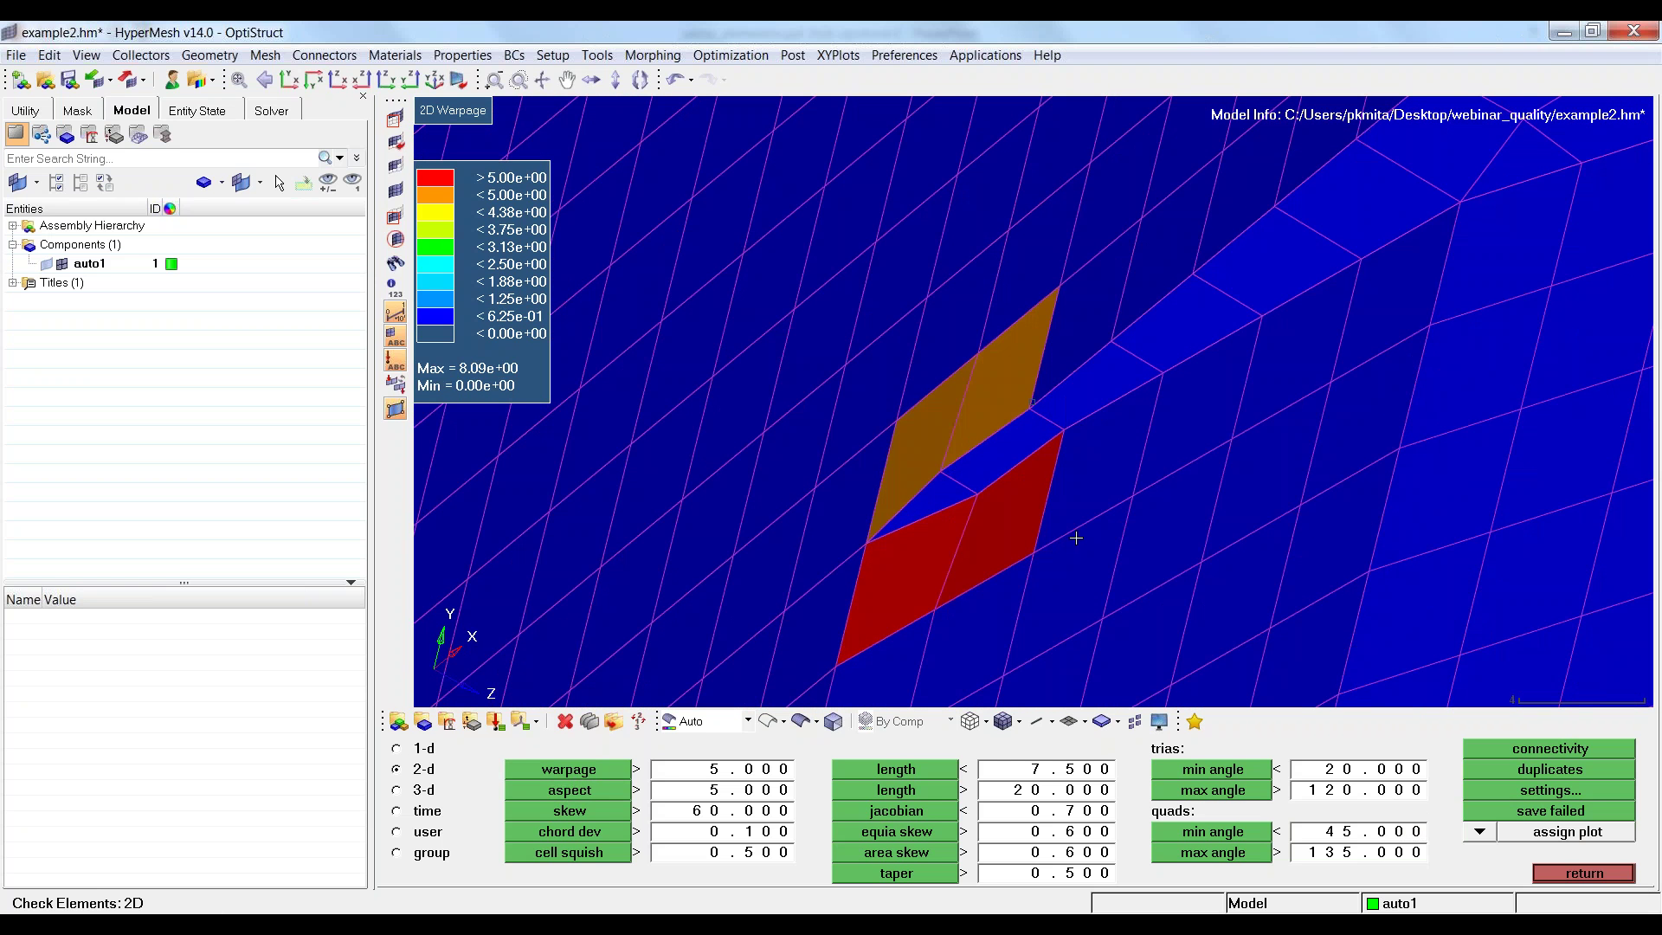
pyautogui.click(1602, 875)
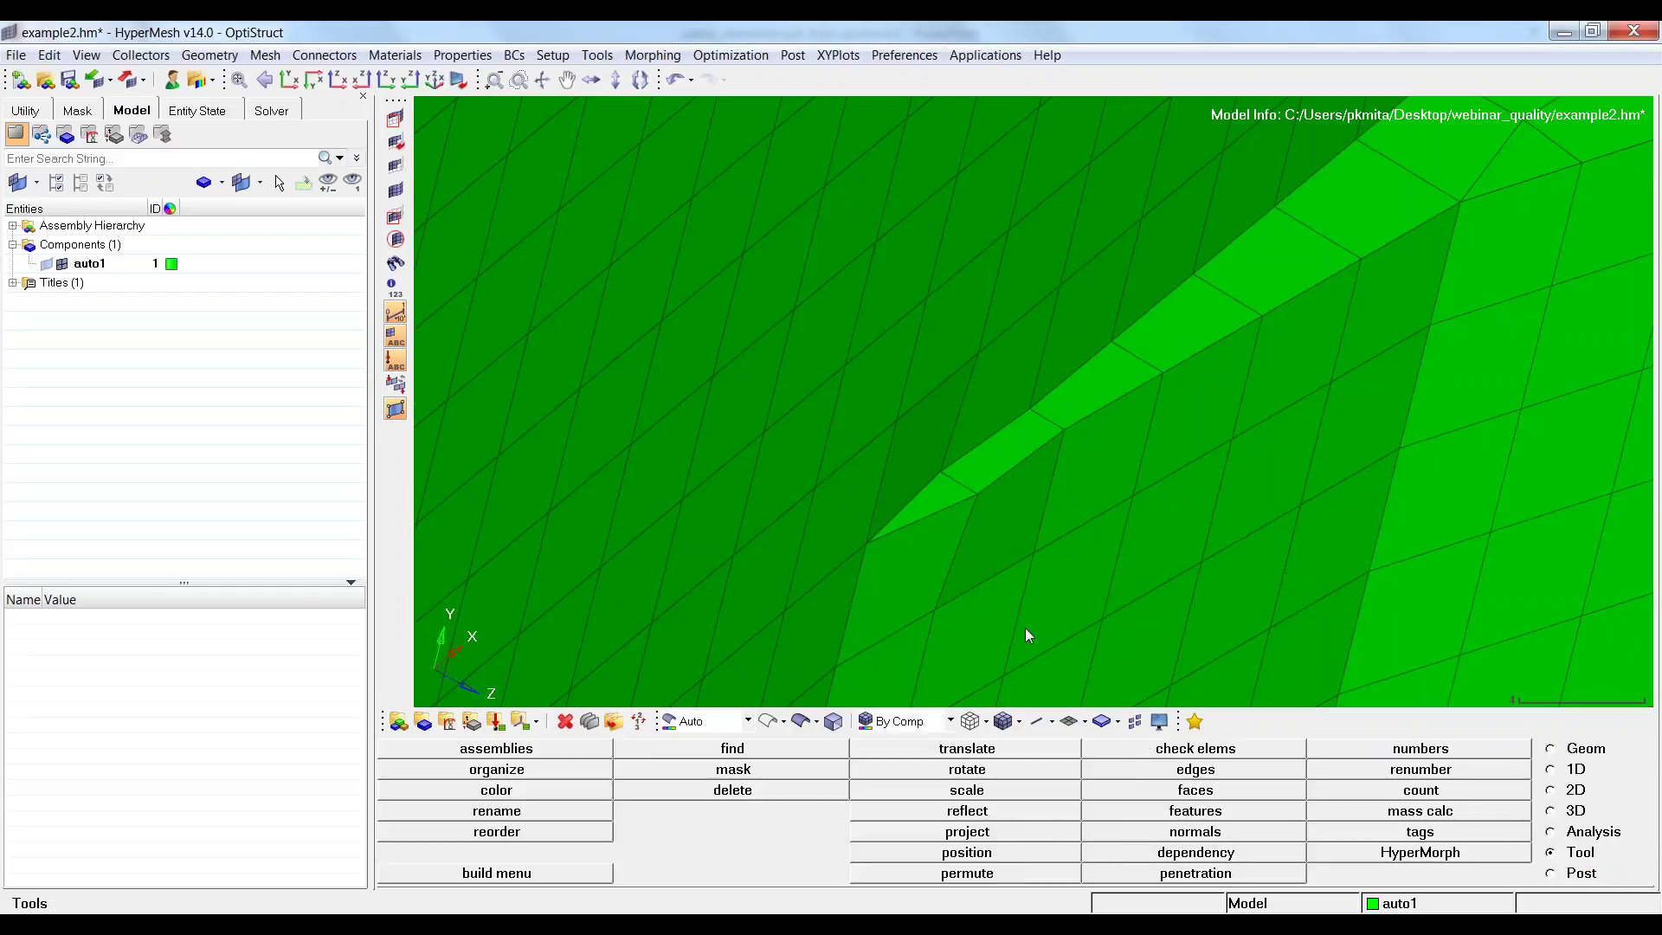
# Align one strip node onto the line between its two end nodes.
pyautogui.click(1135, 721)
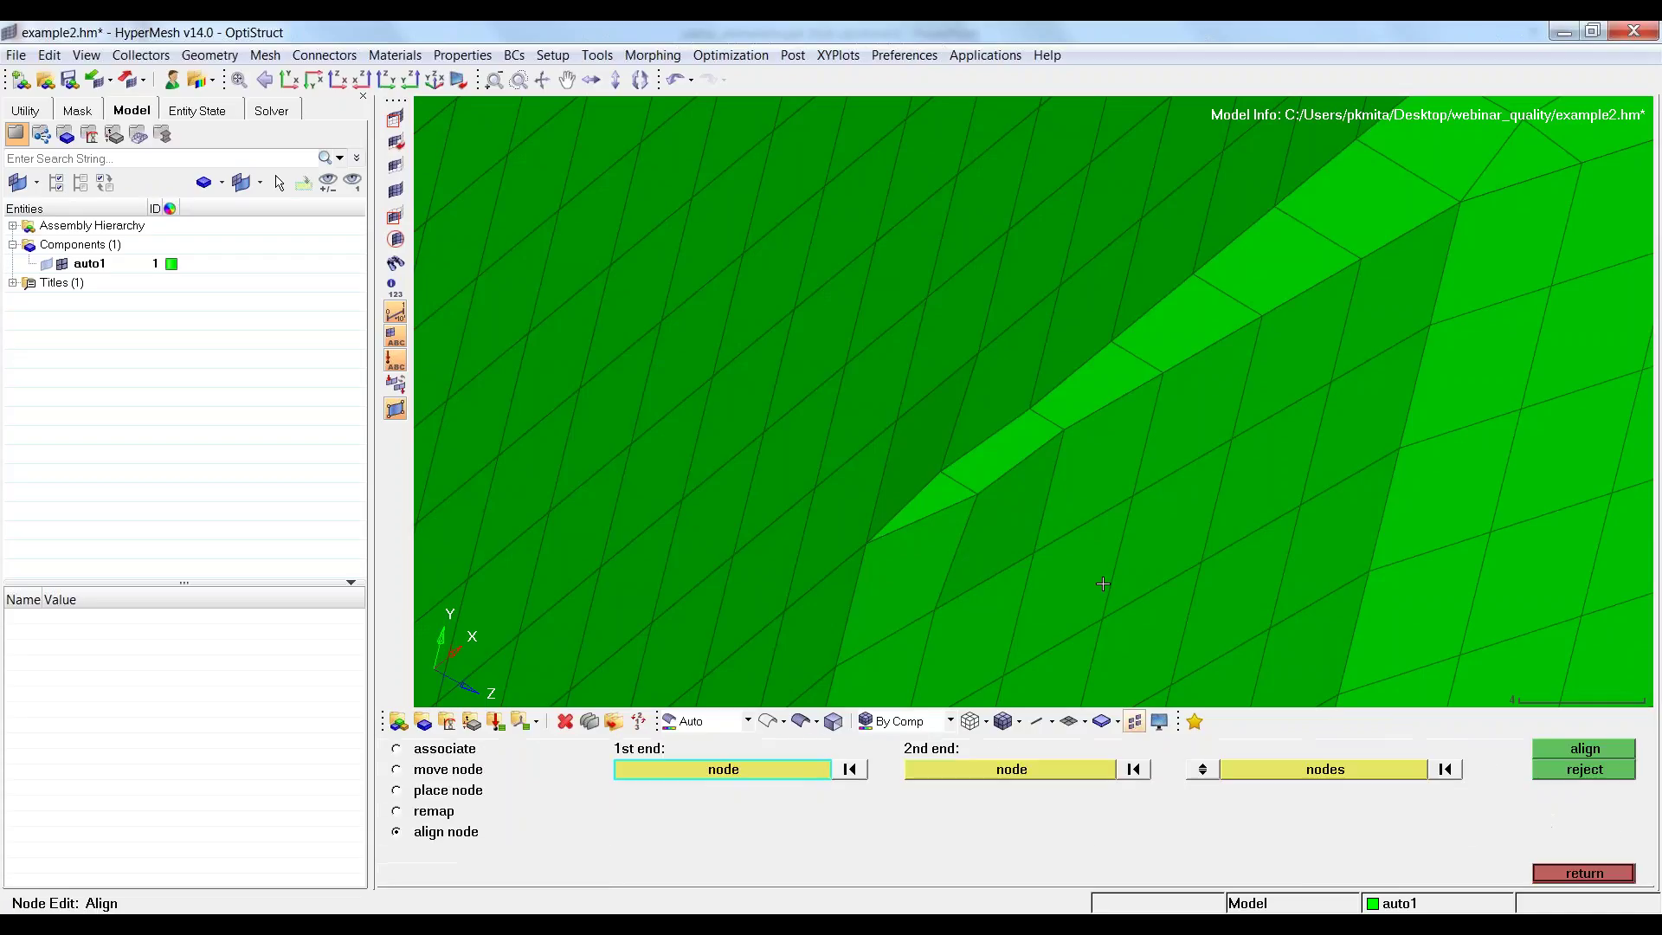
pyautogui.click(942, 471)
pyautogui.click(1113, 339)
pyautogui.click(1030, 407)
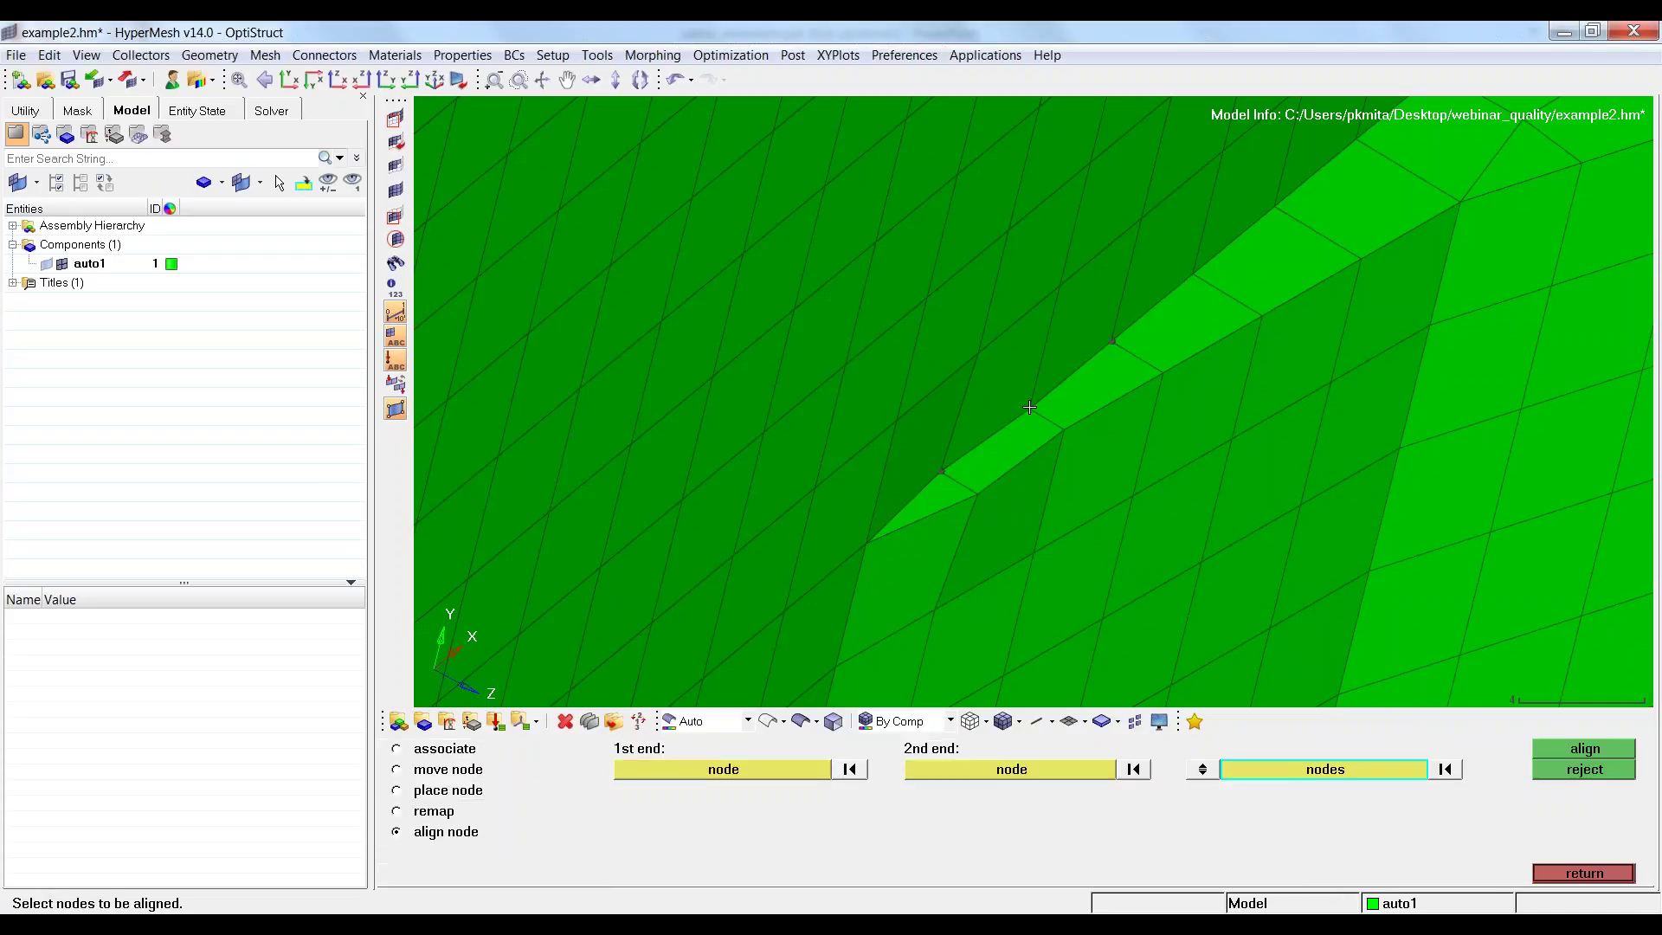
pyautogui.click(1561, 746)
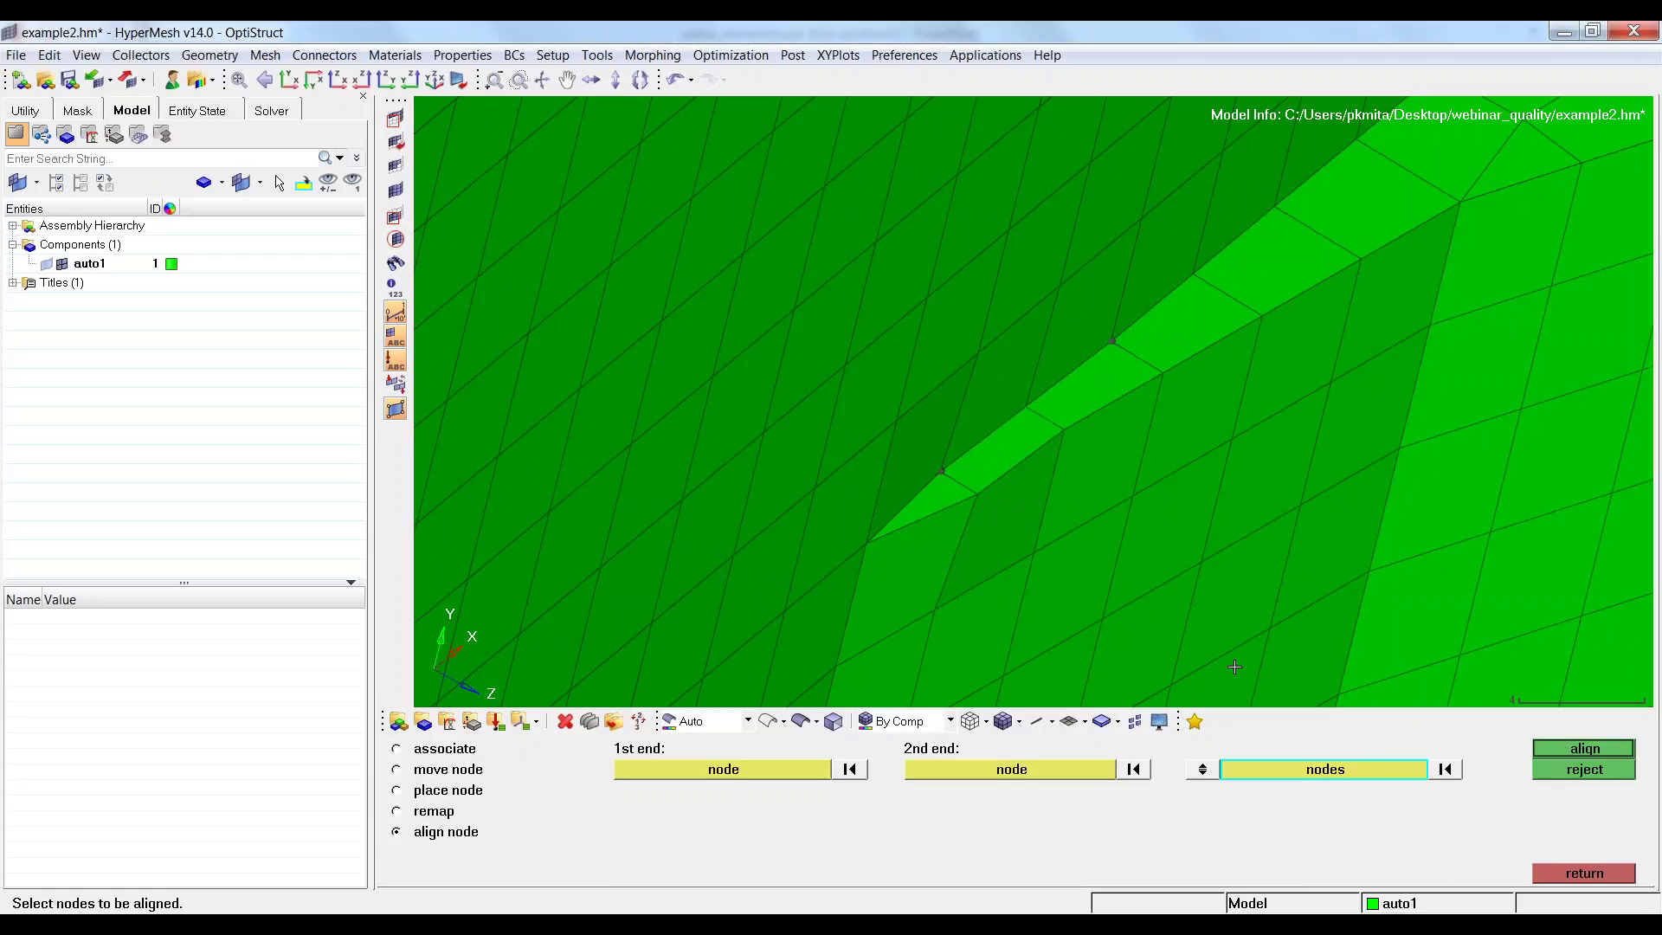
# Align a second strip node between a new pair of end nodes.
pyautogui.click(849, 769)
pyautogui.click(977, 495)
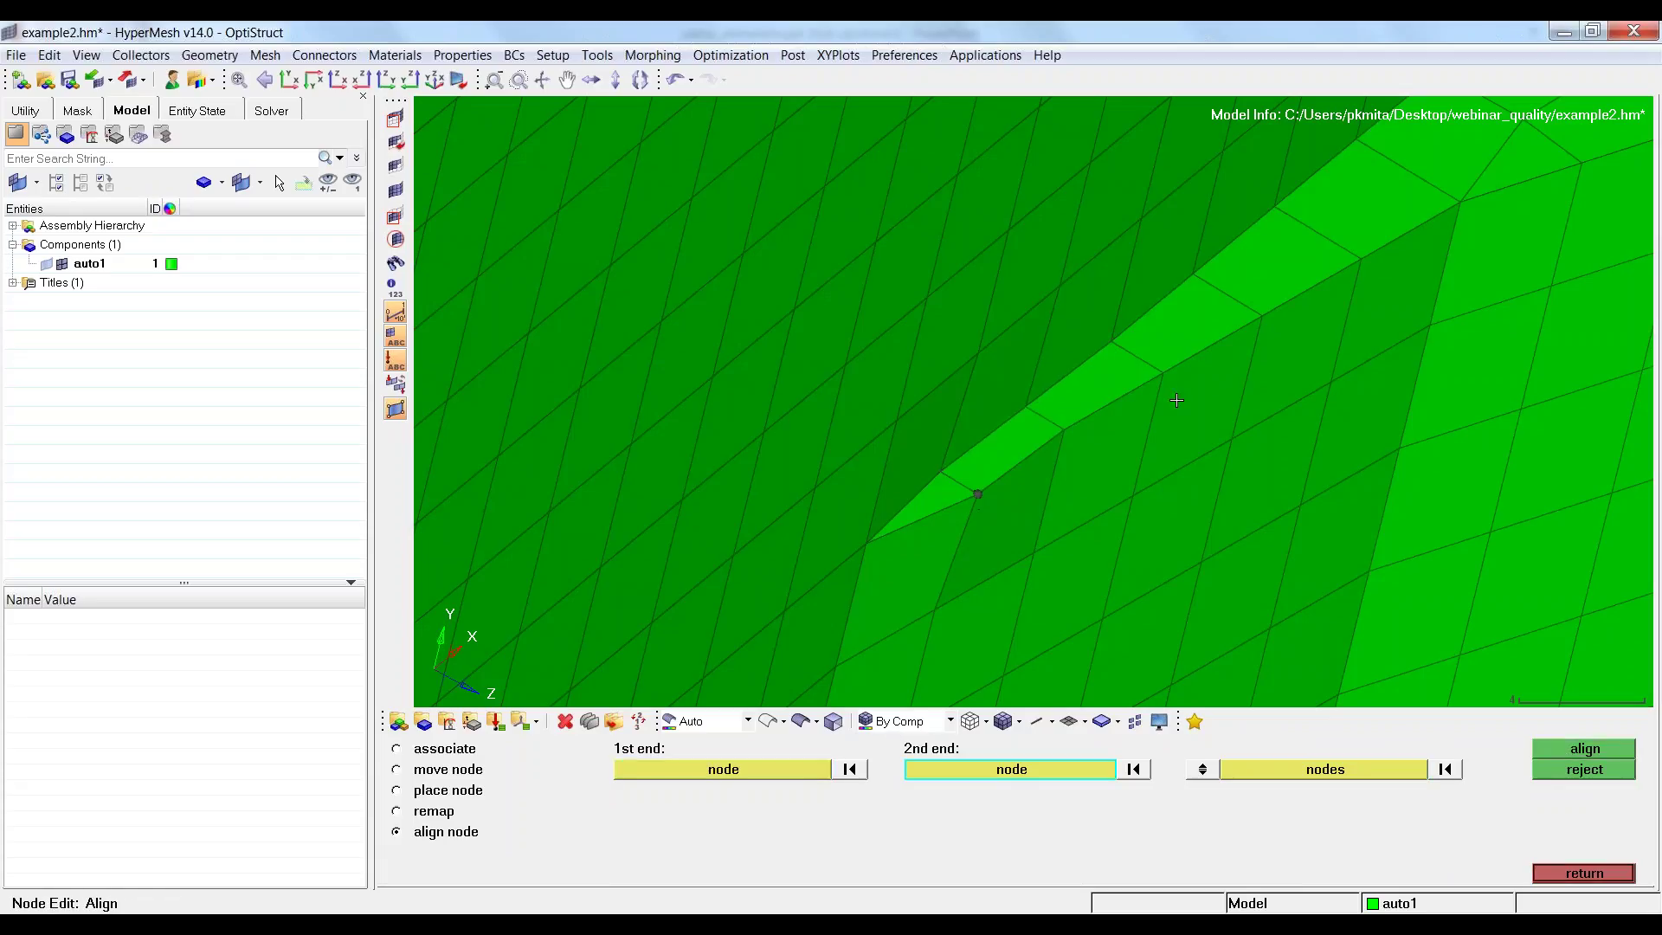
pyautogui.click(1167, 375)
pyautogui.click(1073, 427)
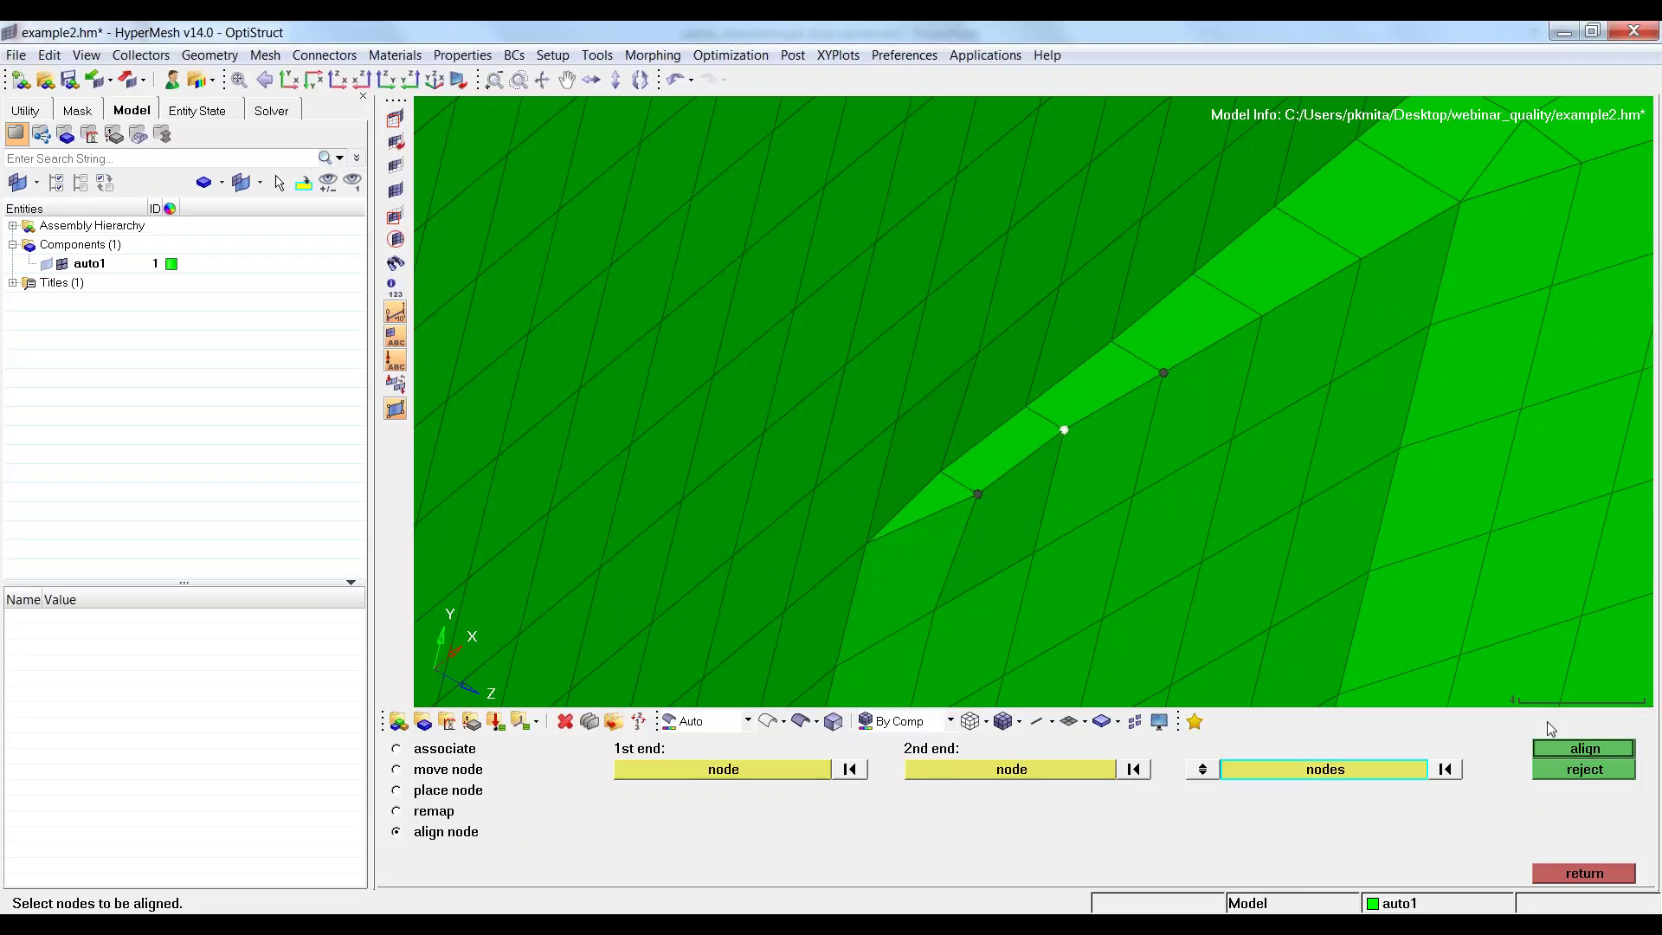
pyautogui.click(1564, 747)
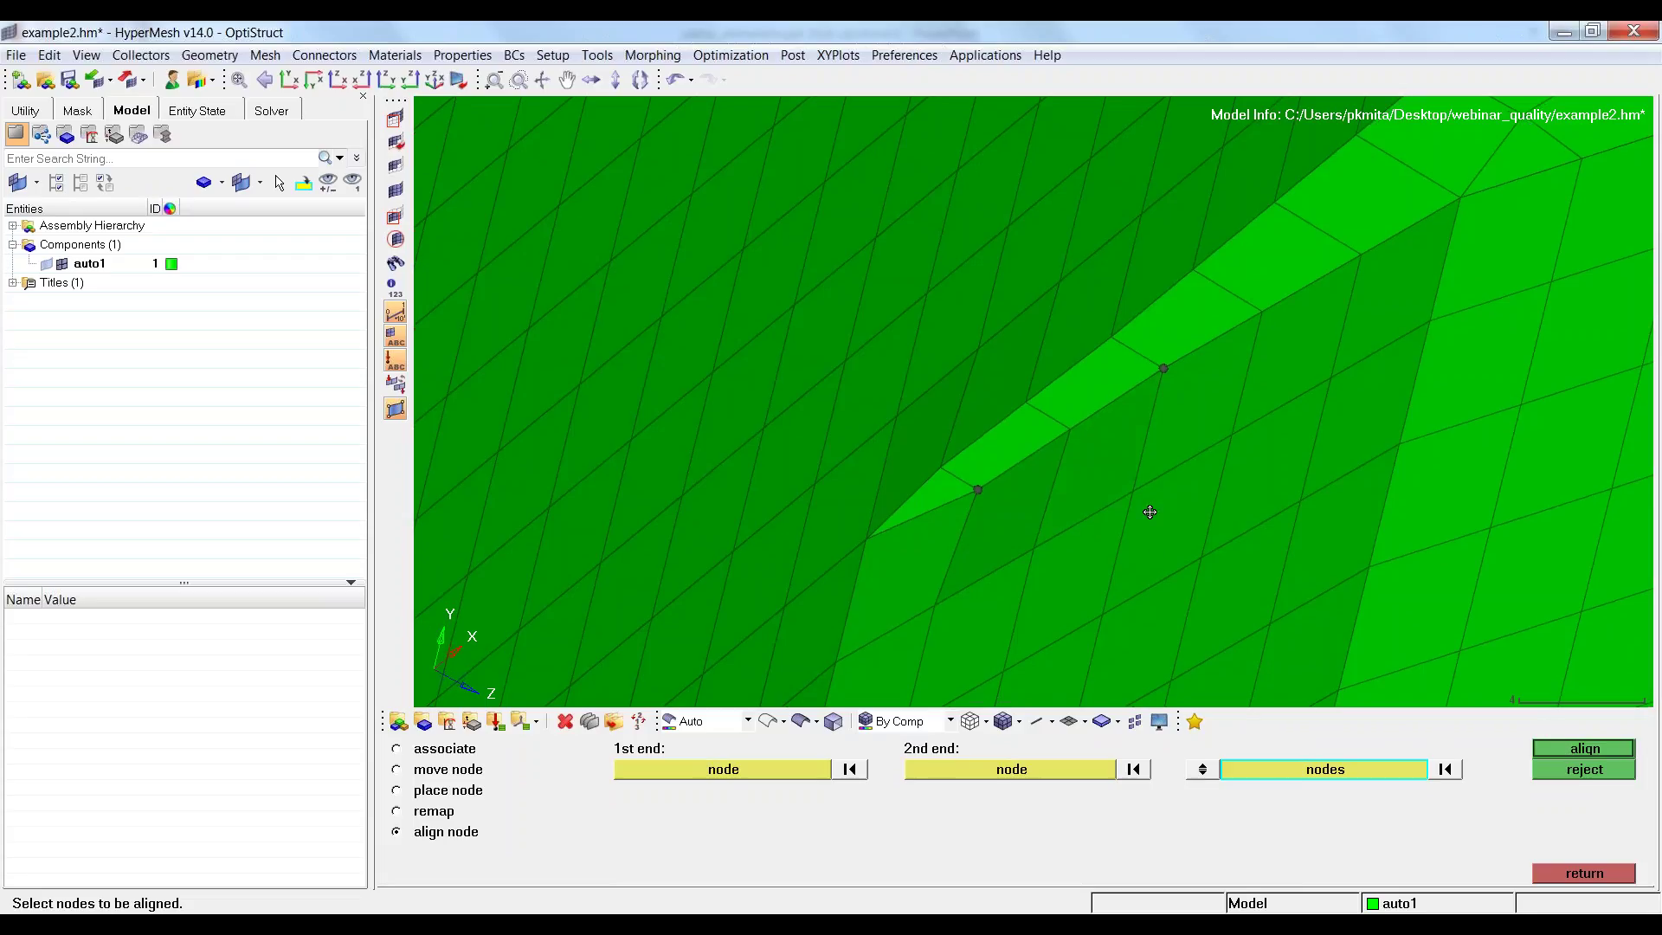
pyautogui.keyDown('ctrl'); pyautogui.moveTo(1155, 558); pyautogui.dragTo(1143, 444); pyautogui.keyUp('ctrl')
# Recheck 2D warpage after alignment, still at max 8.02, and go back to the 2D page.
pyautogui.click(1577, 874)
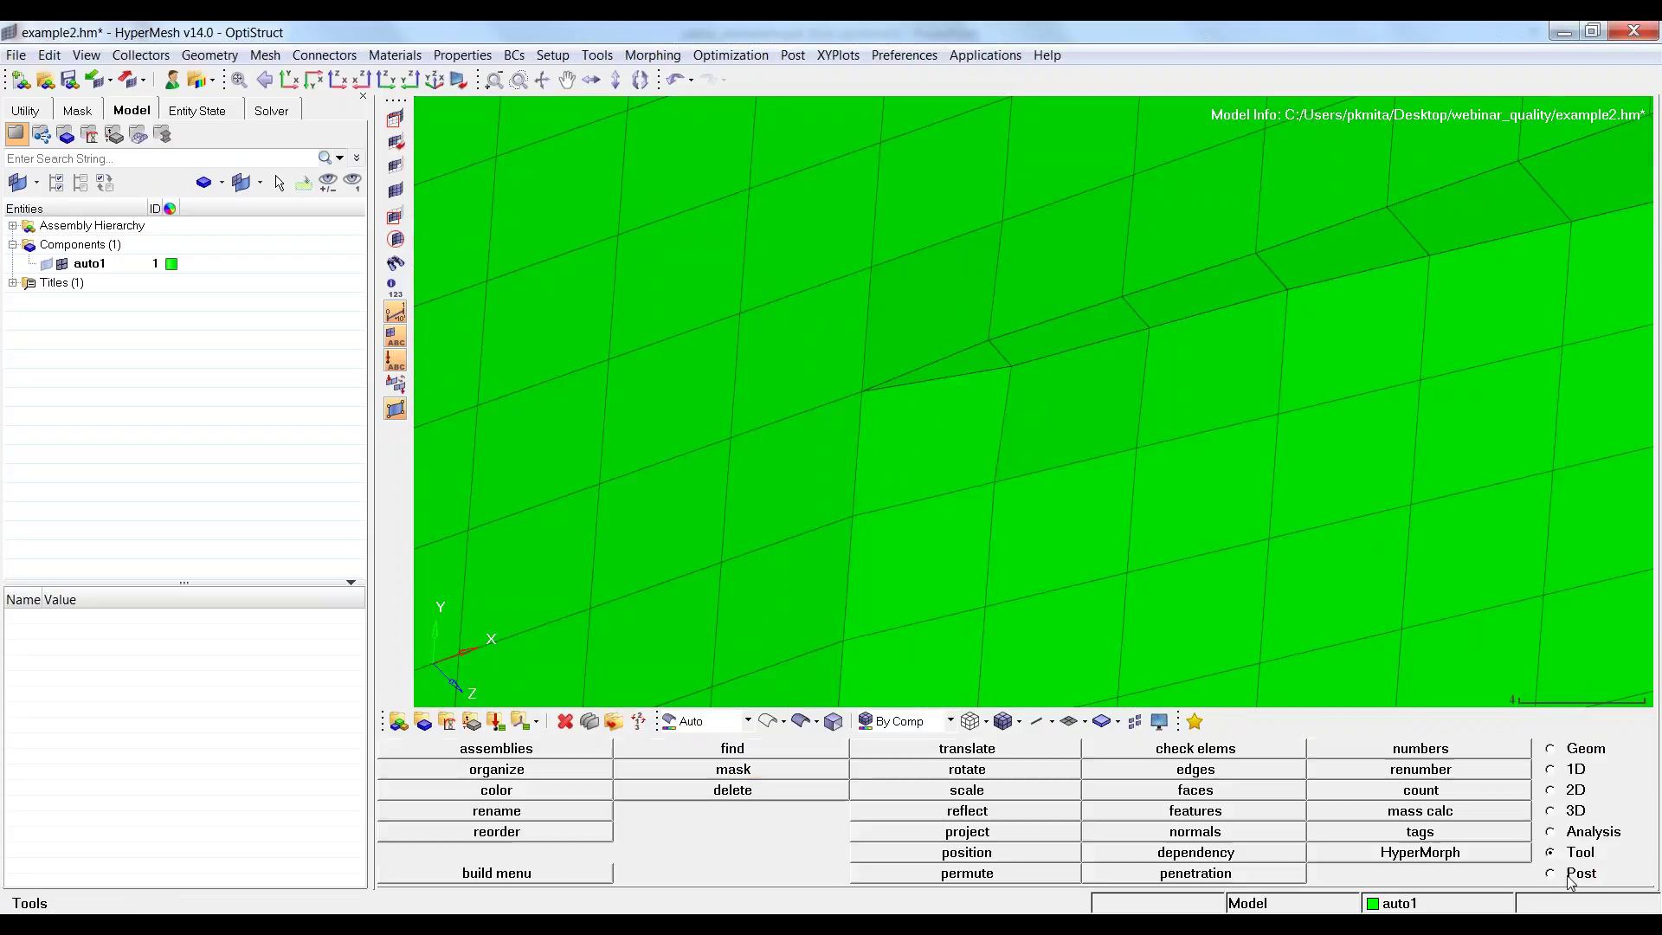
pyautogui.click(1162, 749)
pyautogui.click(599, 770)
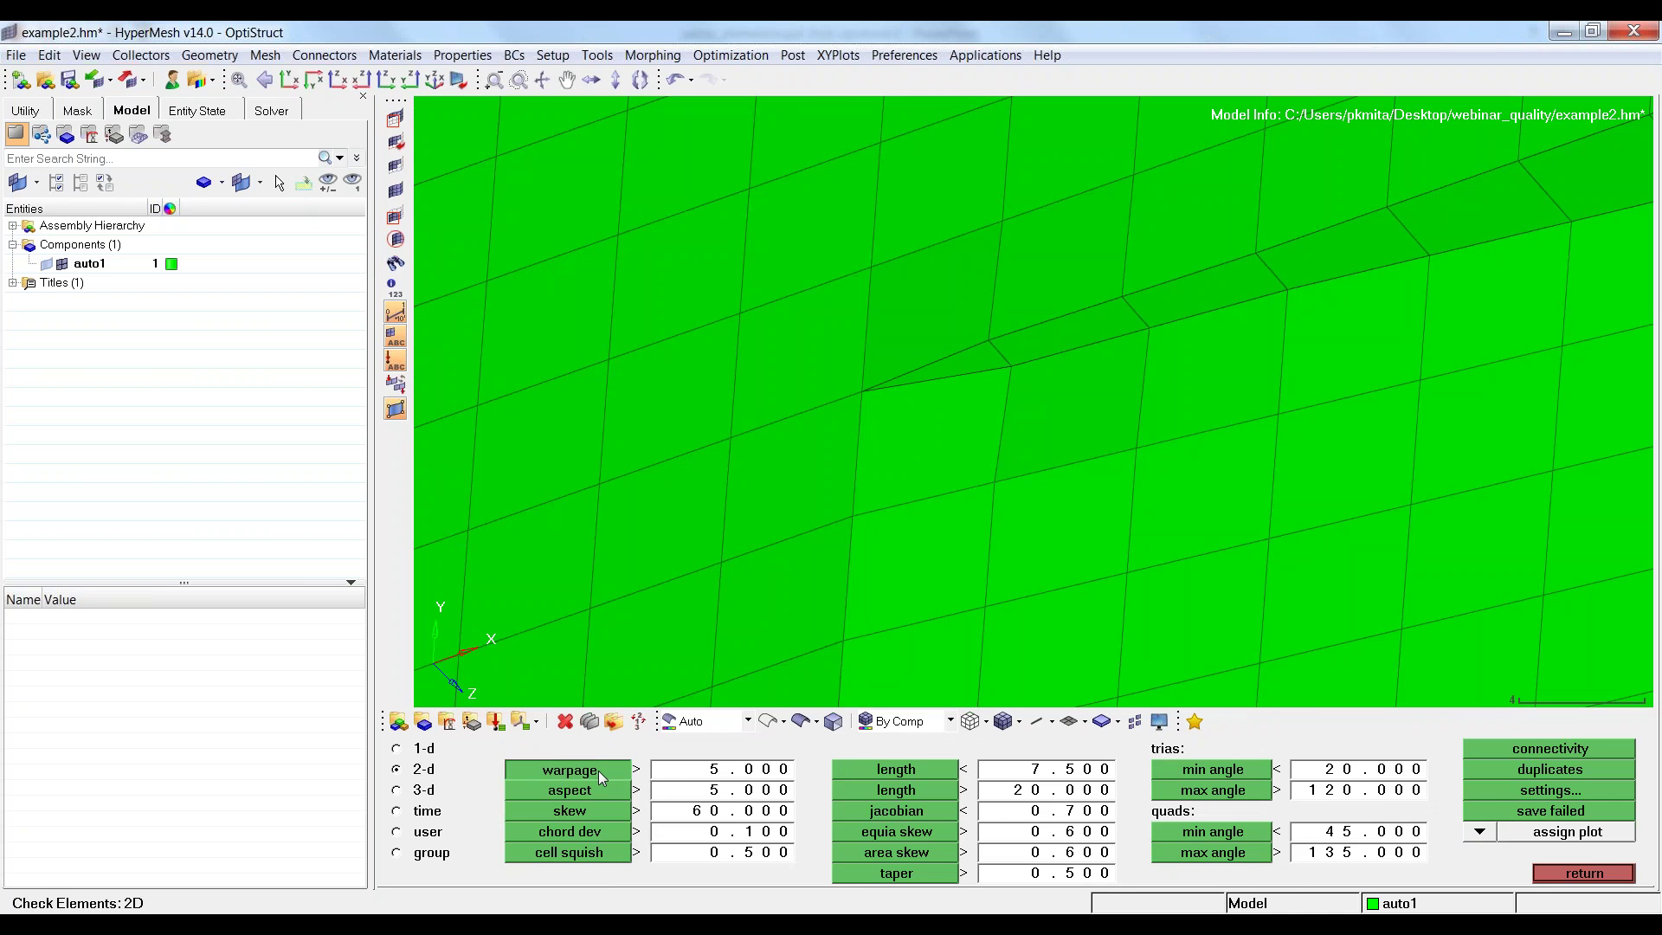
pyautogui.keyDown('ctrl'); pyautogui.moveTo(1035, 482); pyautogui.dragTo(901, 519); pyautogui.keyUp('ctrl')
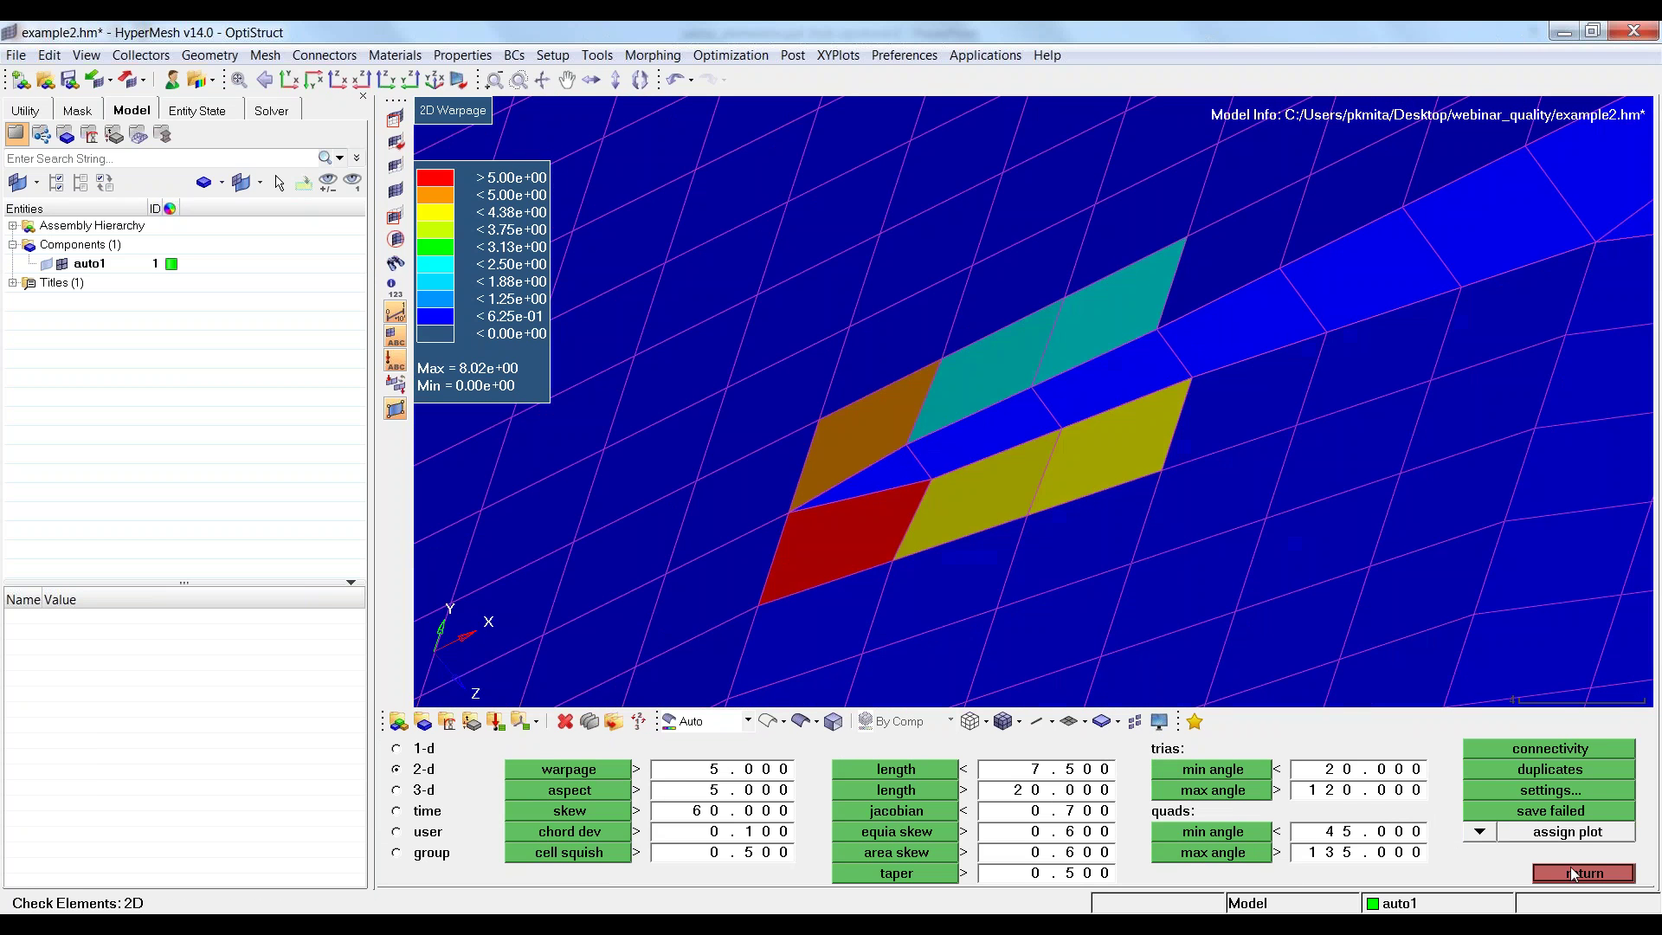
pyautogui.click(1584, 873)
pyautogui.click(1574, 790)
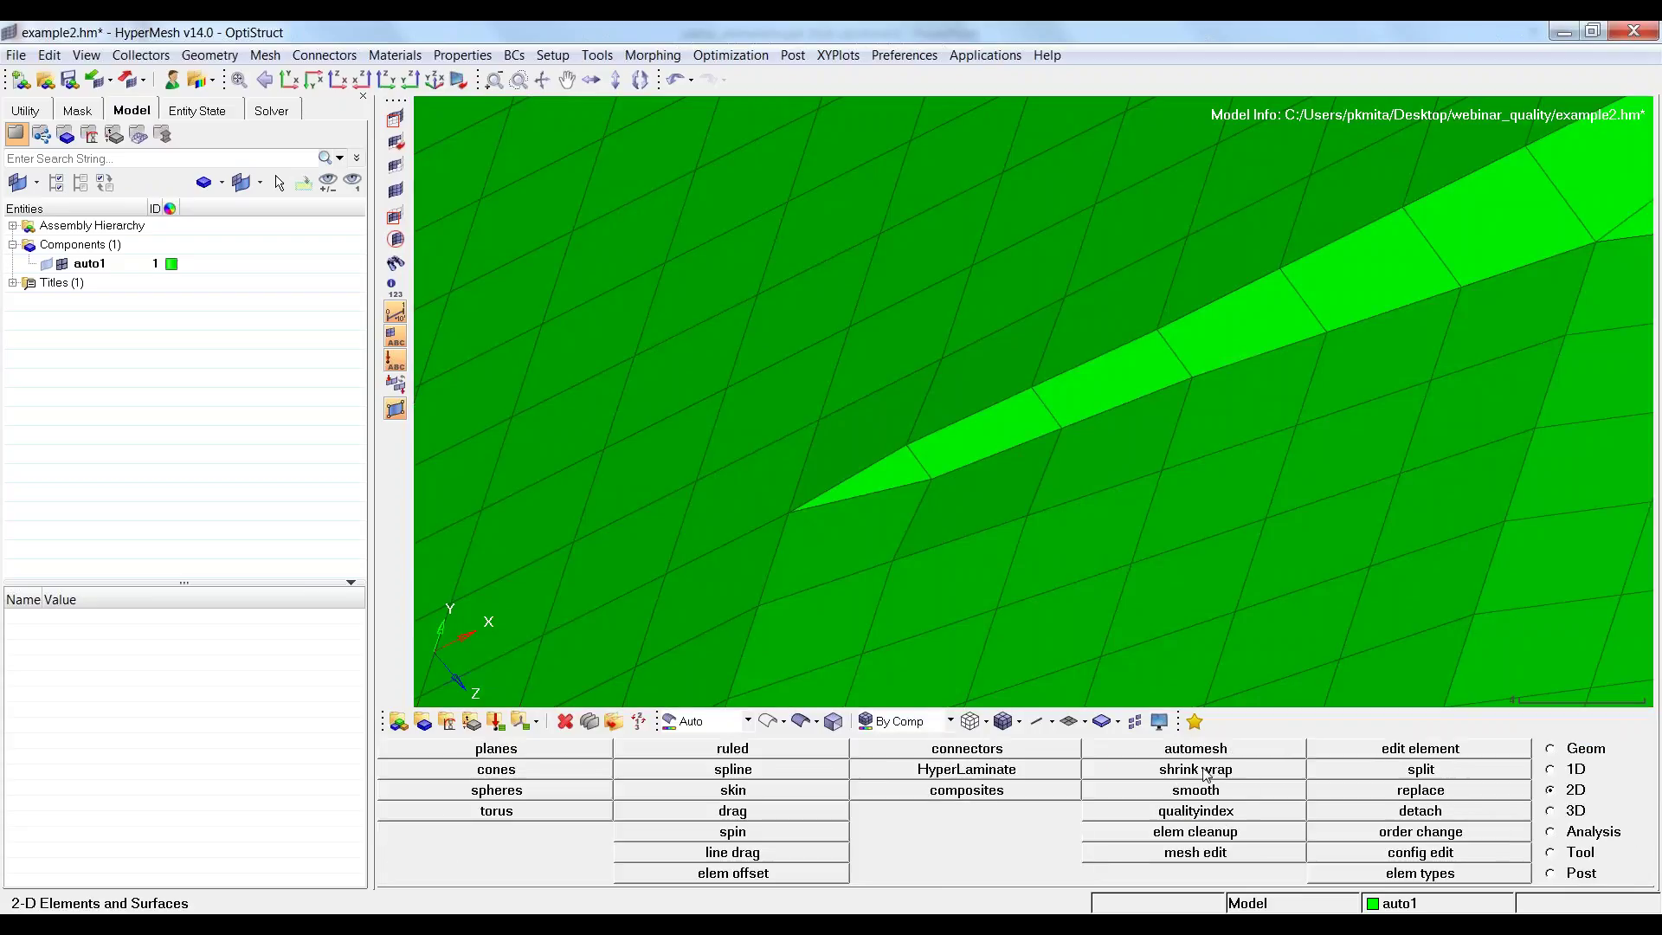
# Element-optimize the failing trias in quality index, reaching QI 15.00 with 1 failed element.
pyautogui.click(1216, 818)
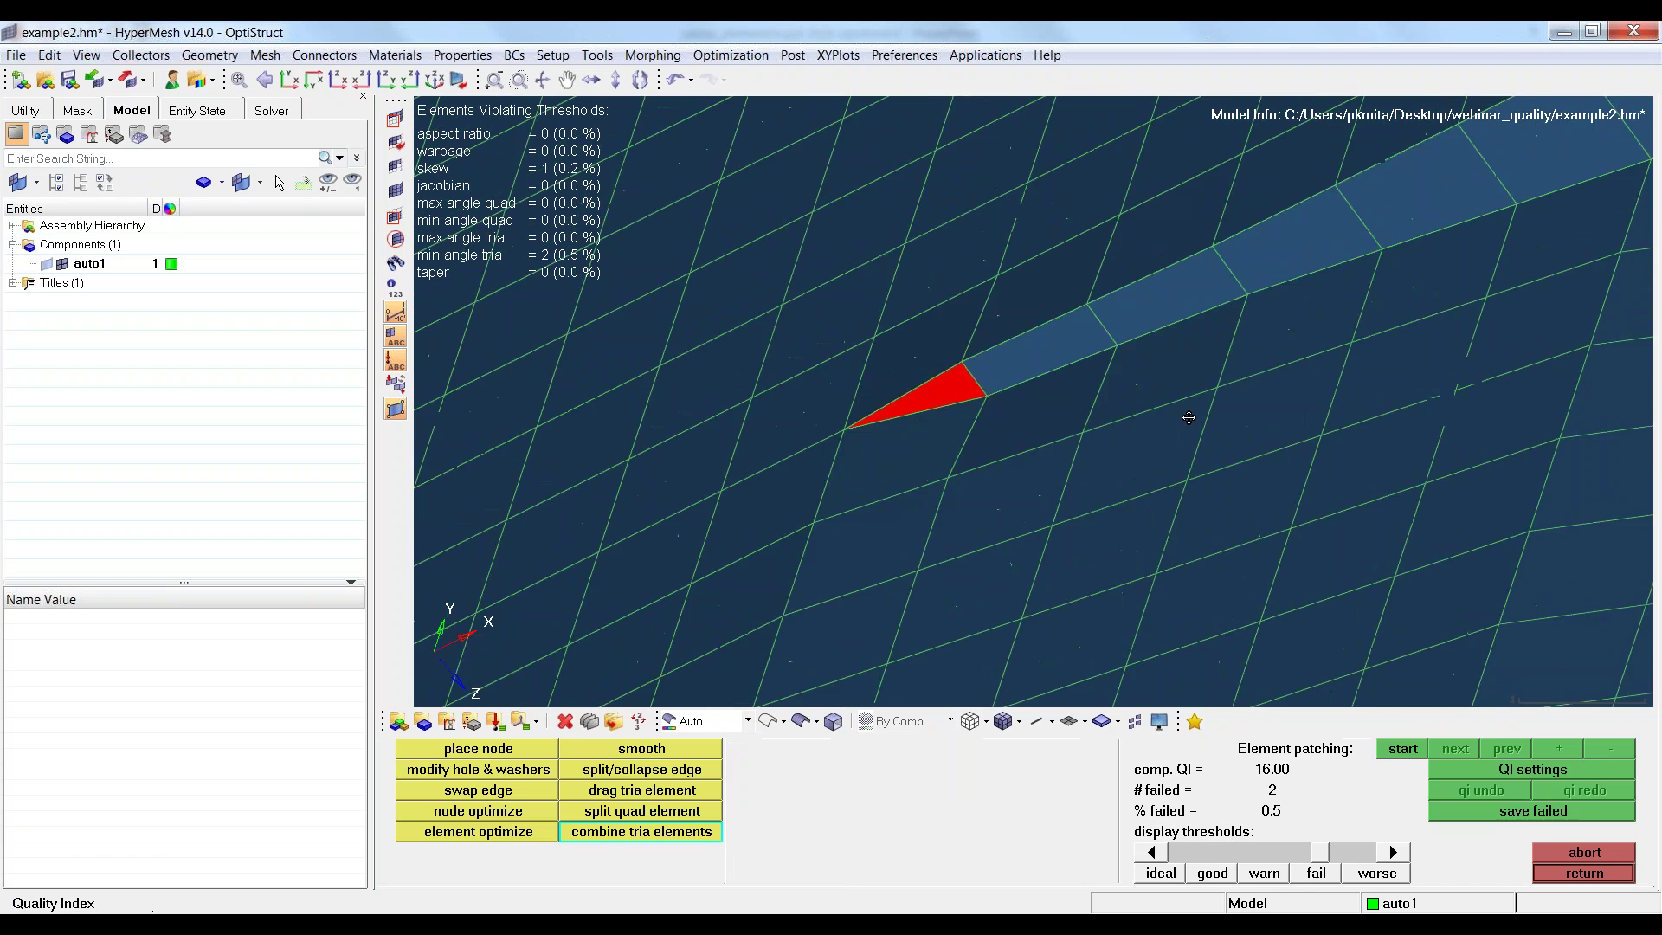
pyautogui.moveTo(1125, 389)
pyautogui.keyDown('ctrl'); pyautogui.mouseDown()
pyautogui.moveTo(1180, 329)
pyautogui.moveTo(995, 390)
pyautogui.mouseUp(); pyautogui.keyUp('ctrl')
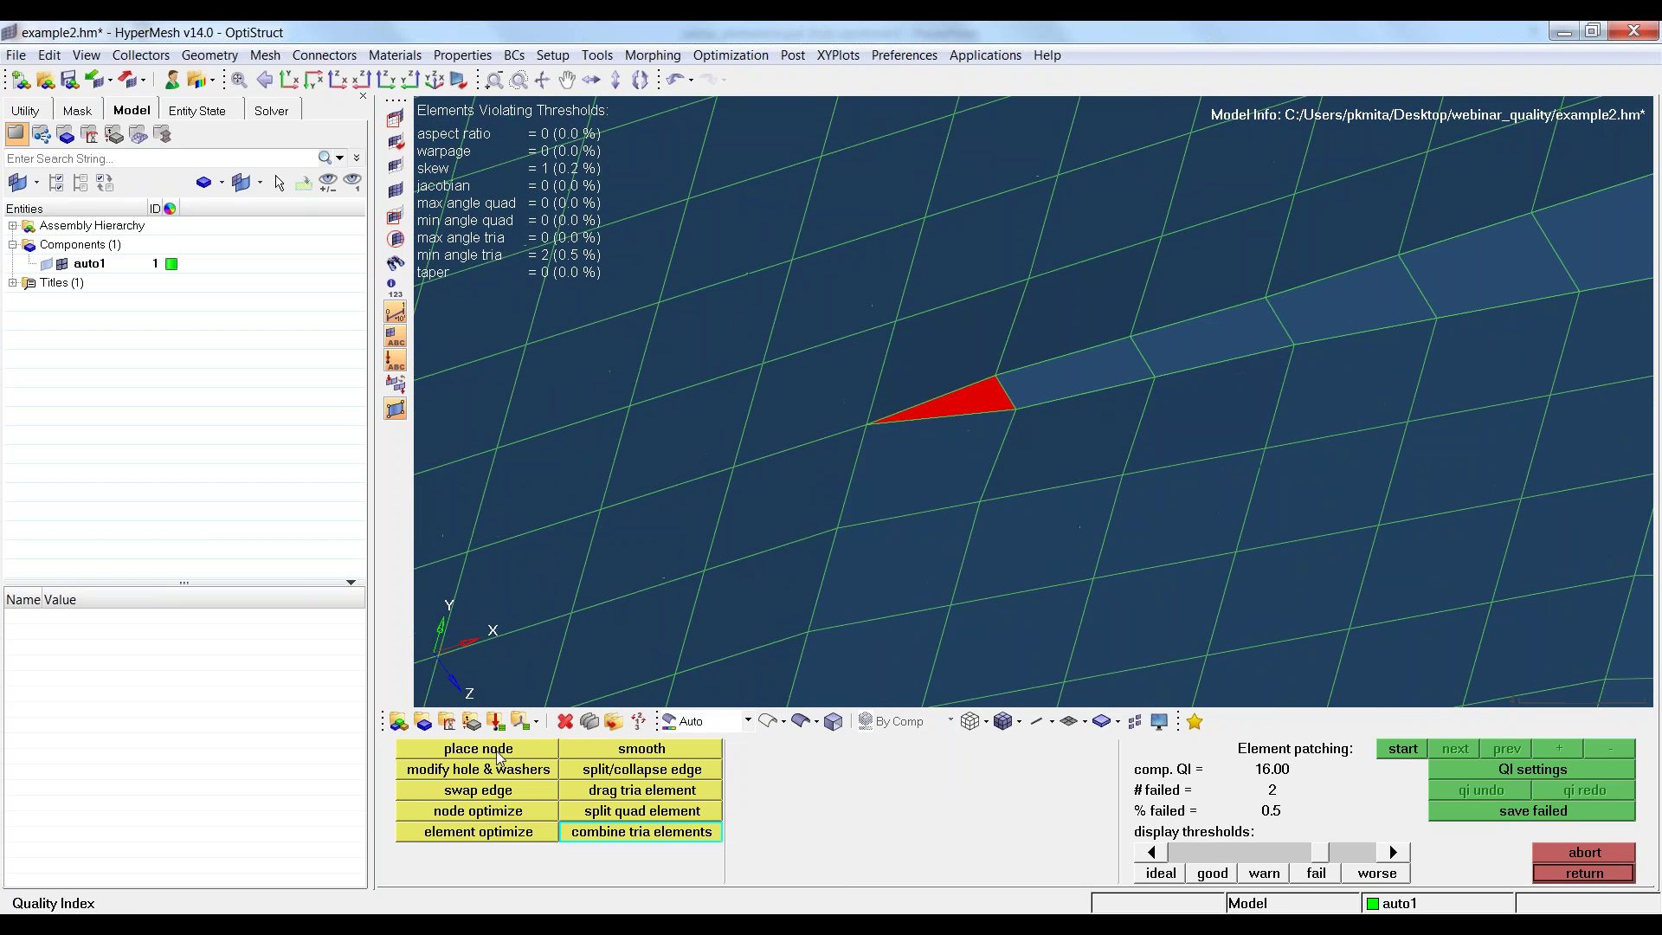
pyautogui.click(486, 832)
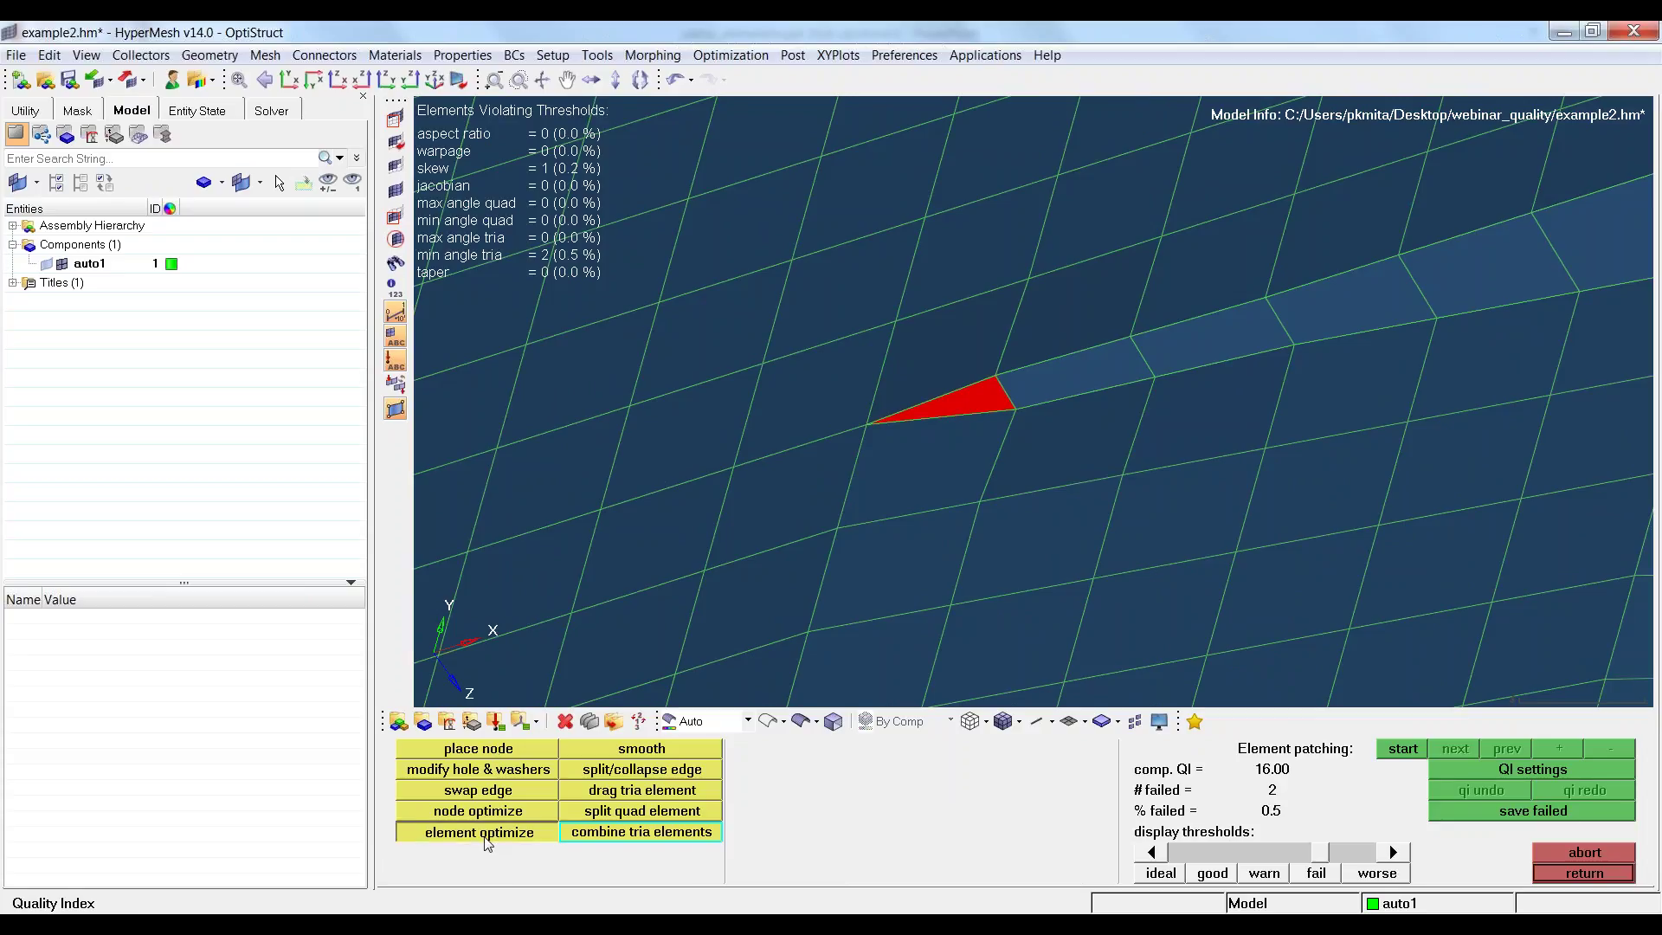
pyautogui.click(993, 400)
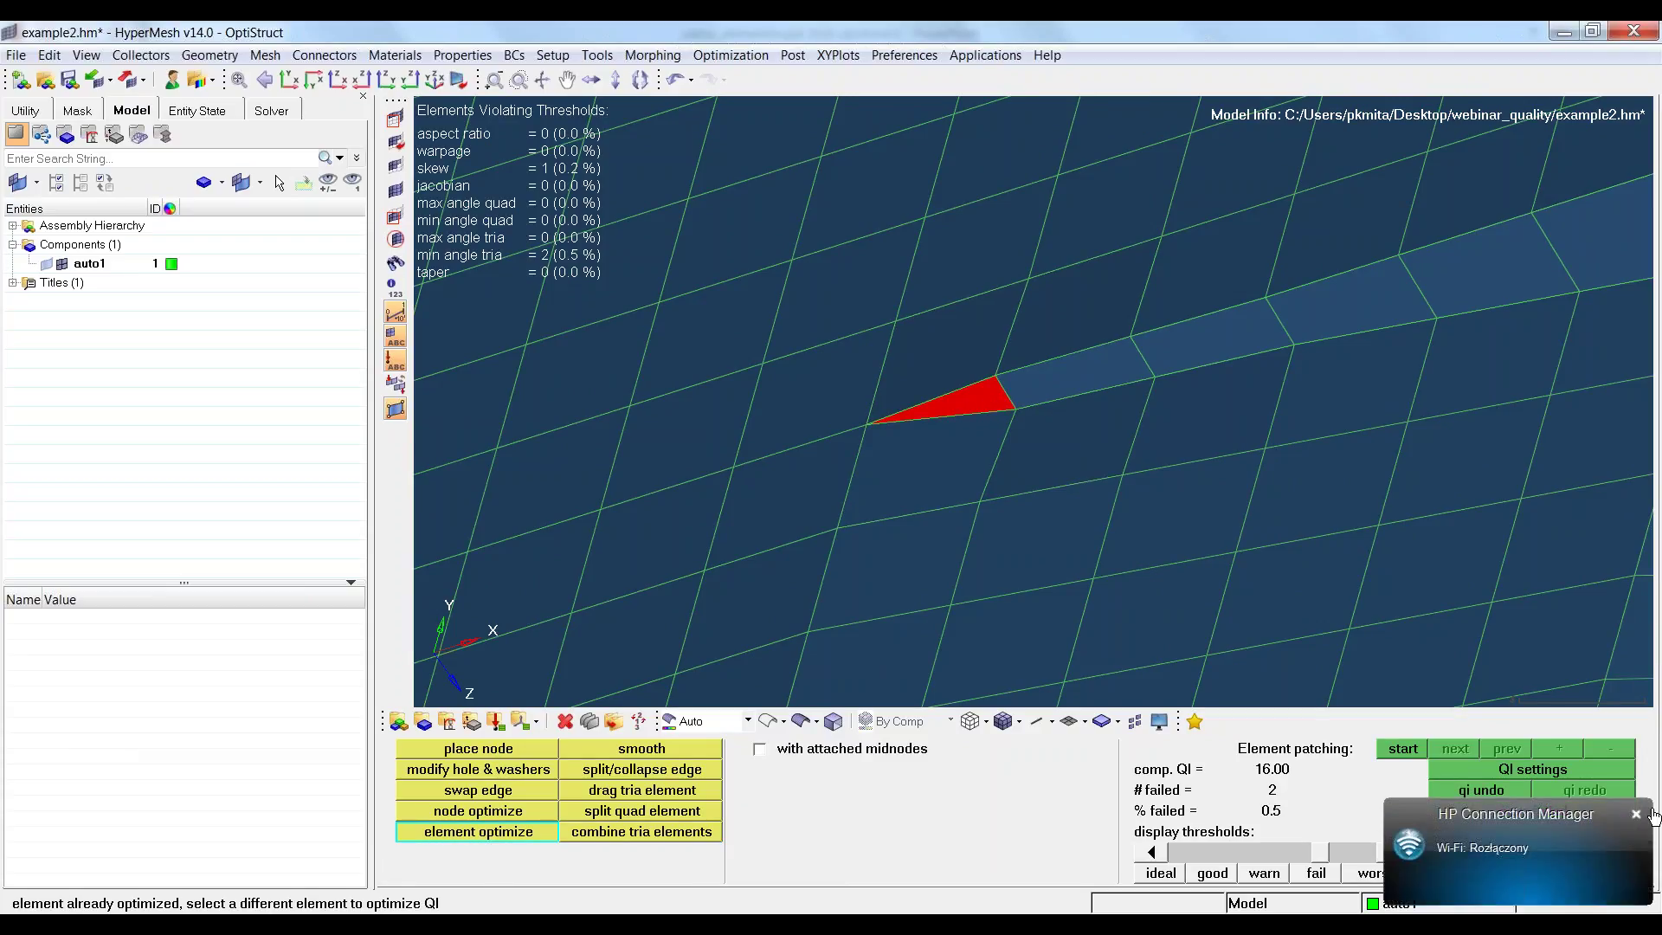
pyautogui.moveTo(1333, 855); pyautogui.dragTo(1178, 854)
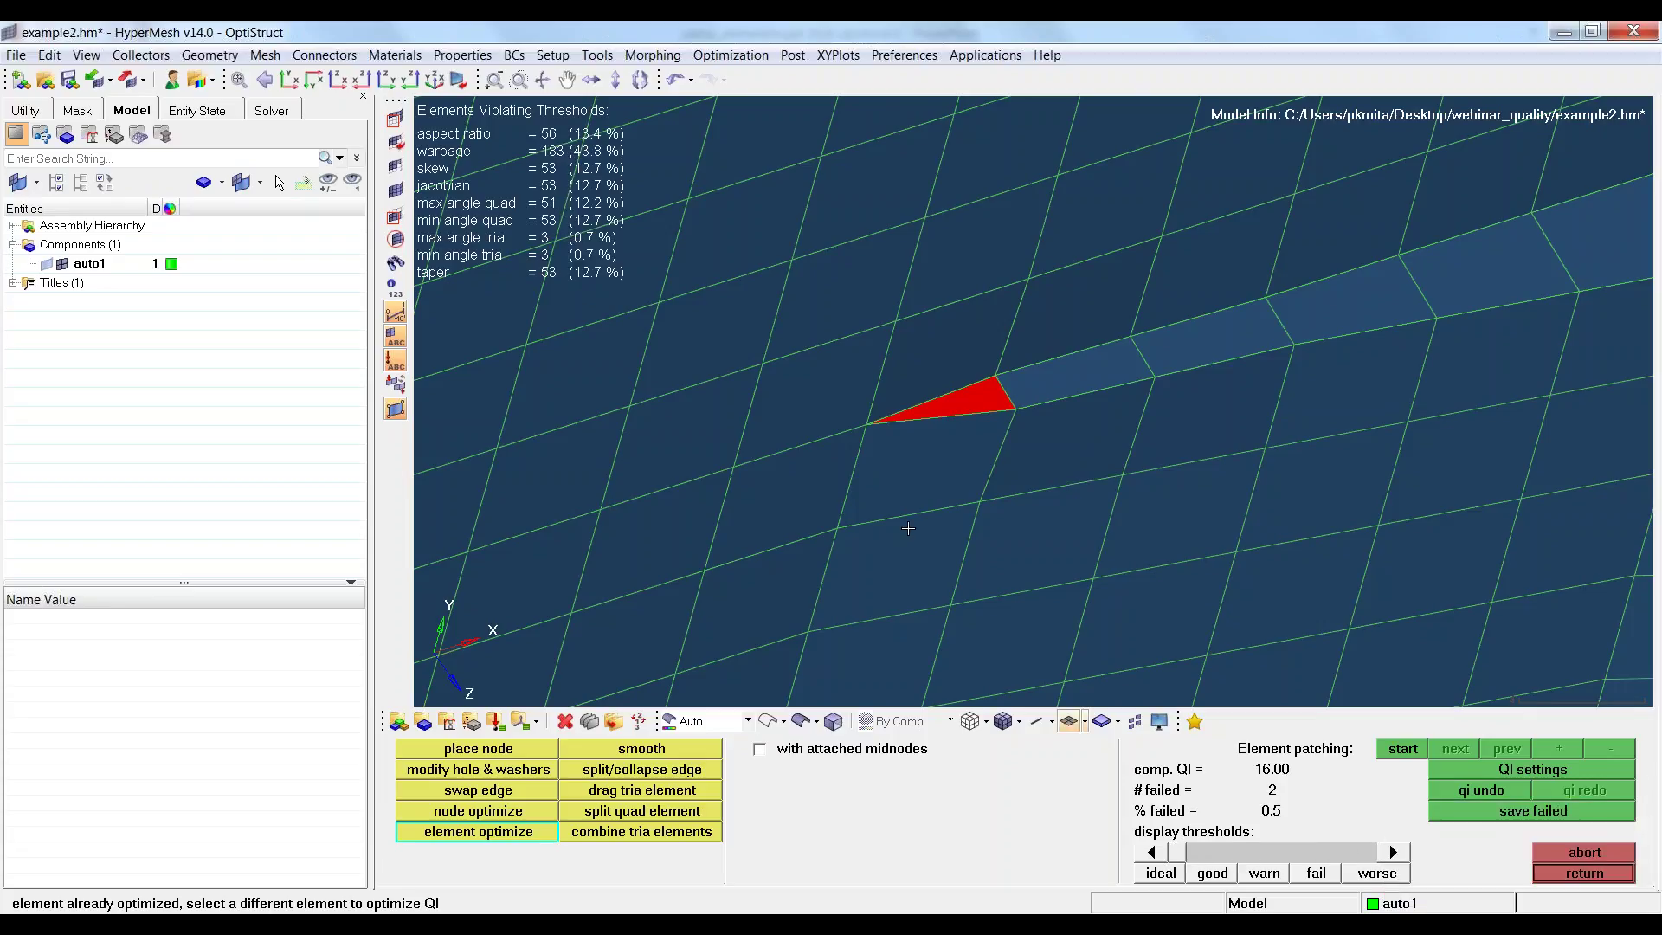
pyautogui.keyDown('ctrl'); pyautogui.moveTo(1261, 475); pyautogui.dragTo(1349, 315); pyautogui.keyUp('ctrl')
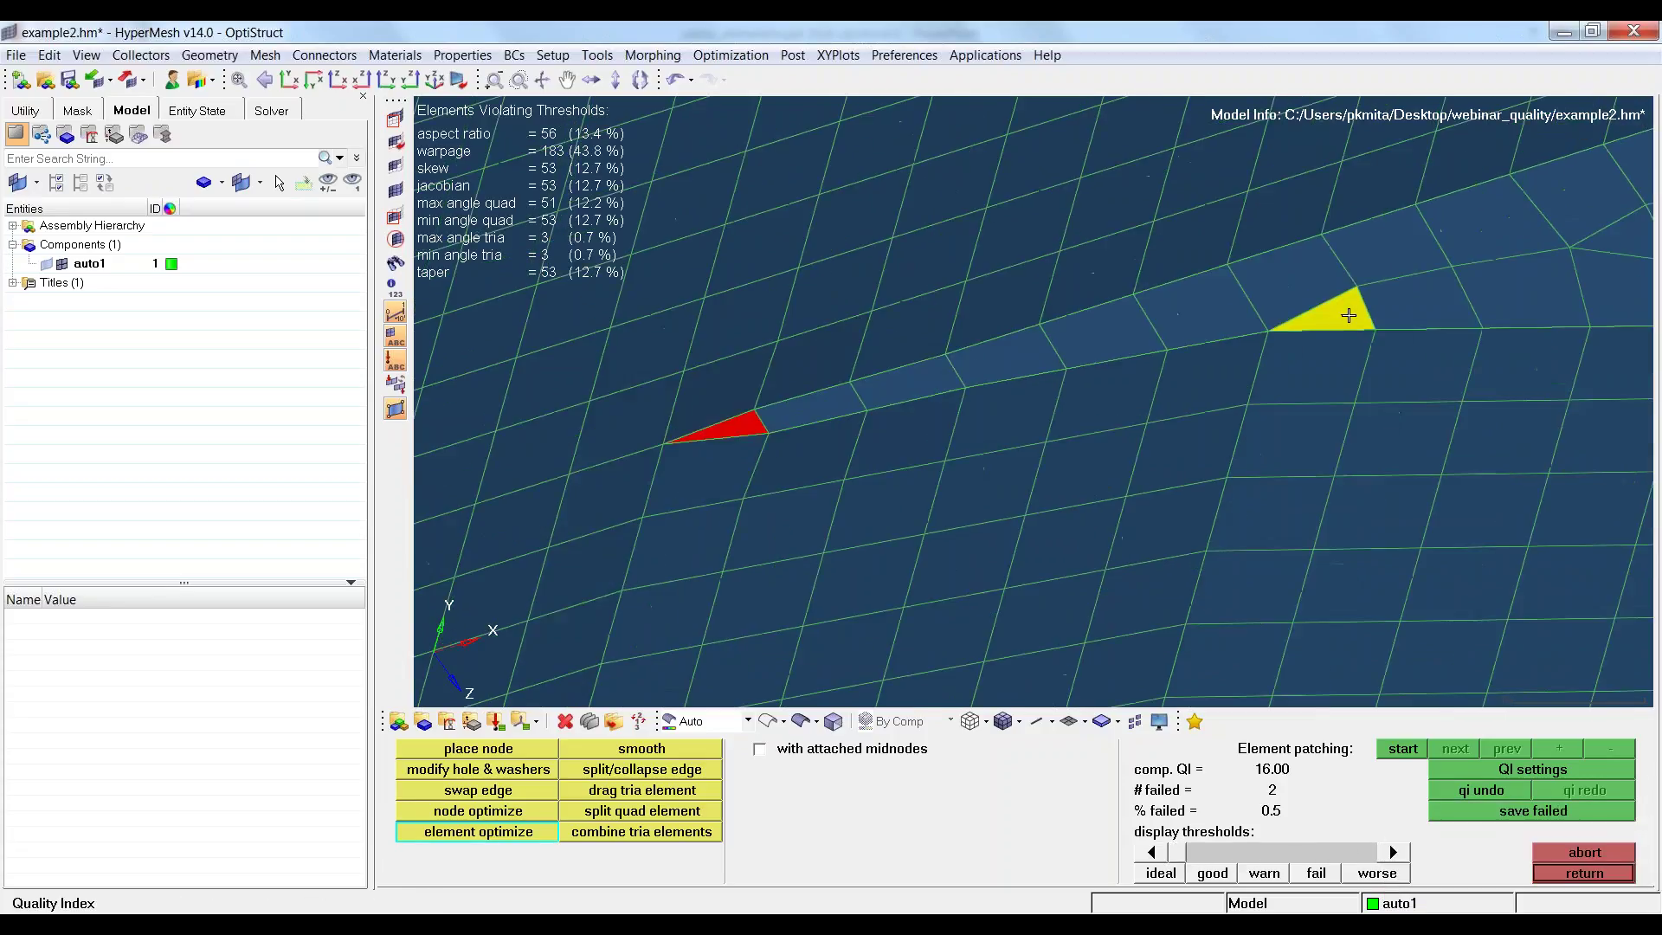
pyautogui.click(1348, 315)
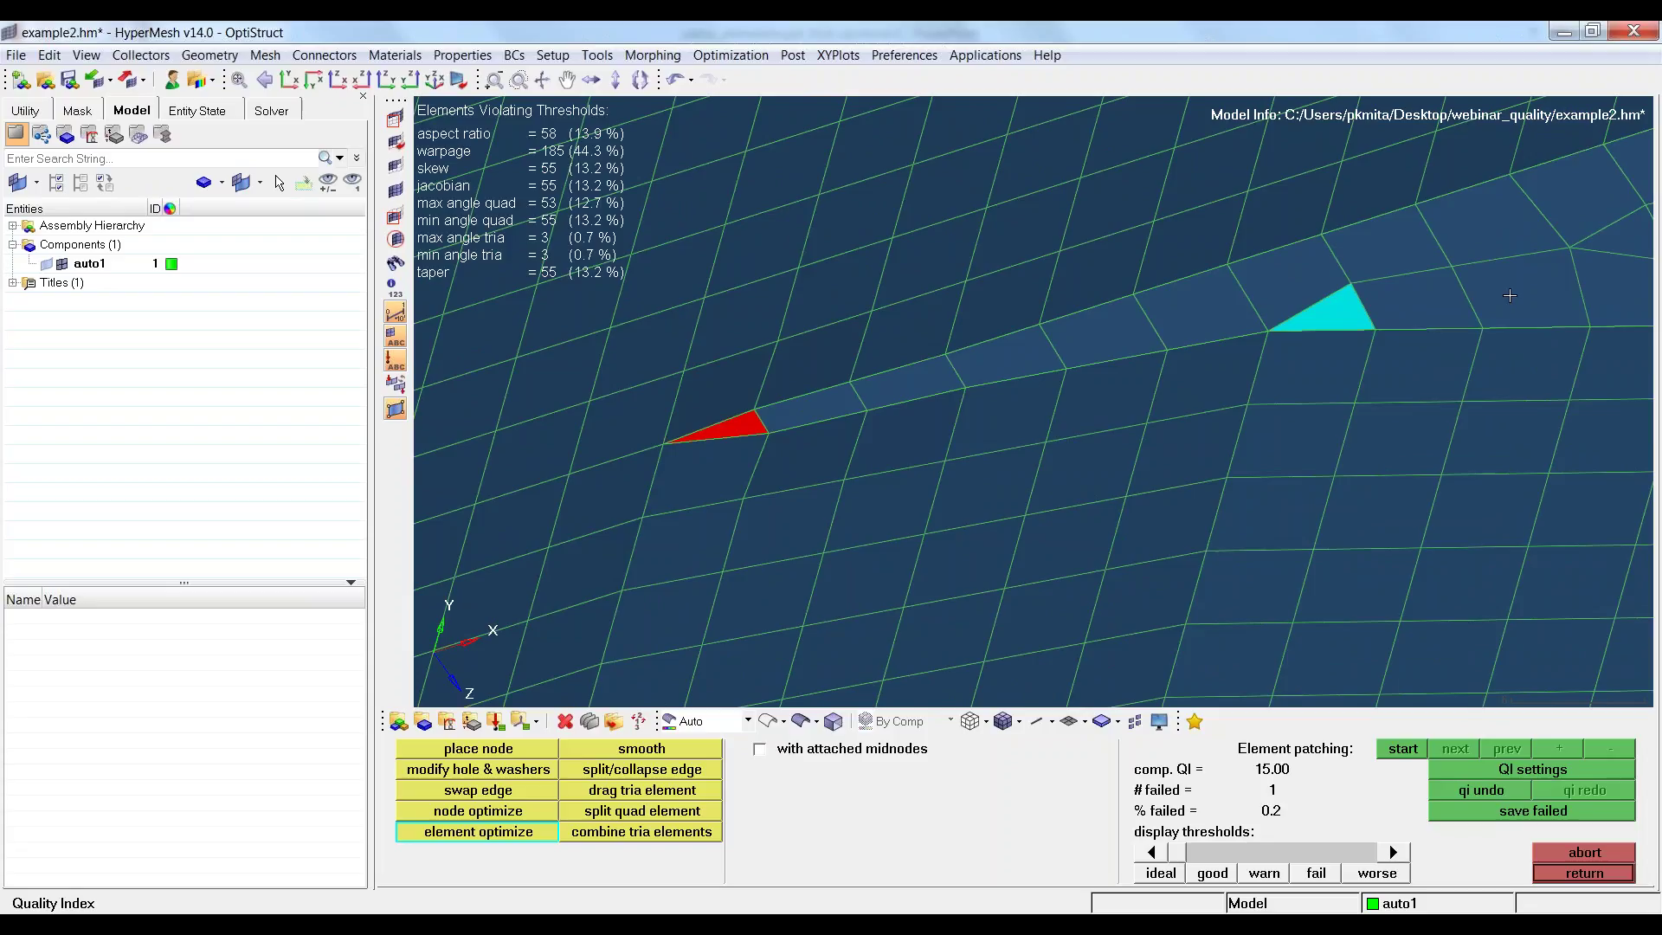
pyautogui.keyDown('ctrl'); pyautogui.moveTo(1510, 295); pyautogui.dragTo(1224, 347, button='right'); pyautogui.keyUp('ctrl')
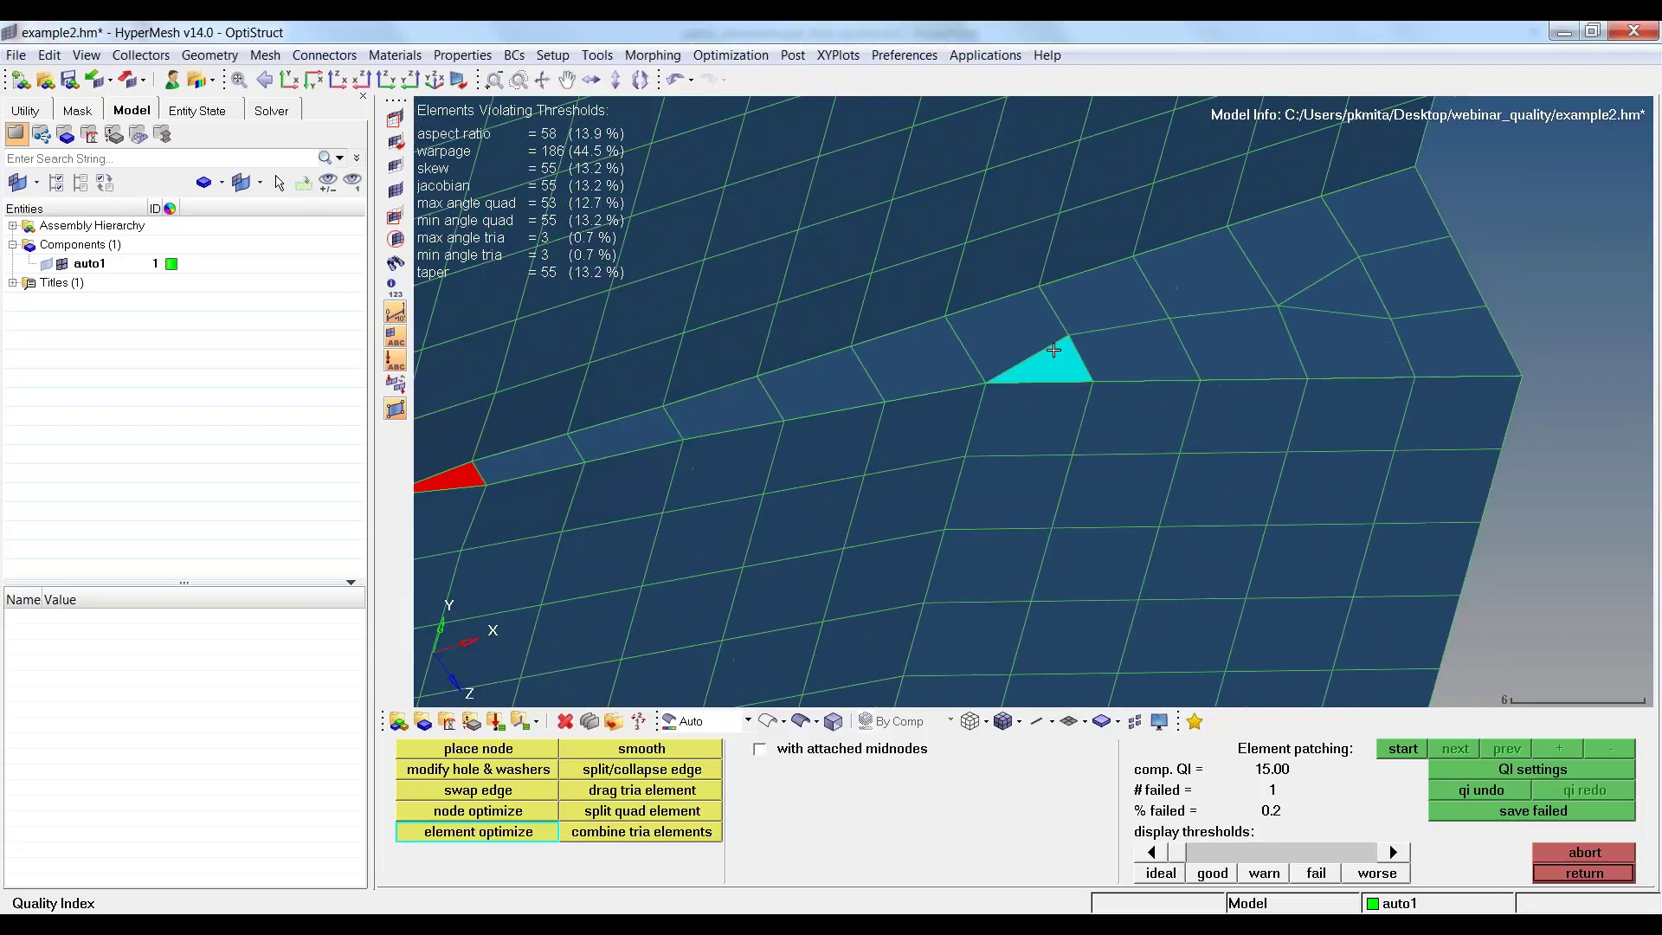
pyautogui.keyDown('ctrl'); pyautogui.moveTo(949, 376); pyautogui.dragTo(1599, 281, button='right'); pyautogui.keyUp('ctrl')
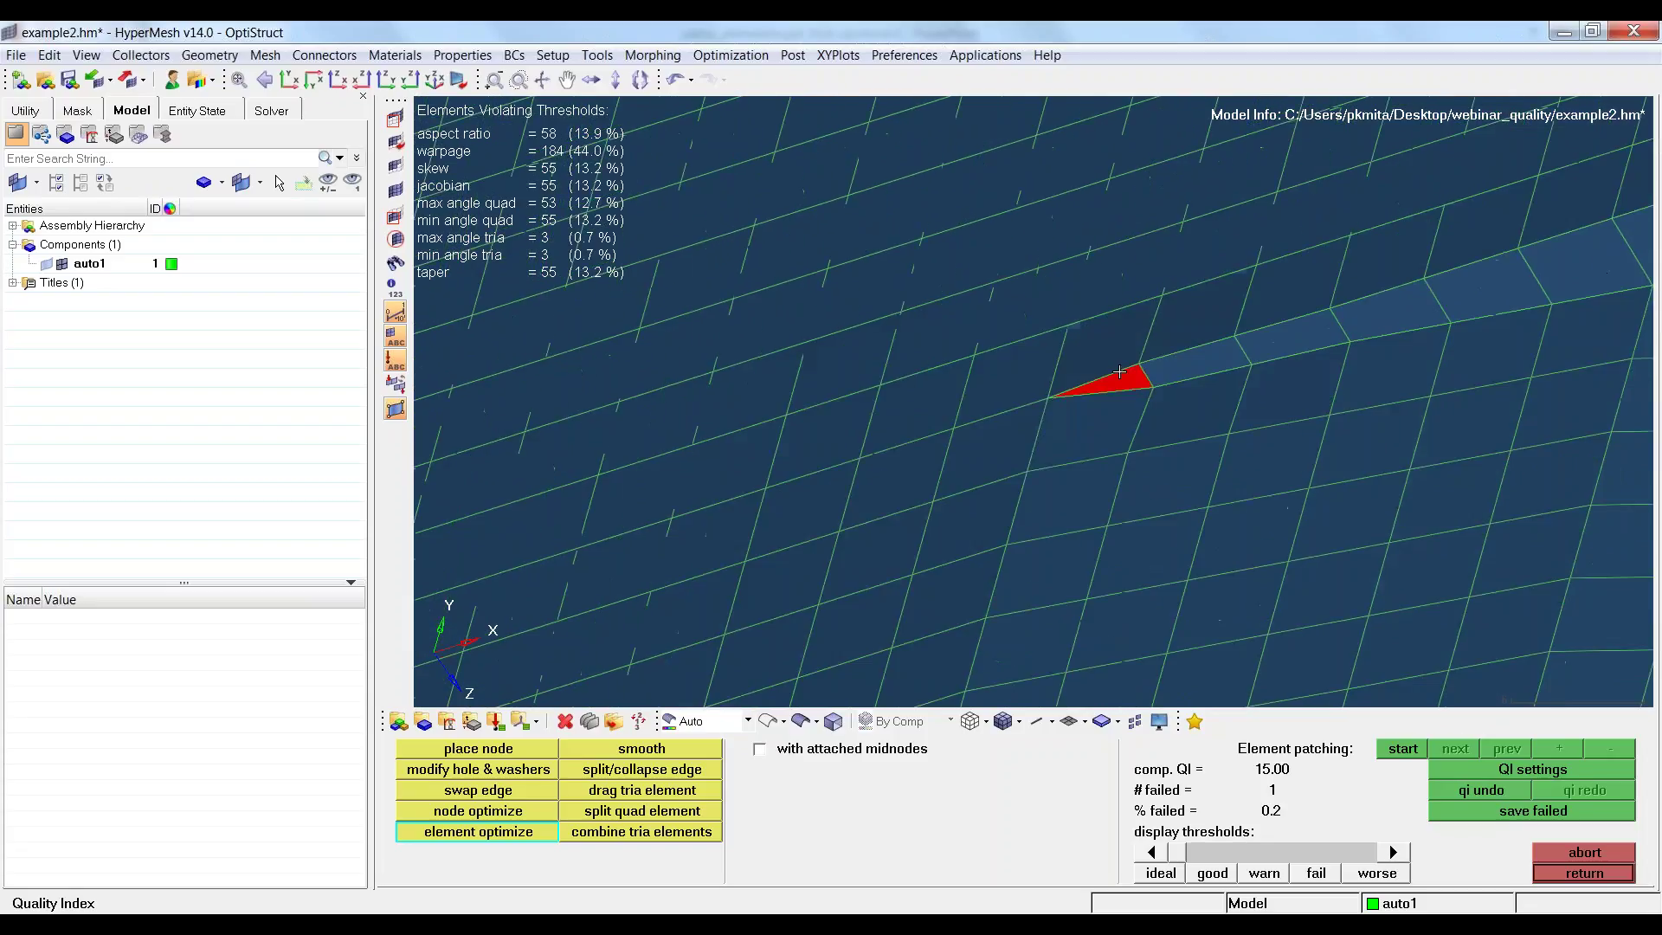
# Drag the sliver tria and neighbouring quad nodes along the surface with place node.
pyautogui.click(478, 748)
pyautogui.scroll(3, 1153, 390)
pyautogui.moveTo(1153, 410); pyautogui.dragTo(1158, 425)
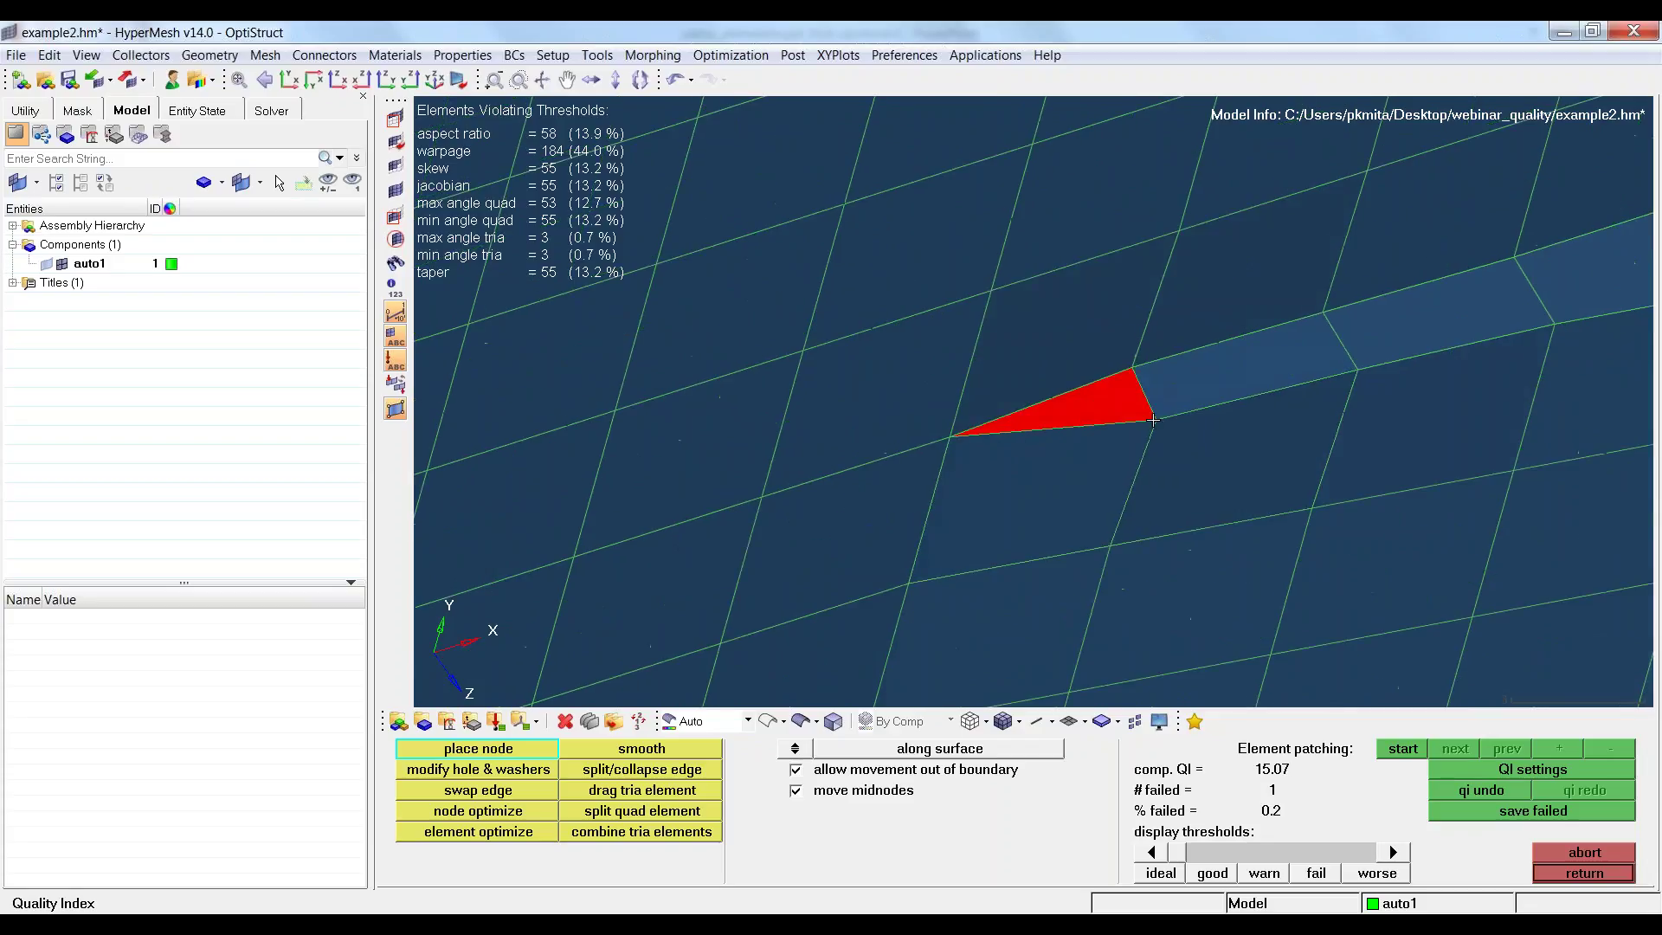
pyautogui.moveTo(1133, 369); pyautogui.dragTo(1098, 341)
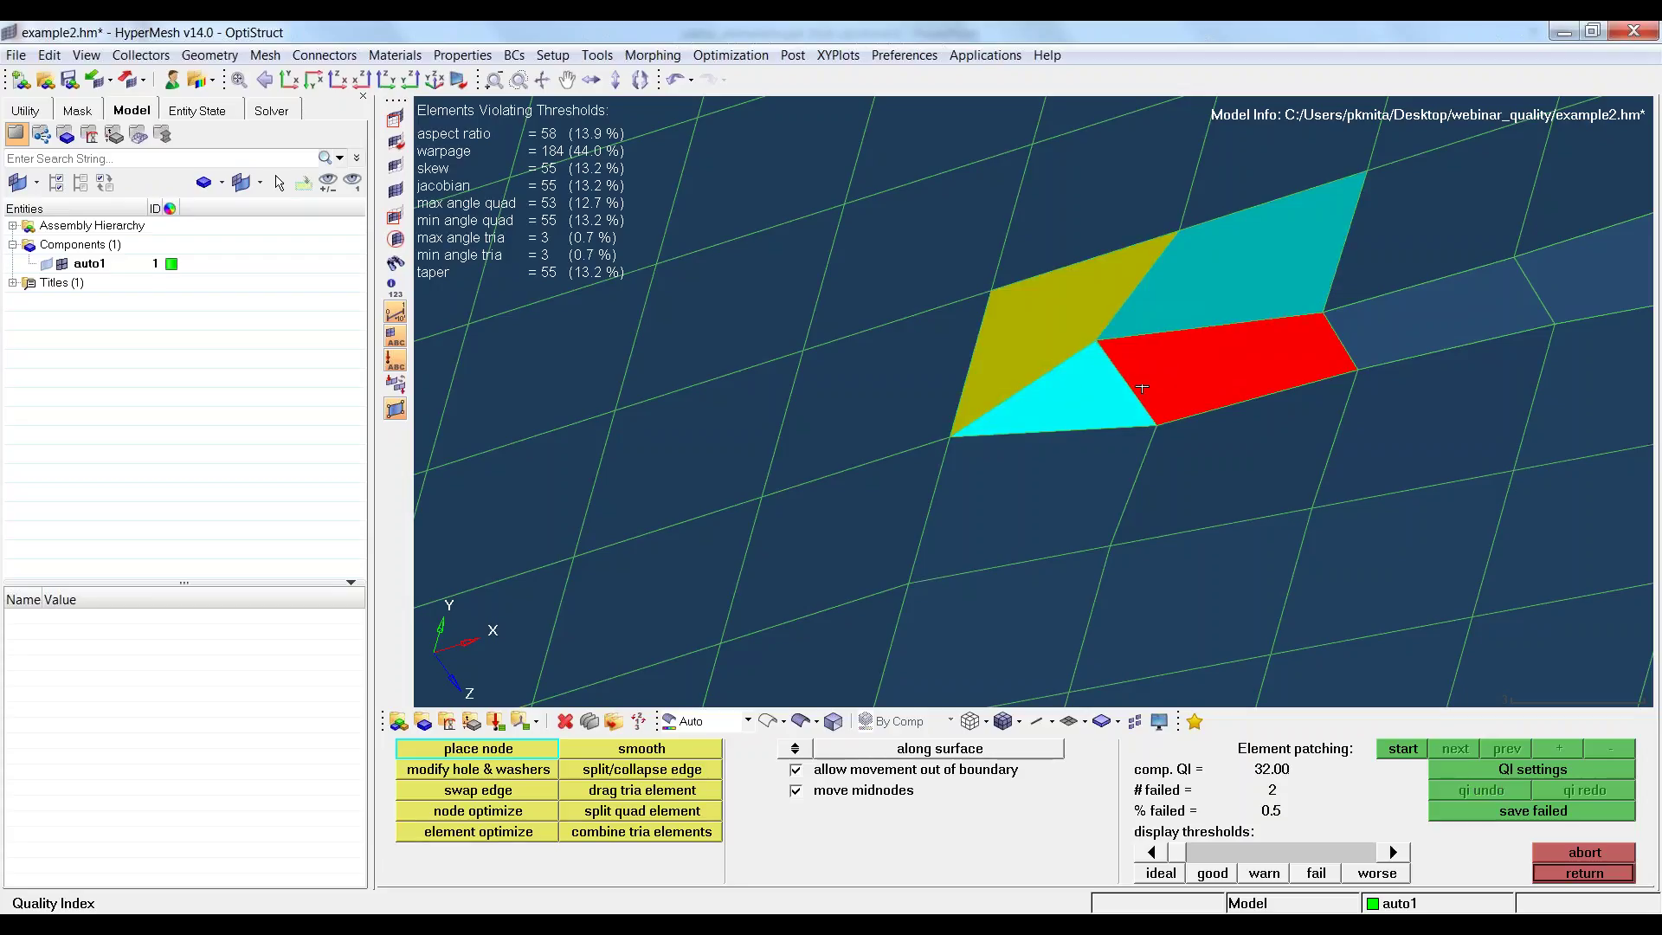
pyautogui.moveTo(1153, 430); pyautogui.dragTo(1149, 426)
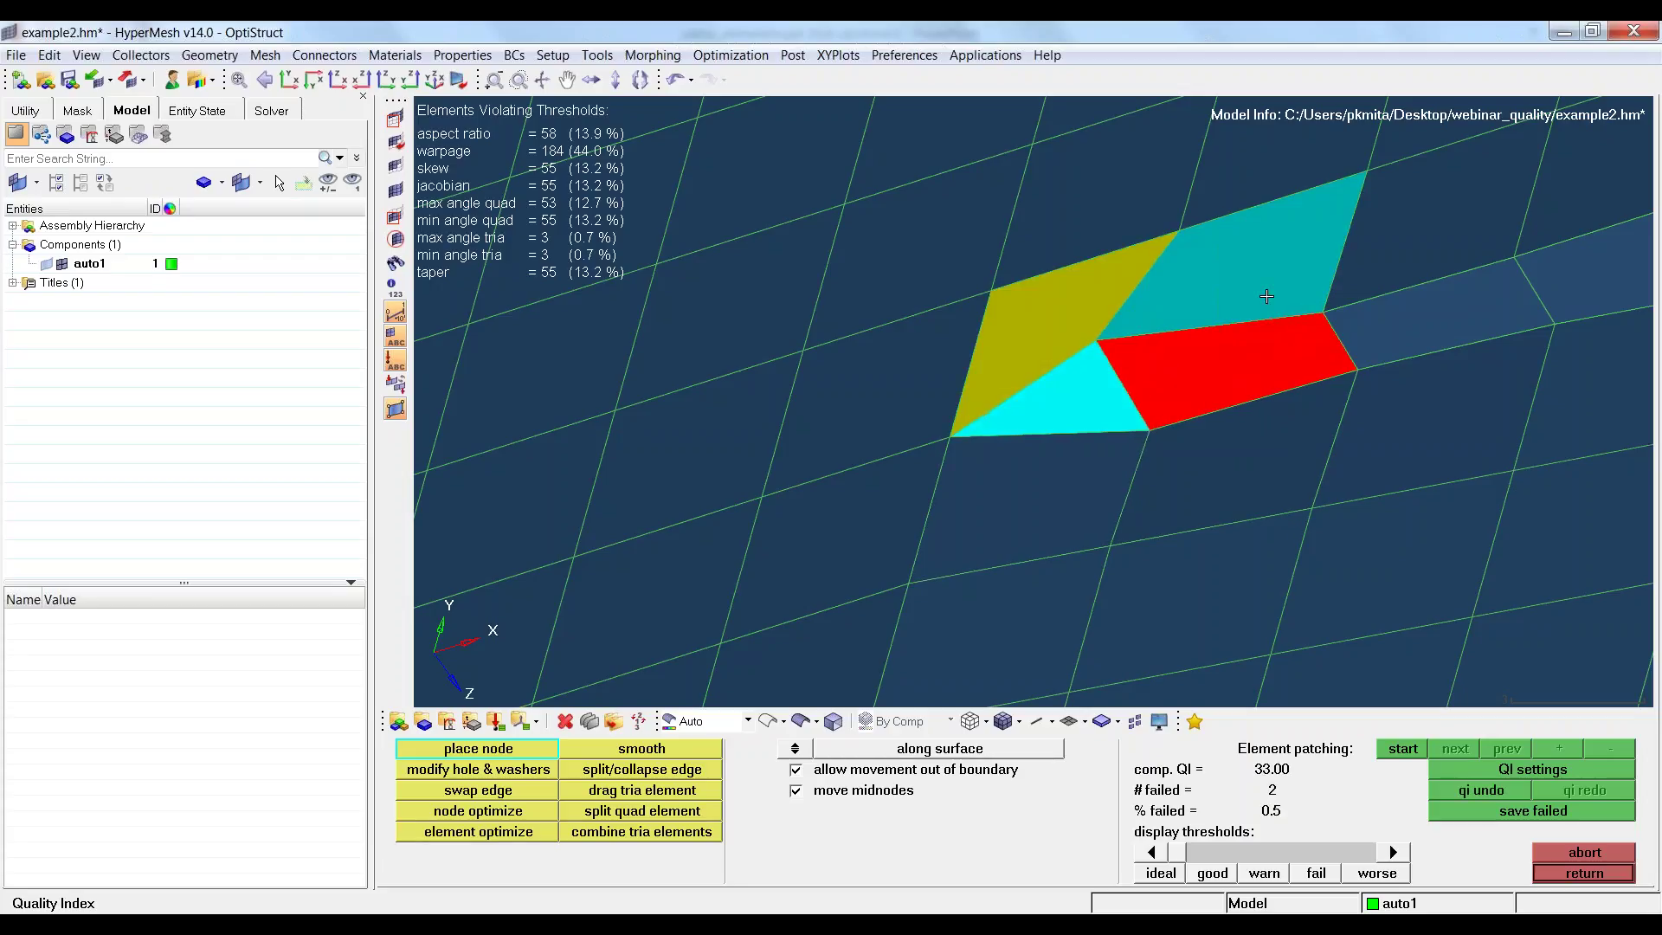
pyautogui.moveTo(1305, 292); pyautogui.dragTo(1346, 344)
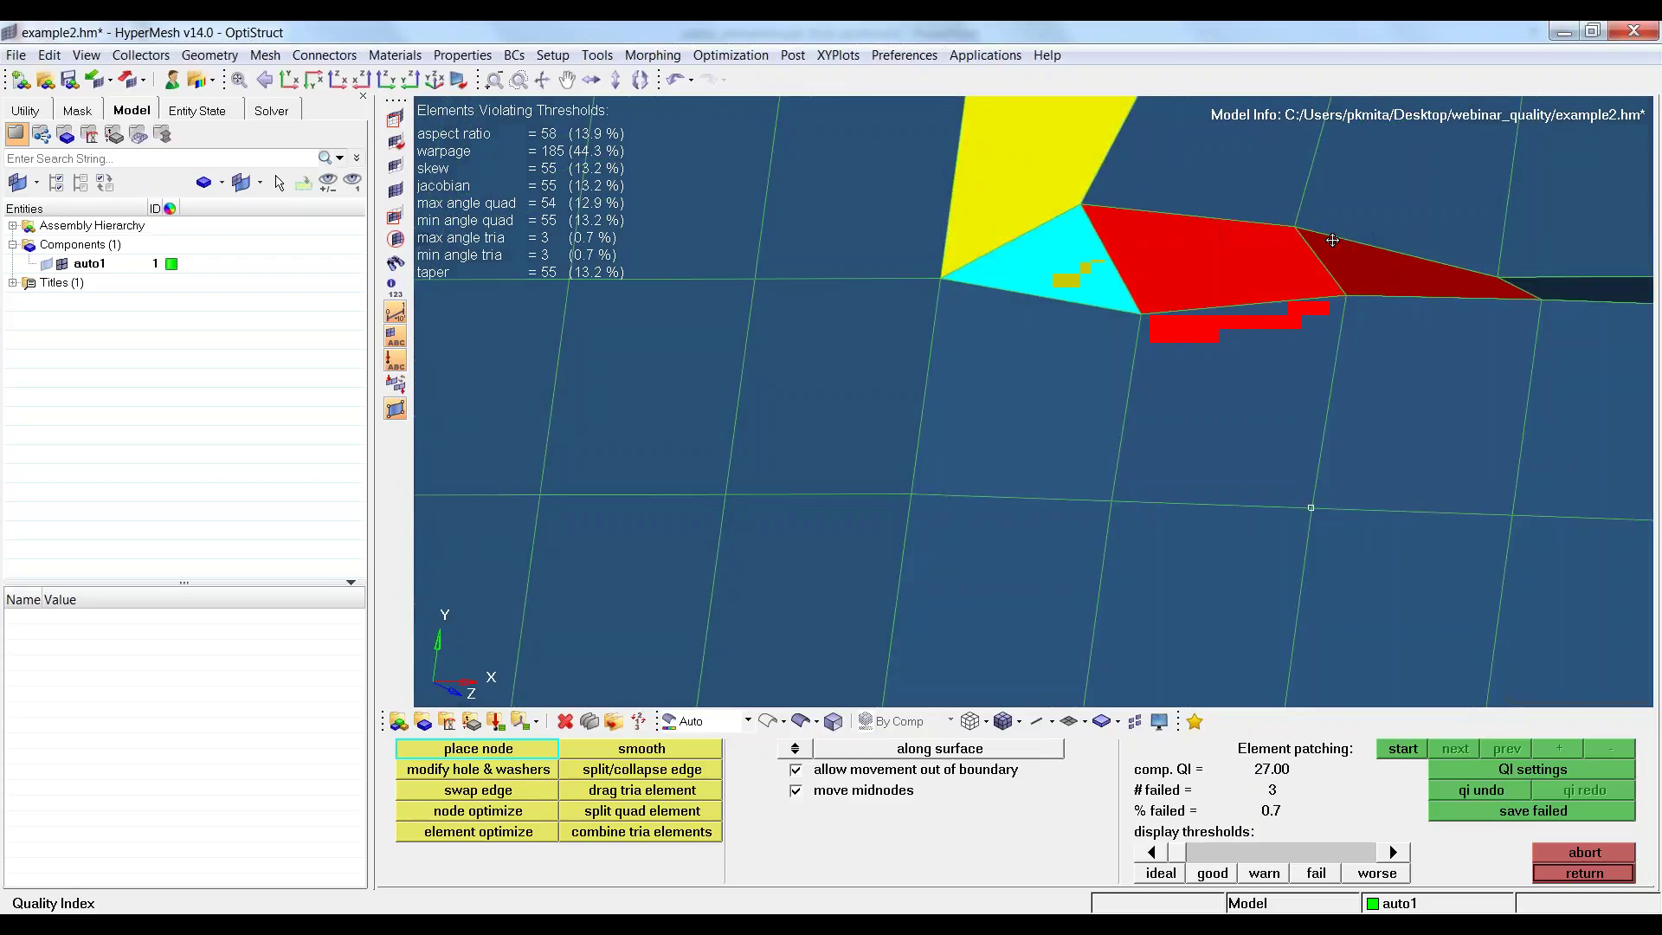
pyautogui.moveTo(1345, 344)
pyautogui.mouseDown()
pyautogui.moveTo(1270, 241)
pyautogui.moveTo(1270, 266)
pyautogui.mouseUp()
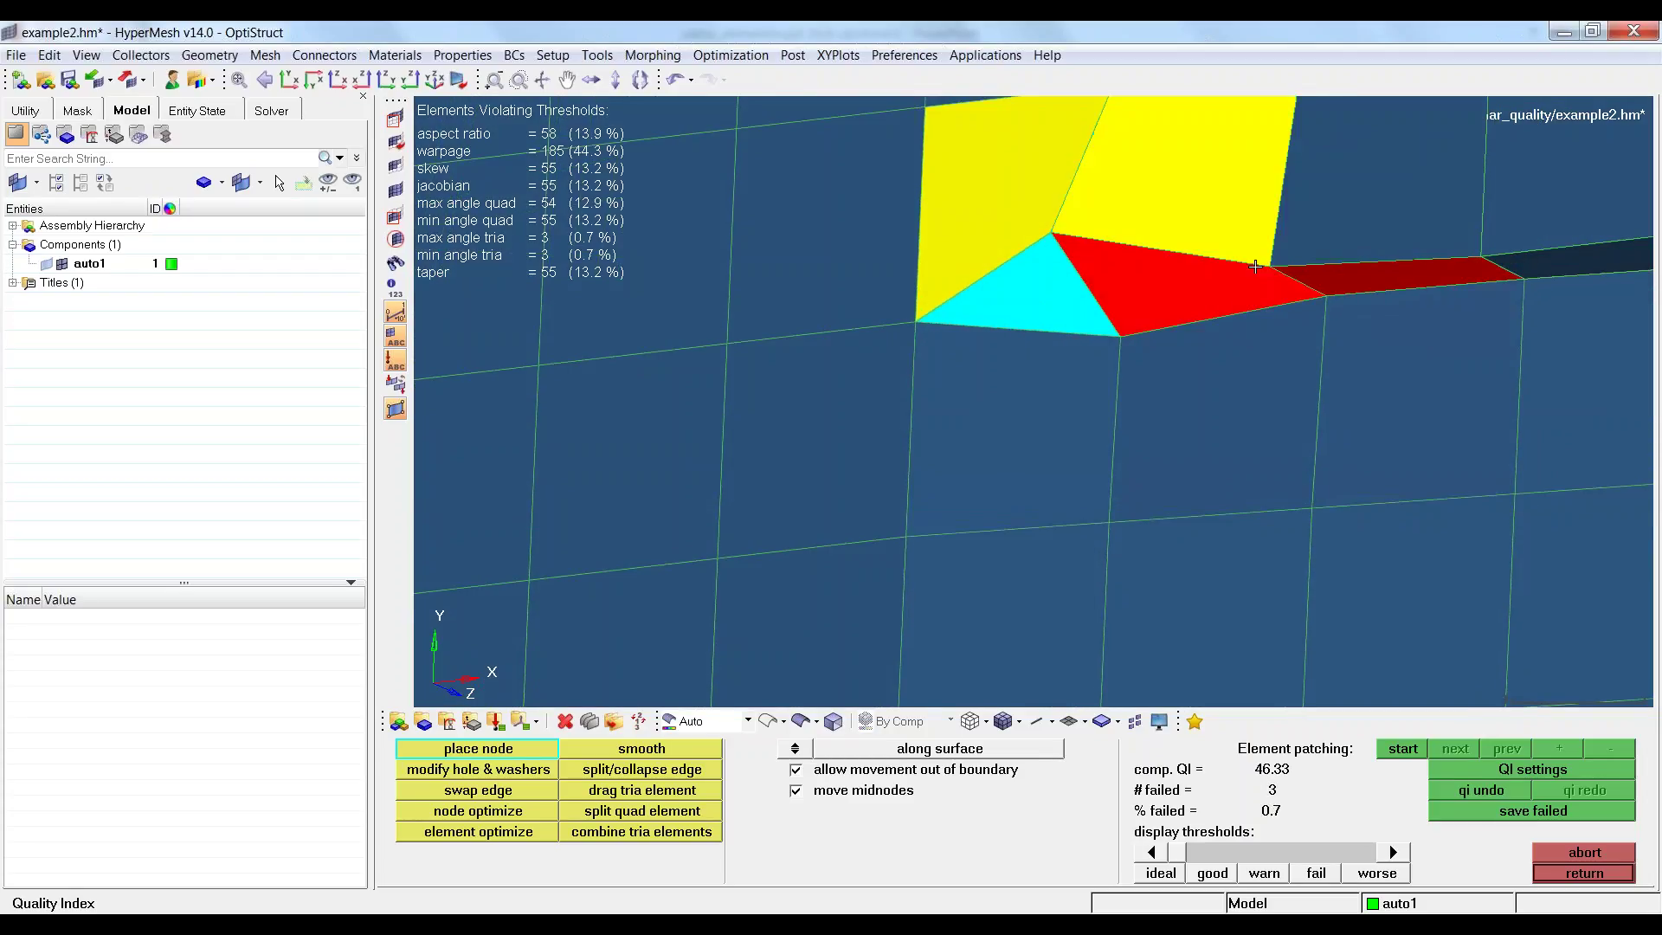
pyautogui.moveTo(1052, 232)
pyautogui.mouseDown()
pyautogui.moveTo(1050, 262)
pyautogui.moveTo(1359, 370)
pyautogui.moveTo(1357, 494)
pyautogui.moveTo(1115, 323)
pyautogui.moveTo(1125, 338)
pyautogui.moveTo(925, 308)
pyautogui.mouseUp()
# Undo the bad node moves back to comp. QI 32.00 with 2 failed elements.
pyautogui.click(1482, 790)
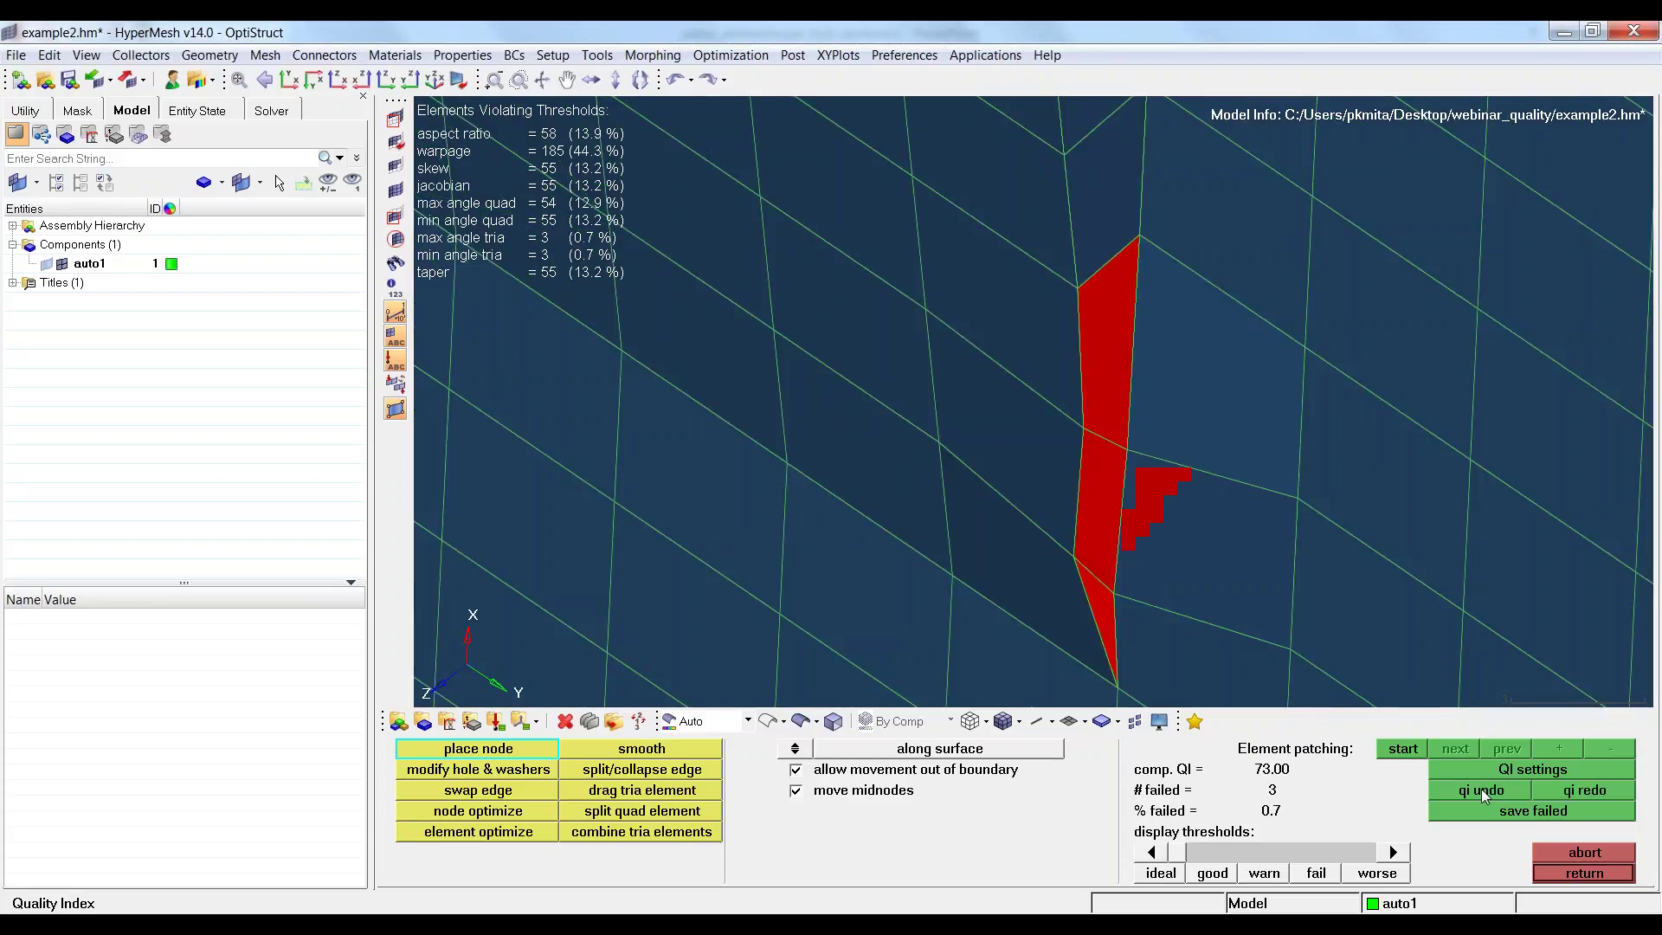
pyautogui.keyDown('ctrl'); pyautogui.moveTo(1298, 563); pyautogui.dragTo(1103, 433); pyautogui.keyUp('ctrl')
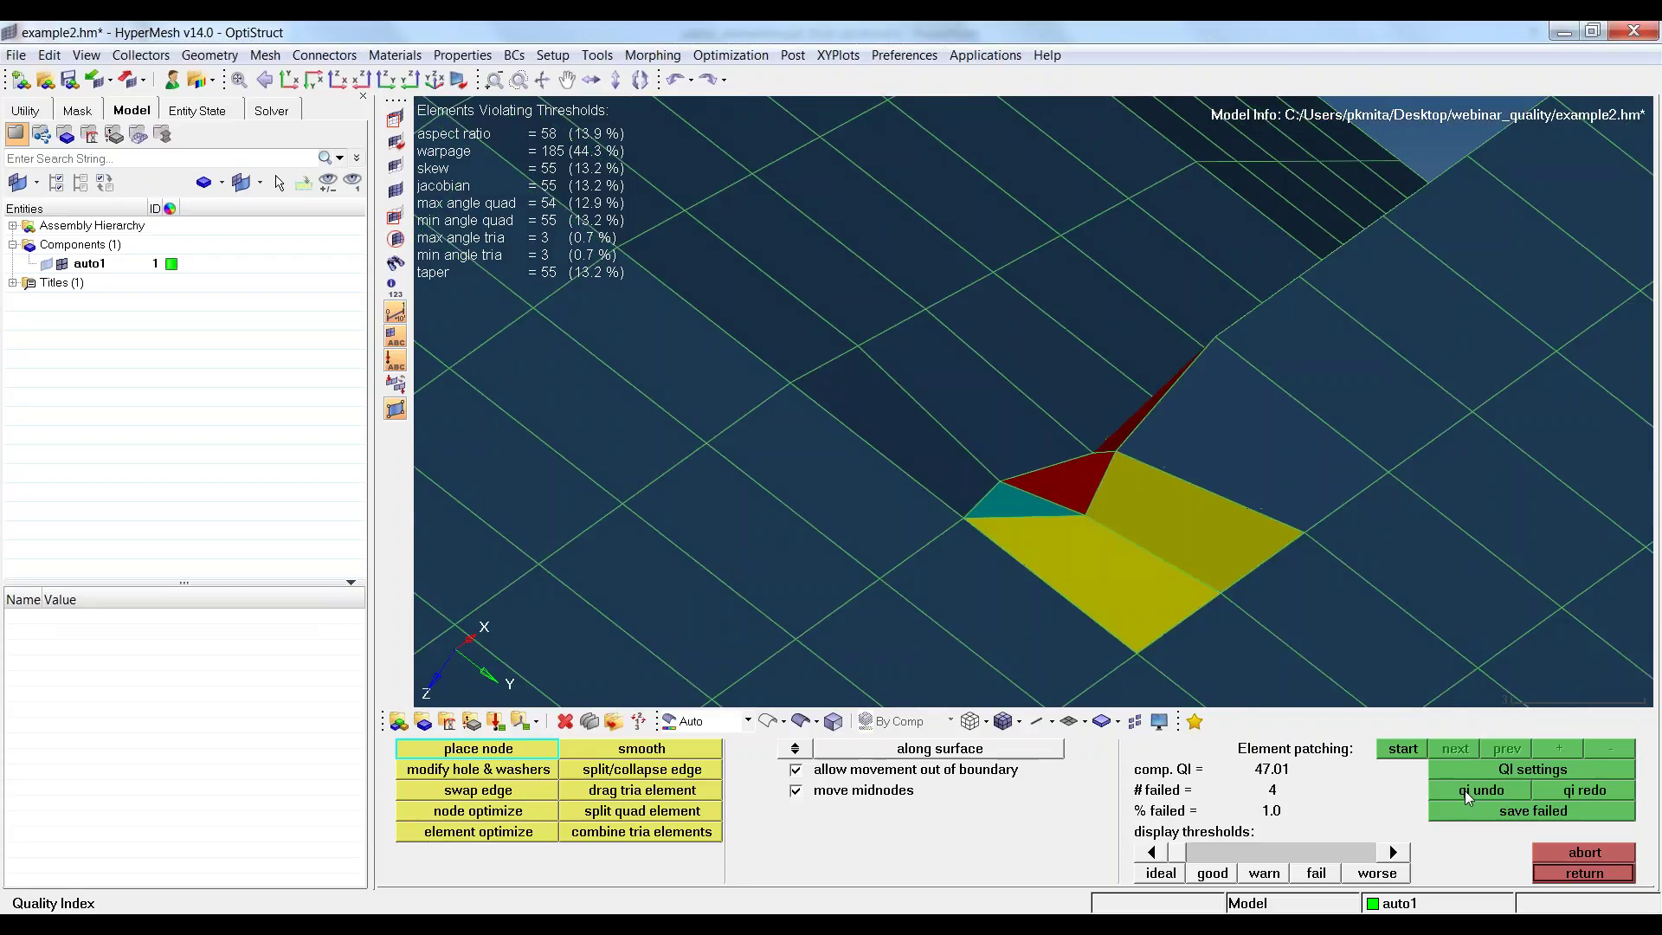
pyautogui.click(1465, 791)
pyautogui.click(1465, 791)
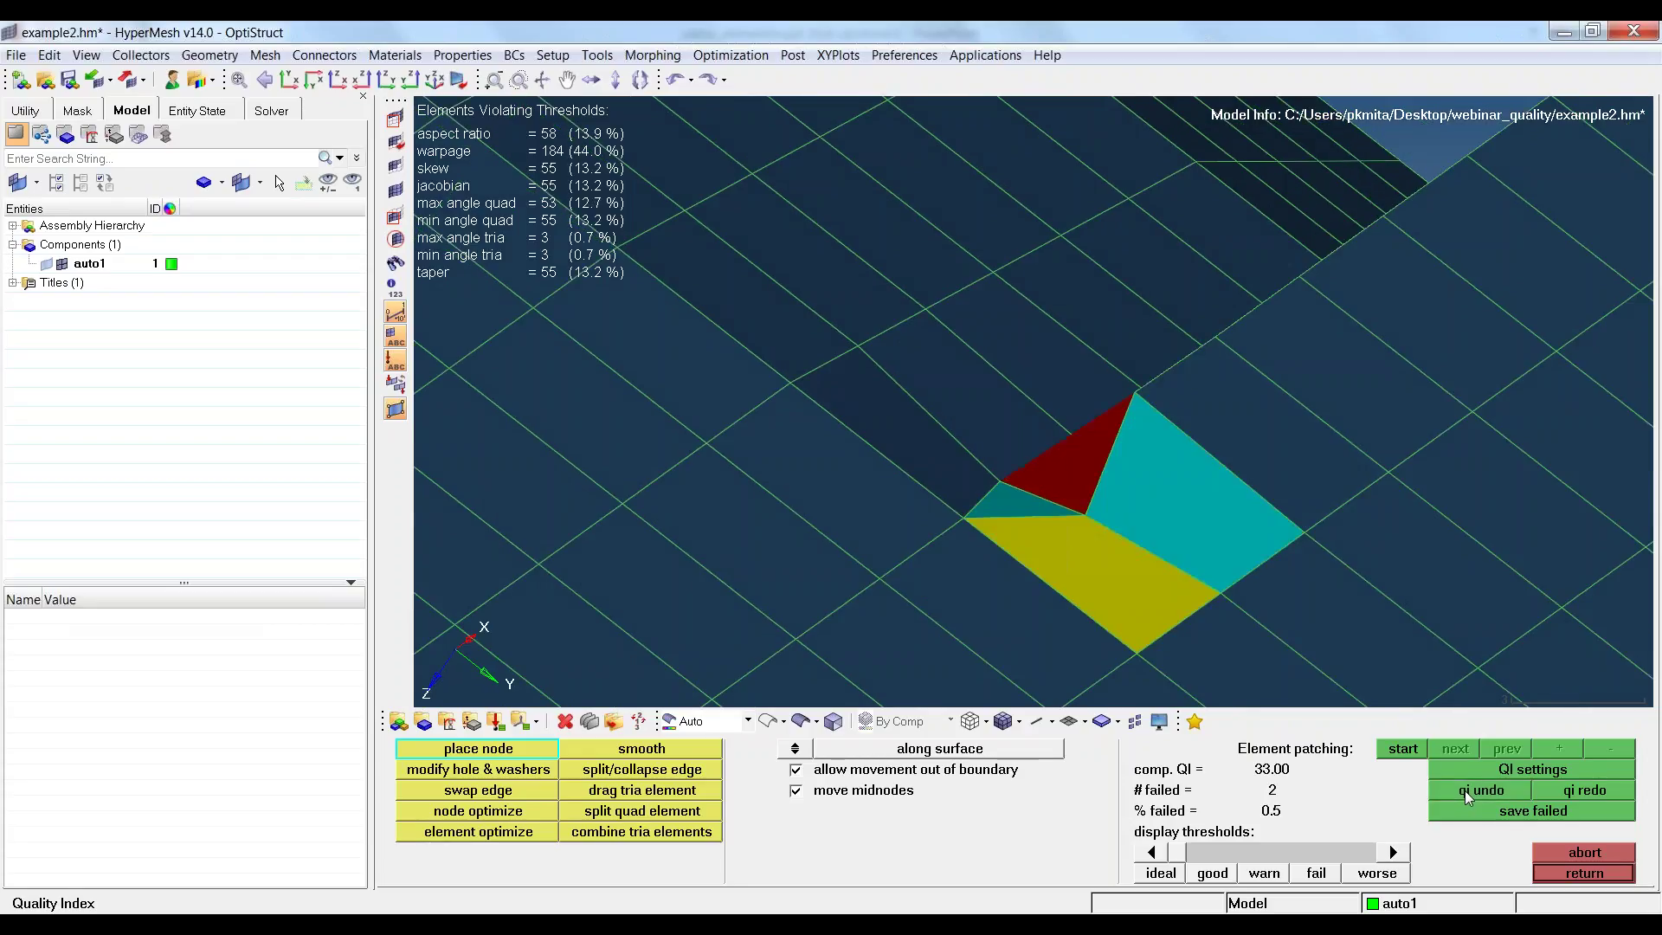
pyautogui.moveTo(1240, 613)
pyautogui.keyDown('ctrl'); pyautogui.mouseDown()
pyautogui.moveTo(1106, 541)
pyautogui.moveTo(1031, 398)
pyautogui.mouseUp(); pyautogui.keyUp('ctrl')
pyautogui.scroll(-5, 1083, 564)
# Align a wedge-strip node onto the line between two end nodes after a brief distance check.
pyautogui.press('F4')
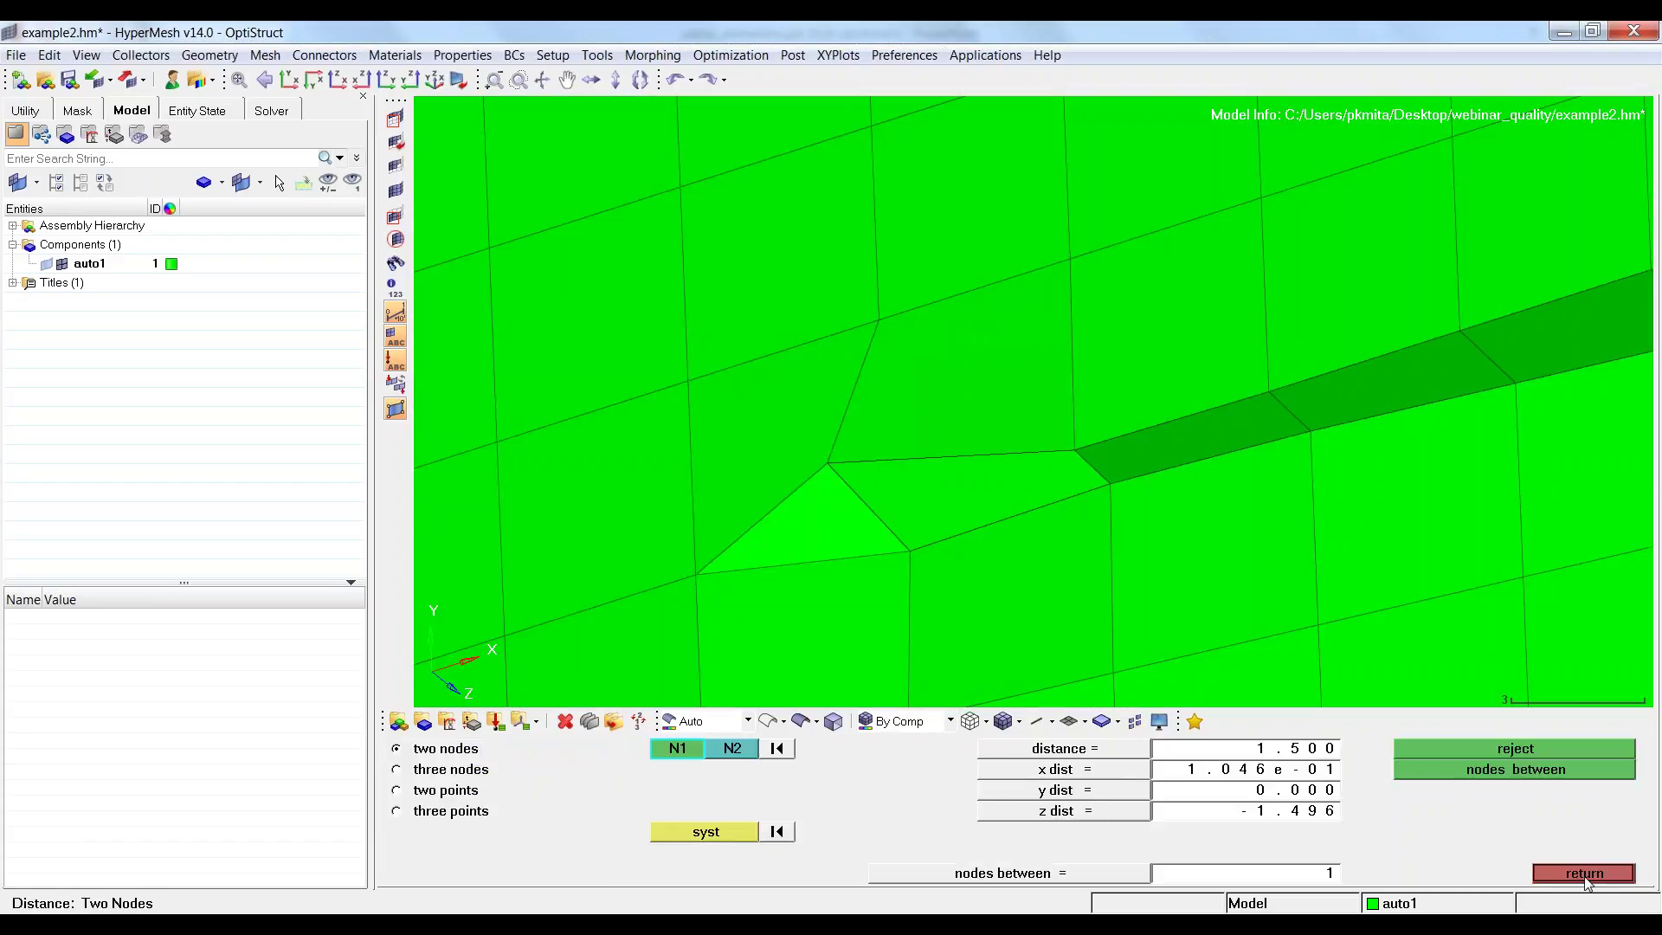
pyautogui.click(1585, 874)
pyautogui.press('F3')
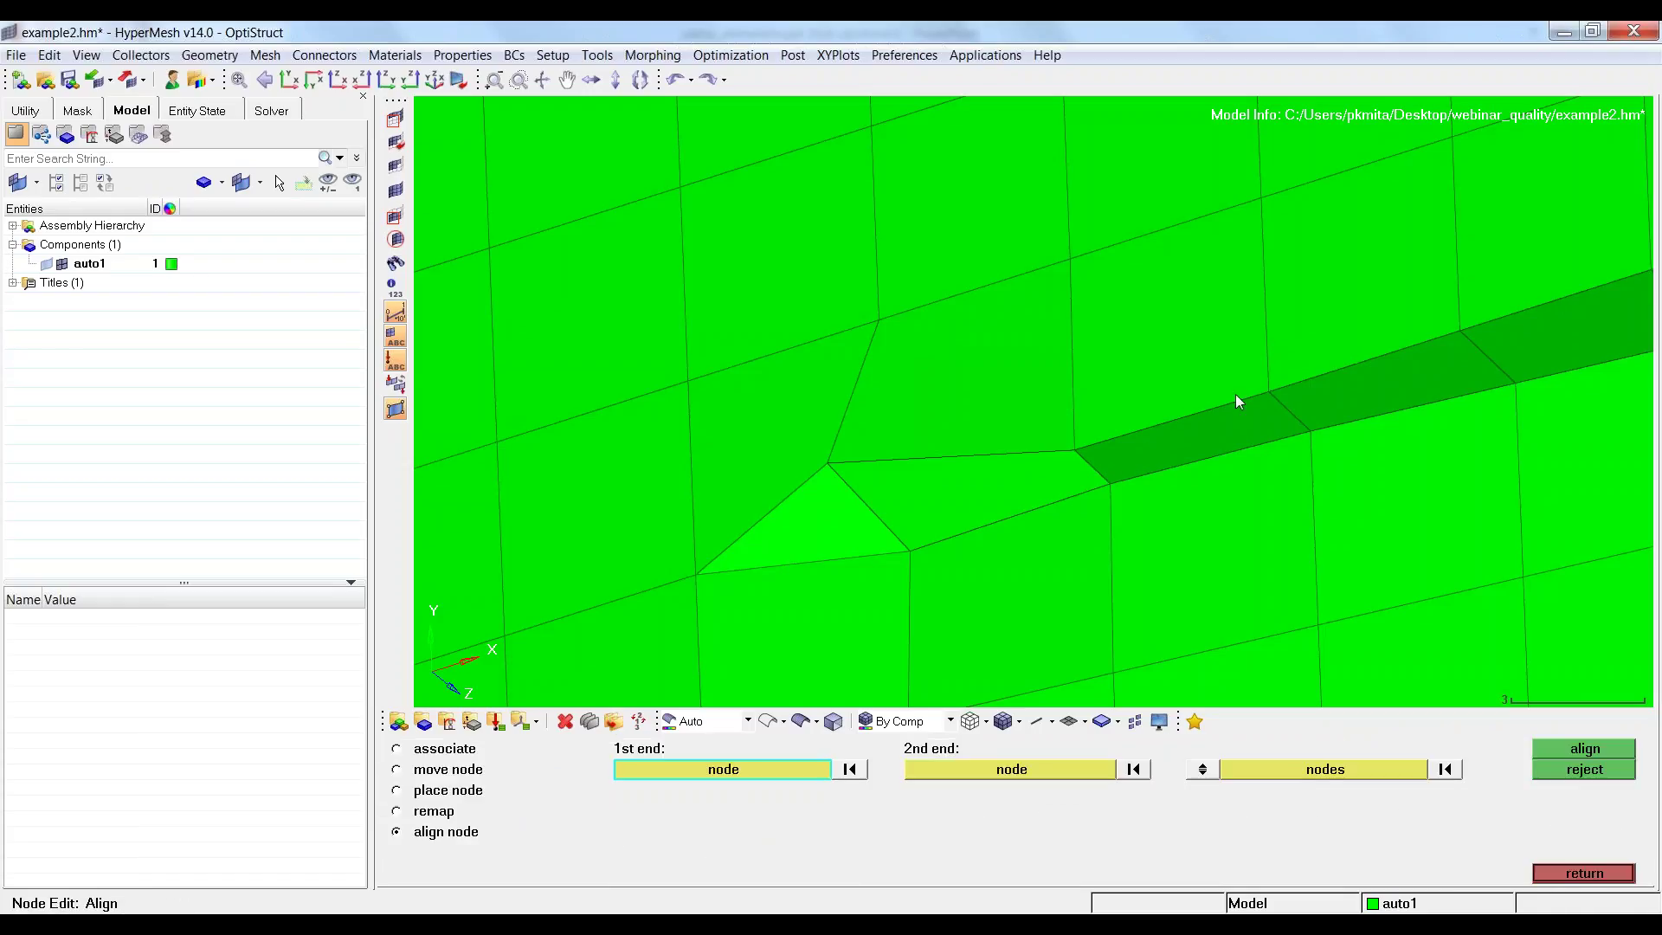
pyautogui.click(1267, 392)
pyautogui.click(1075, 449)
pyautogui.click(829, 463)
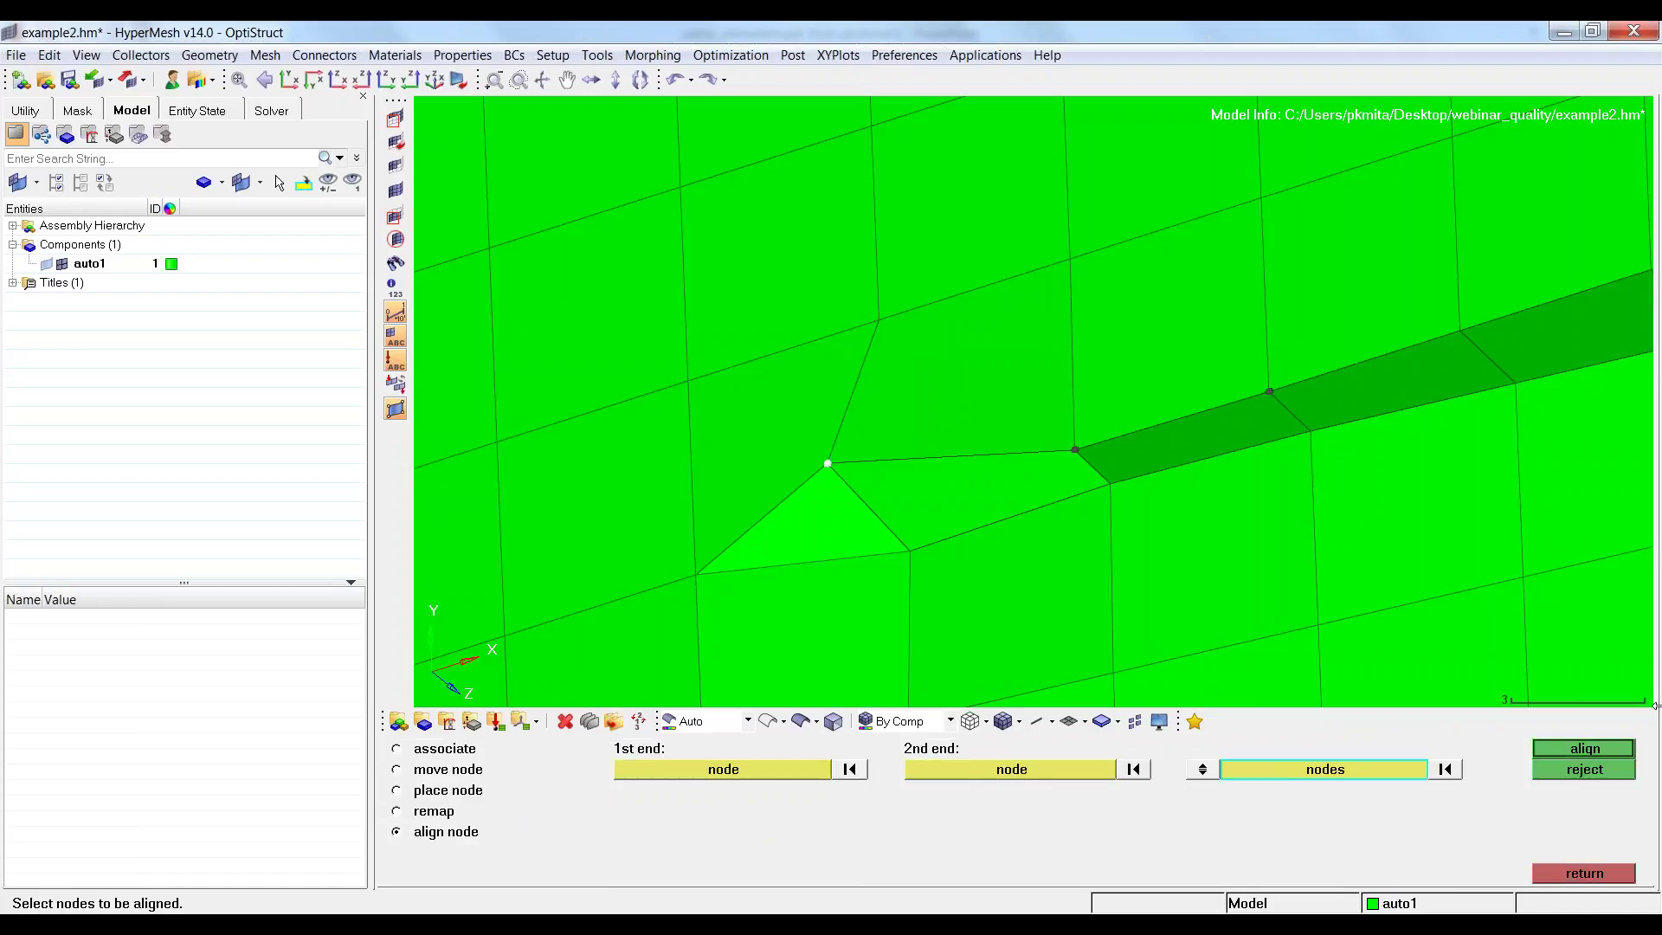
pyautogui.click(1586, 748)
pyautogui.moveTo(1082, 519)
pyautogui.keyDown('ctrl'); pyautogui.mouseDown()
pyautogui.moveTo(1112, 497)
pyautogui.moveTo(1036, 425)
pyautogui.moveTo(995, 427)
pyautogui.mouseUp(); pyautogui.keyUp('ctrl')
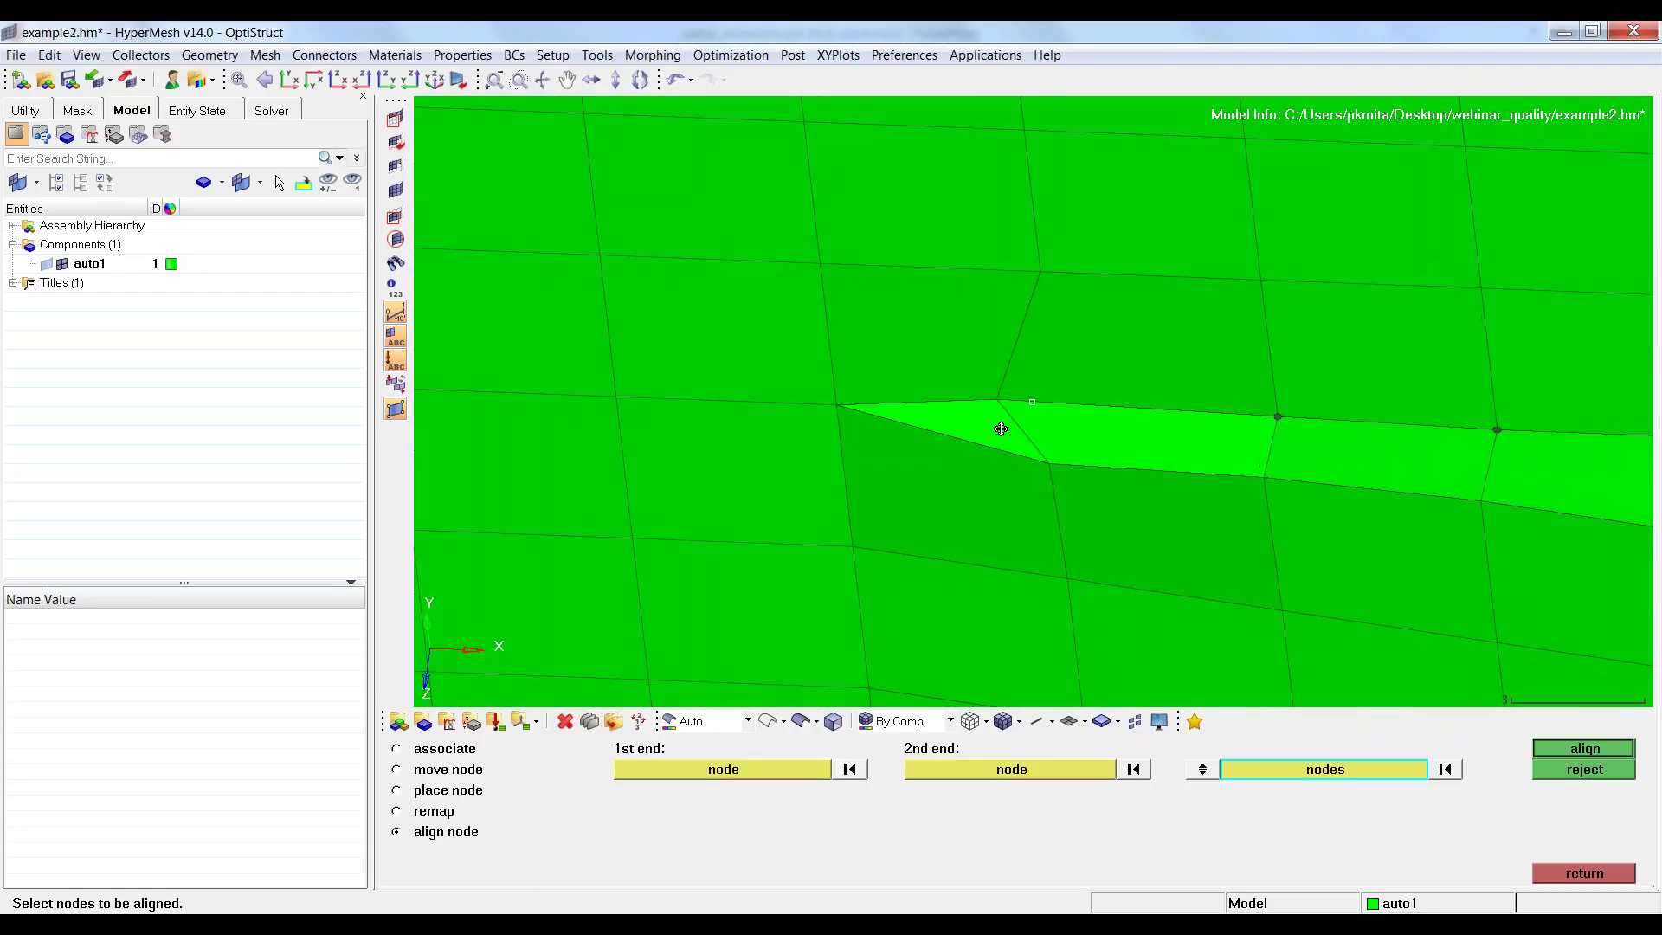
pyautogui.click(1584, 872)
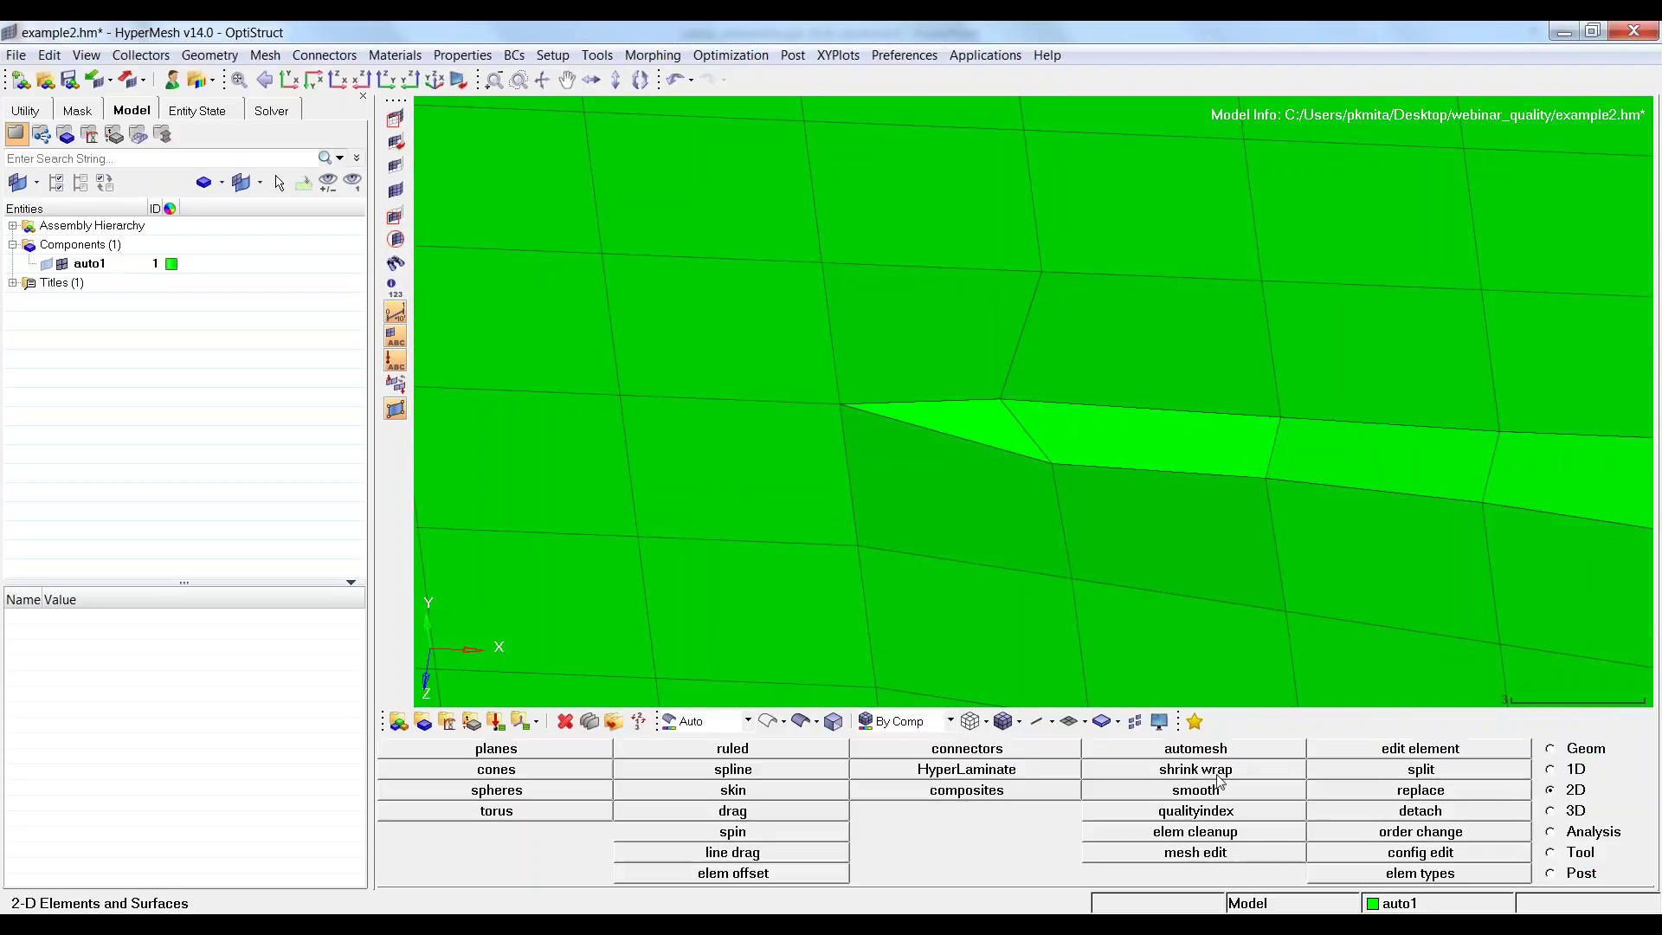
# Reposition failing tria and quad nodes in quality index, ending at comp. QI 56.00 with 2 failed.
pyautogui.click(1209, 811)
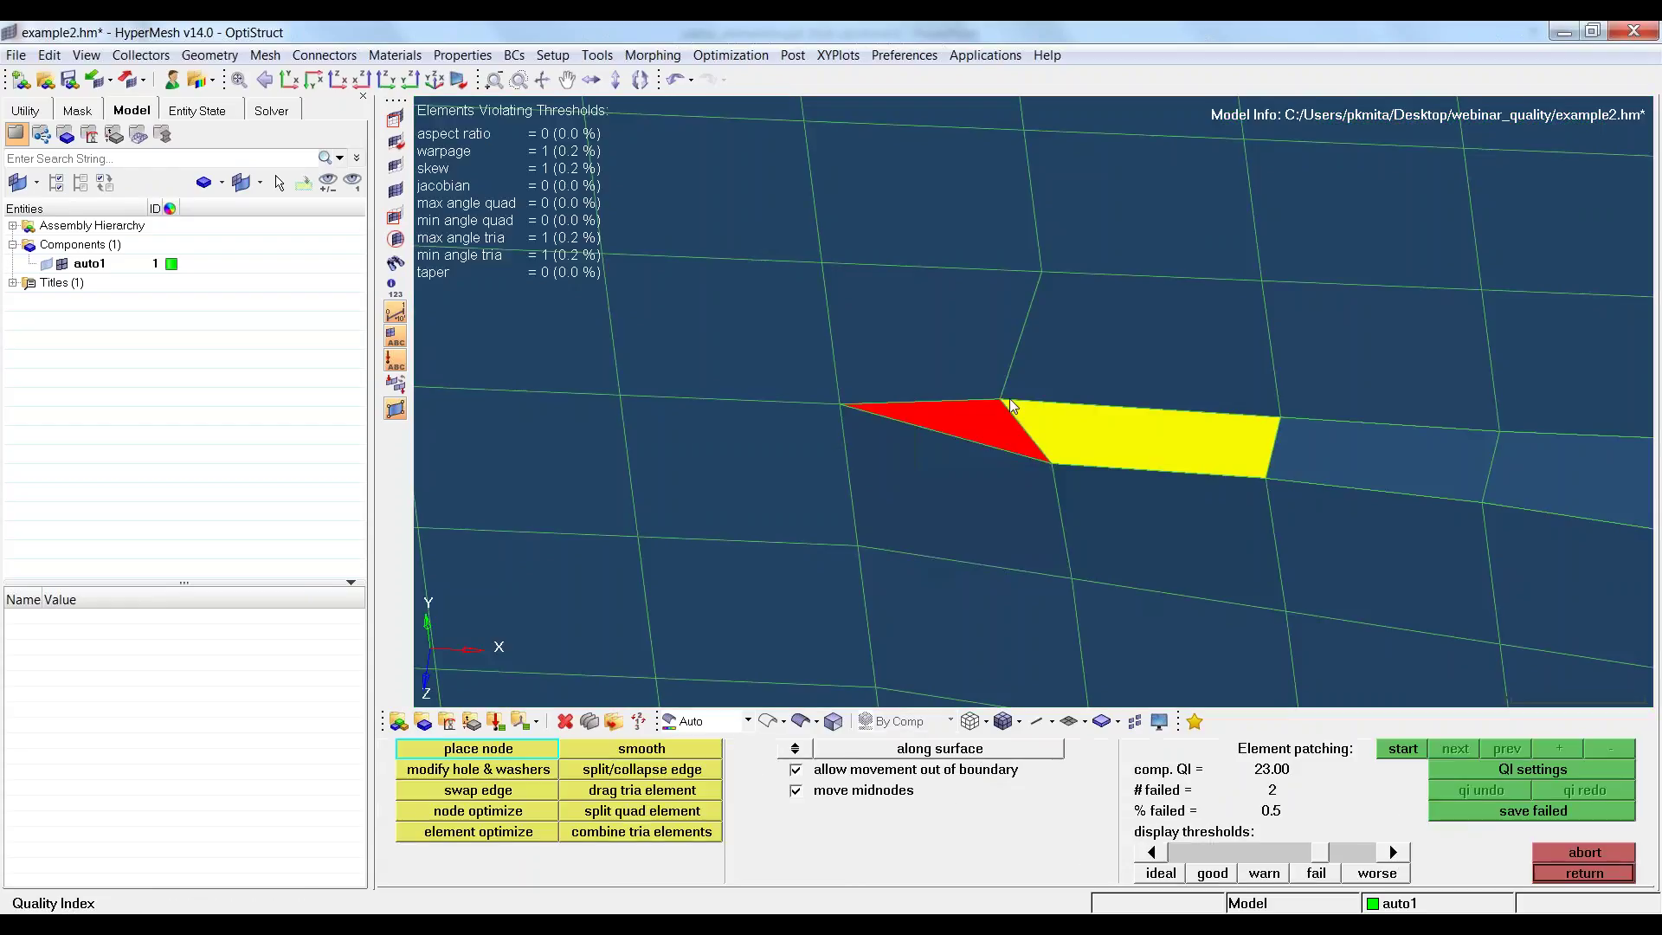
pyautogui.moveTo(1002, 399); pyautogui.dragTo(1054, 403)
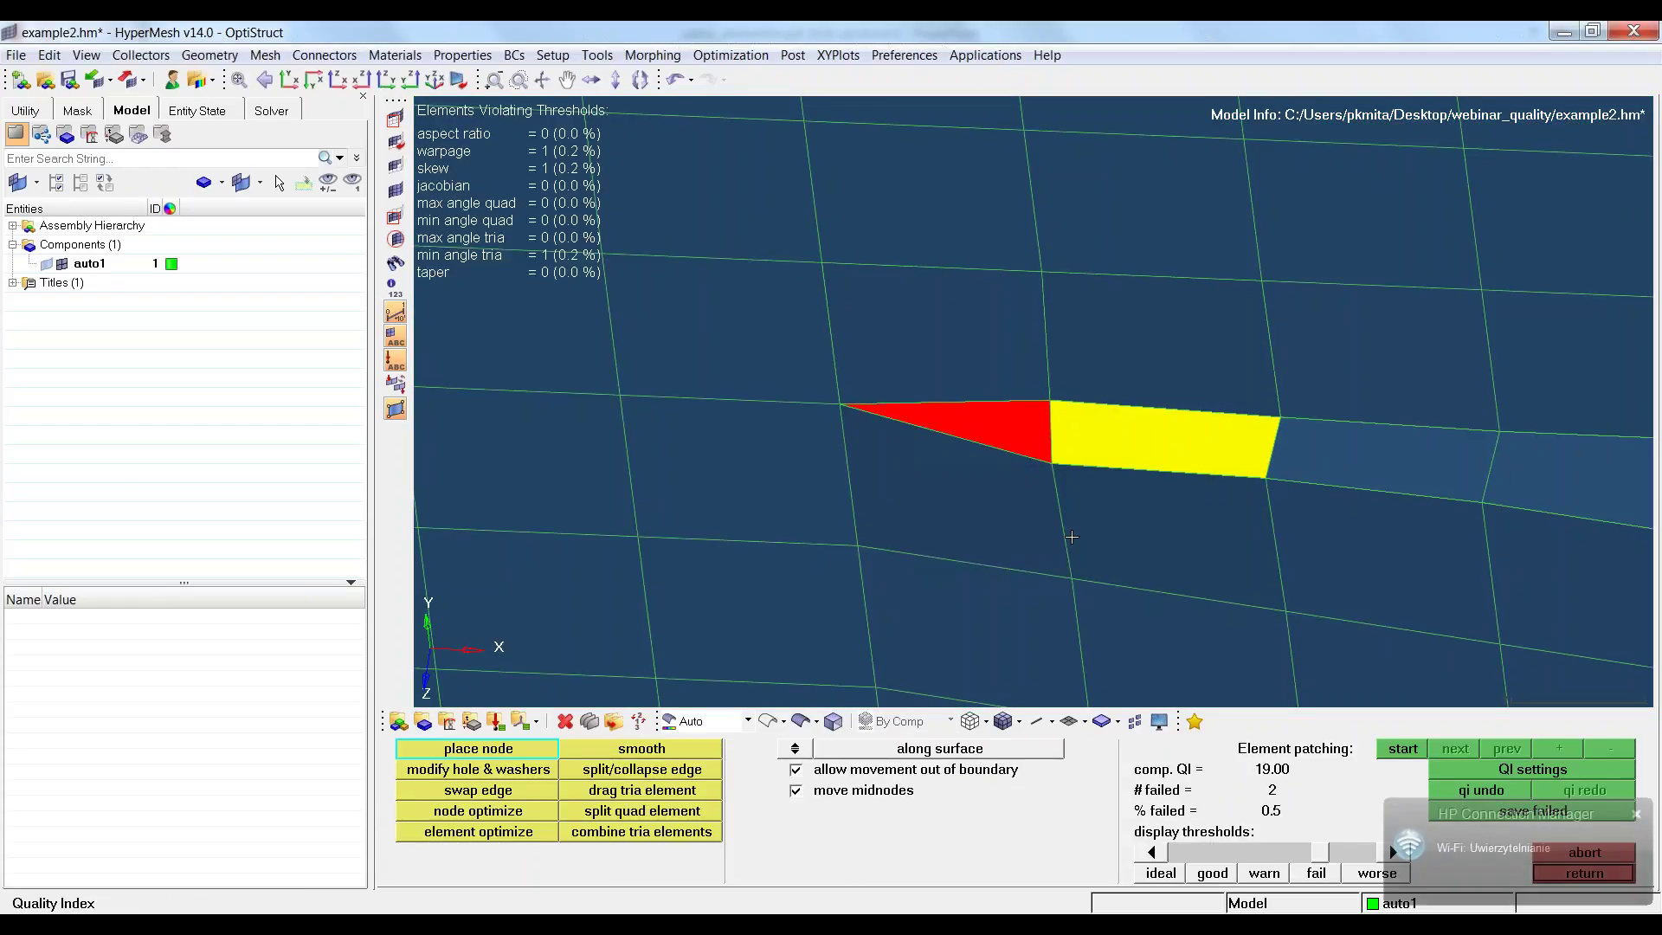
pyautogui.keyDown('ctrl'); pyautogui.moveTo(1071, 537); pyautogui.dragTo(1212, 456); pyautogui.keyUp('ctrl')
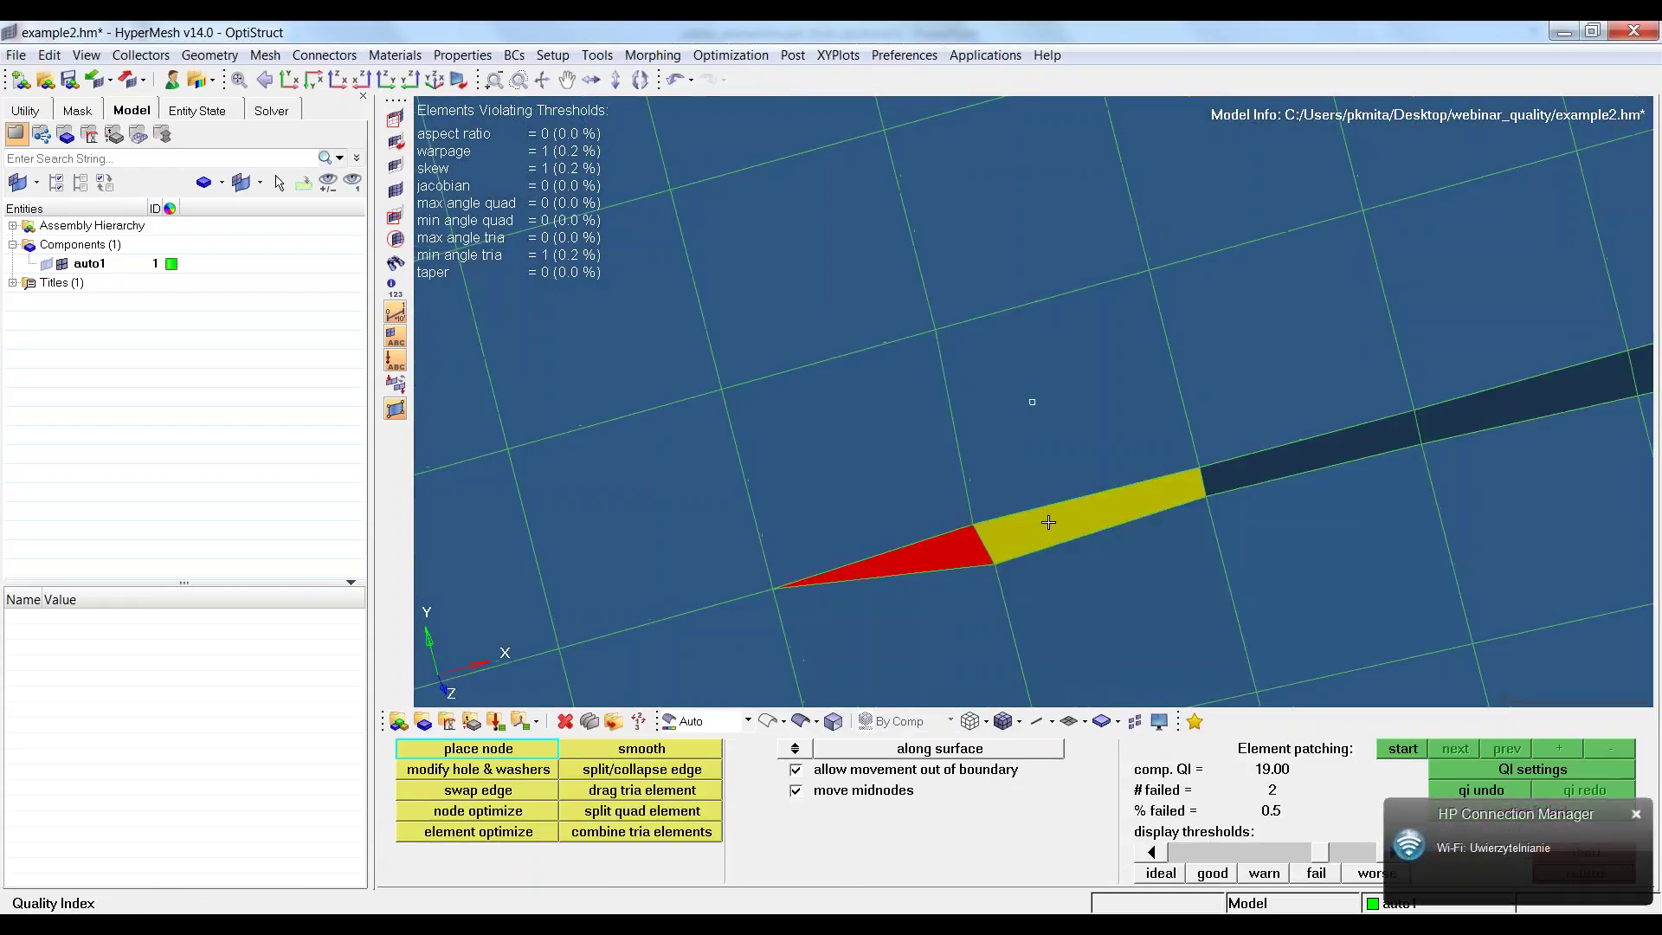
pyautogui.keyDown('ctrl'); pyautogui.moveTo(1046, 523); pyautogui.dragTo(844, 770); pyautogui.keyUp('ctrl')
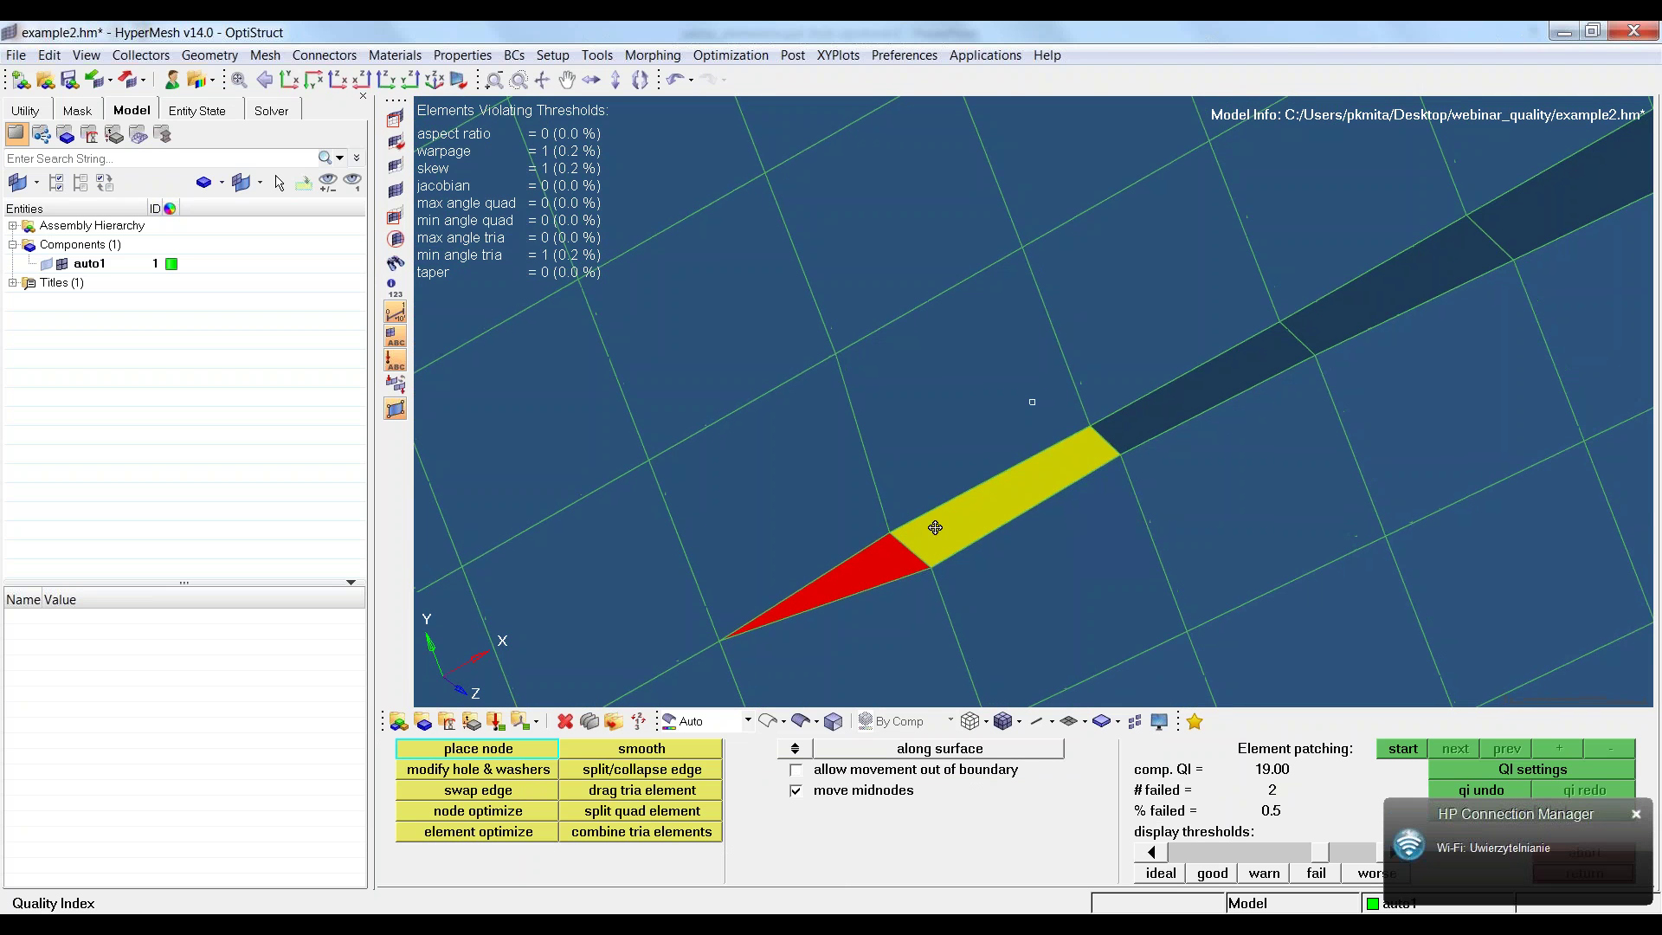
pyautogui.moveTo(897, 530)
pyautogui.keyDown('ctrl'); pyautogui.mouseDown()
pyautogui.moveTo(1032, 402)
pyautogui.moveTo(1027, 446)
pyautogui.mouseUp(); pyautogui.keyUp('ctrl')
pyautogui.click(1018, 435)
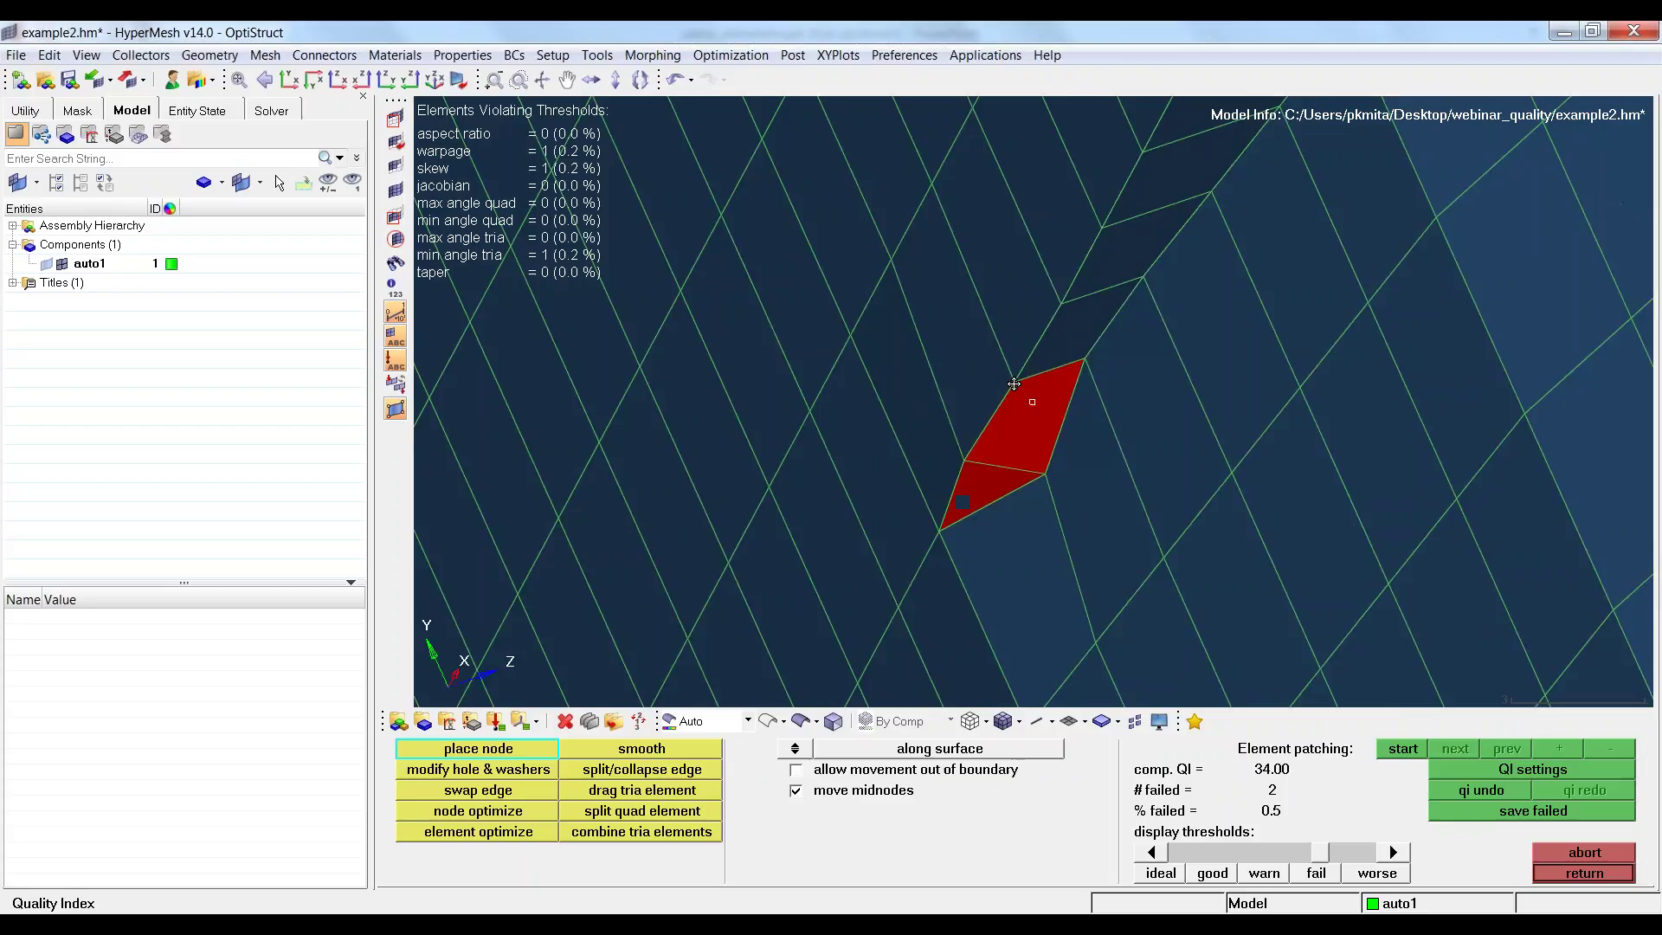
pyautogui.click(1028, 445)
pyautogui.click(1027, 446)
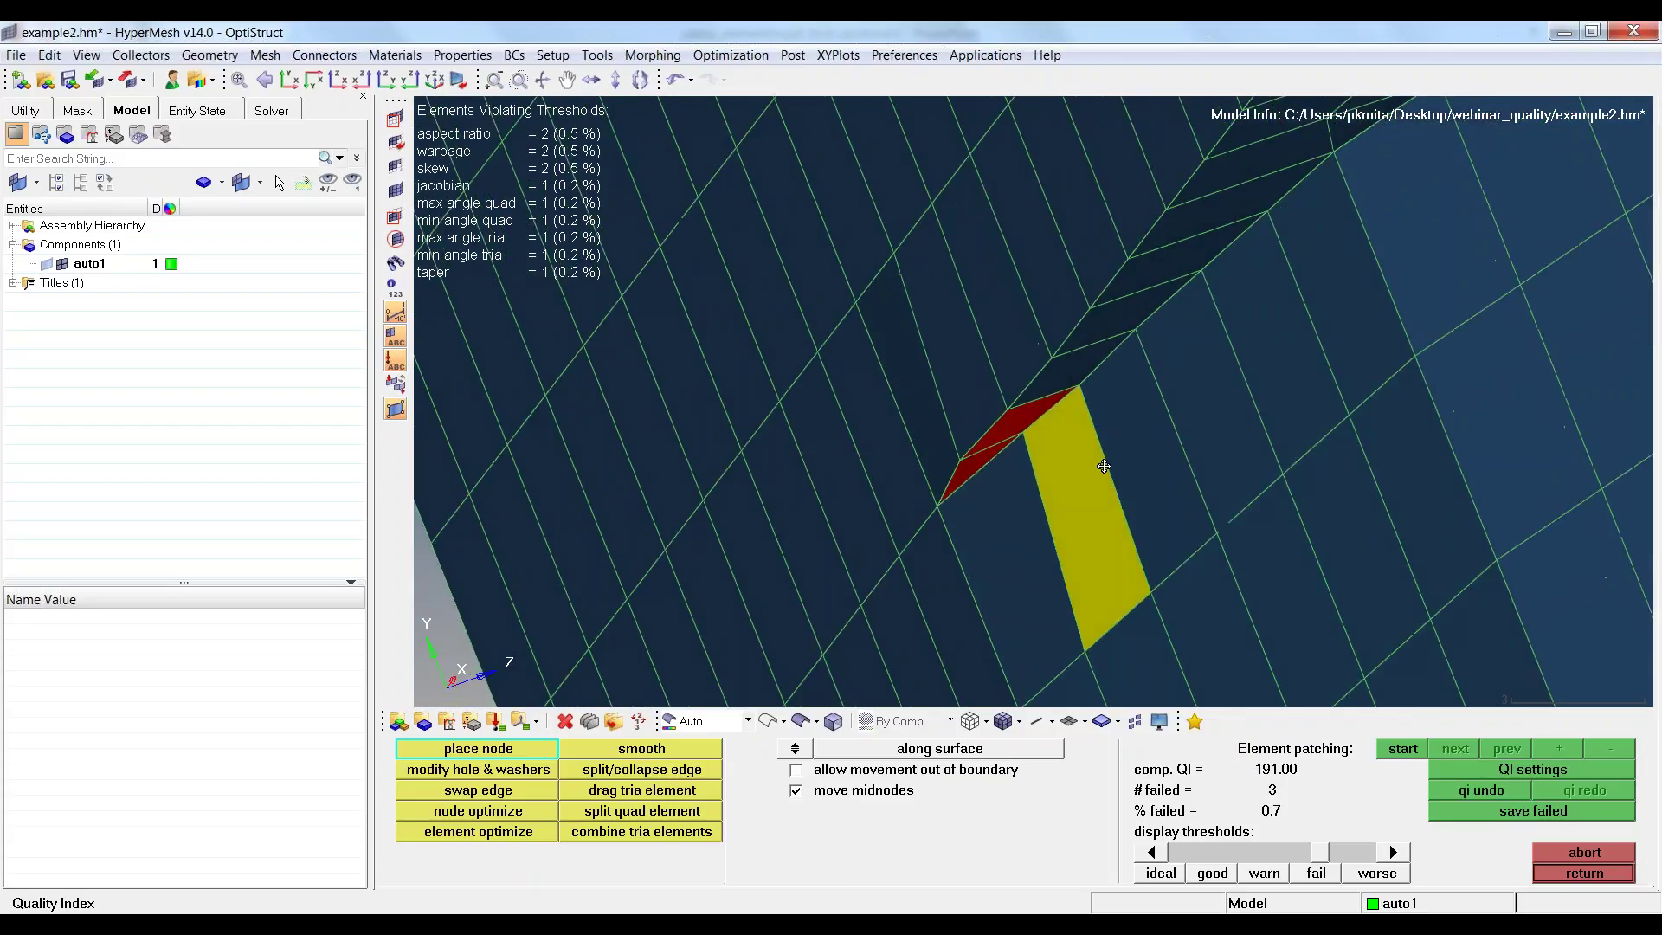
pyautogui.moveTo(1028, 446)
pyautogui.keyDown('ctrl'); pyautogui.mouseDown()
pyautogui.moveTo(1133, 413)
pyautogui.moveTo(1039, 474)
pyautogui.mouseUp(); pyautogui.keyUp('ctrl')
pyautogui.click(1040, 474)
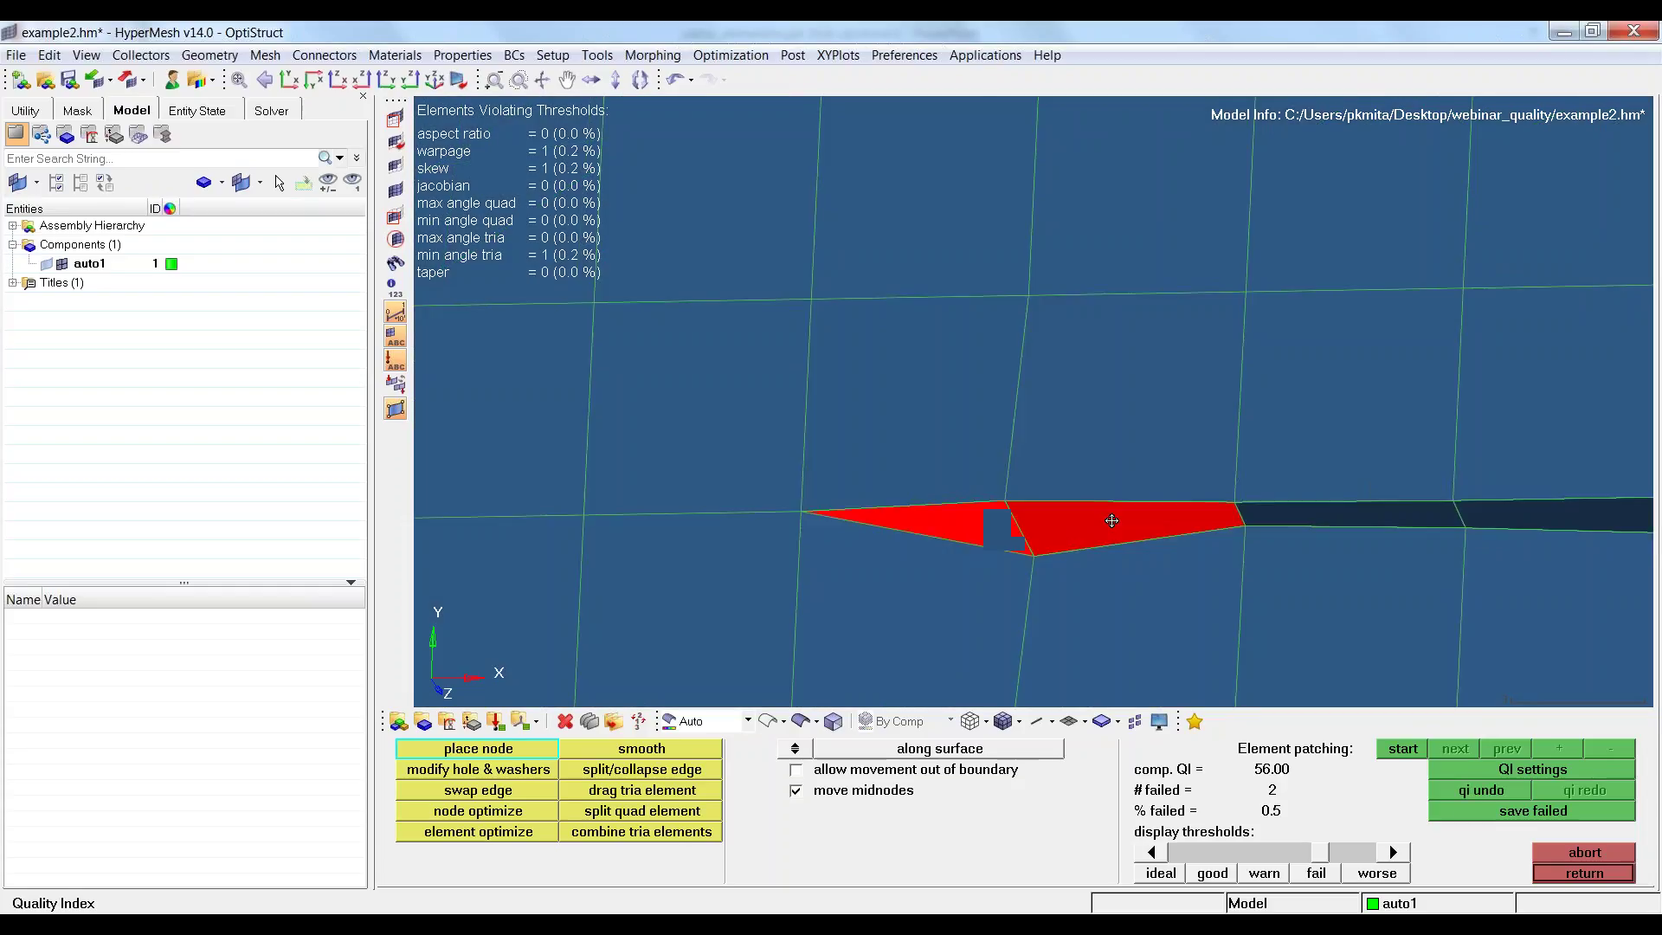
pyautogui.click(1578, 874)
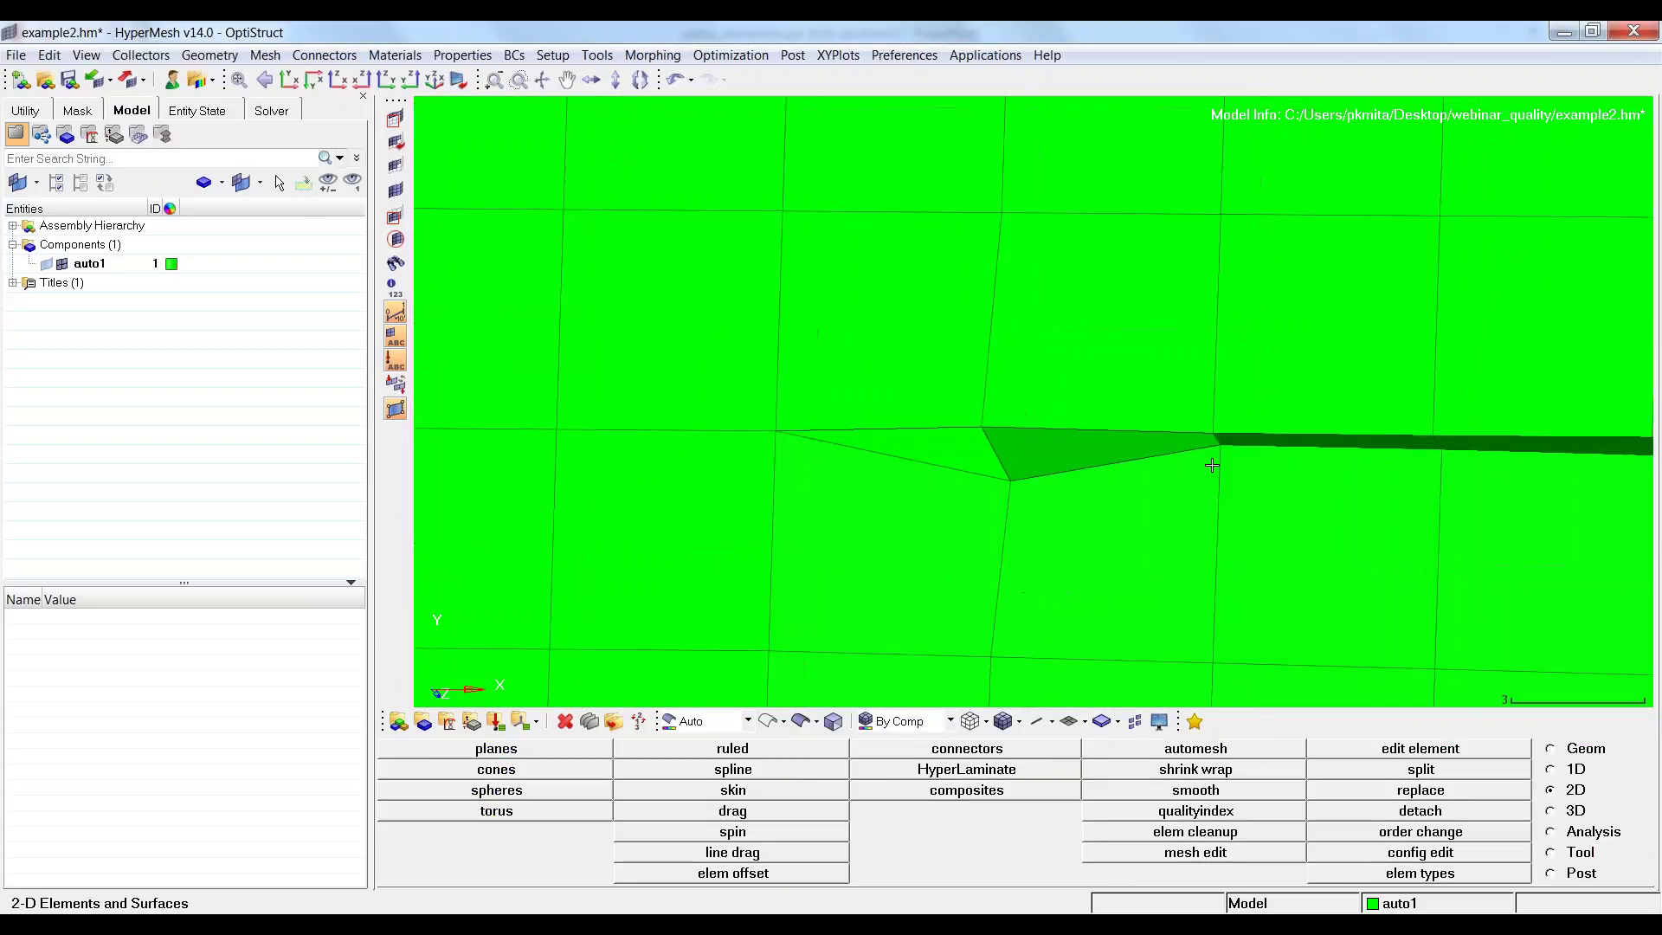
# Align the stray seam node onto the line between its two end nodes.
pyautogui.press('F7')
pyautogui.click(1425, 449)
pyautogui.click(1222, 446)
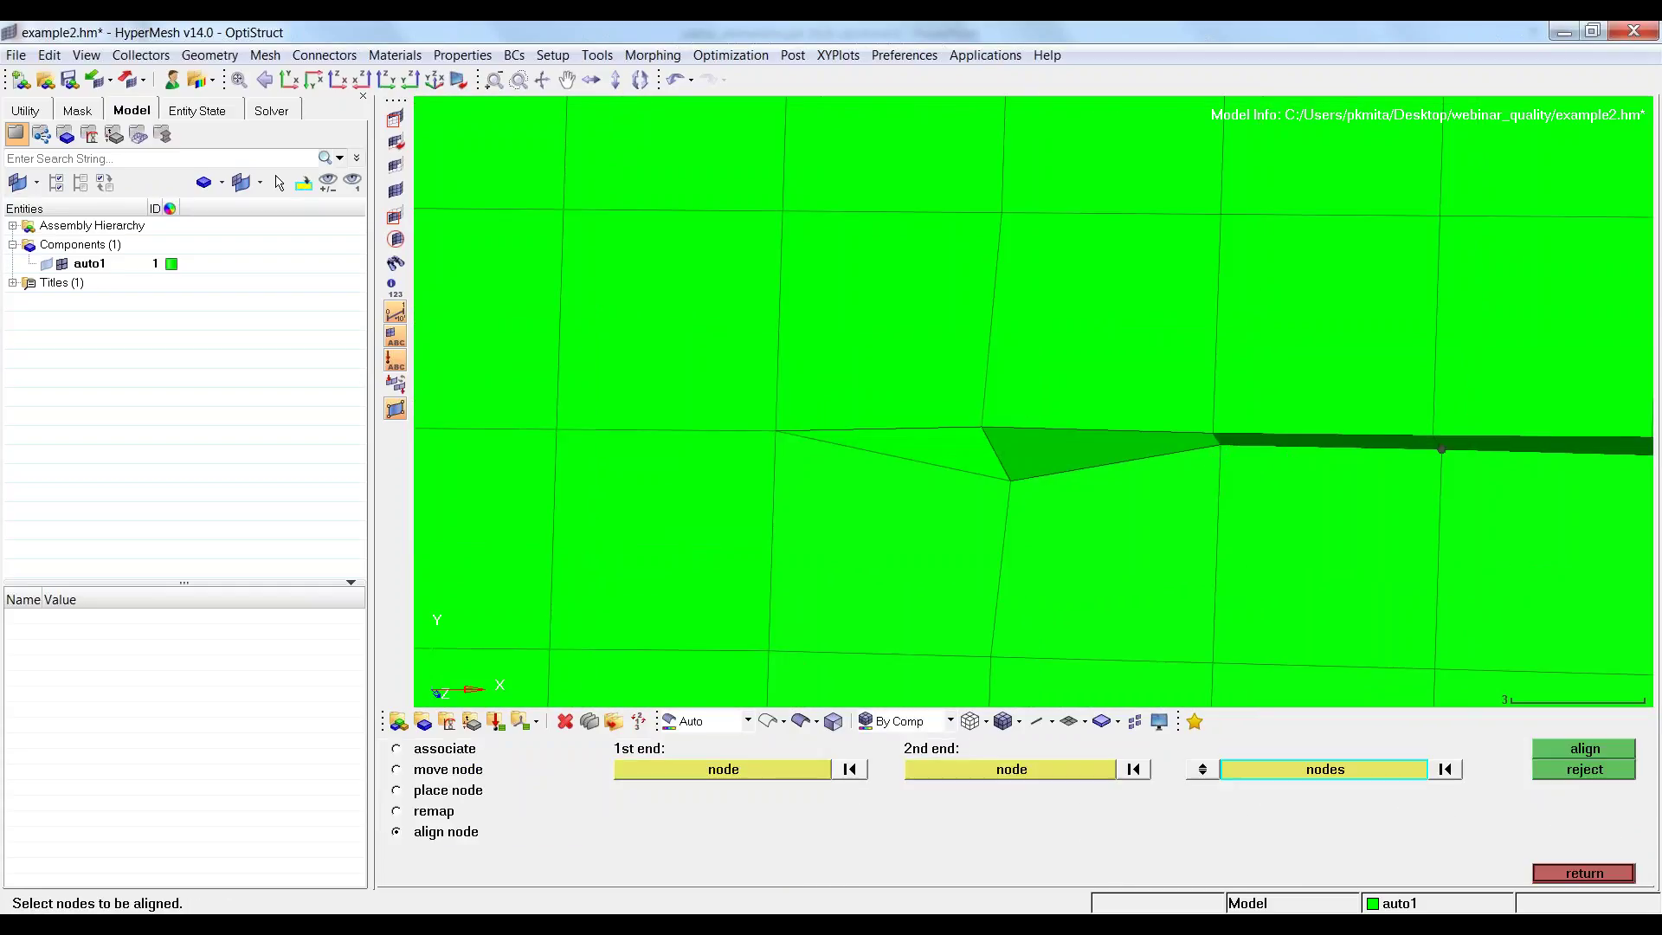
pyautogui.click(1587, 748)
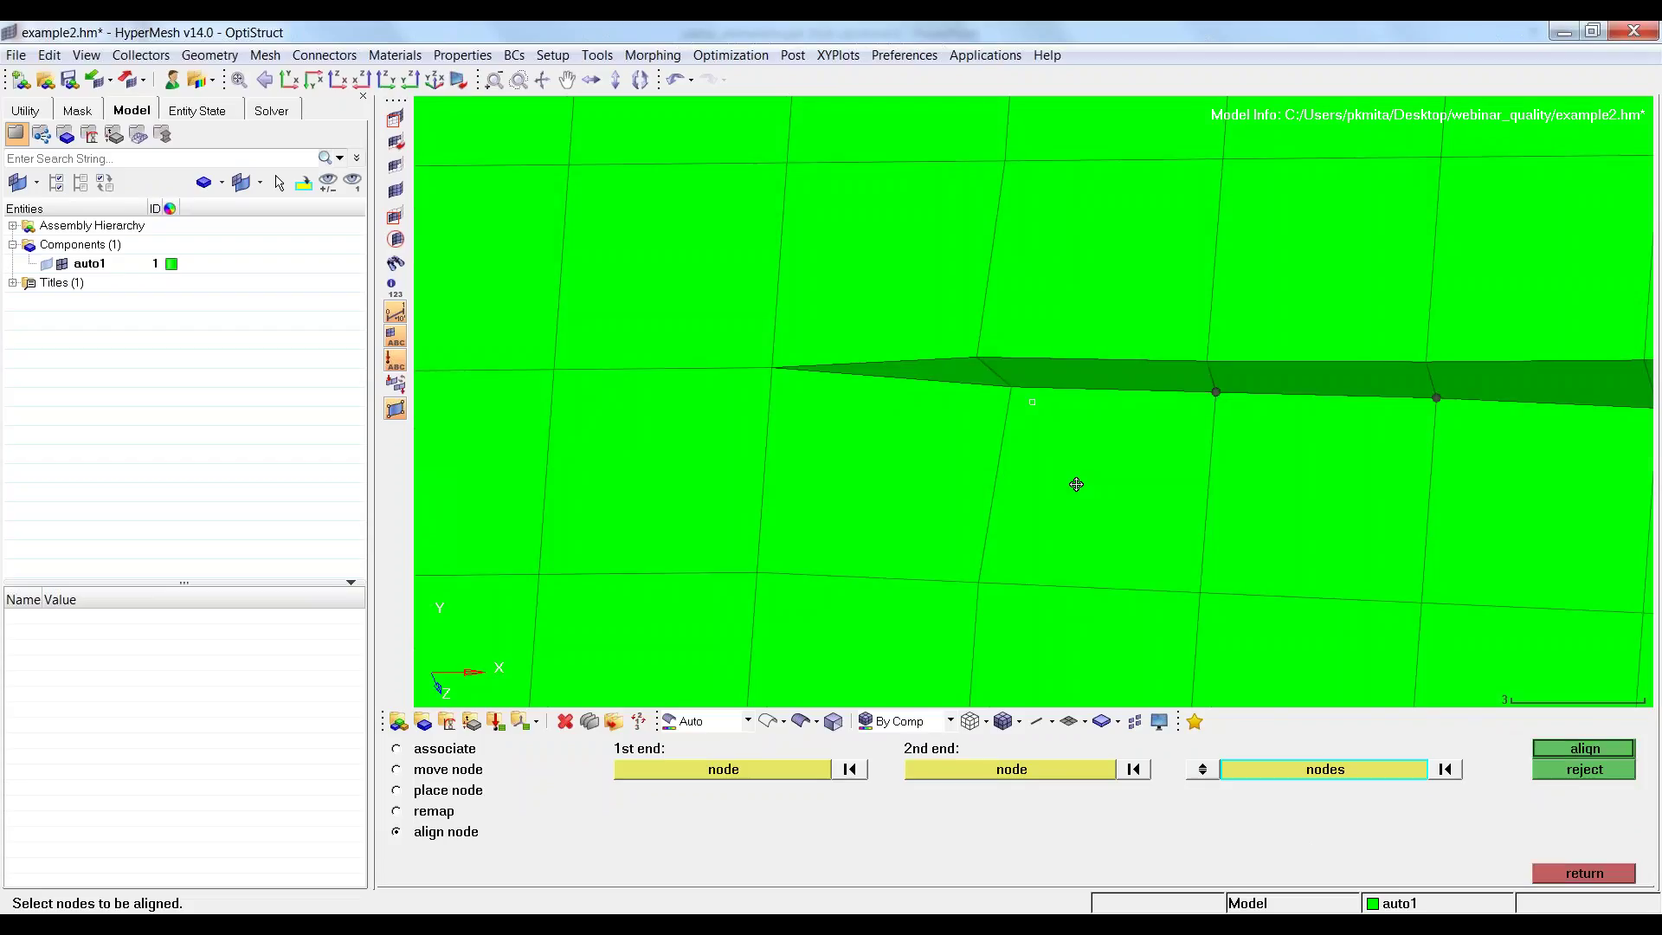
pyautogui.moveTo(1076, 483)
pyautogui.keyDown('ctrl'); pyautogui.mouseDown()
pyautogui.moveTo(1165, 338)
pyautogui.moveTo(1126, 485)
pyautogui.mouseUp(); pyautogui.keyUp('ctrl')
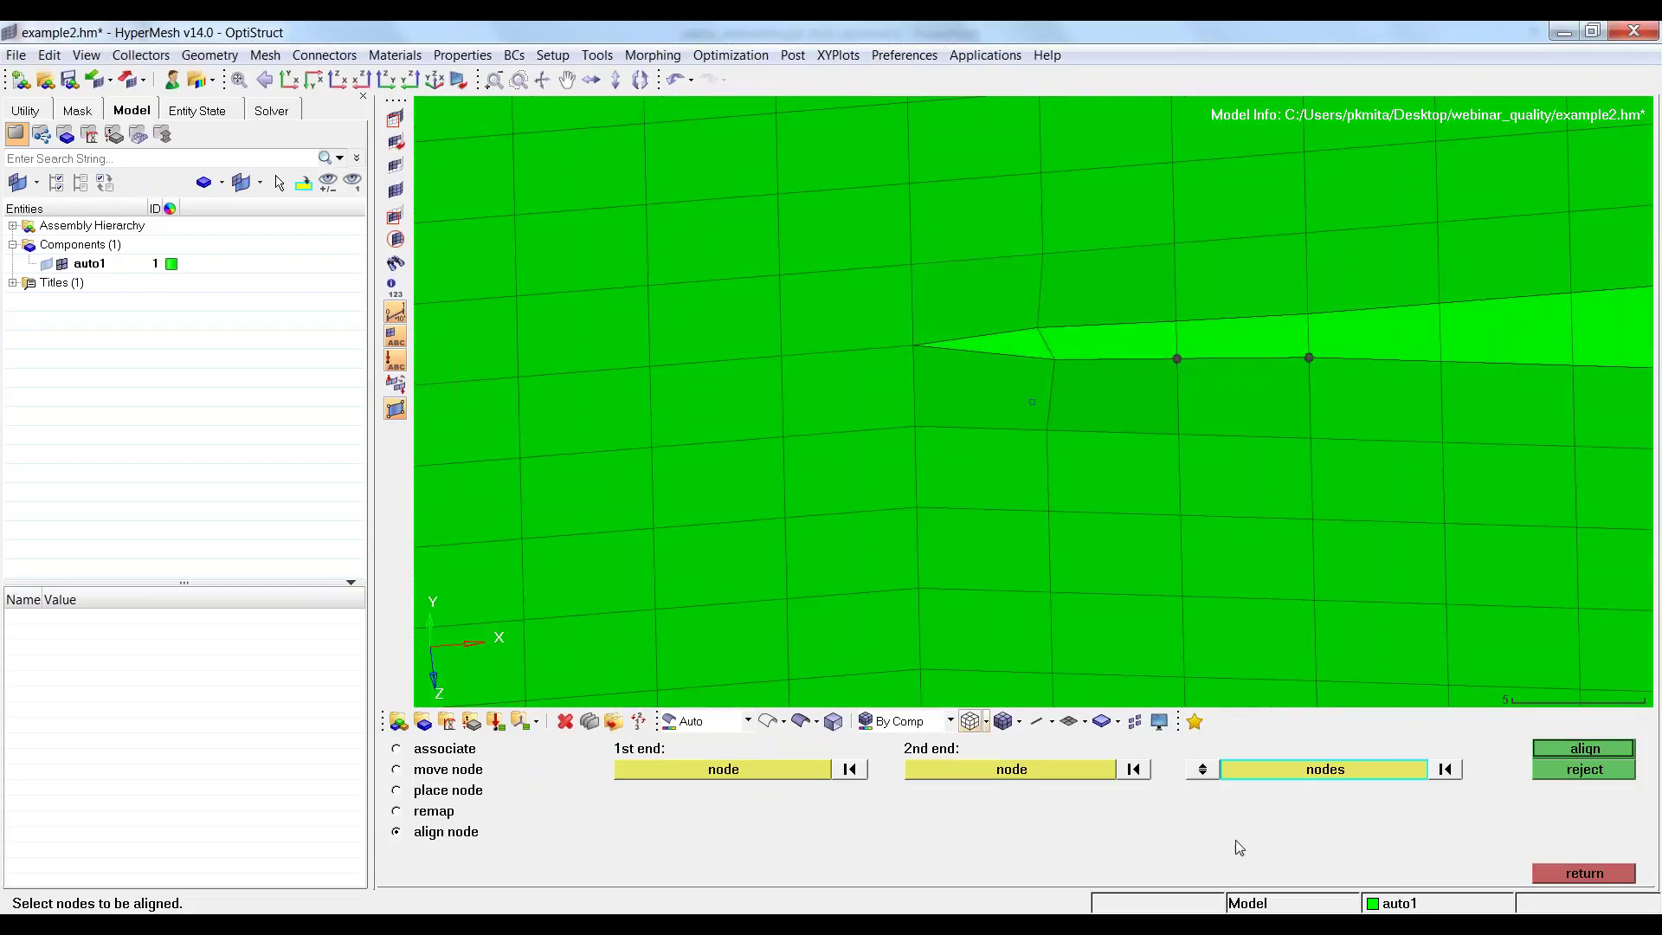
pyautogui.click(1564, 875)
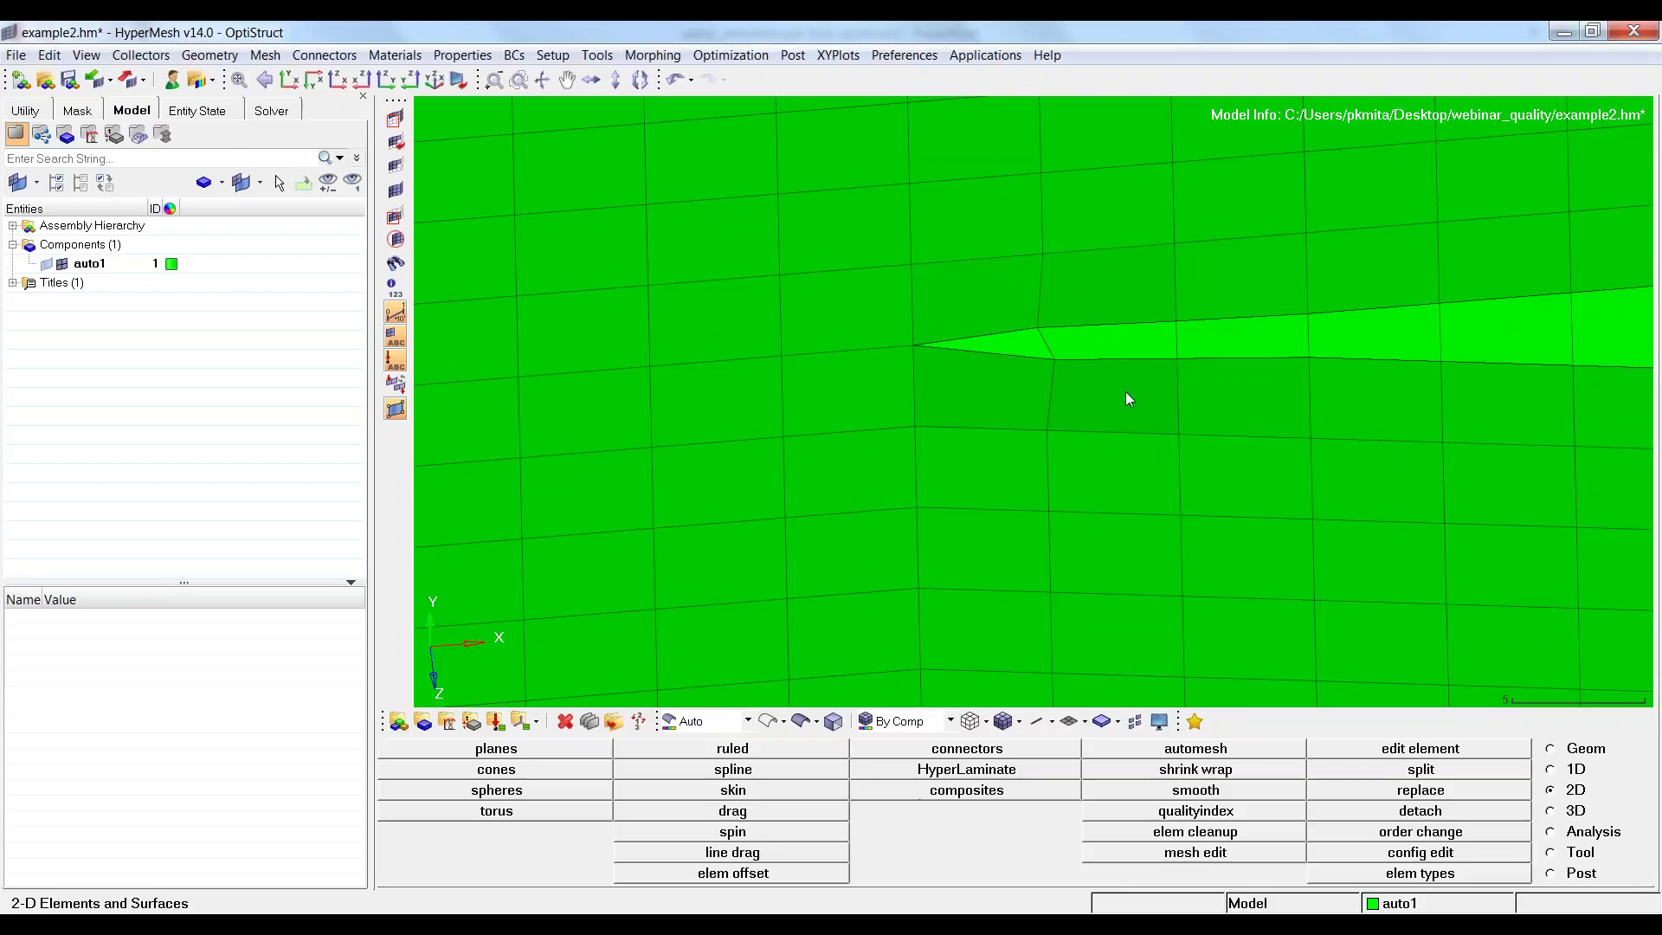
pyautogui.keyDown('ctrl'); pyautogui.moveTo(1122, 393); pyautogui.dragTo(1140, 377); pyautogui.keyUp('ctrl')
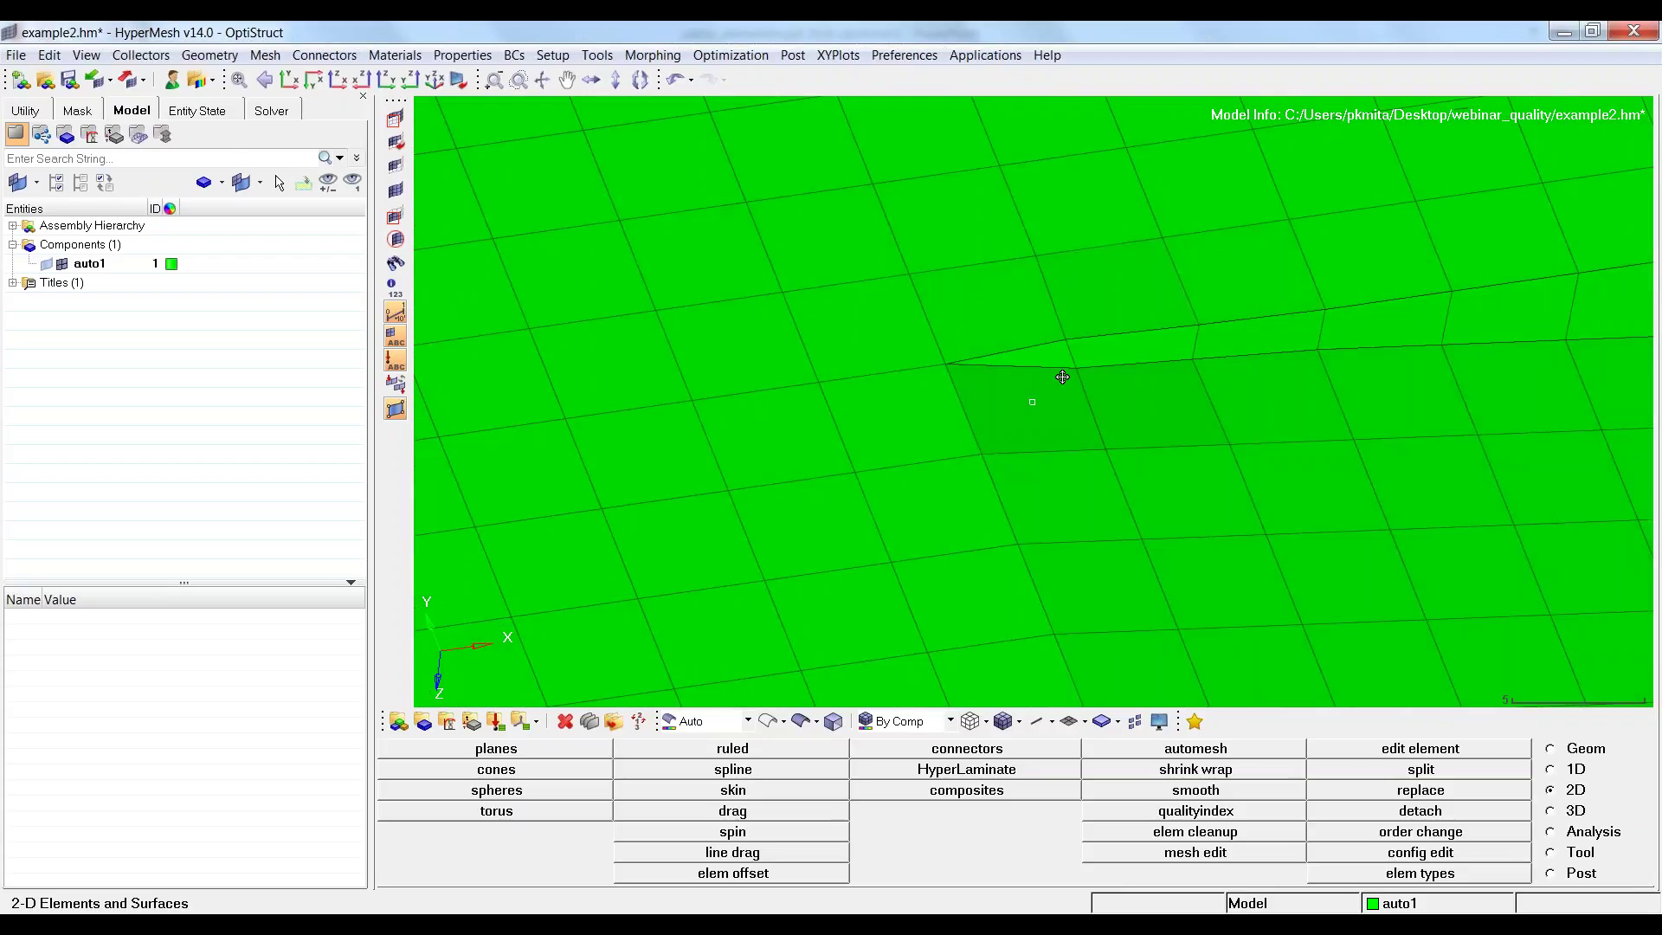
# Set the two seam nodes 6.000 apart, then adjust to 5.000.
pyautogui.press('F4')
pyautogui.click(1174, 372)
pyautogui.click(1051, 373)
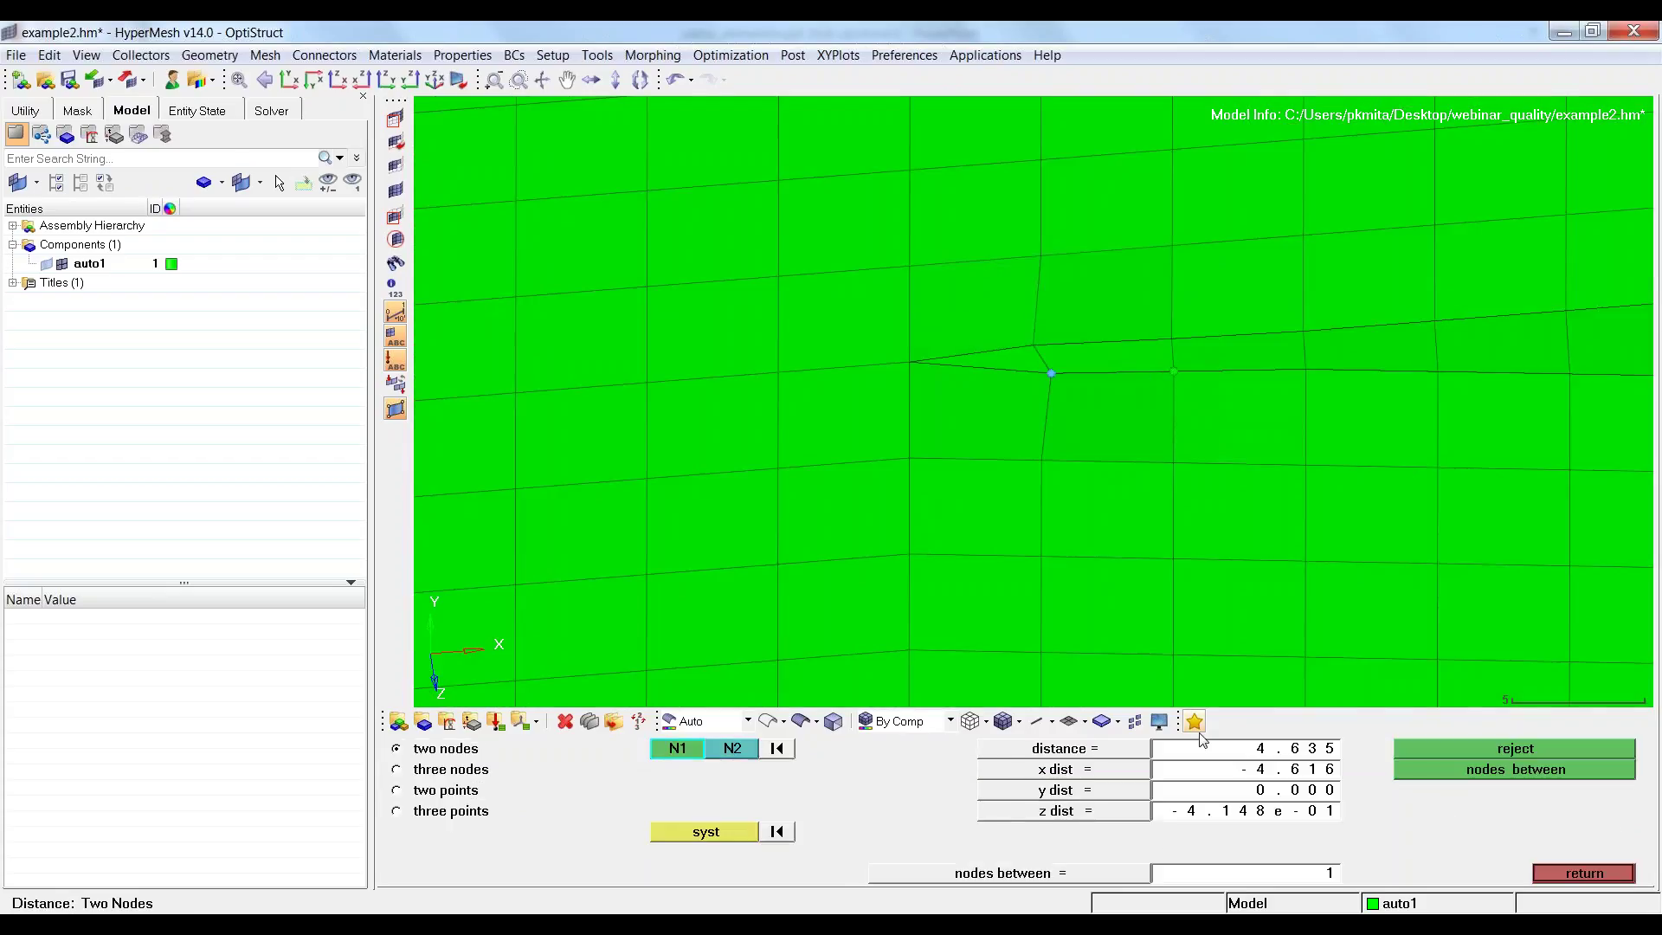
pyautogui.doubleClick(1232, 756)
pyautogui.write('6')
pyautogui.press('Return')
pyautogui.doubleClick(1263, 758)
pyautogui.write('5')
pyautogui.press('Return')
pyautogui.moveTo(1102, 382)
pyautogui.keyDown('ctrl'); pyautogui.mouseDown()
pyautogui.moveTo(1274, 378)
pyautogui.moveTo(1125, 390)
pyautogui.moveTo(1076, 500)
pyautogui.mouseUp(); pyautogui.keyUp('ctrl')
pyautogui.press('Escape')
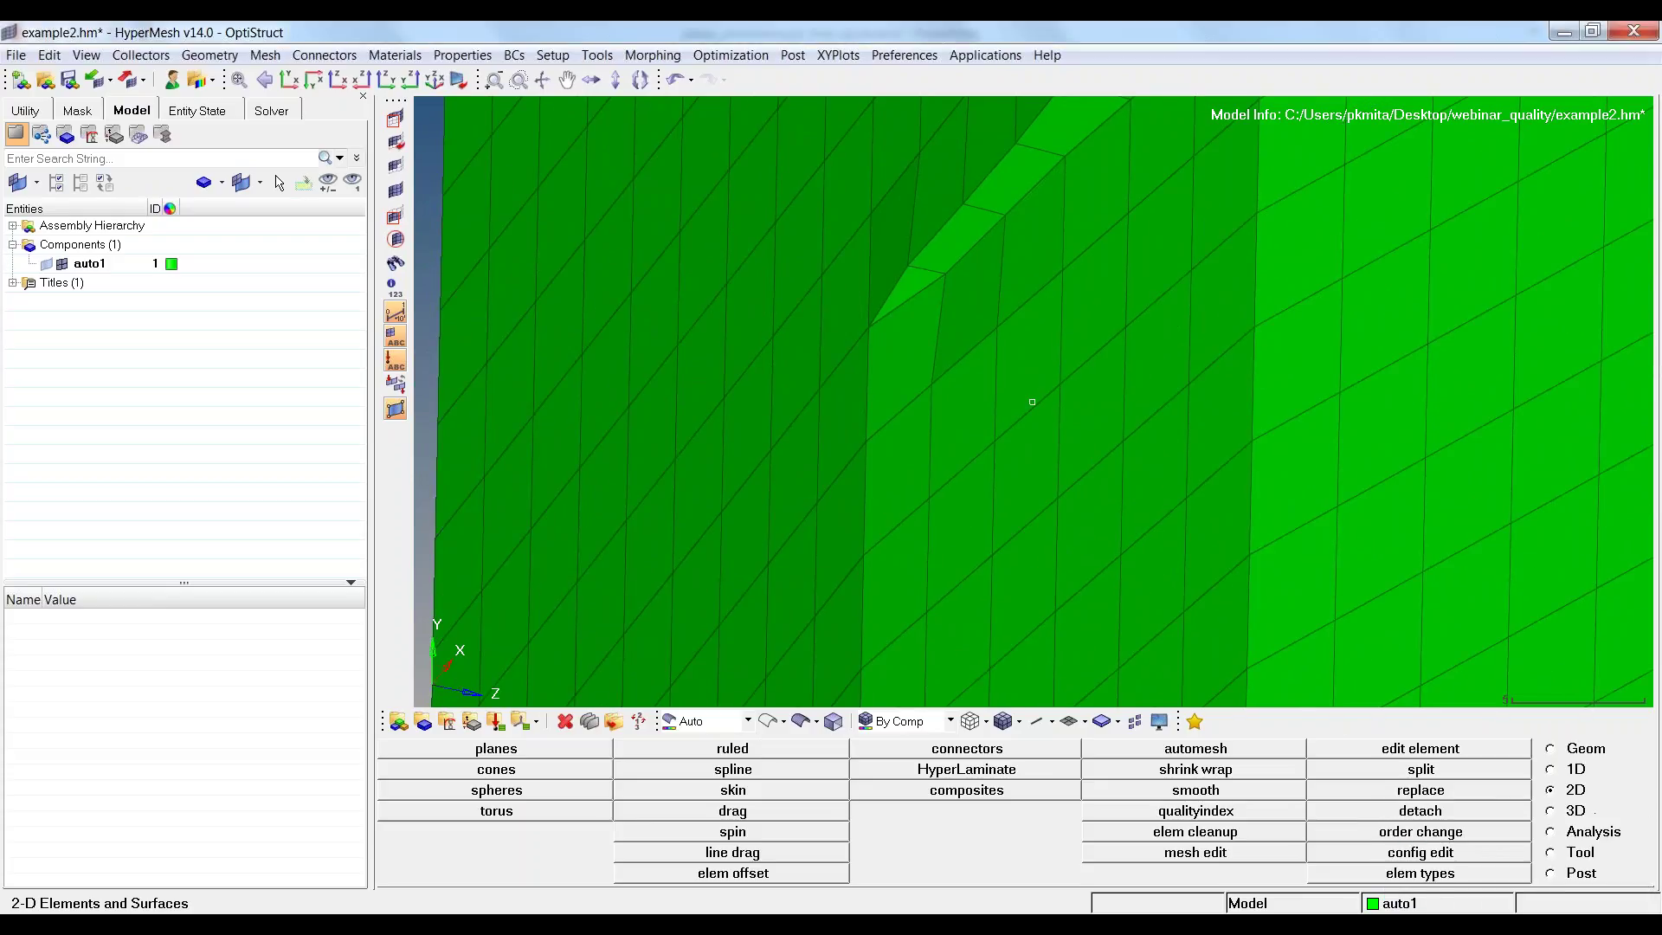
# Change the 1.506 node distance near the tria to 1.800.
pyautogui.keyDown('ctrl'); pyautogui.moveTo(1051, 412); pyautogui.dragTo(1003, 304); pyautogui.keyUp('ctrl')
pyautogui.press('F4')
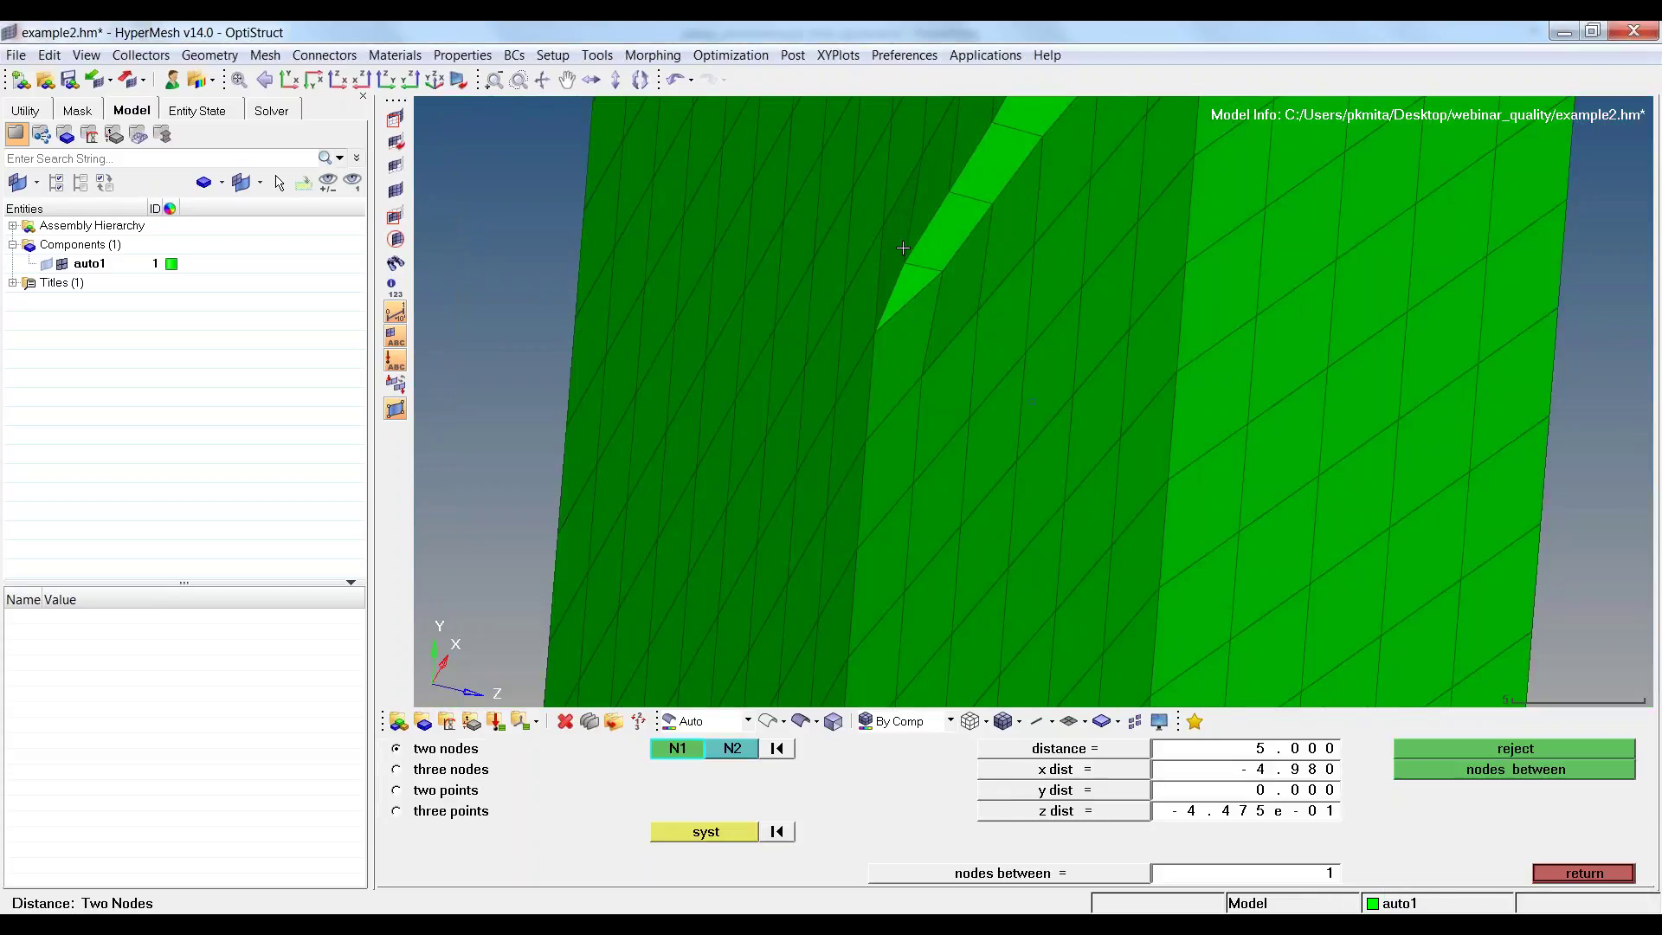
pyautogui.click(904, 260)
pyautogui.doubleClick(1293, 753)
pyautogui.write('1.8')
pyautogui.press('Return')
pyautogui.click(1598, 874)
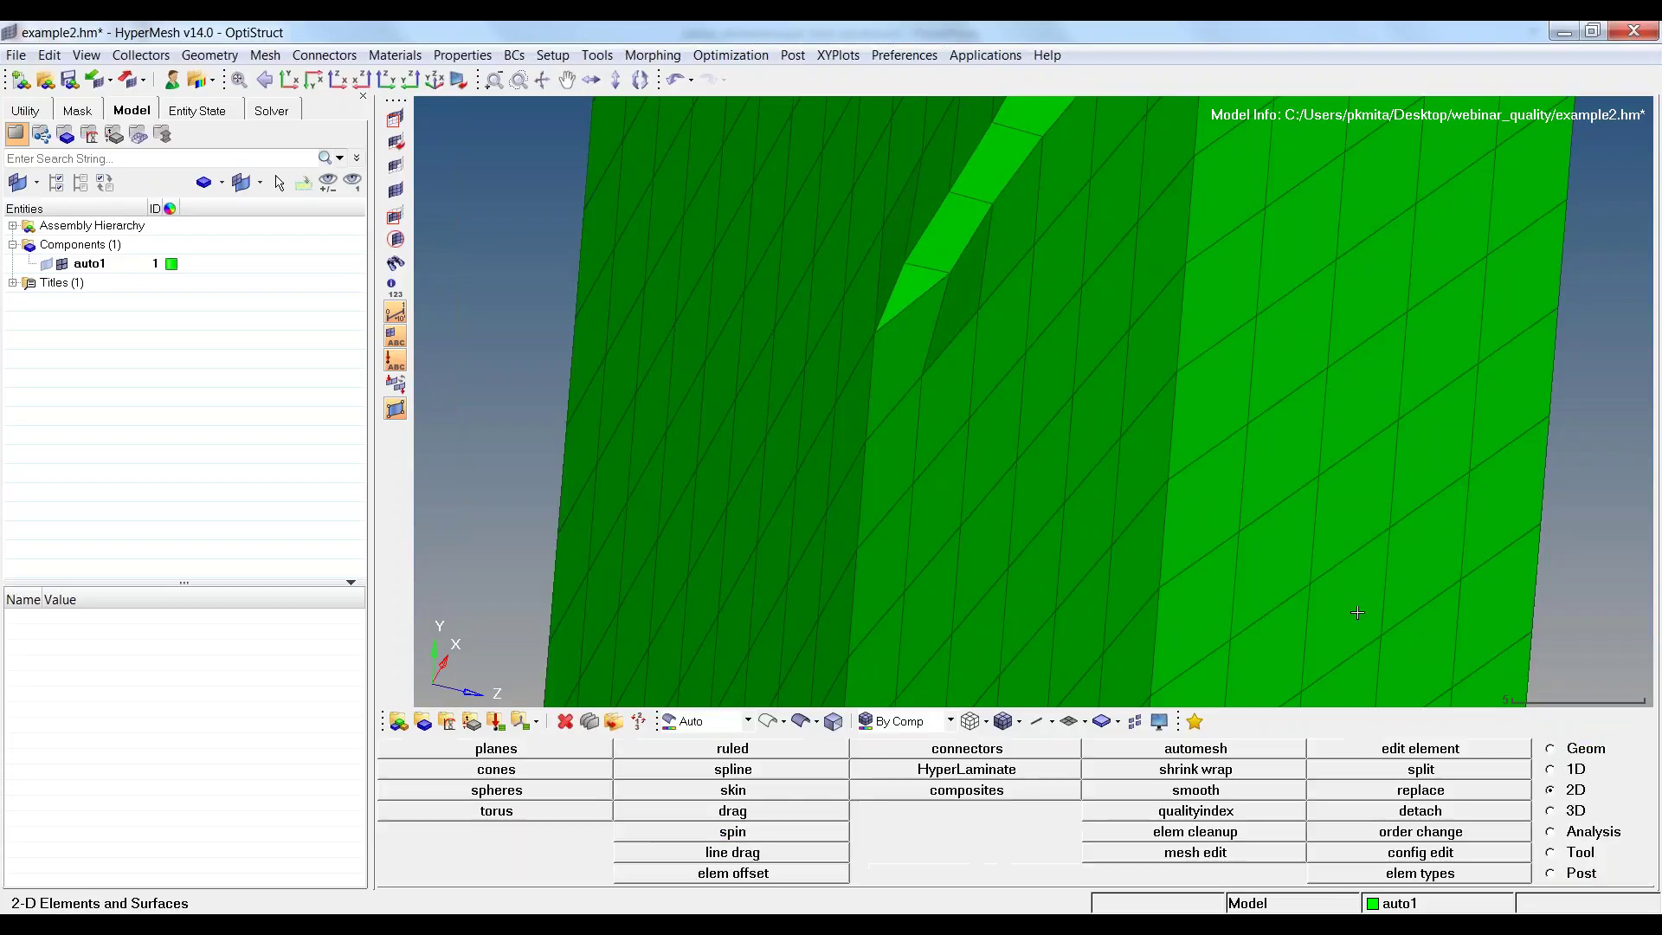
pyautogui.keyDown('ctrl'); pyautogui.moveTo(1134, 472); pyautogui.dragTo(1032, 402); pyautogui.keyUp('ctrl')
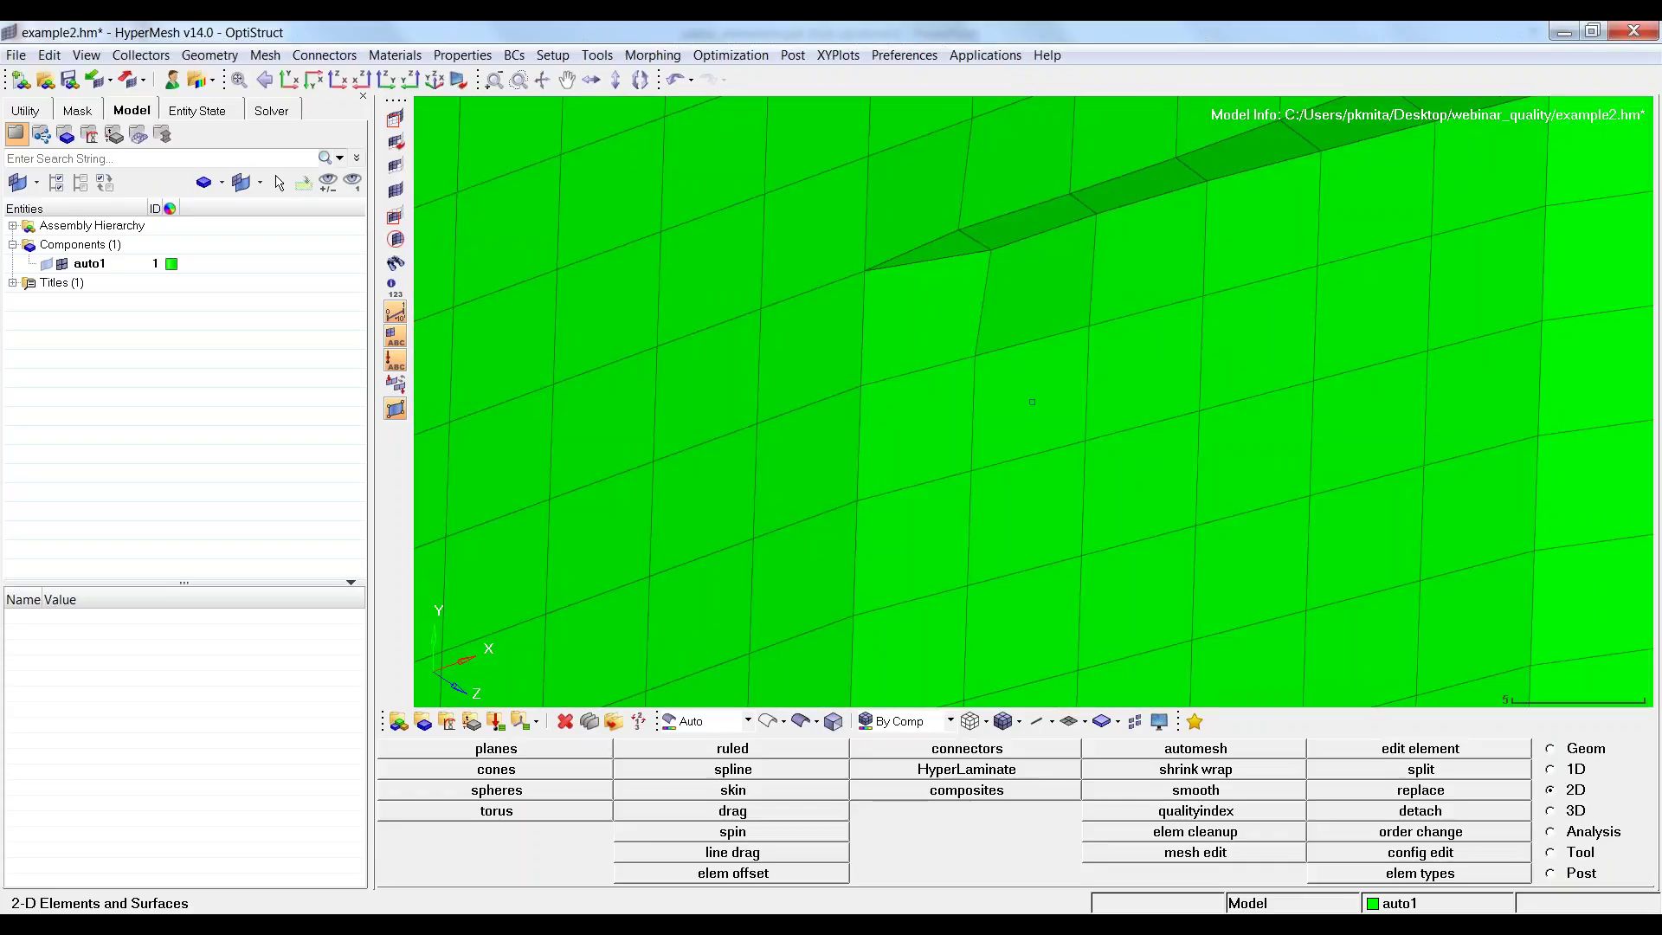
# Check the quality index and zoom in on the remaining failing red tria.
pyautogui.click(1204, 817)
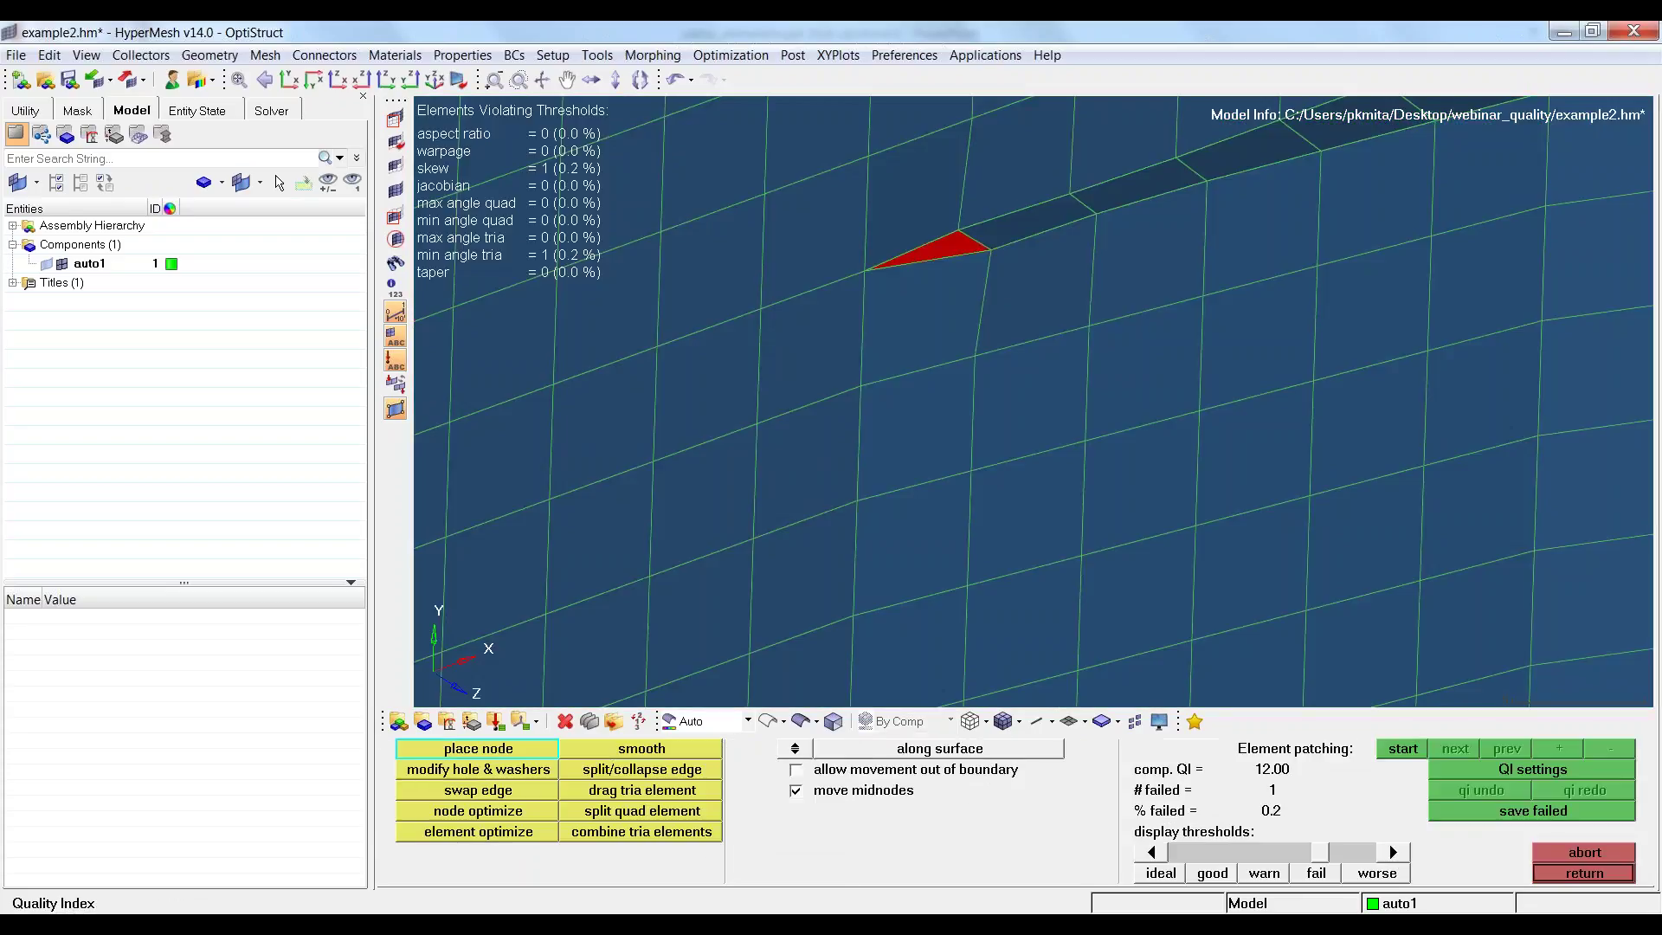
pyautogui.moveTo(1136, 322)
pyautogui.keyDown('ctrl'); pyautogui.mouseDown()
pyautogui.moveTo(1275, 306)
pyautogui.moveTo(1130, 262)
pyautogui.mouseUp(); pyautogui.keyUp('ctrl')
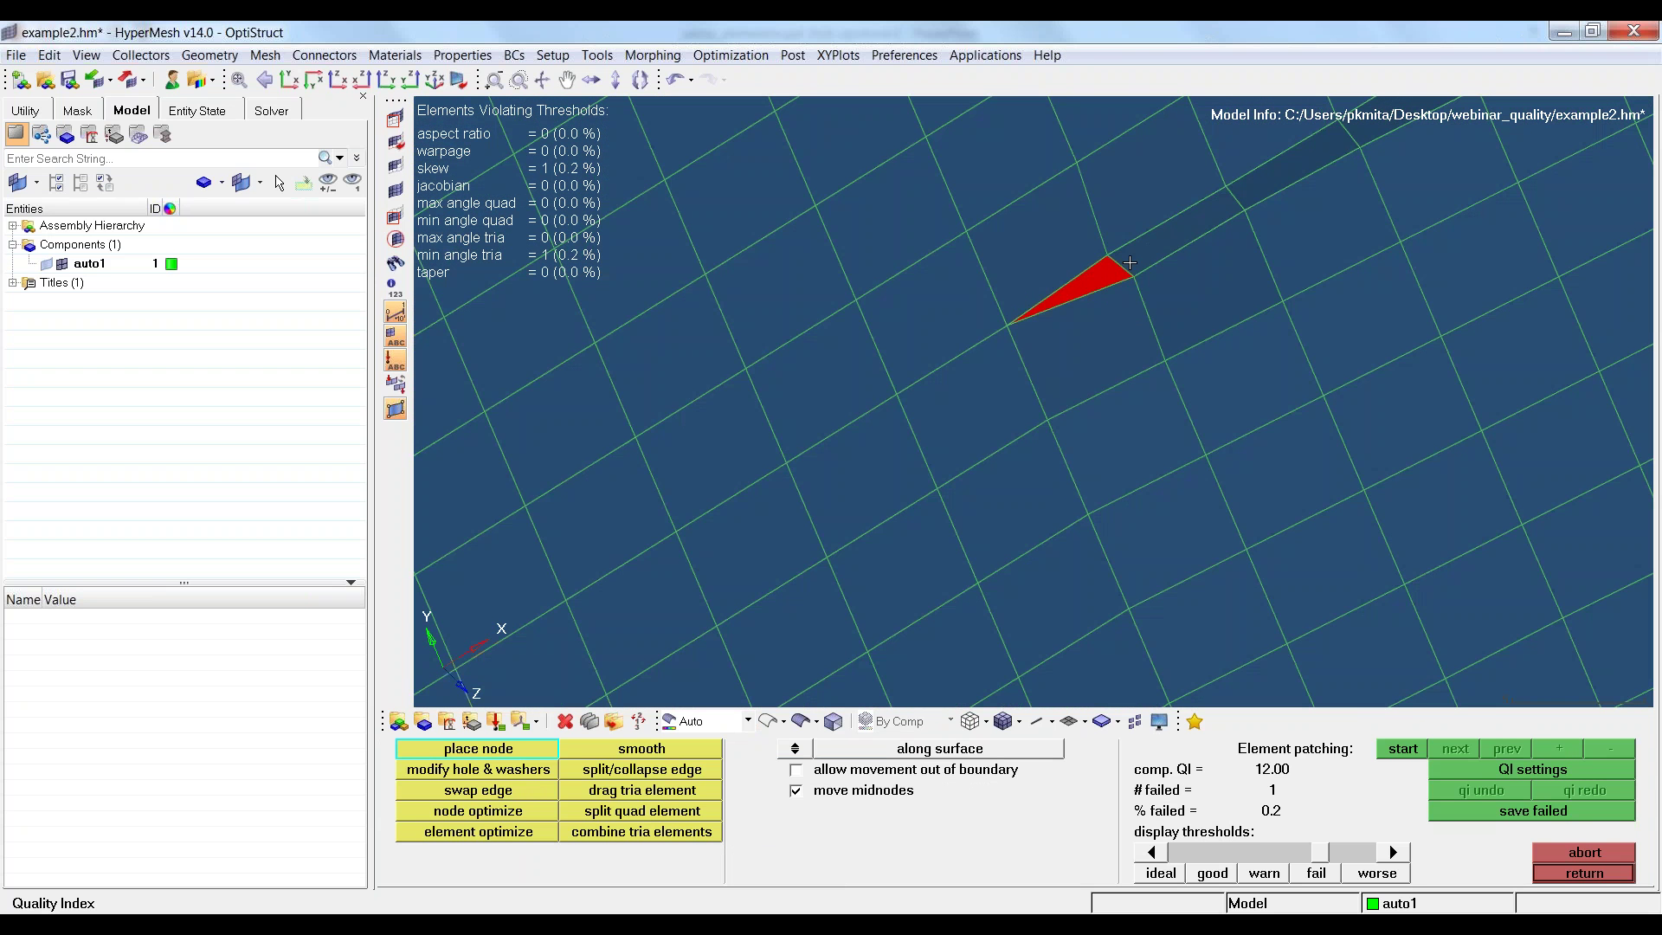
pyautogui.click(1603, 875)
# Change the distance between the tria's two corner nodes from 1.800 to 2.000.
pyautogui.press('F4')
pyautogui.click(1107, 256)
pyautogui.click(1134, 276)
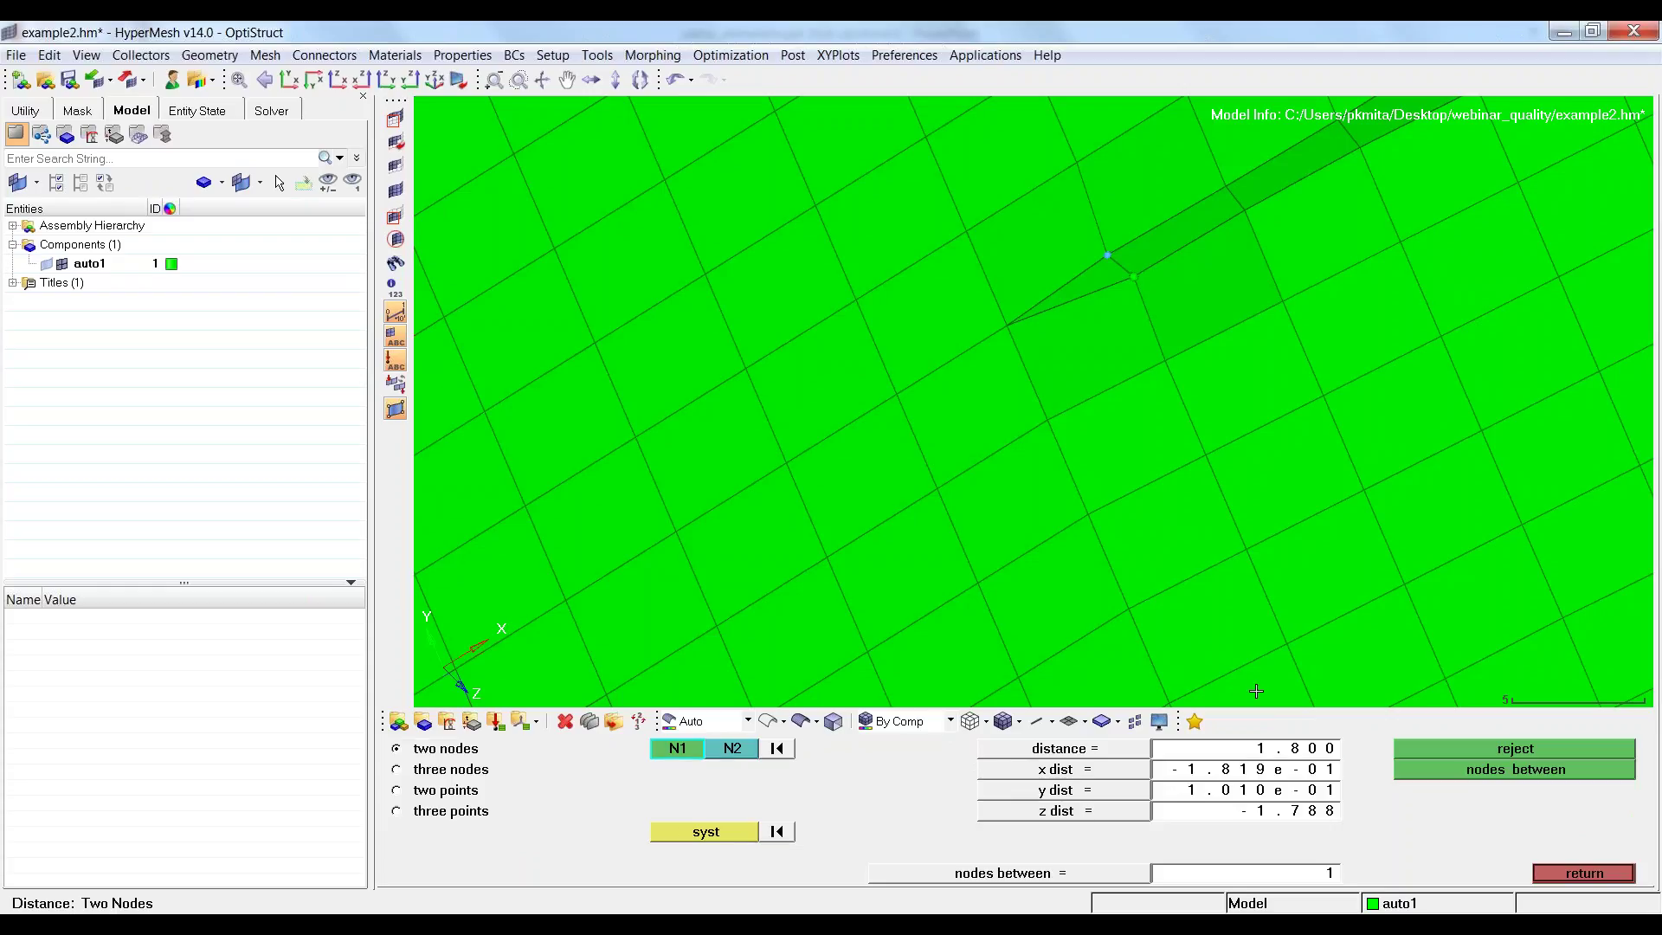
pyautogui.click(1260, 752)
pyautogui.write('2')
pyautogui.press('Return')
pyautogui.click(1597, 874)
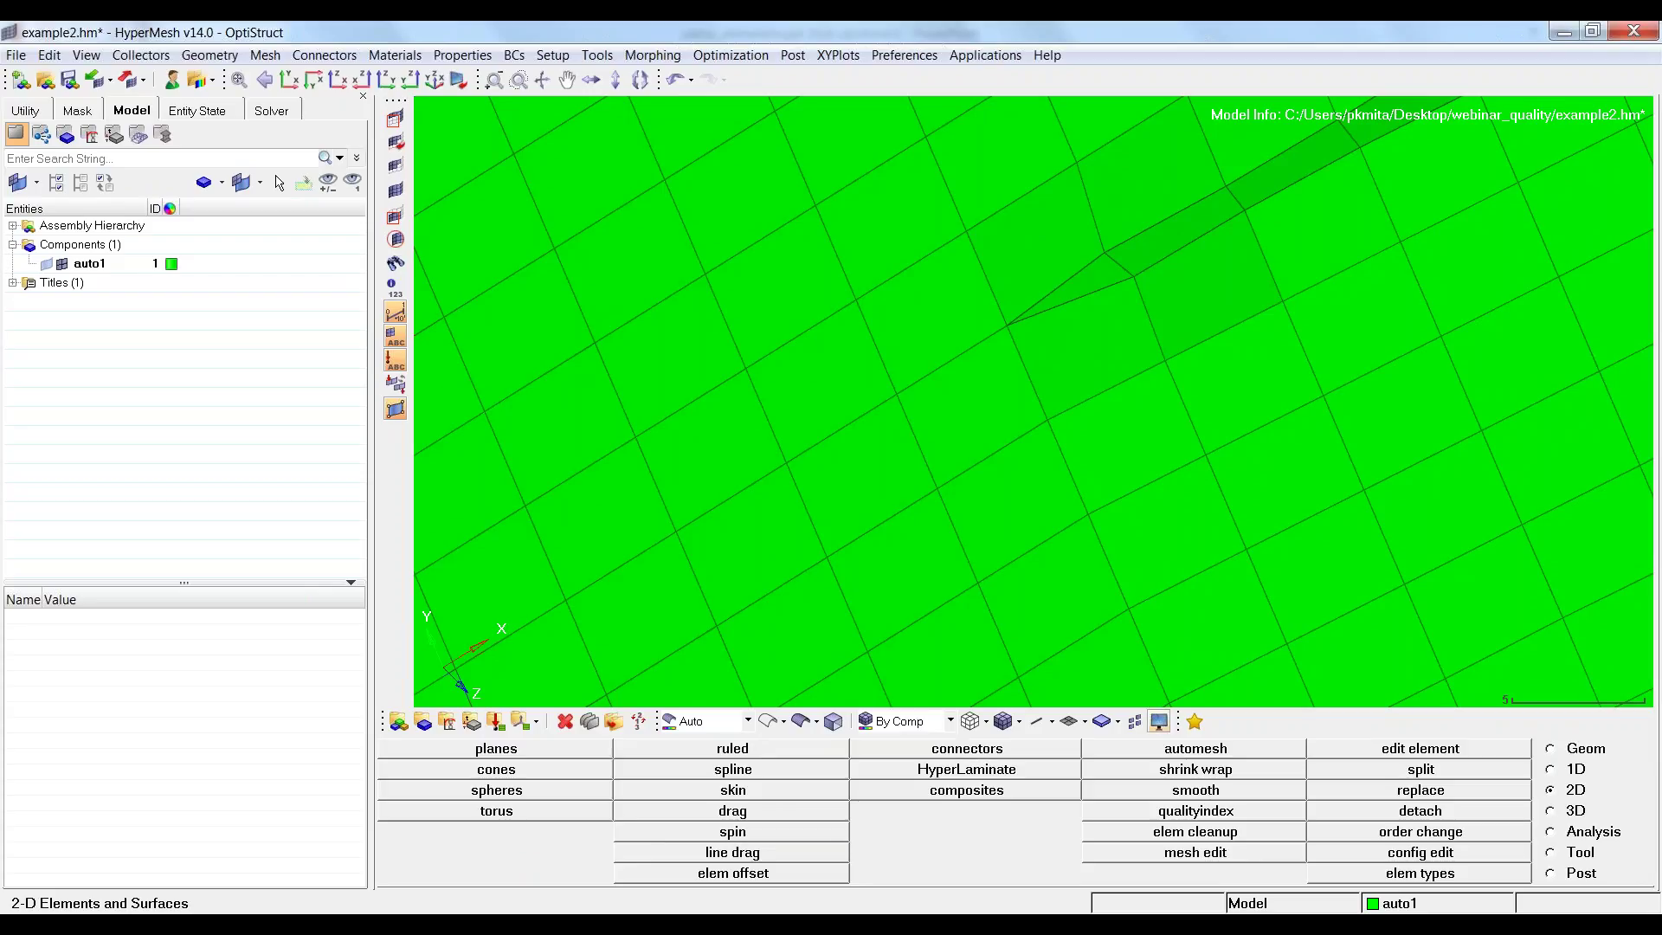
# Re-measure the two corner nodes to confirm the 2.000 spacing.
pyautogui.press('F4')
pyautogui.click(1134, 275)
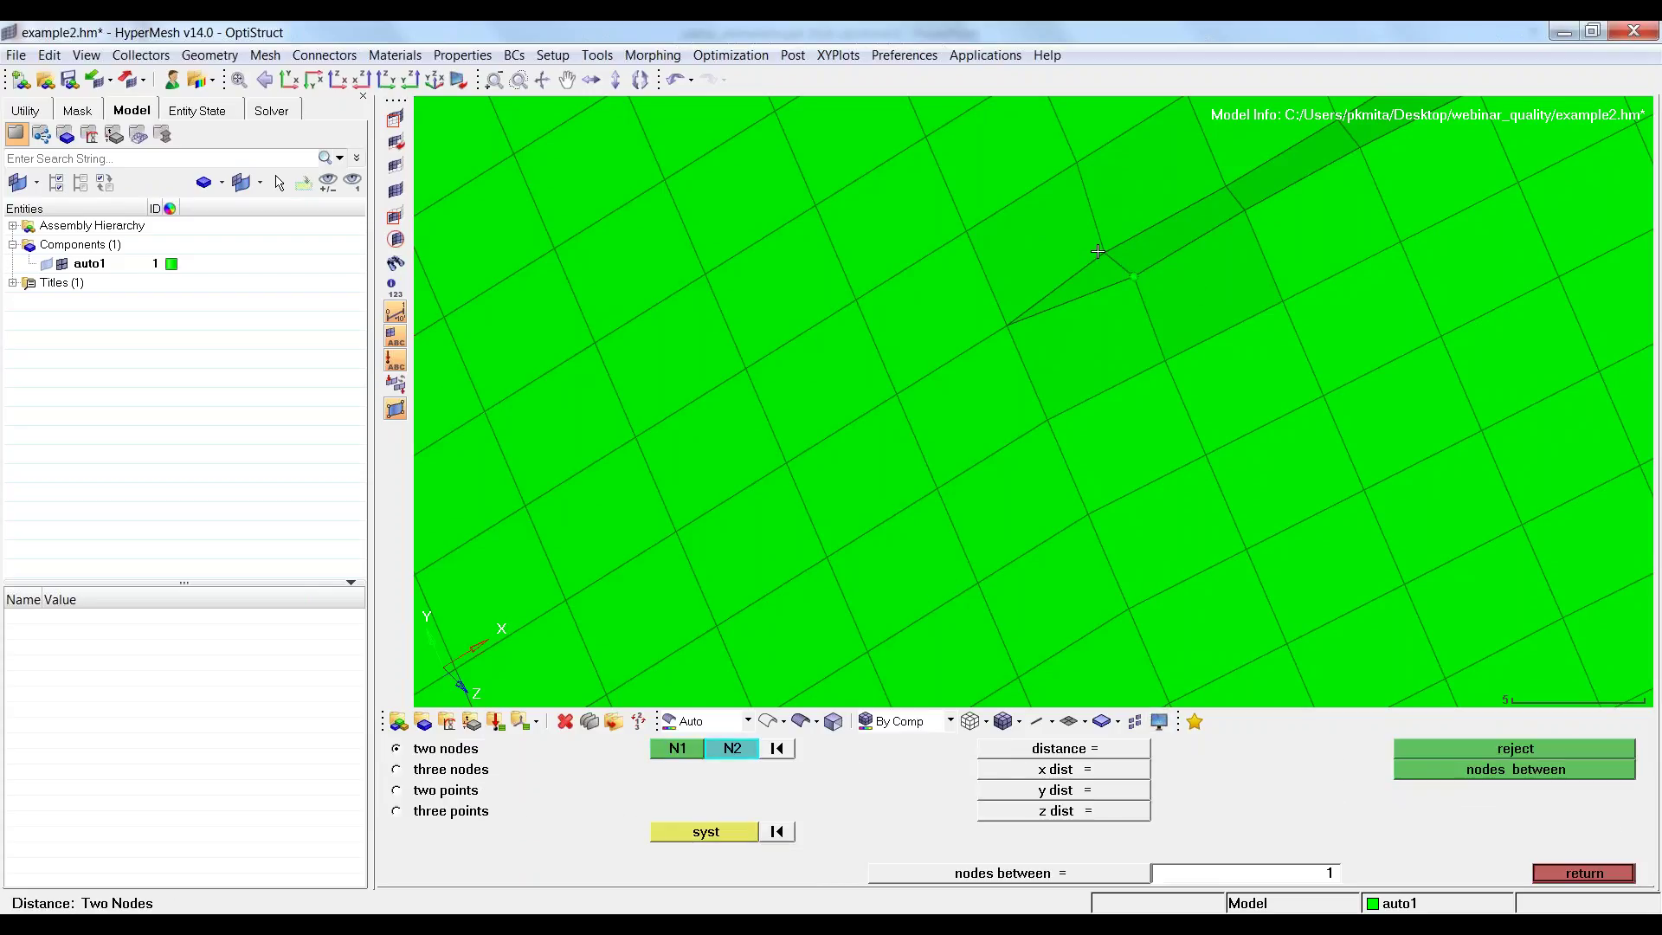
pyautogui.click(1098, 251)
pyautogui.click(1577, 872)
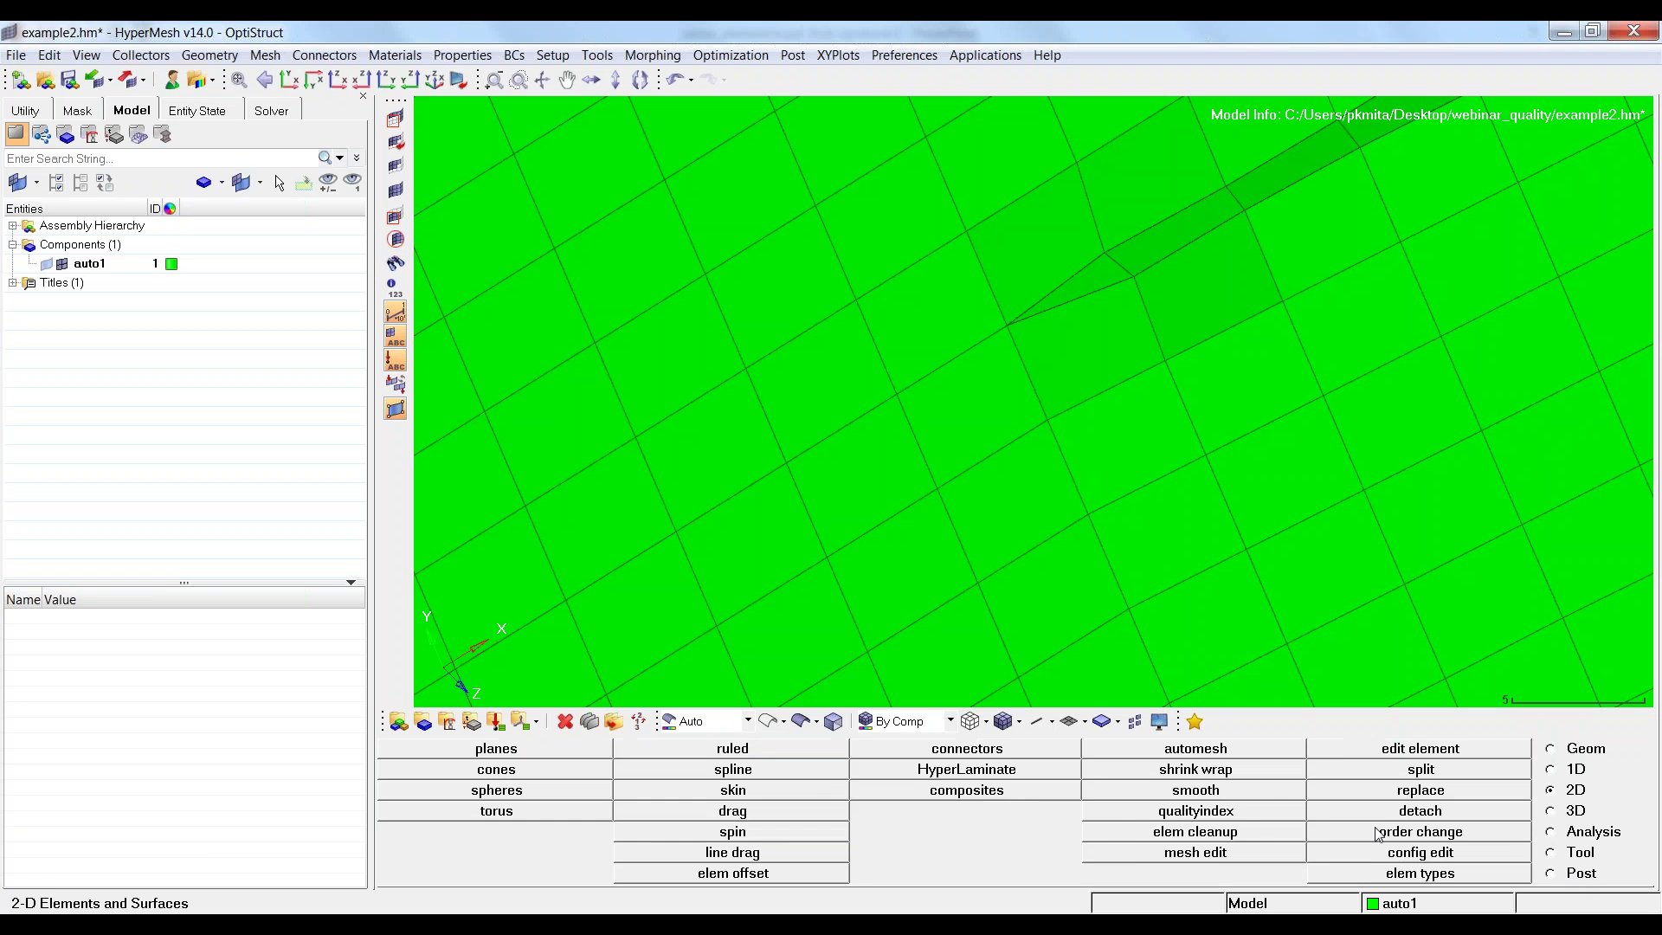
pyautogui.click(1249, 813)
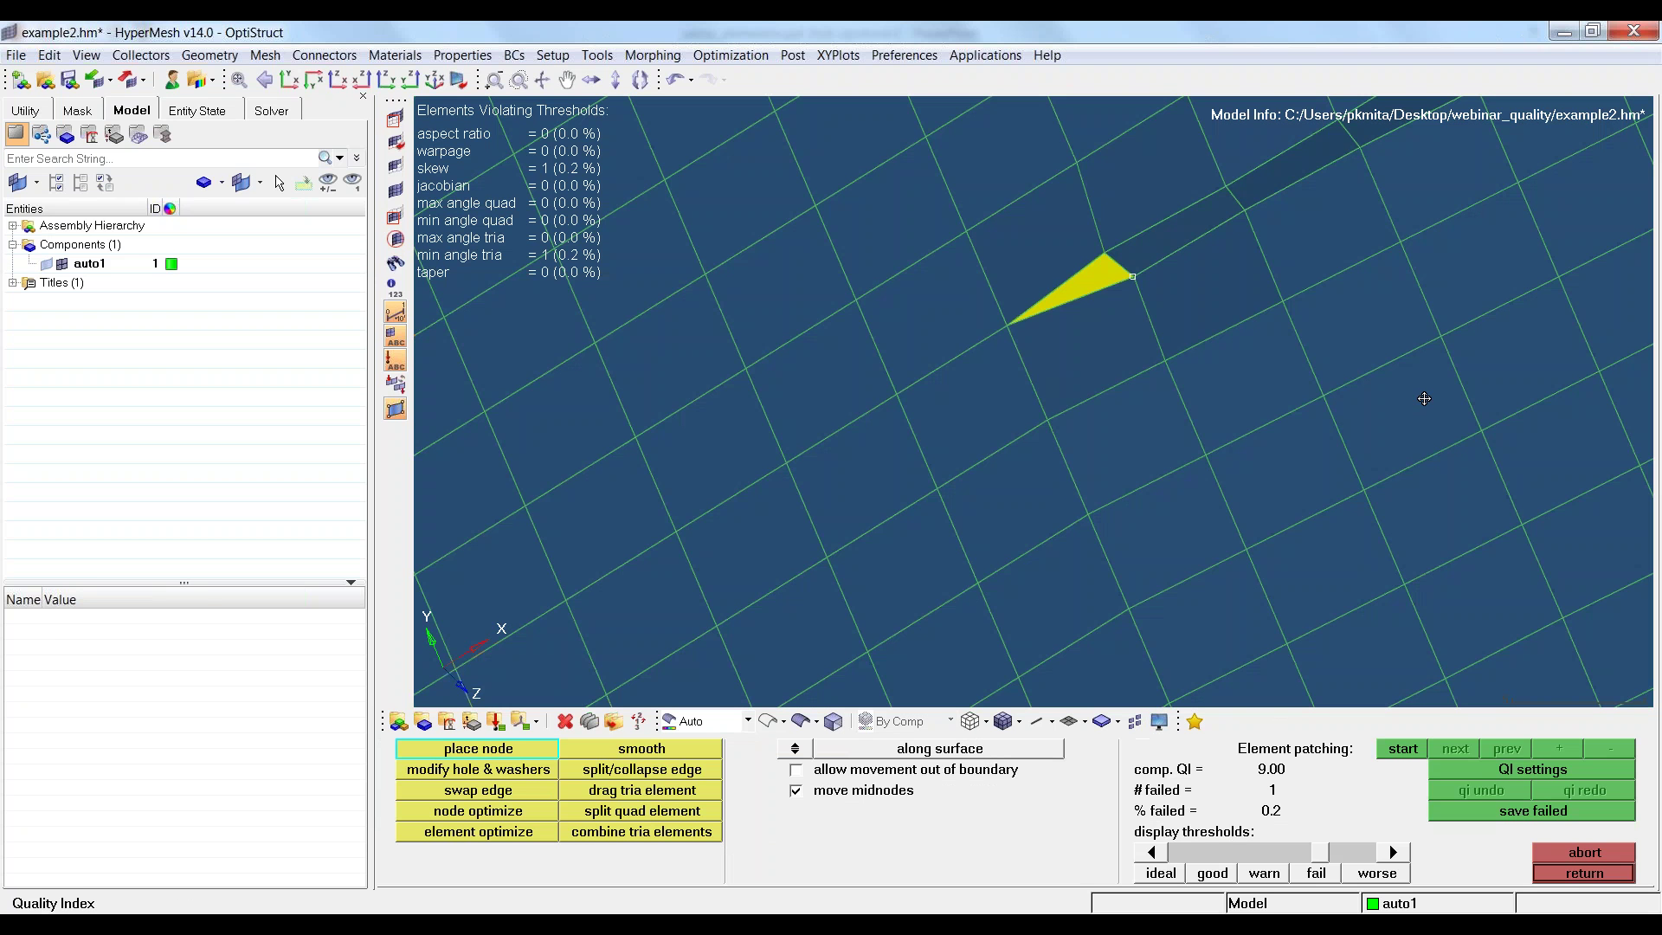
pyautogui.moveTo(1425, 413)
pyautogui.keyDown('ctrl'); pyautogui.mouseDown()
pyautogui.moveTo(1229, 415)
pyautogui.moveTo(971, 352)
pyautogui.mouseUp(); pyautogui.keyUp('ctrl')
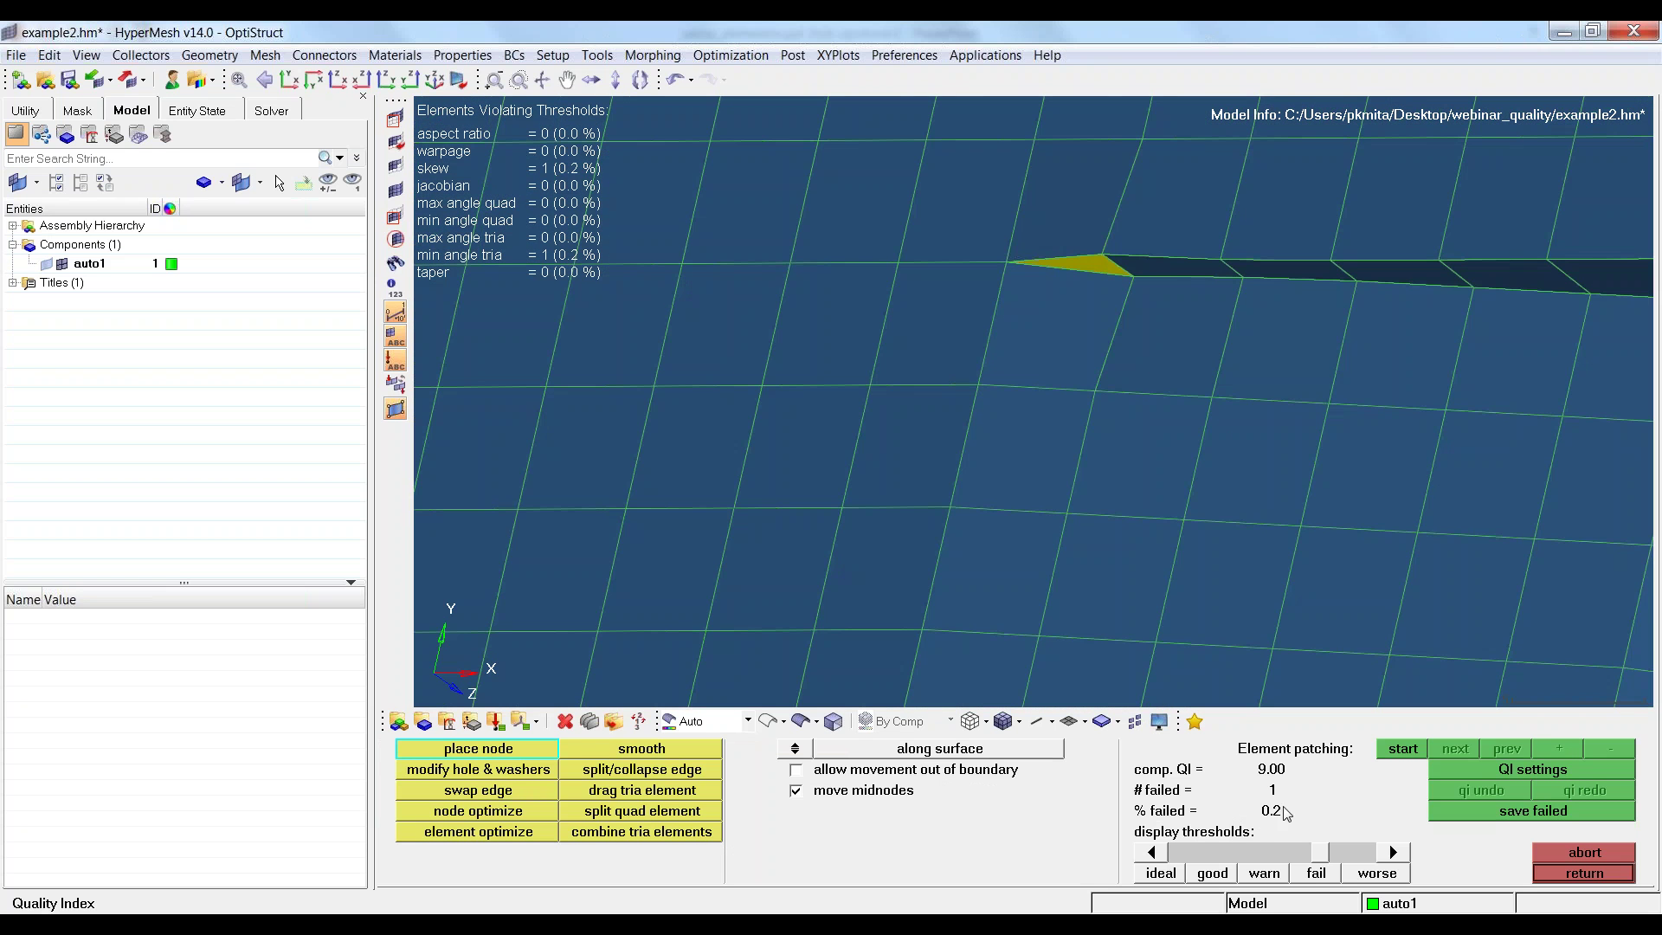
pyautogui.moveTo(1144, 315)
pyautogui.keyDown('ctrl'); pyautogui.mouseDown()
pyautogui.moveTo(927, 394)
pyautogui.moveTo(1073, 233)
pyautogui.moveTo(1093, 244)
pyautogui.mouseUp(); pyautogui.keyUp('ctrl')
pyautogui.click(1533, 769)
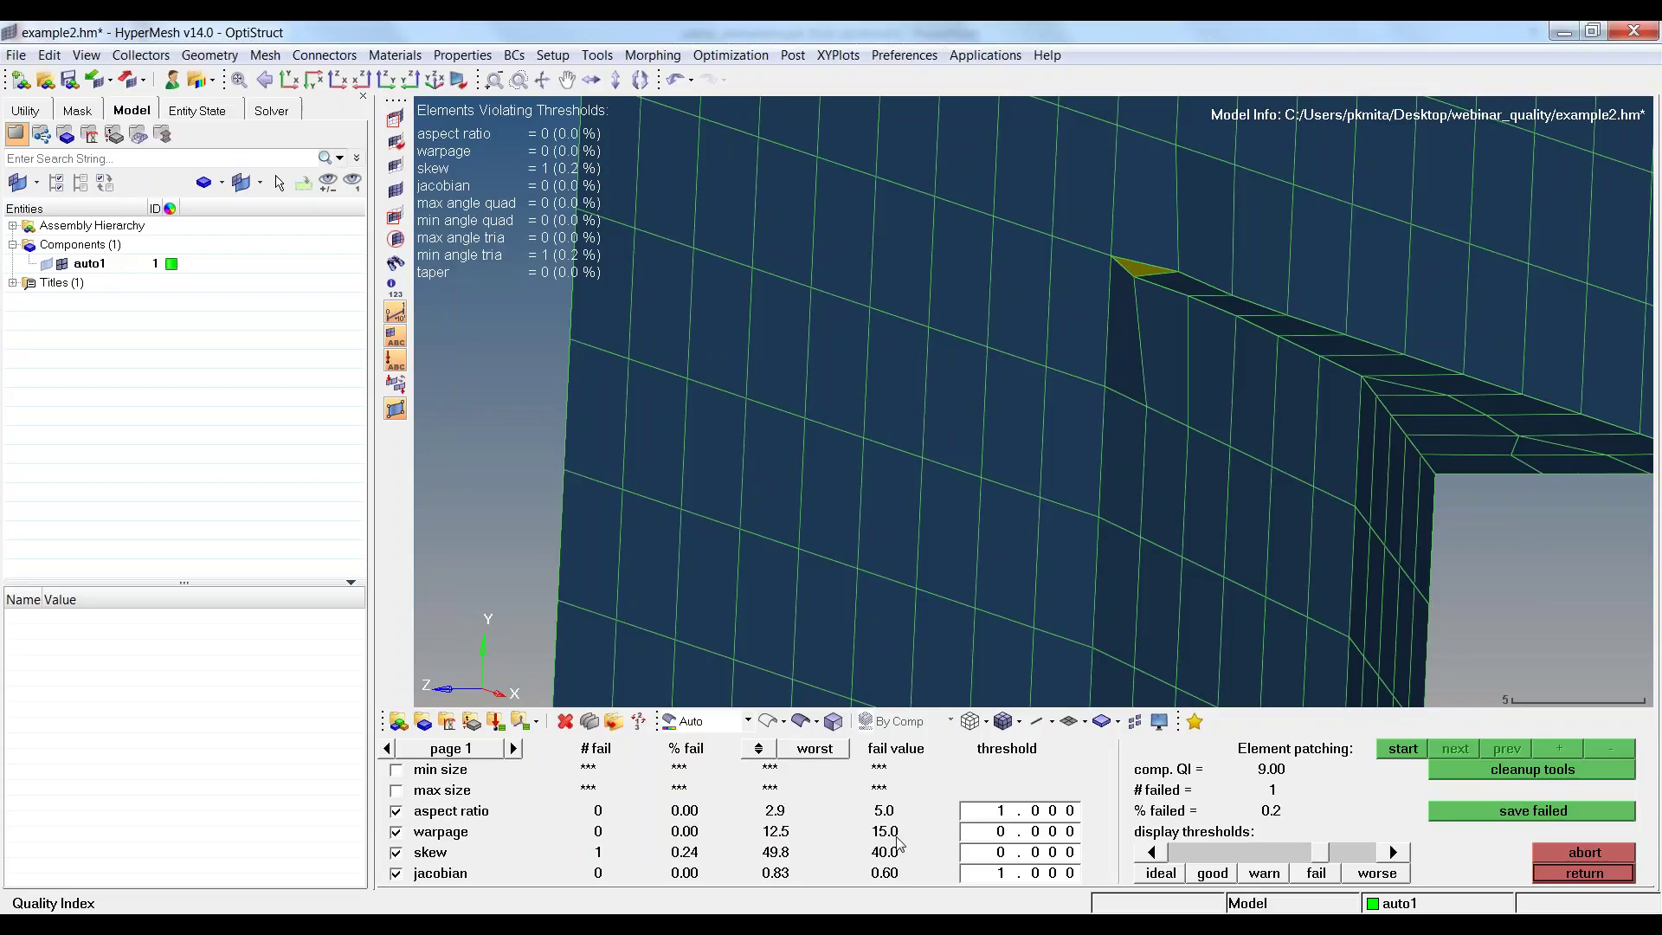
pyautogui.moveTo(1325, 853); pyautogui.dragTo(1175, 852)
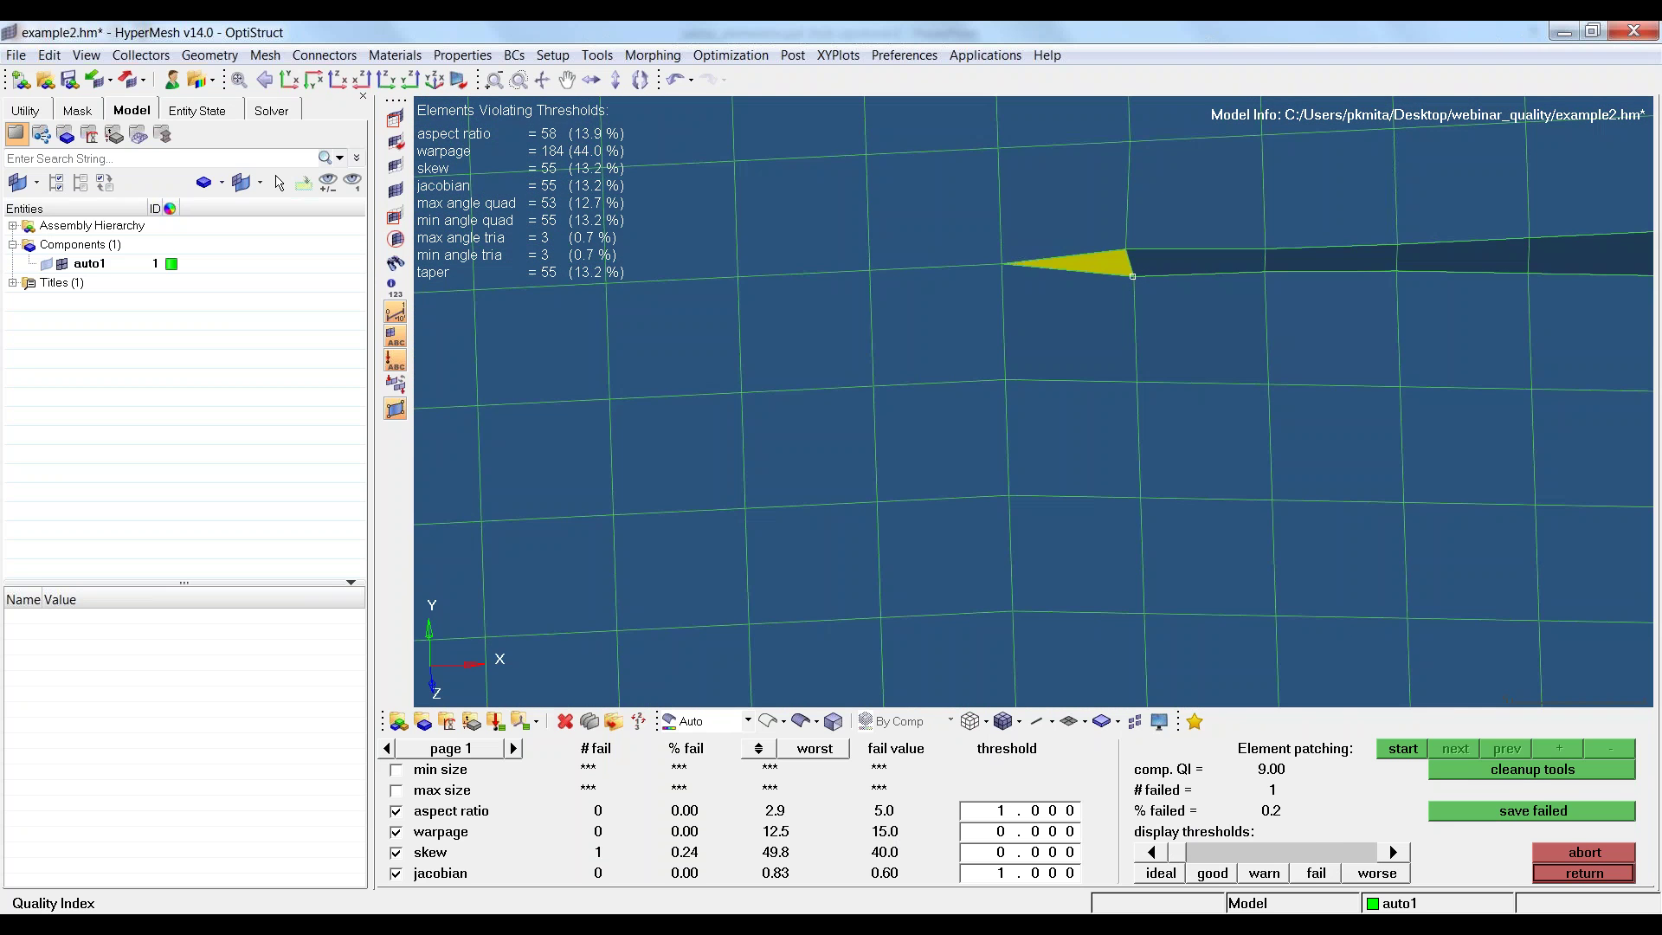
pyautogui.moveTo(1156, 277)
pyautogui.keyDown('ctrl'); pyautogui.mouseDown()
pyautogui.moveTo(1122, 361)
pyautogui.moveTo(1161, 550)
pyautogui.mouseUp(); pyautogui.keyUp('ctrl')
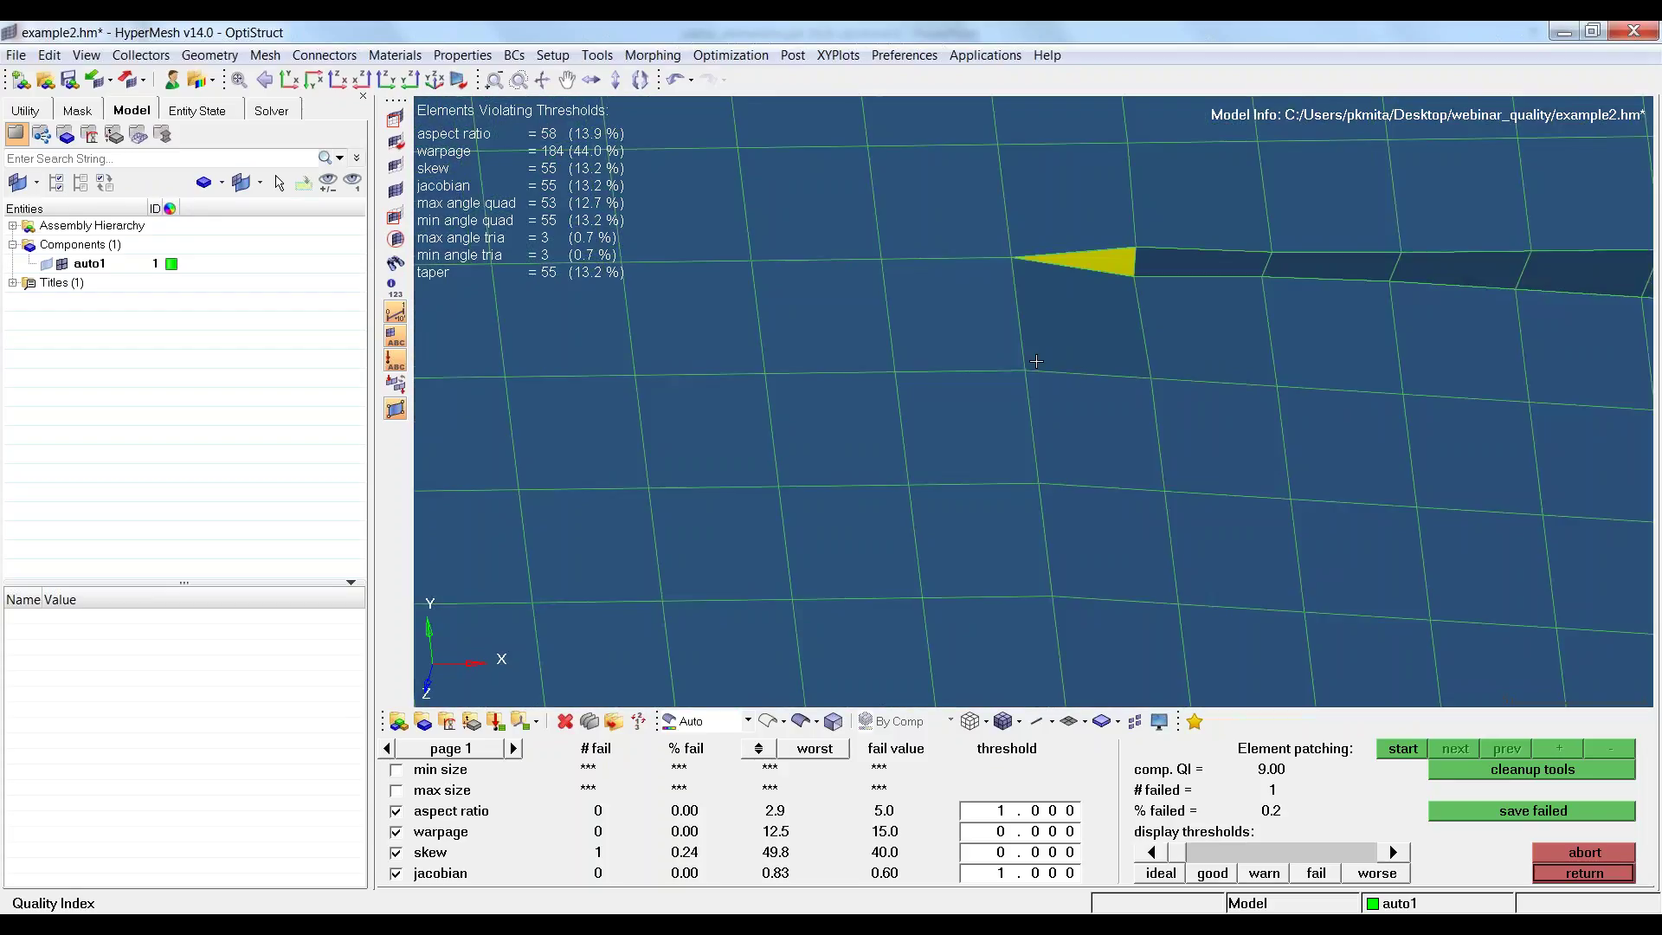
pyautogui.click(1599, 874)
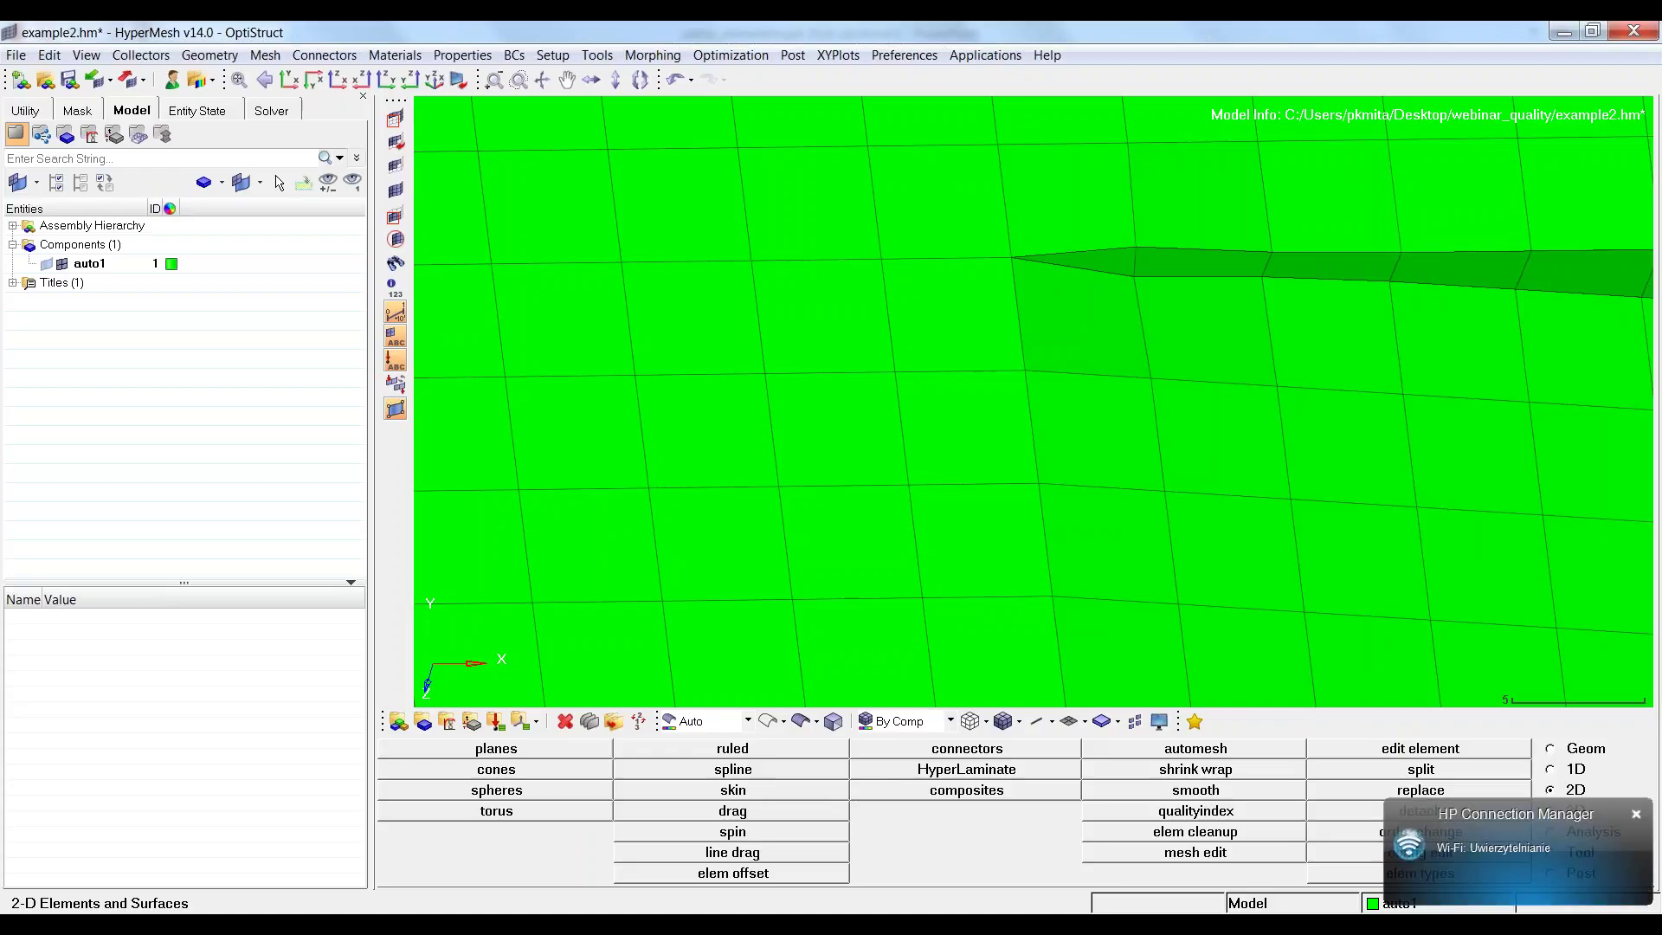
# Run the 2D warpage check (limit 5.0, max 12.5) and save the failing elements.
pyautogui.click(1551, 853)
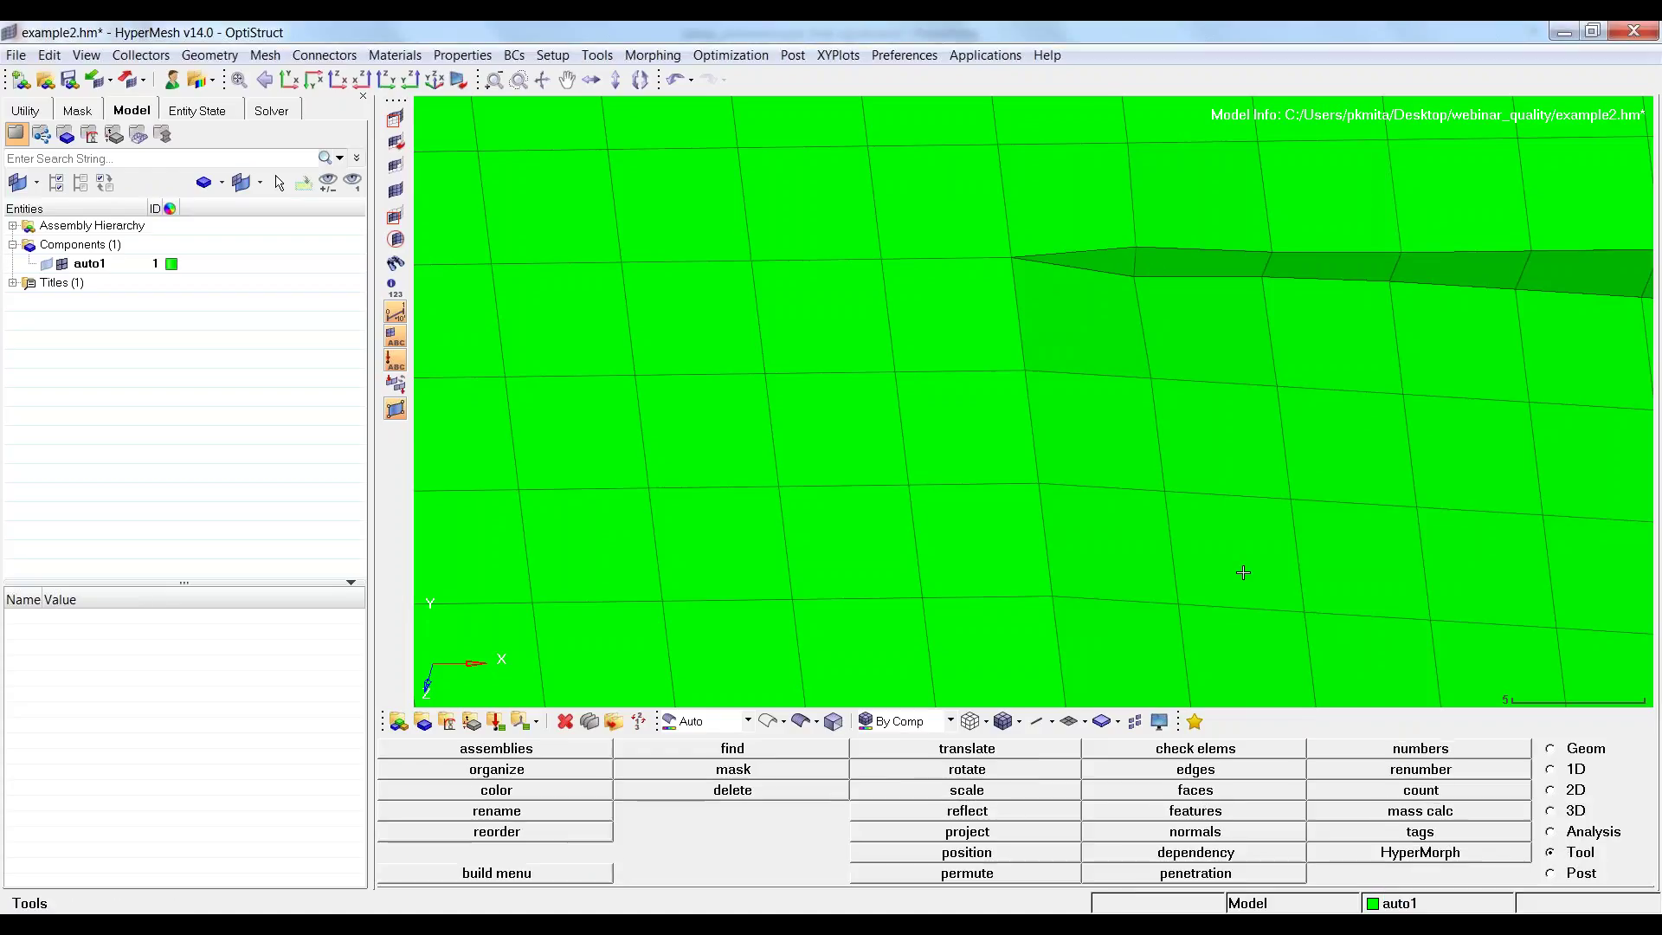
pyautogui.click(1187, 750)
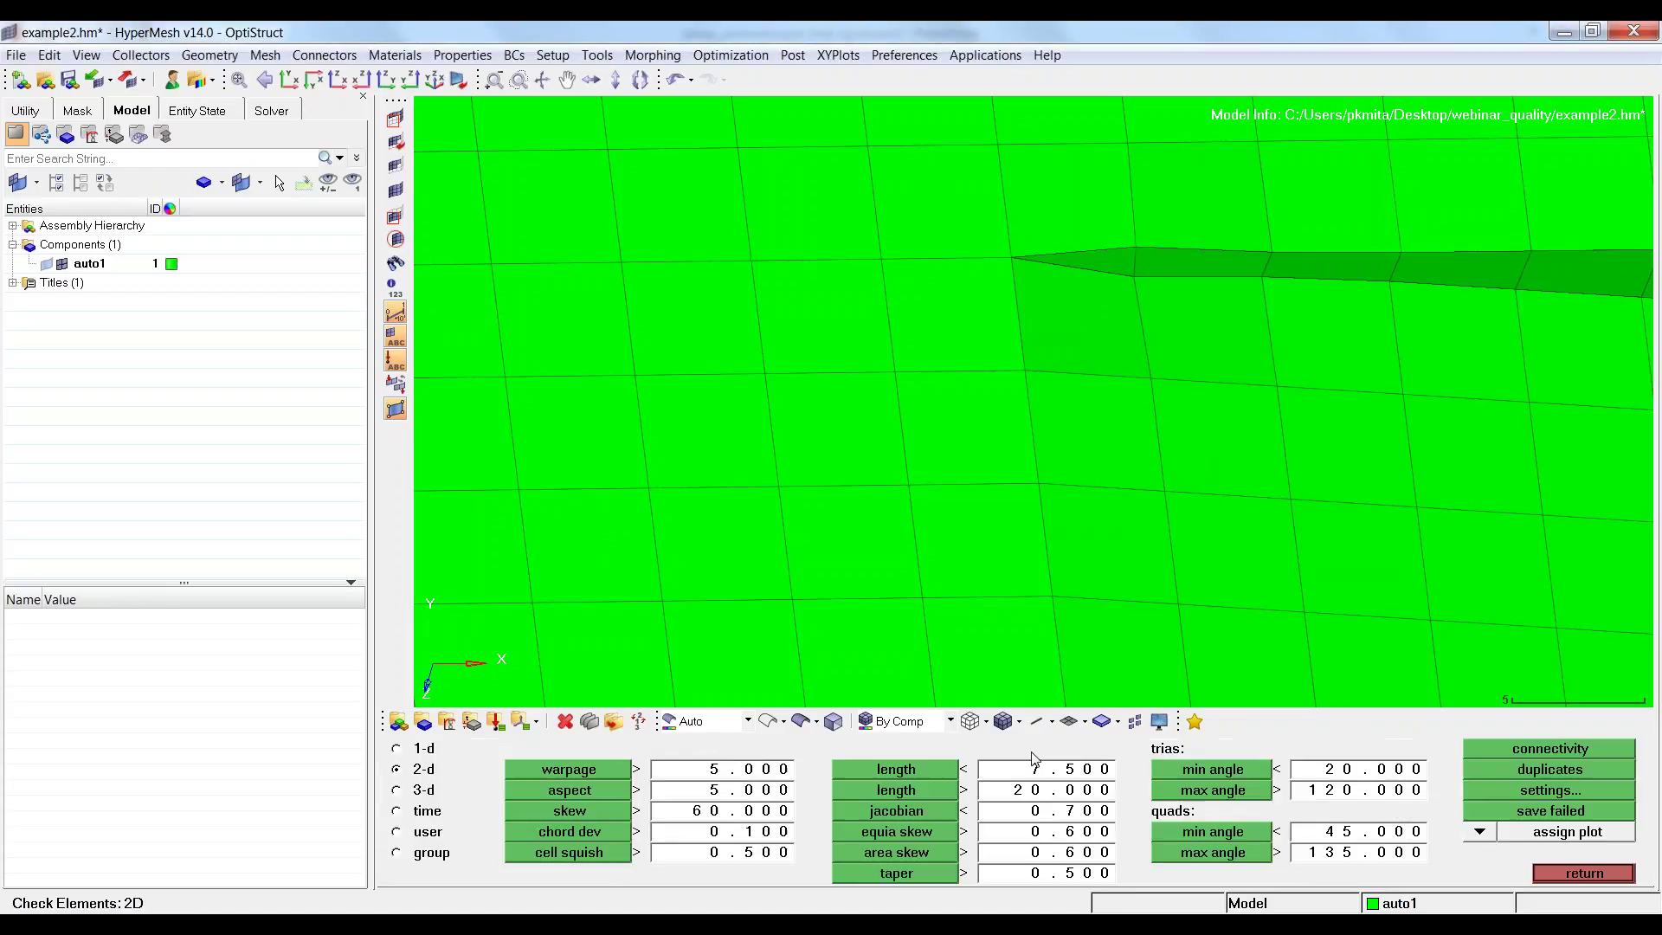
pyautogui.click(592, 767)
pyautogui.moveTo(1062, 397)
pyautogui.keyDown('ctrl'); pyautogui.mouseDown()
pyautogui.moveTo(1024, 434)
pyautogui.moveTo(1027, 475)
pyautogui.moveTo(1043, 371)
pyautogui.moveTo(1121, 434)
pyautogui.moveTo(1097, 393)
pyautogui.moveTo(1065, 485)
pyautogui.mouseUp(); pyautogui.keyUp('ctrl')
pyautogui.scroll(-3, 1082, 424)
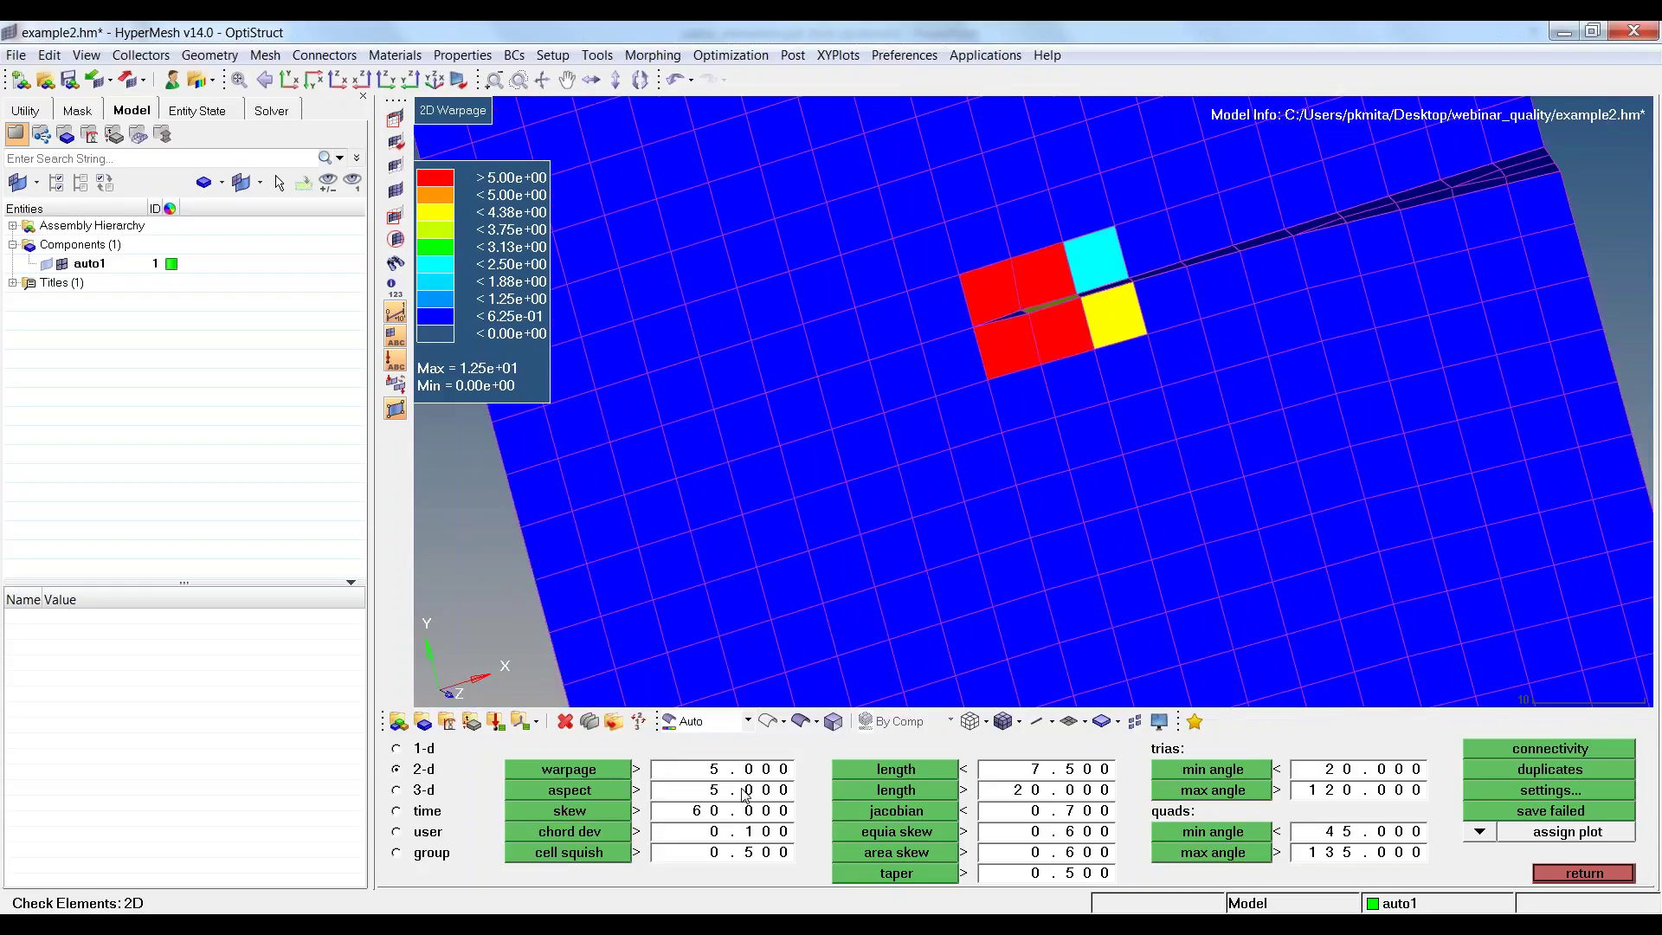
pyautogui.click(1547, 814)
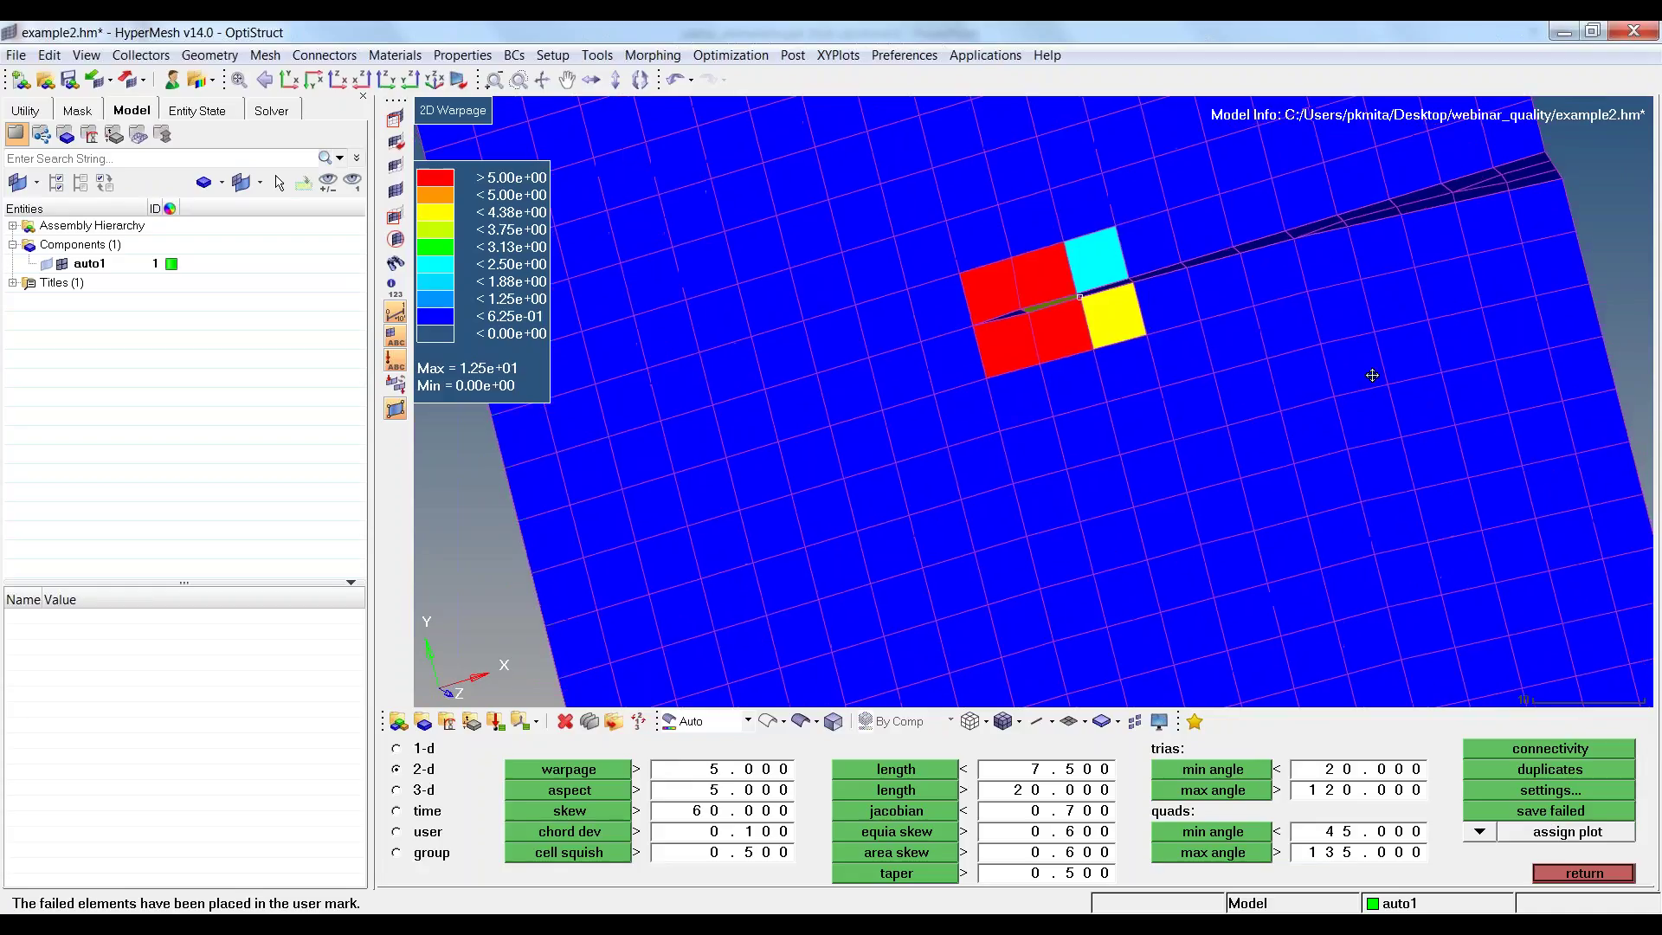
pyautogui.moveTo(1372, 372)
pyautogui.keyDown('ctrl'); pyautogui.mouseDown()
pyautogui.moveTo(1296, 545)
pyautogui.moveTo(1317, 631)
pyautogui.mouseUp(); pyautogui.keyUp('ctrl')
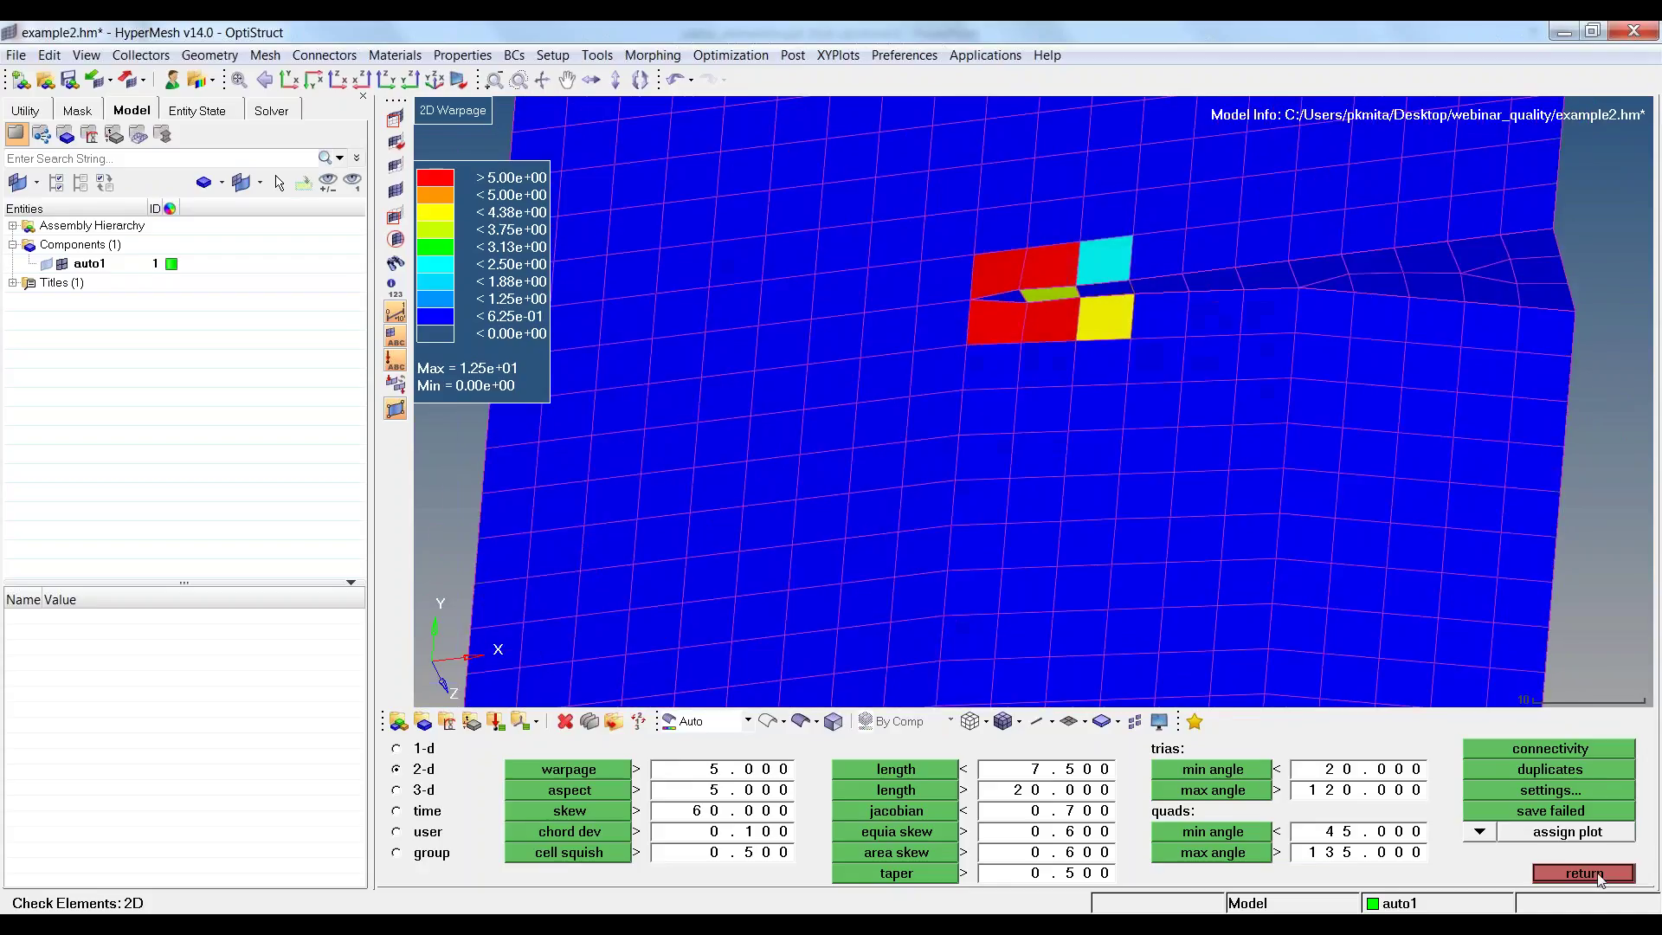
pyautogui.click(1600, 877)
pyautogui.click(1600, 877)
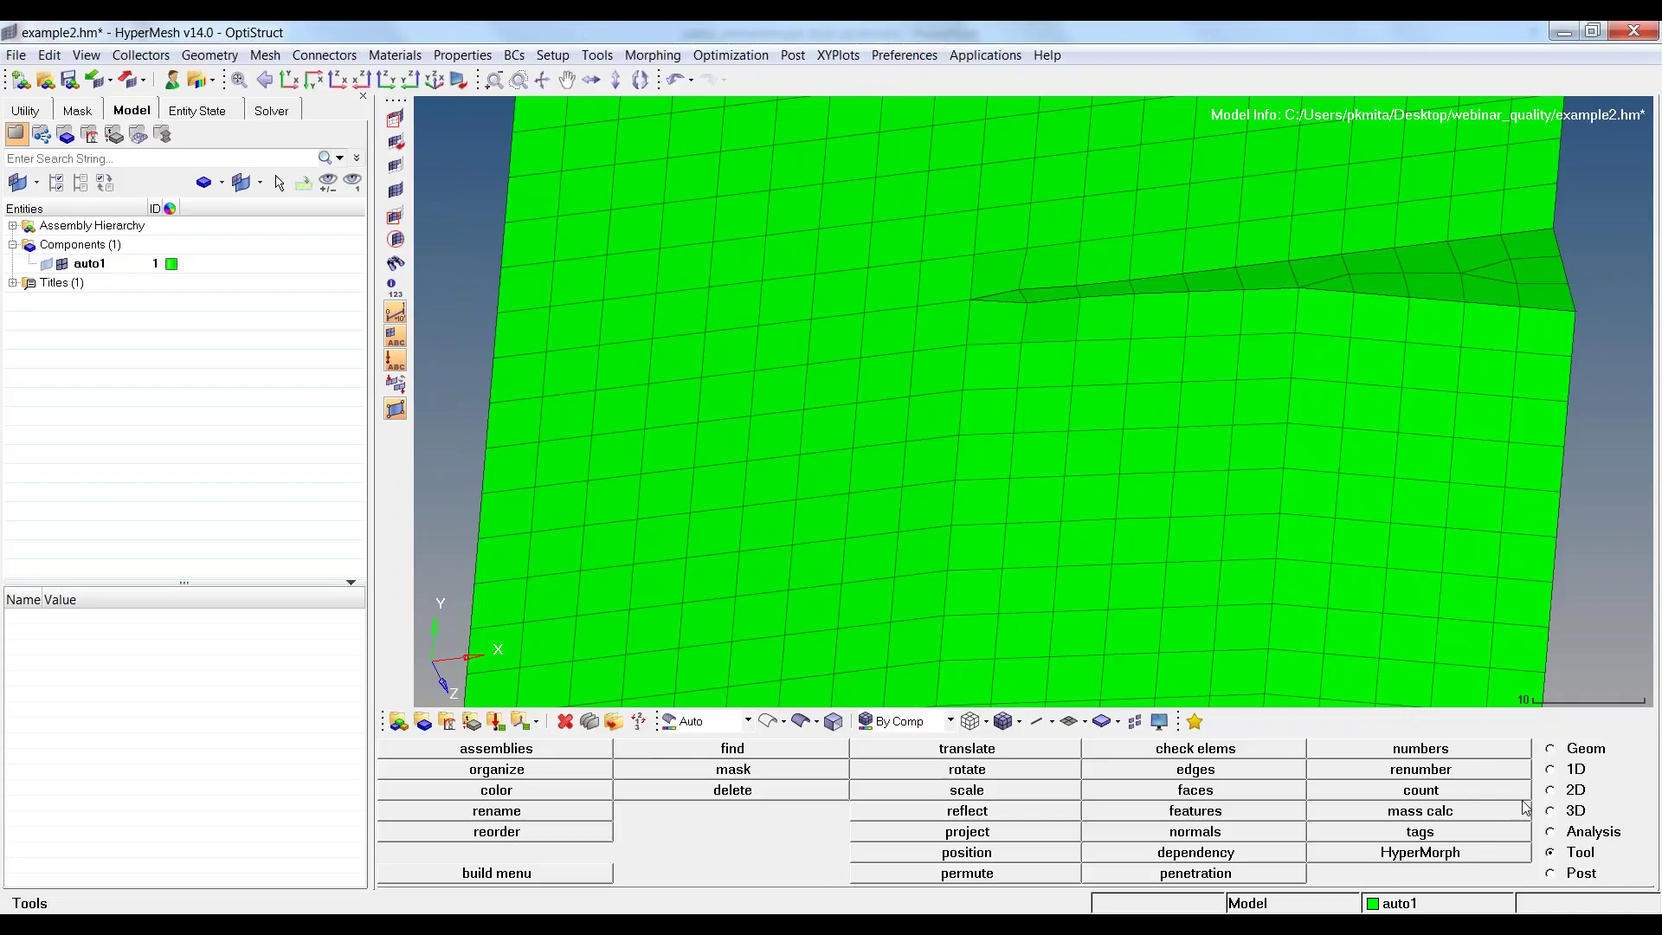
# In the element split tool, select the quad at the sliver tria's tip.
pyautogui.click(1566, 769)
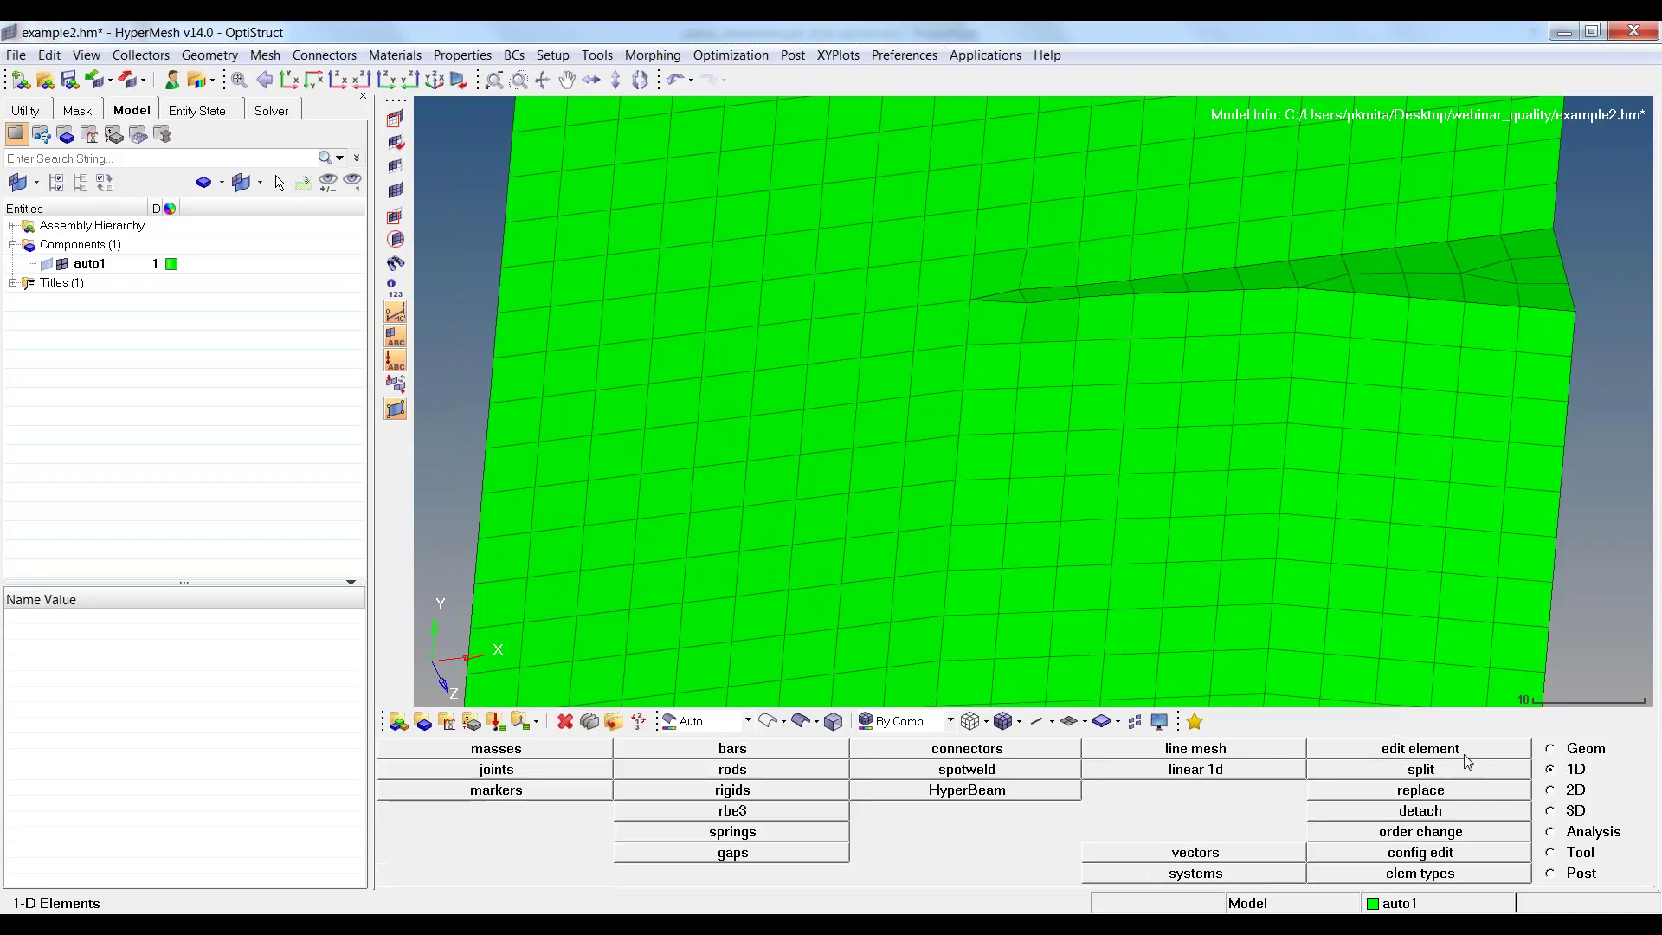
pyautogui.click(1468, 753)
pyautogui.click(429, 790)
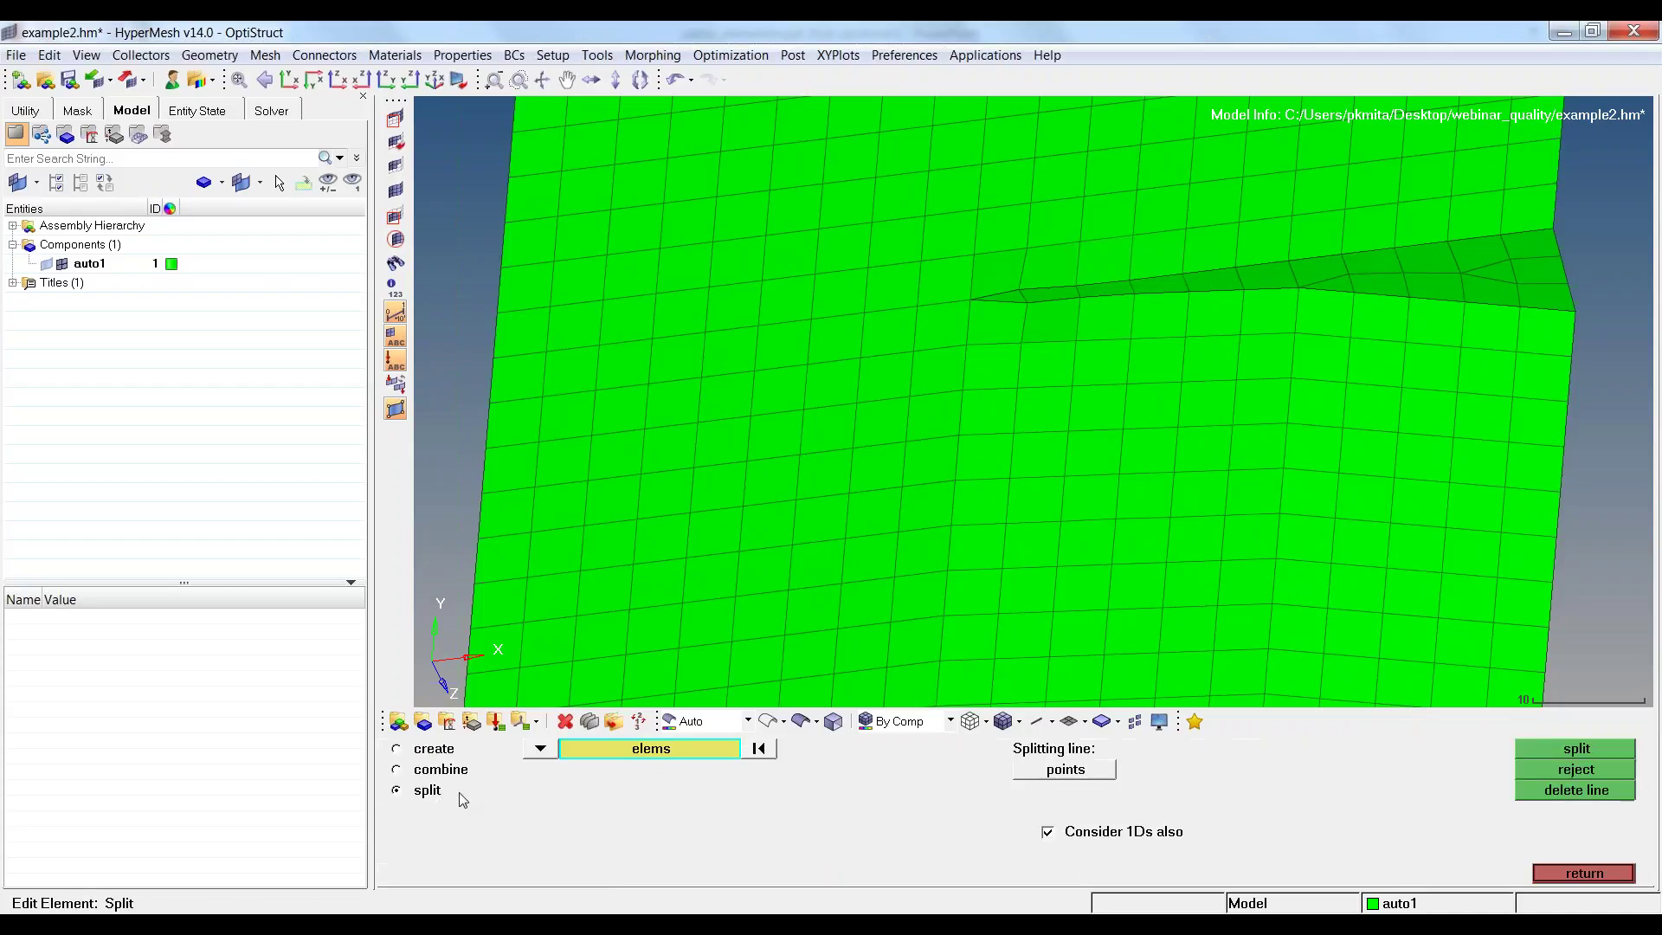
pyautogui.click(540, 749)
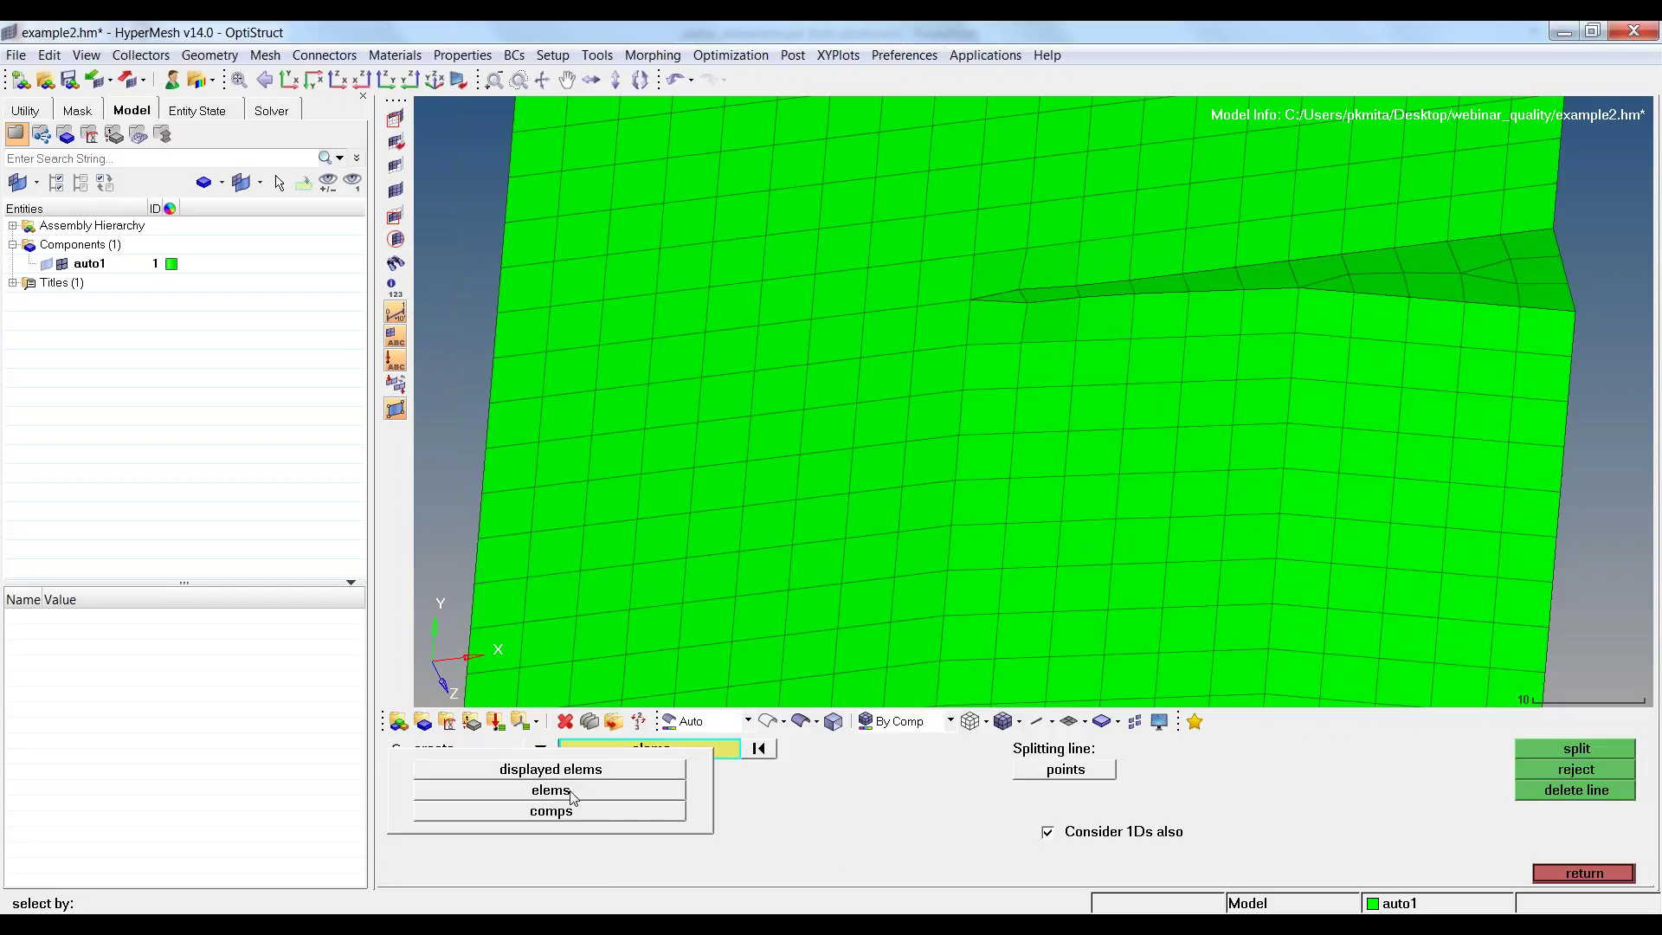
pyautogui.click(572, 795)
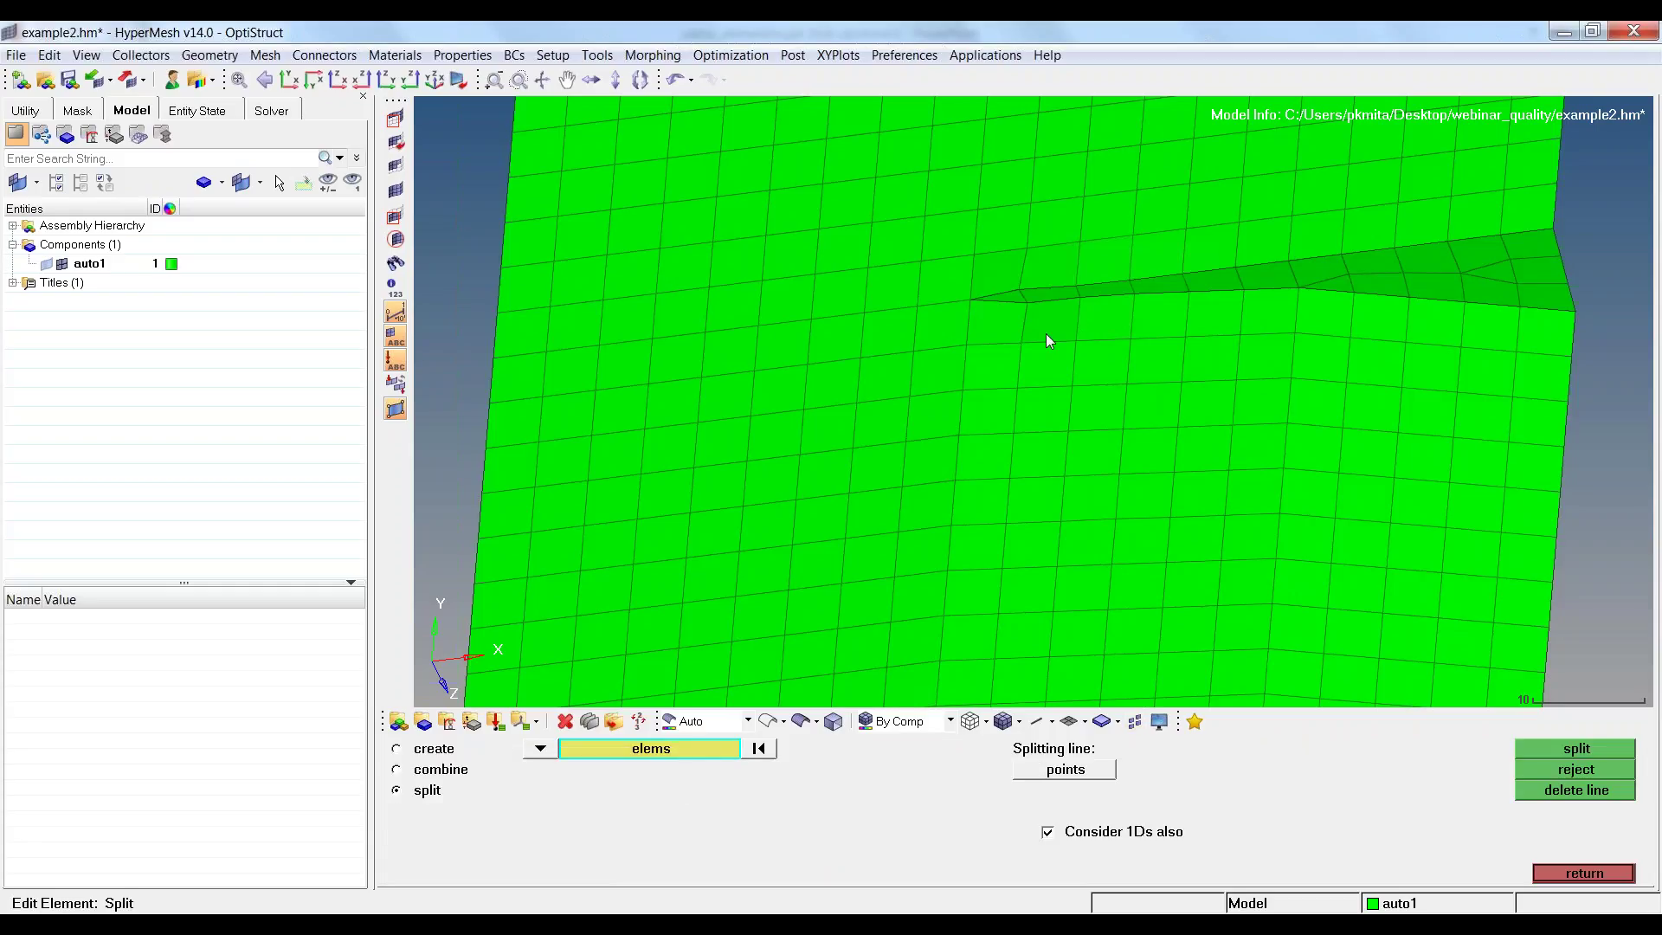
pyautogui.click(990, 328)
pyautogui.scroll(2, 996, 326)
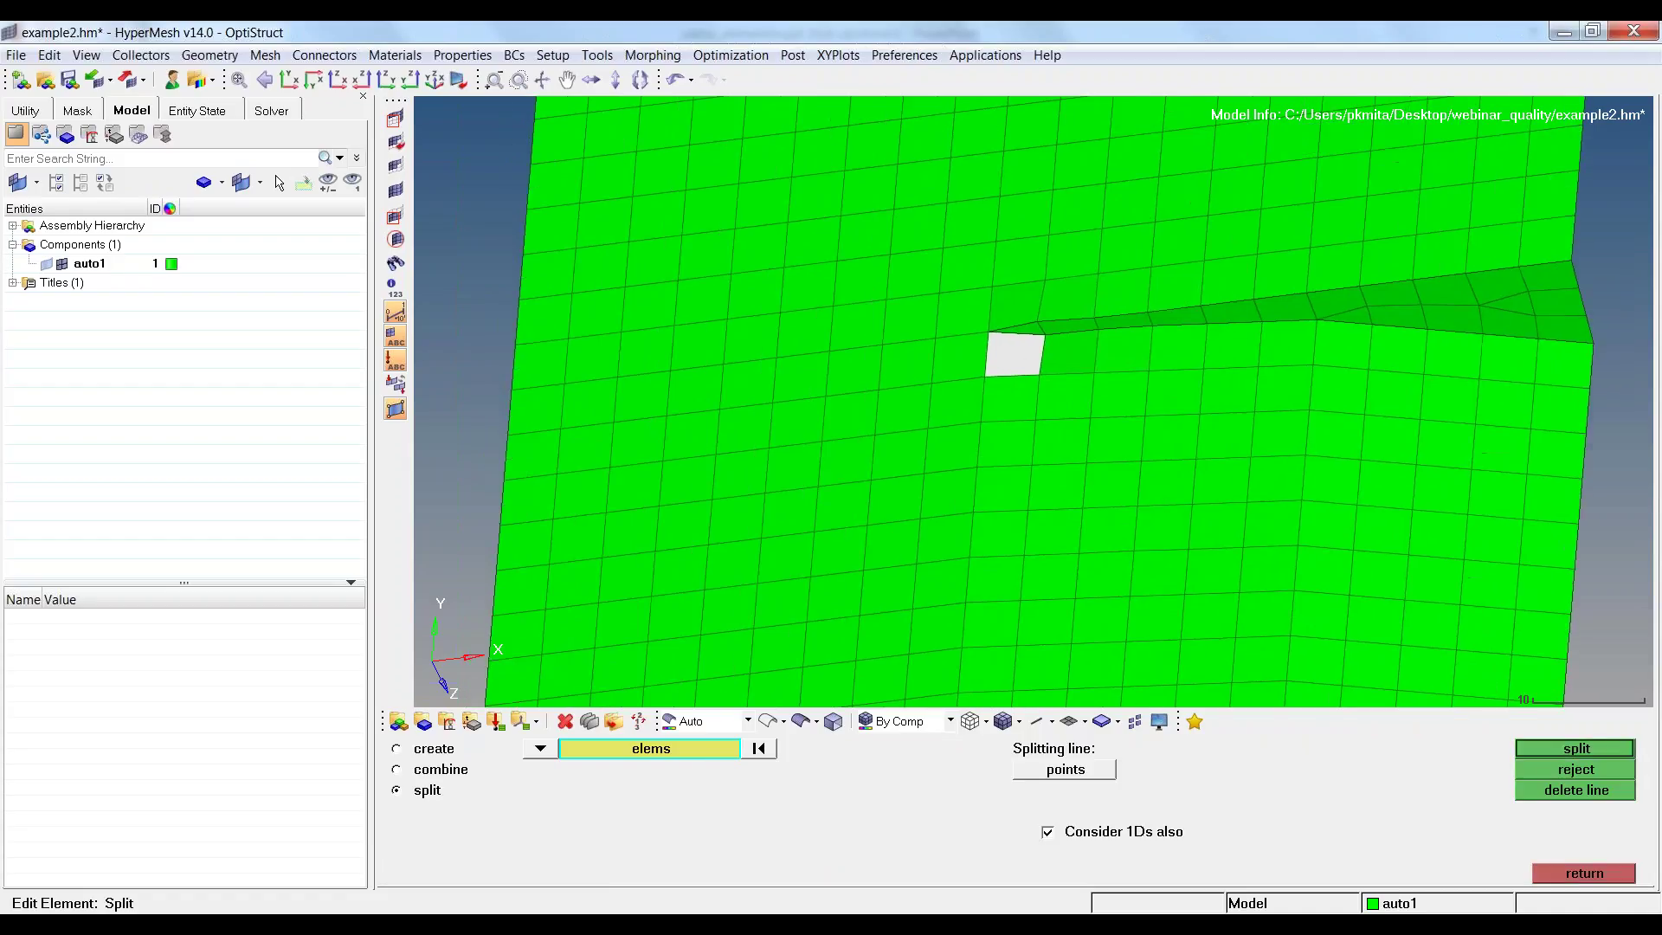
pyautogui.scroll(3, 993, 318)
# Split that quad in two along a two-point line drawn across it.
pyautogui.click(1066, 769)
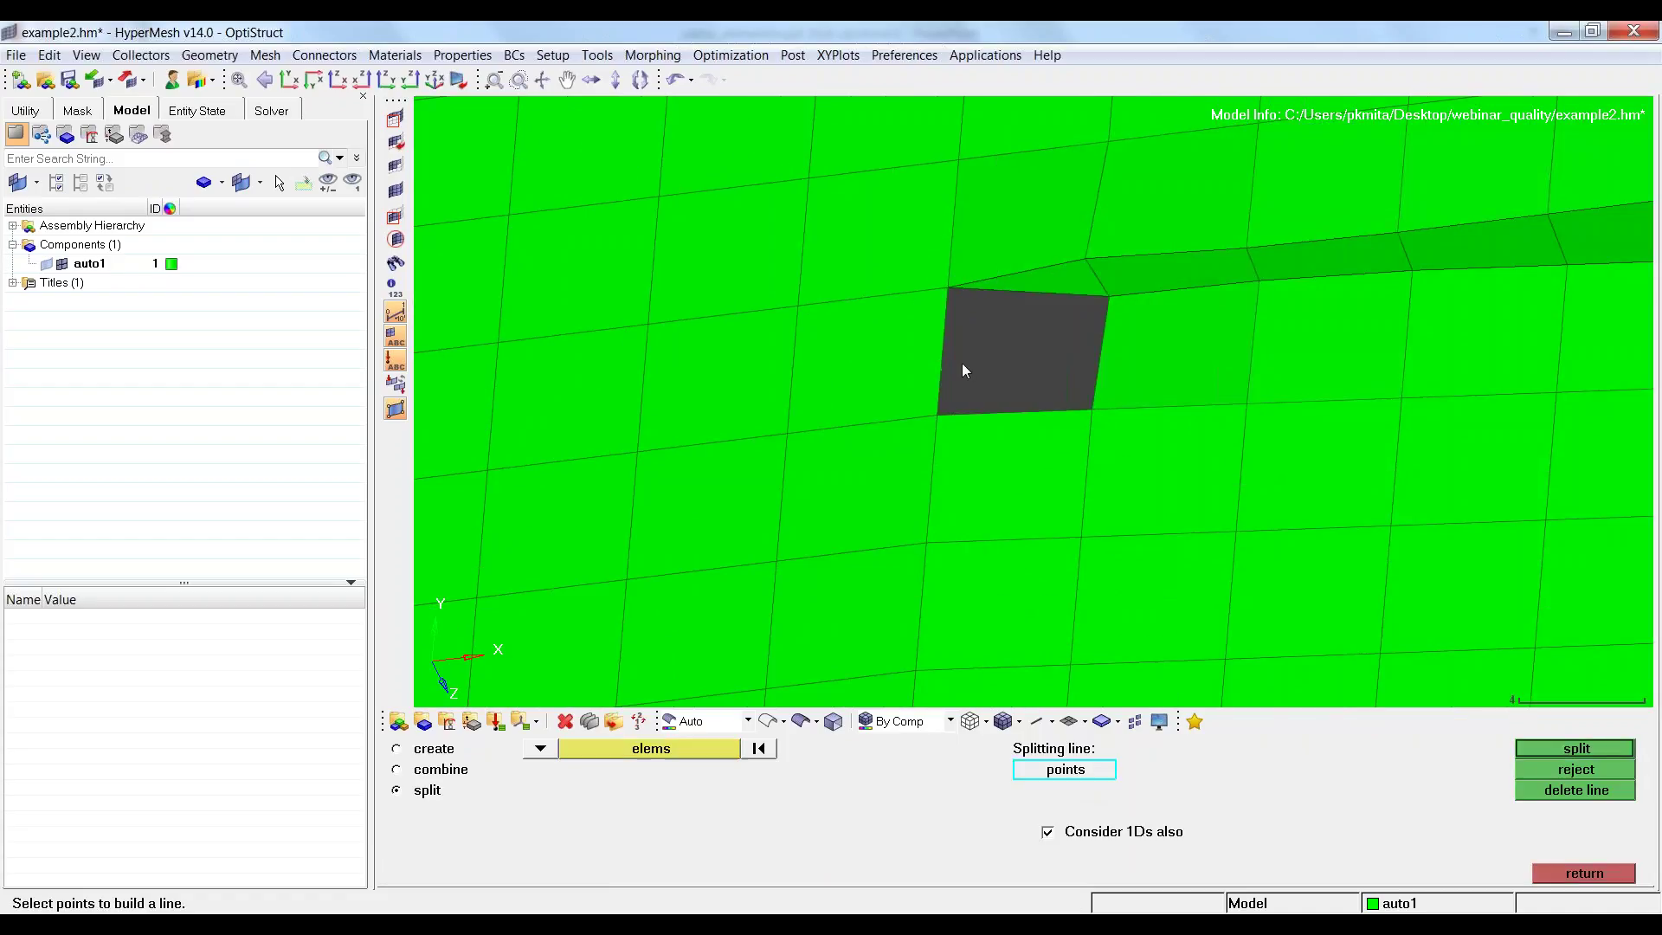
pyautogui.click(921, 268)
pyautogui.click(1139, 443)
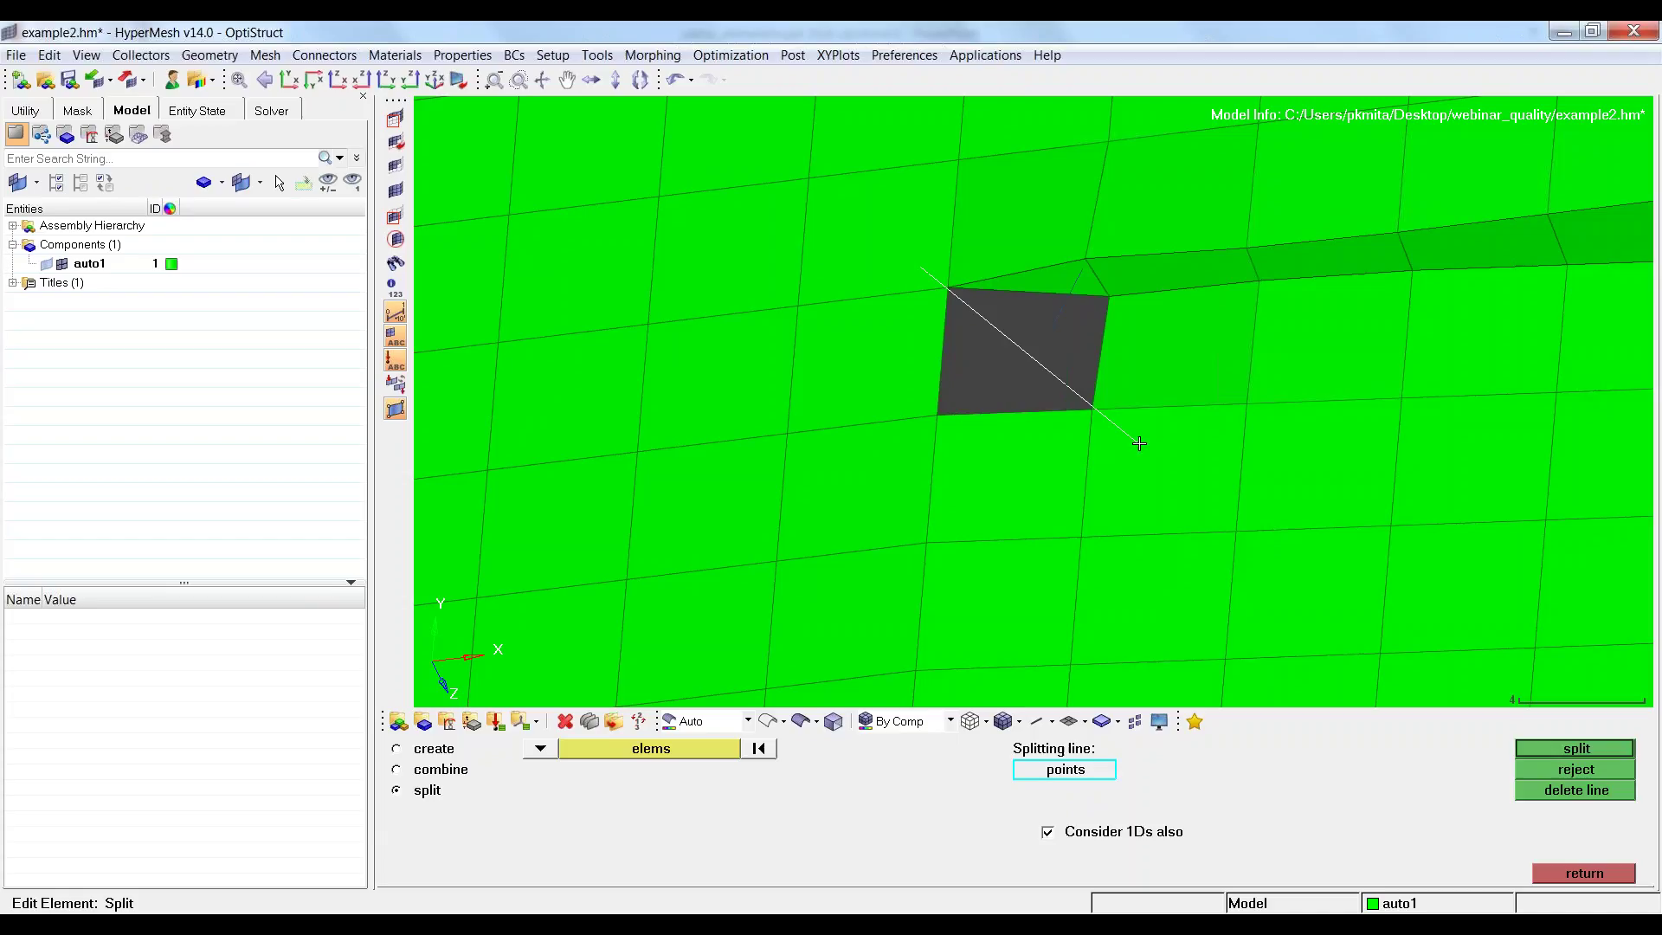
pyautogui.middleClick(1167, 497)
pyautogui.keyDown('ctrl'); pyautogui.moveTo(1038, 391); pyautogui.dragTo(1021, 419); pyautogui.keyUp('ctrl')
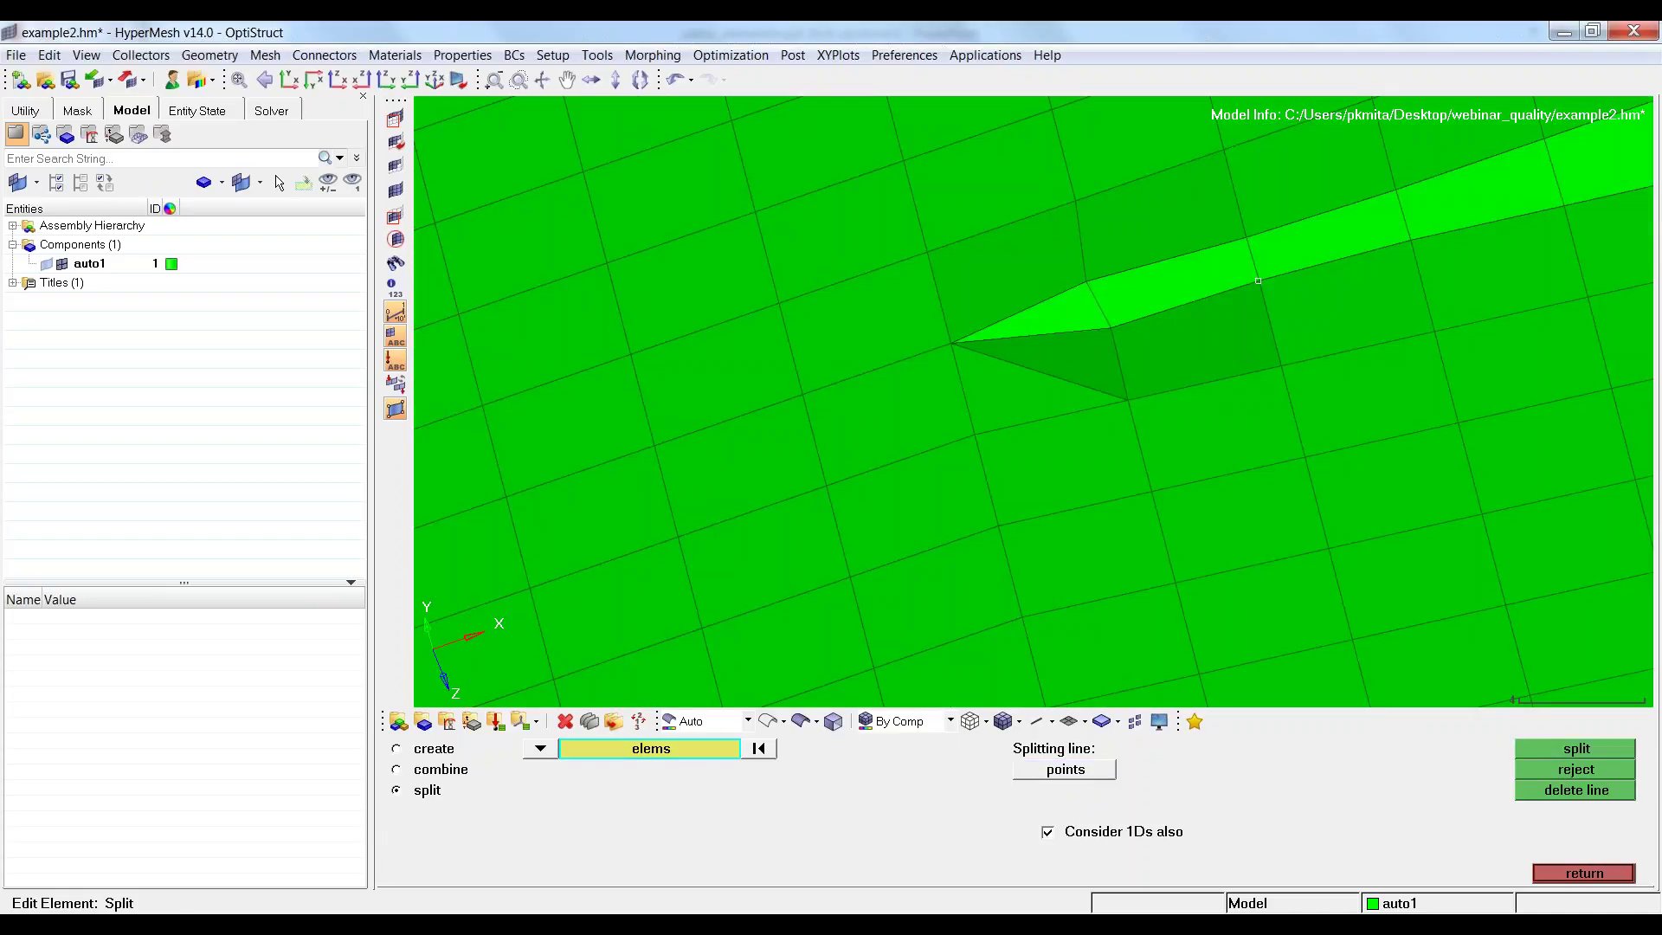
pyautogui.moveTo(1124, 386)
pyautogui.keyDown('ctrl'); pyautogui.mouseDown()
pyautogui.moveTo(1218, 384)
pyautogui.moveTo(992, 432)
pyautogui.moveTo(996, 408)
pyautogui.moveTo(1030, 414)
pyautogui.mouseUp(); pyautogui.keyUp('ctrl')
pyautogui.click(1583, 873)
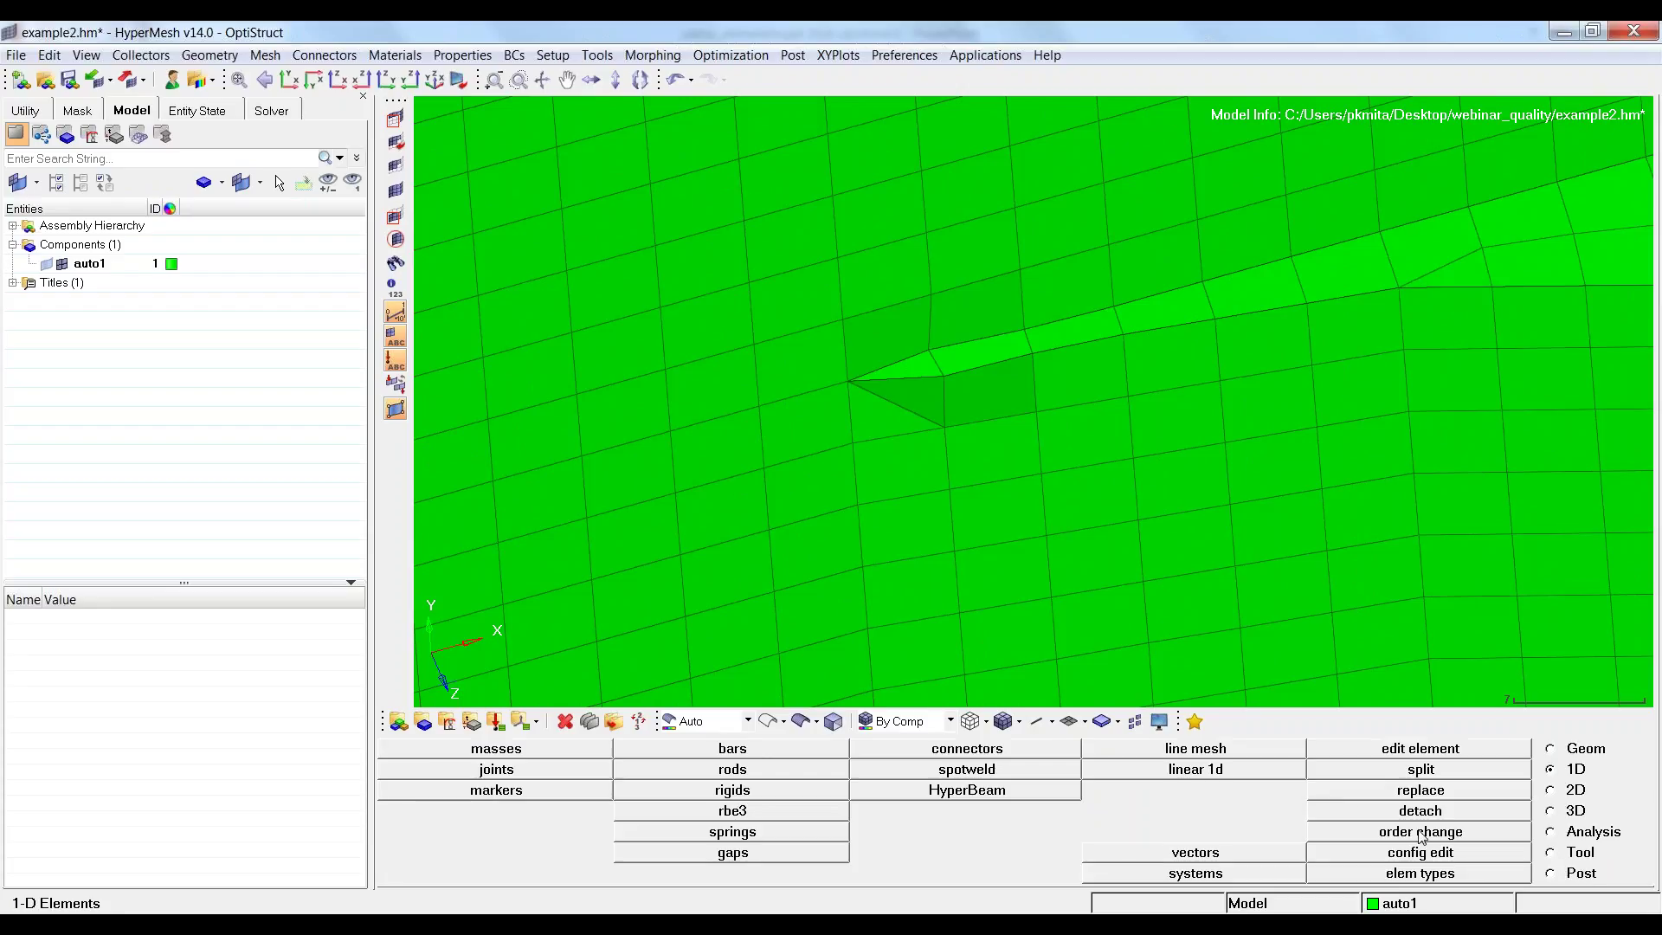
# Rerun the warpage check, now maxing at 8.72, and save the elements still failing.
pyautogui.click(1550, 853)
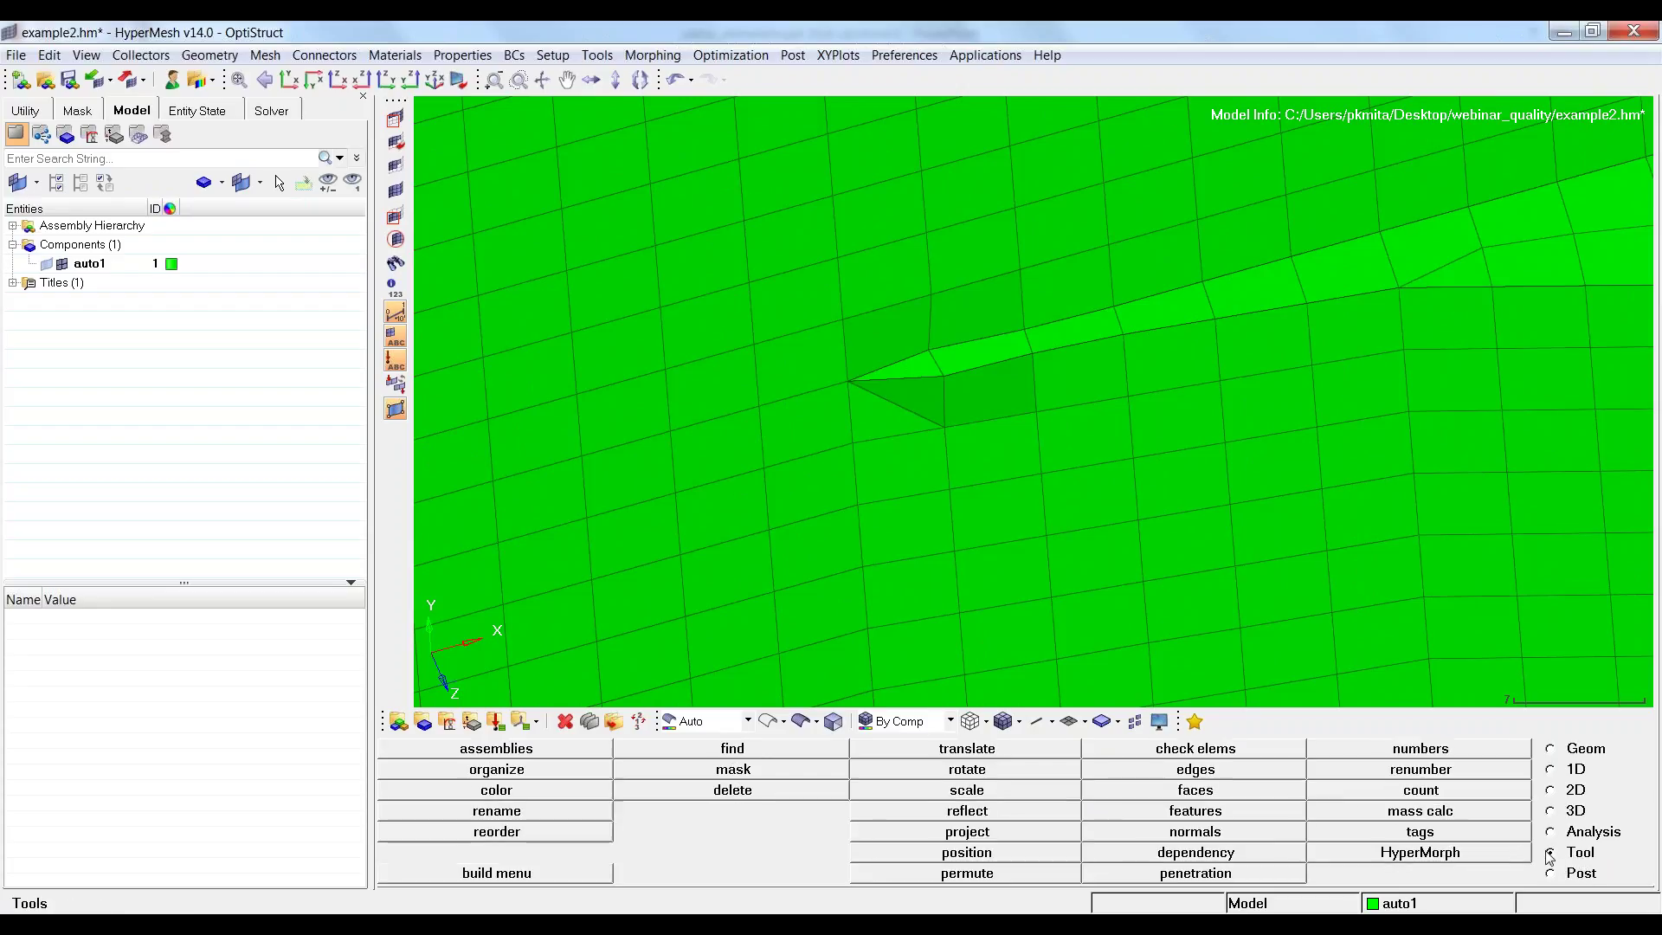
pyautogui.click(1243, 760)
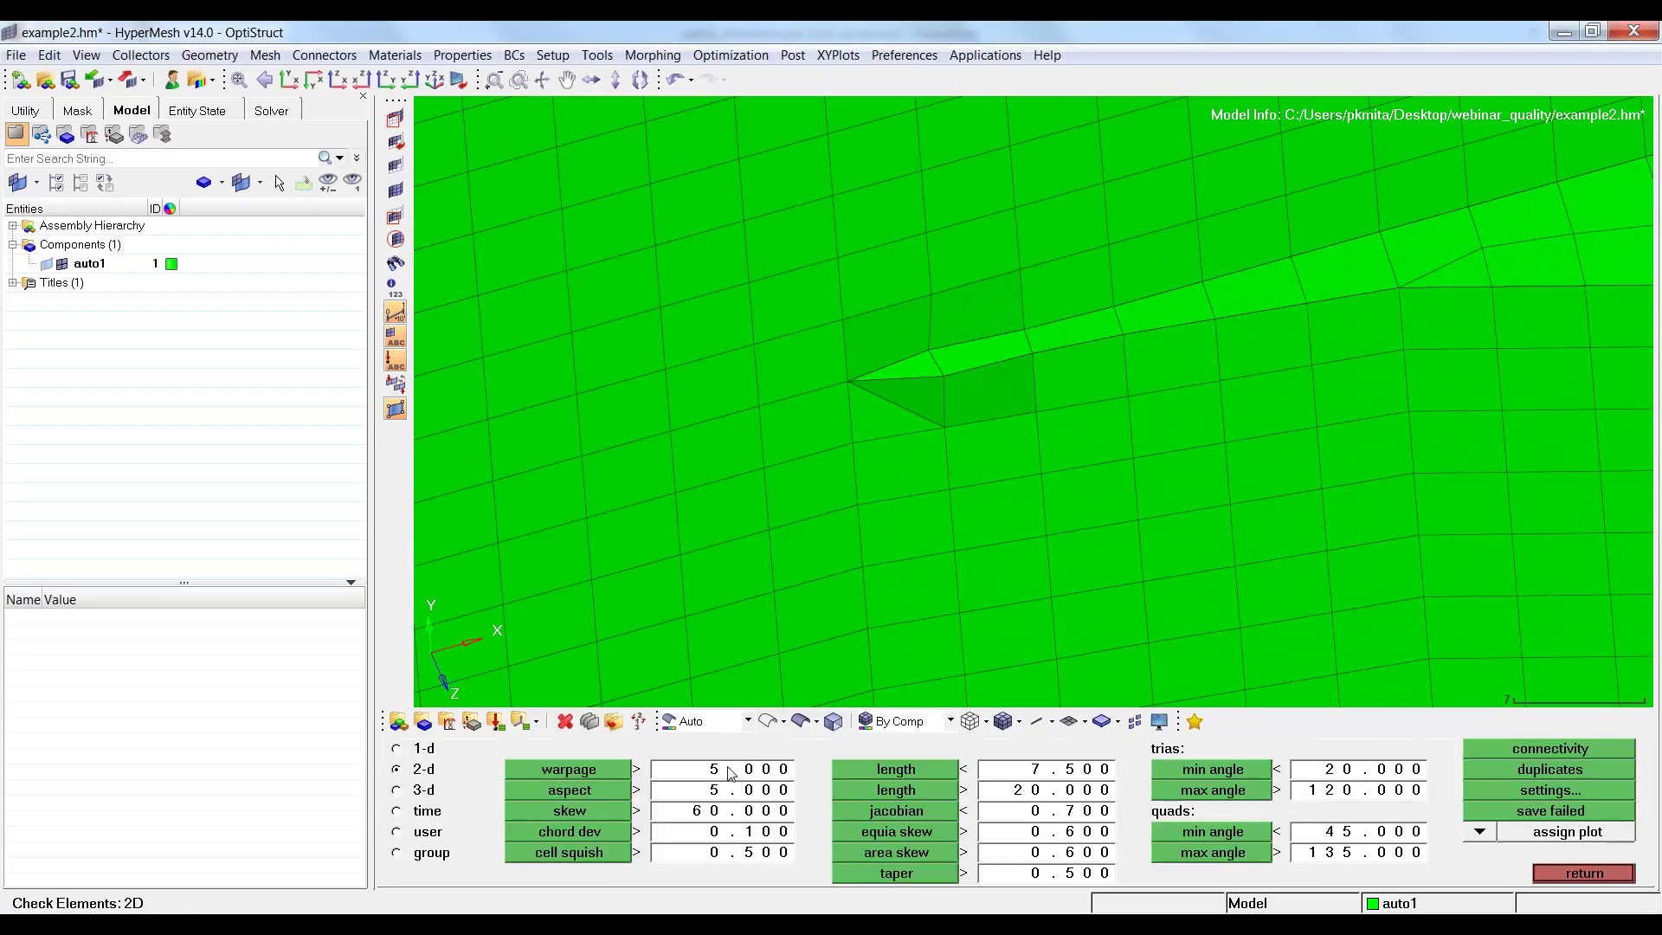
pyautogui.click(595, 769)
pyautogui.click(1577, 811)
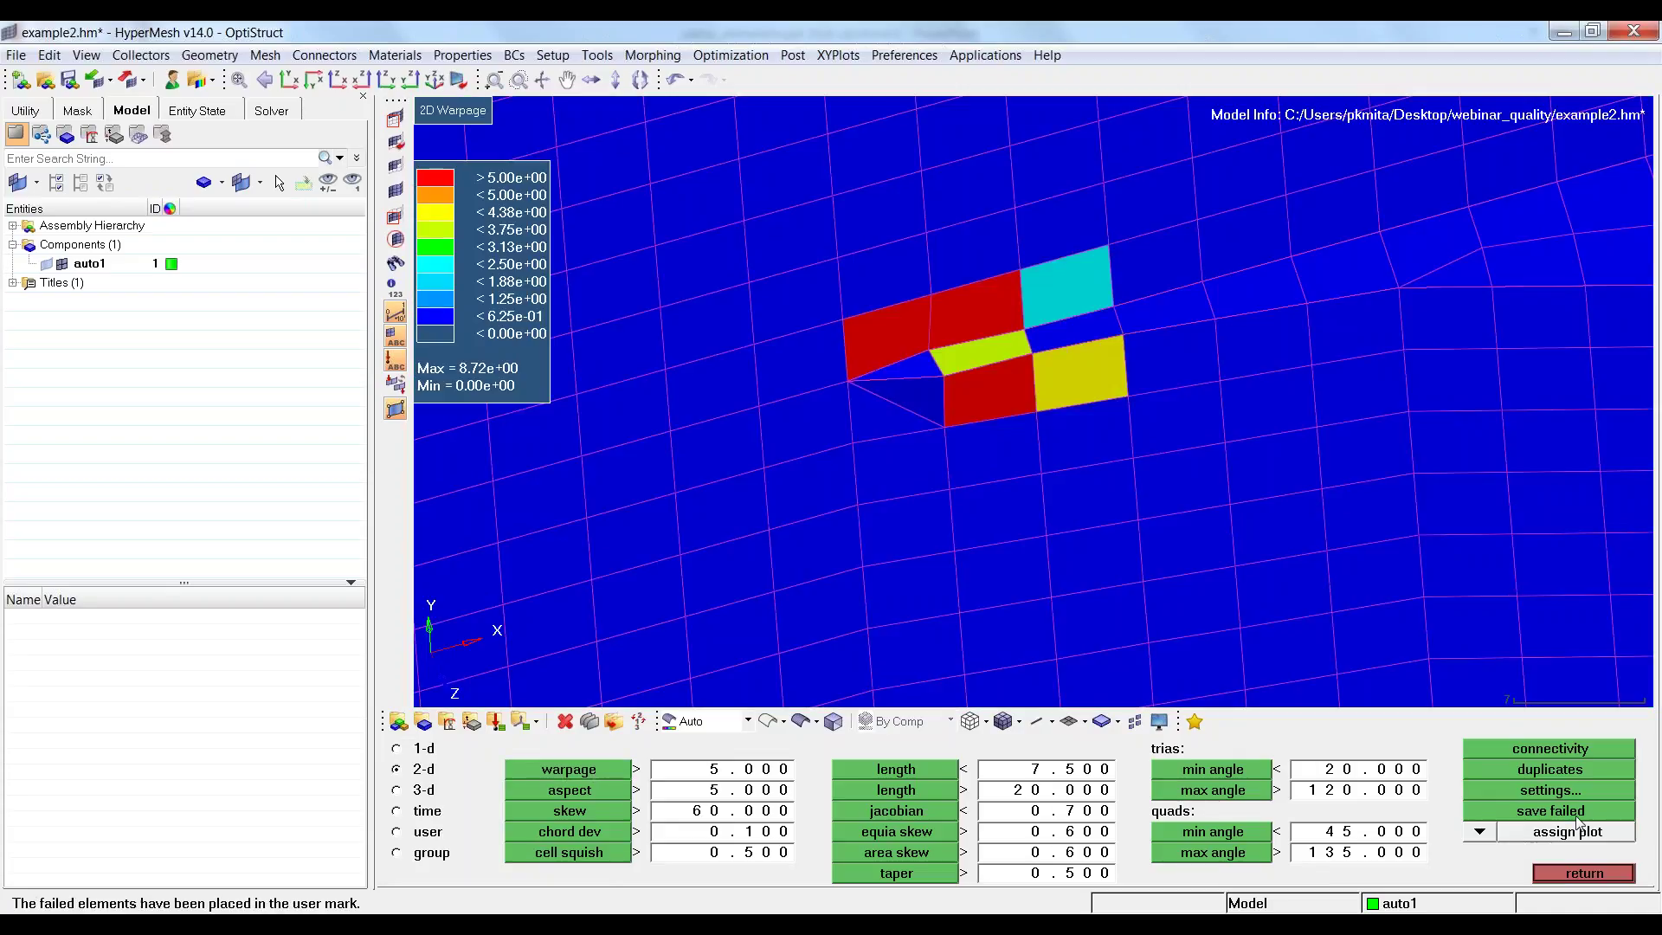
pyautogui.click(1578, 872)
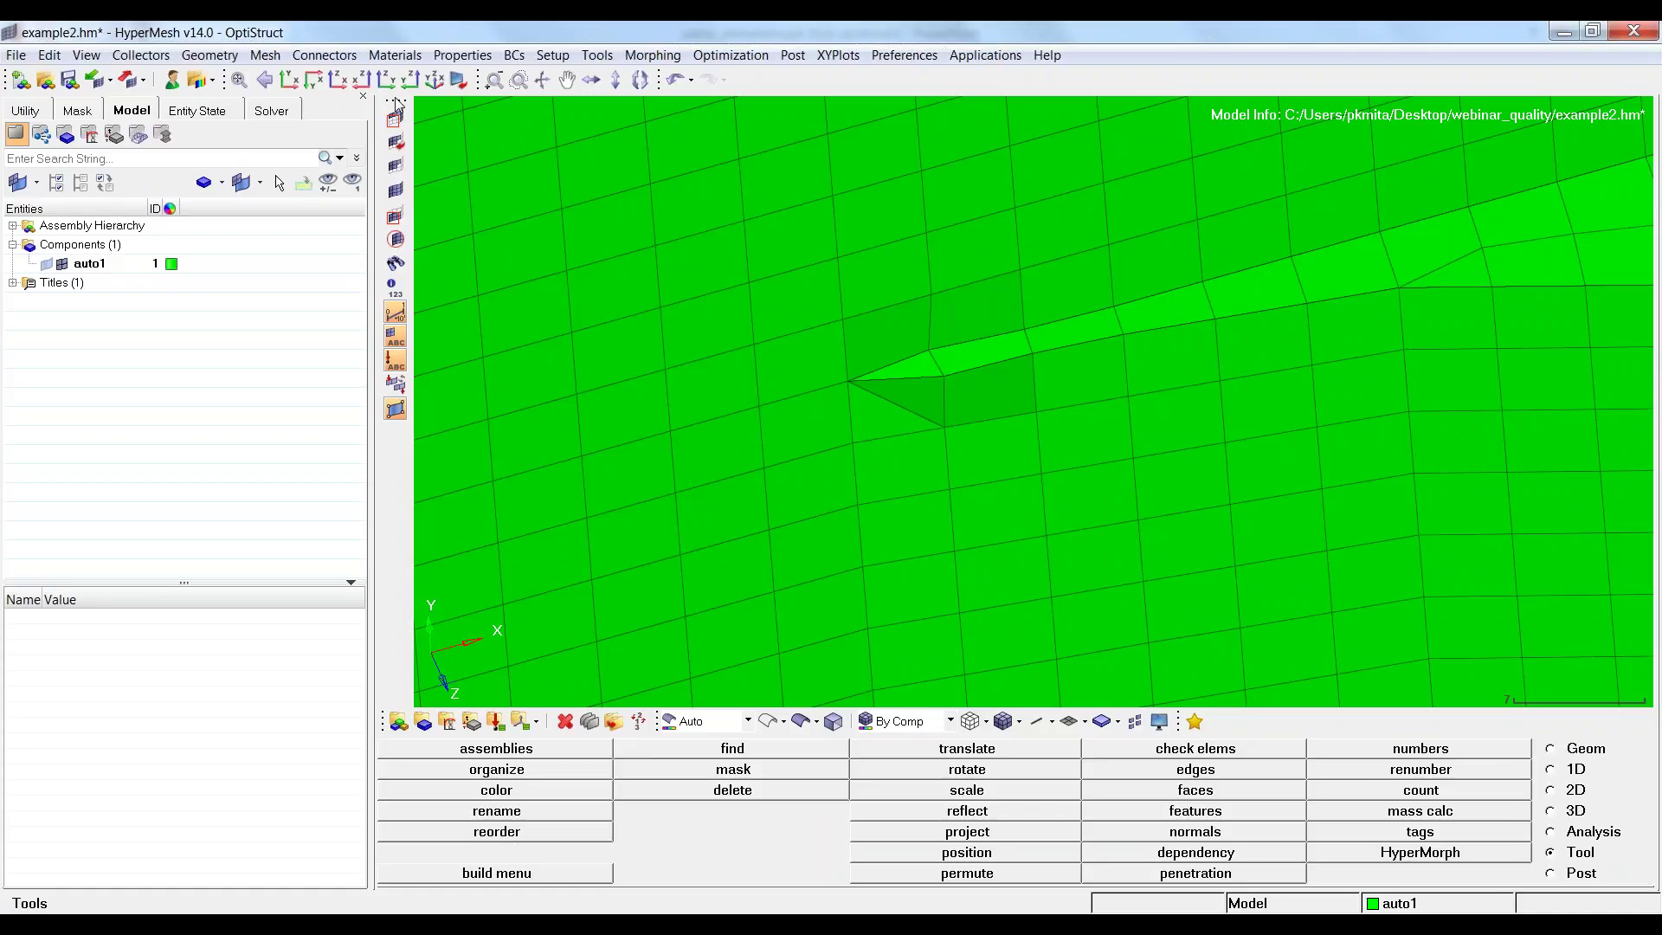
# Mask everything except the three saved warpage-failing elements.
pyautogui.press('F5')
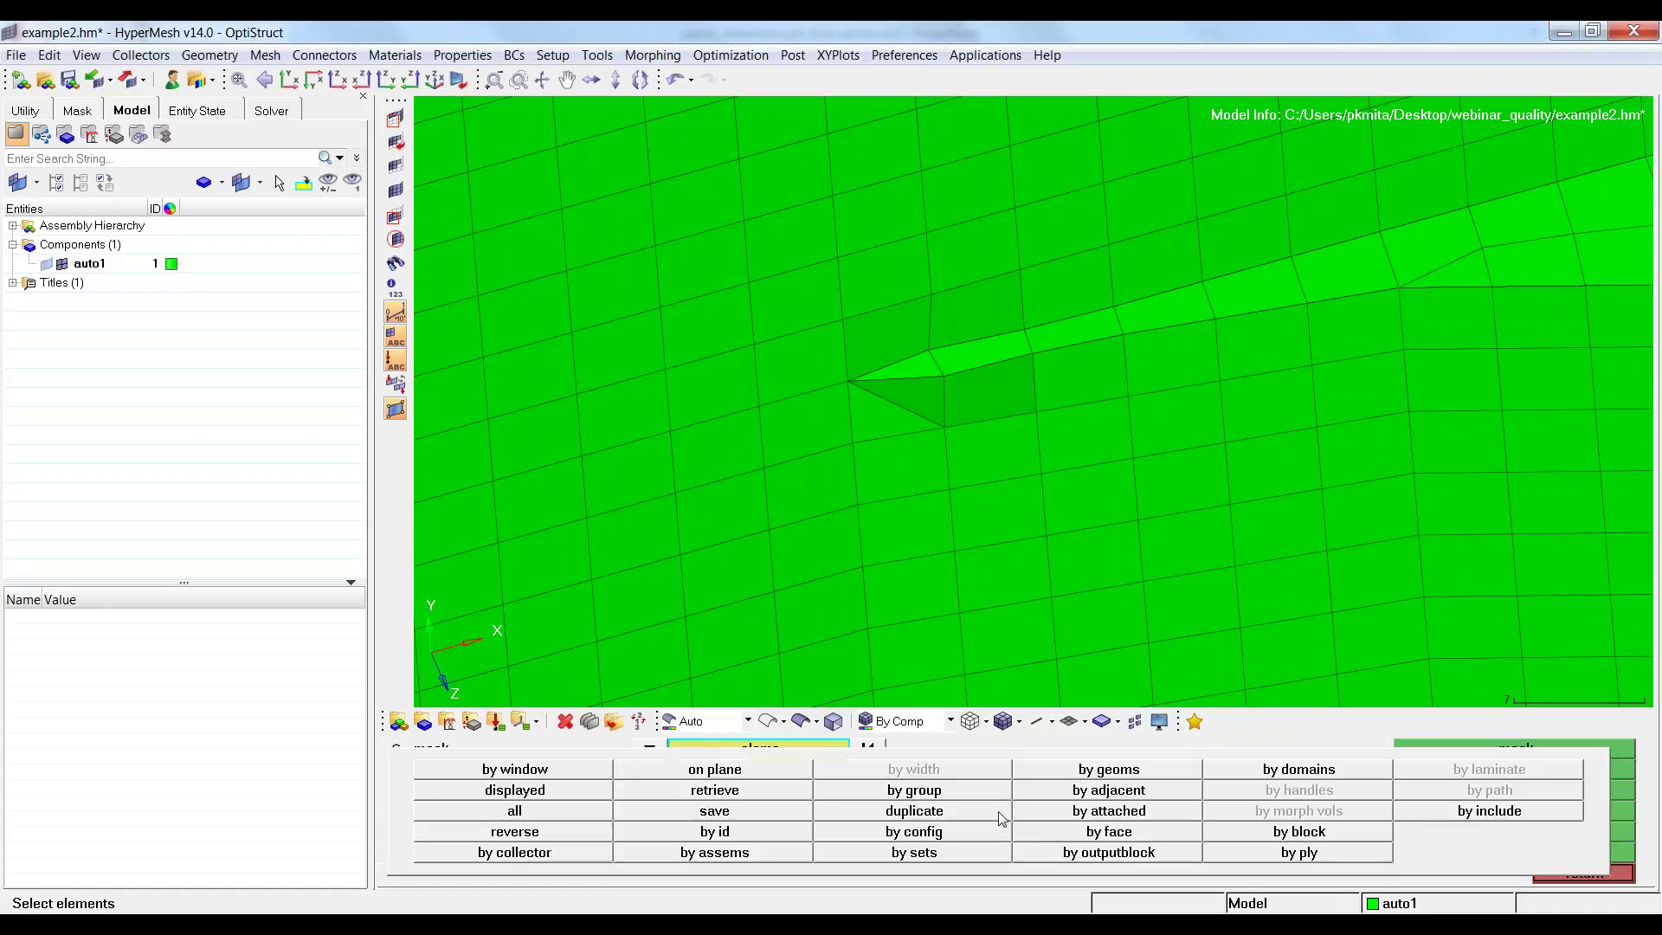
pyautogui.click(760, 792)
pyautogui.click(1488, 751)
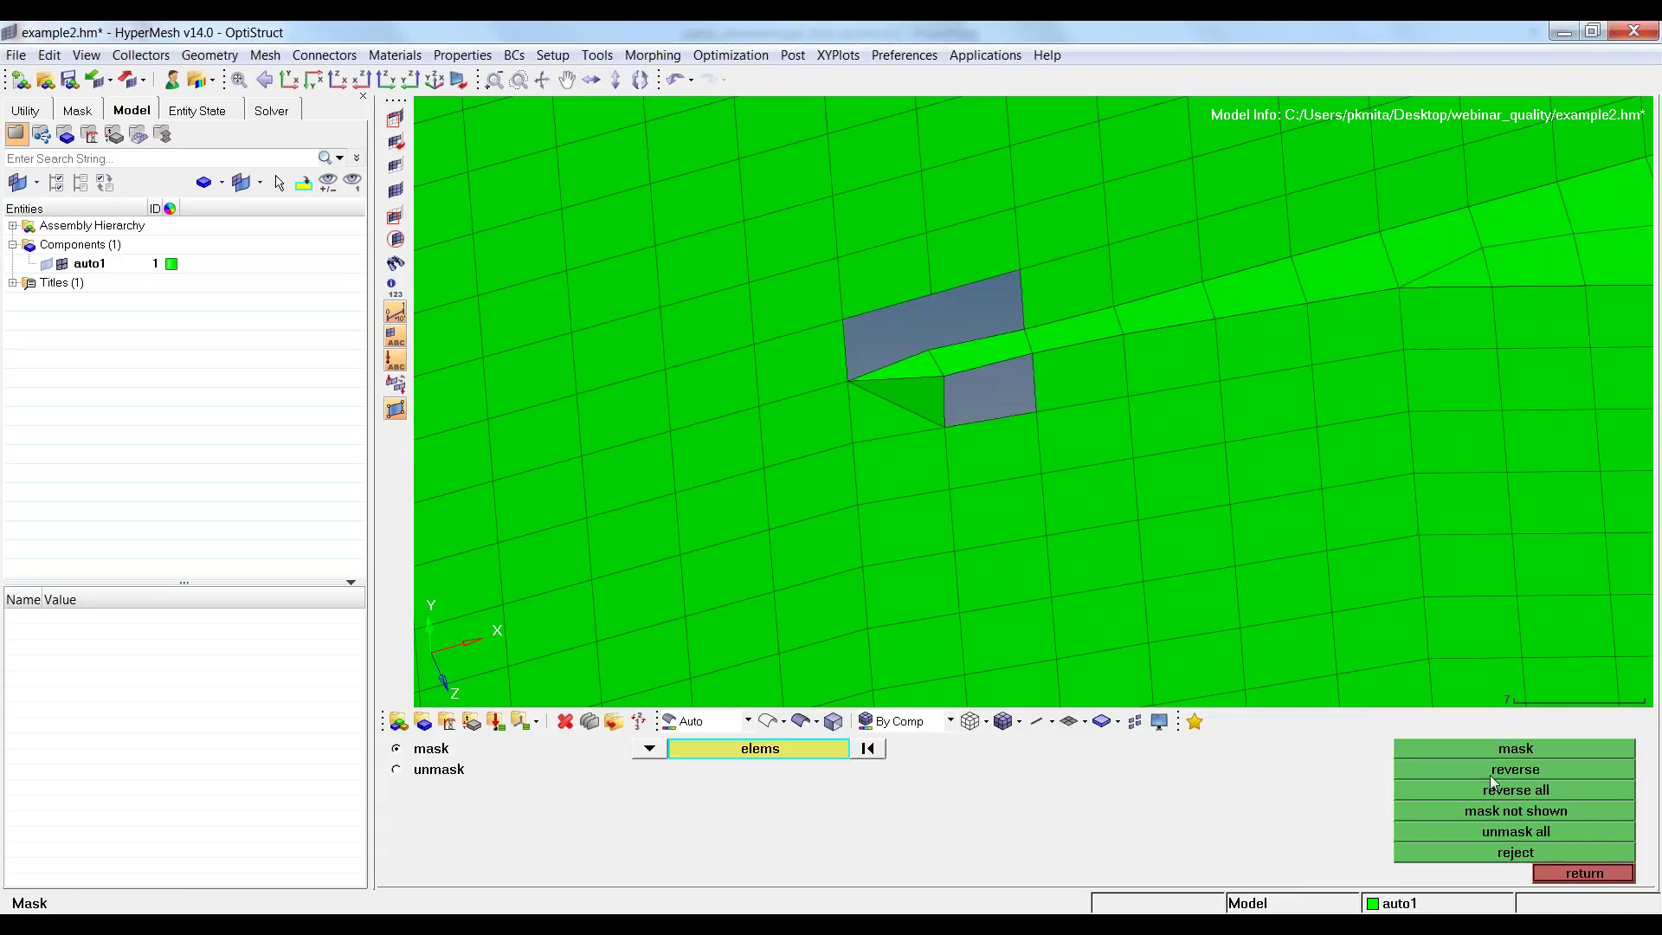
pyautogui.click(1489, 775)
pyautogui.click(1595, 875)
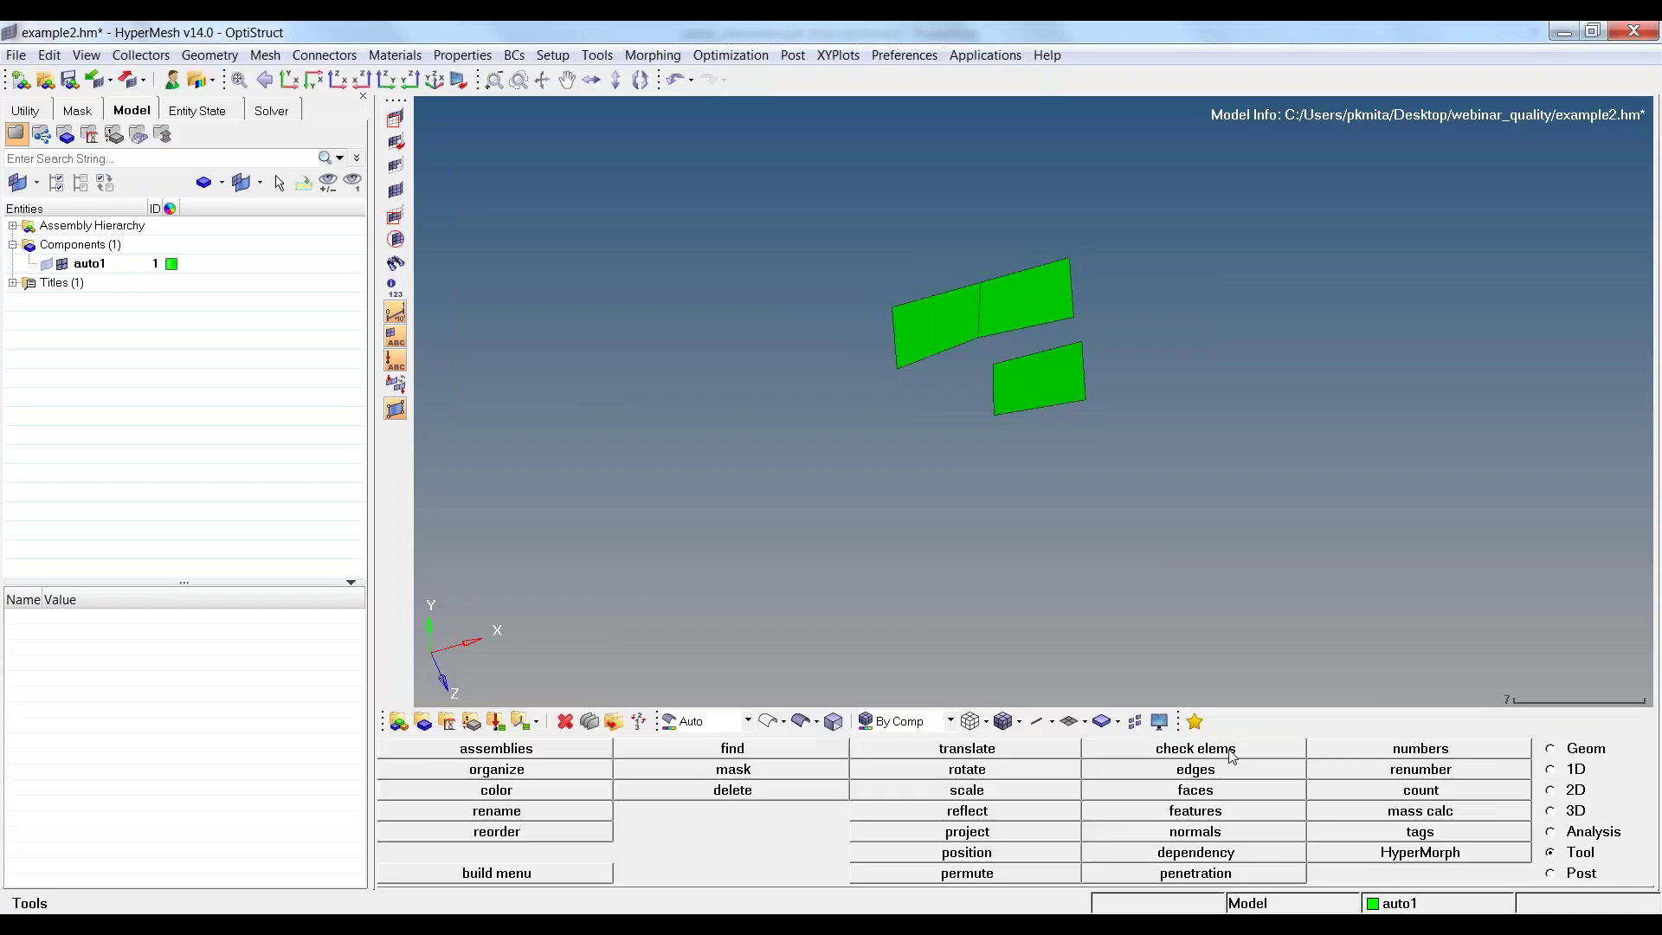
# Split the three shown warped quads into triangles with the quality index cleanup tools.
pyautogui.click(1555, 793)
pyautogui.click(1200, 813)
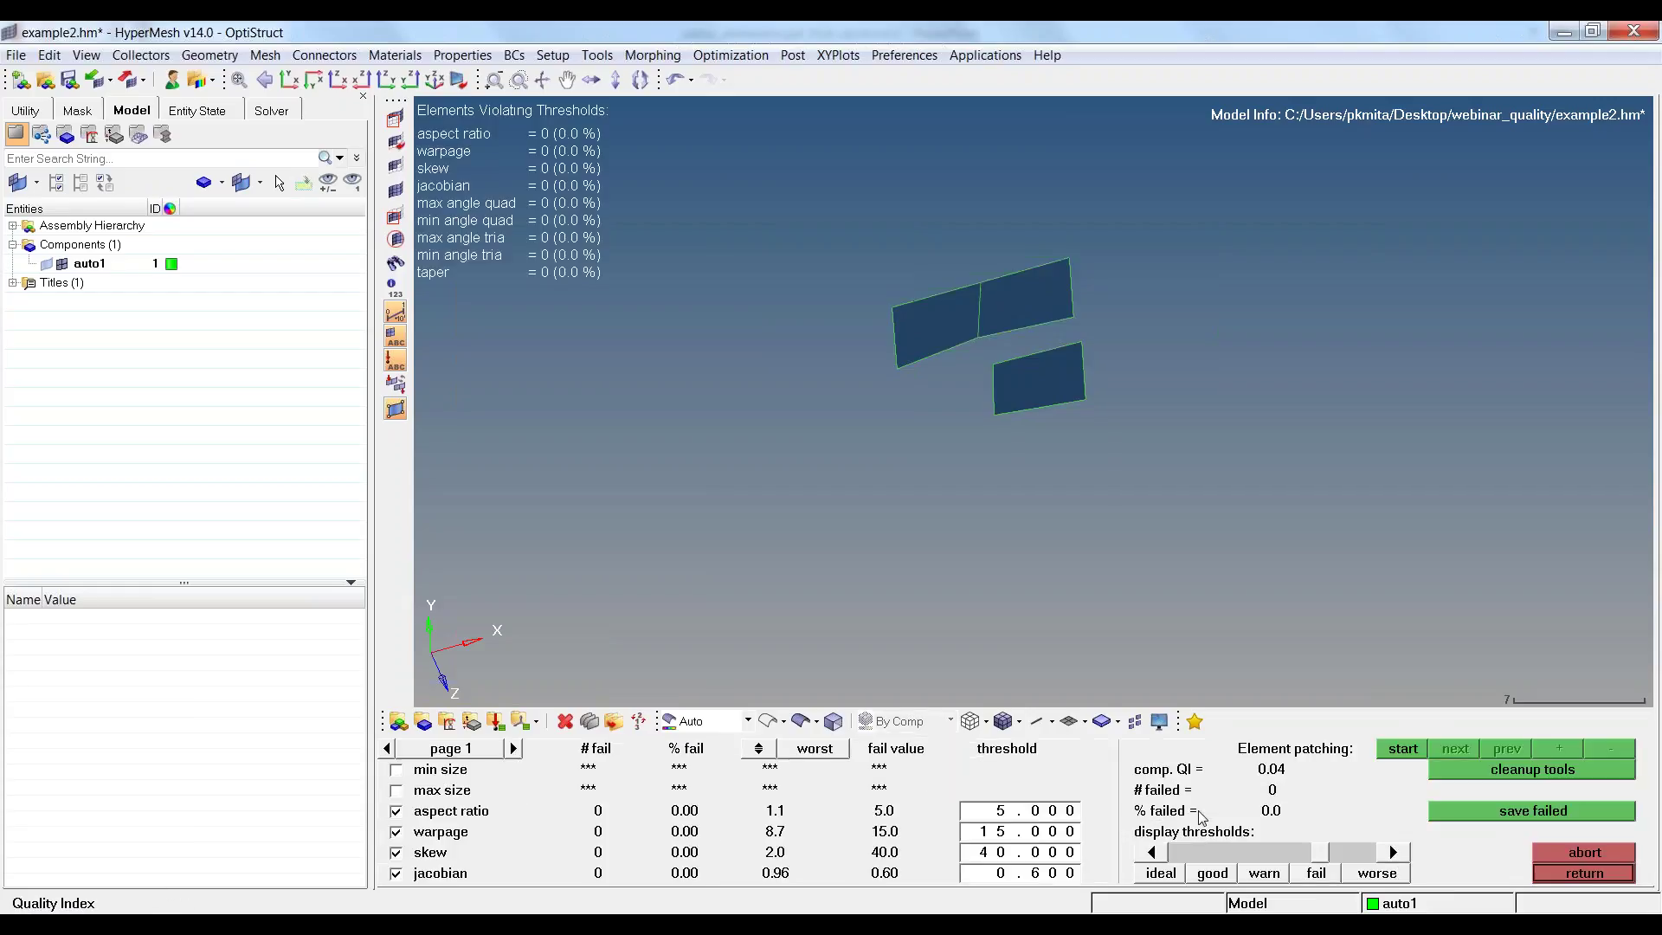
pyautogui.click(1484, 772)
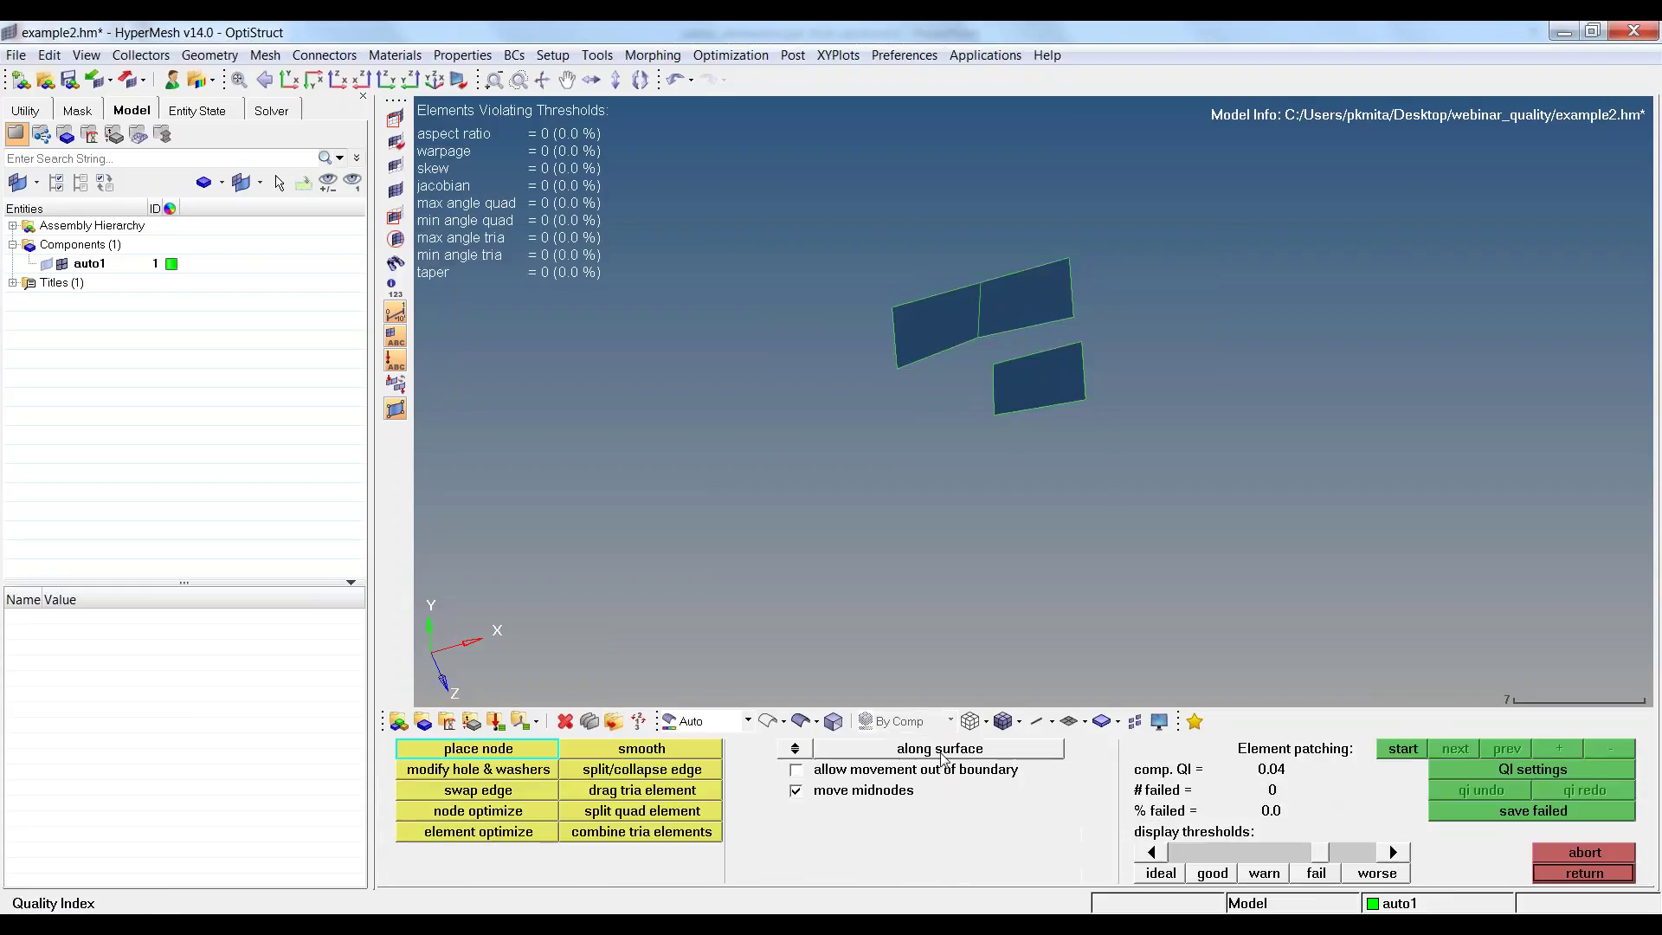
pyautogui.click(665, 813)
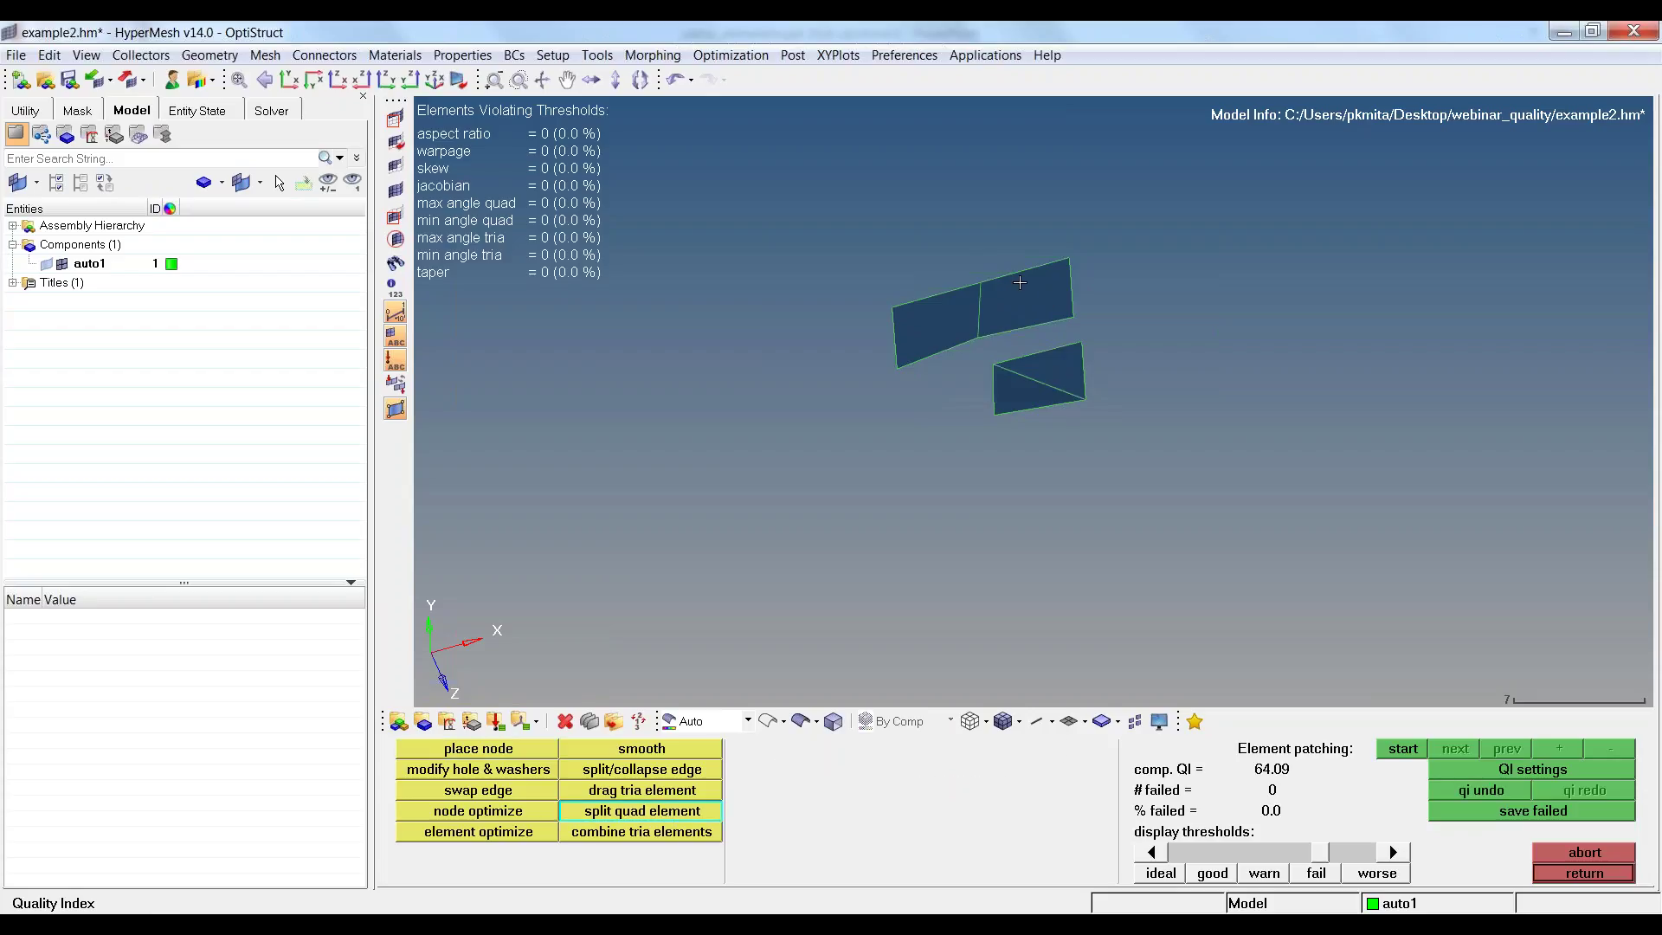
pyautogui.click(1050, 299)
pyautogui.click(937, 348)
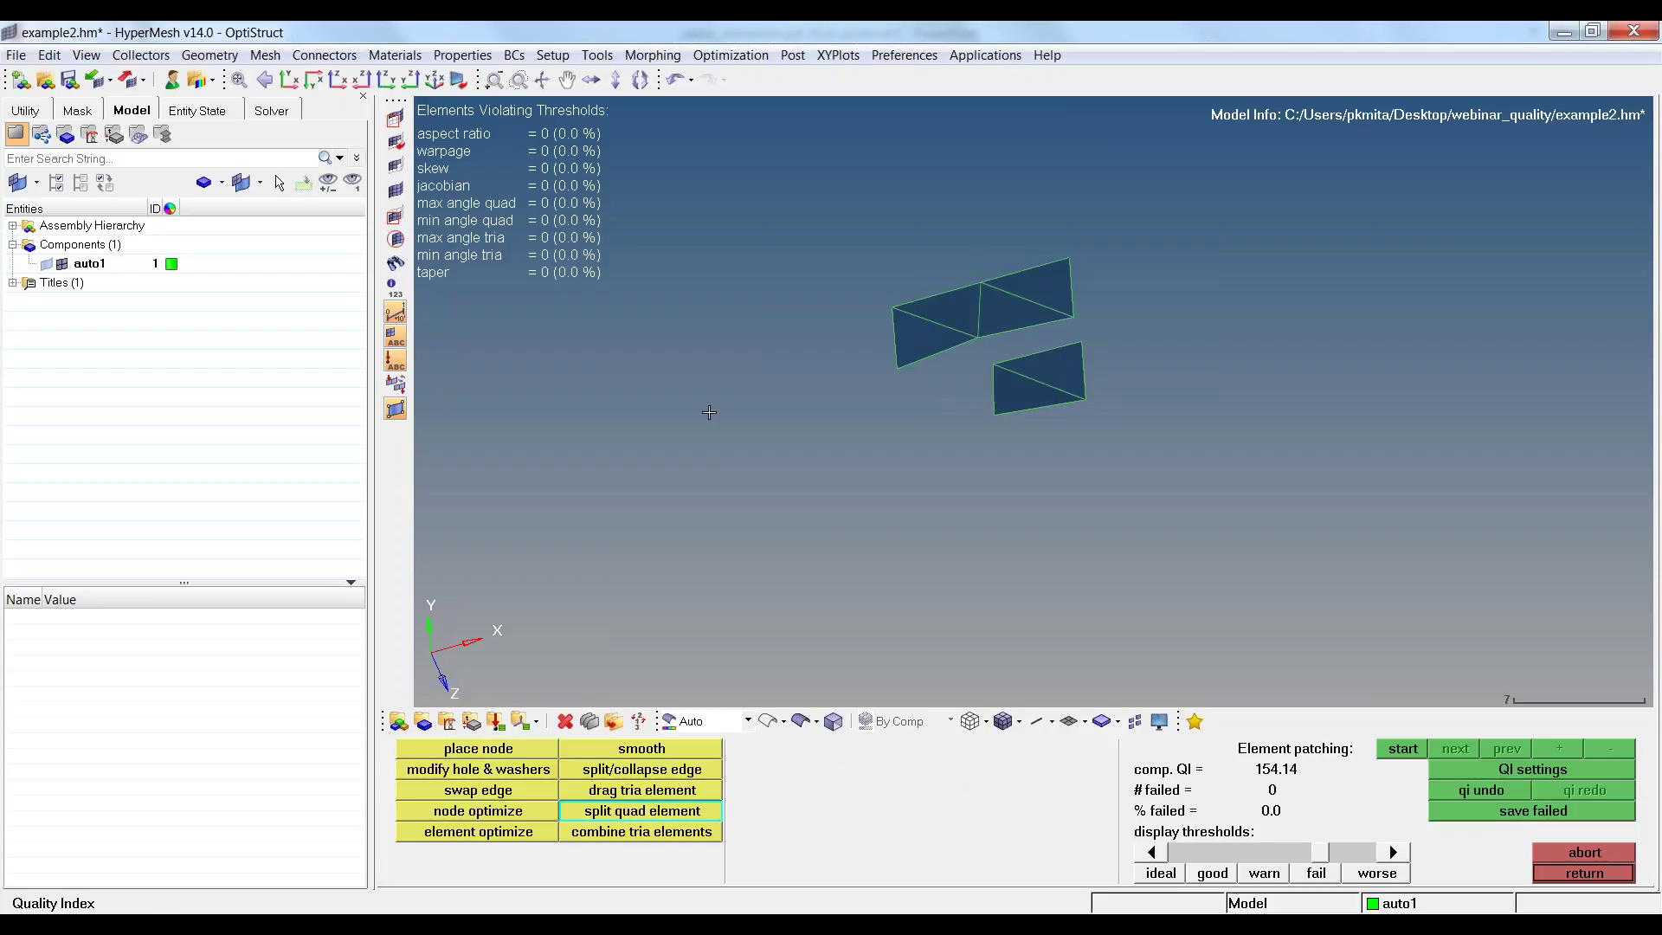
# Bring back the attached elements and inspect the full repaired plate mesh.
pyautogui.click(396, 165)
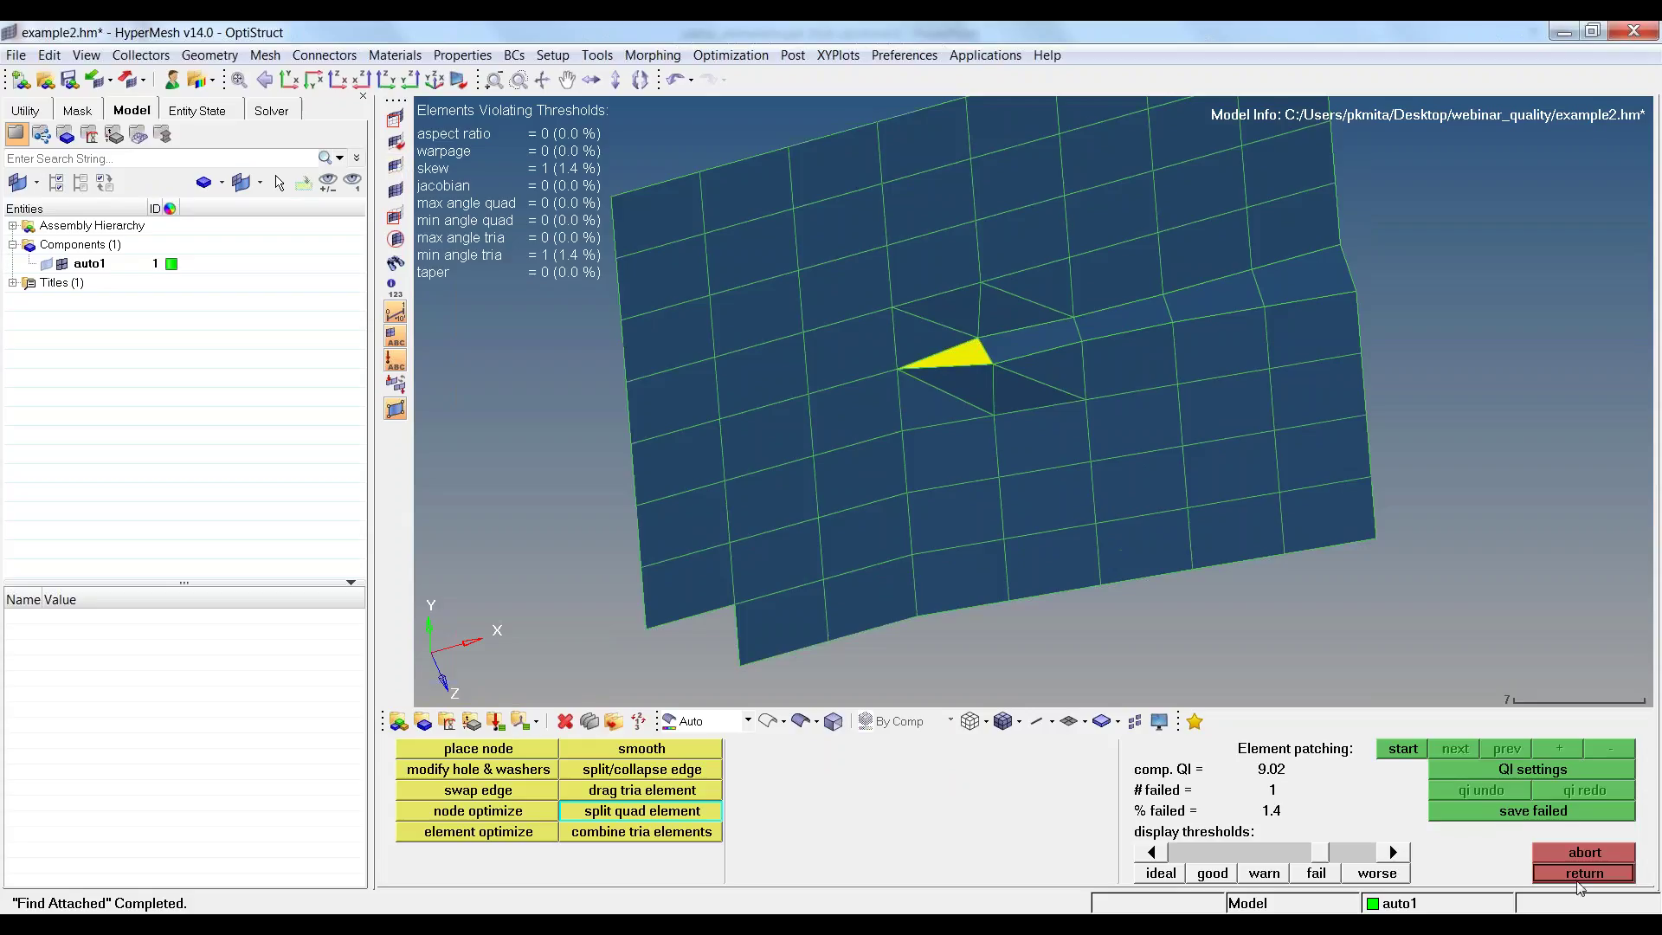
pyautogui.click(1584, 873)
pyautogui.moveTo(1247, 407)
pyautogui.keyDown('ctrl'); pyautogui.mouseDown()
pyautogui.moveTo(1288, 426)
pyautogui.moveTo(1269, 375)
pyautogui.moveTo(1291, 375)
pyautogui.mouseUp(); pyautogui.keyUp('ctrl')
pyautogui.moveTo(1206, 416)
pyautogui.keyDown('ctrl'); pyautogui.mouseDown()
pyautogui.moveTo(1141, 431)
pyautogui.moveTo(1243, 459)
pyautogui.mouseUp(); pyautogui.keyUp('ctrl')
pyautogui.scroll(3, 1199, 420)
pyautogui.scroll(-2, 1221, 451)
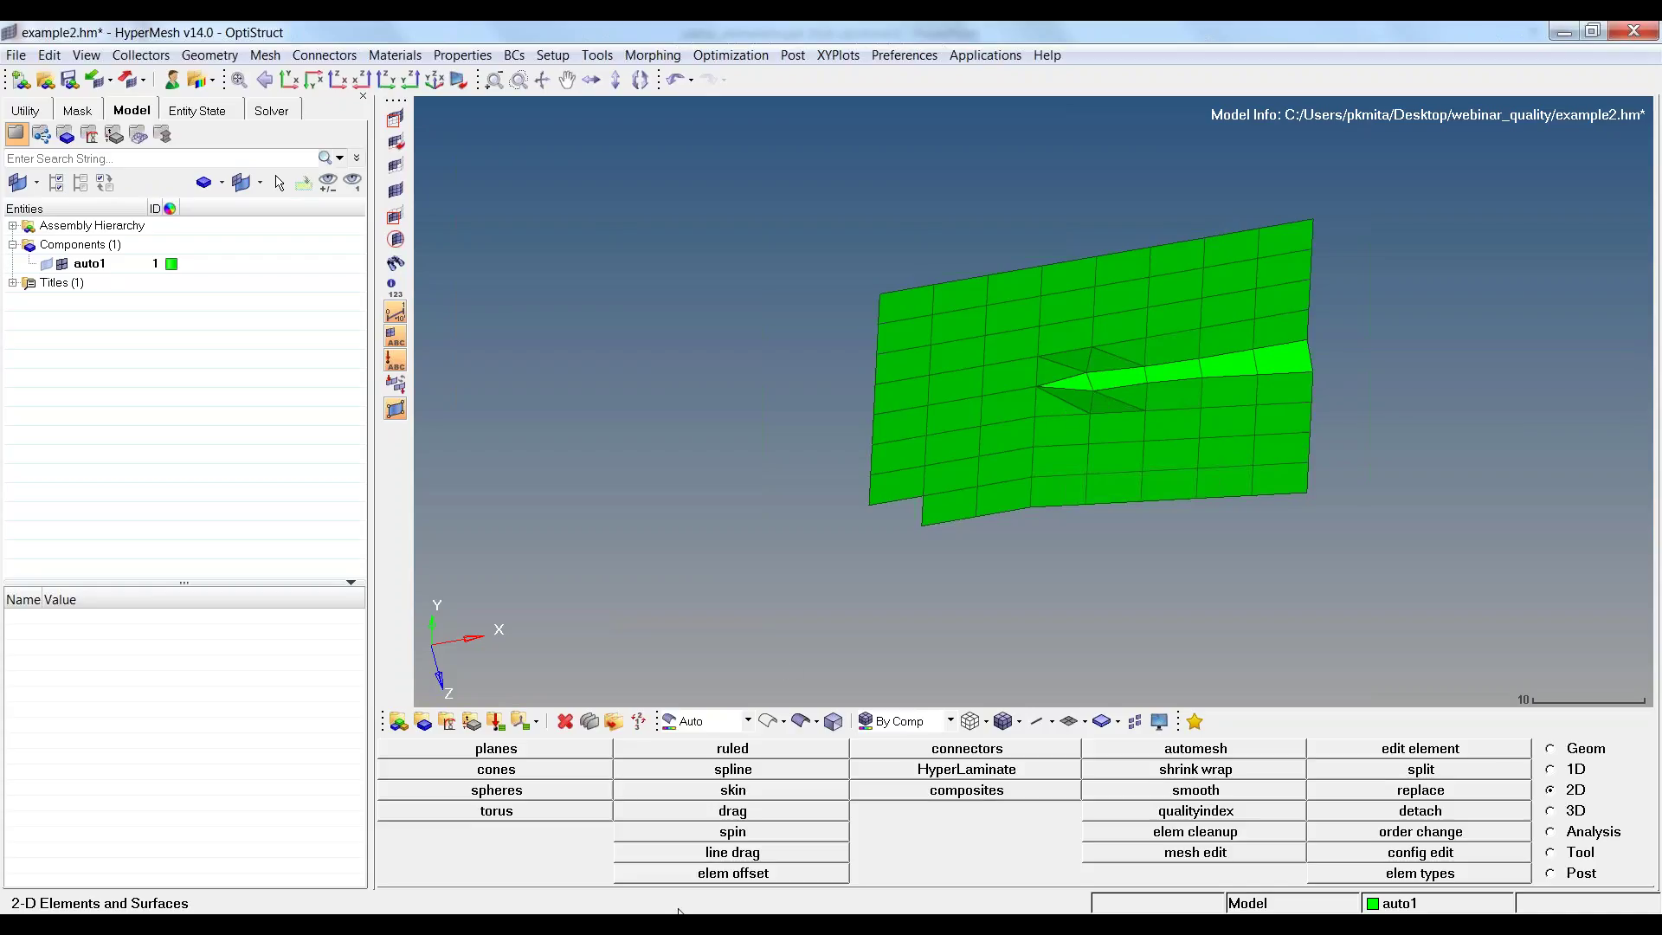
pyautogui.moveTo(636, 916)
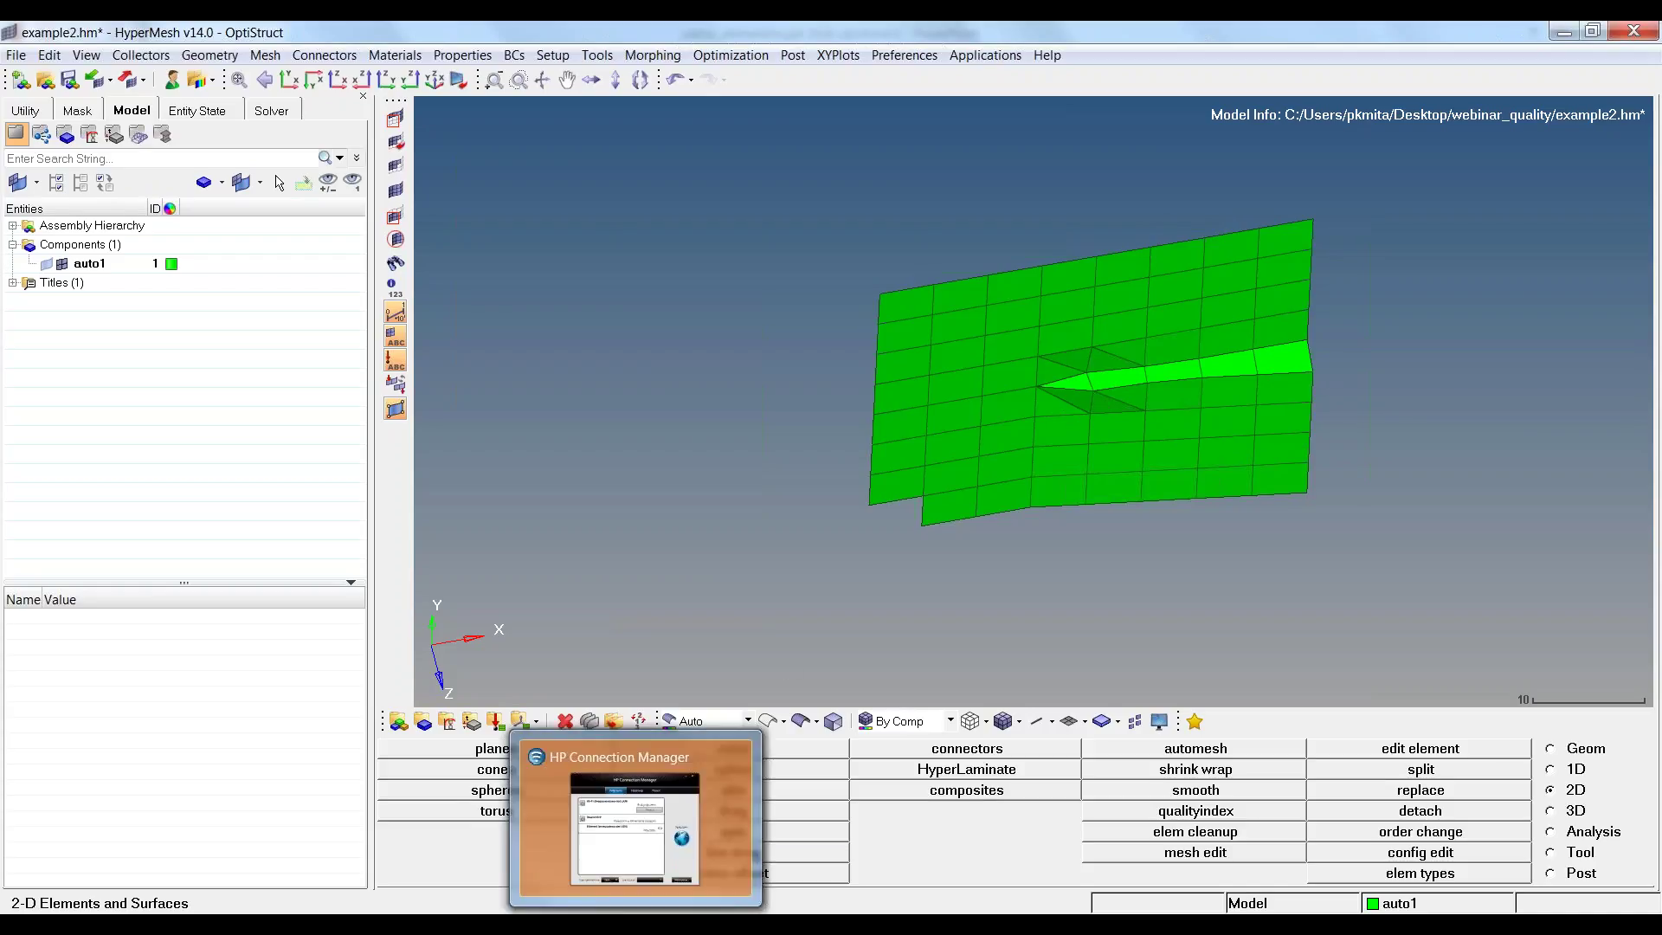
pyautogui.click(636, 823)
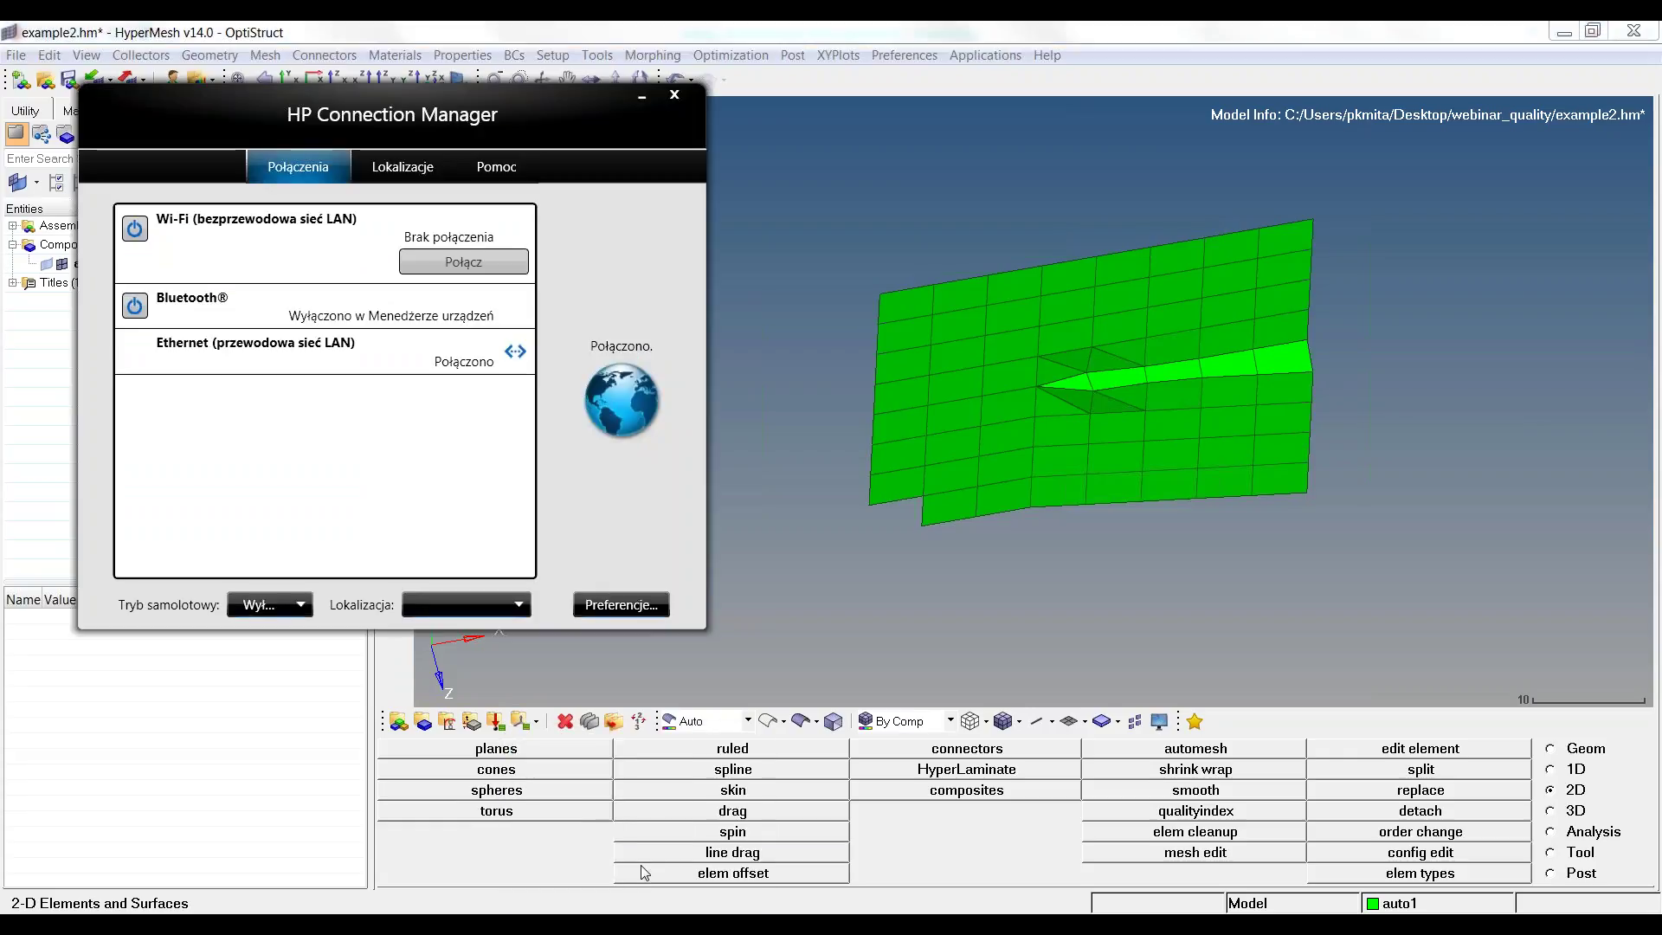
pyautogui.click(637, 96)
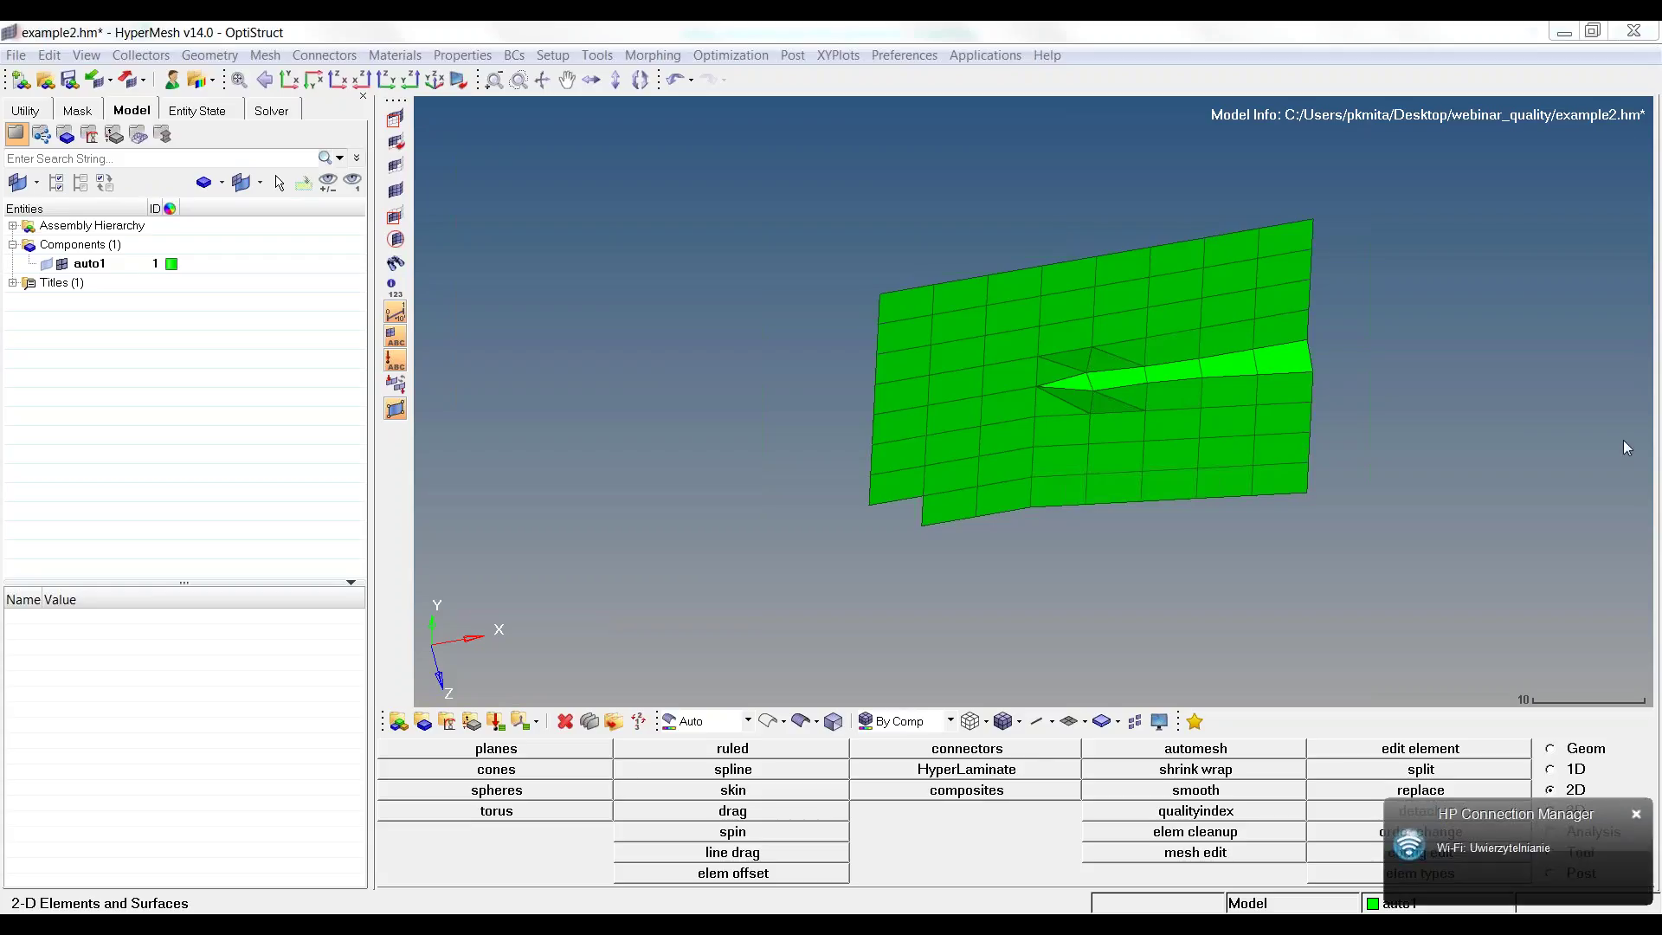
pyautogui.click(1636, 814)
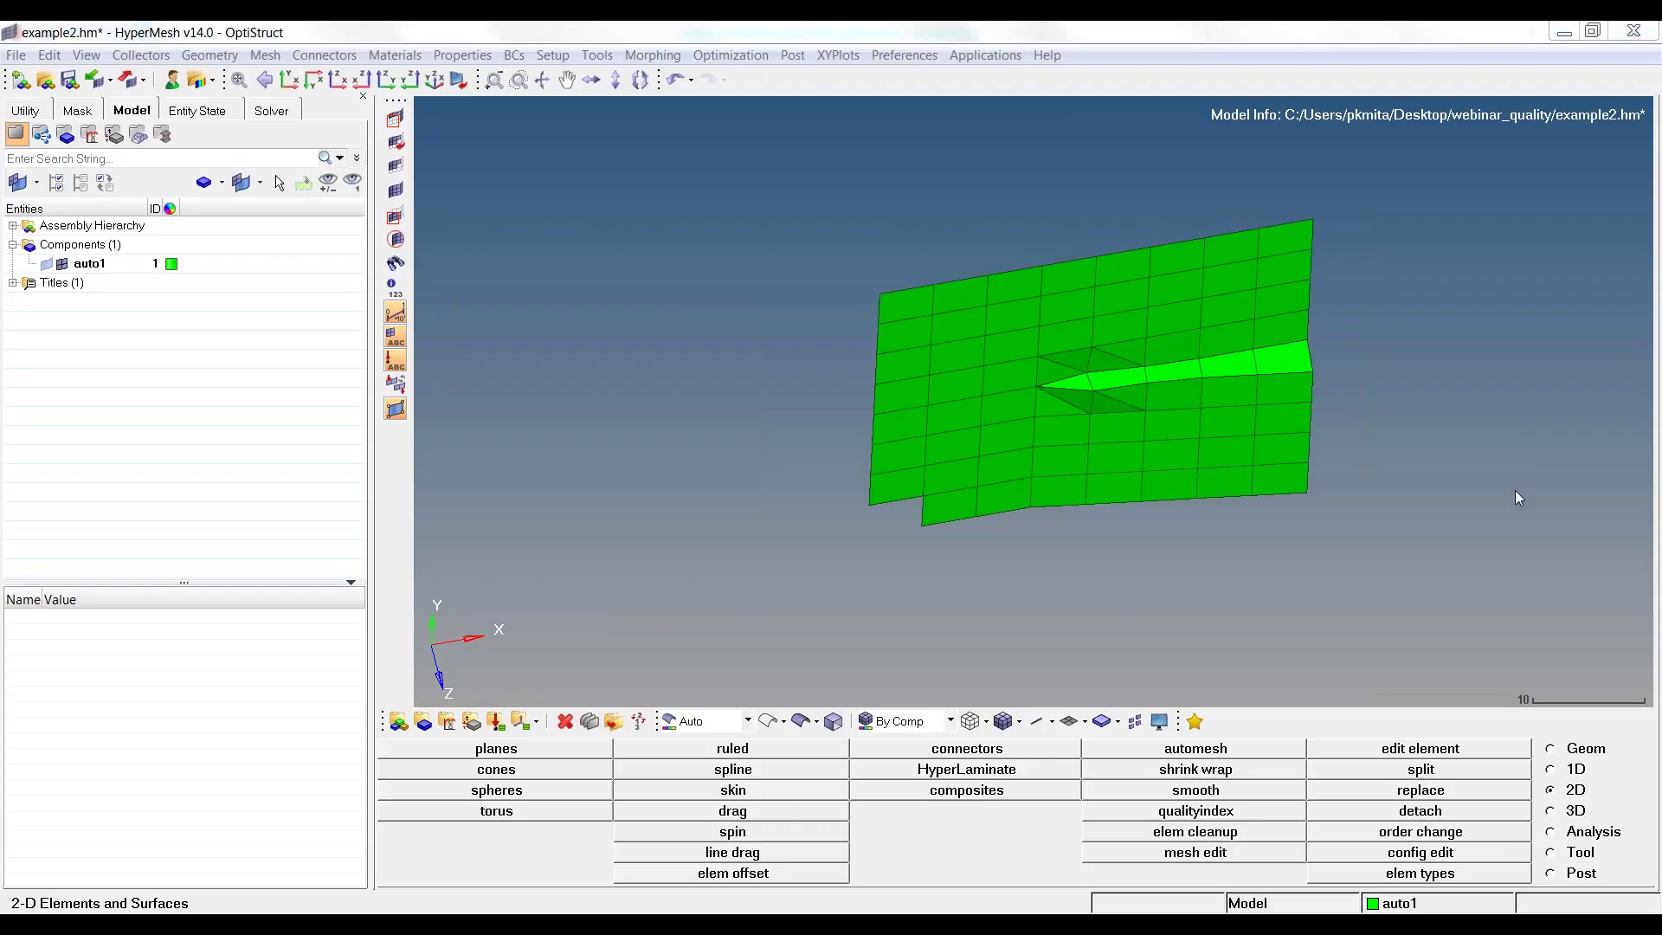